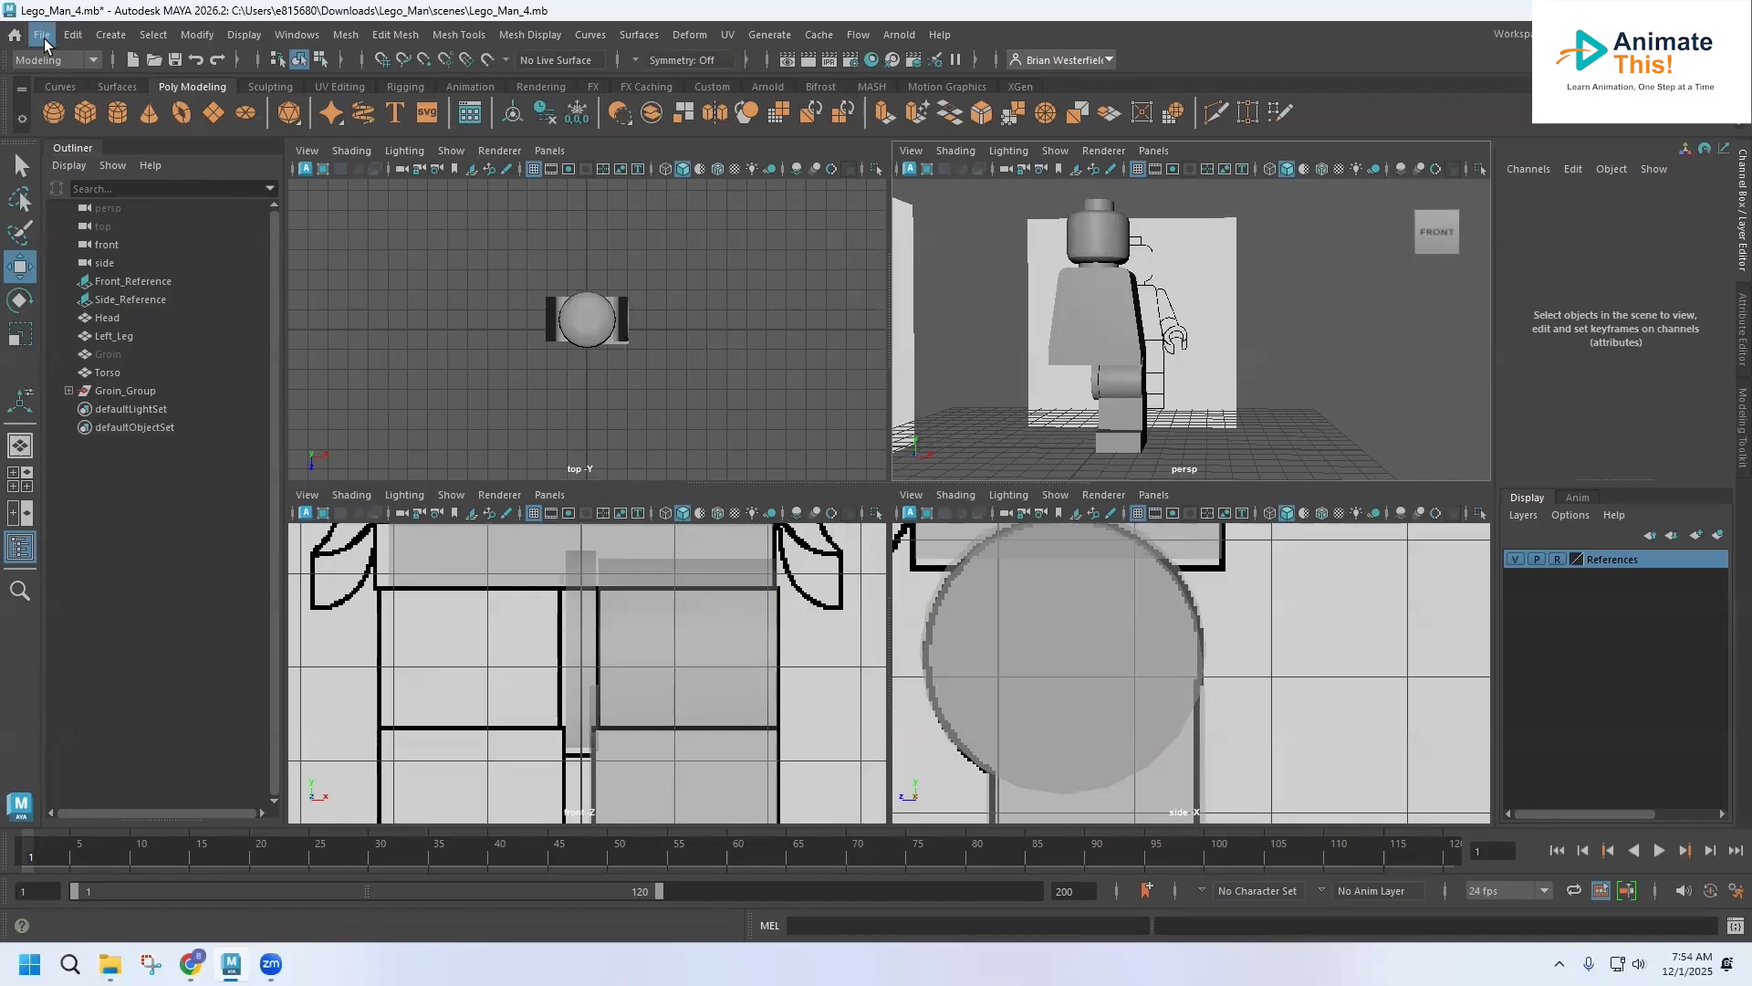
# Step: Reopen the scene Lego_Man_4.mb from the project's scenes folder without saving the current changes
pyautogui.click(43, 36)
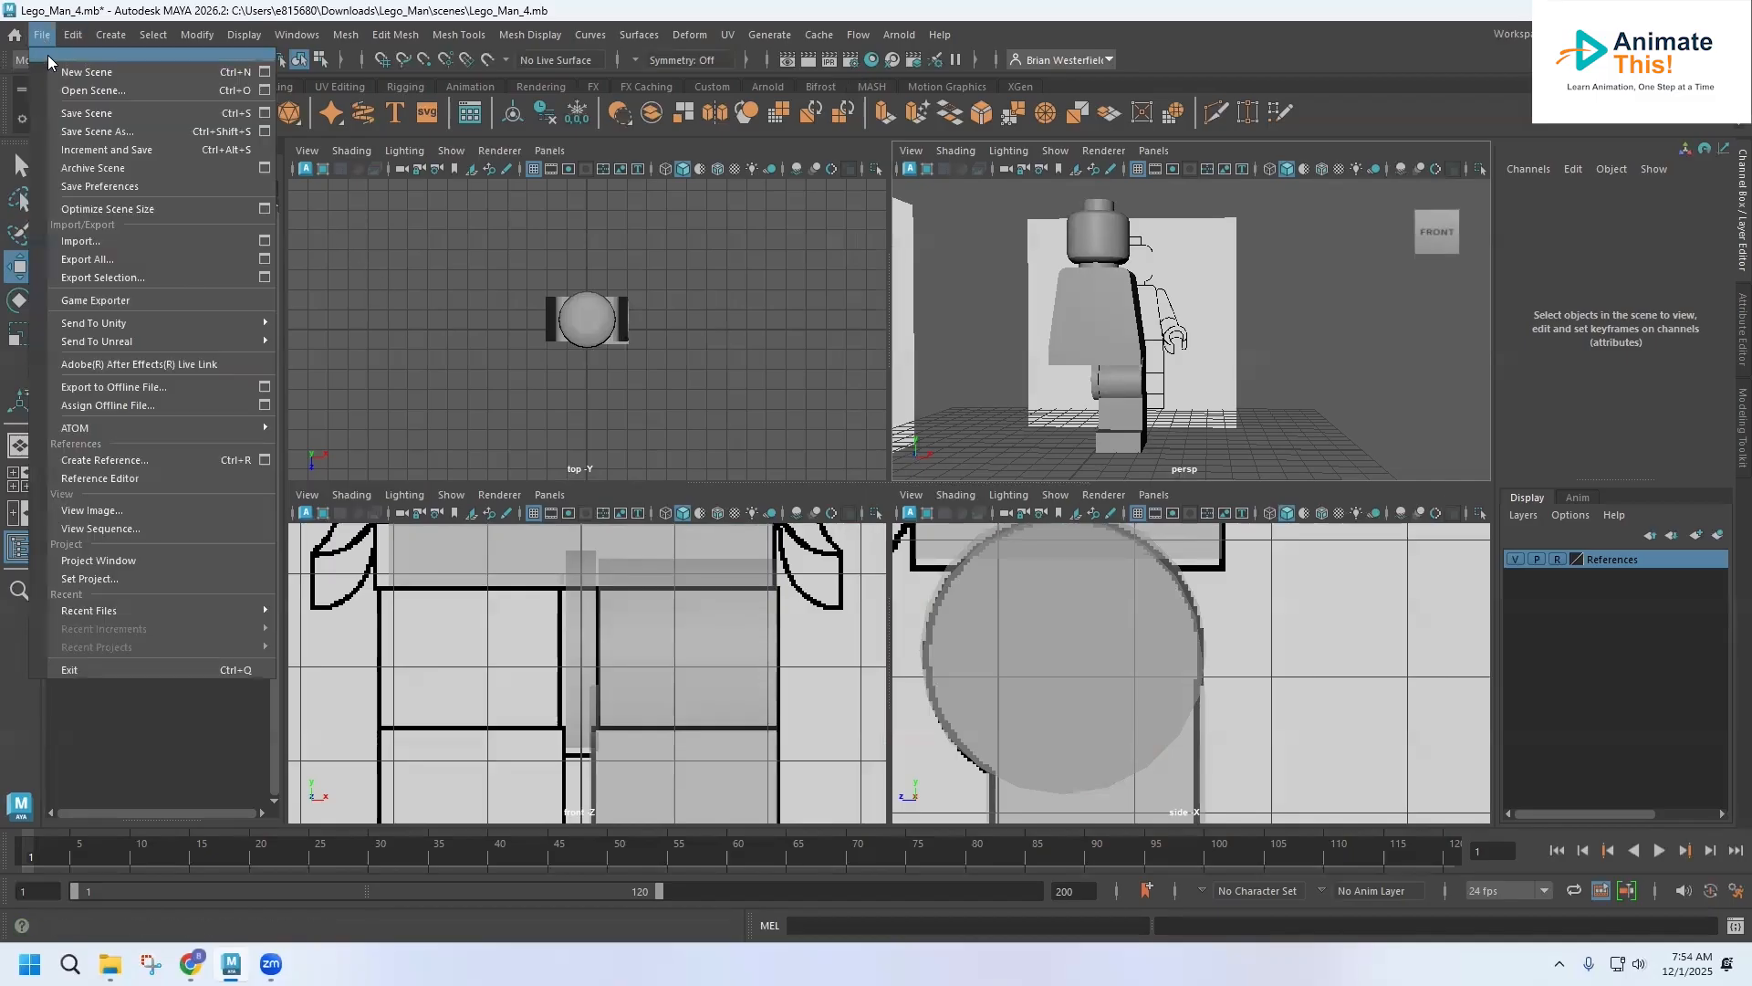
pyautogui.click(81, 92)
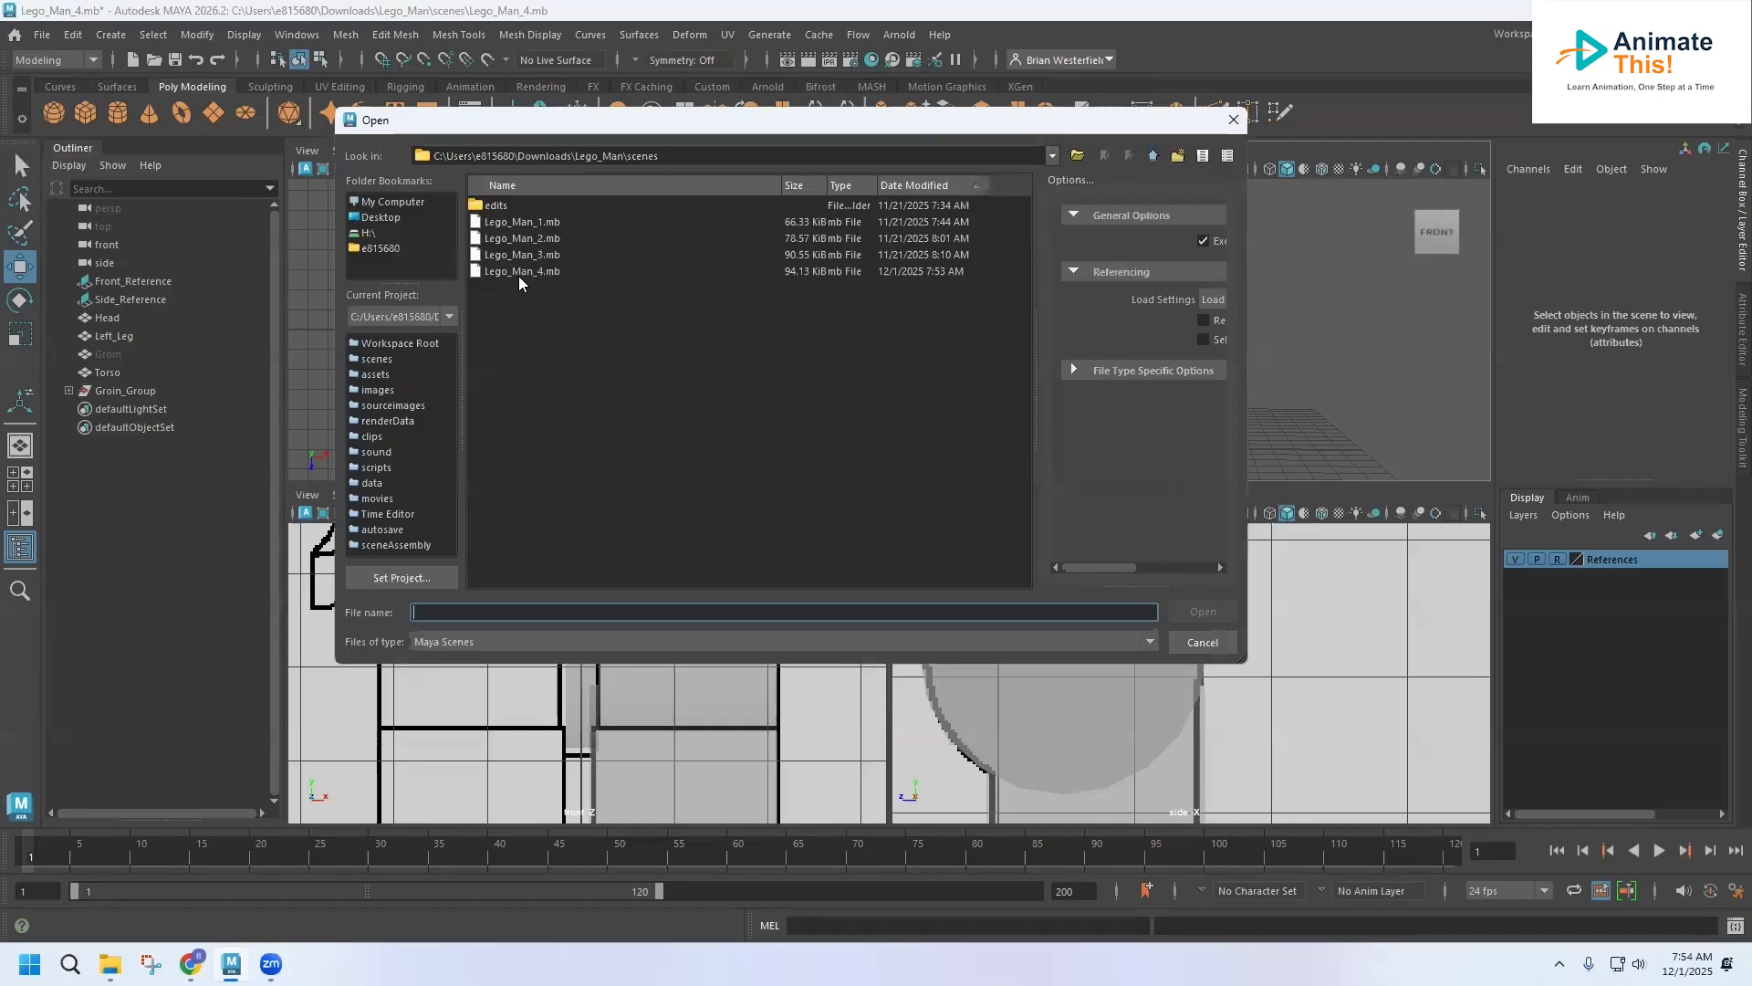
pyautogui.click(518, 272)
pyautogui.doubleClick(518, 272)
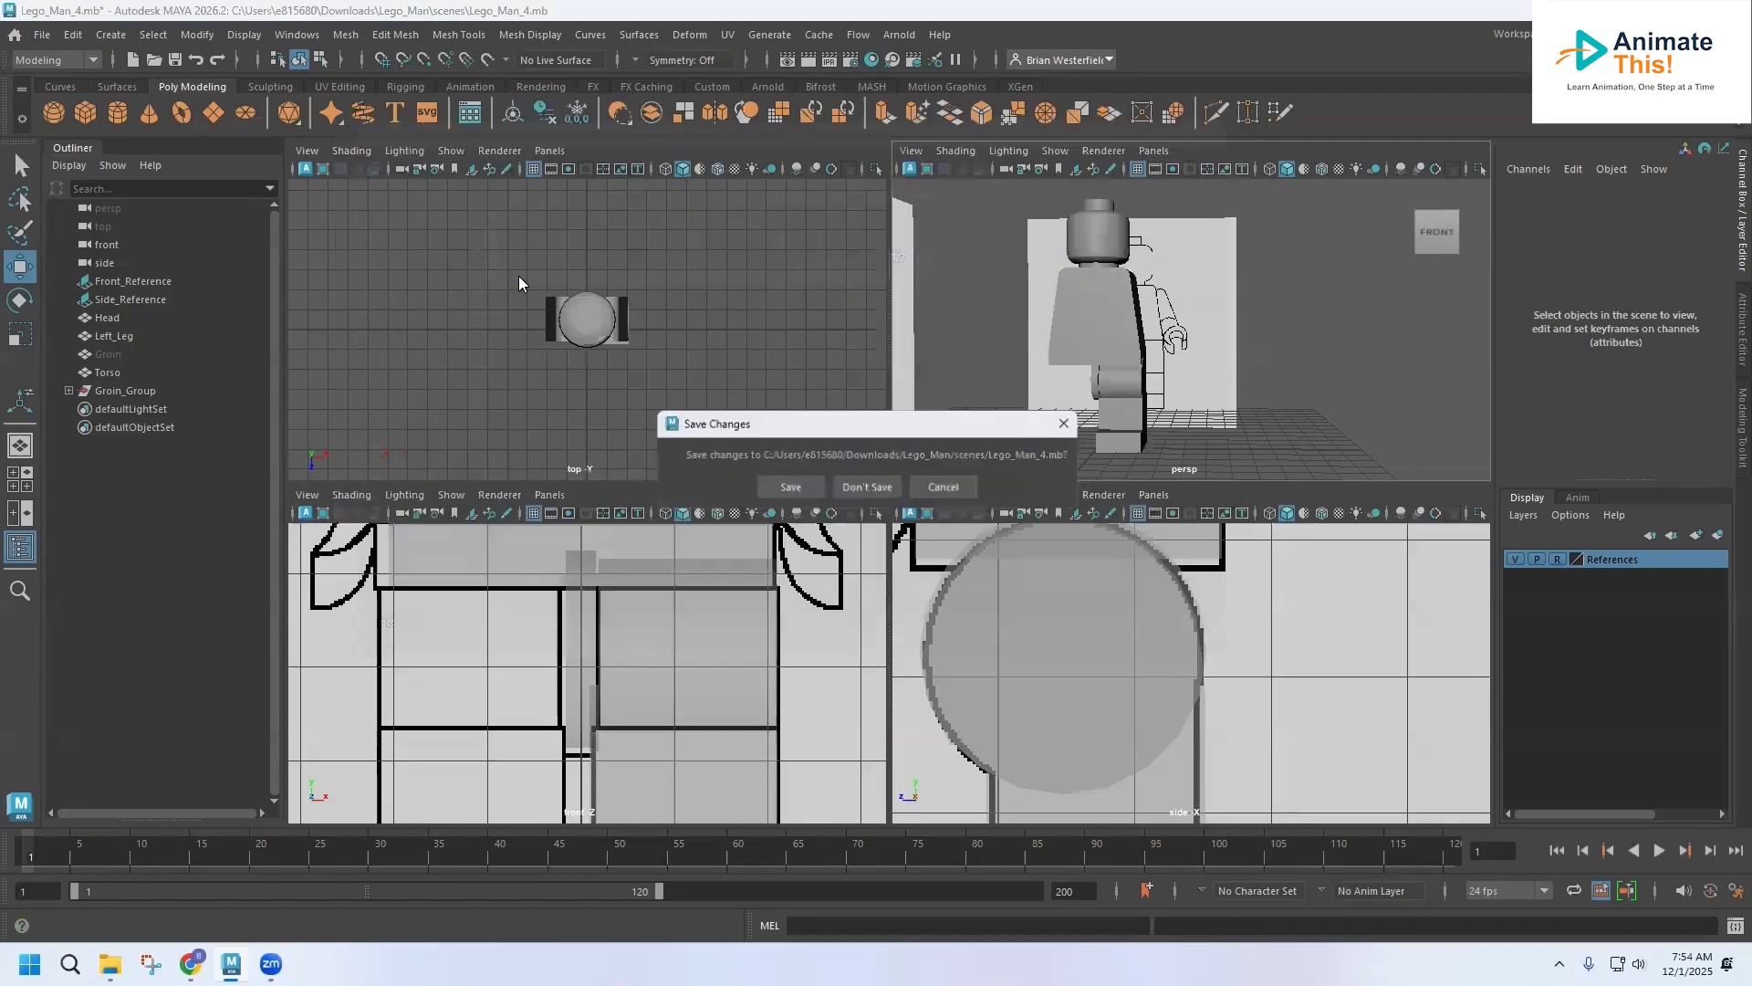
pyautogui.click(865, 489)
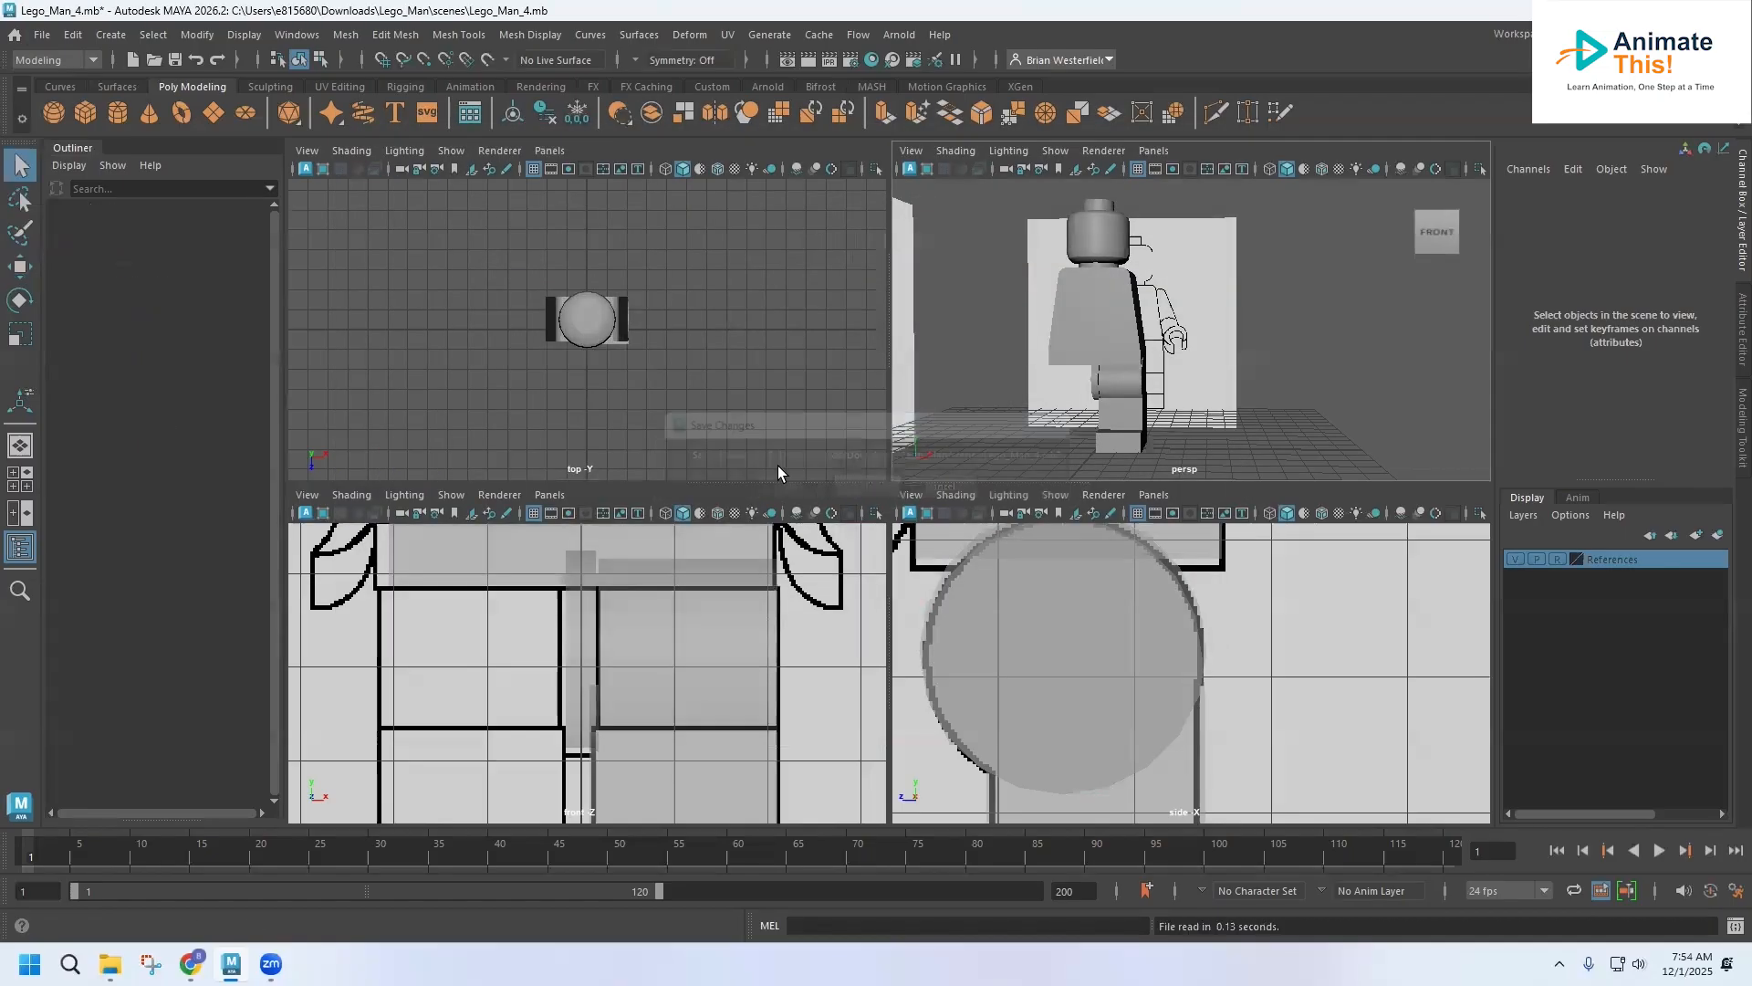
# Step: Set the Lego_Man folder in Downloads as the current project
pyautogui.click(39, 38)
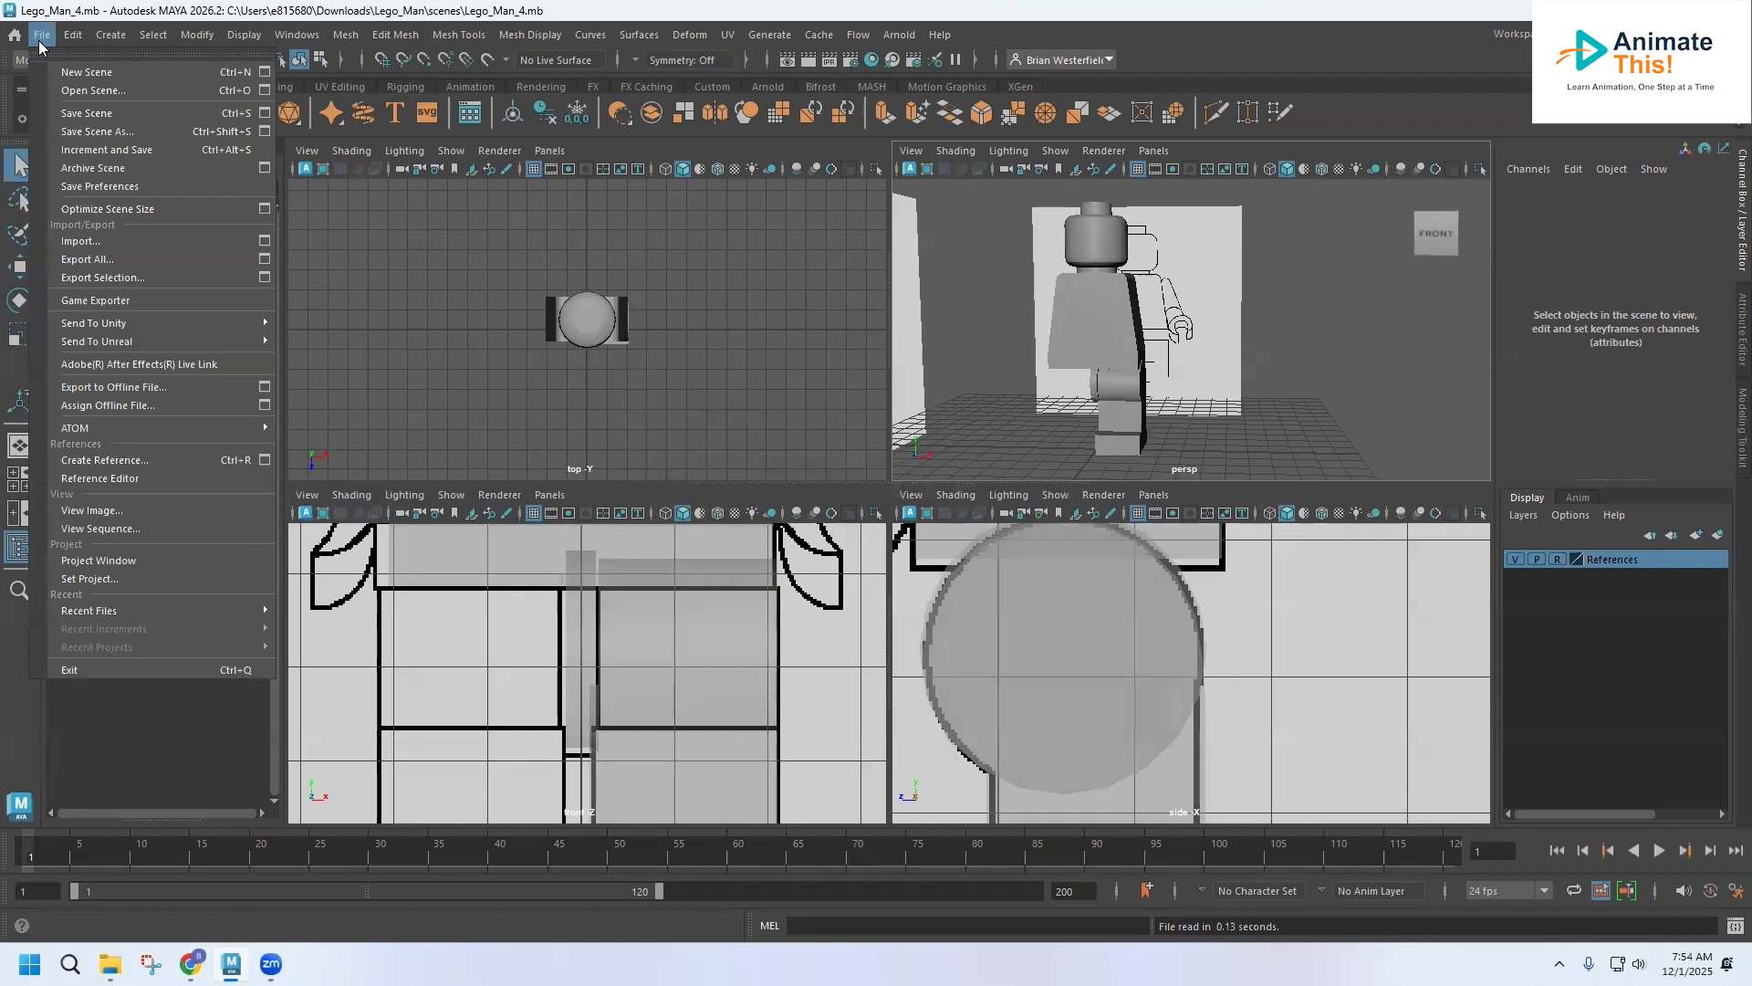
pyautogui.click(146, 584)
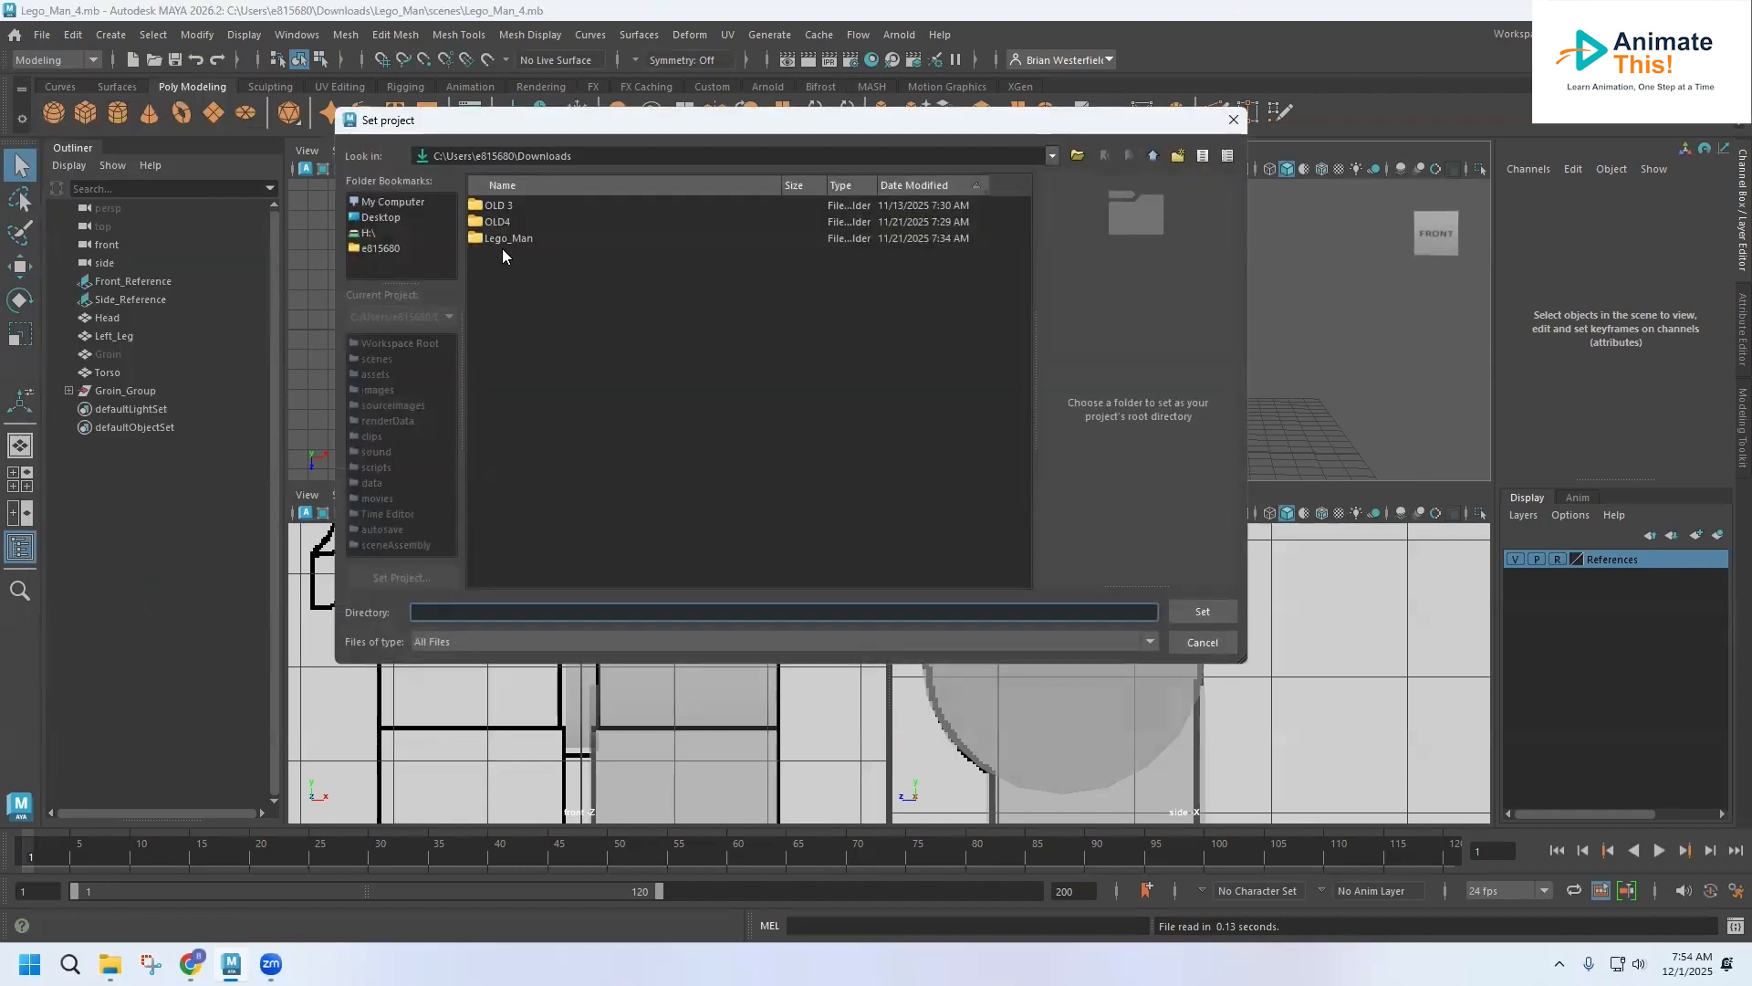
pyautogui.click(505, 240)
pyautogui.click(1229, 613)
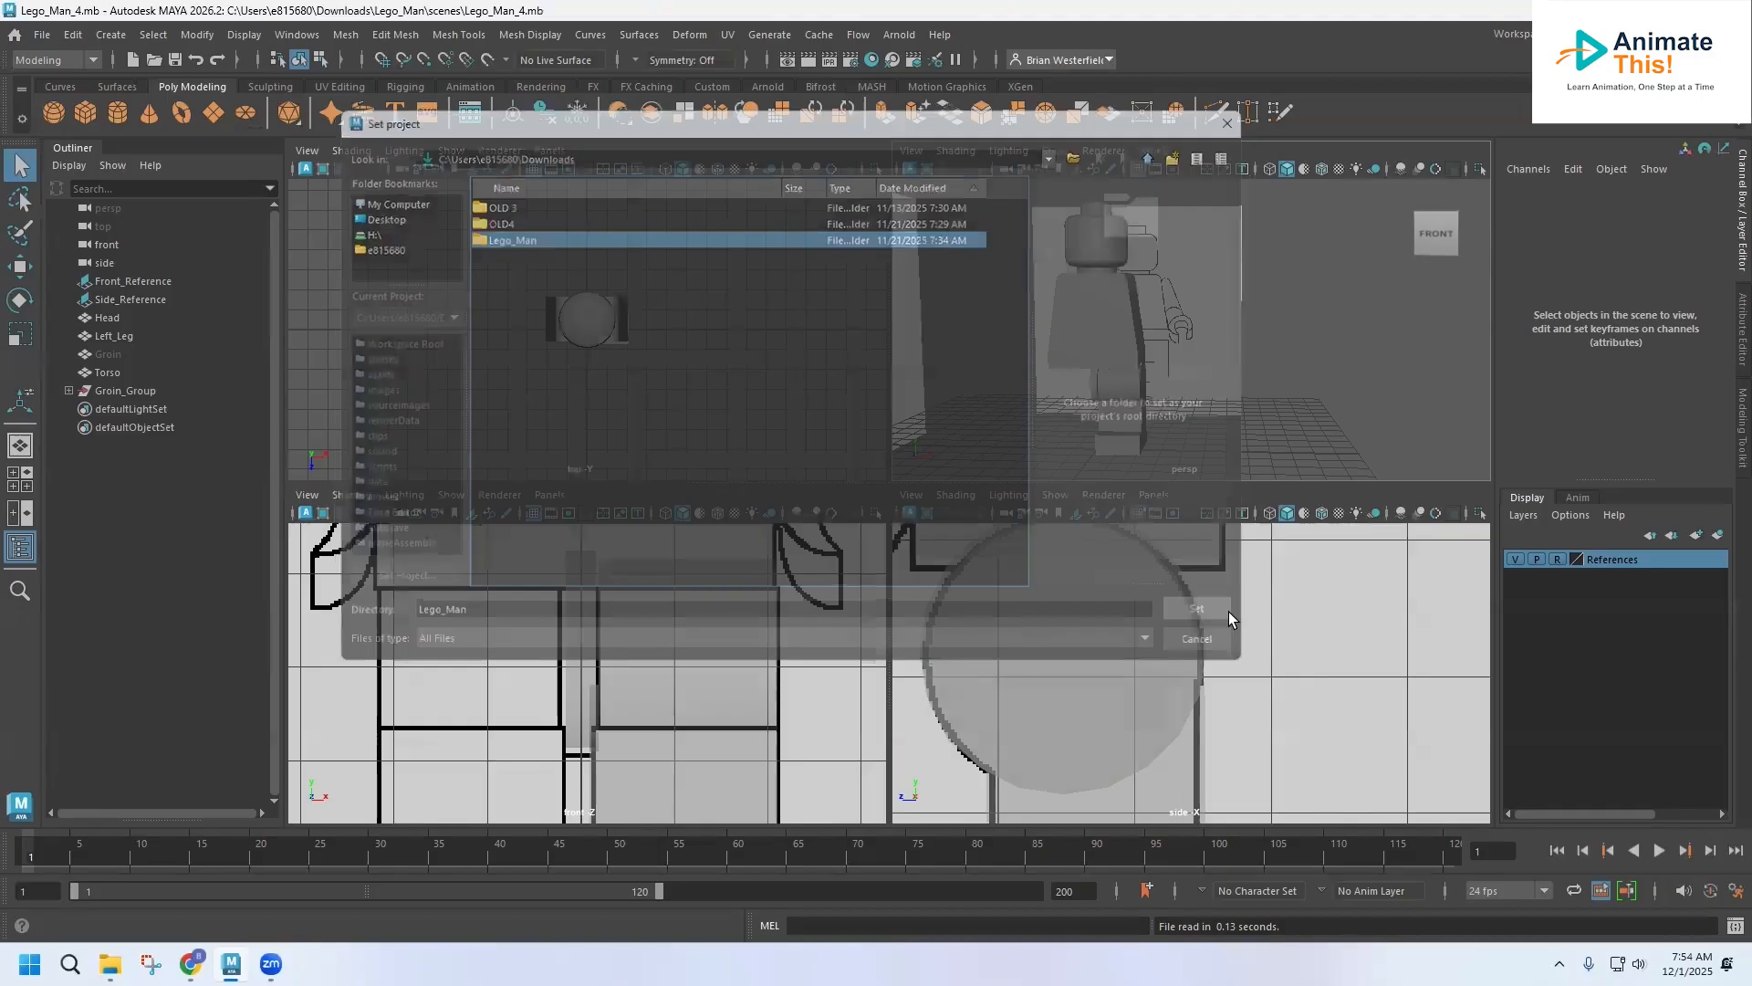
pyautogui.click(1636, 35)
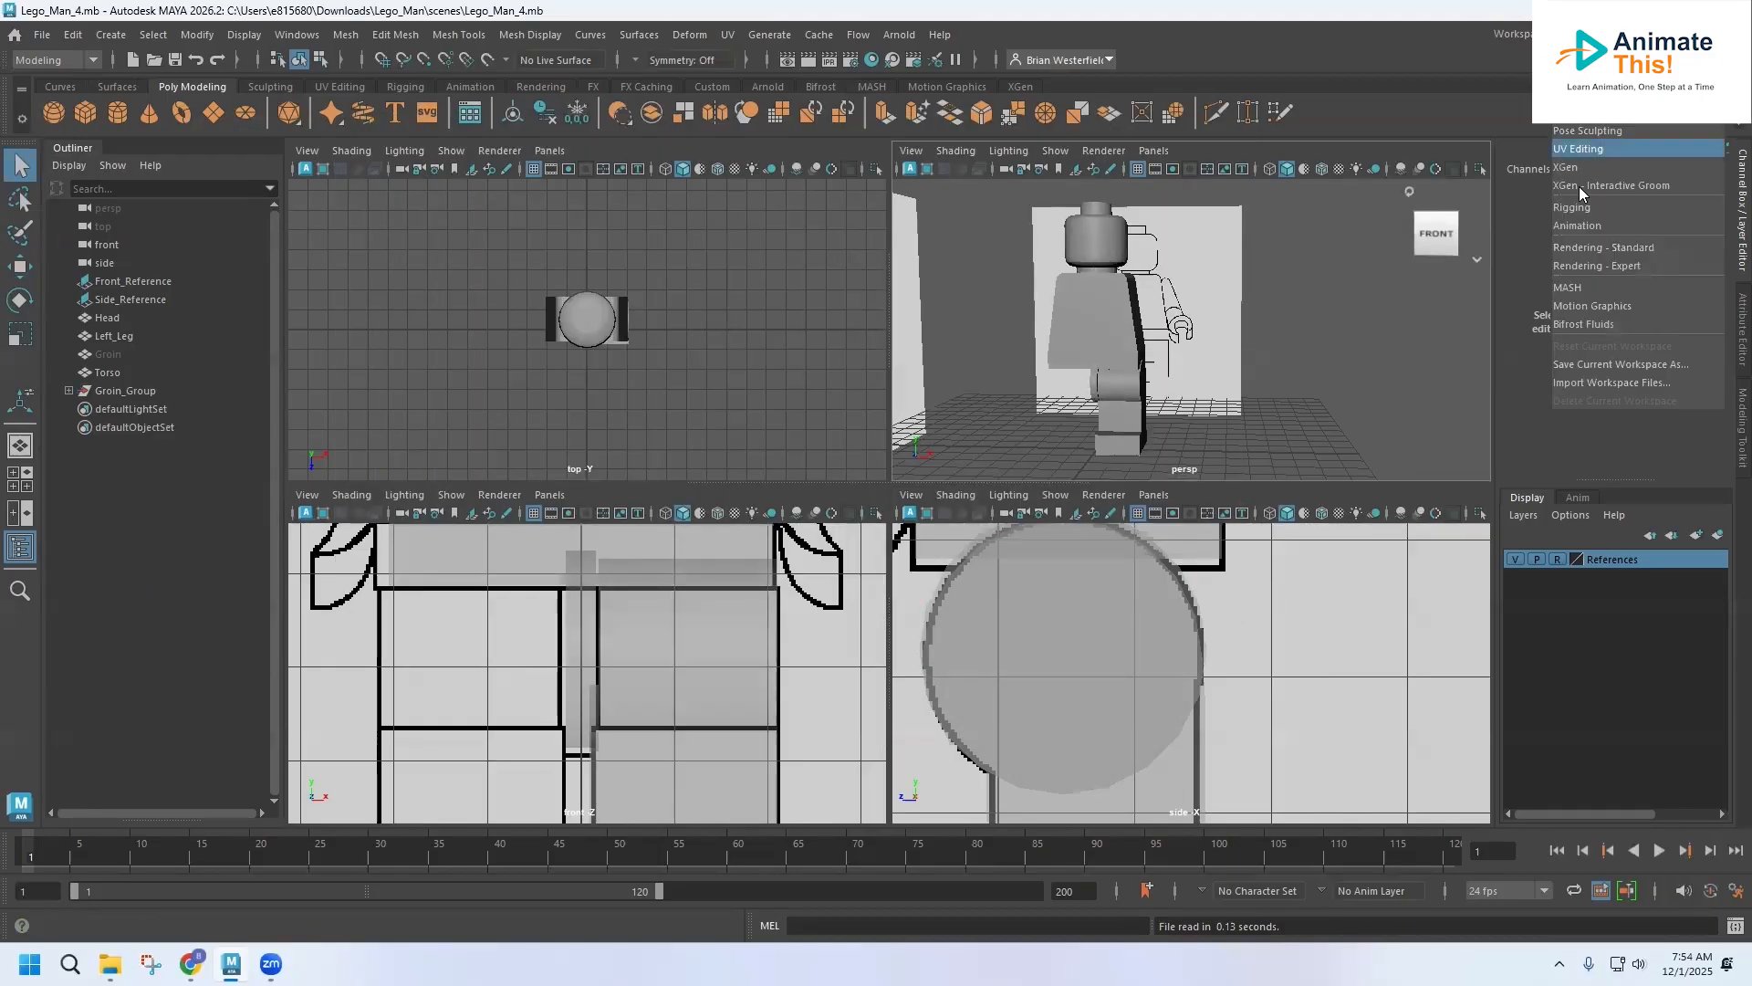
pyautogui.click(1593, 325)
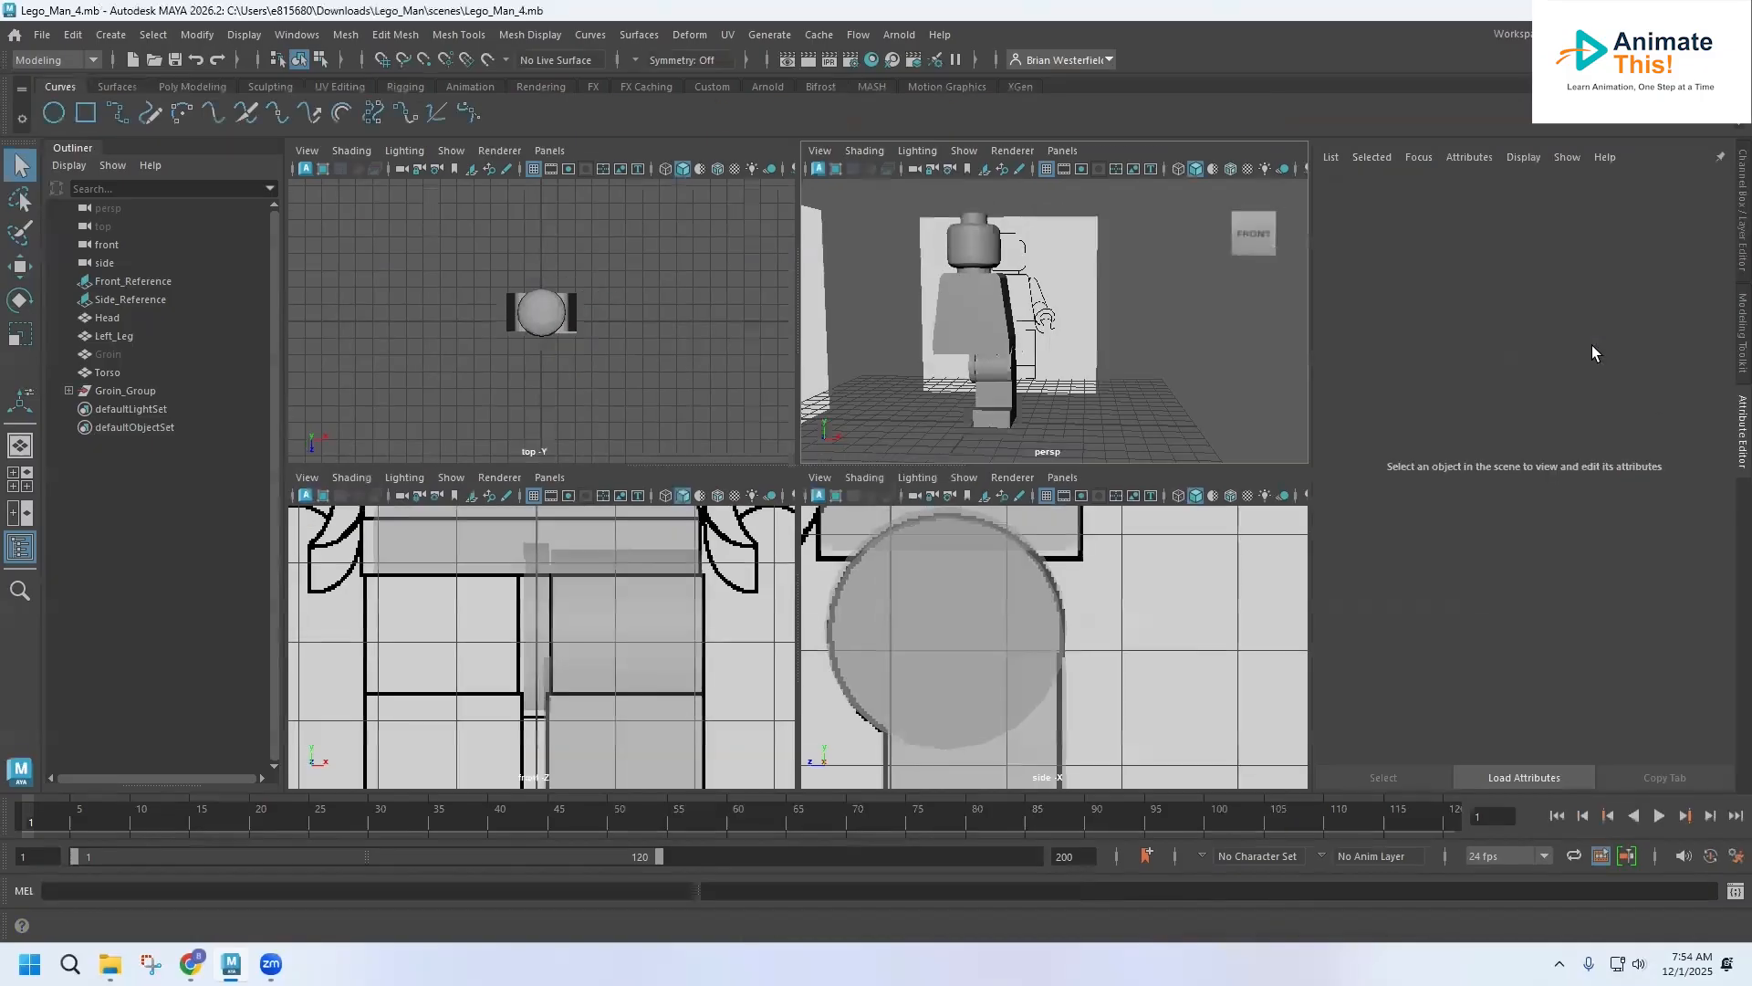
pyautogui.click(1636, 34)
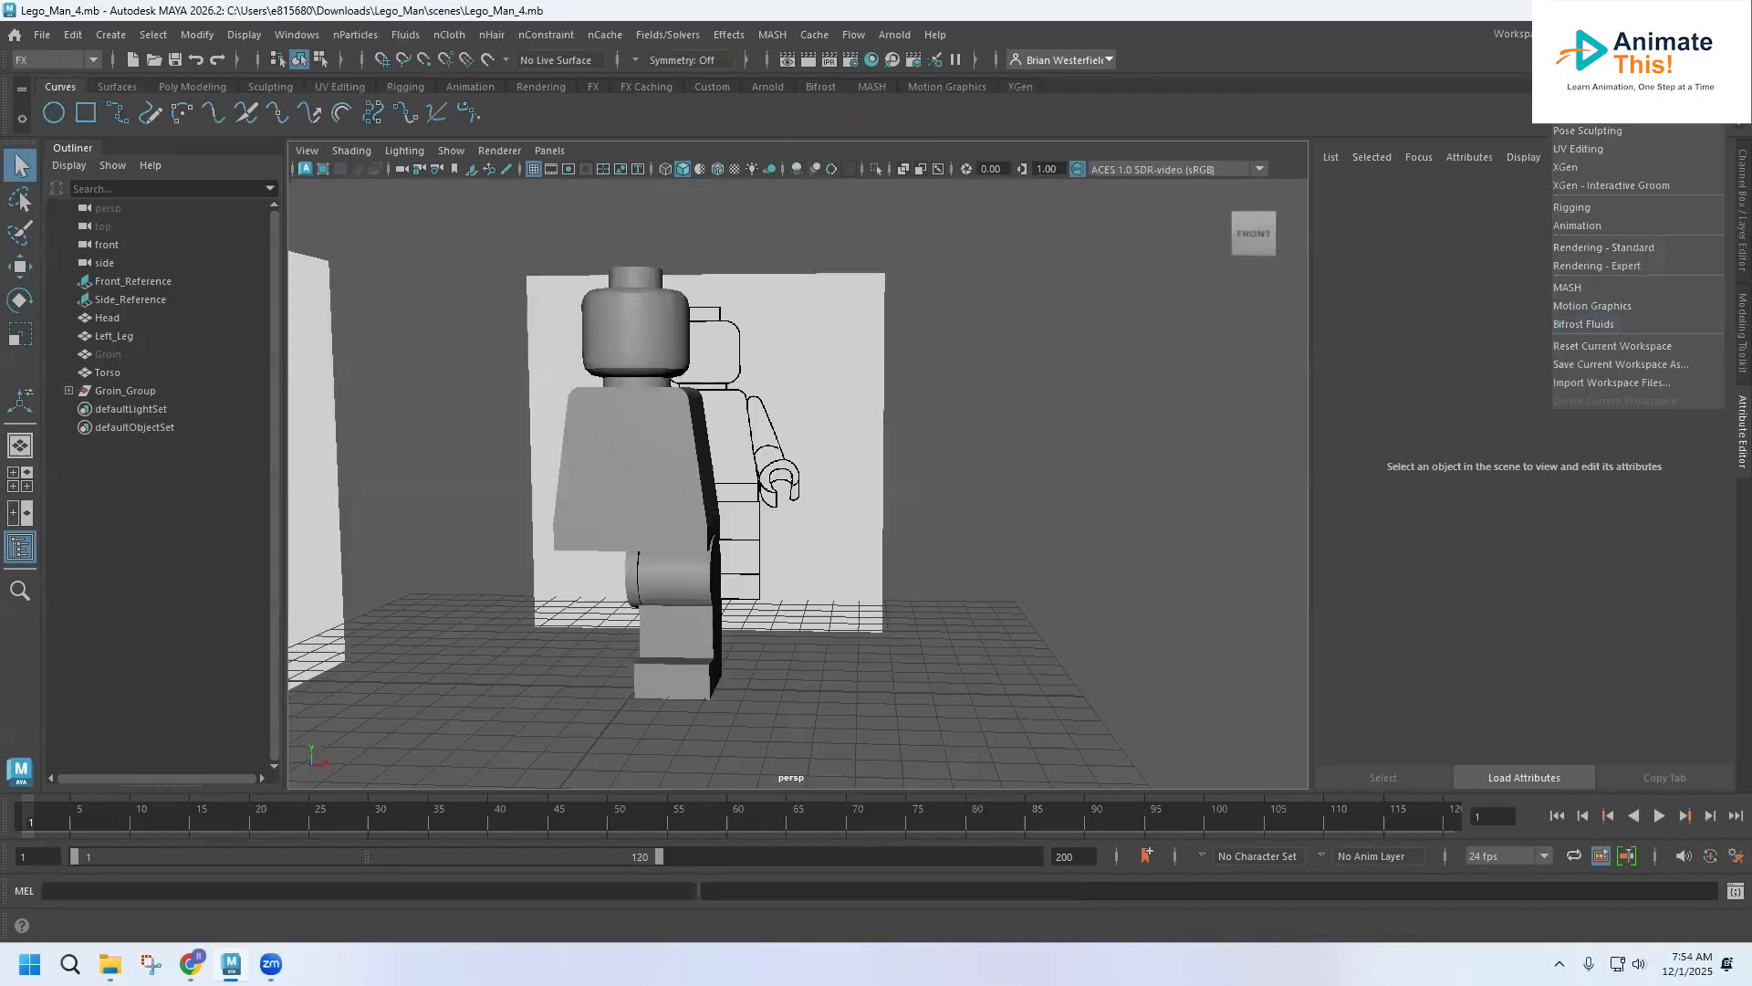
pyautogui.click(1593, 55)
# Step: Reset the current workspace to its default layout
pyautogui.click(1637, 35)
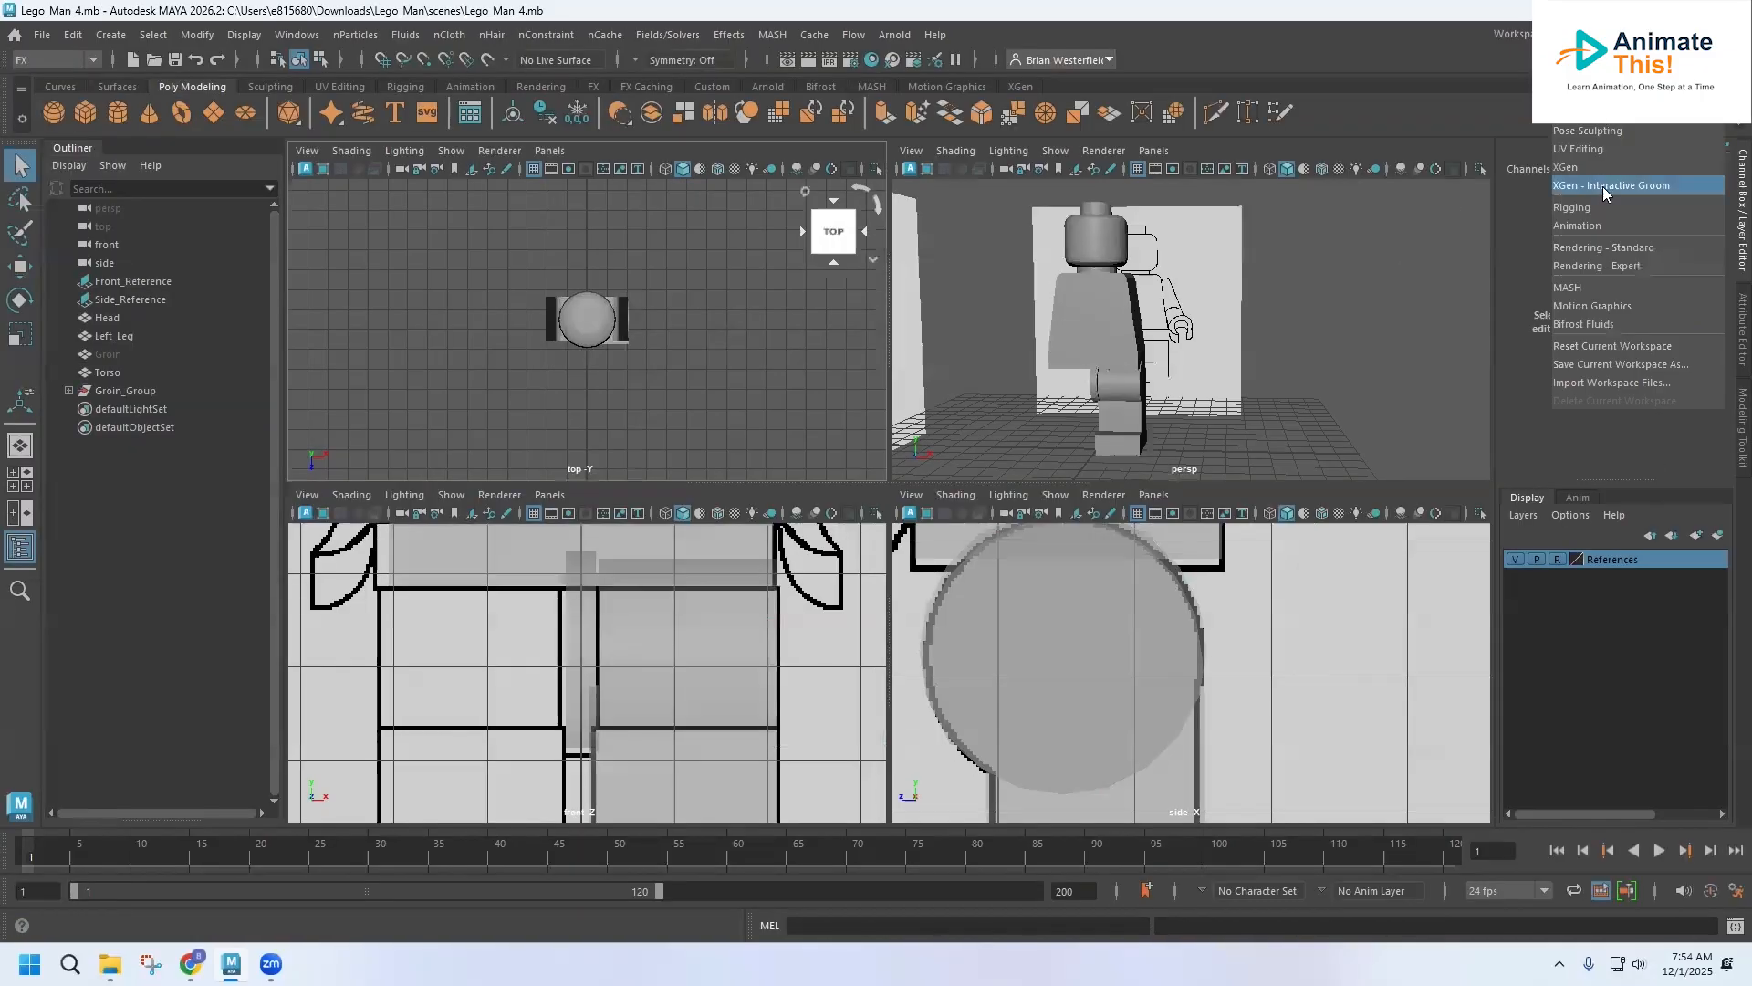
pyautogui.click(1606, 345)
# Step: Show the four-view layout and frame the arm reference drawing in the side view
pyautogui.keyDown('alt'); pyautogui.moveTo(850, 532); pyautogui.dragTo(904, 543); pyautogui.keyUp('alt')
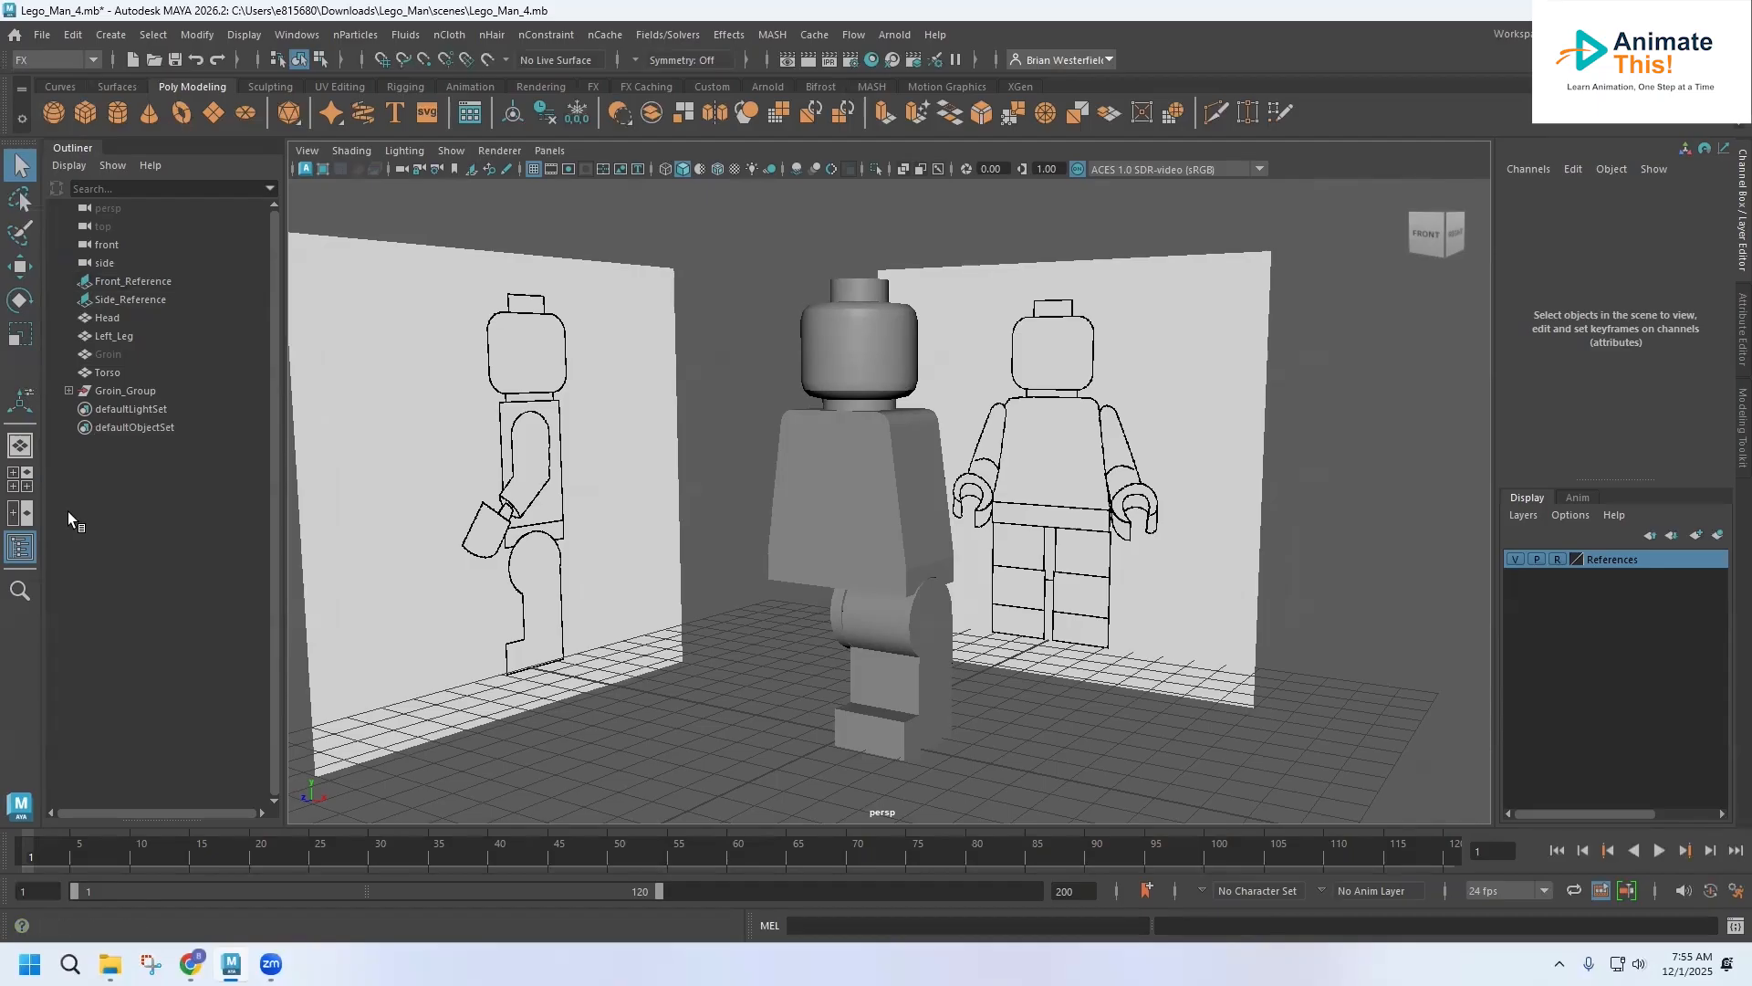
pyautogui.click(21, 478)
pyautogui.scroll(-3, 557, 581)
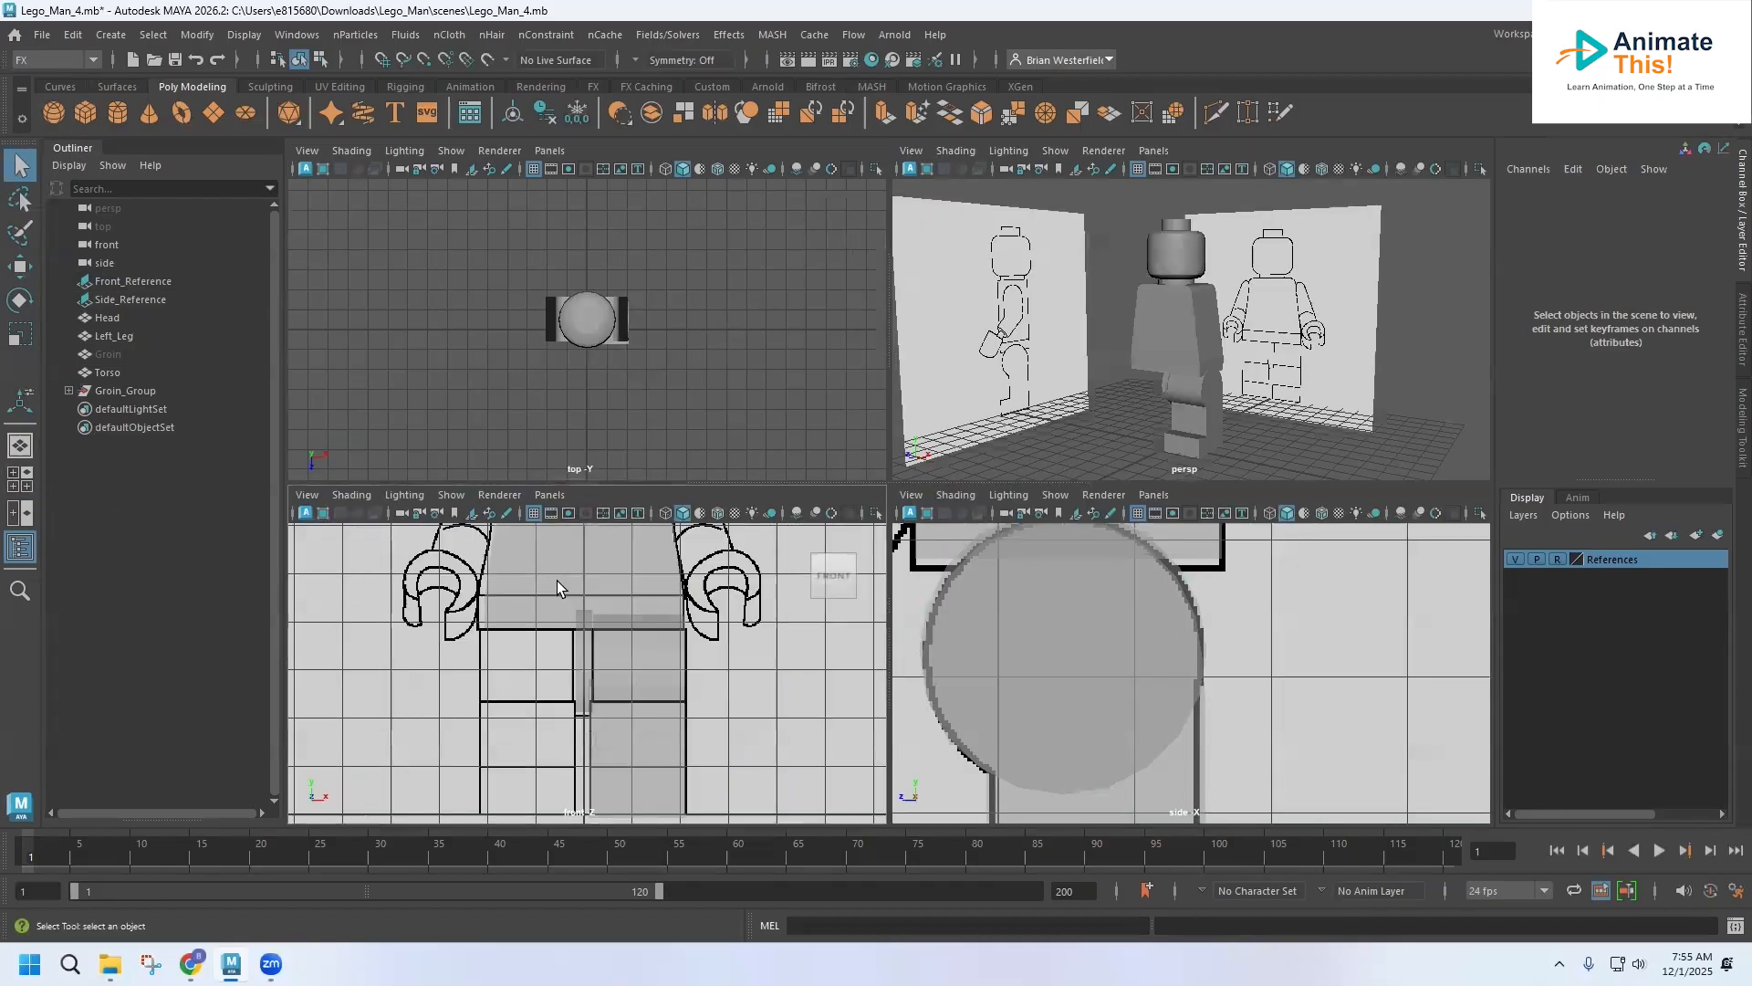
pyautogui.scroll(-5, 1031, 619)
pyautogui.scroll(4, 1034, 619)
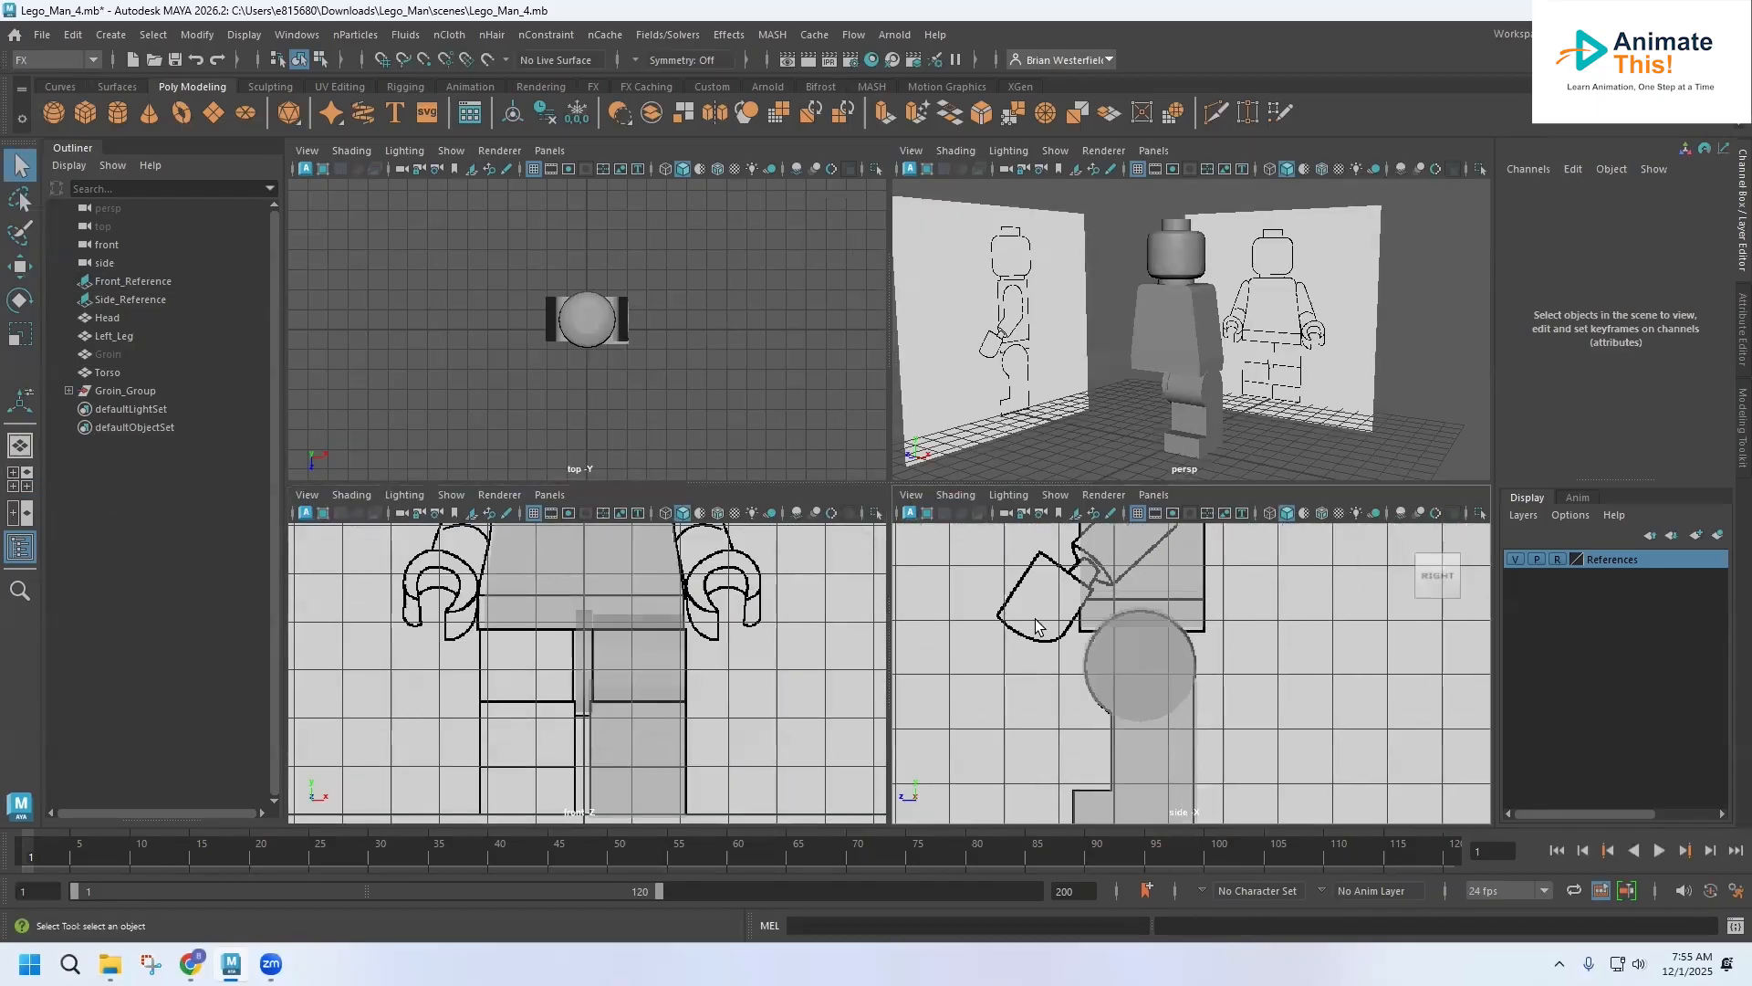
pyautogui.keyDown('alt'); pyautogui.moveTo(1035, 618); pyautogui.dragTo(1070, 721, button='middle'); pyautogui.keyUp('alt')
pyautogui.scroll(2, 956, 684)
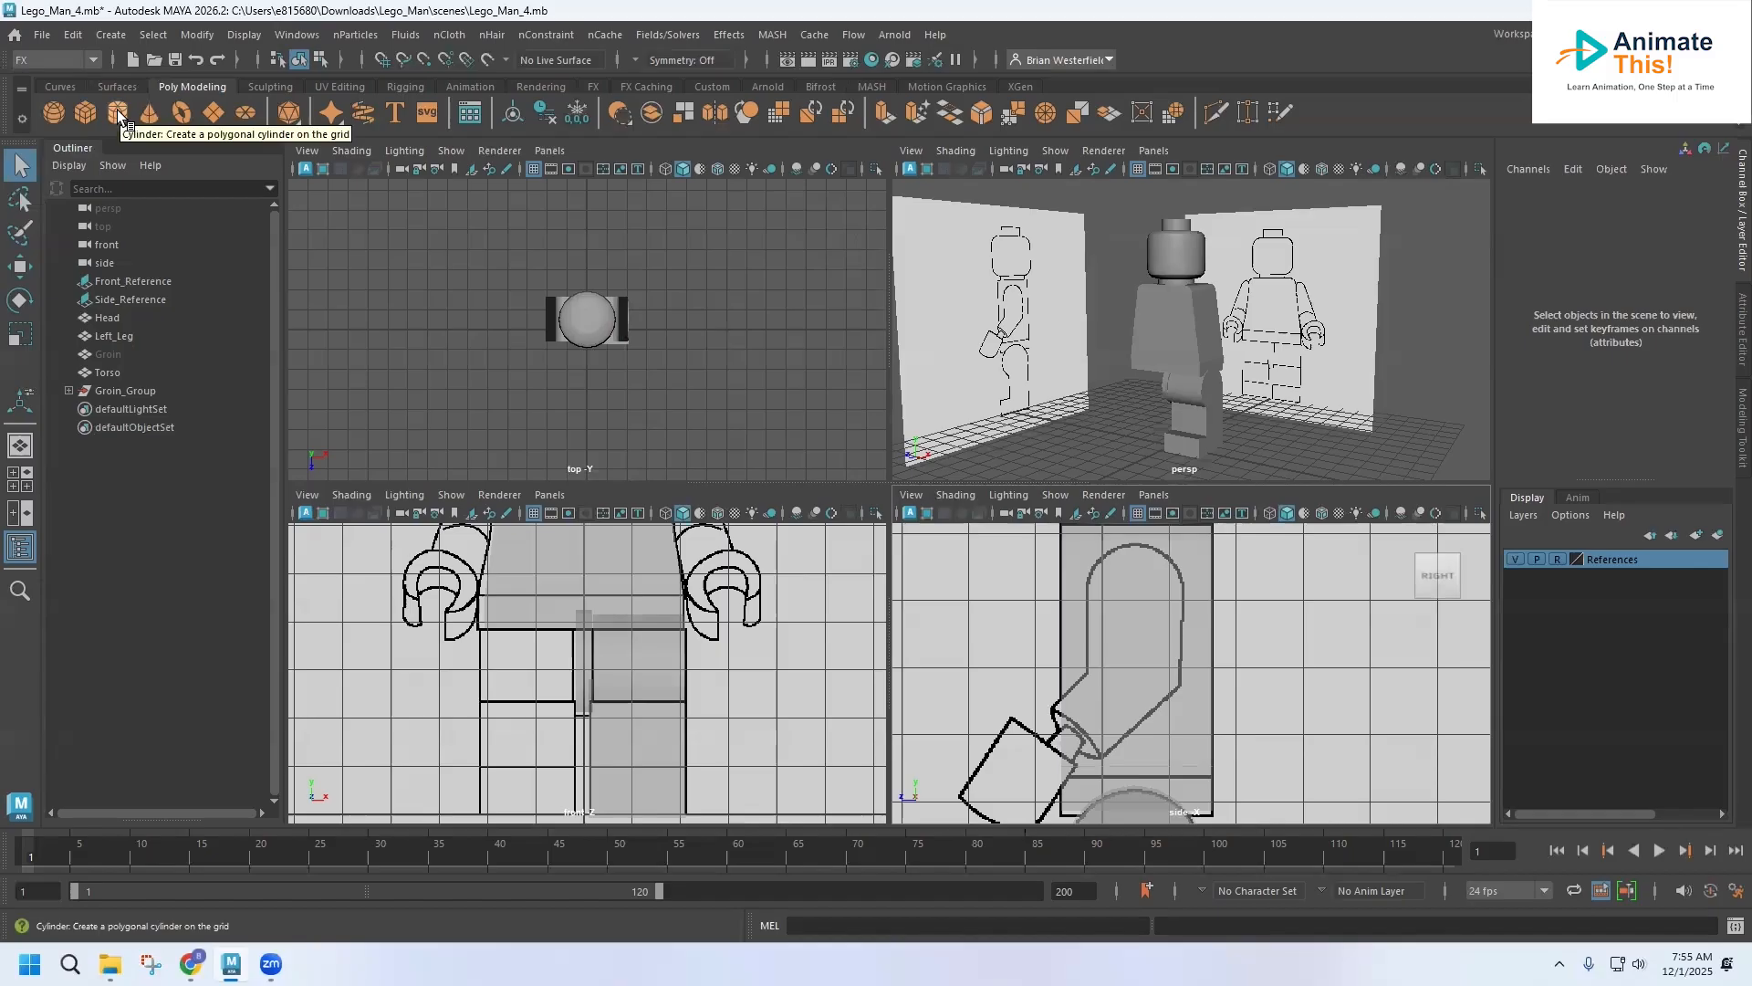
# Step: Switch to the Modeling menu set and create a polygon cylinder for the arm
pyautogui.click(82, 60)
pyautogui.click(44, 79)
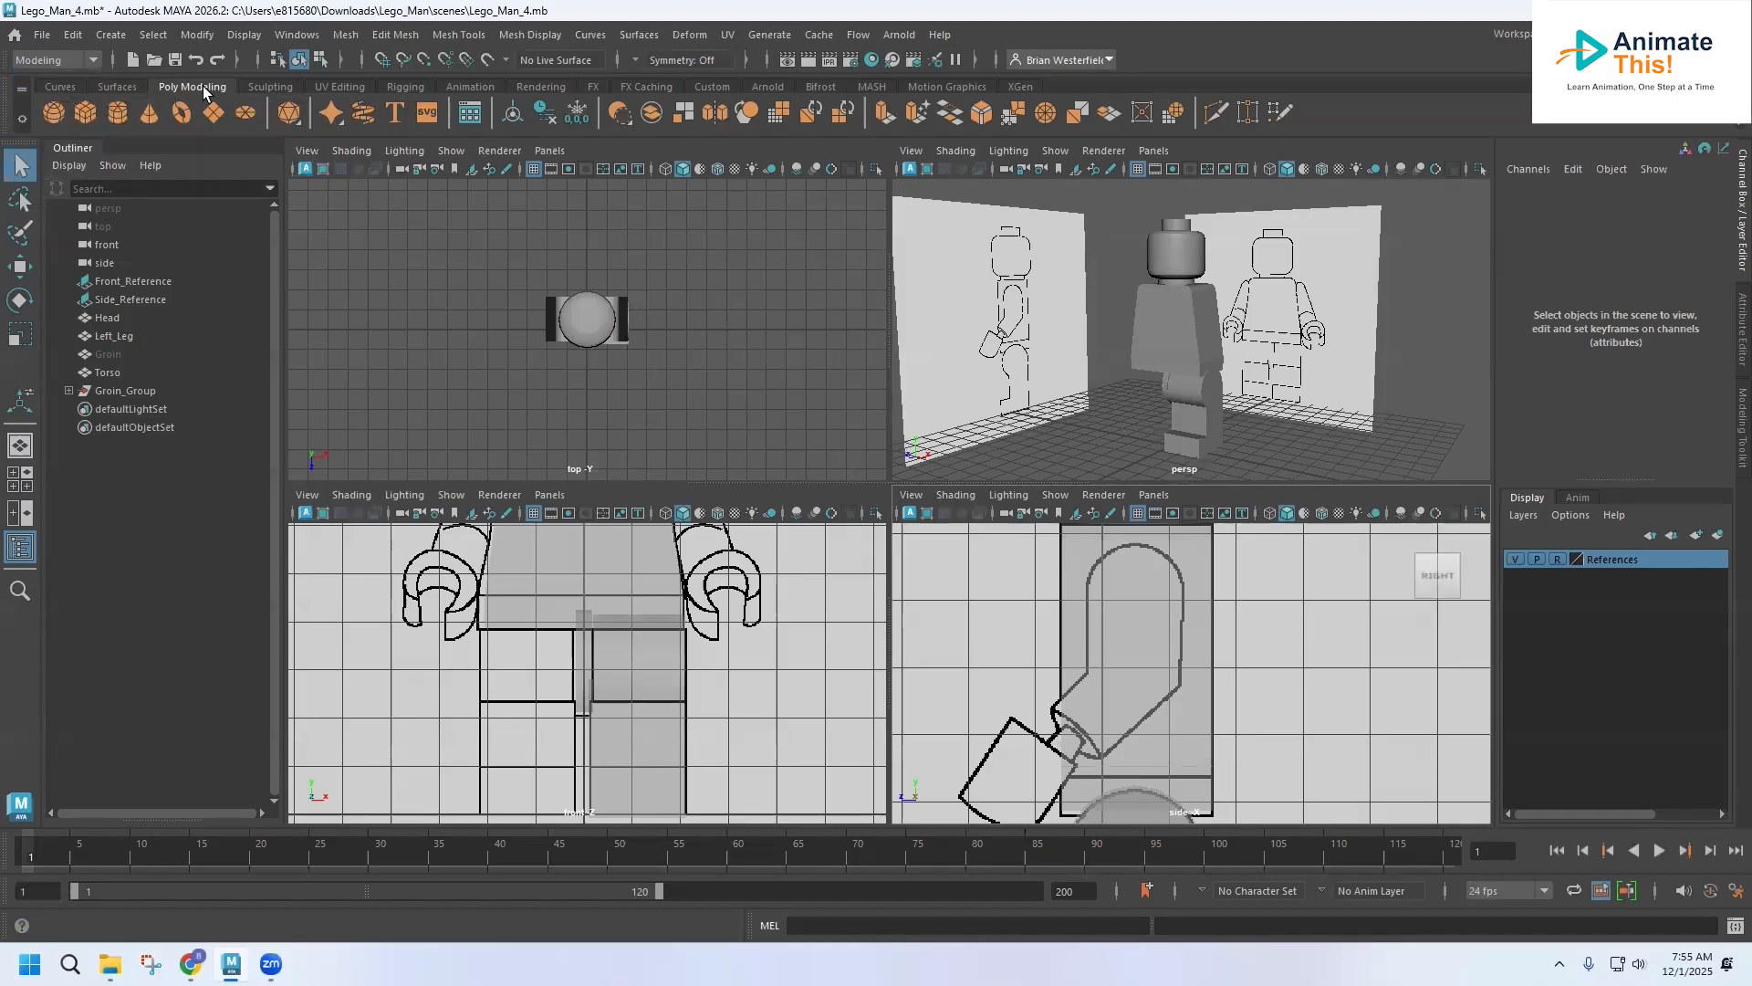
pyautogui.click(117, 112)
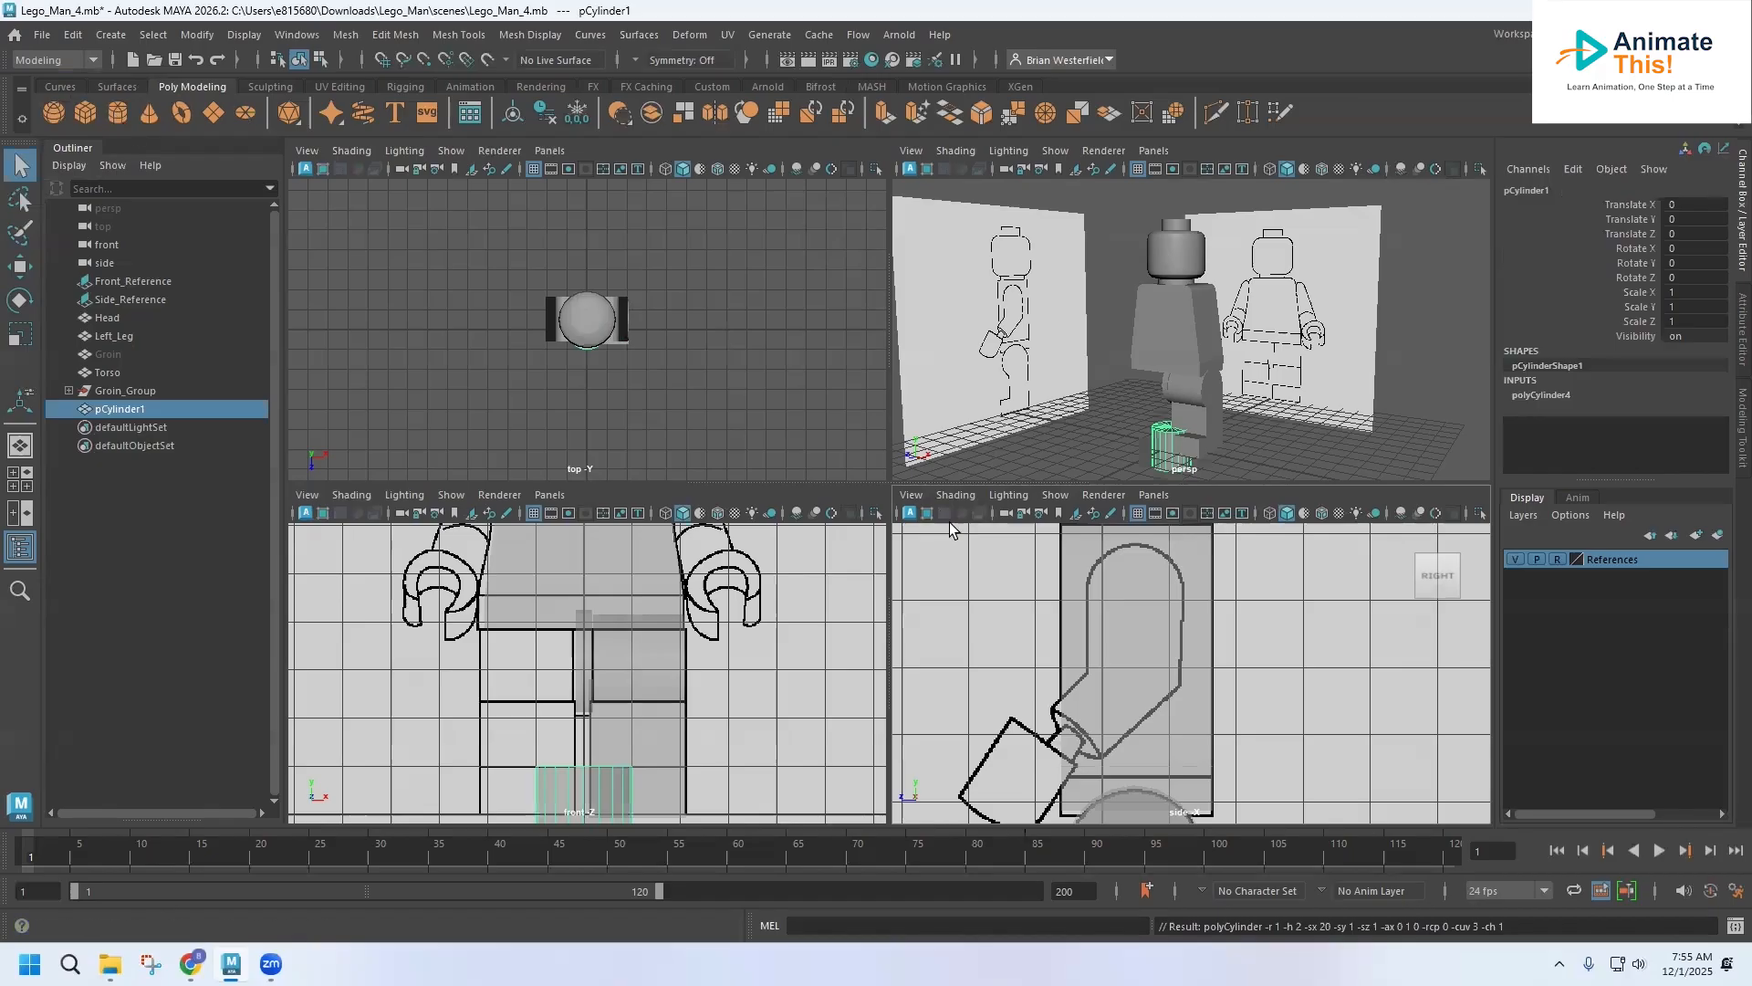
# Step: Move the cylinder up to about Y 6.568 and Z -0.491, centred on the upper arm outline in the side view
pyautogui.click(21, 266)
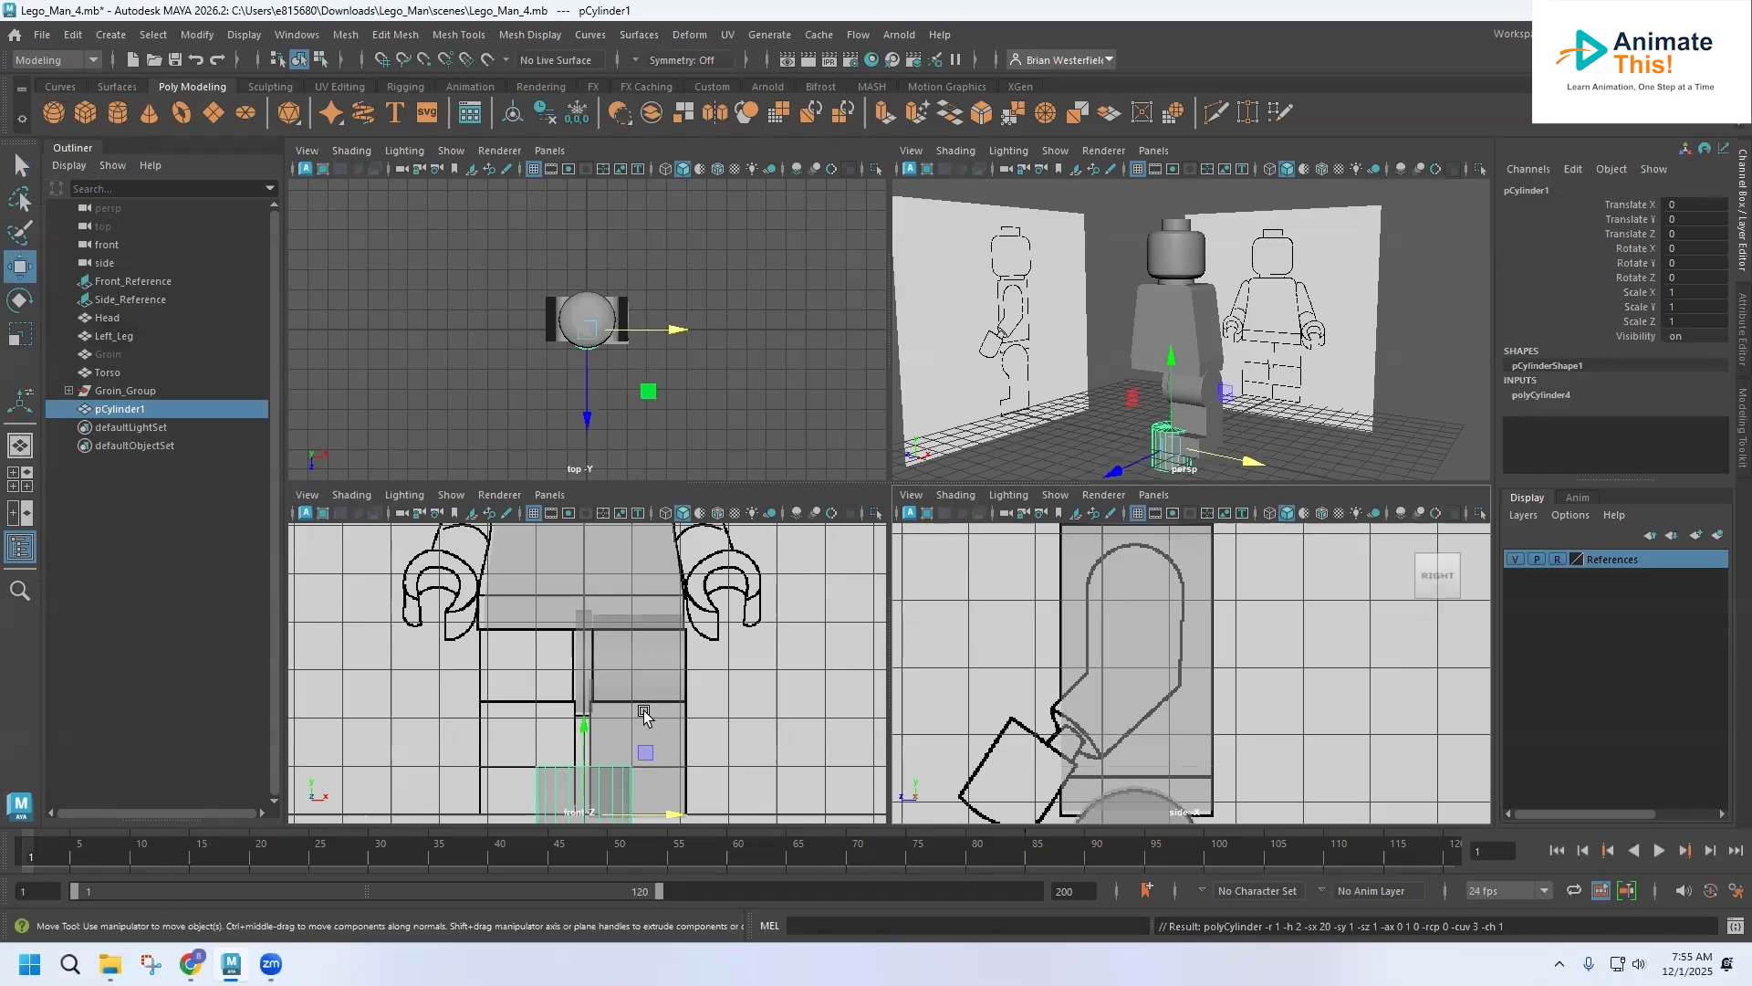
pyautogui.moveTo(580, 733); pyautogui.dragTo(580, 503)
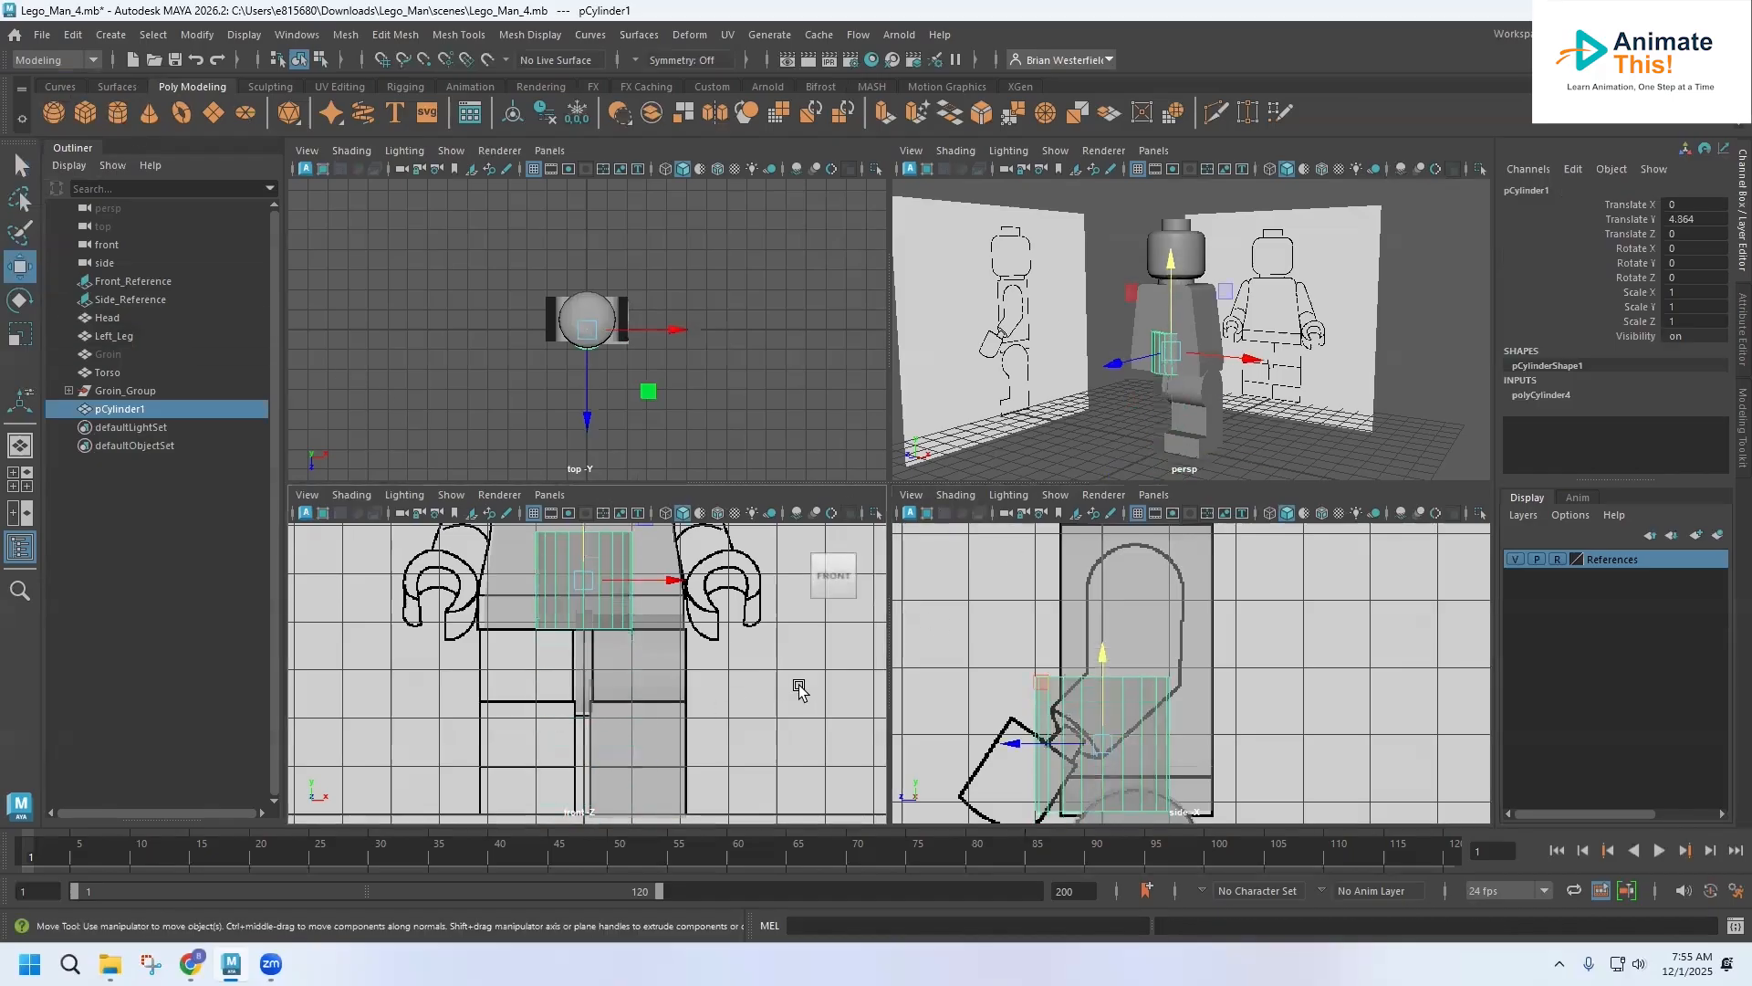
pyautogui.moveTo(1090, 652); pyautogui.dragTo(1088, 537)
pyautogui.moveTo(1025, 628); pyautogui.dragTo(1084, 631)
pyautogui.scroll(3, 1084, 631)
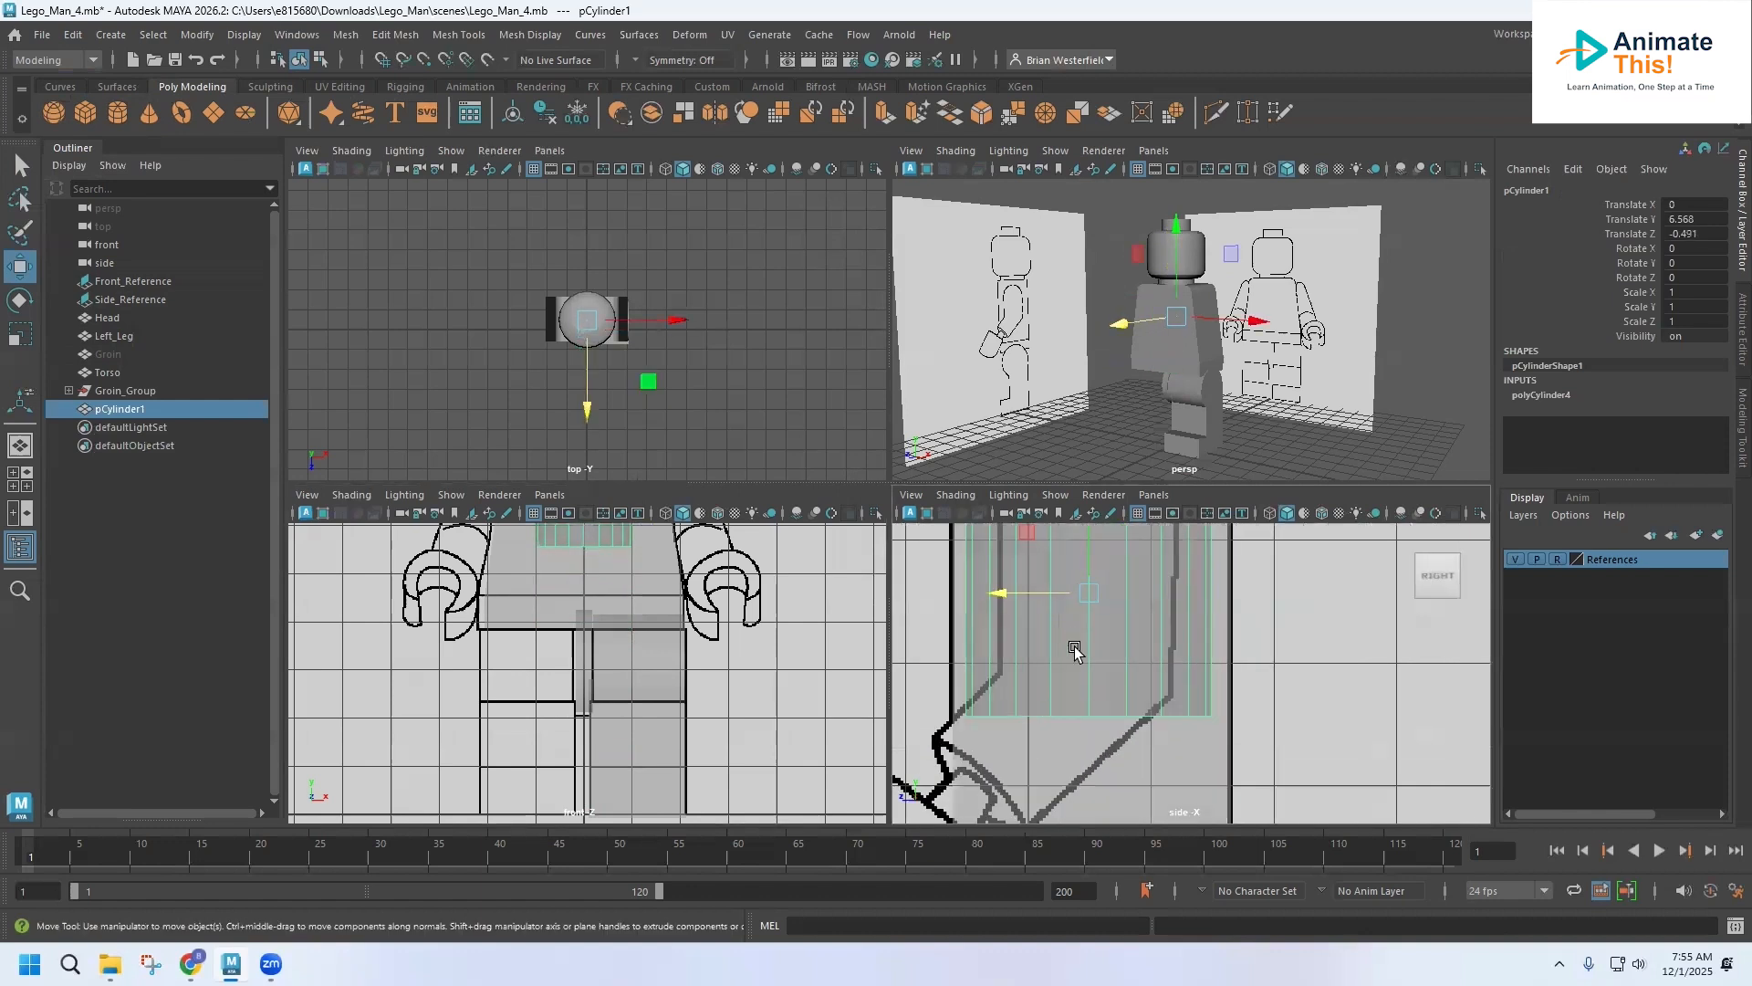
pyautogui.scroll(-3, 1074, 650)
# Step: Scale the cylinder uniformly to about 0.713 to match the arm outline's width in the side view
pyautogui.click(19, 333)
pyautogui.moveTo(1067, 686); pyautogui.dragTo(1020, 712)
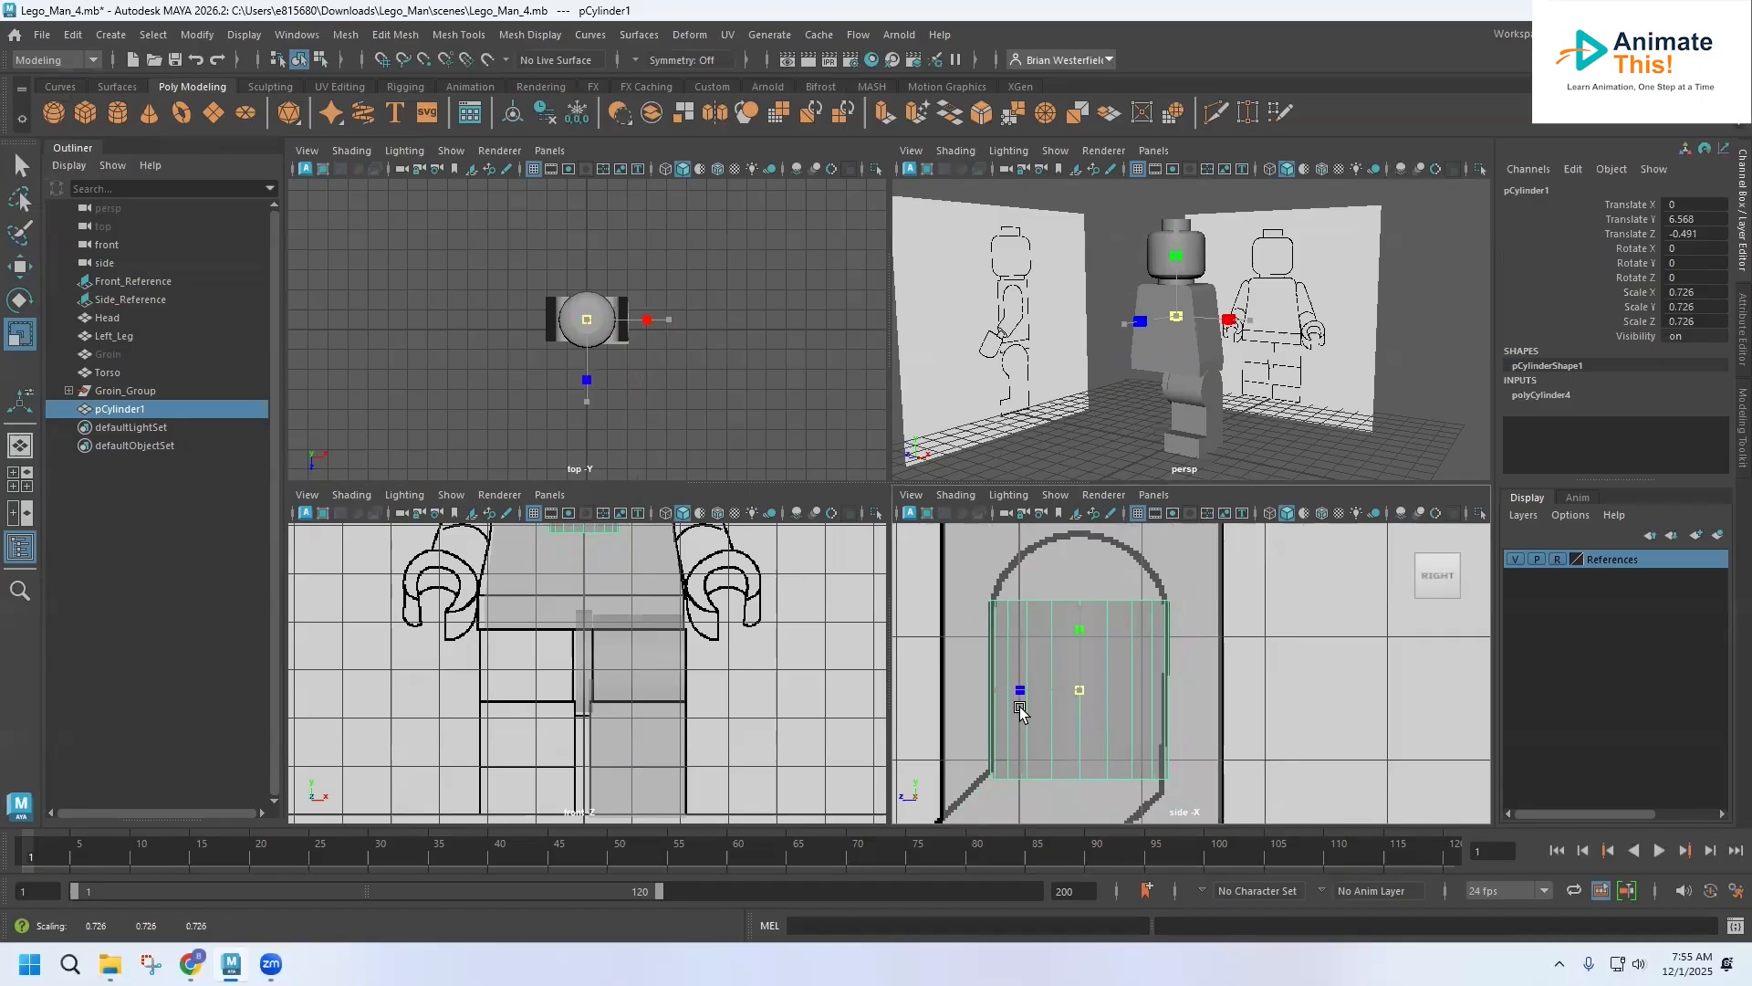
pyautogui.moveTo(1020, 712); pyautogui.dragTo(1076, 694)
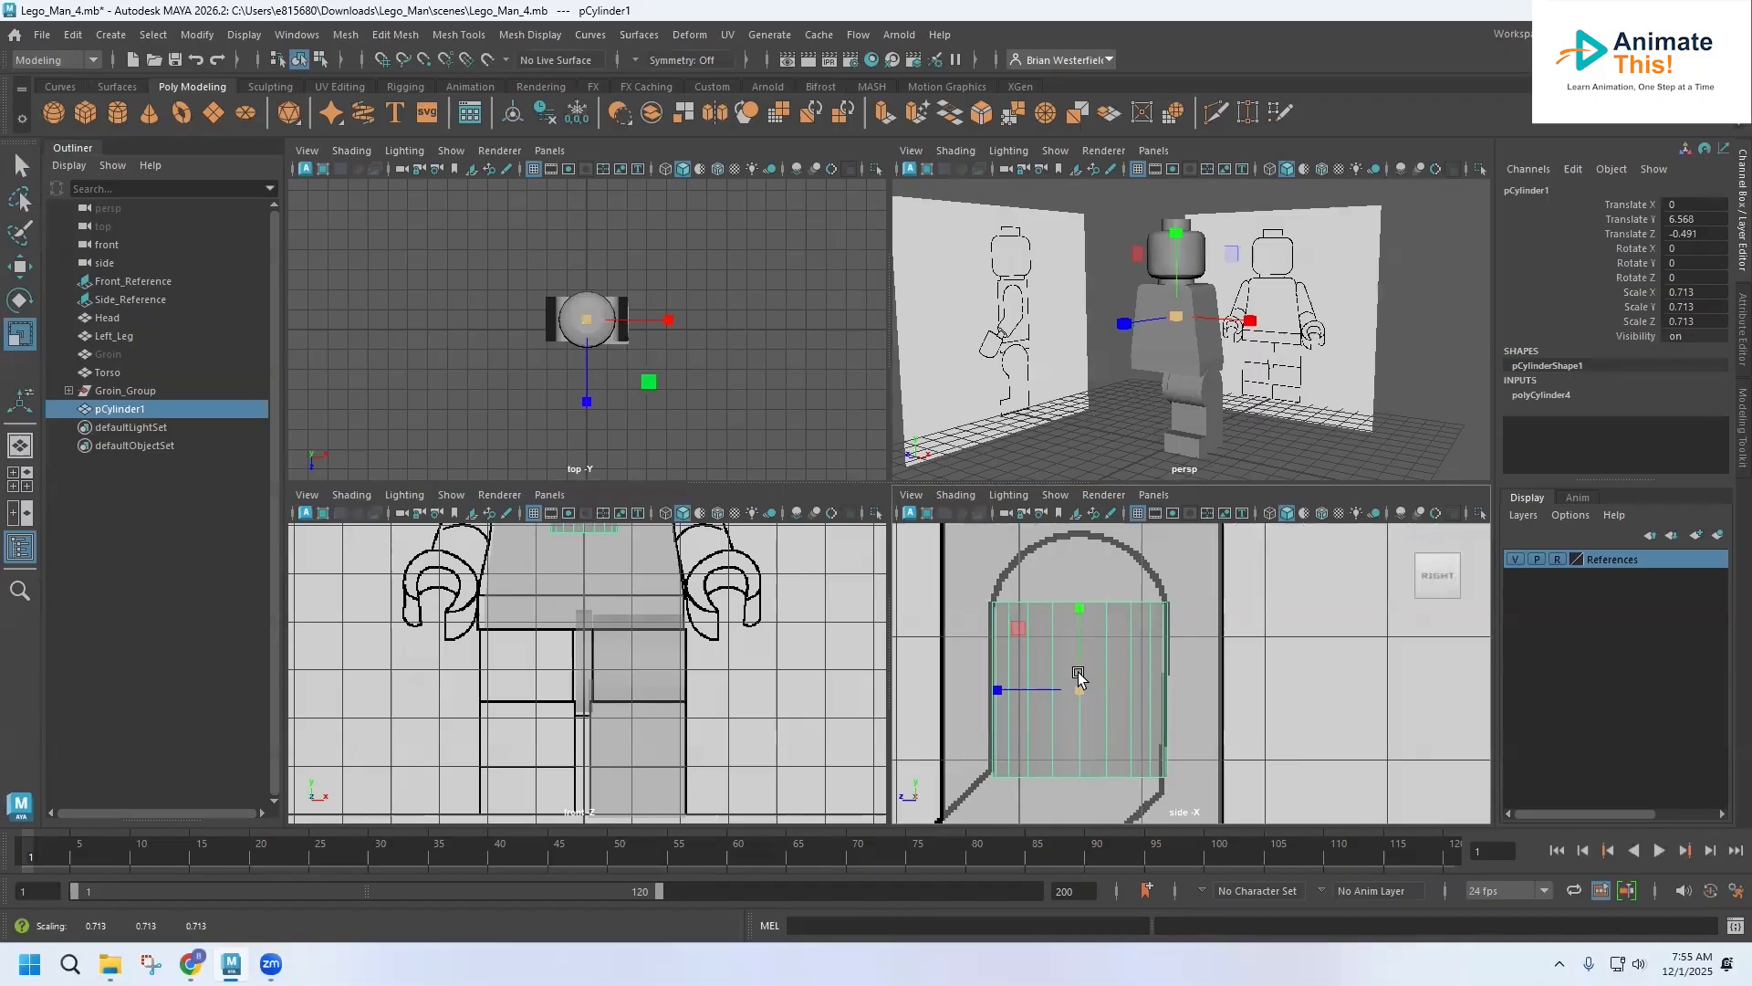
# Step: Raise the cylinder to about Y 6.627 so it lines up with the straight section of the arm outline
pyautogui.keyDown('alt'); pyautogui.moveTo(645, 668); pyautogui.dragTo(580, 832, button='middle'); pyautogui.keyUp('alt')
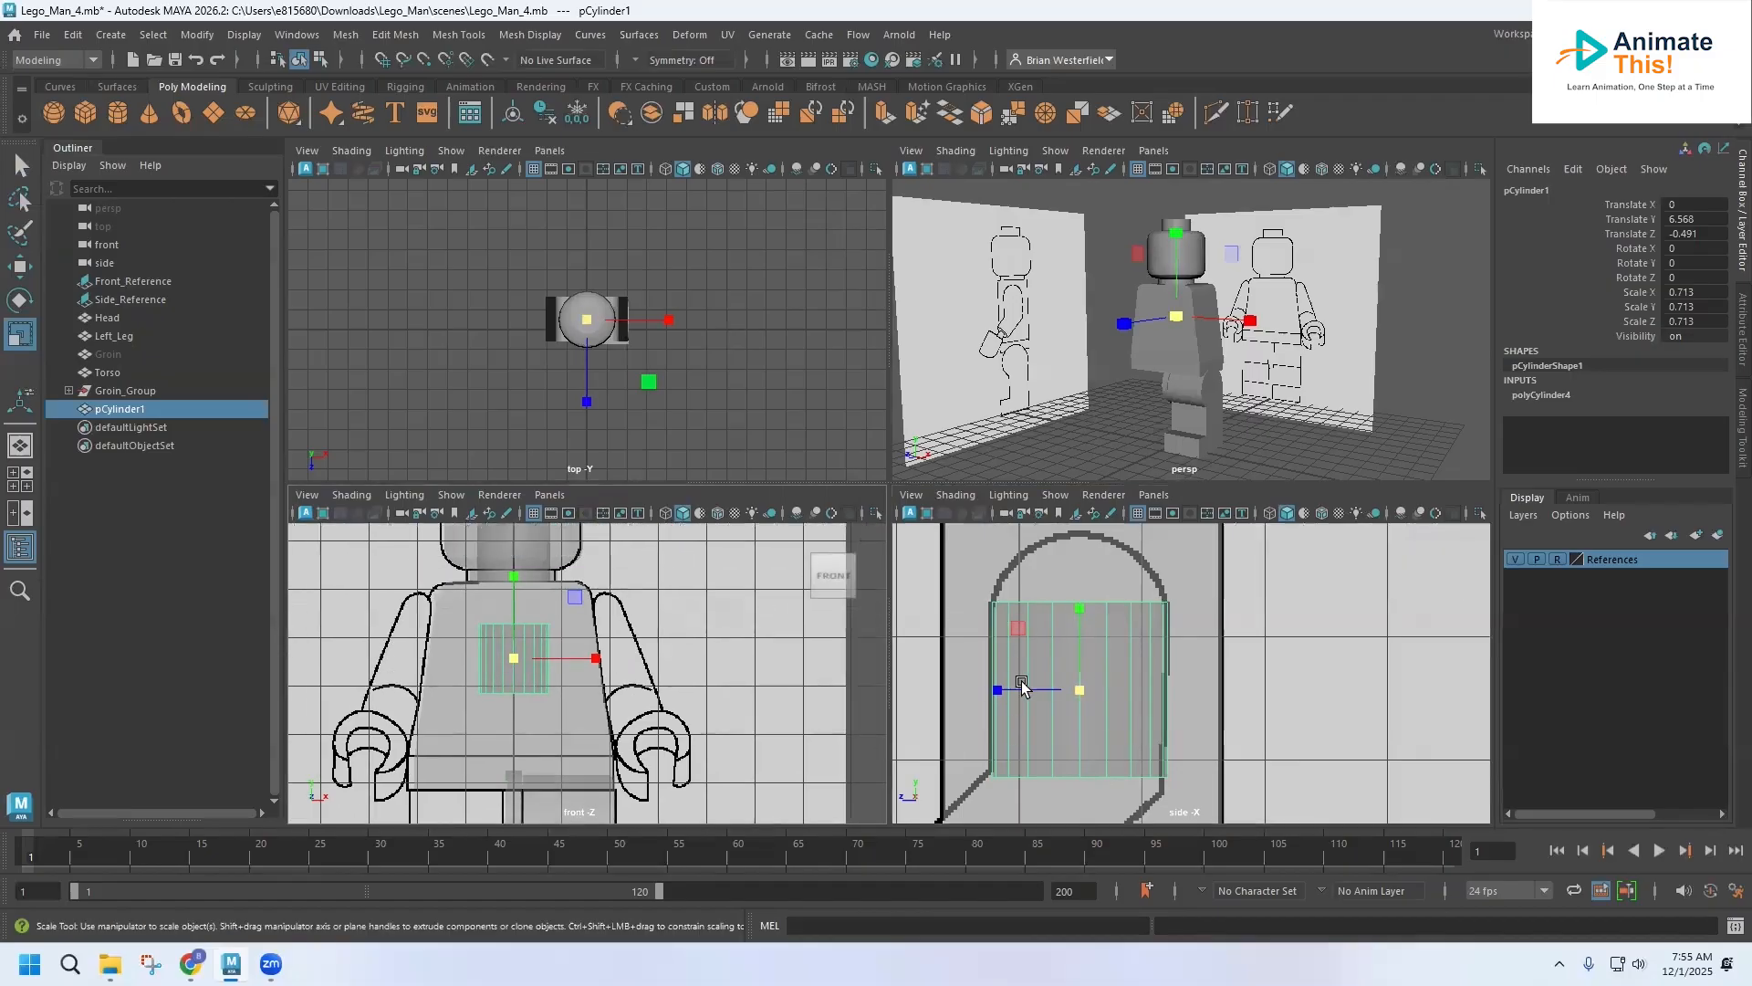
pyautogui.press('w')
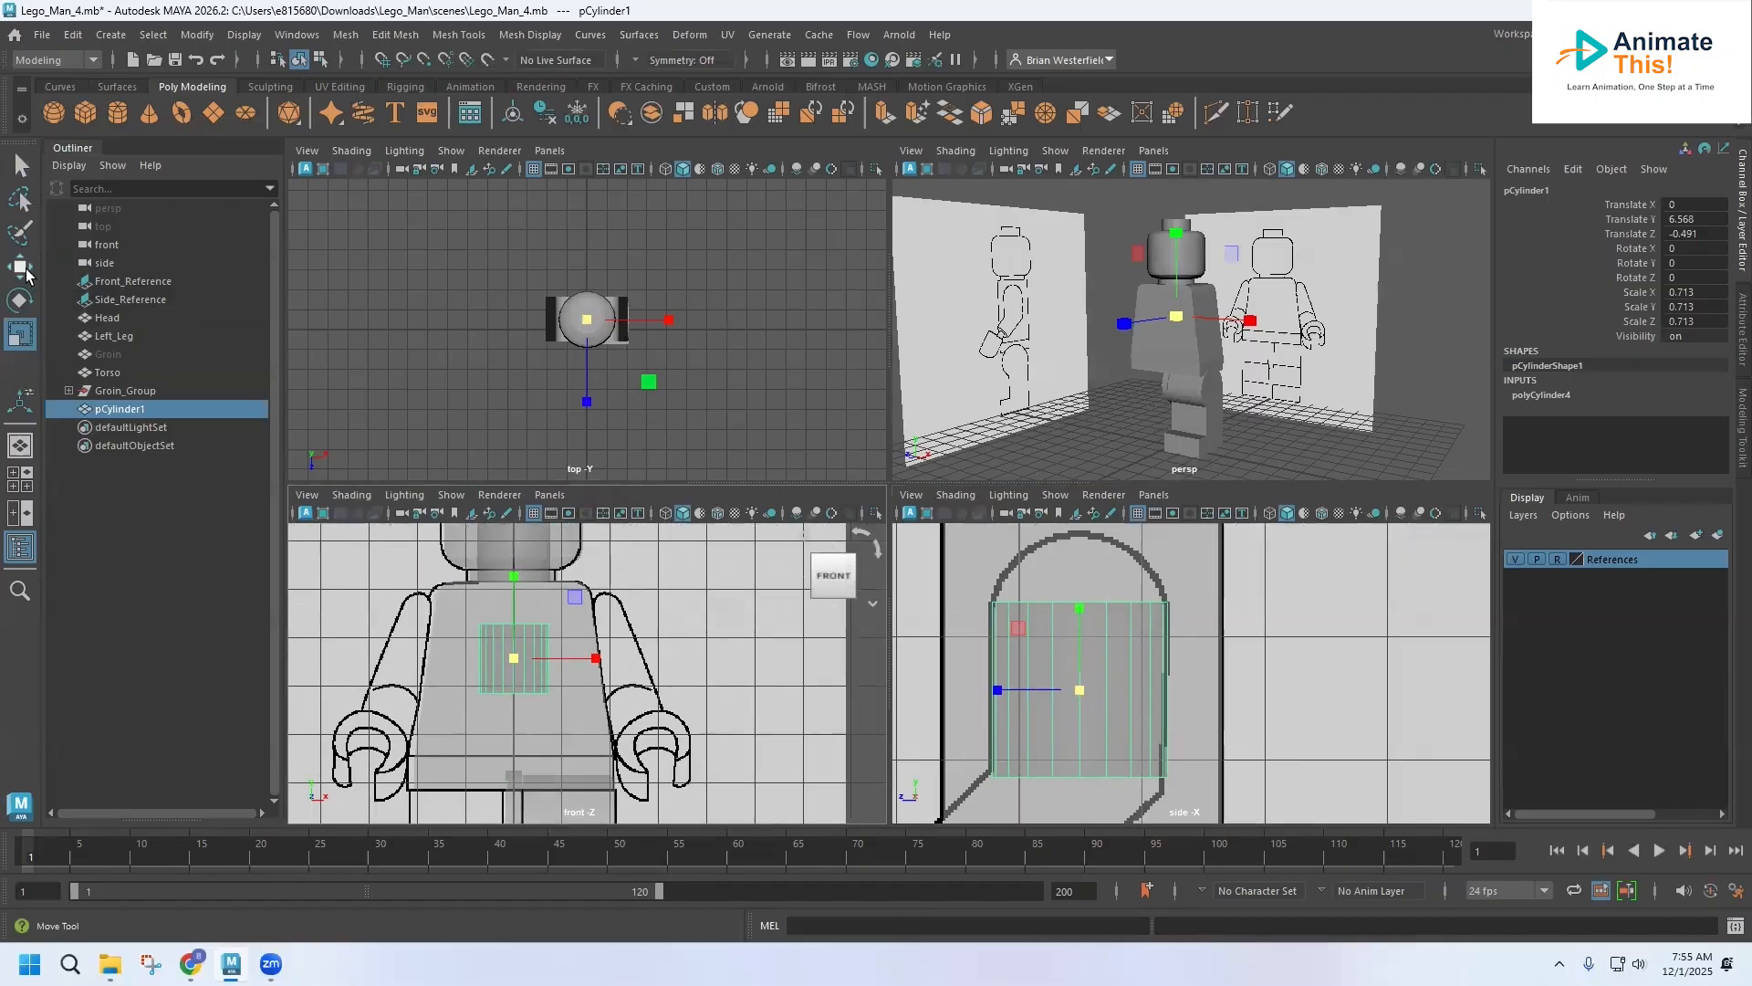
pyautogui.moveTo(1070, 592); pyautogui.dragTo(1076, 594)
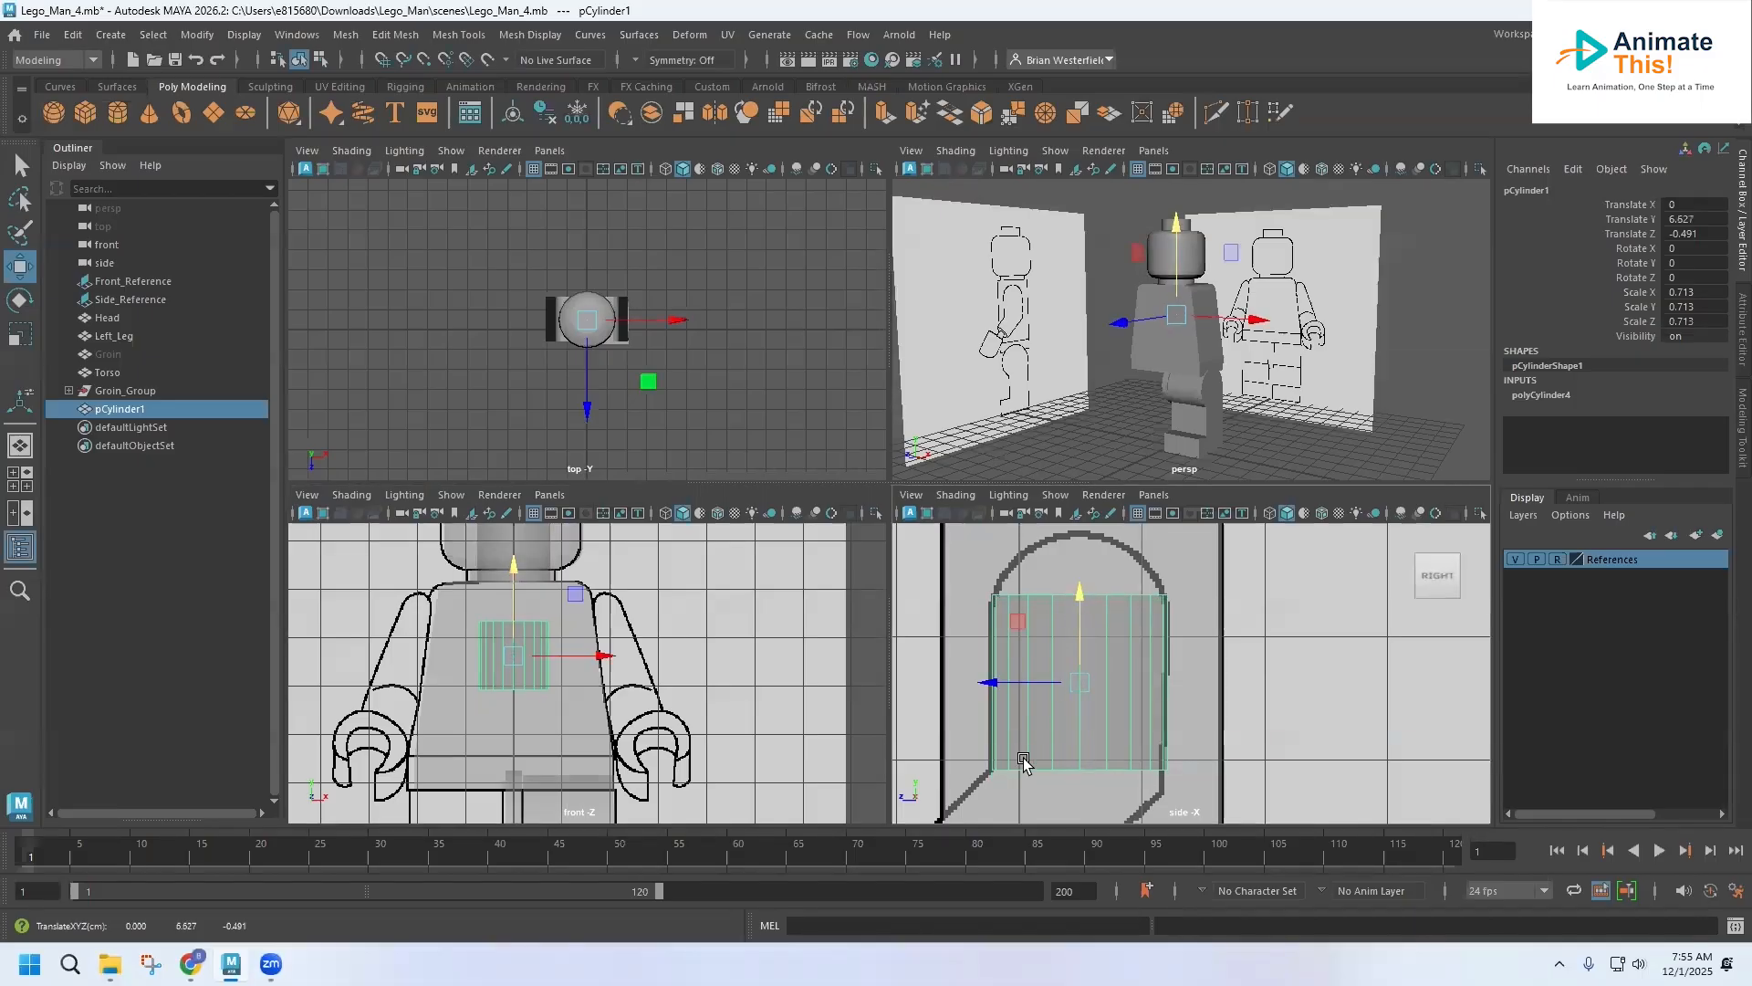
pyautogui.keyDown('alt'); pyautogui.moveTo(1016, 766); pyautogui.dragTo(1114, 706, button='middle'); pyautogui.keyUp('alt')
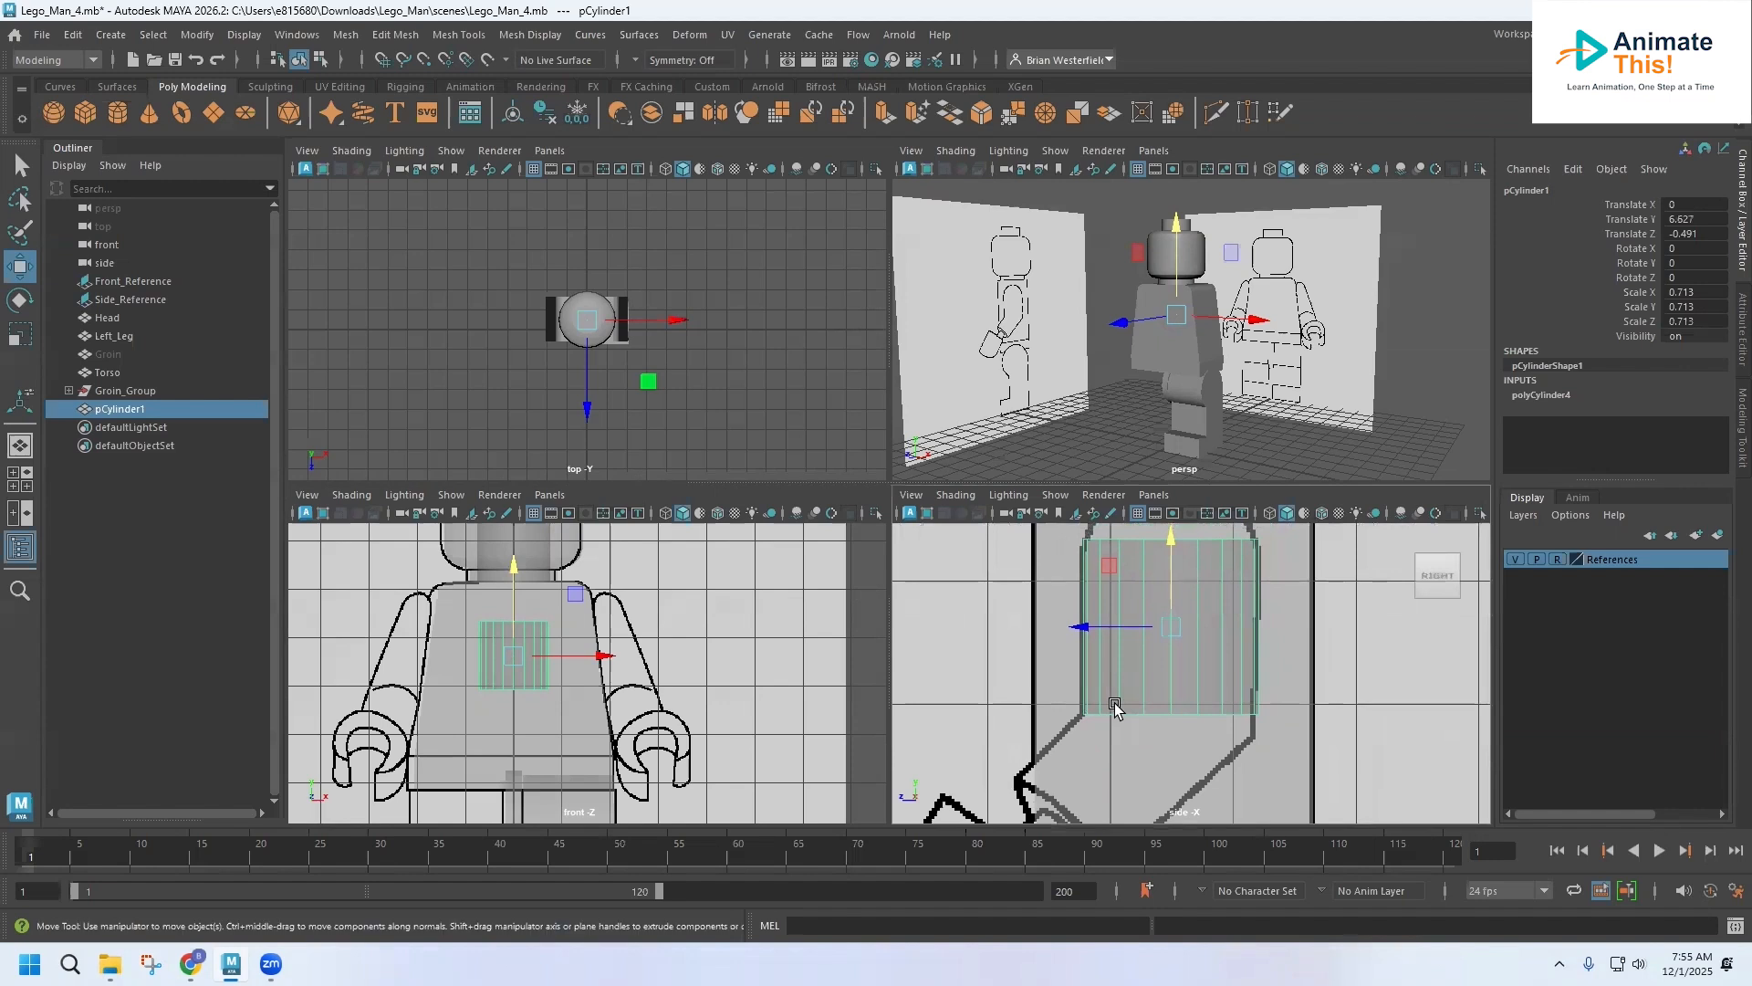
pyautogui.keyDown('alt'); pyautogui.moveTo(1092, 720); pyautogui.dragTo(1069, 779, button='middle'); pyautogui.keyUp('alt')
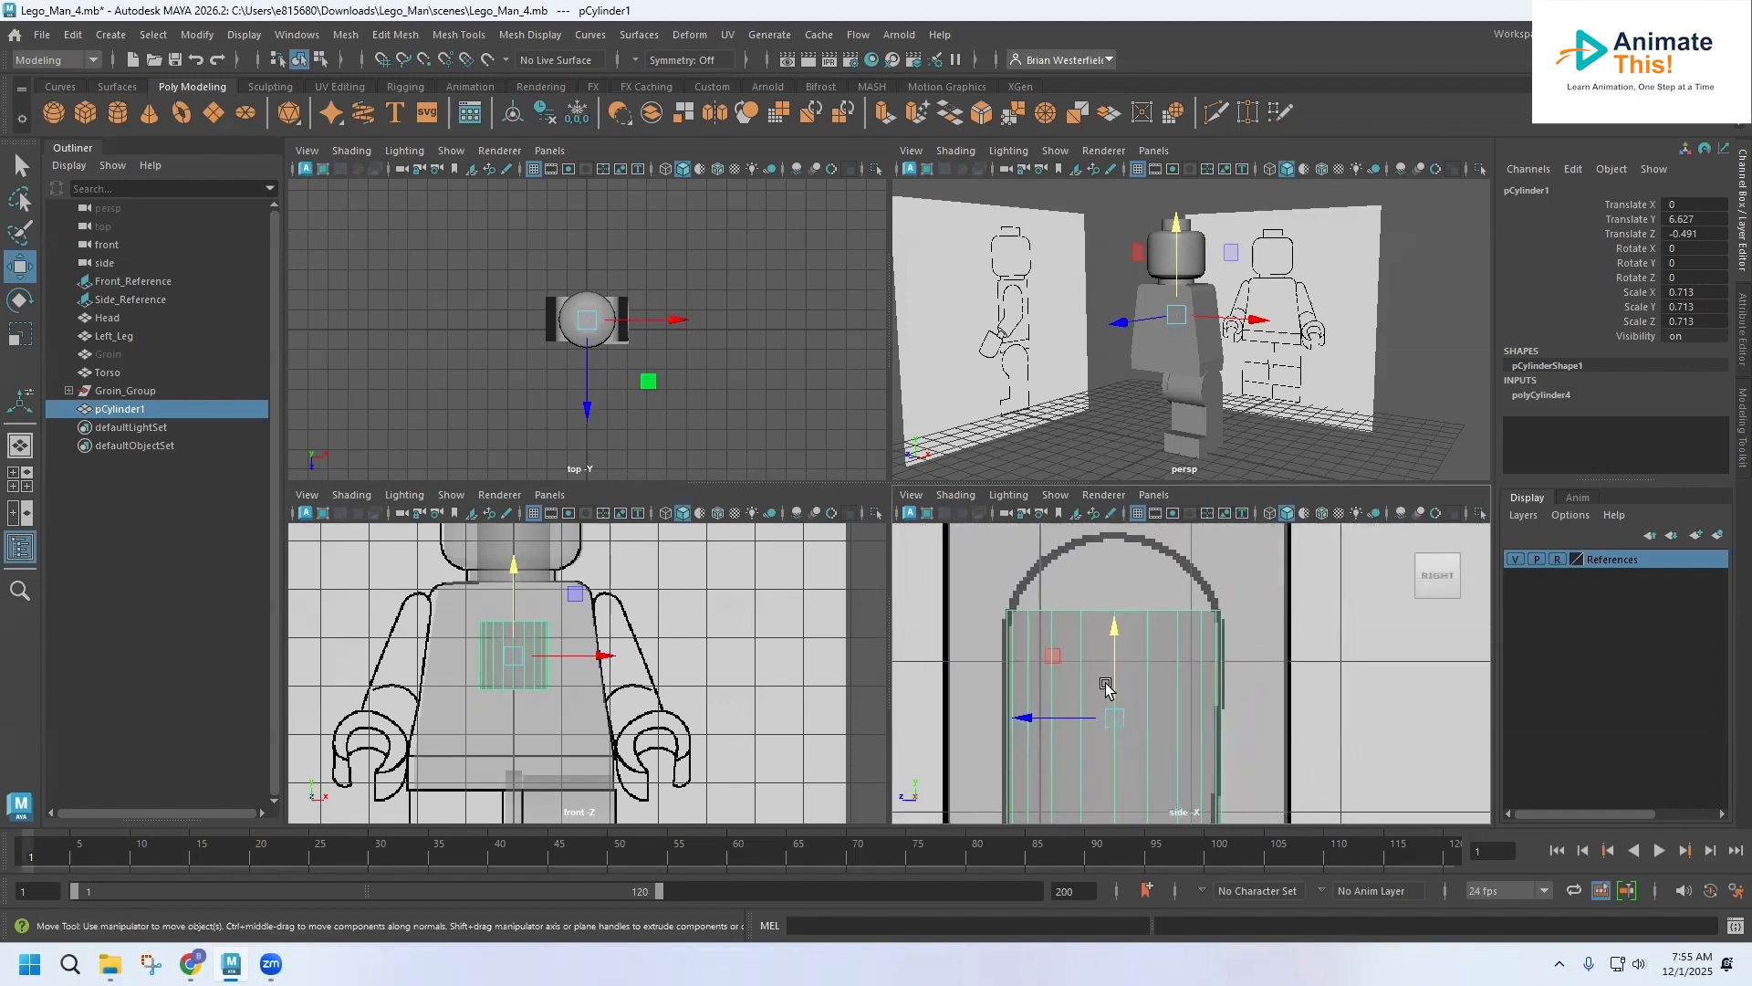
pyautogui.moveTo(1050, 623); pyautogui.dragTo(963, 648, button='right')
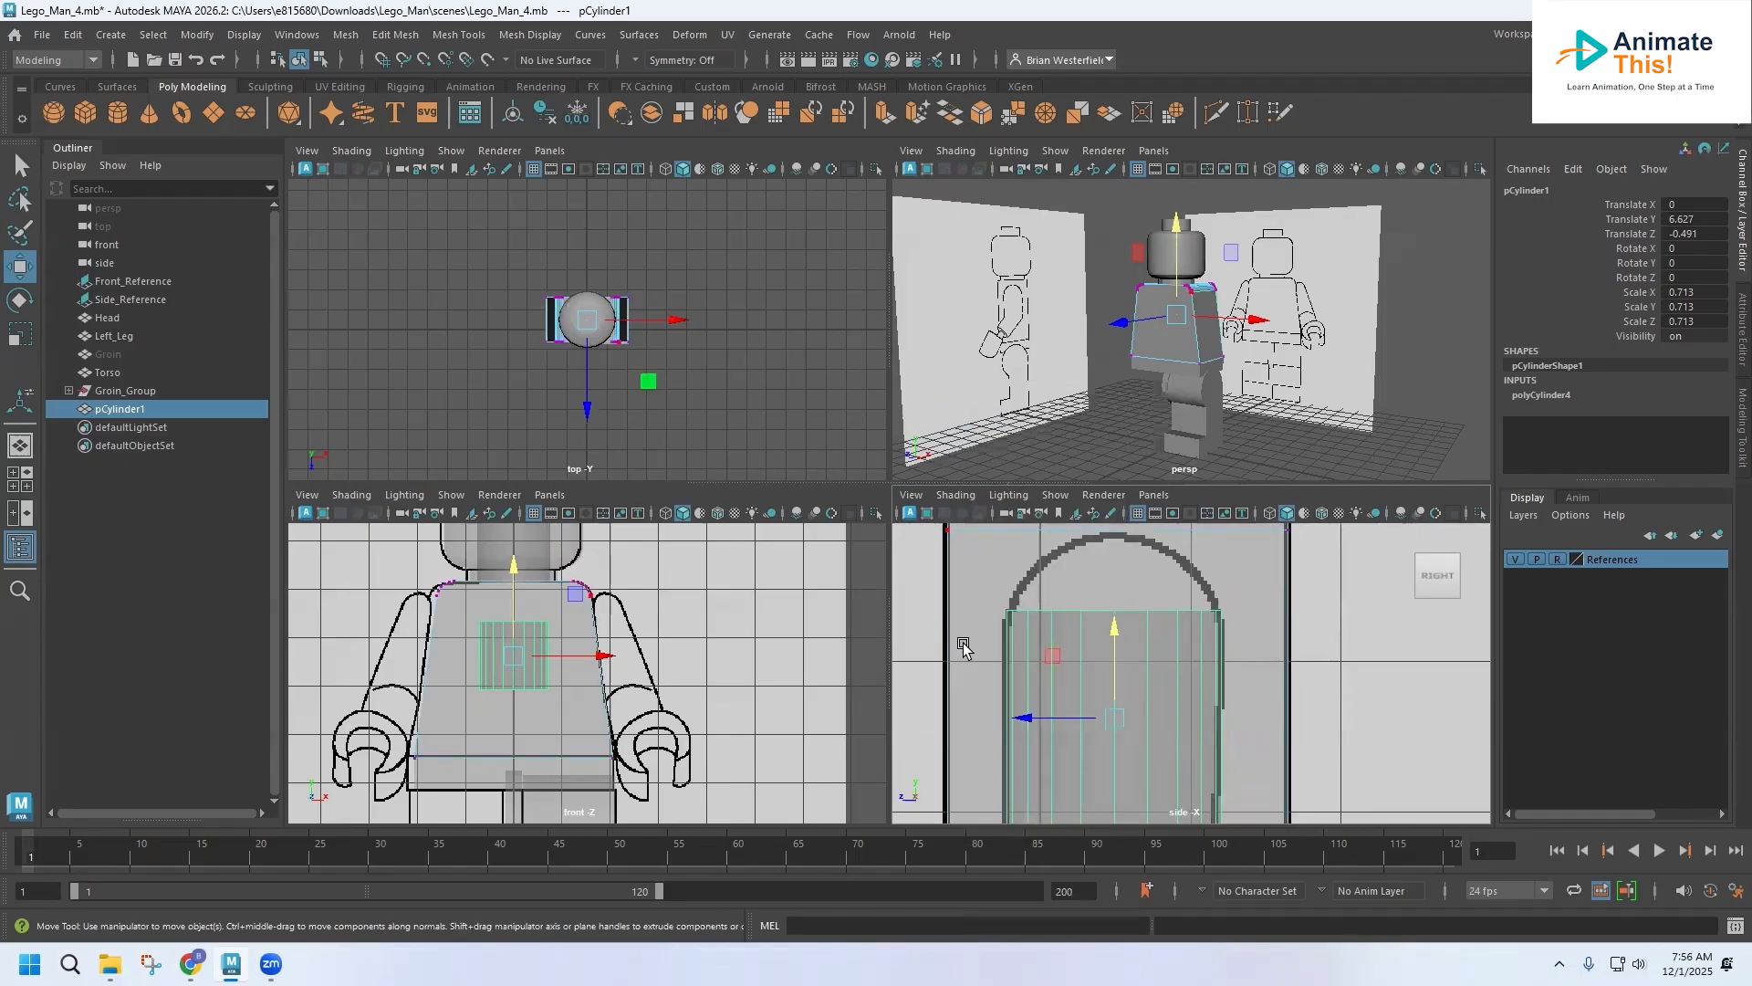
pyautogui.click(1078, 649)
pyautogui.moveTo(1083, 669); pyautogui.dragTo(1110, 636, button='right')
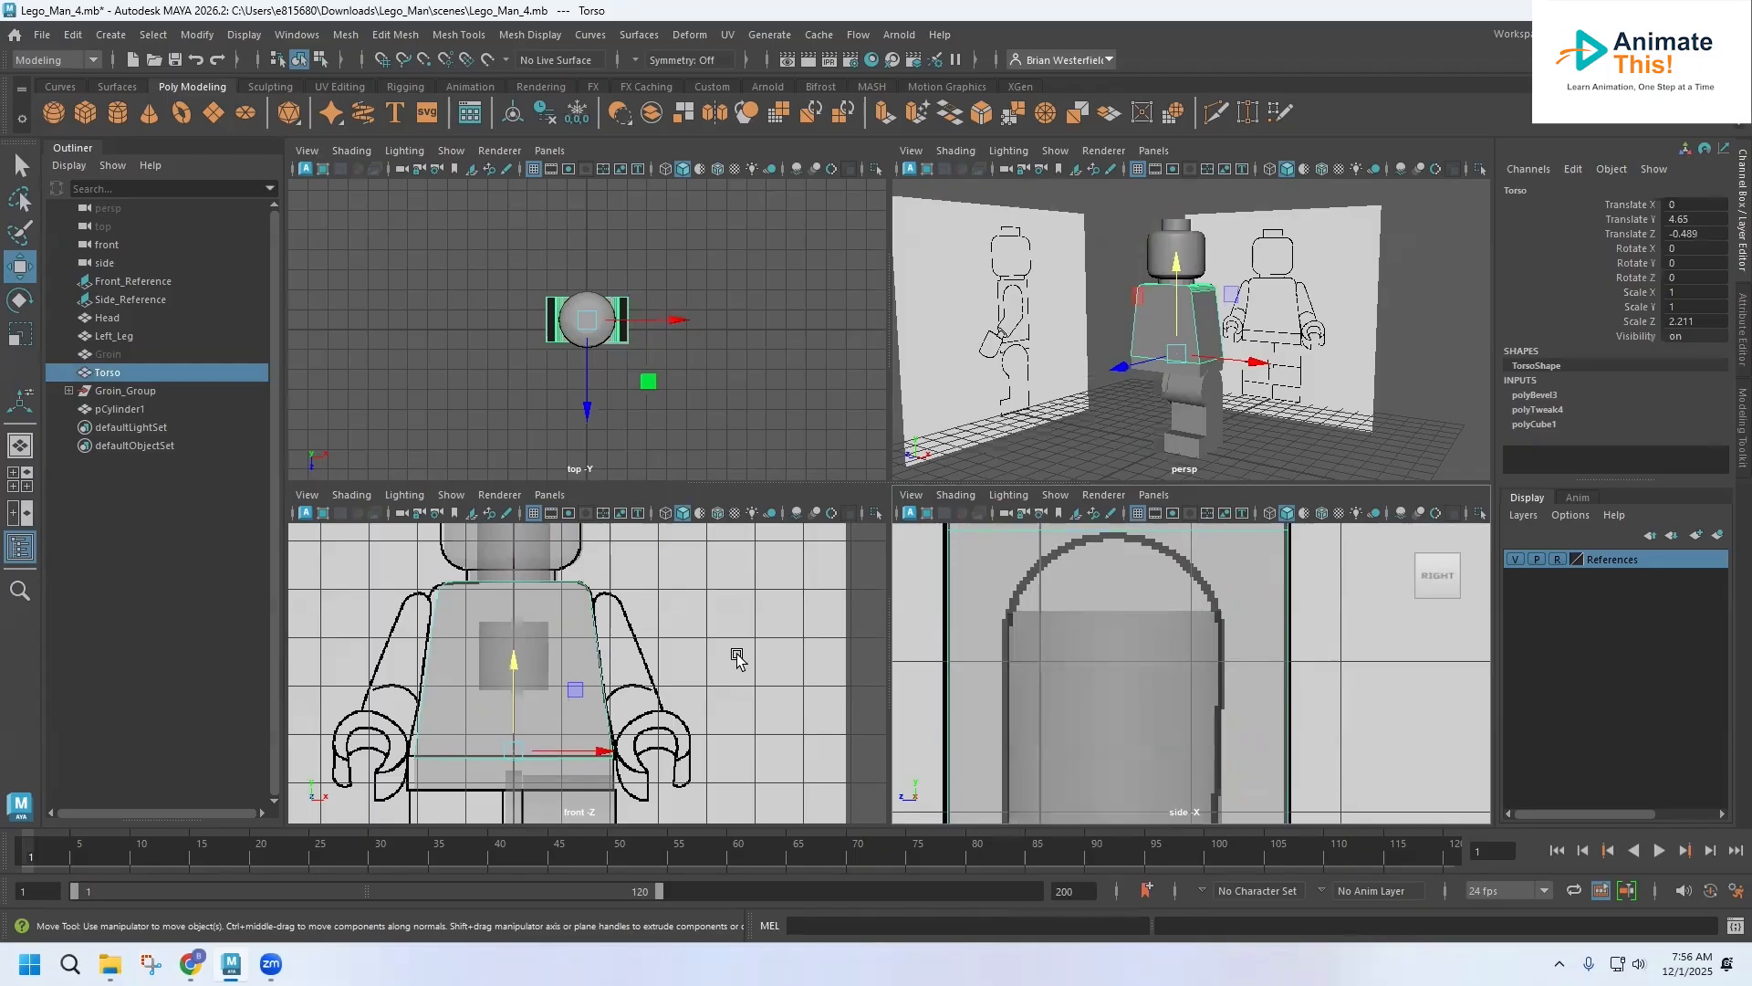
pyautogui.click(525, 654)
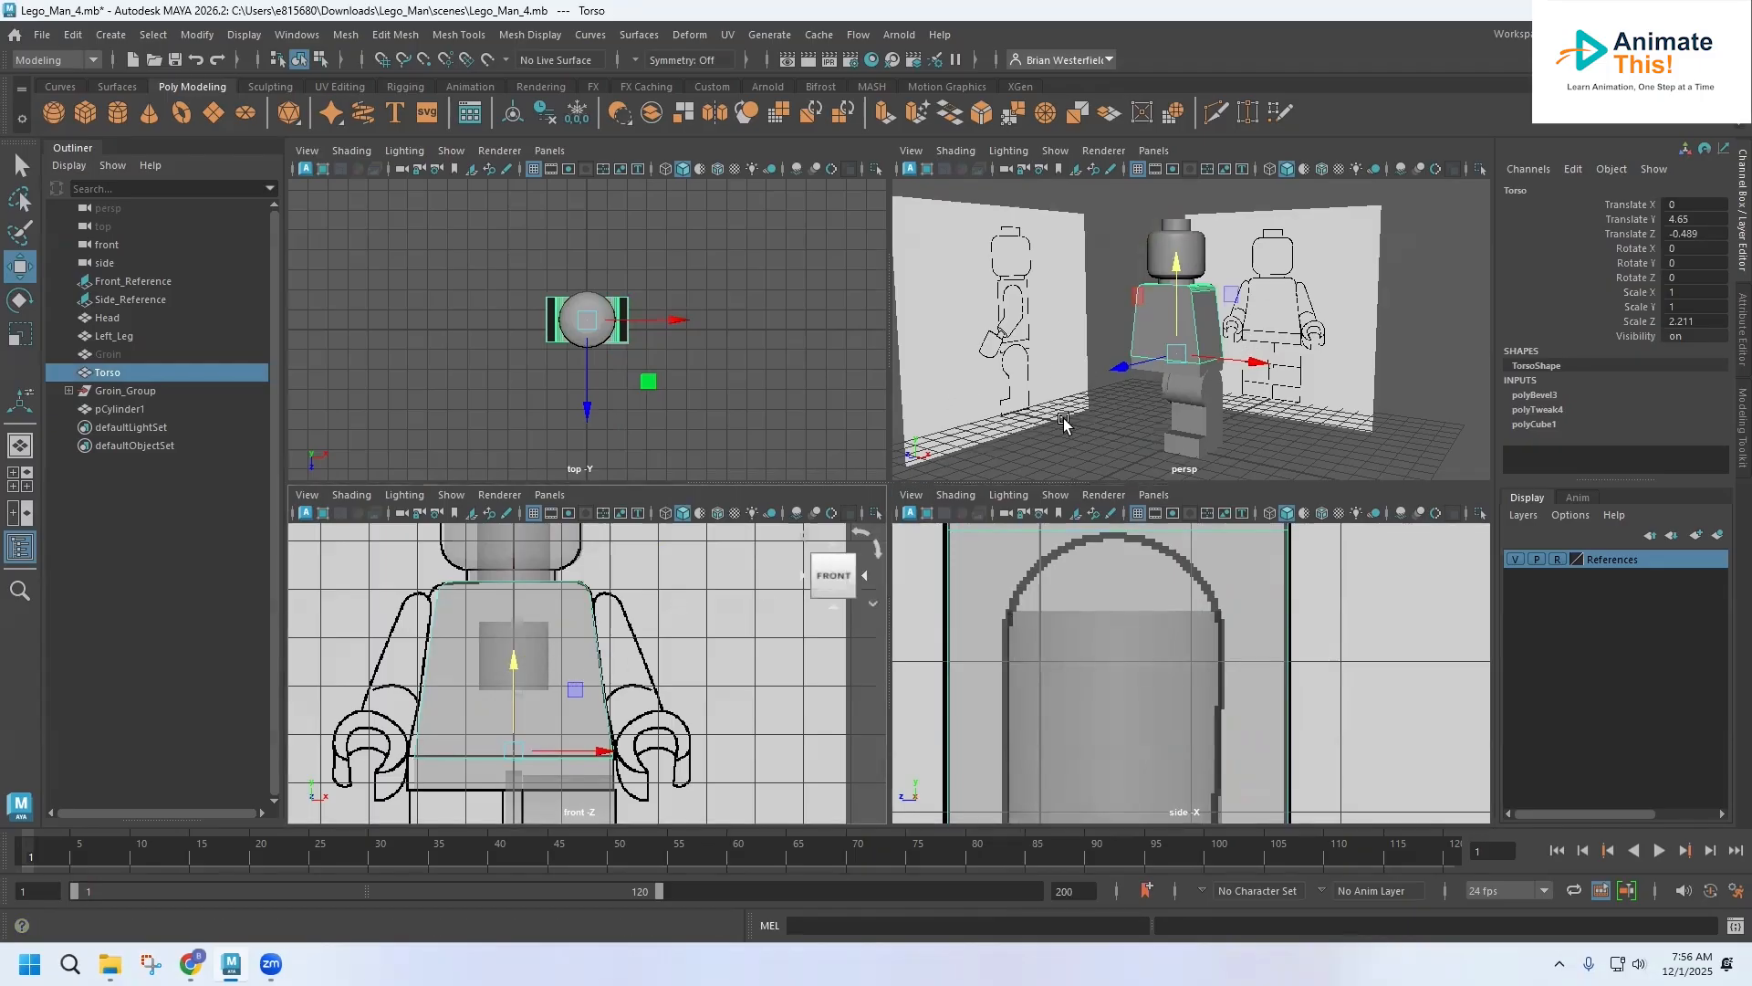
# Step: Move the cylinder sideways out of the torso to about X 2.385, over the arm in the front view
pyautogui.click(128, 410)
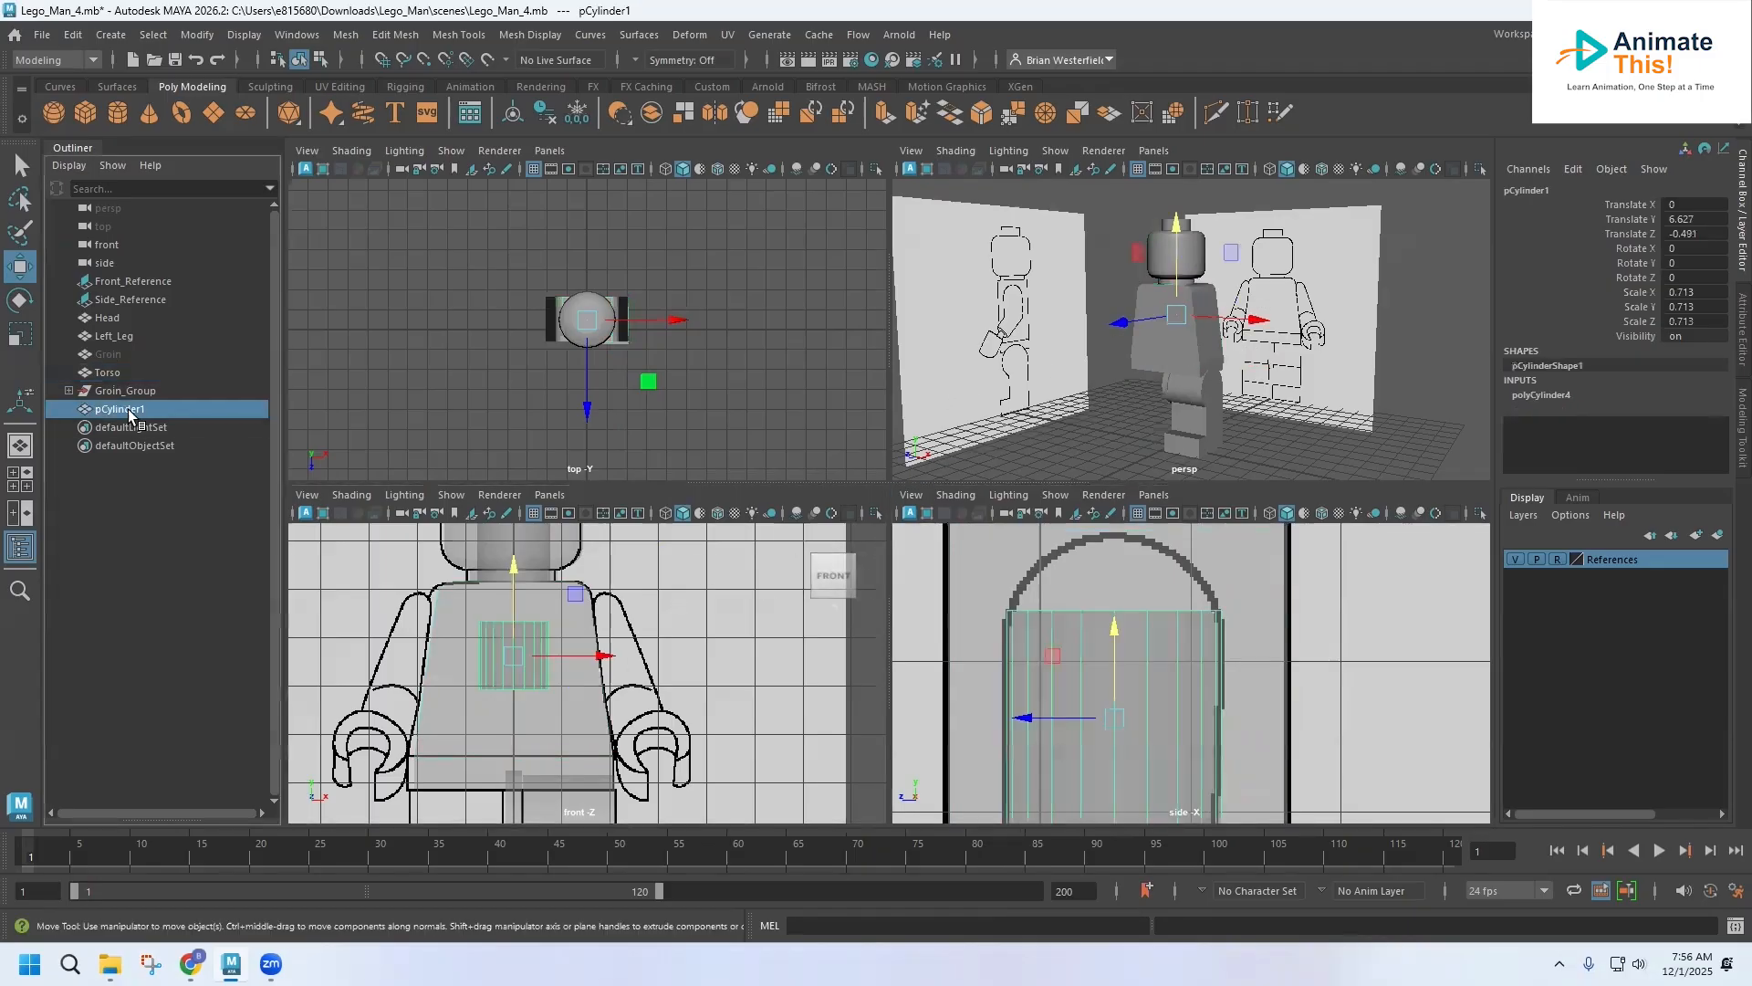
pyautogui.moveTo(612, 656); pyautogui.dragTo(726, 655)
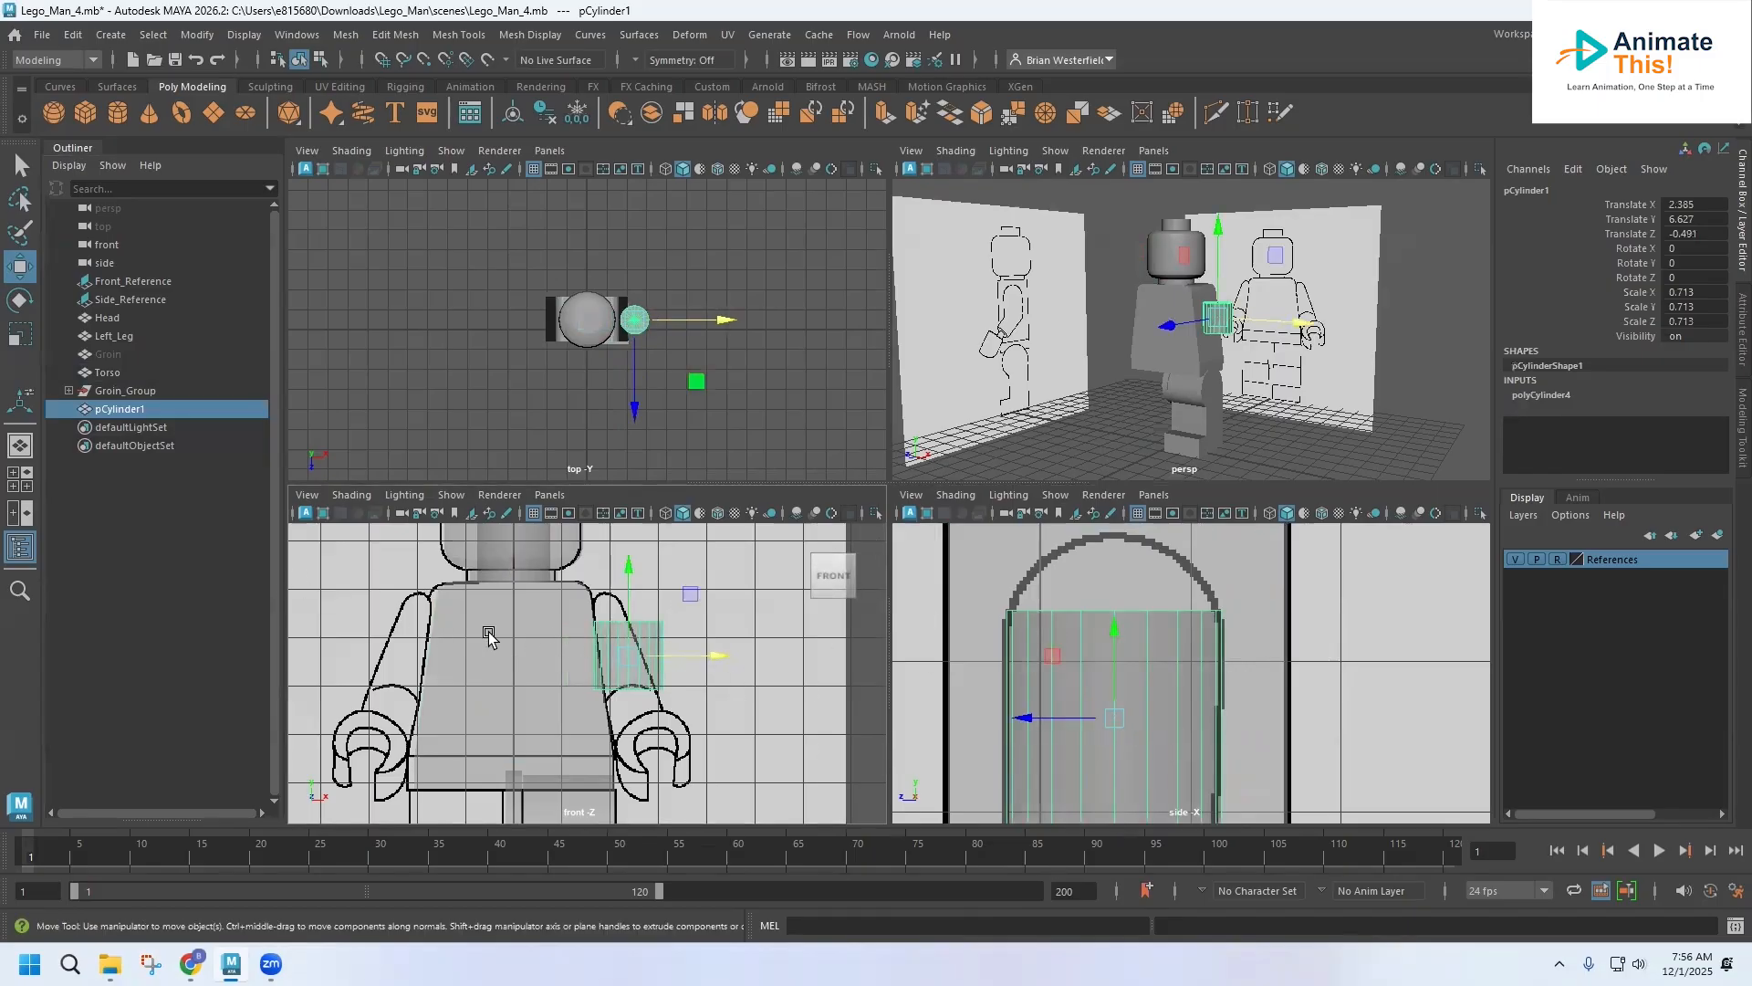
# Step: Lower the cylinder's top ring of vertices to about Y 7.267, below the shoulder curve, and return to object mode
pyautogui.moveTo(647, 637); pyautogui.dragTo(575, 424, button='right')
pyautogui.moveTo(983, 589); pyautogui.dragTo(1270, 618)
pyautogui.moveTo(1114, 547); pyautogui.dragTo(1112, 566)
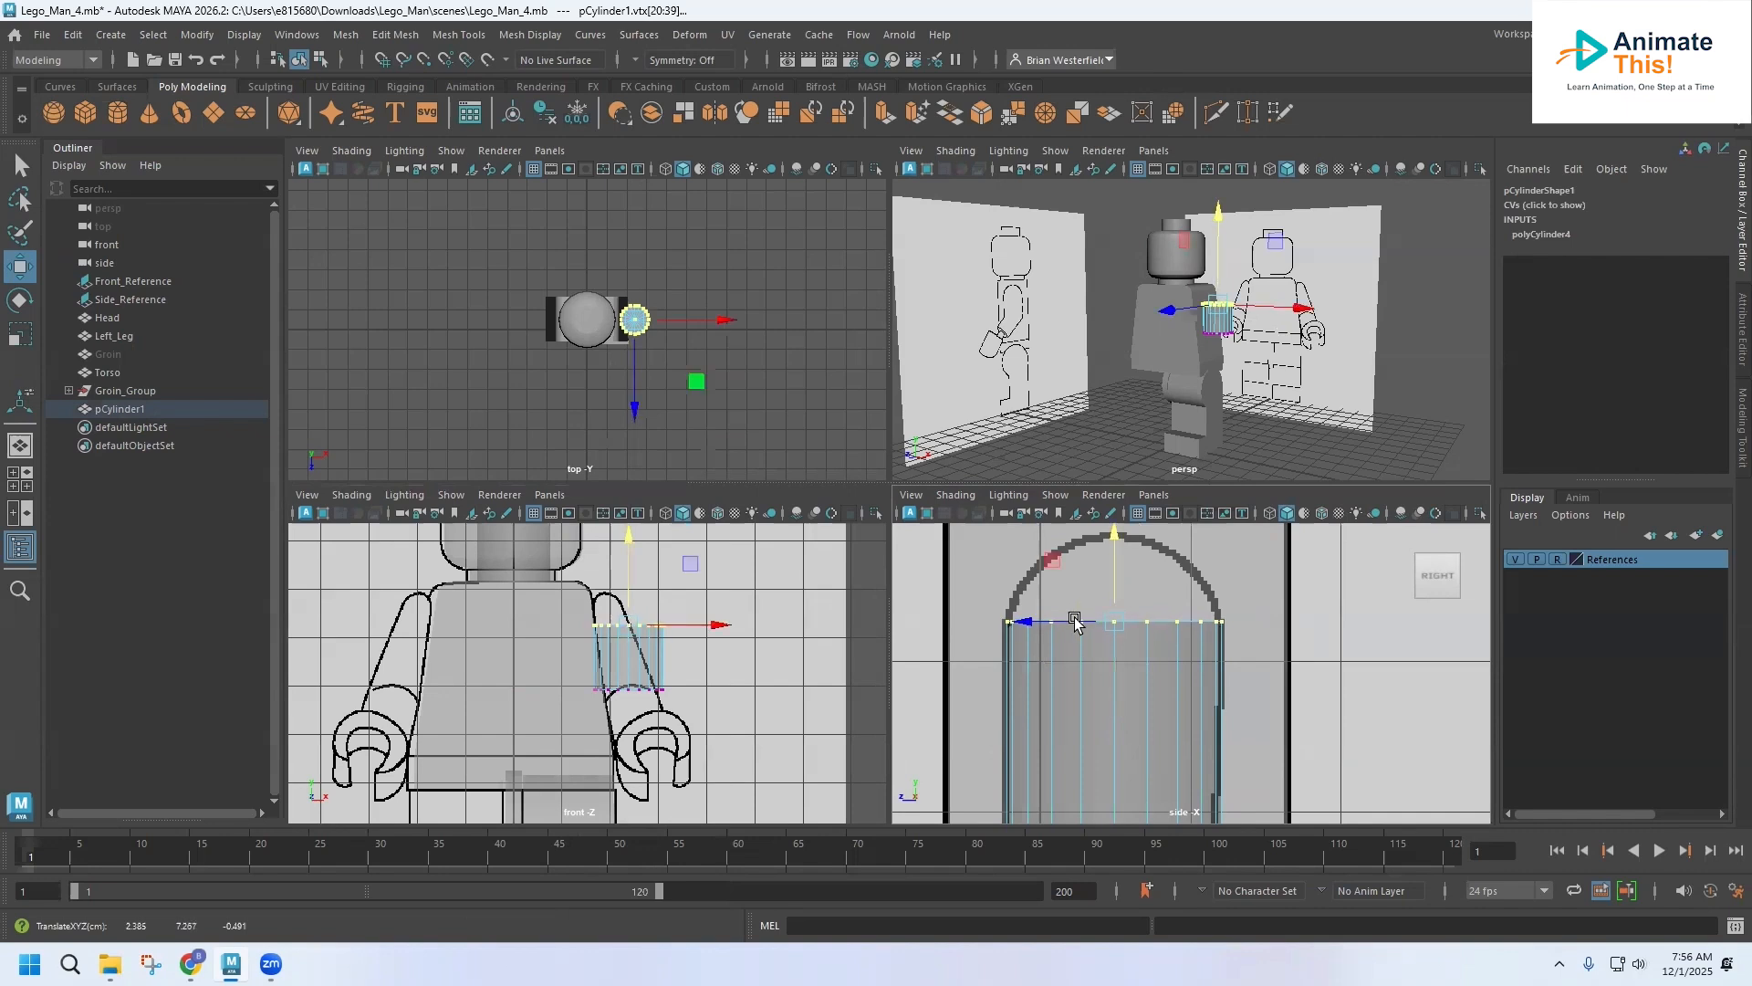
pyautogui.rightClick(1095, 648)
pyautogui.moveTo(1095, 646); pyautogui.dragTo(1177, 395, button='right')
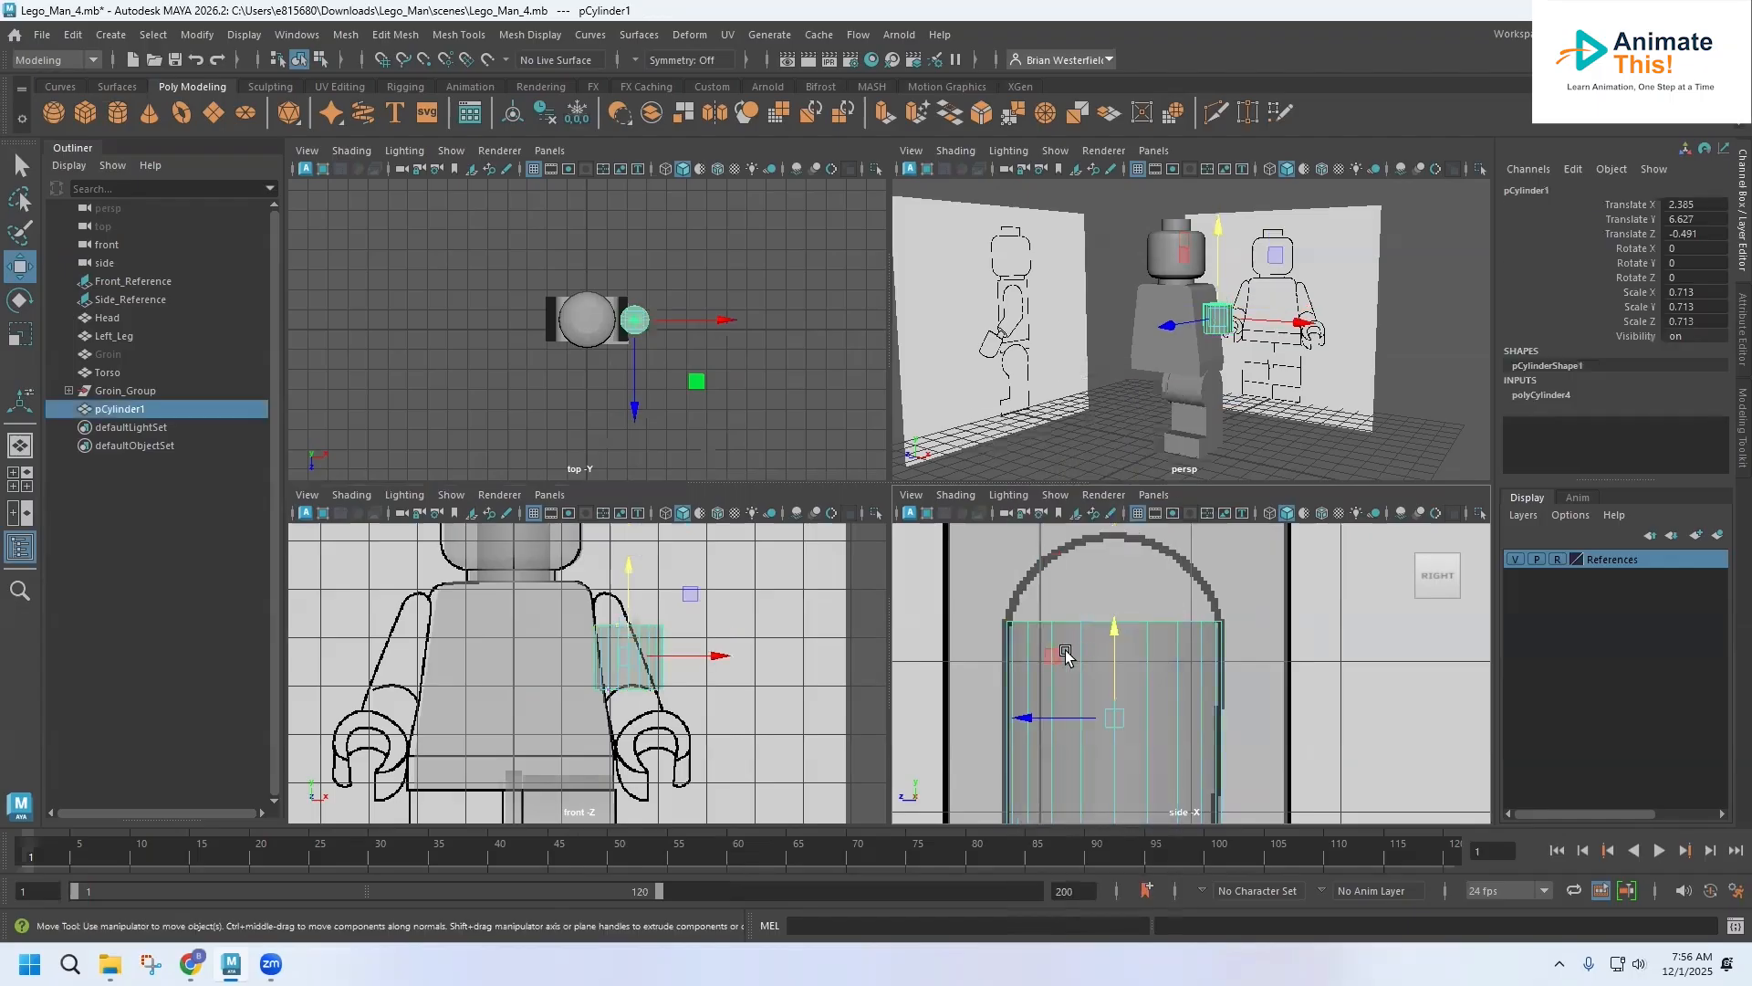
# Step: Create a polygon sphere and move it to about X 2.479, Y 7.758, above the arm cylinder in the front view
pyautogui.click(52, 114)
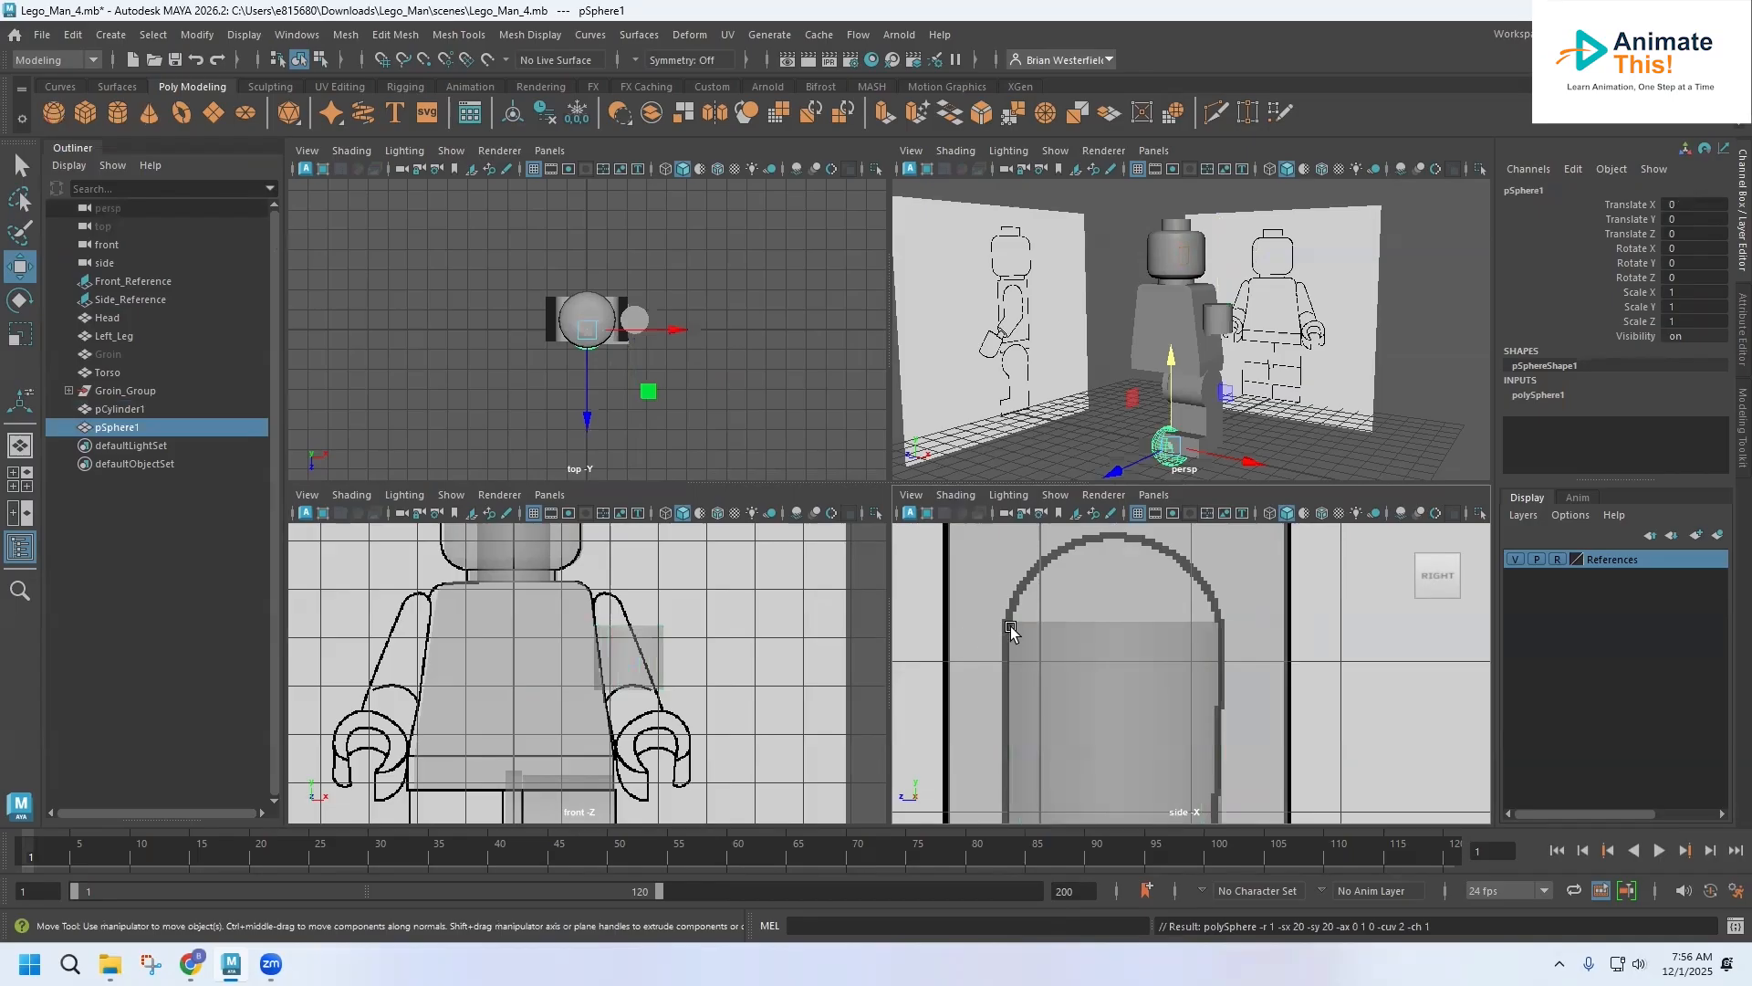
pyautogui.scroll(-3, 902, 703)
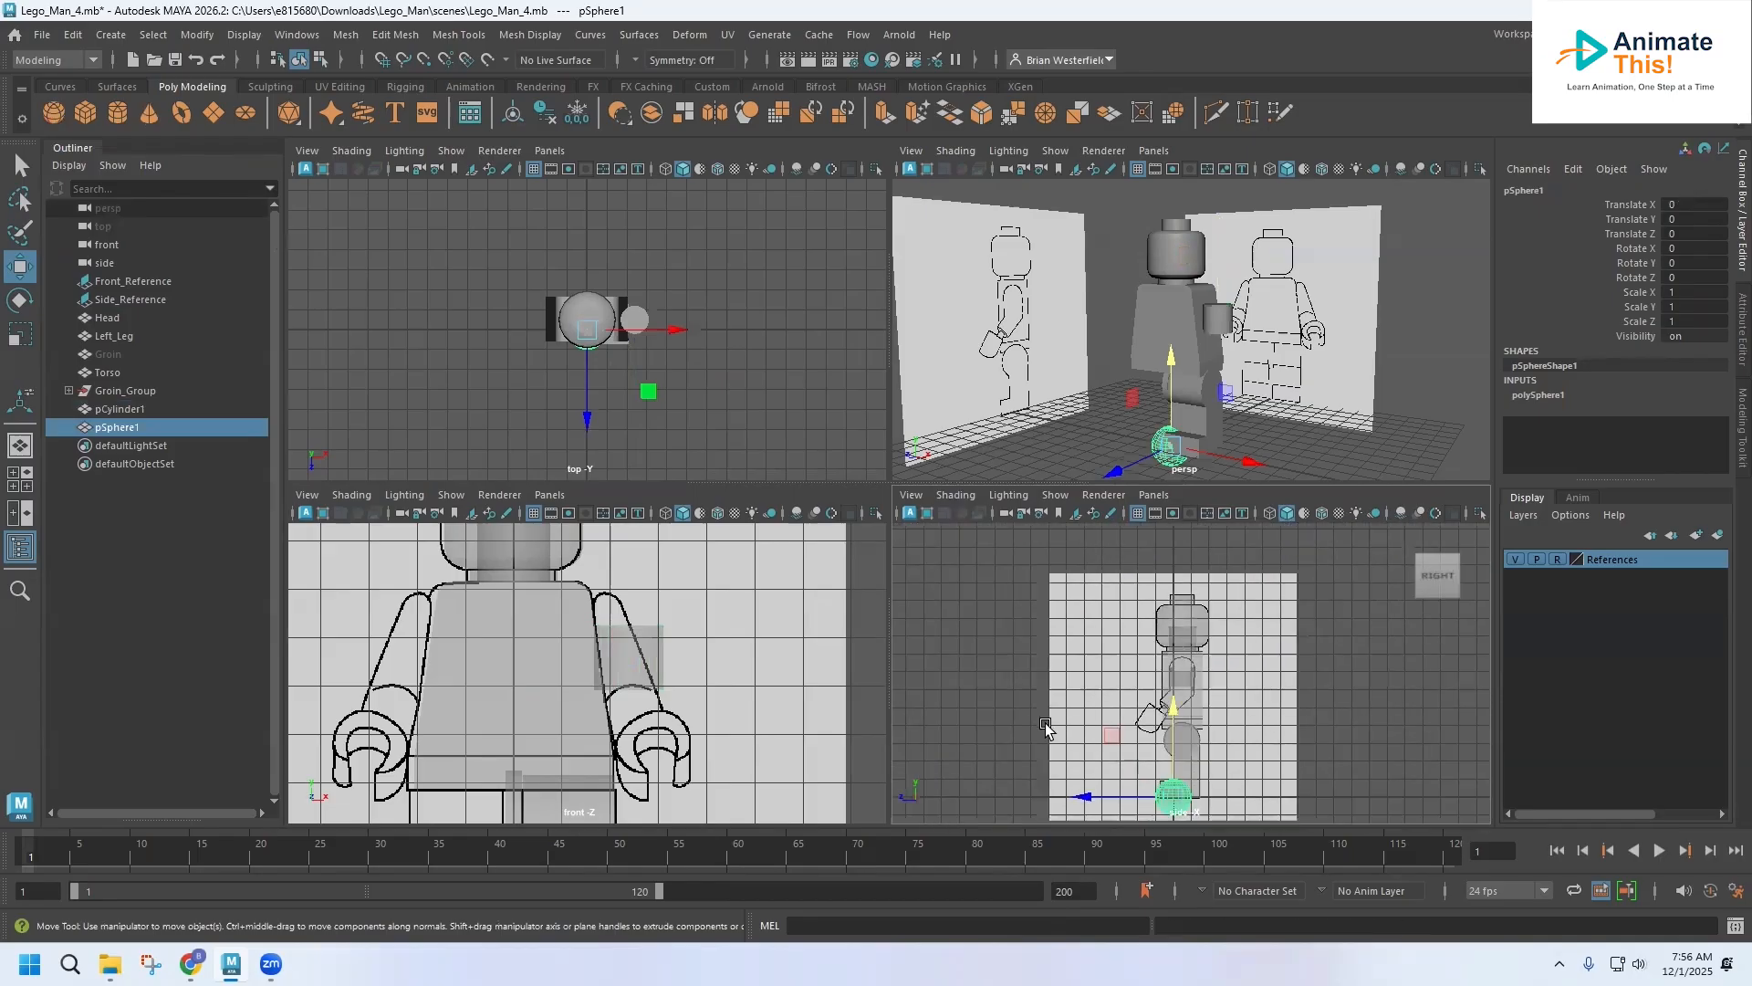
pyautogui.moveTo(1173, 718); pyautogui.dragTo(1173, 550)
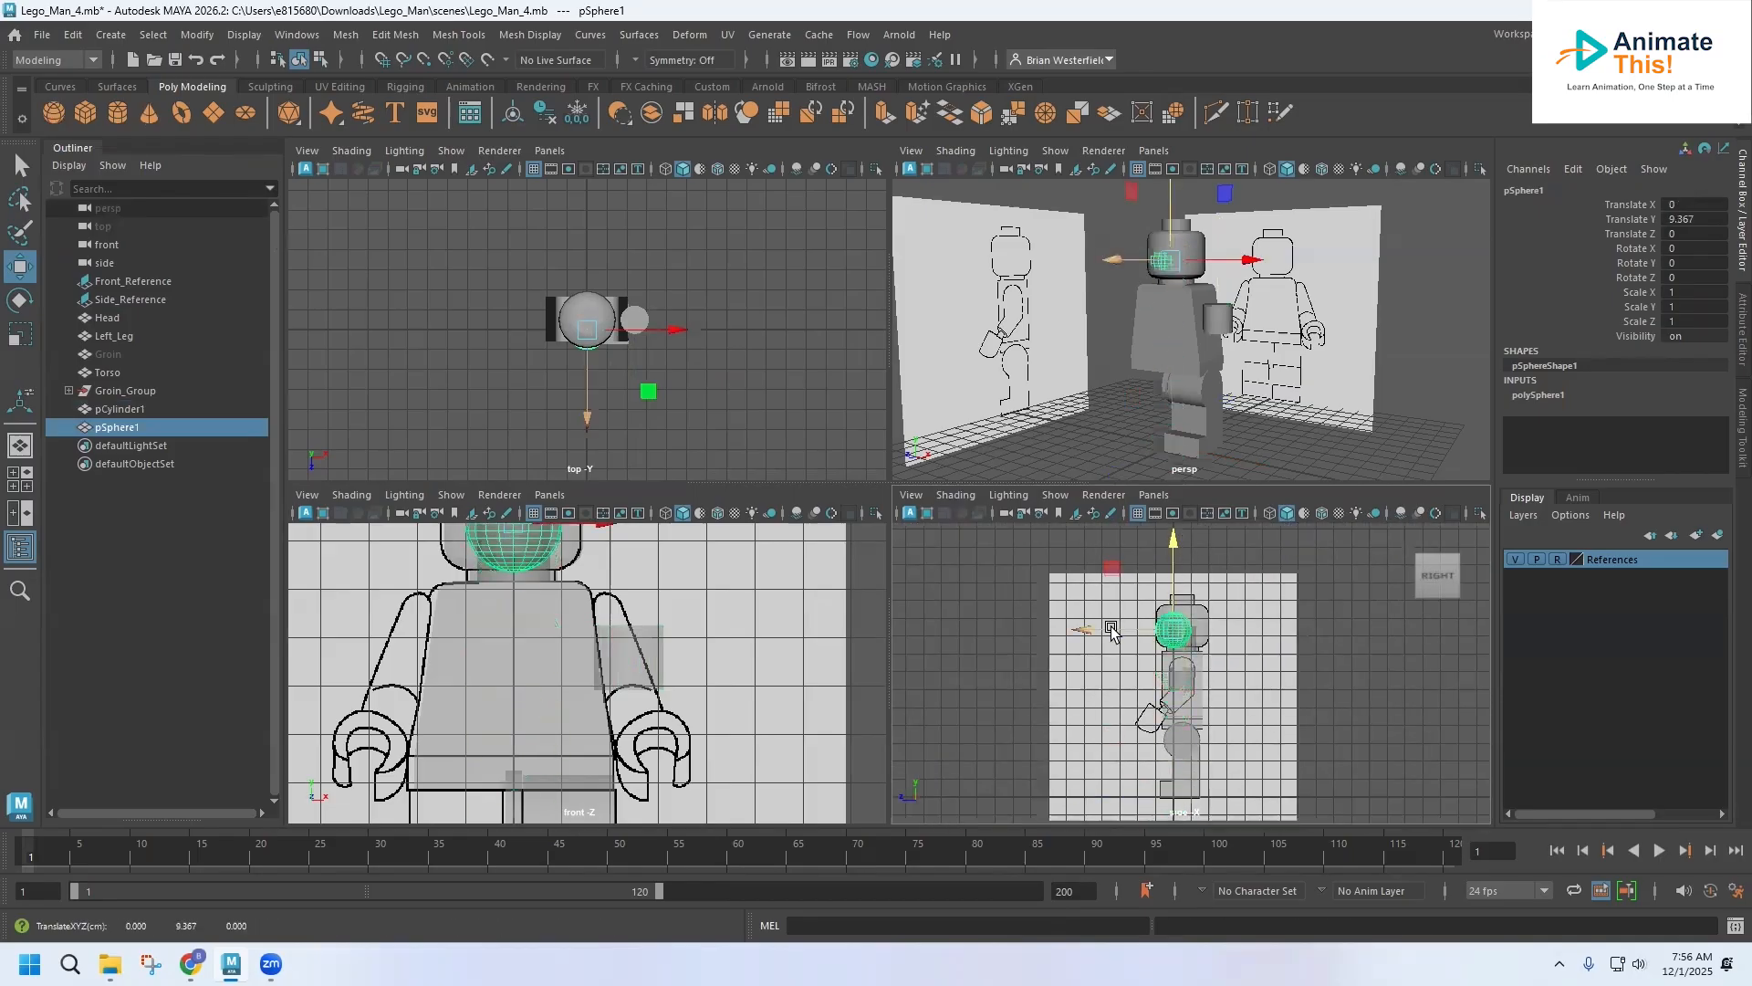
pyautogui.scroll(1, 1186, 676)
pyautogui.keyDown('alt'); pyautogui.moveTo(604, 628); pyautogui.dragTo(584, 727, button='middle'); pyautogui.keyUp('alt')
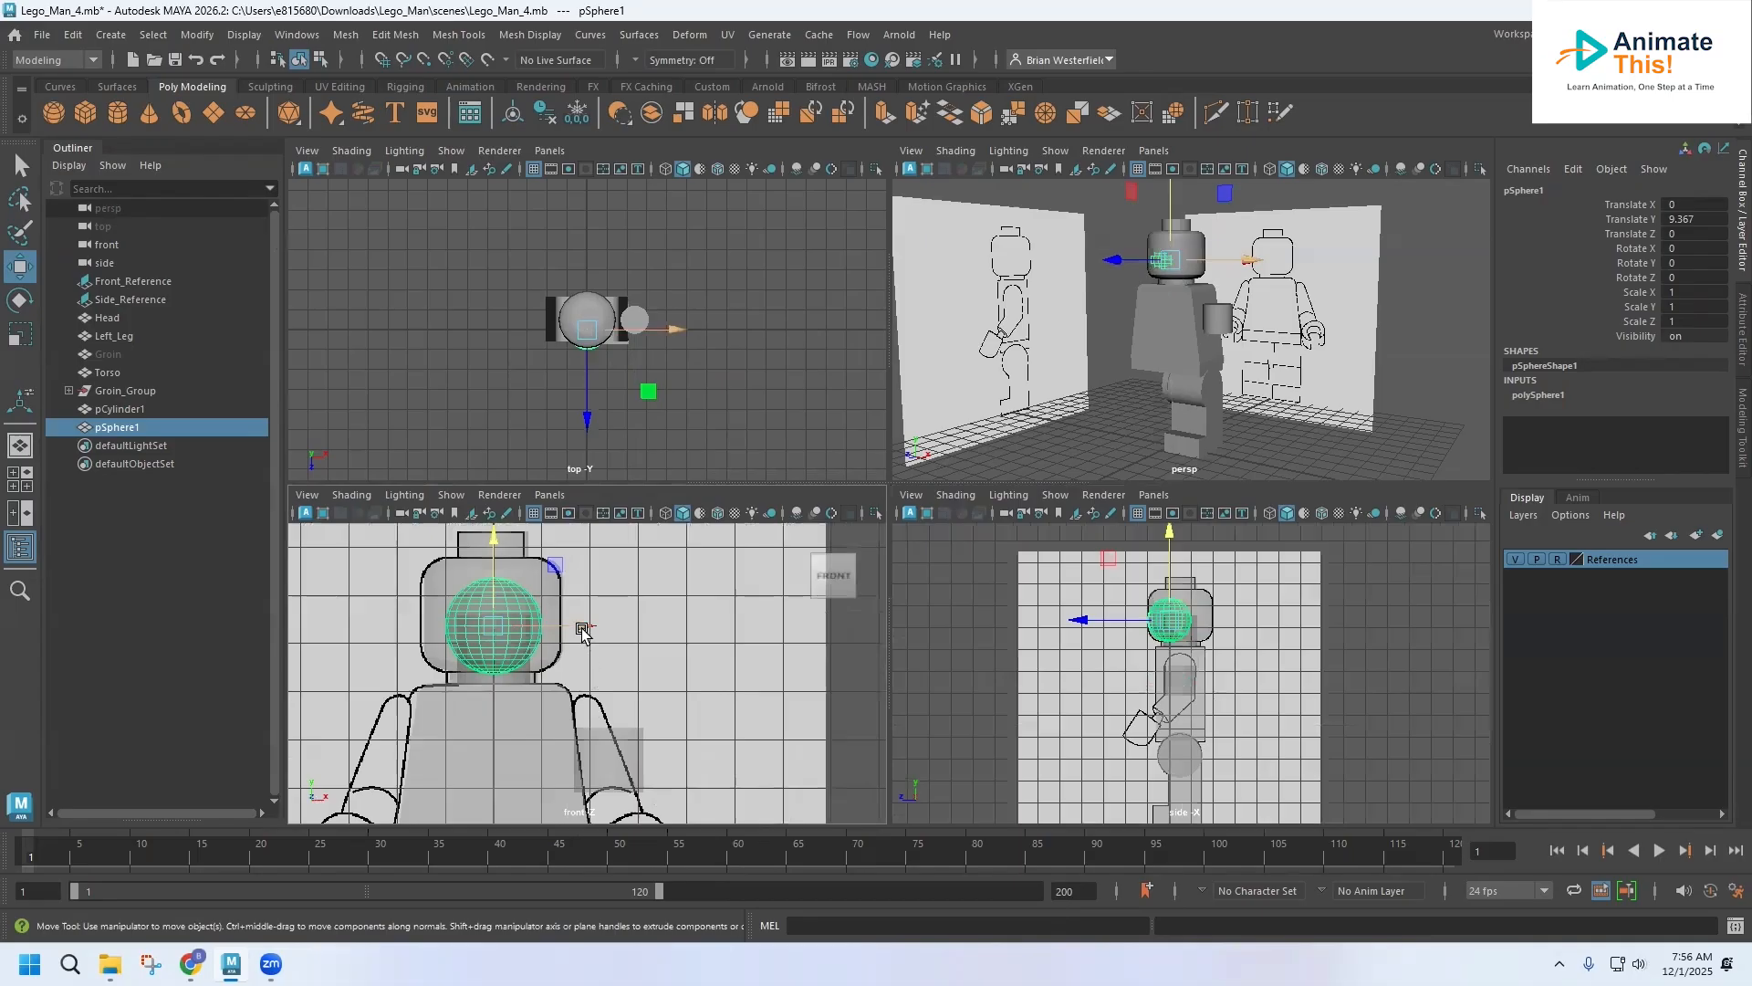
pyautogui.moveTo(582, 626); pyautogui.dragTo(700, 622)
pyautogui.moveTo(614, 552); pyautogui.dragTo(645, 694)
pyautogui.scroll(6, 645, 694)
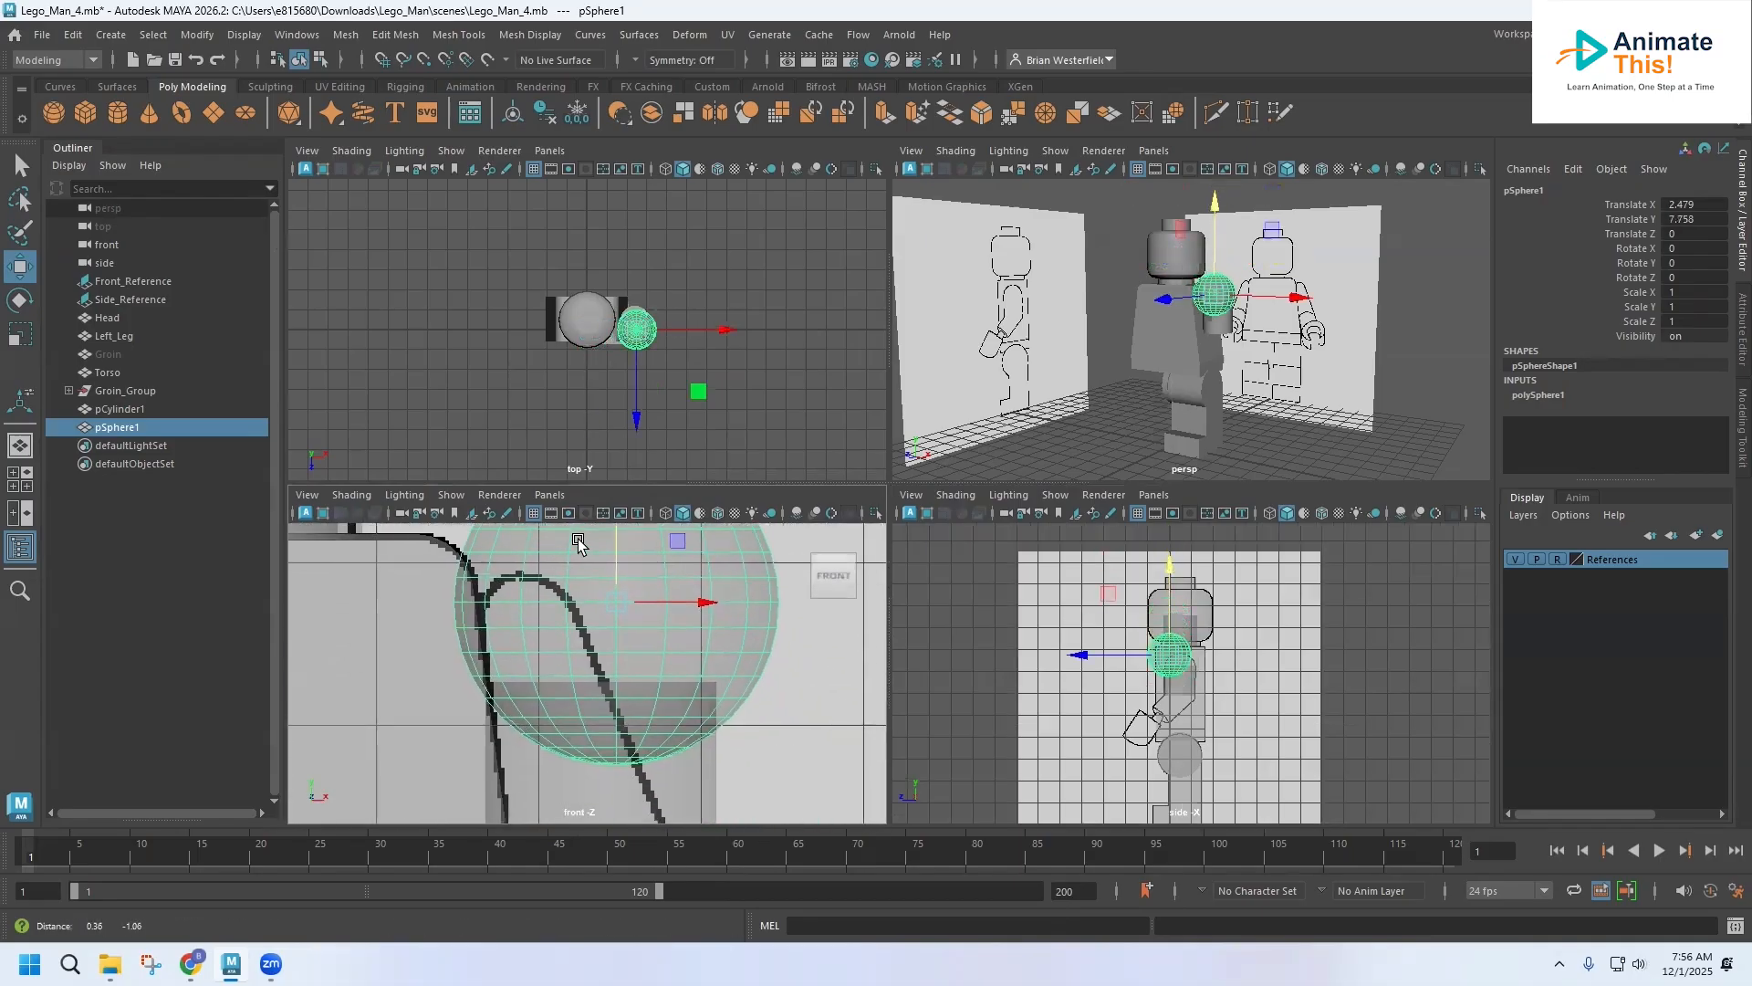
pyautogui.keyDown('alt'); pyautogui.moveTo(577, 576); pyautogui.dragTo(575, 574, button='middle'); pyautogui.keyUp('alt')
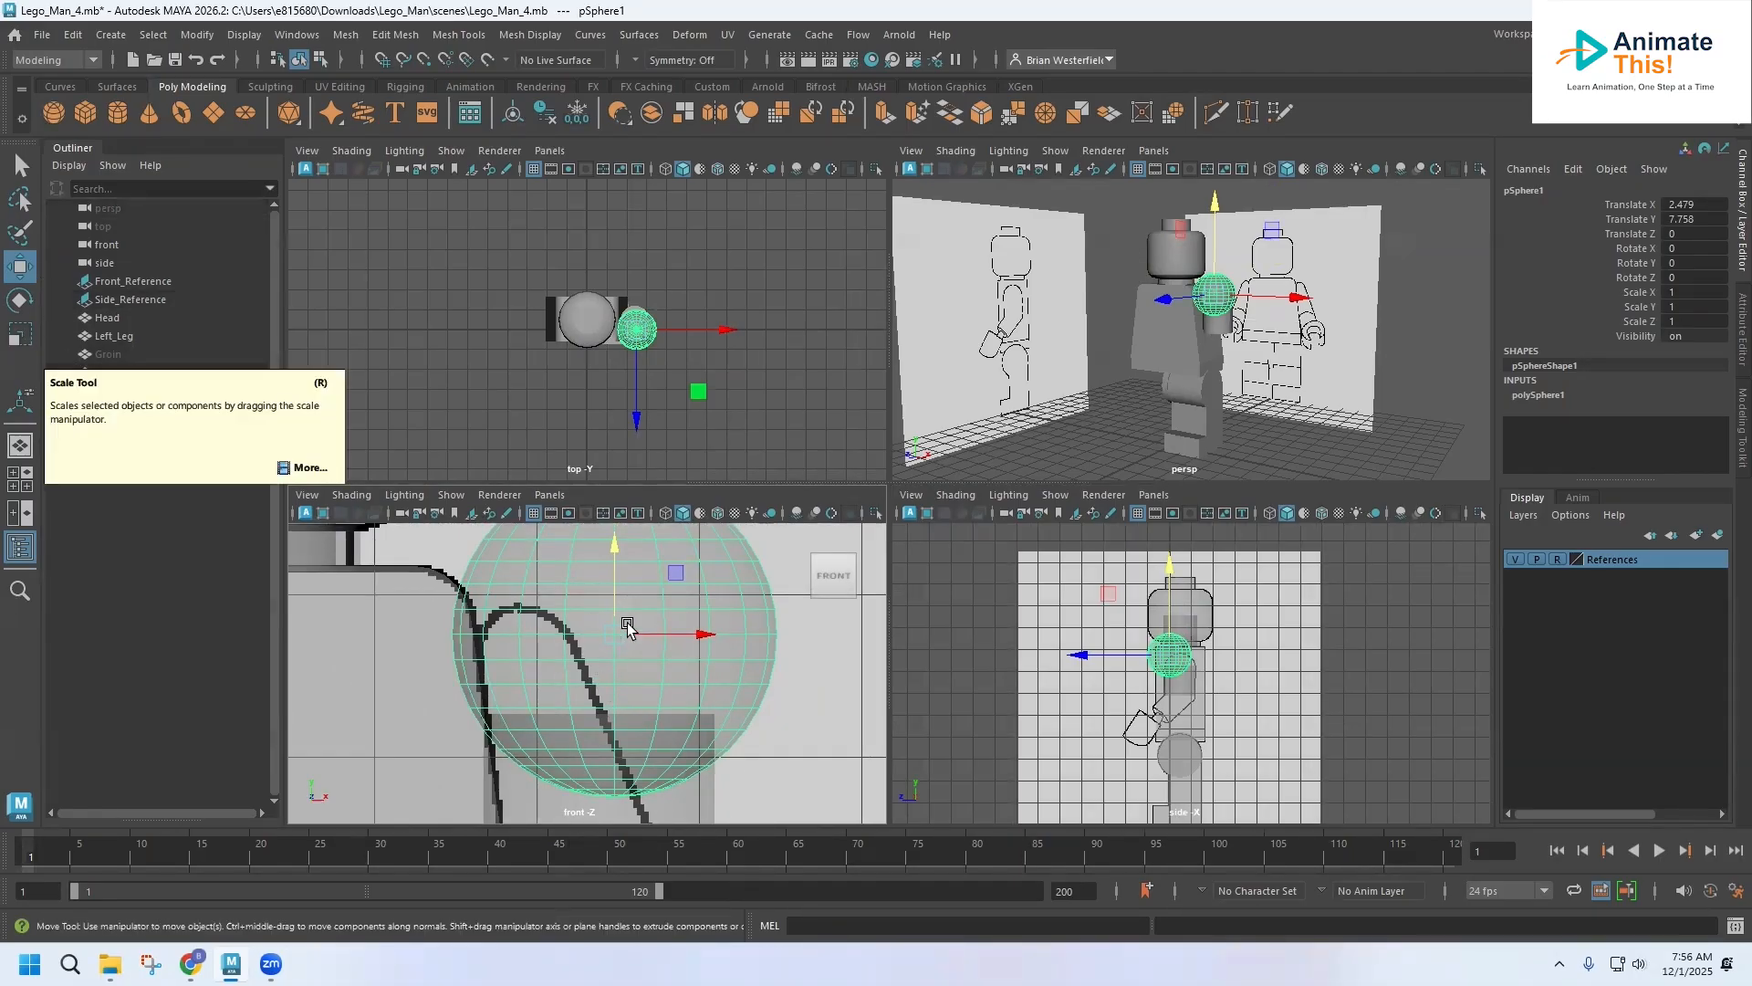
# Step: Scale the sphere uniformly to about 0.737 and move it to about X 2.384, Y 7.264, centred on the cylinder's top edge
pyautogui.click(20, 333)
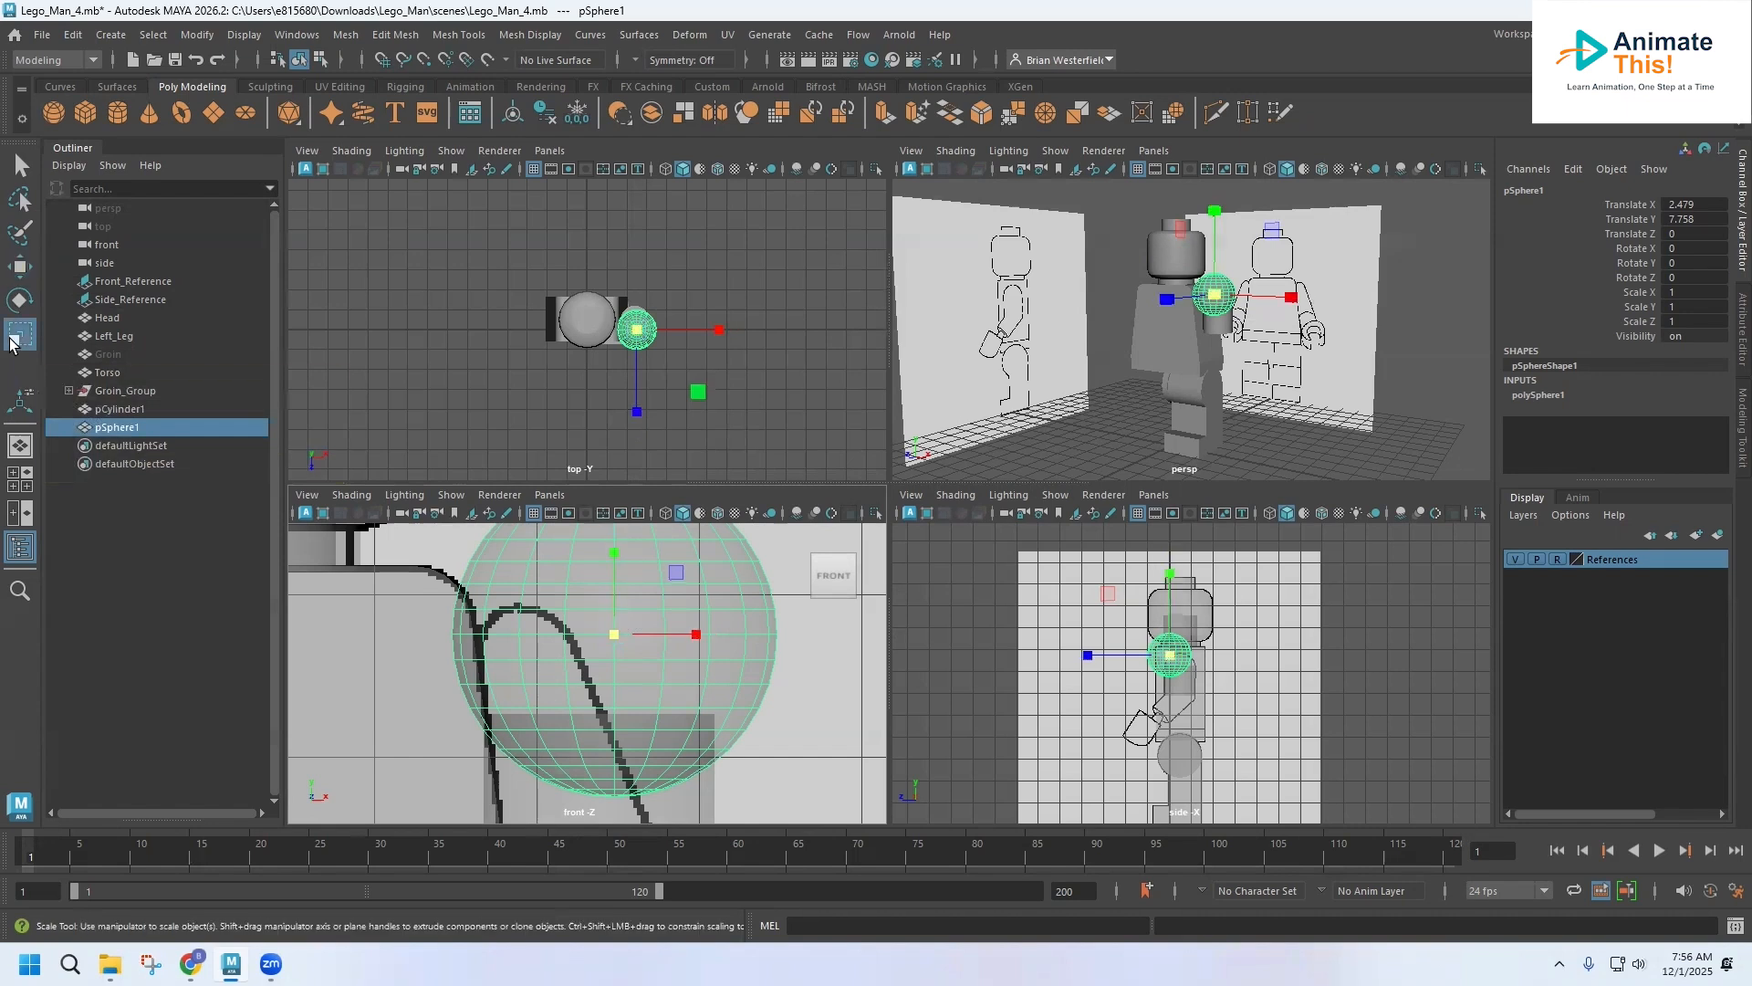
pyautogui.moveTo(607, 636); pyautogui.dragTo(533, 636)
pyautogui.press('w')
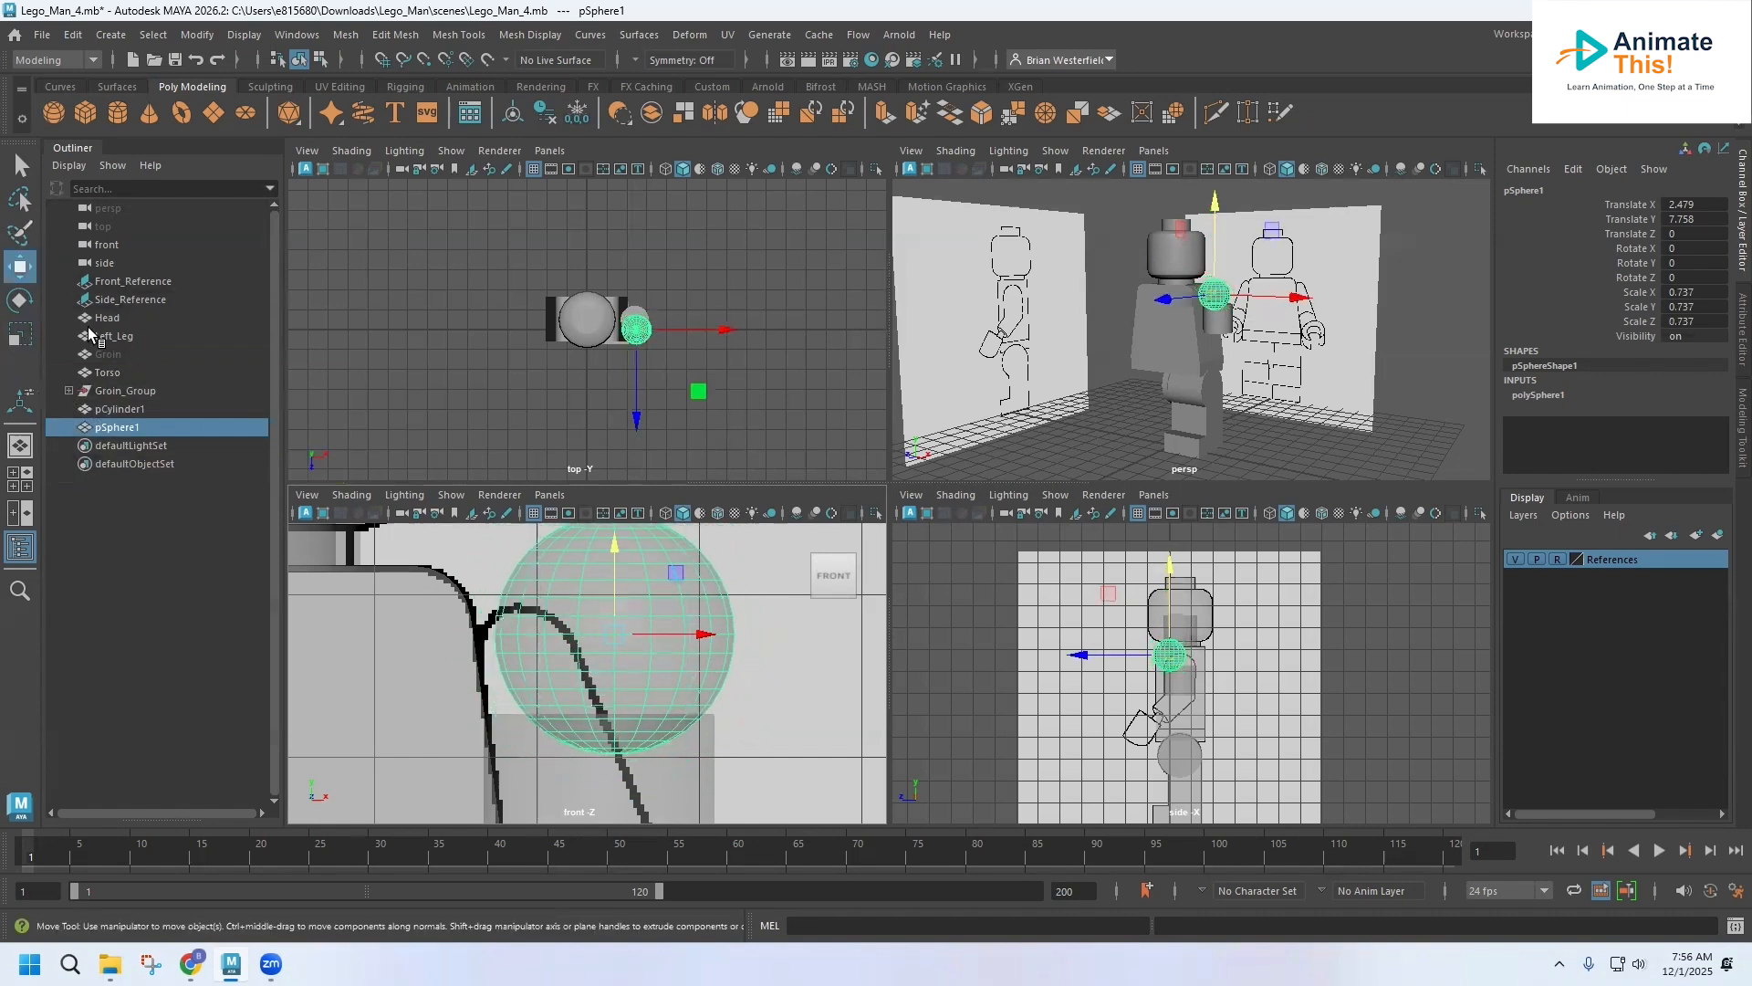
pyautogui.moveTo(614, 558); pyautogui.dragTo(602, 636)
pyautogui.moveTo(669, 724); pyautogui.dragTo(680, 710)
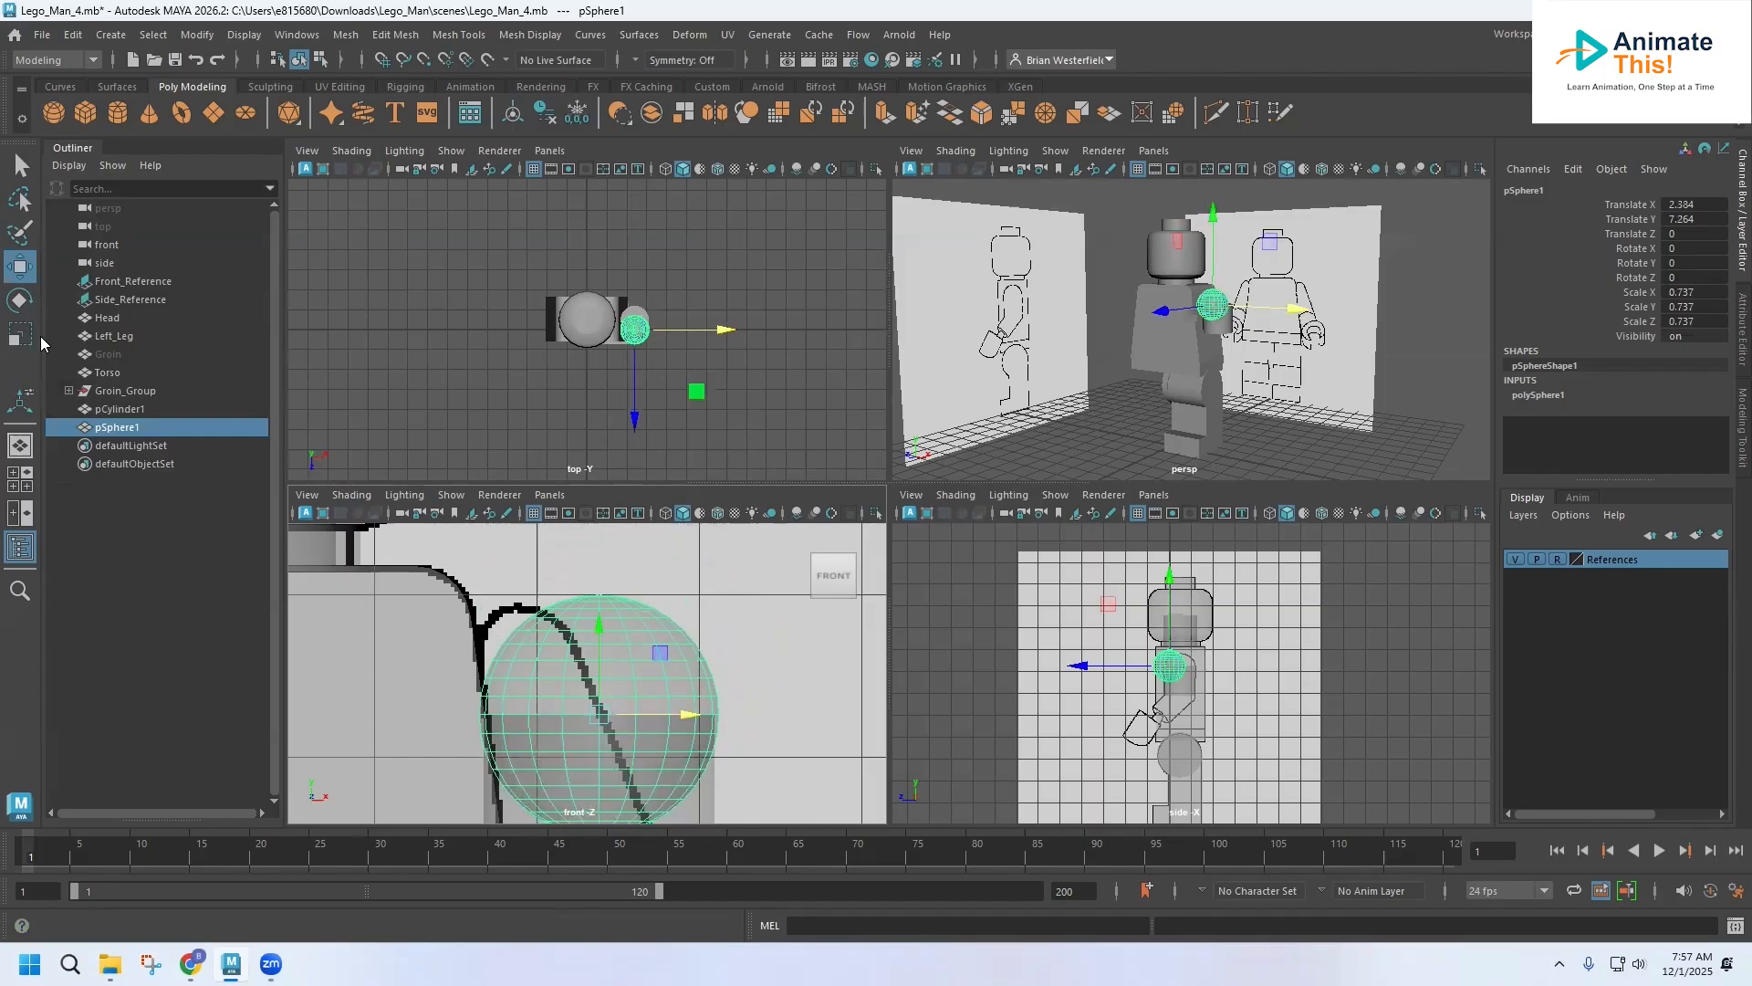
# Step: Scale the sphere down to about 0.711 and shift it to about X 2.395 to match the cylinder's width
pyautogui.press('r')
pyautogui.moveTo(598, 718); pyautogui.dragTo(592, 715)
pyautogui.press('w')
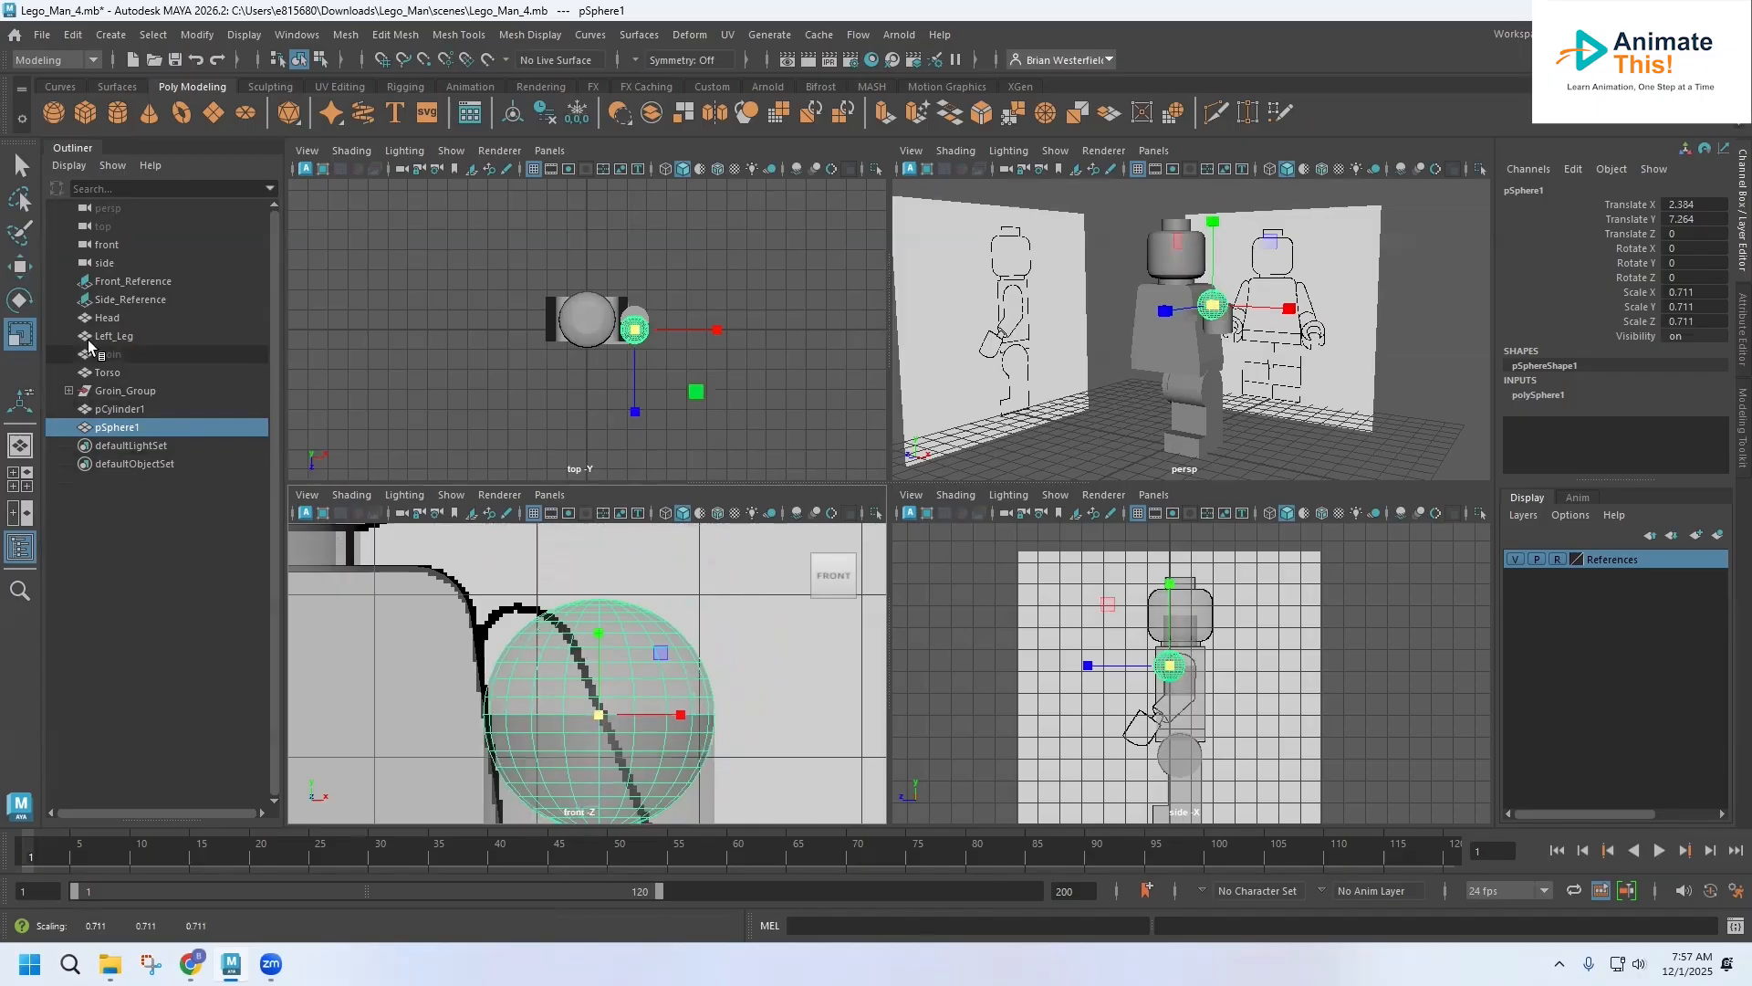
pyautogui.moveTo(676, 715); pyautogui.dragTo(678, 715)
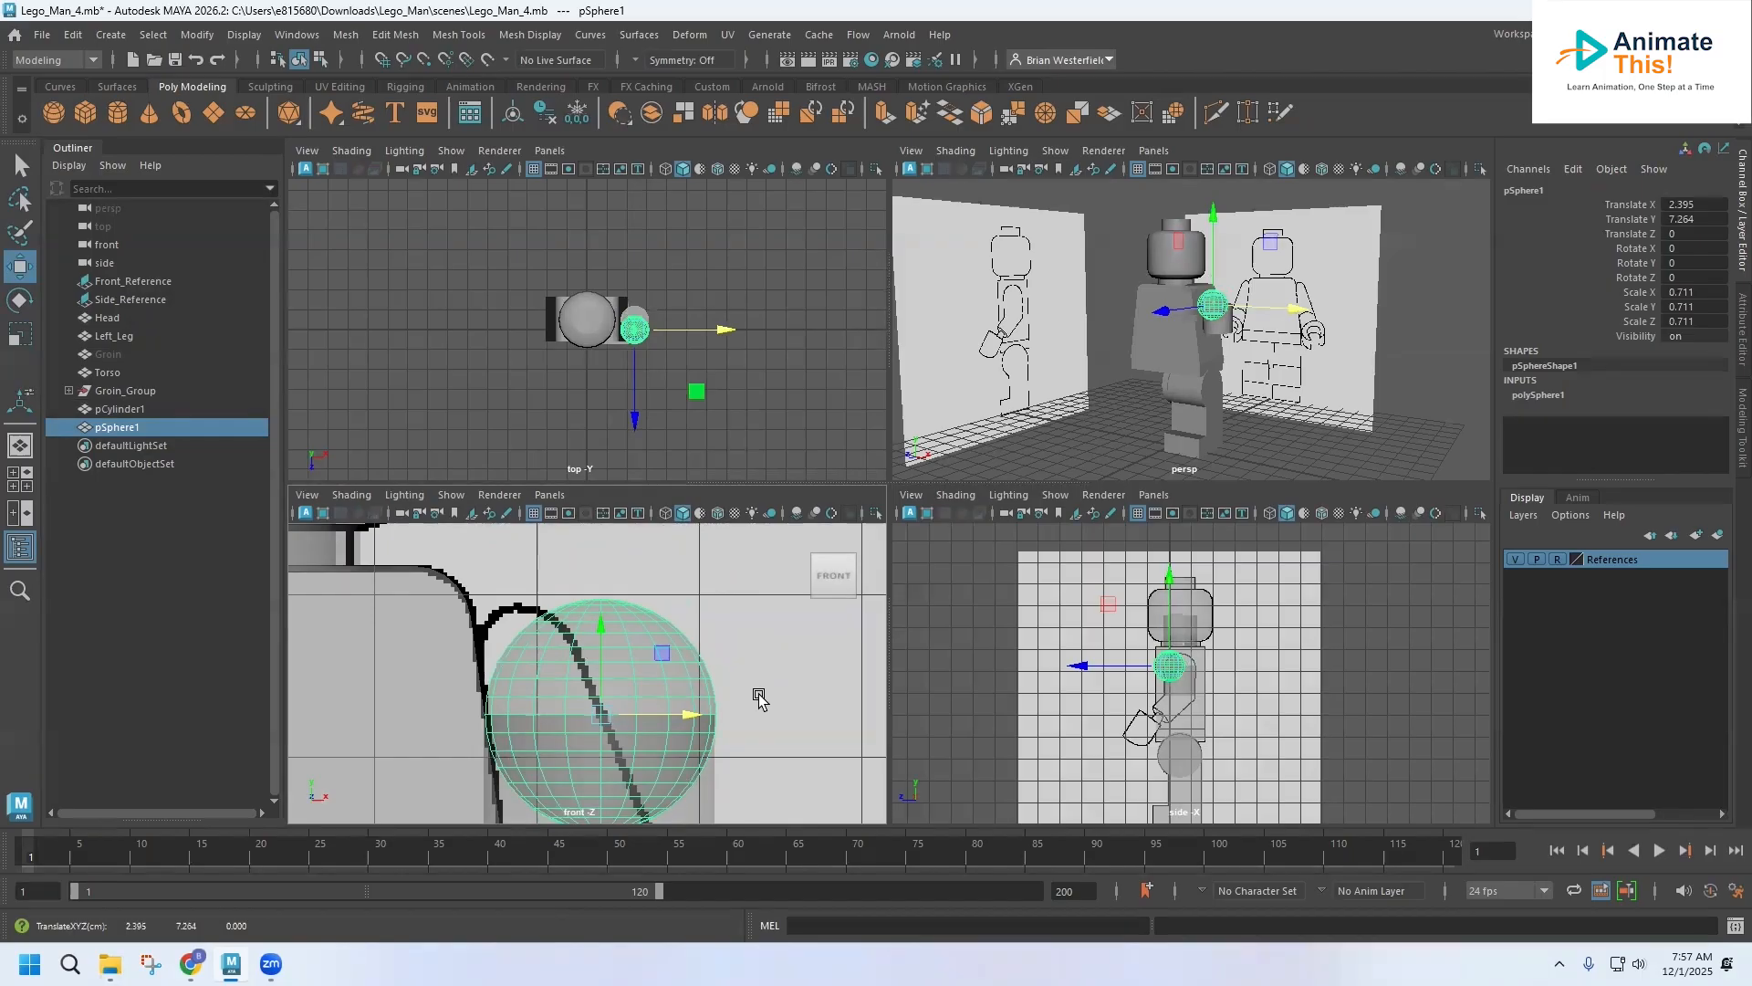
# Step: Delete the faces of the sphere's lower half in the front view, leaving a dome above the cylinder's top edge
pyautogui.scroll(3, 759, 699)
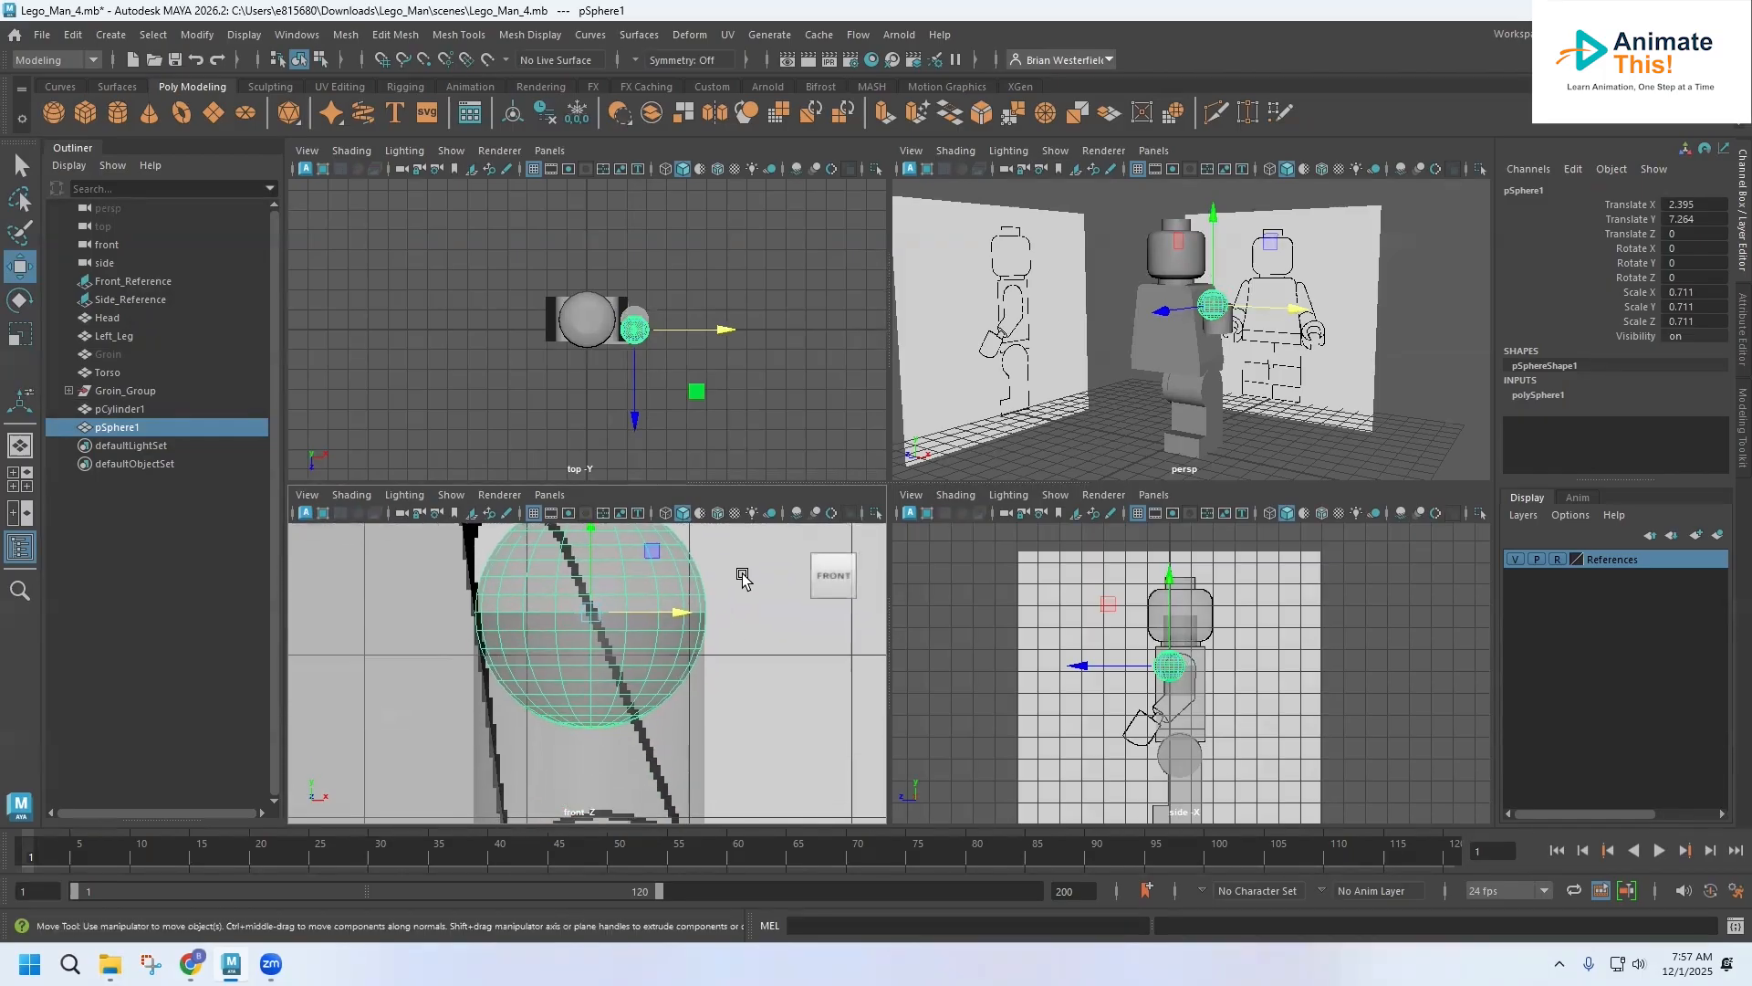
pyautogui.scroll(-4, 740, 584)
pyautogui.scroll(2, 716, 598)
pyautogui.scroll(-2, 716, 602)
pyautogui.scroll(5, 651, 616)
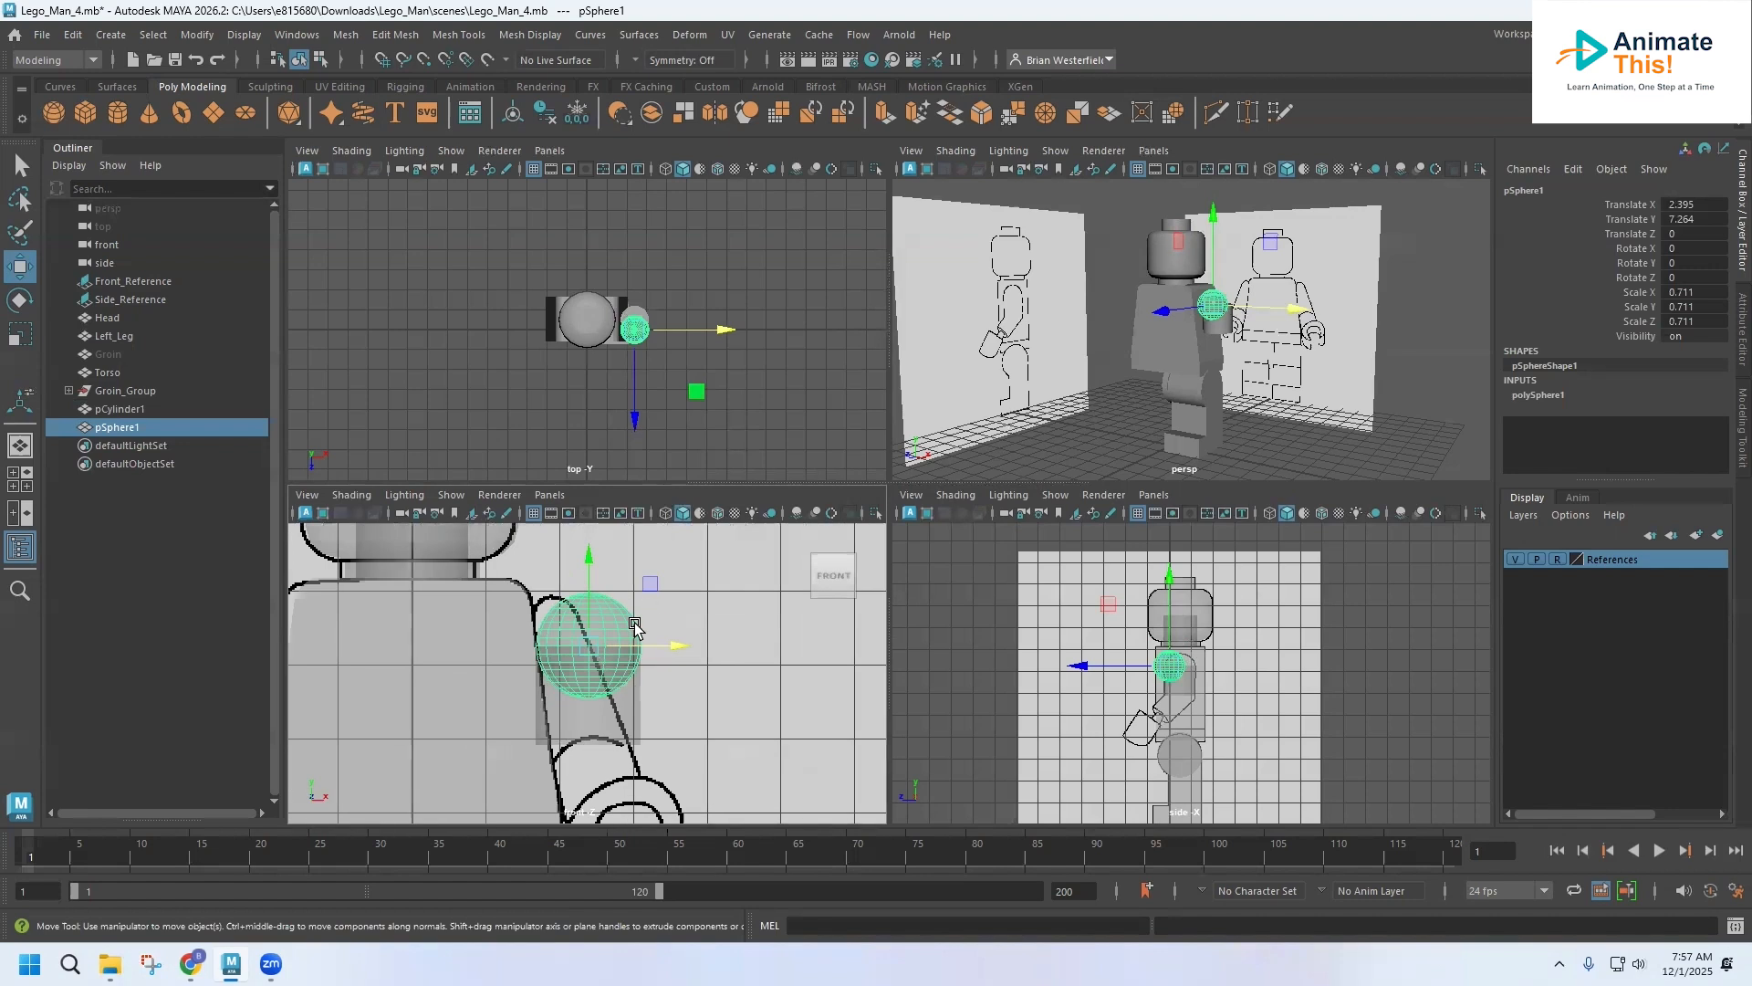
pyautogui.keyDown('alt'); pyautogui.moveTo(885, 488); pyautogui.dragTo(803, 609, button='middle'); pyautogui.keyUp('alt')
pyautogui.moveTo(718, 444); pyautogui.dragTo(718, 481, button='right')
pyautogui.moveTo(474, 509); pyautogui.dragTo(1186, 763)
pyautogui.press('Delete')
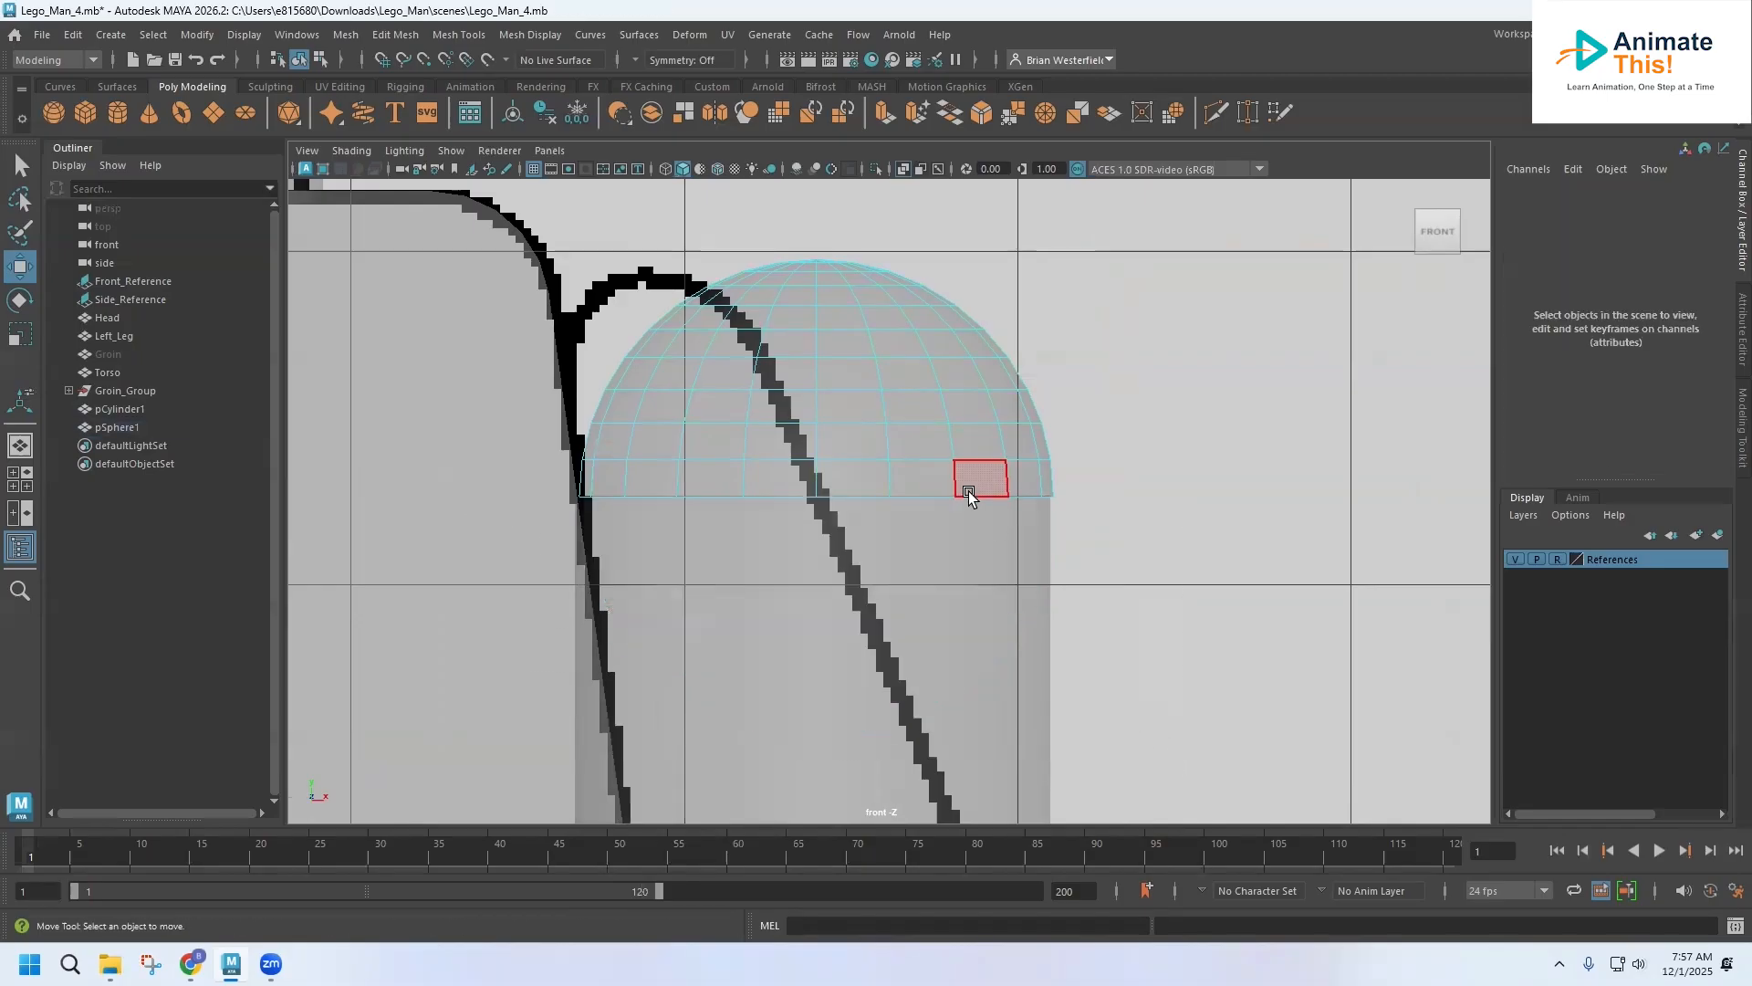
# Step: Return the dome to object mode, scale it to about 0.71 and raise it to about Y 7.863, clear of the cylinder
pyautogui.moveTo(818, 347); pyautogui.dragTo(907, 321, button='right')
pyautogui.click(21, 334)
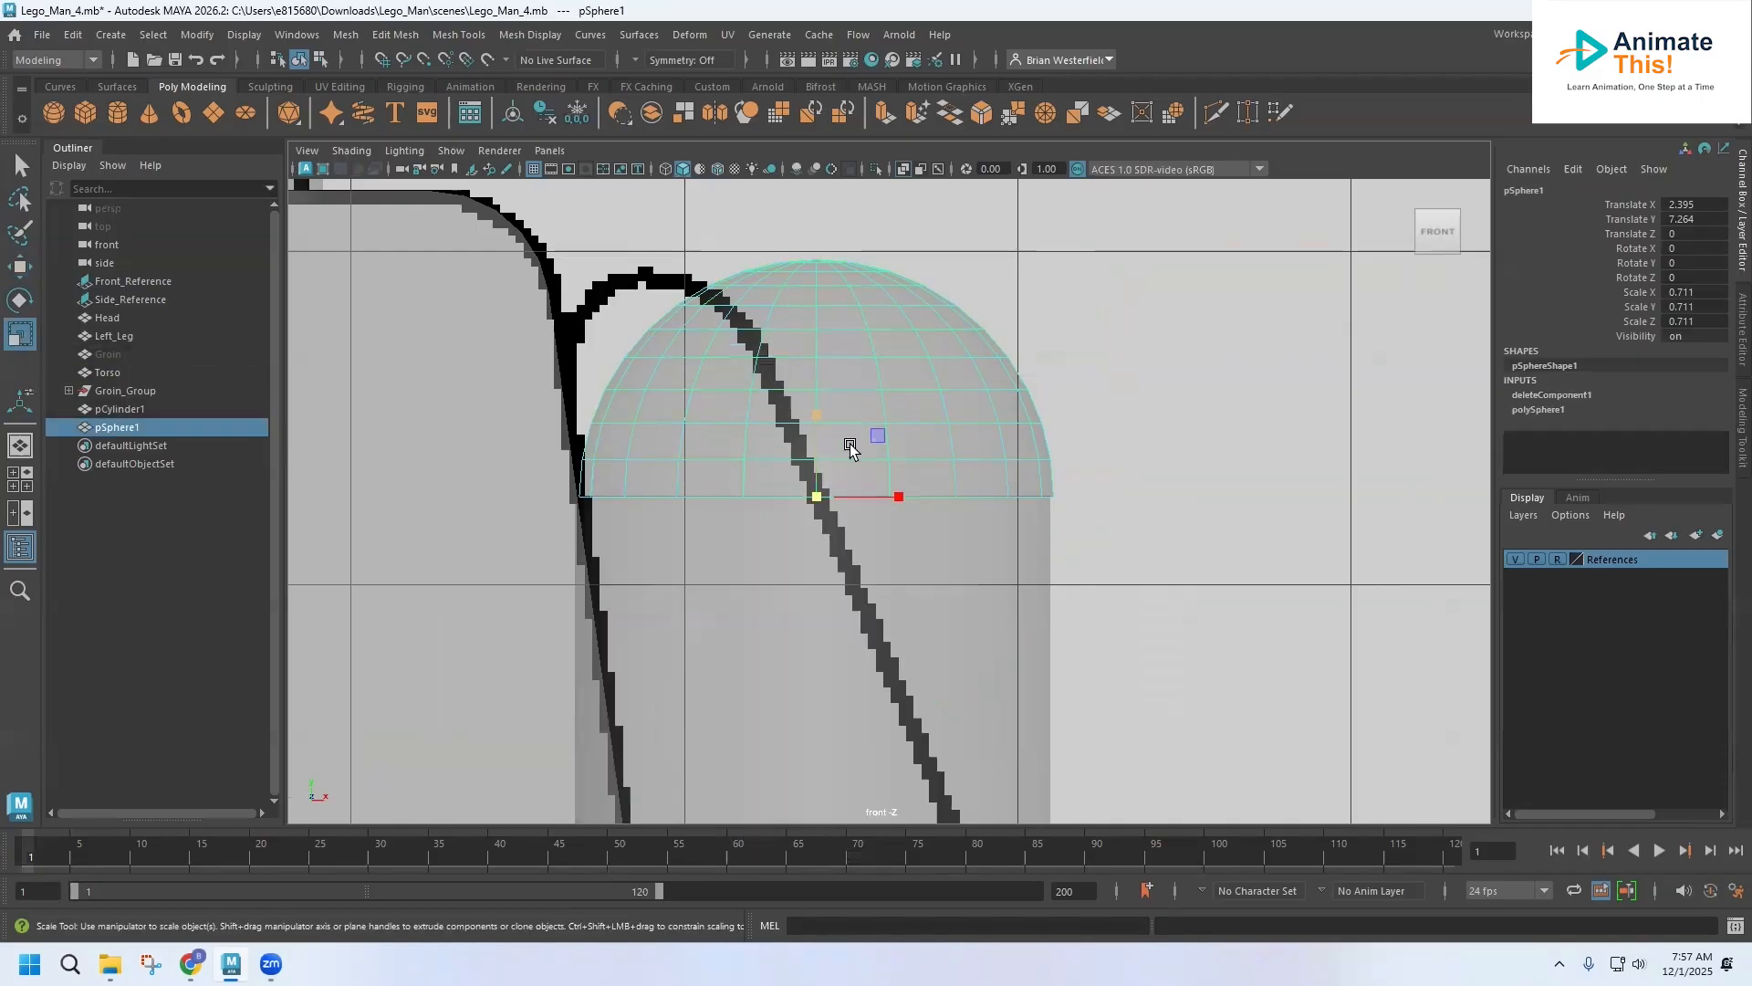
pyautogui.moveTo(822, 495); pyautogui.dragTo(836, 481)
pyautogui.press('w')
pyautogui.moveTo(817, 384); pyautogui.dragTo(821, 215)
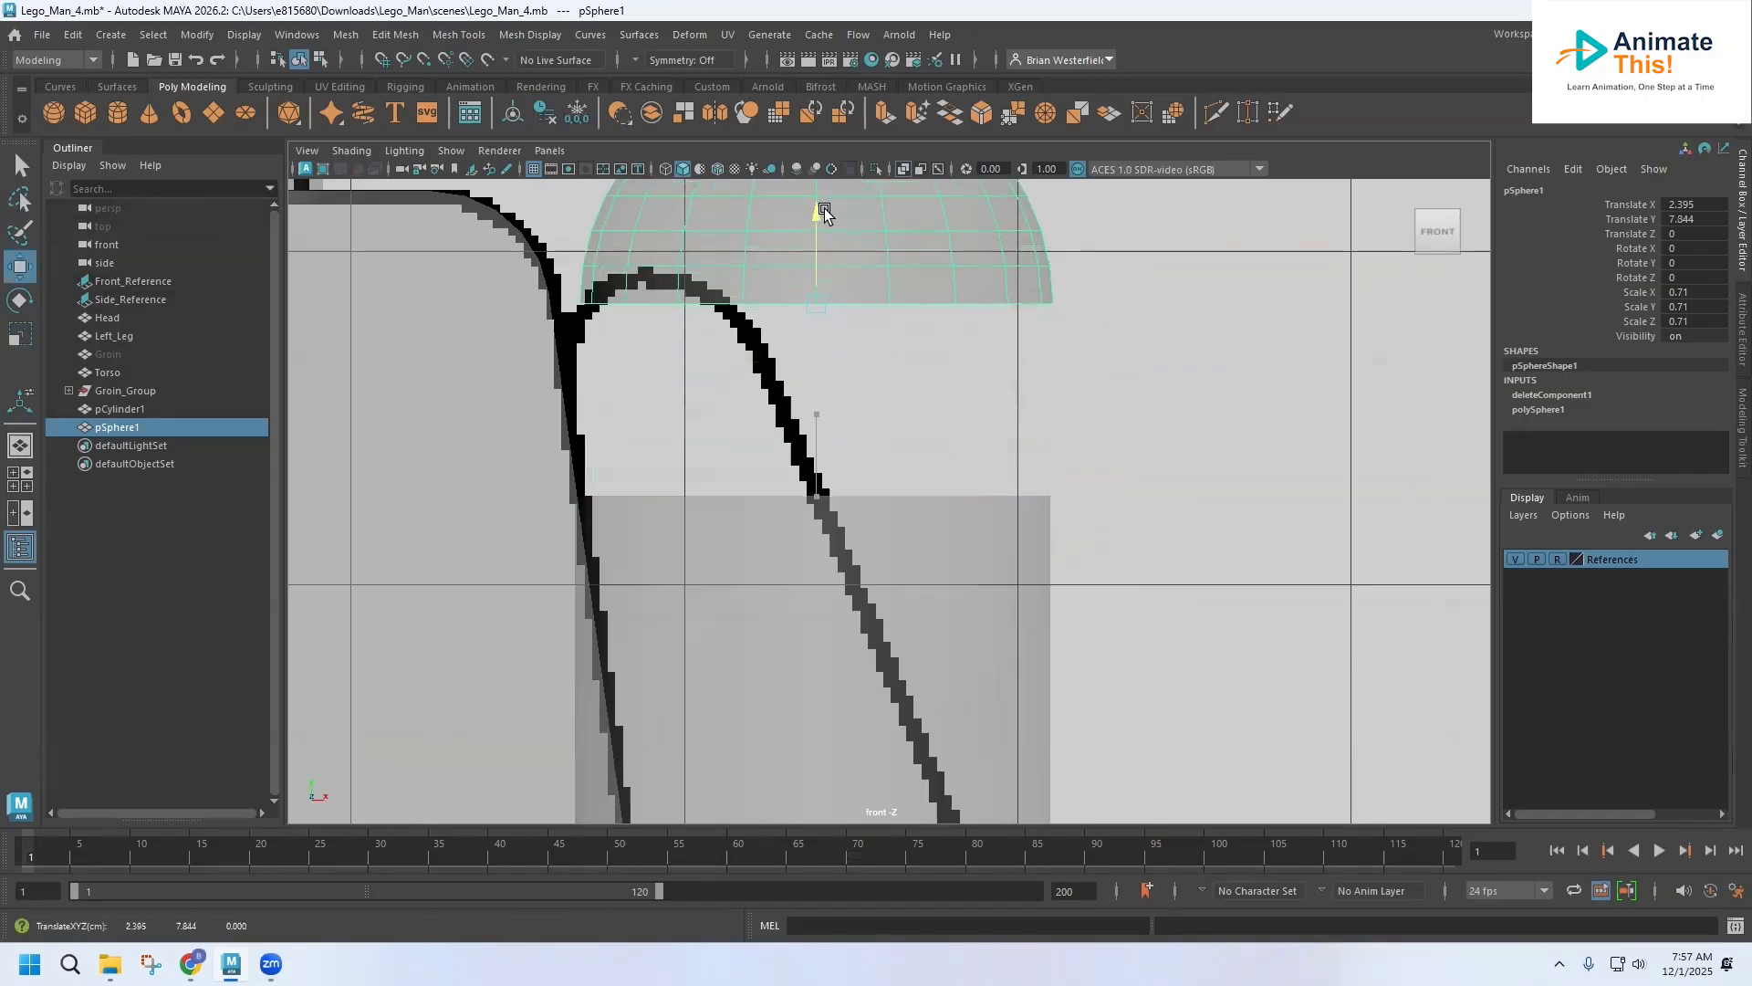
# Step: Select all the triangular cap faces on the cylinder's top and delete them to open that end
pyautogui.press('space')
pyautogui.press('space')
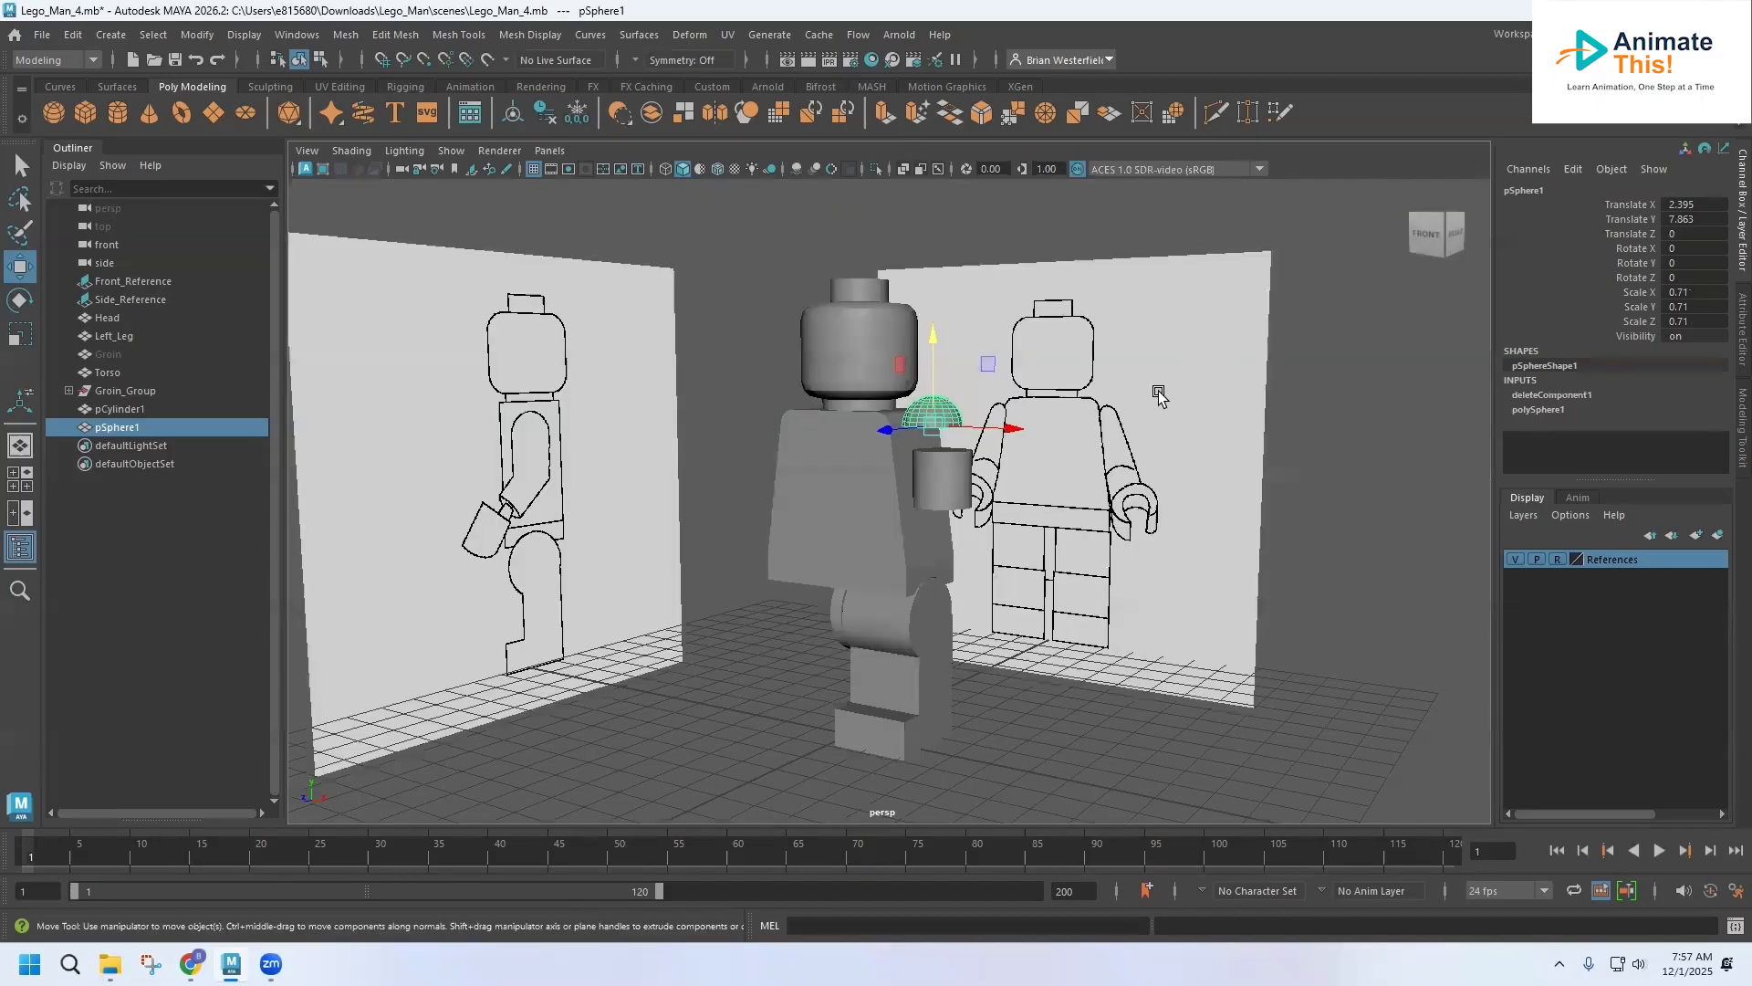
pyautogui.scroll(5, 1127, 412)
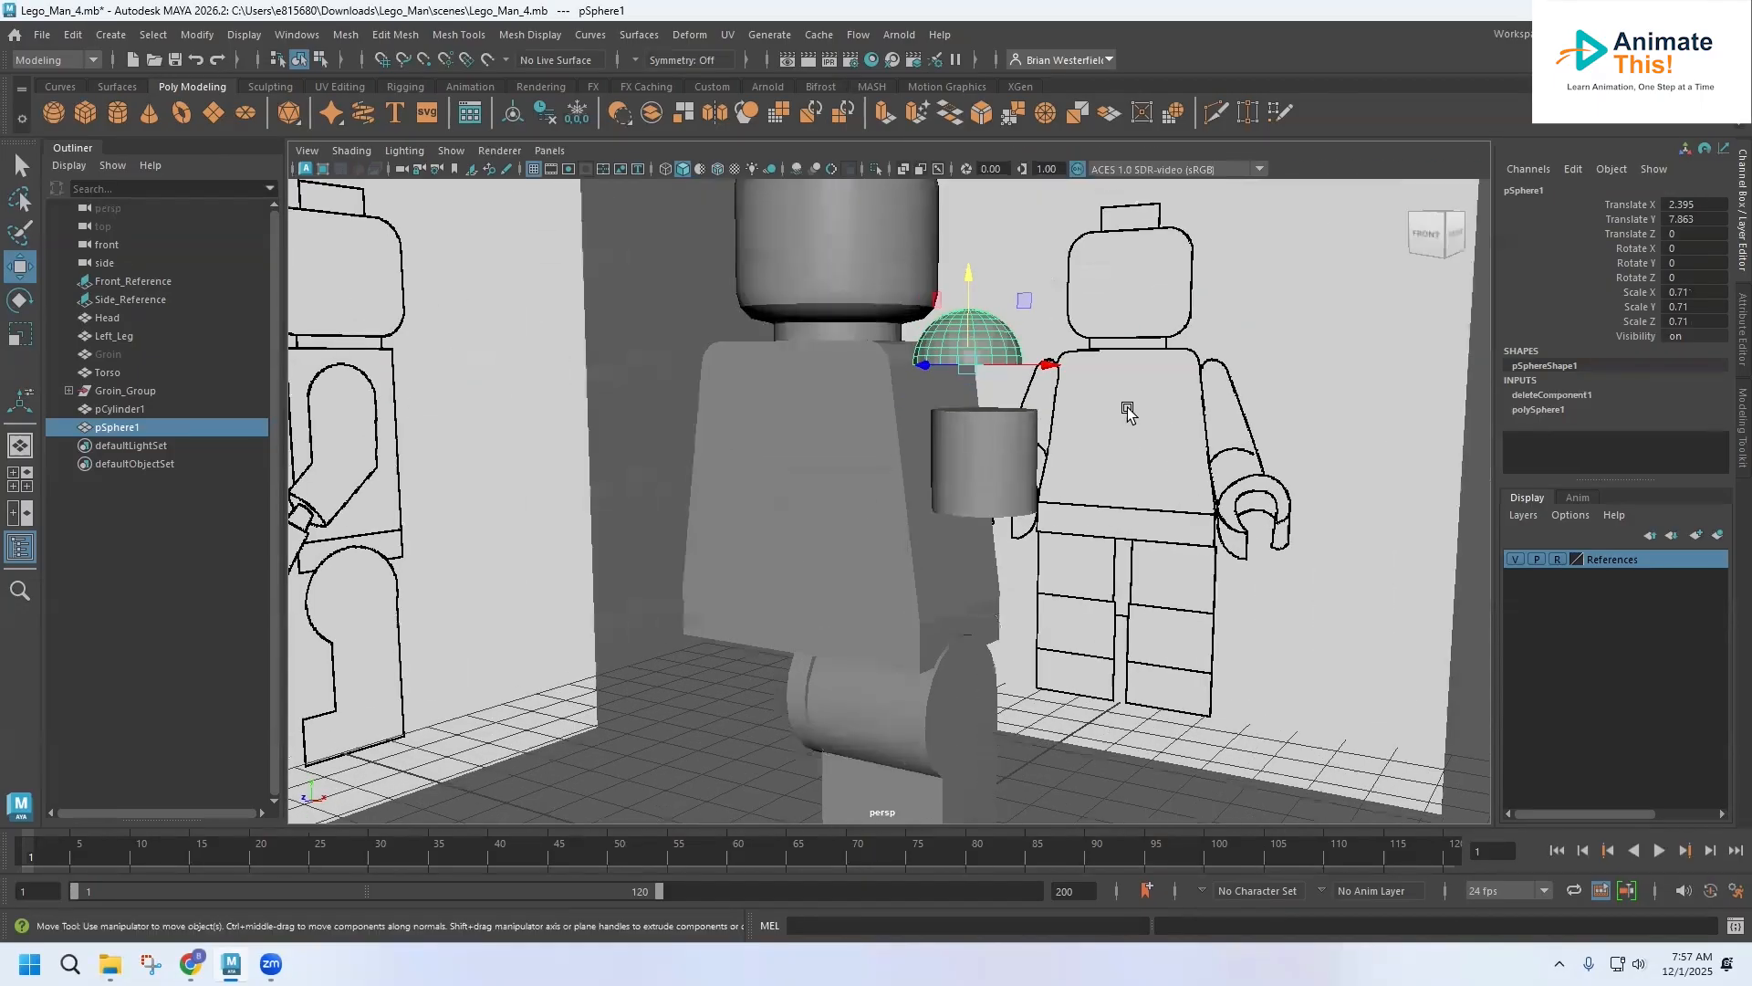
pyautogui.keyDown('alt'); pyautogui.moveTo(1128, 413); pyautogui.dragTo(938, 491); pyautogui.keyUp('alt')
pyautogui.click(914, 496)
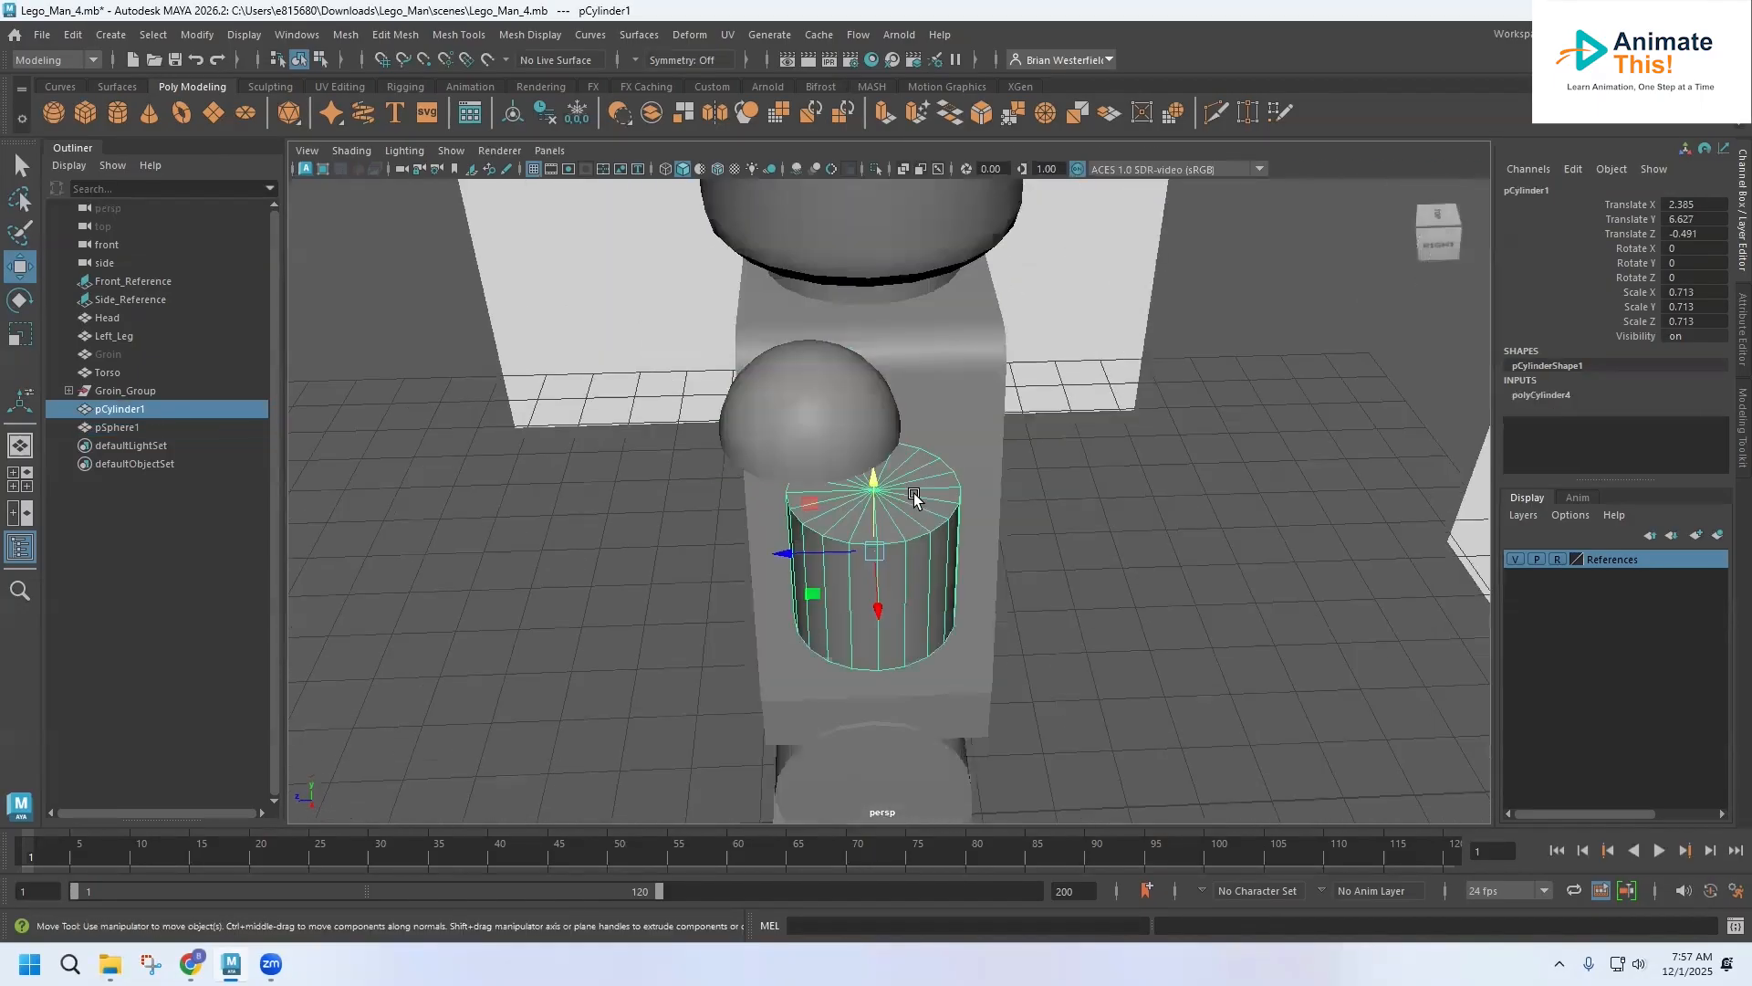
pyautogui.scroll(3, 914, 496)
pyautogui.moveTo(914, 495); pyautogui.dragTo(915, 517, button='right')
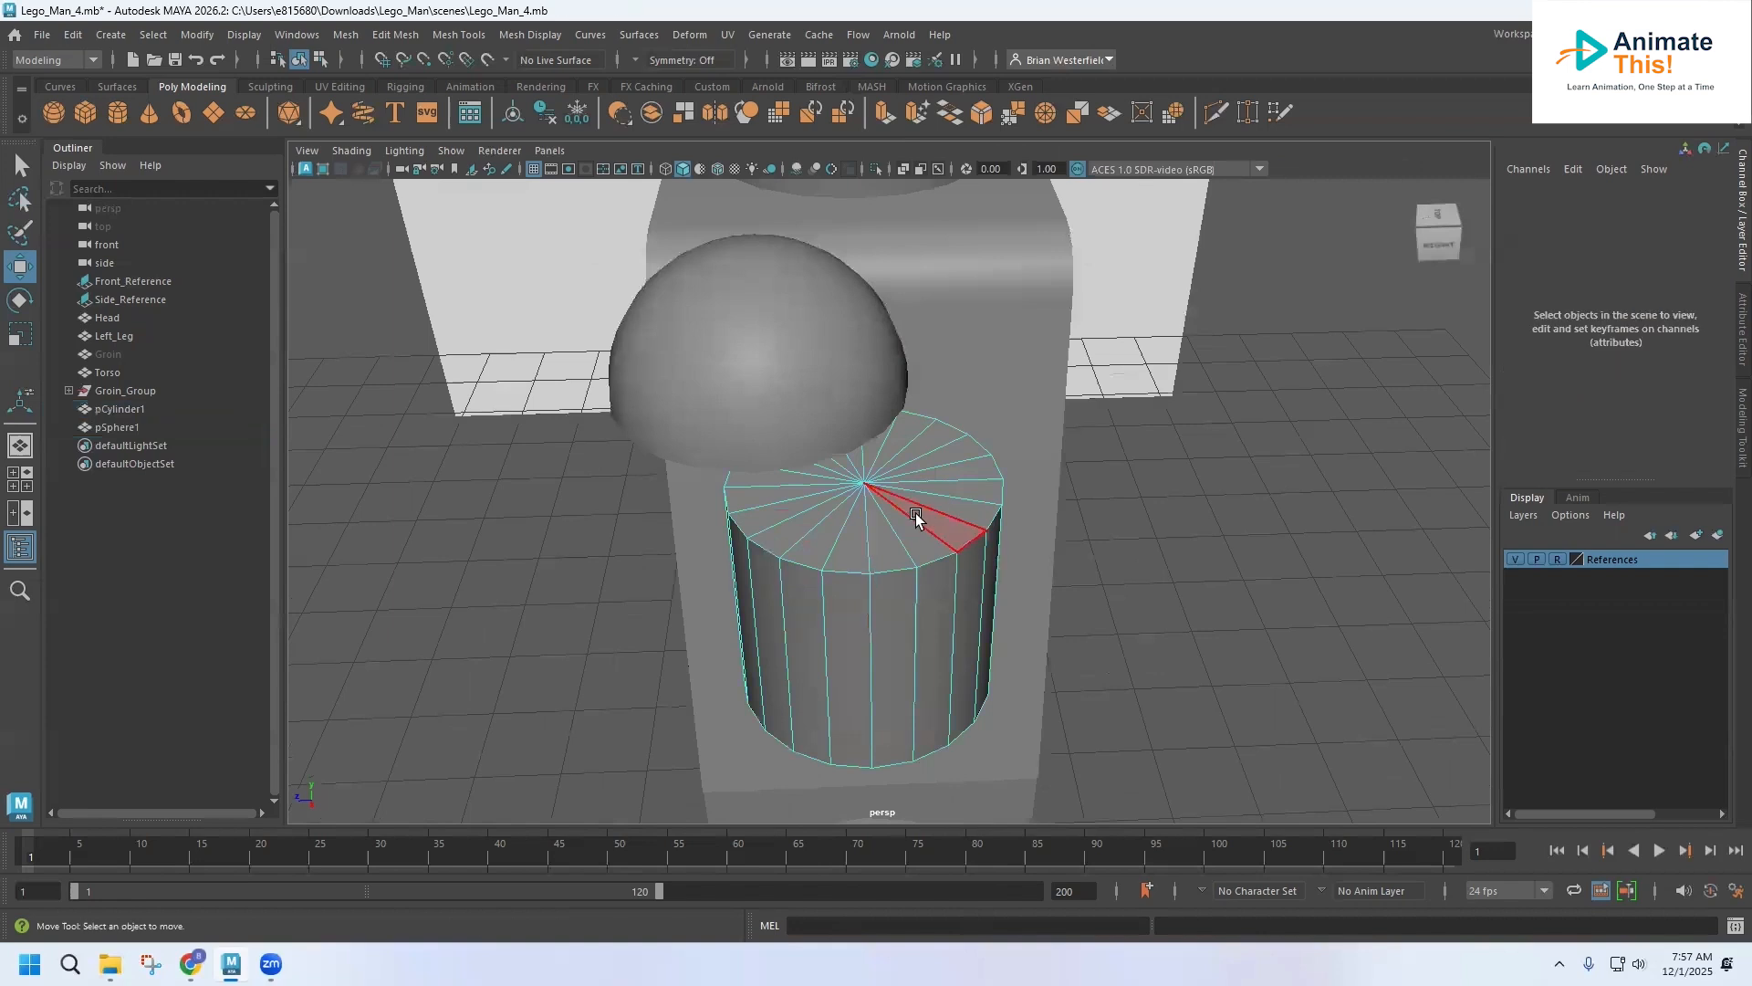
pyautogui.click(912, 531)
pyautogui.keyDown('shift'); pyautogui.click(941, 519); pyautogui.keyUp('shift')
pyautogui.keyDown('shift'); pyautogui.click(957, 505); pyautogui.keyUp('shift')
pyautogui.keyDown('shift'); pyautogui.click(963, 489); pyautogui.keyUp('shift')
pyautogui.keyDown('shift'); pyautogui.click(965, 471); pyautogui.keyUp('shift')
pyautogui.keyDown('shift'); pyautogui.click(958, 447); pyautogui.keyUp('shift')
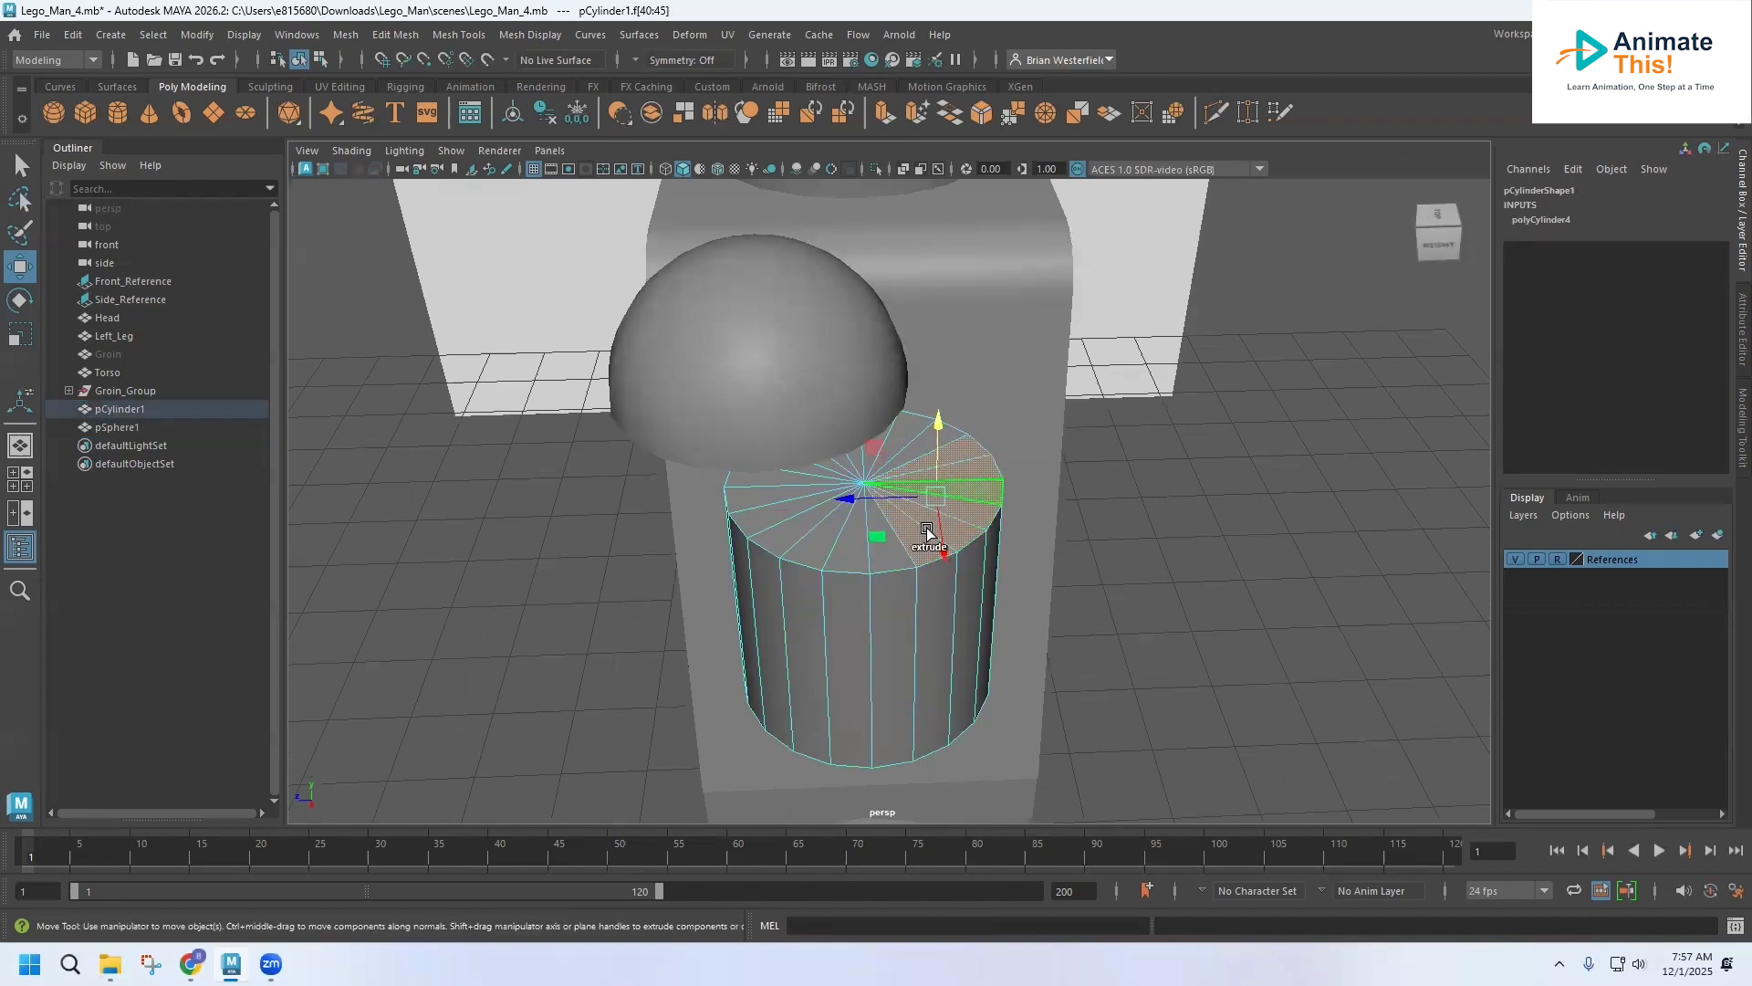
pyautogui.keyDown('shift'); pyautogui.click(887, 554); pyautogui.keyUp('shift')
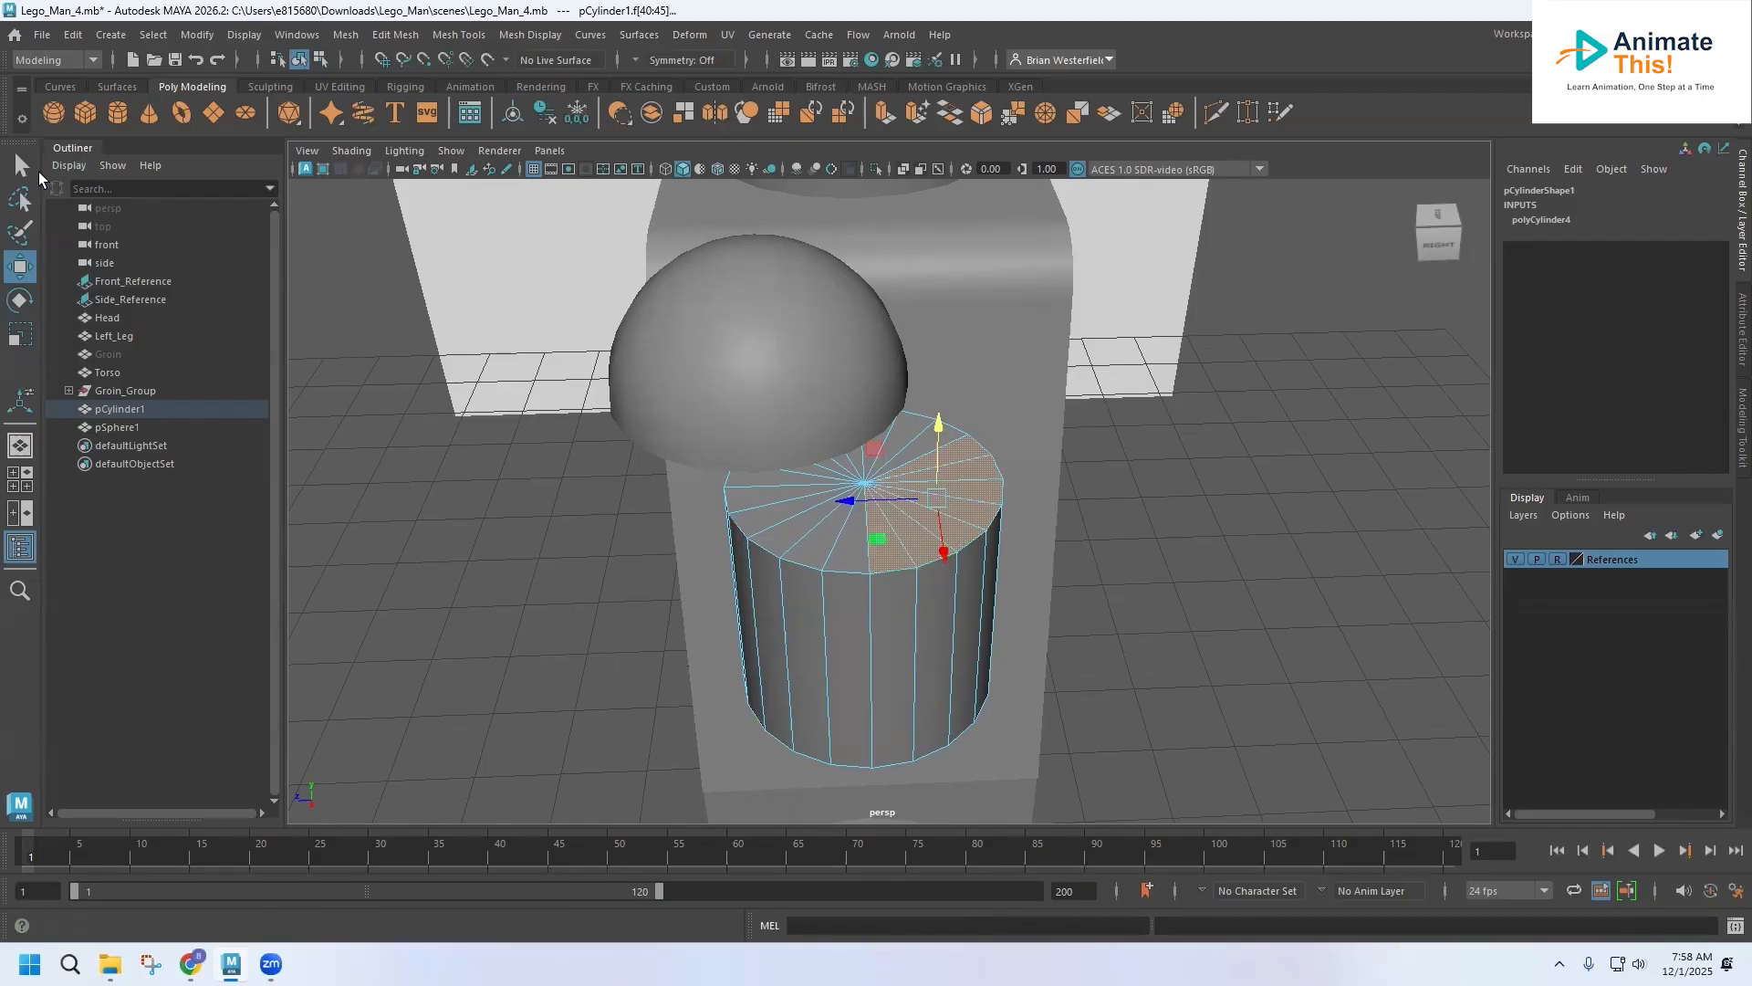
pyautogui.click(20, 166)
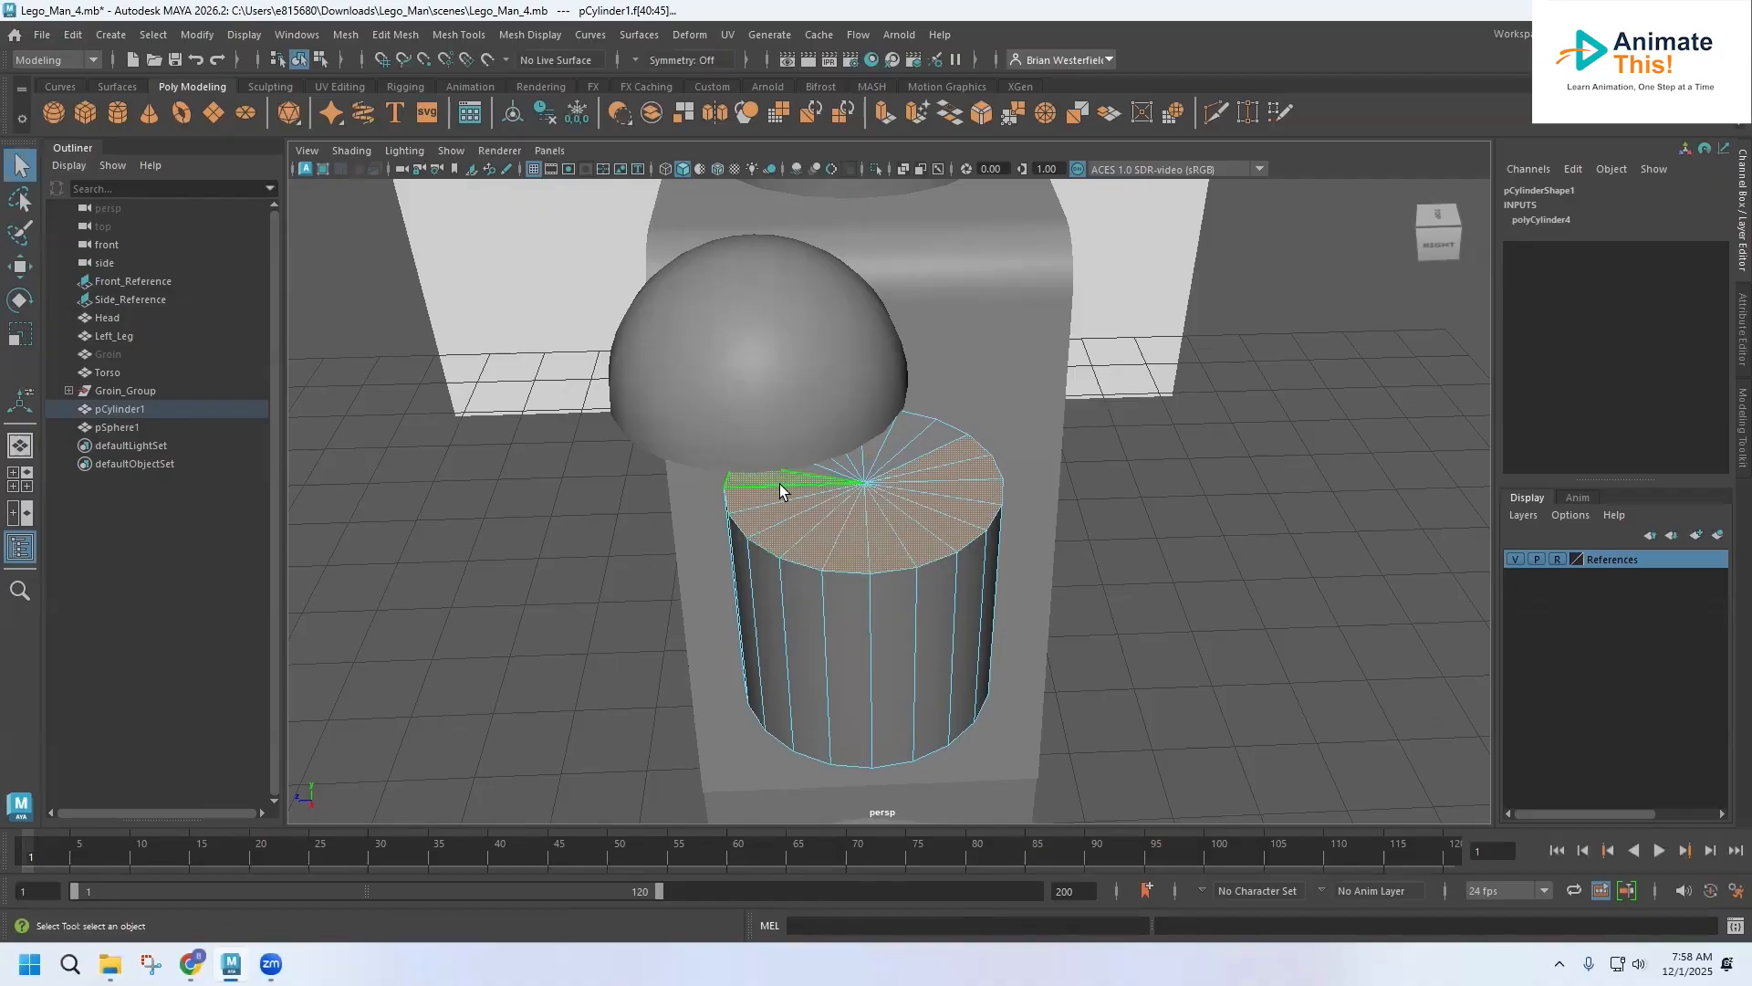
pyautogui.keyDown('alt'); pyautogui.moveTo(779, 484); pyautogui.dragTo(703, 418); pyautogui.keyUp('alt')
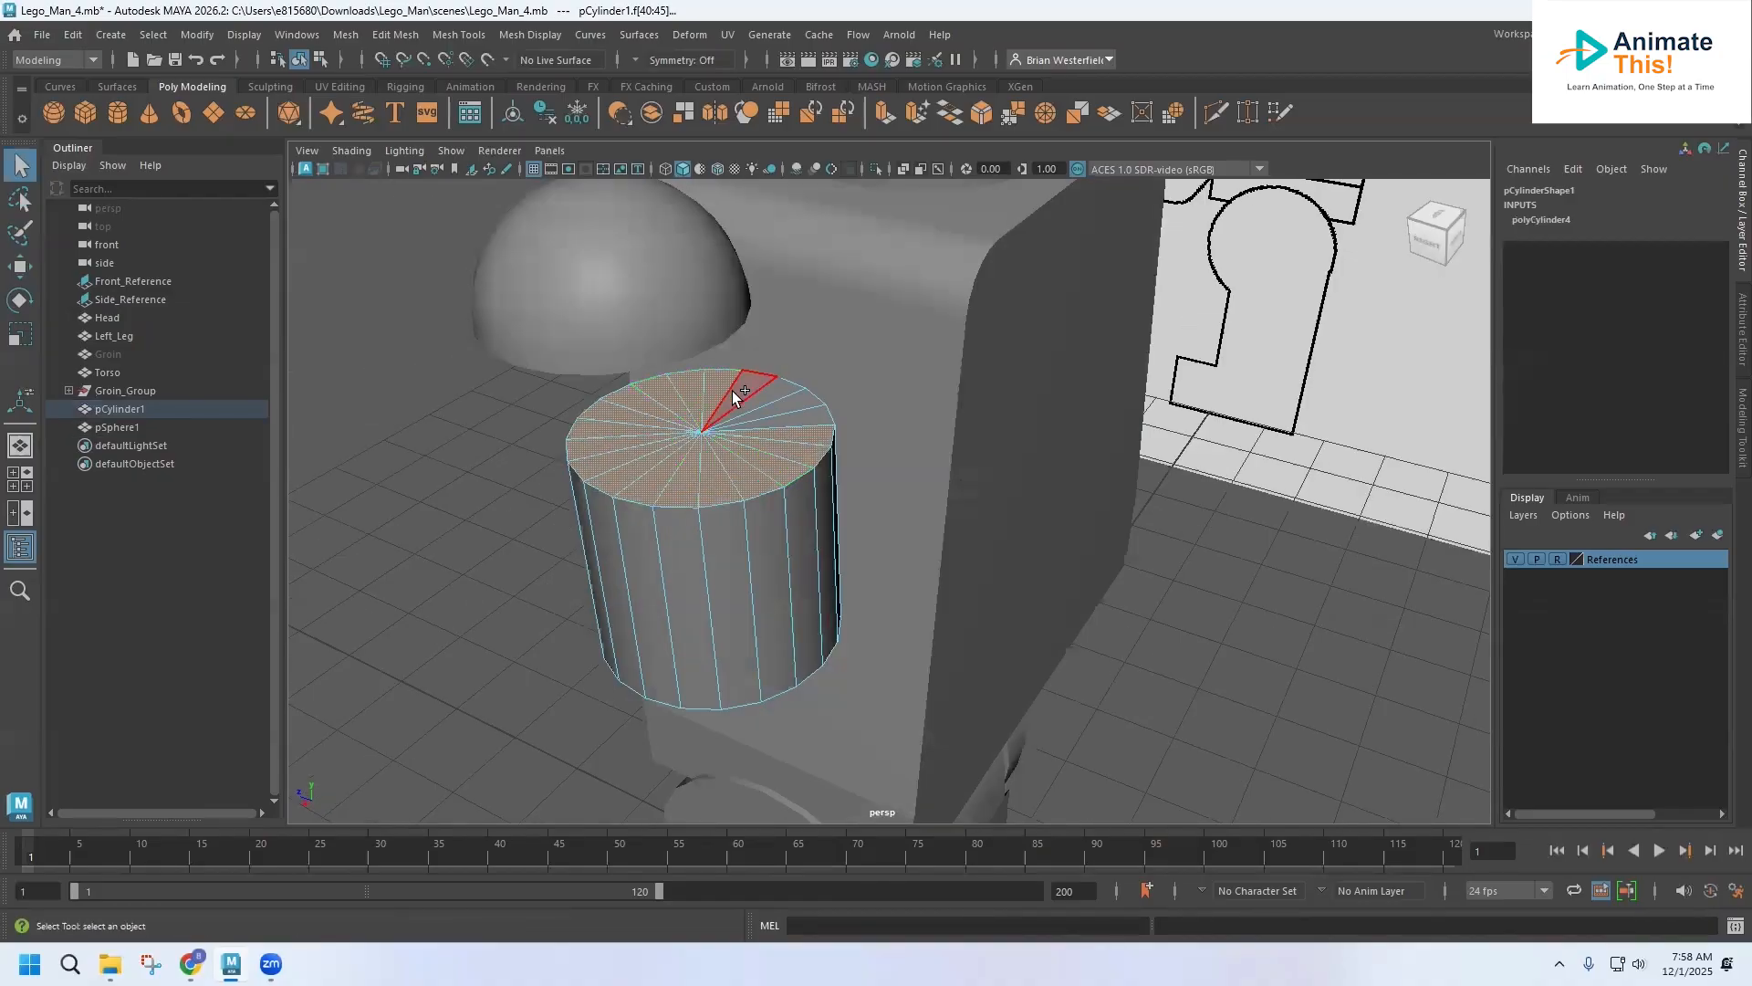
pyautogui.keyDown('shift'); pyautogui.click(797, 418); pyautogui.keyUp('shift')
pyautogui.press('Delete')
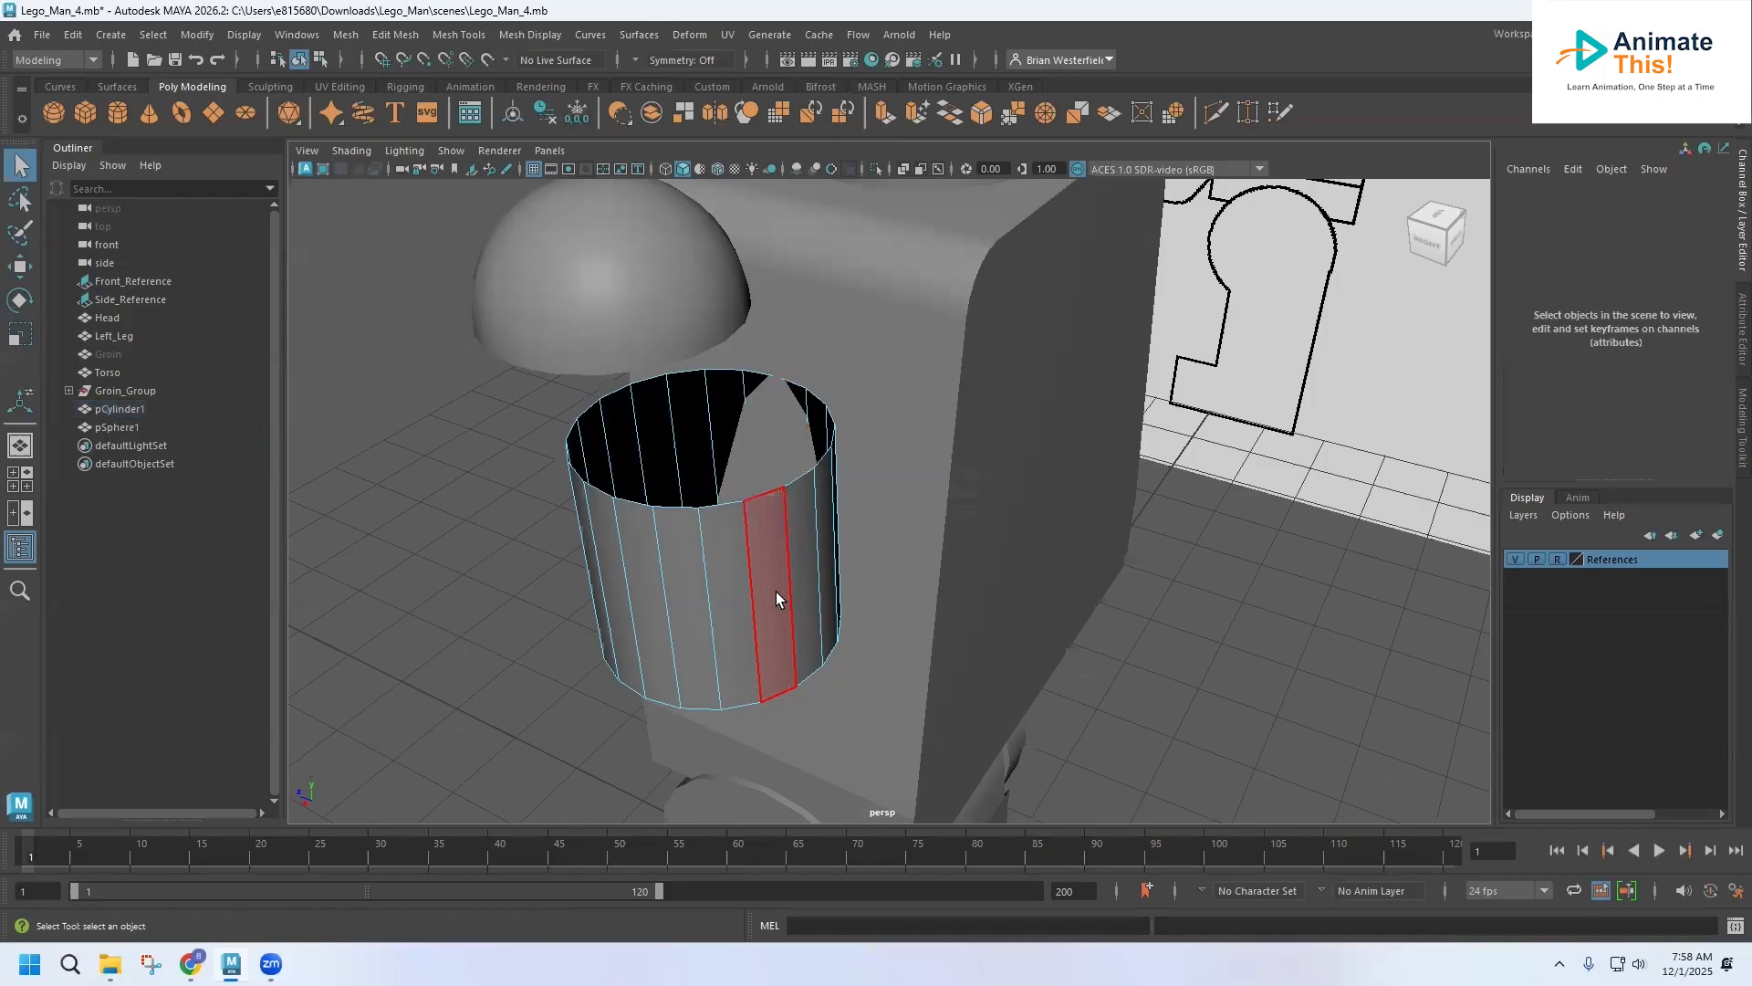
# Step: Return the cylinder to object mode and move the dome onto its open end at about Y 7.267, Z -0.422
pyautogui.press('space')
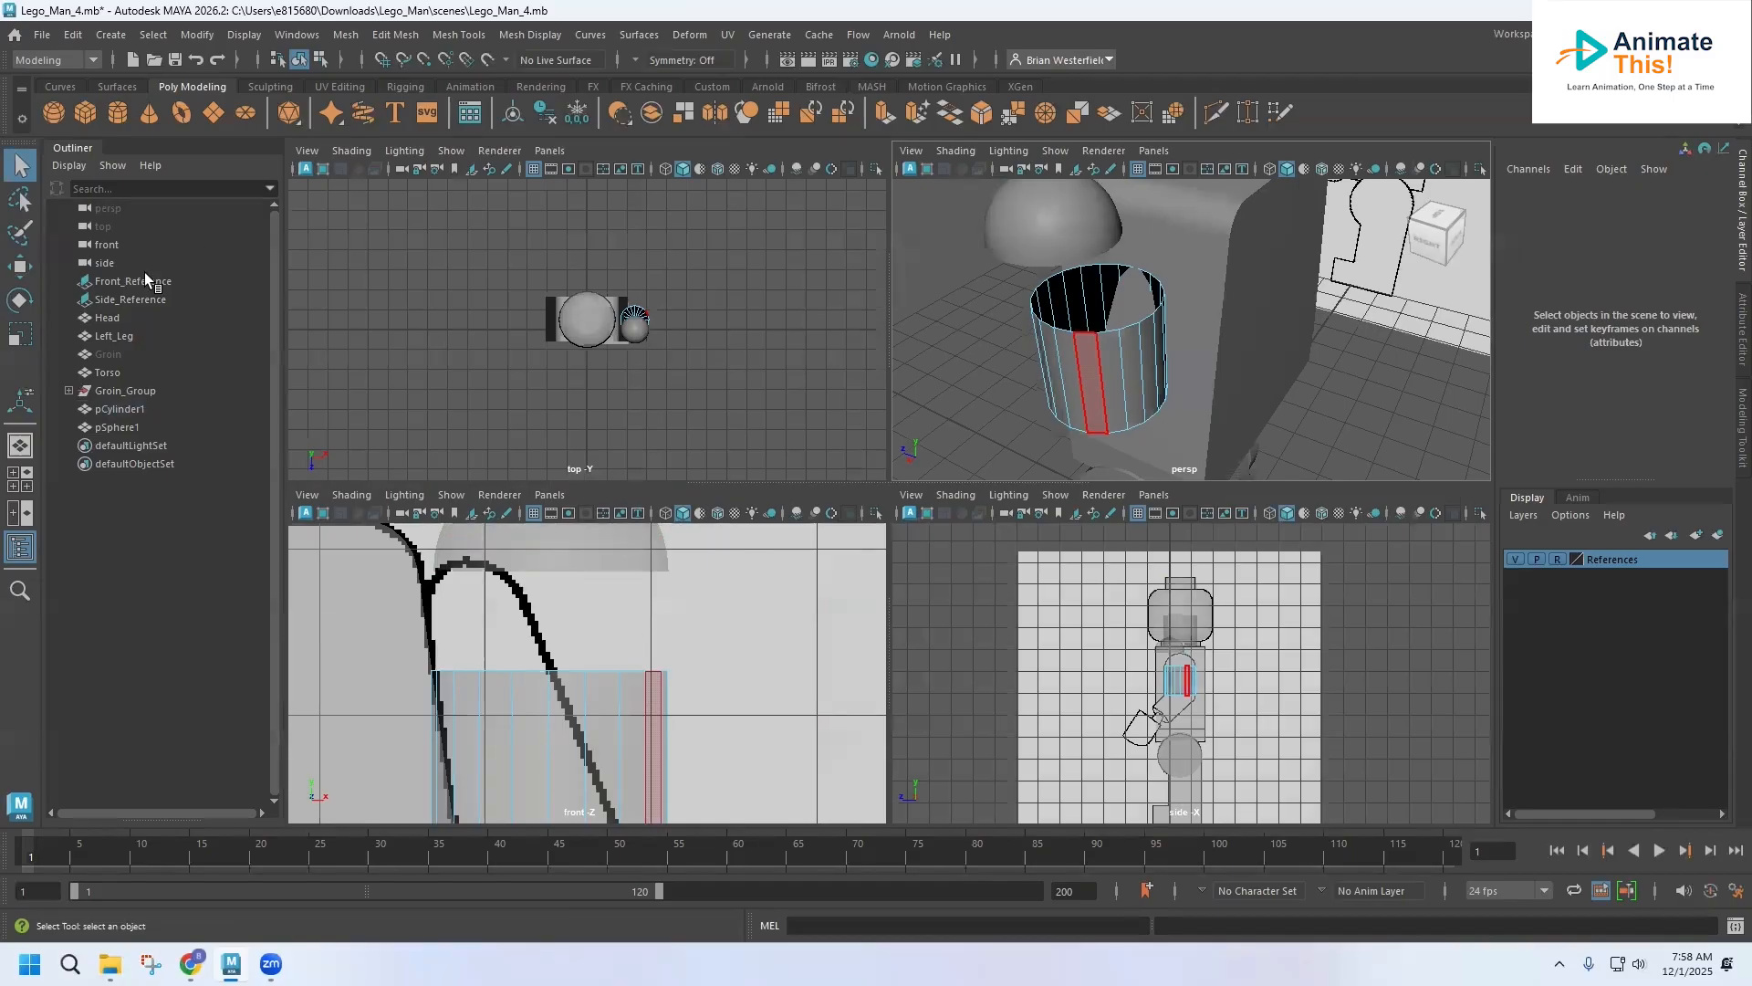
pyautogui.click(20, 270)
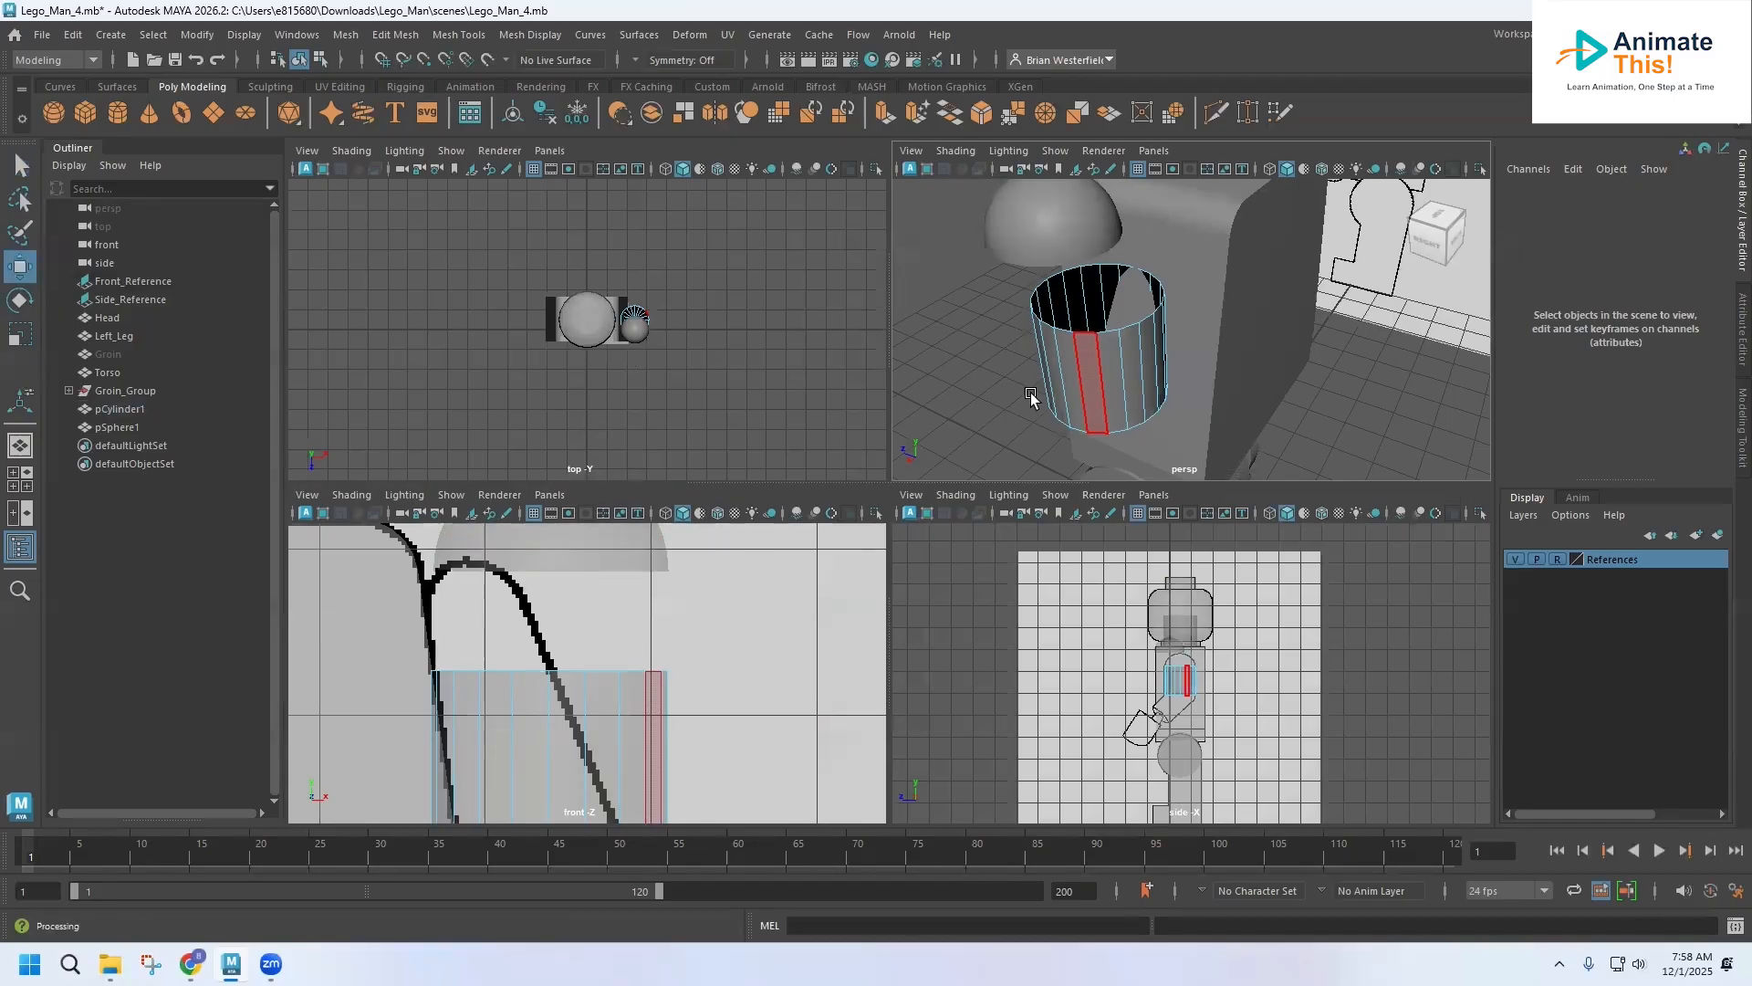
pyautogui.rightClick(1062, 222)
pyautogui.click(1130, 196)
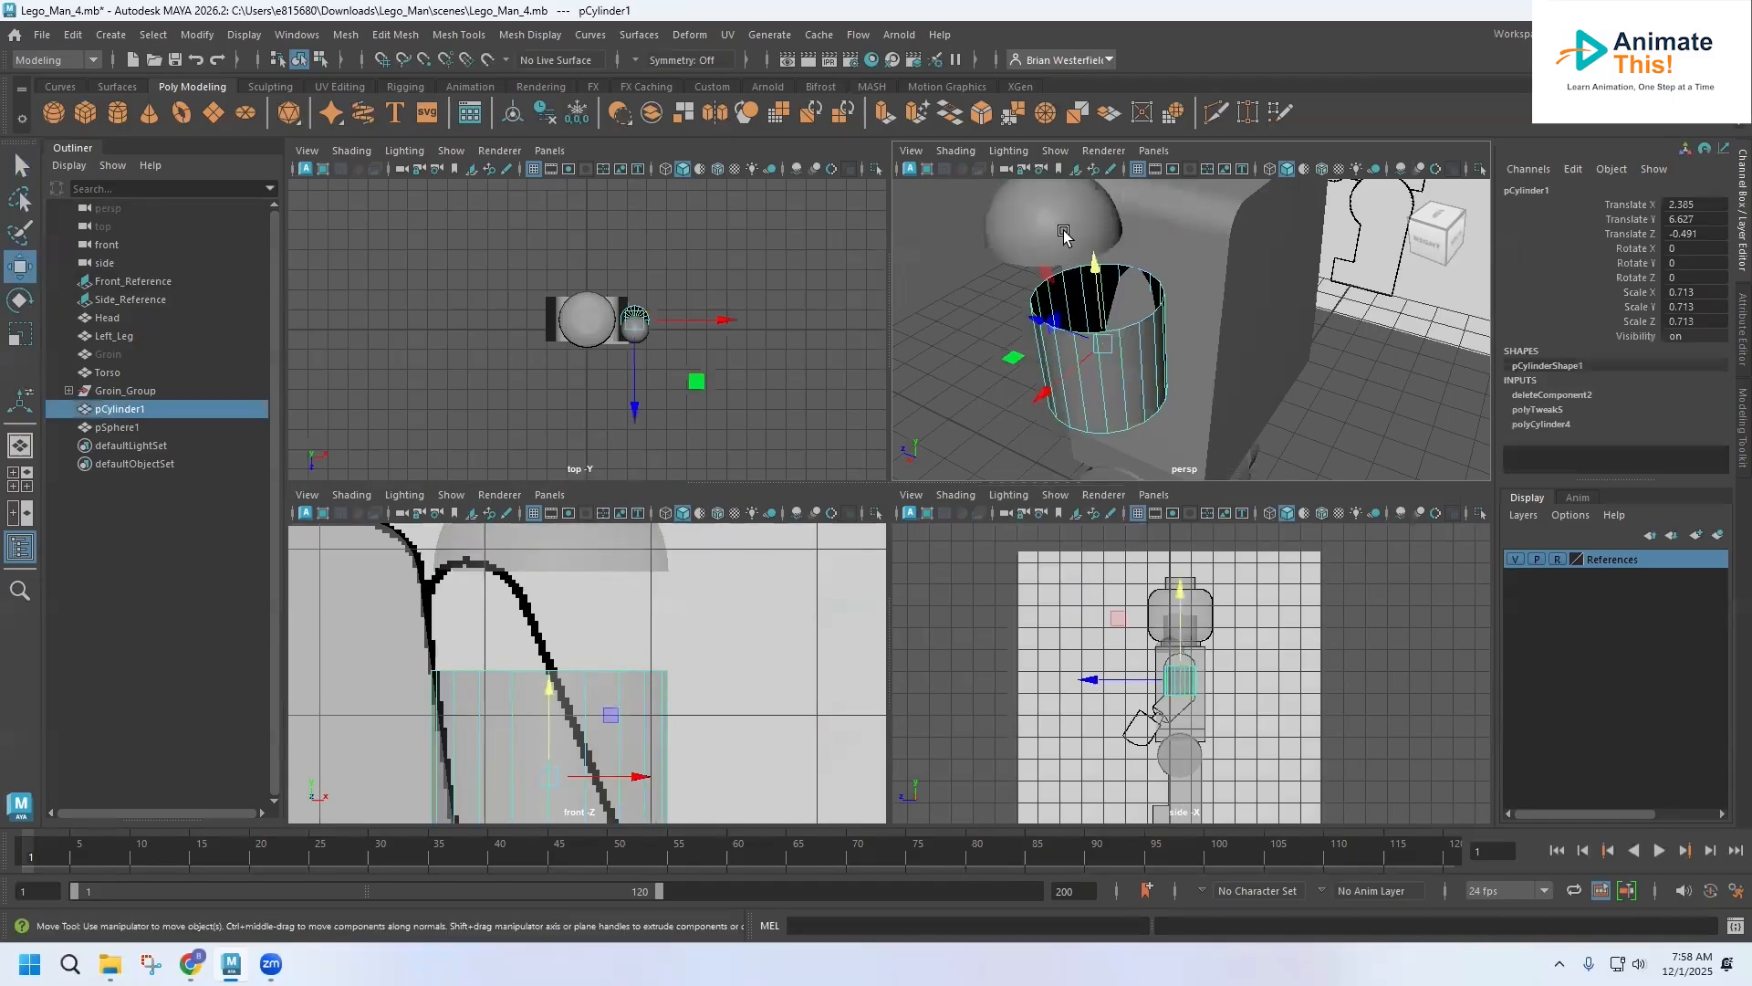
pyautogui.scroll(5, 1110, 683)
pyautogui.scroll(2, 1110, 682)
pyautogui.moveTo(1040, 606); pyautogui.dragTo(1098, 588)
pyautogui.moveTo(1154, 531); pyautogui.dragTo(1161, 571)
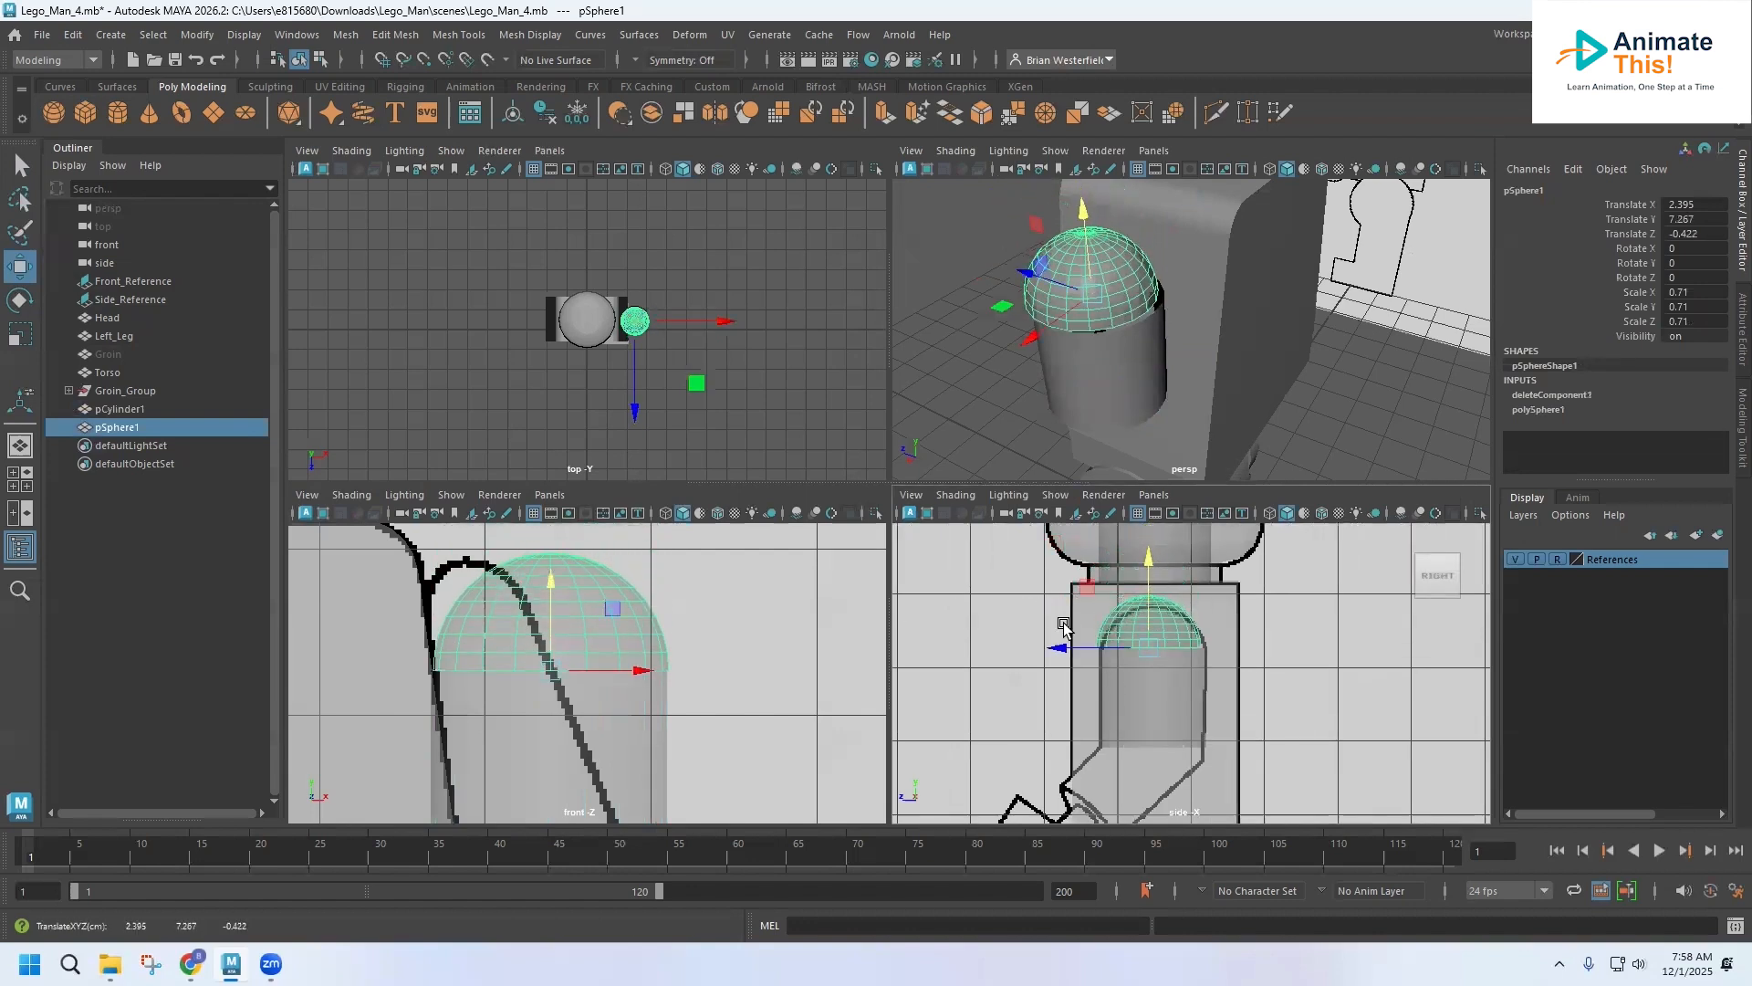
# Step: Fine-tune the dome's depth to about Z -0.494 so its rim lines up with the cylinder's edge
pyautogui.moveTo(1055, 652); pyautogui.dragTo(1061, 651)
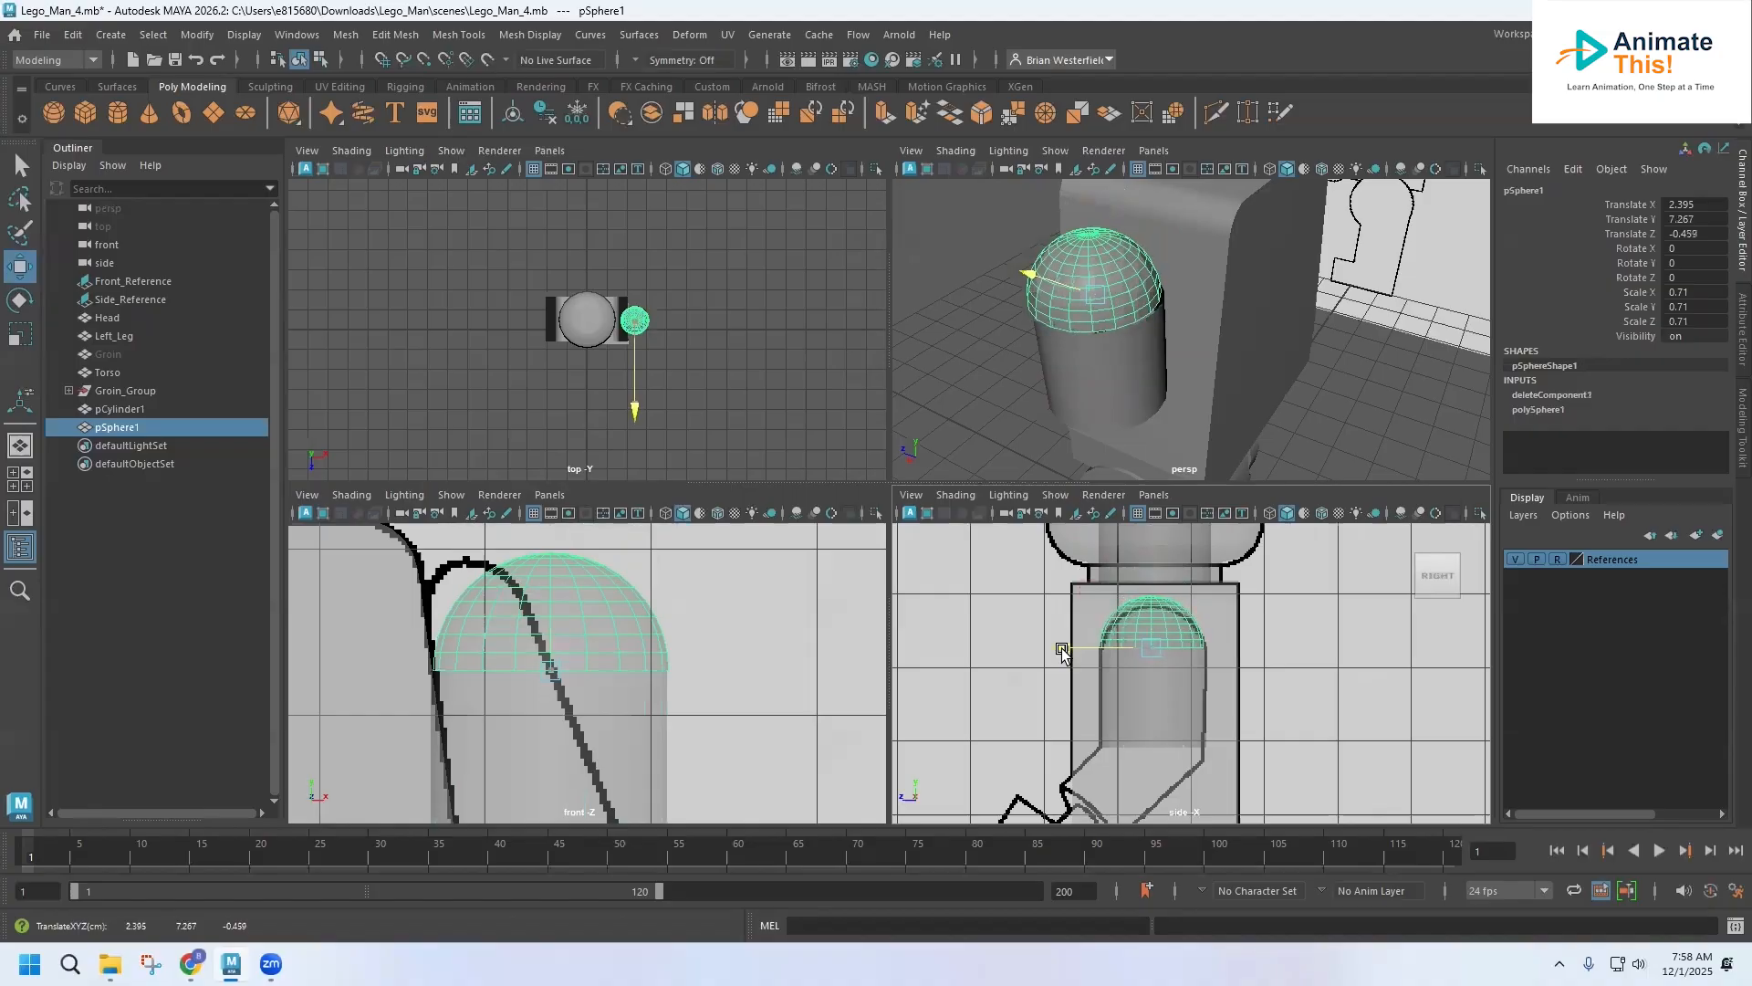
pyautogui.press('space')
pyautogui.keyDown('alt'); pyautogui.moveTo(749, 445); pyautogui.dragTo(673, 364); pyautogui.keyUp('alt')
pyautogui.press('space')
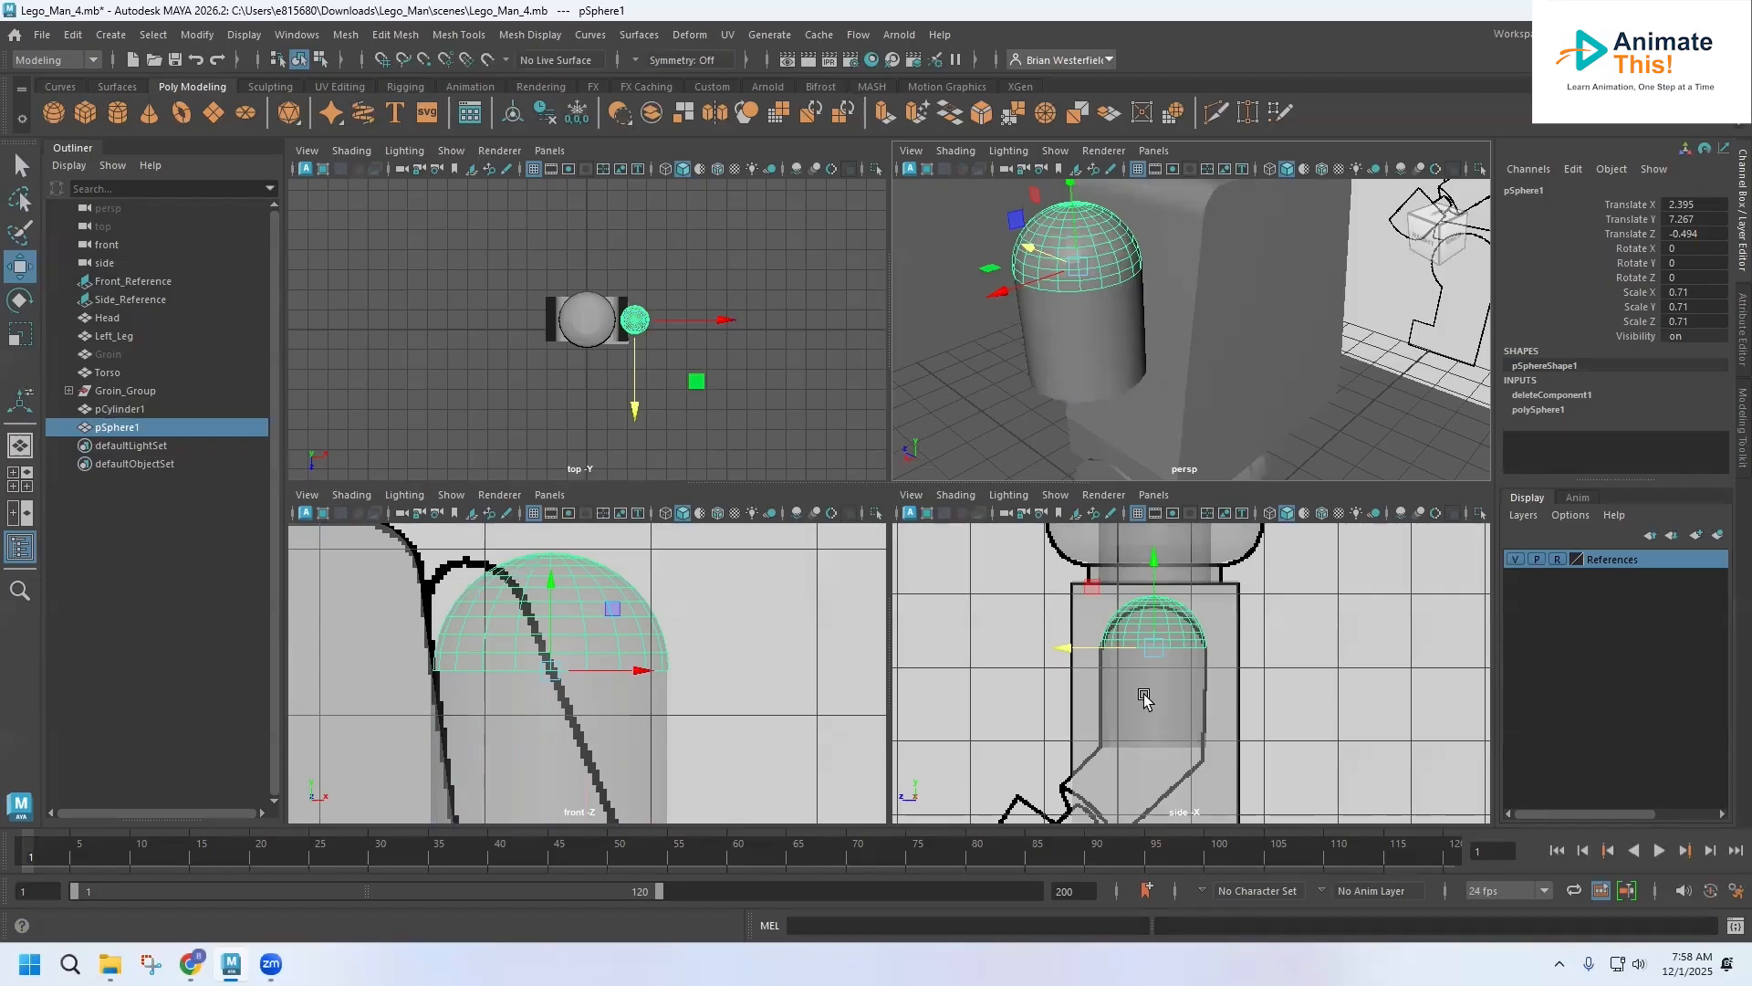
# Step: Combine the dome and the cylinder into a single mesh and frame their seam in the perspective view
pyautogui.keyDown('shift'); pyautogui.click(1079, 354); pyautogui.keyUp('shift')
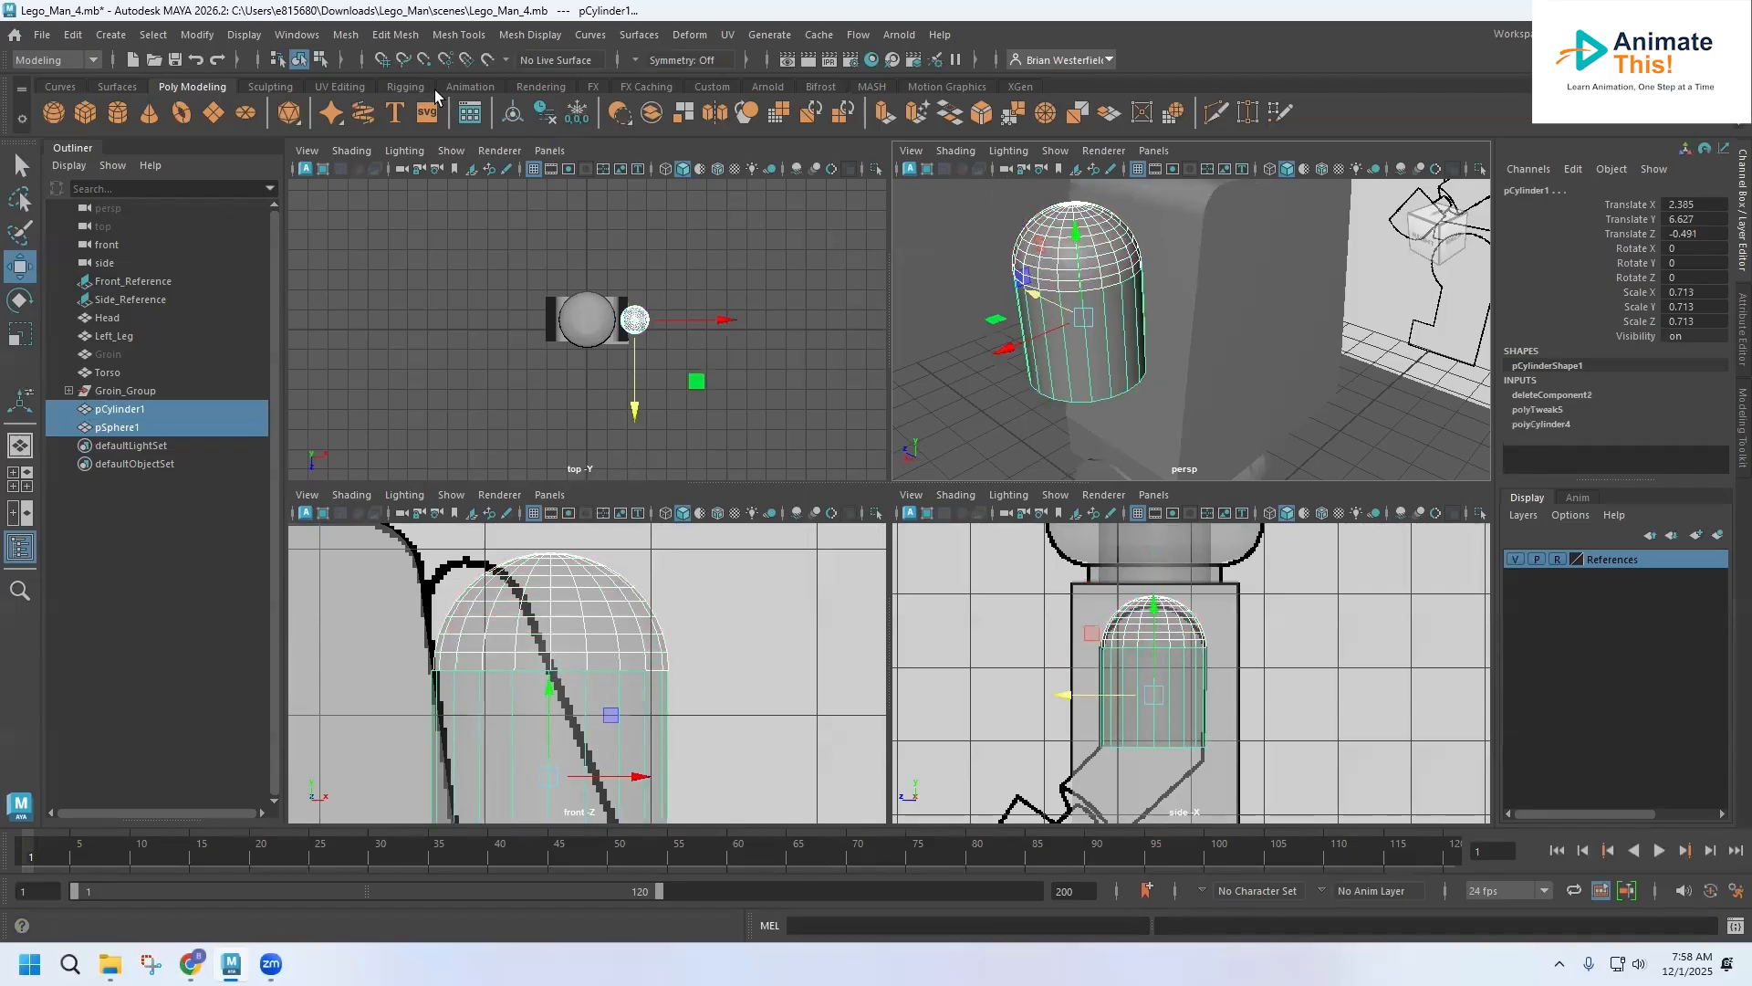
pyautogui.click(350, 34)
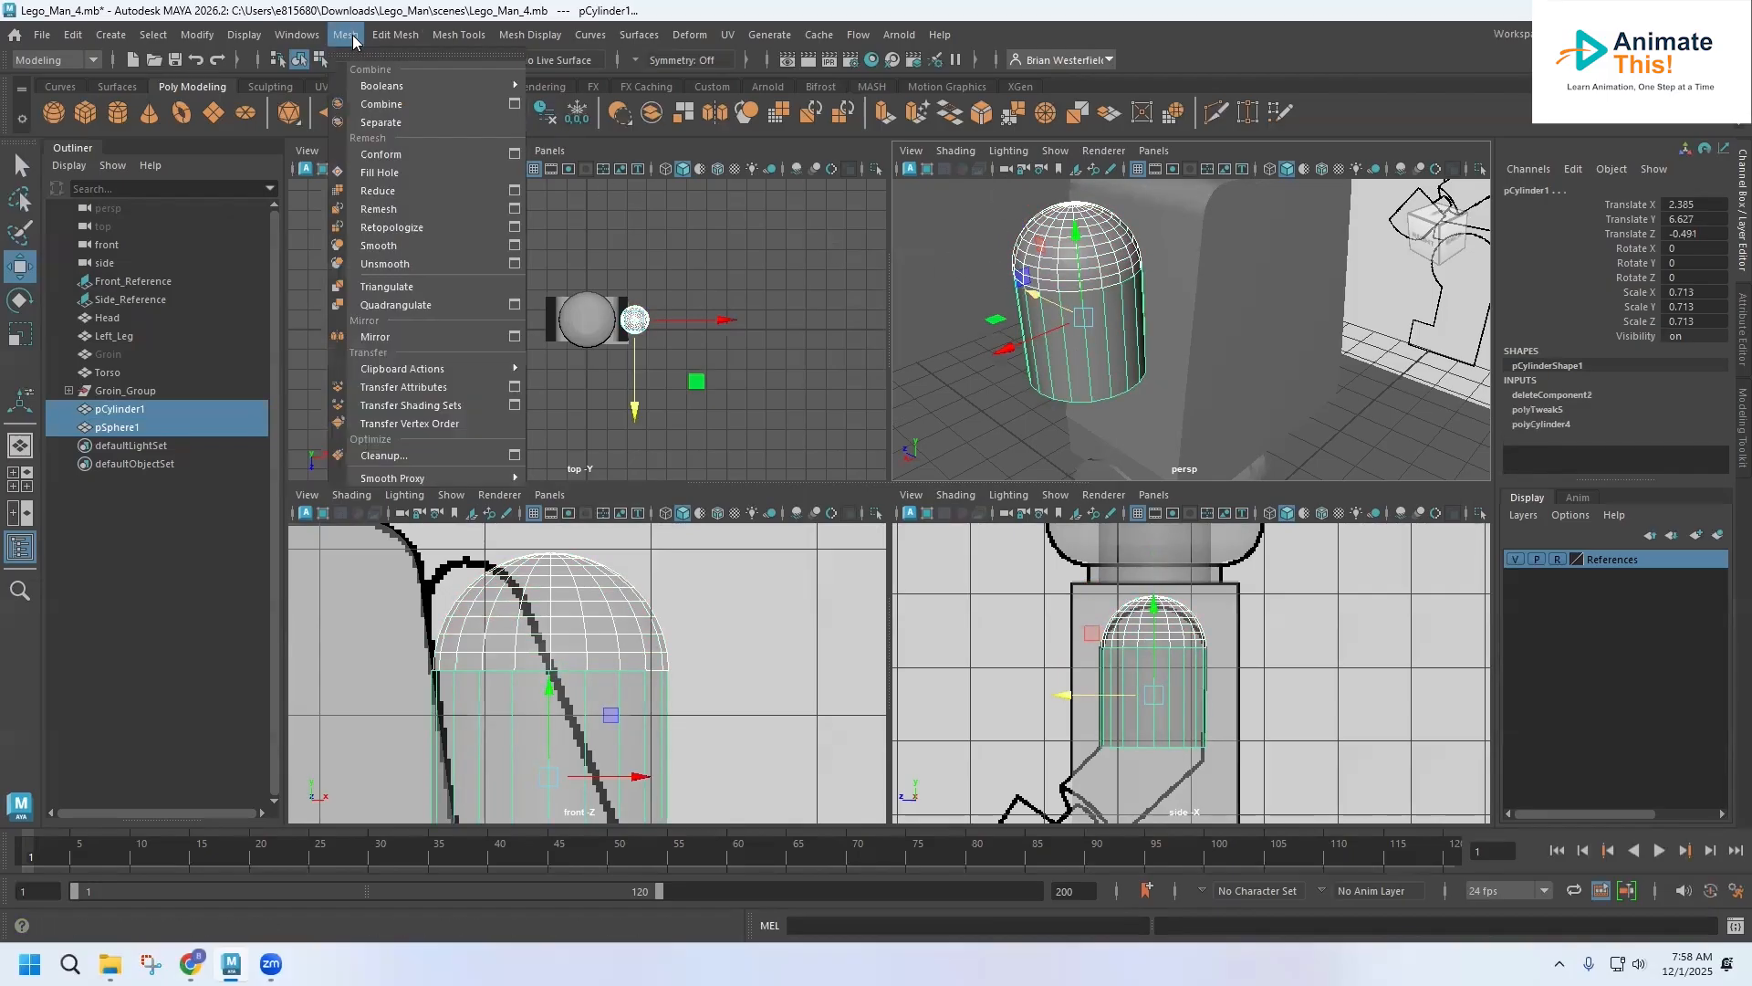
pyautogui.click(376, 105)
pyautogui.scroll(3, 1130, 326)
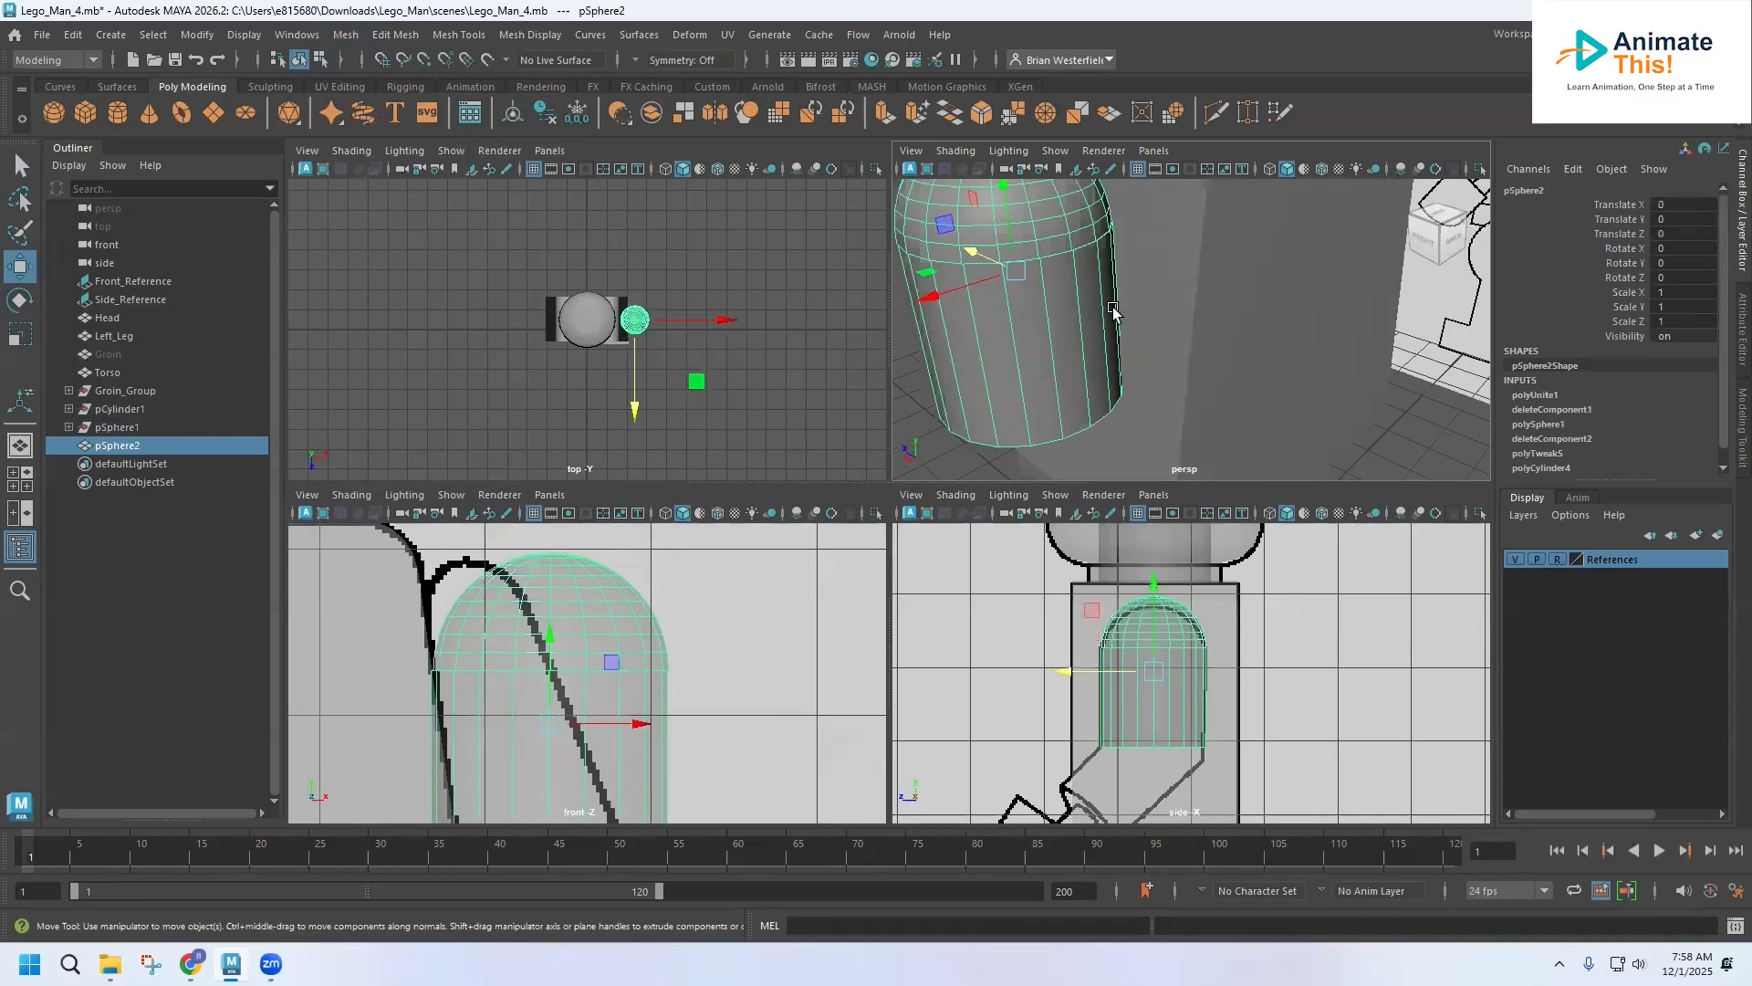
pyautogui.keyDown('alt'); pyautogui.moveTo(1050, 299); pyautogui.dragTo(1177, 369, button='middle'); pyautogui.keyUp('alt')
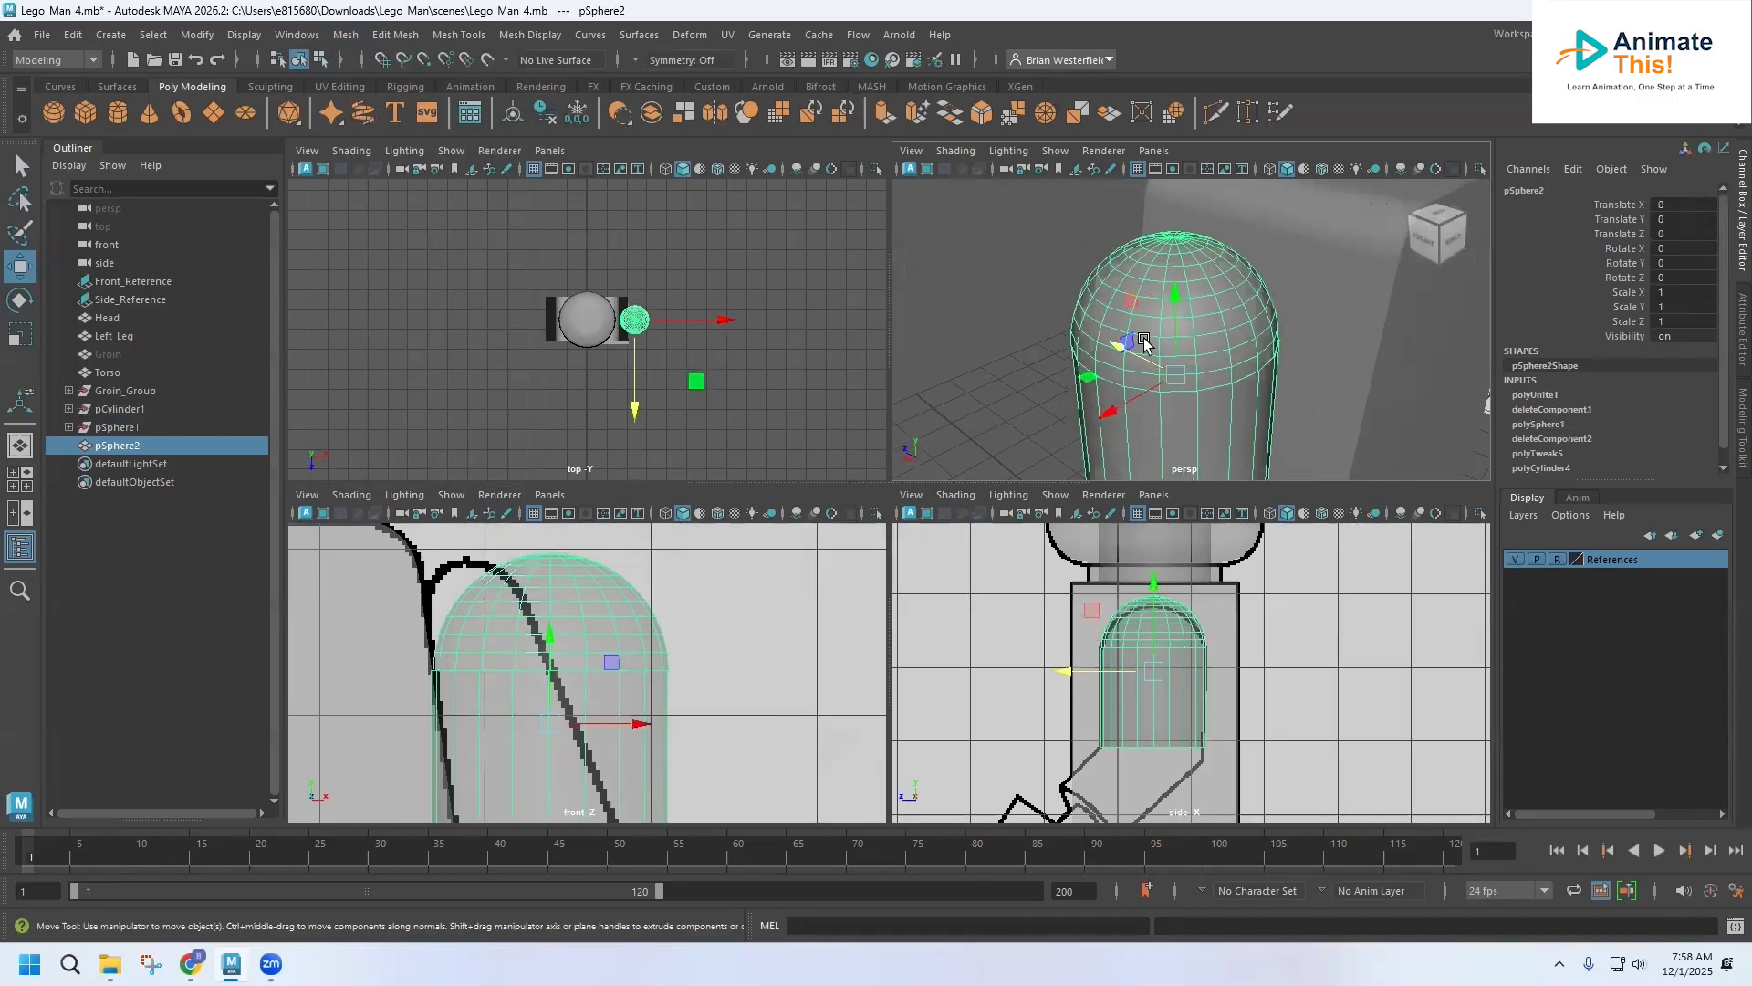
# Step: Put the combined arm mesh in vertex mode and merge the first overlapping pair of dome and cylinder seam vertices to center
pyautogui.press('space')
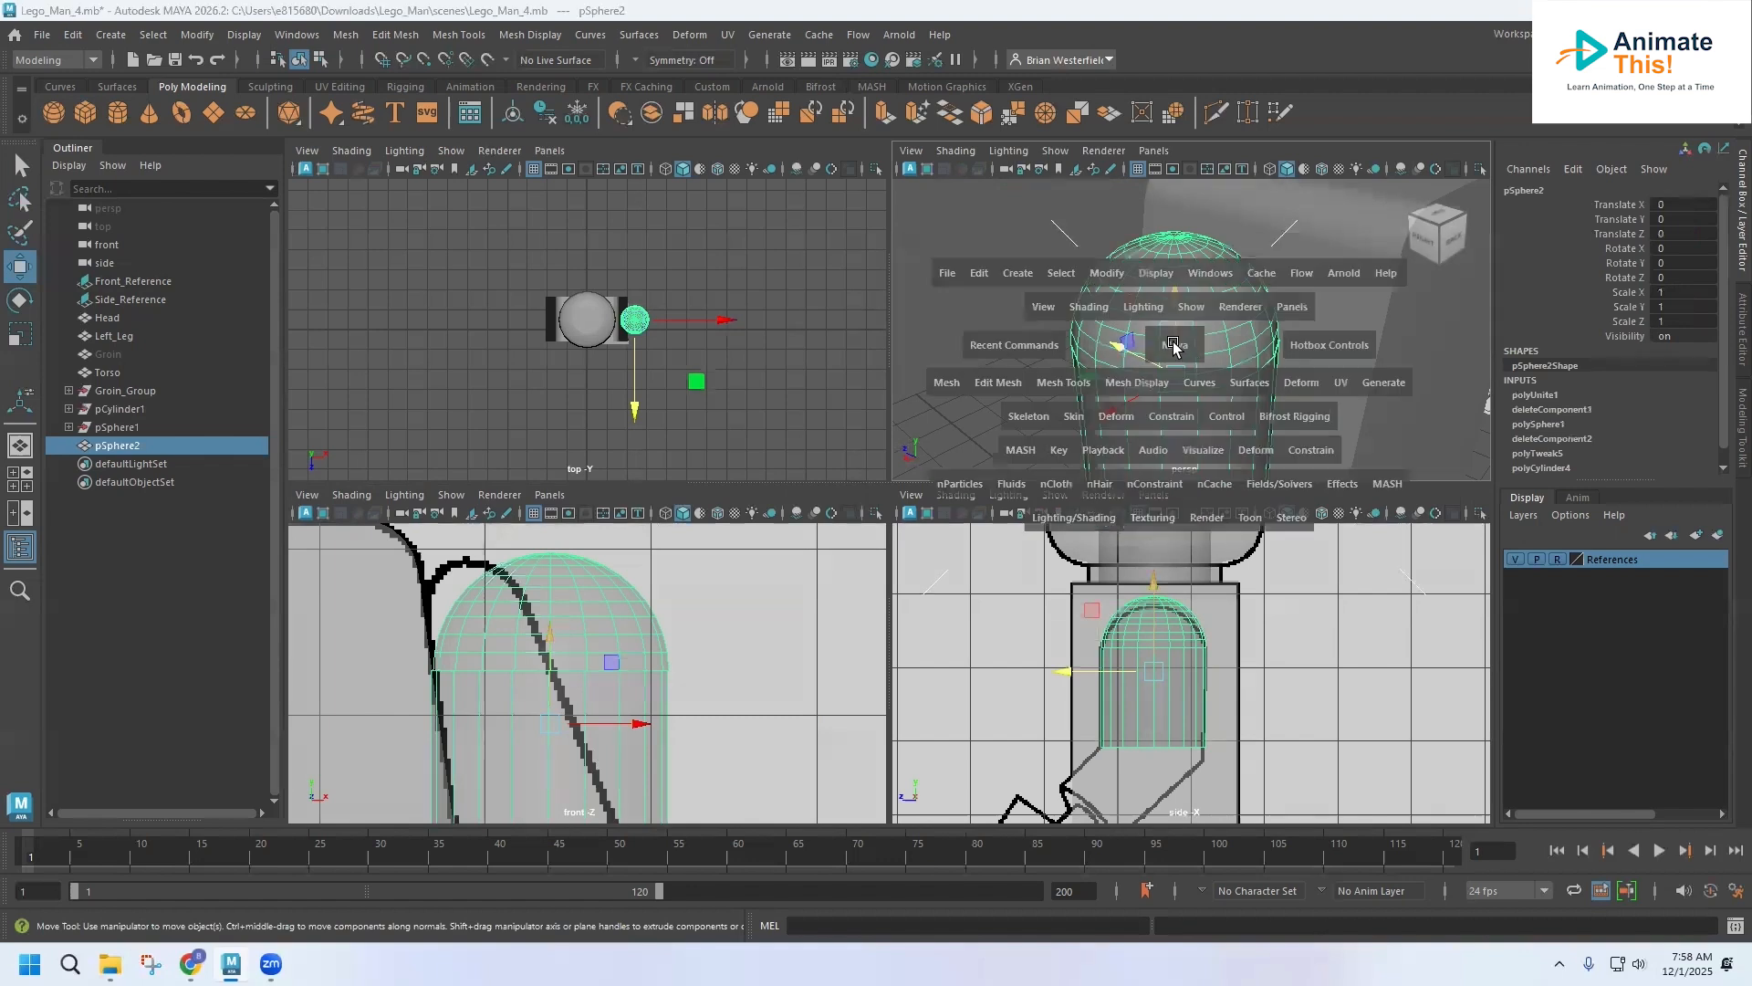
pyautogui.scroll(5, 889, 438)
pyautogui.keyDown('alt'); pyautogui.moveTo(794, 430); pyautogui.dragTo(776, 400); pyautogui.keyUp('alt')
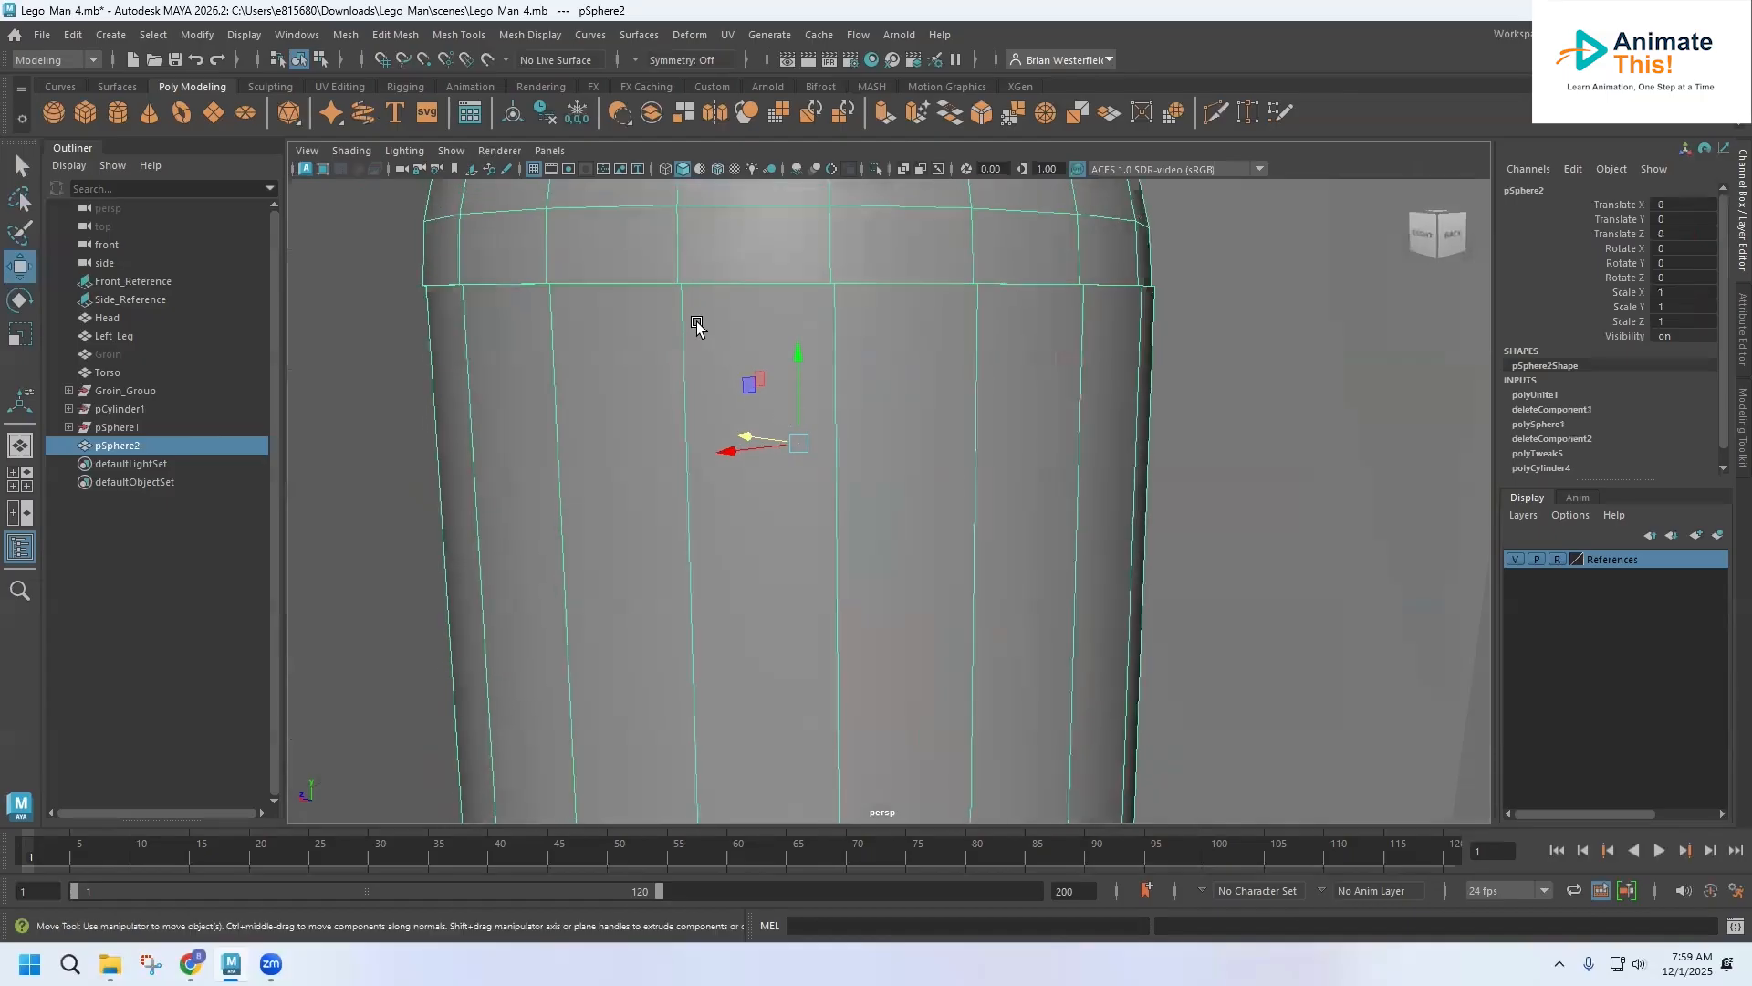
pyautogui.moveTo(672, 288); pyautogui.dragTo(606, 284, button='right')
pyautogui.keyDown('alt'); pyautogui.moveTo(663, 301); pyautogui.dragTo(470, 233); pyautogui.keyUp('alt')
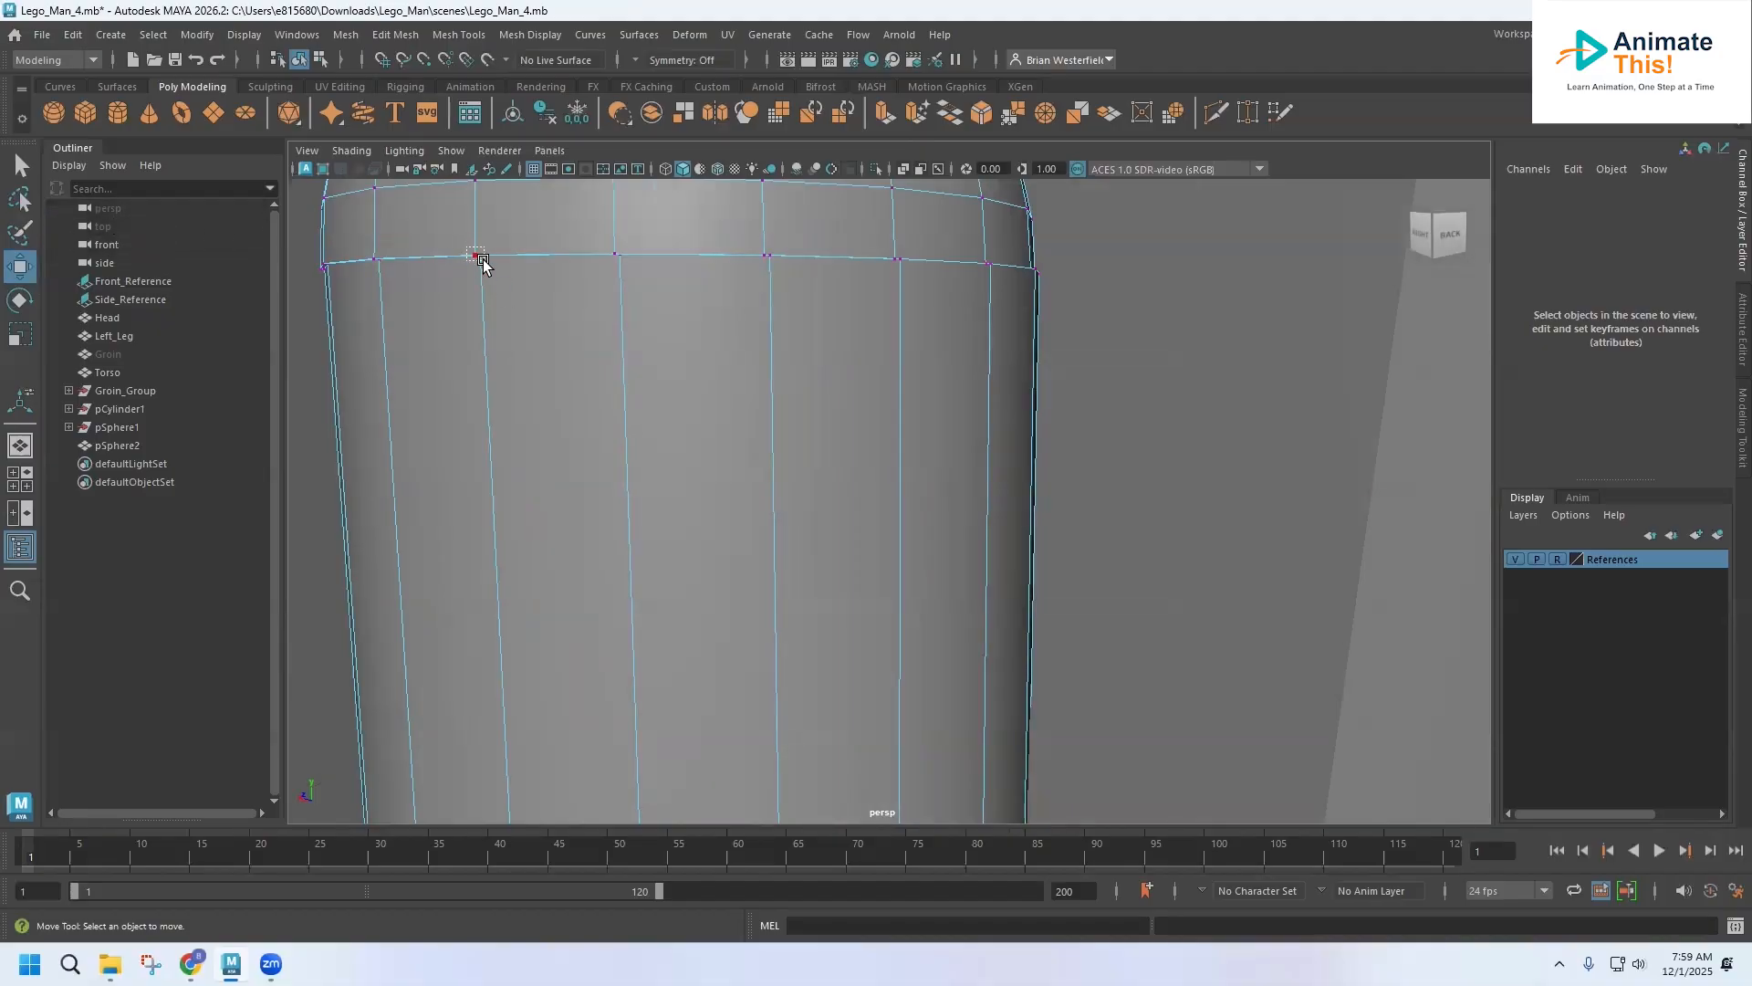
pyautogui.click(478, 257)
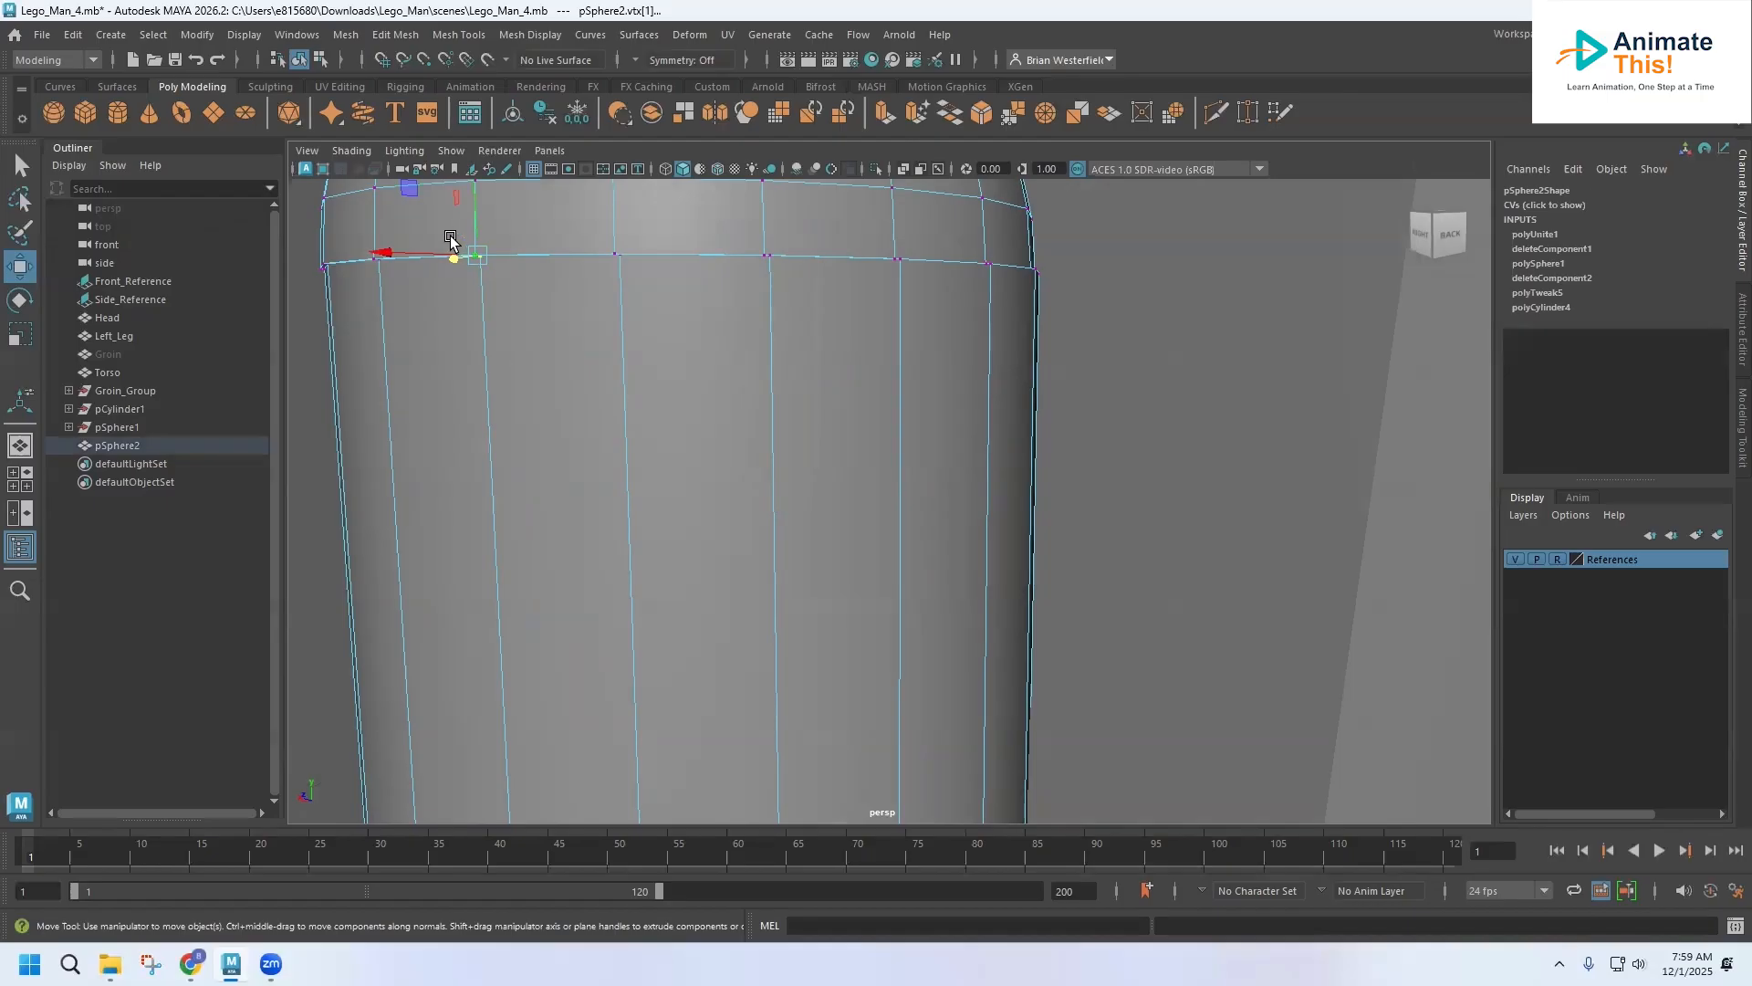
pyautogui.click(347, 39)
pyautogui.moveTo(388, 37)
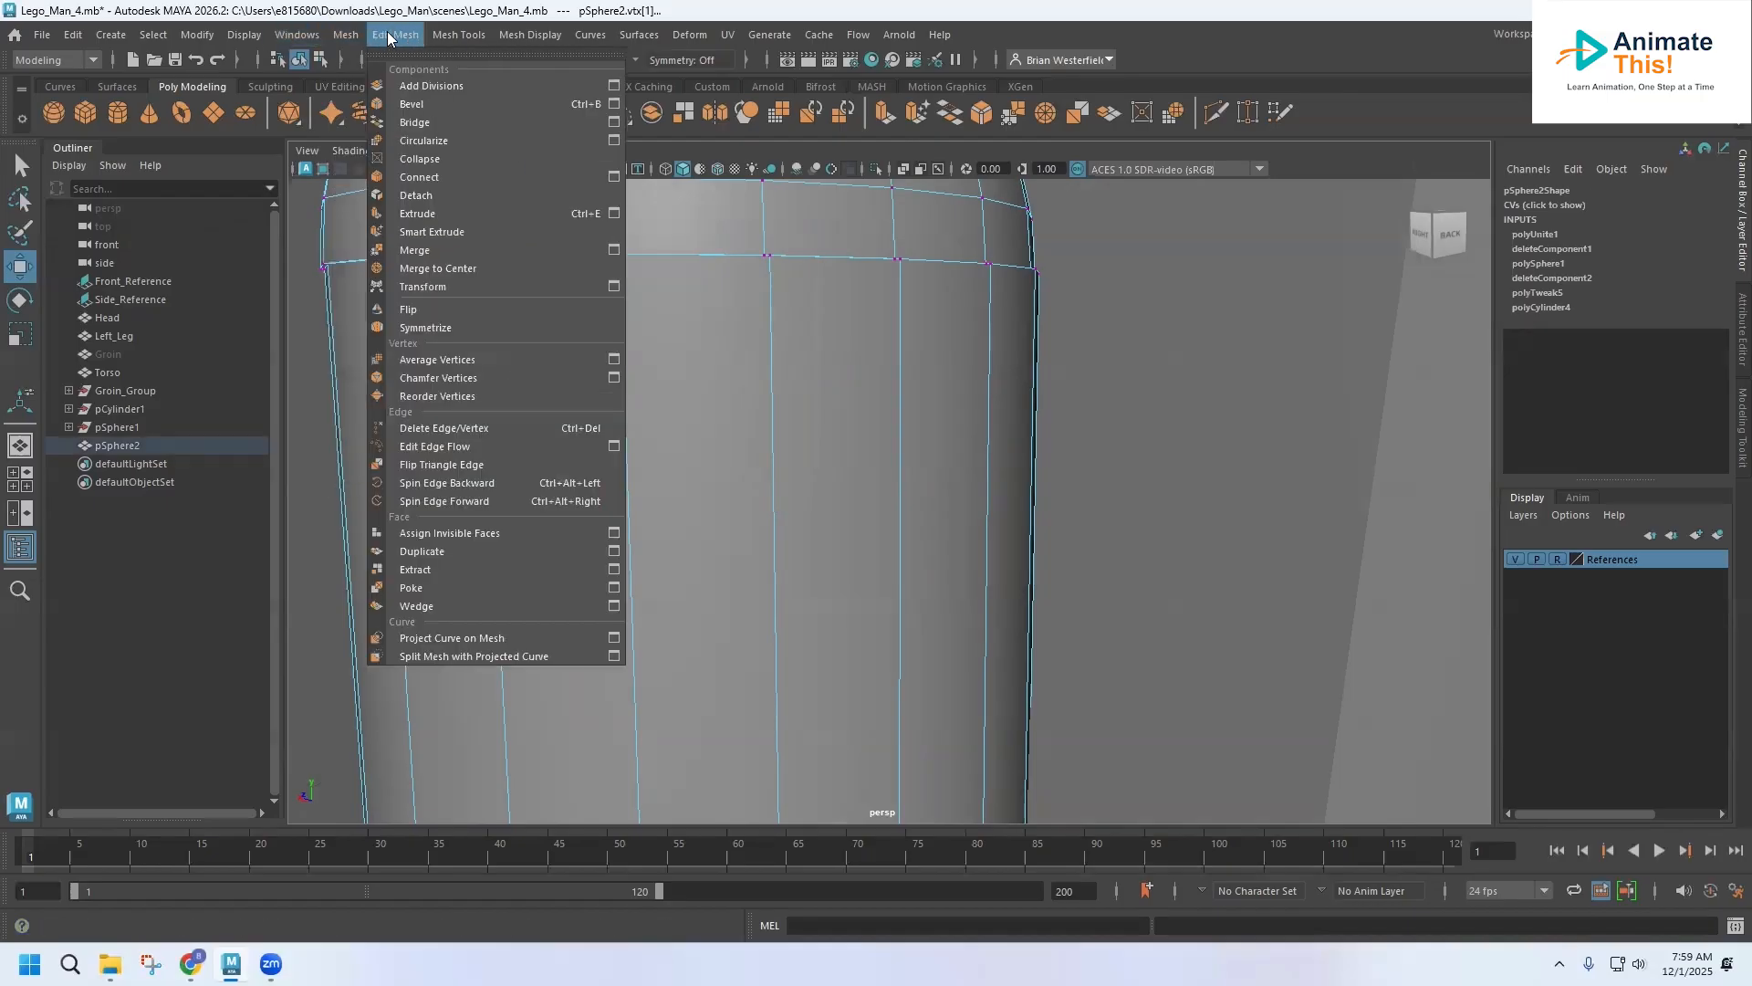
pyautogui.click(436, 271)
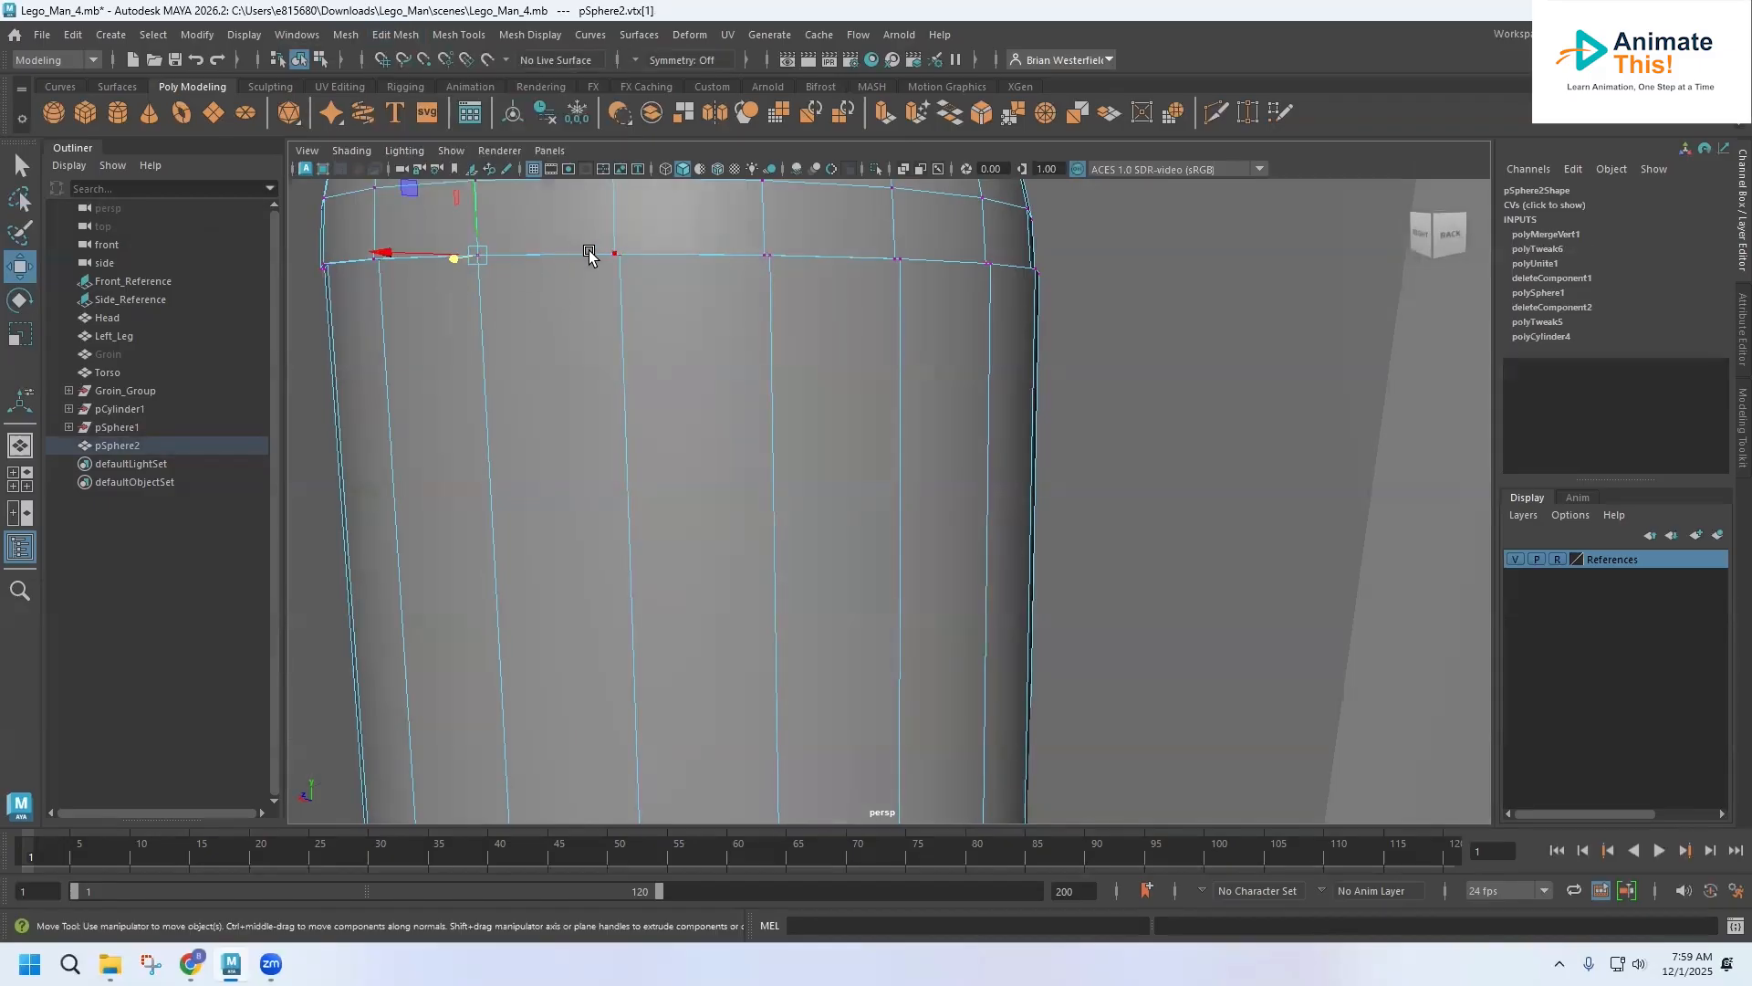
# Step: Merge the next two overlapping vertex pairs along the dome-cylinder seam, each to its own center
pyautogui.click(614, 254)
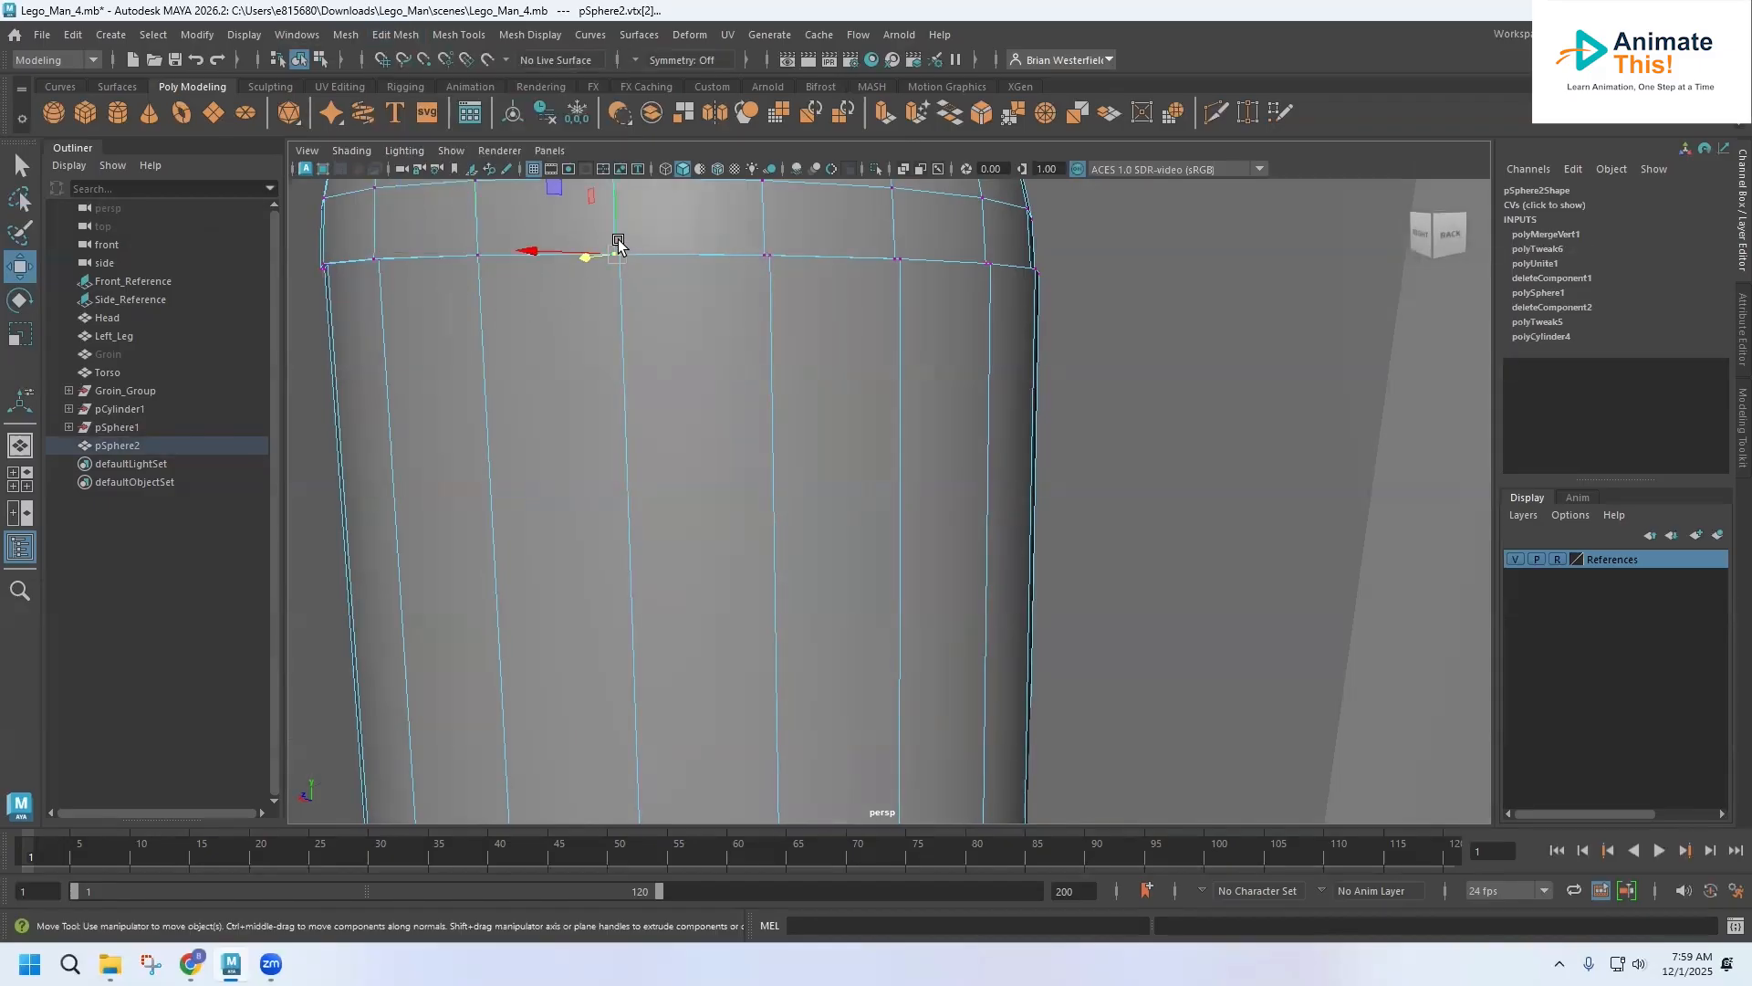
pyautogui.click(382, 39)
pyautogui.click(447, 269)
pyautogui.moveTo(761, 244); pyautogui.dragTo(787, 274)
pyautogui.click(395, 35)
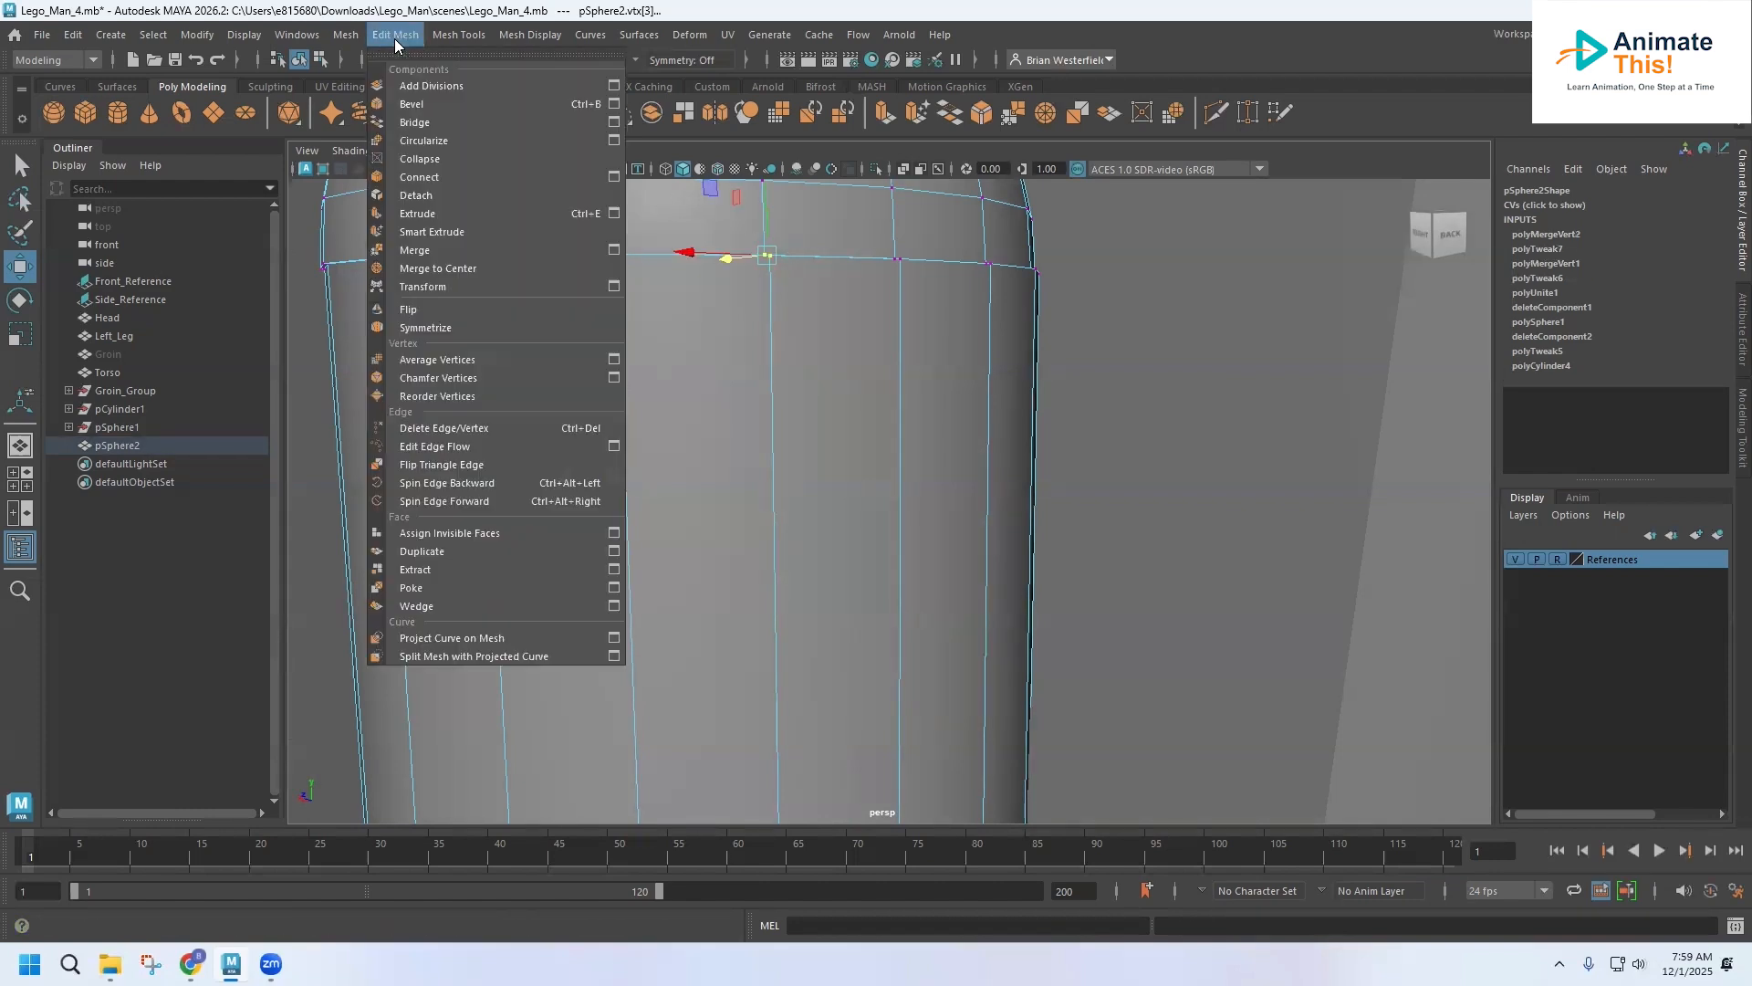
pyautogui.click(456, 265)
# Step: Continue around the back of the arm, merging two more pairs of seam vertices to their centers
pyautogui.keyDown('alt'); pyautogui.moveTo(782, 274); pyautogui.dragTo(509, 340); pyautogui.keyUp('alt')
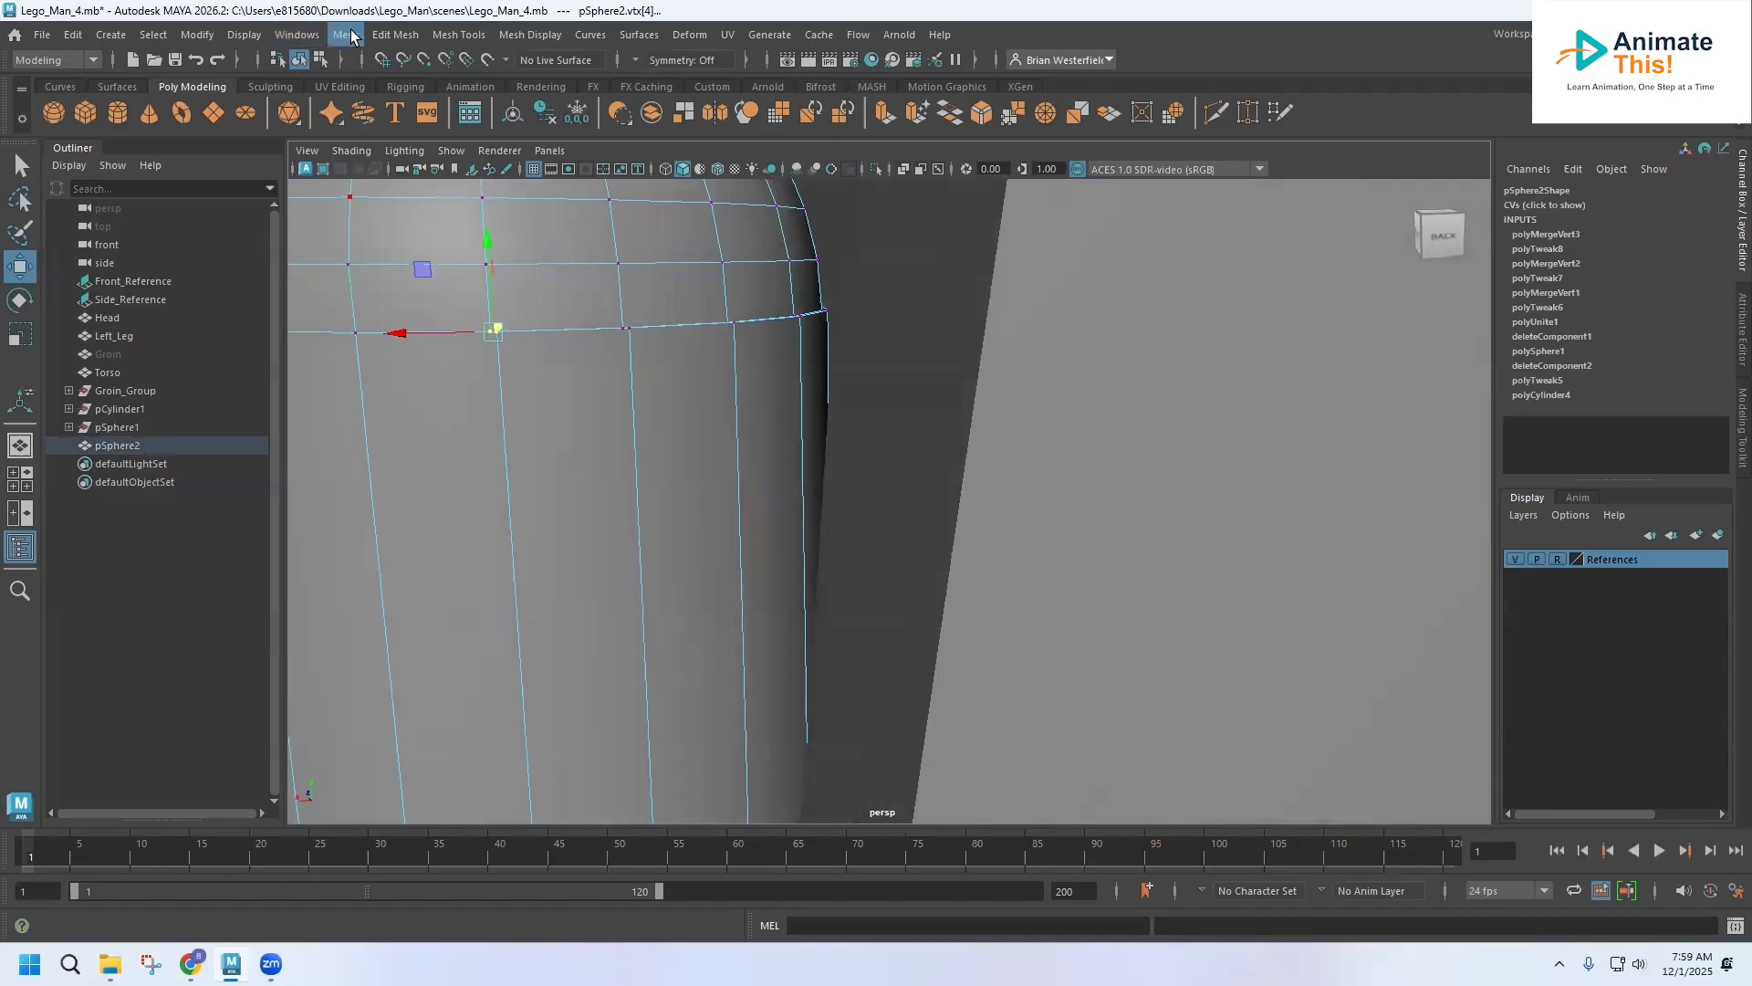
pyautogui.click(395, 35)
pyautogui.click(453, 268)
pyautogui.moveTo(601, 318); pyautogui.dragTo(657, 336)
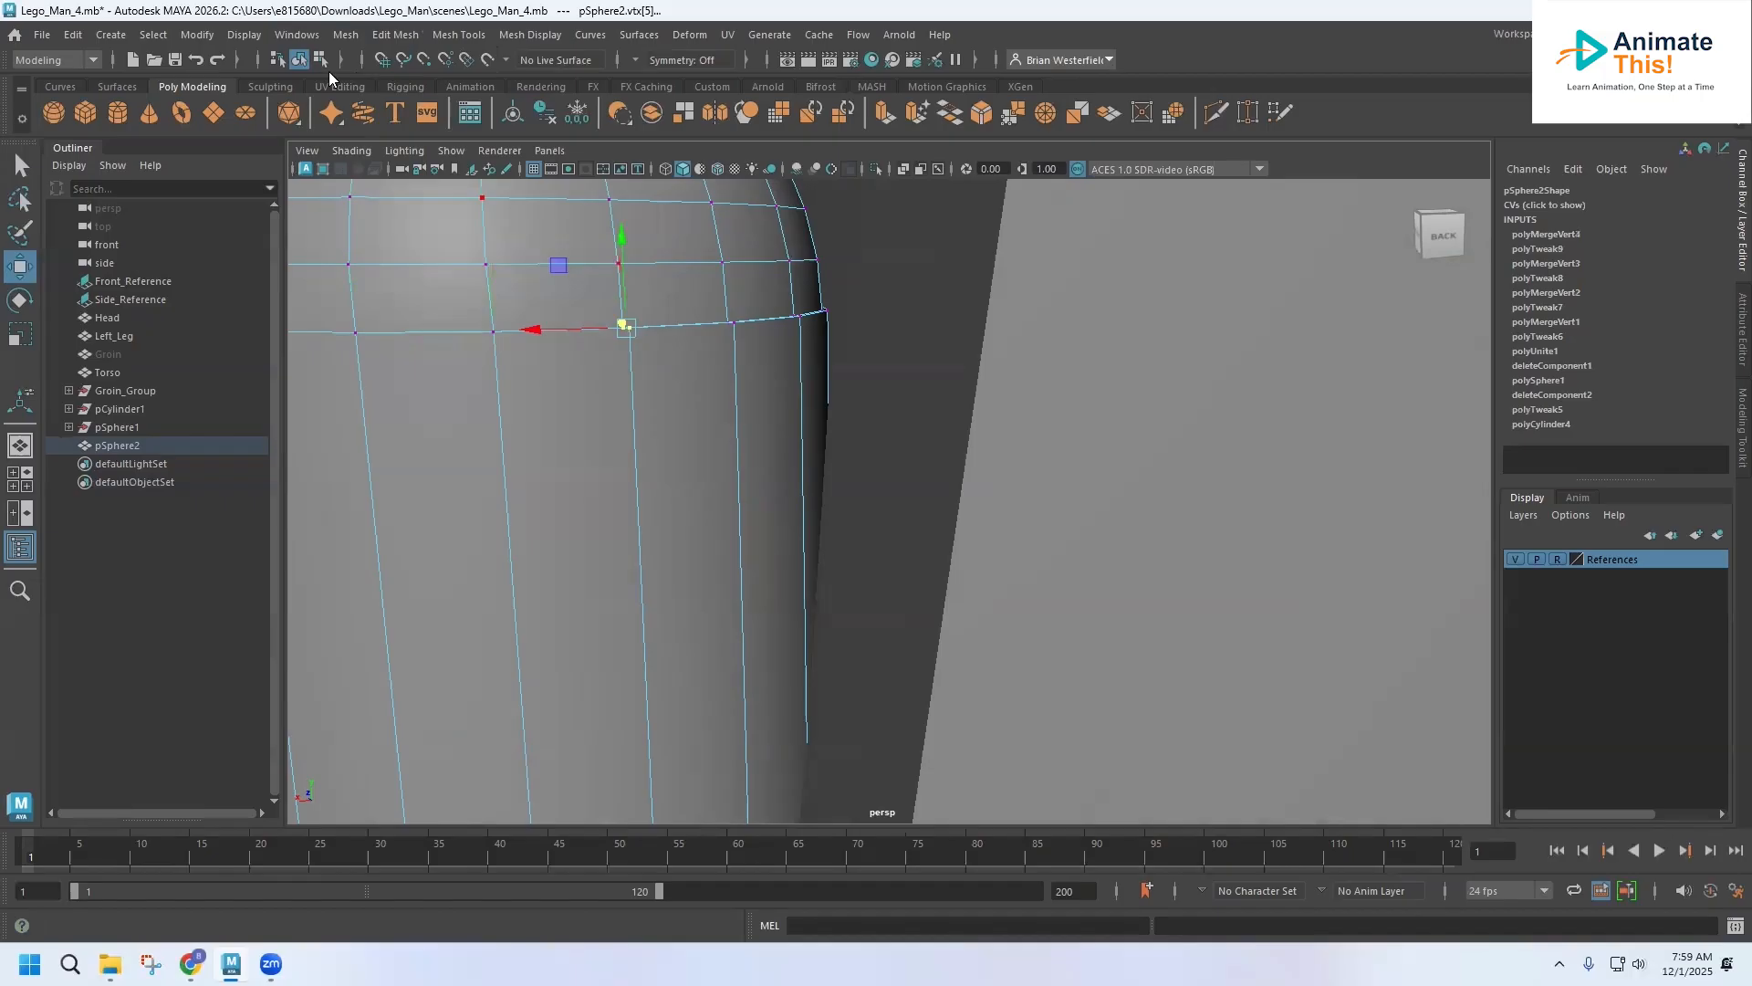
pyautogui.click(395, 35)
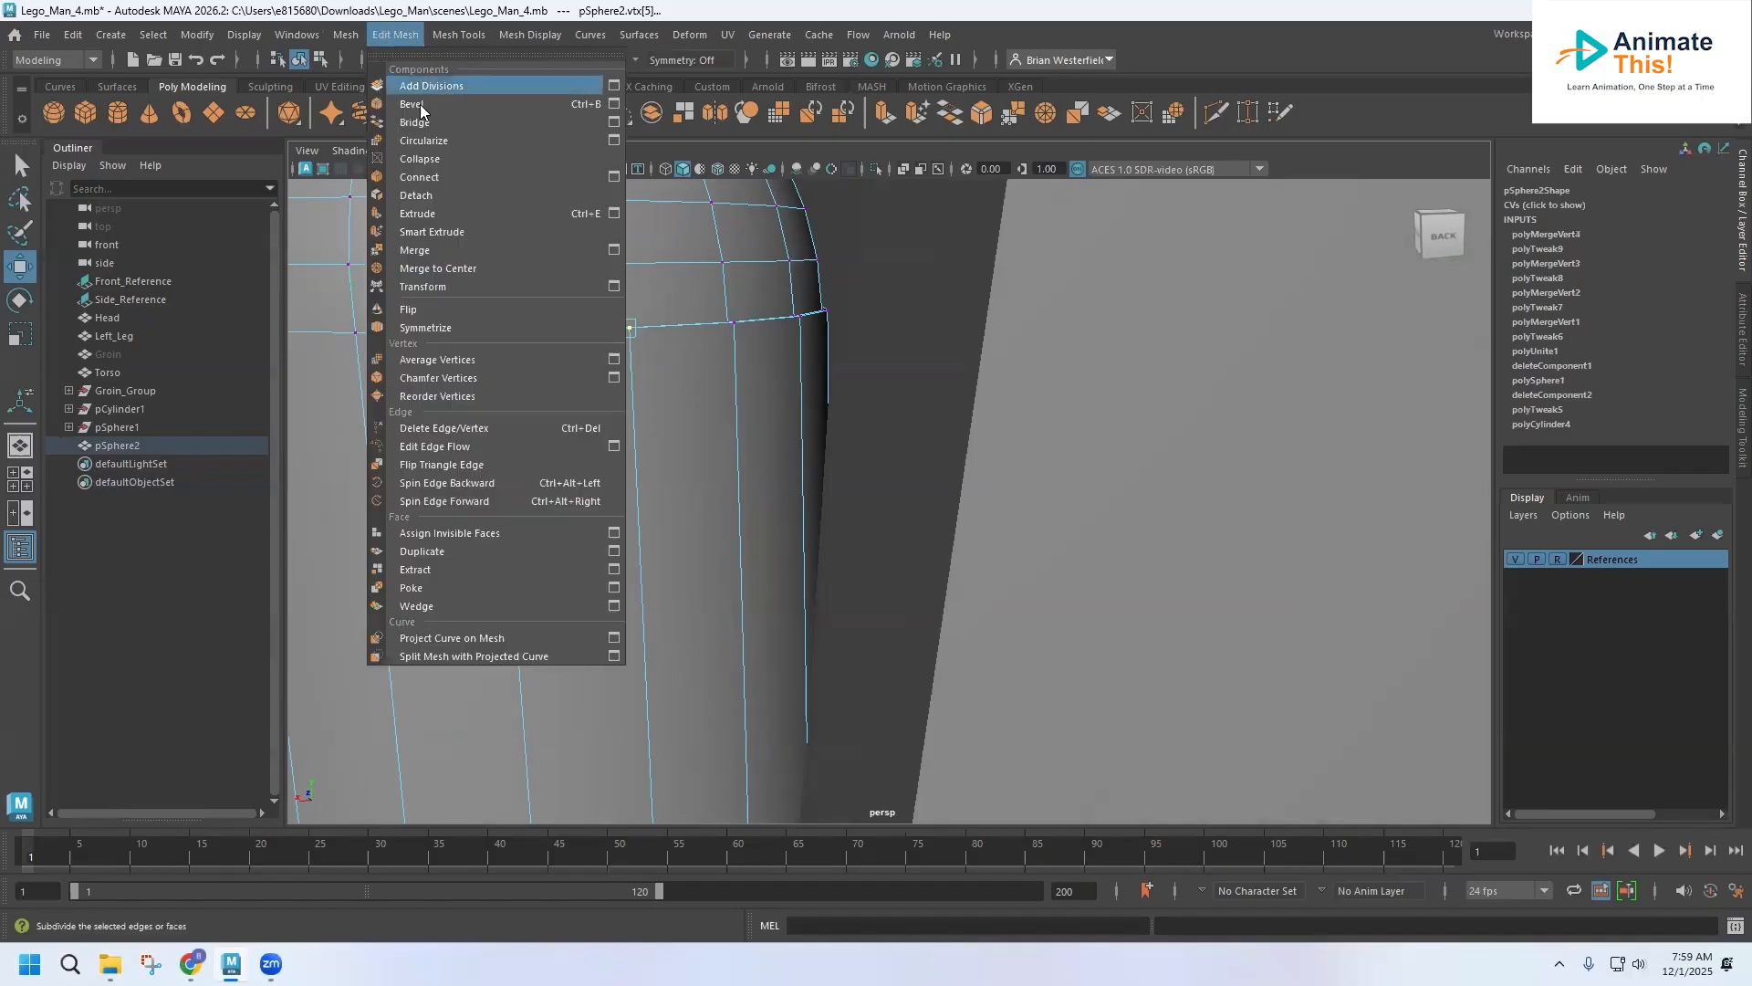
pyautogui.click(456, 269)
# Step: Merge to center the last two seam vertex pairs reachable on the back before the torso-facing side
pyautogui.moveTo(711, 309); pyautogui.dragTo(753, 335)
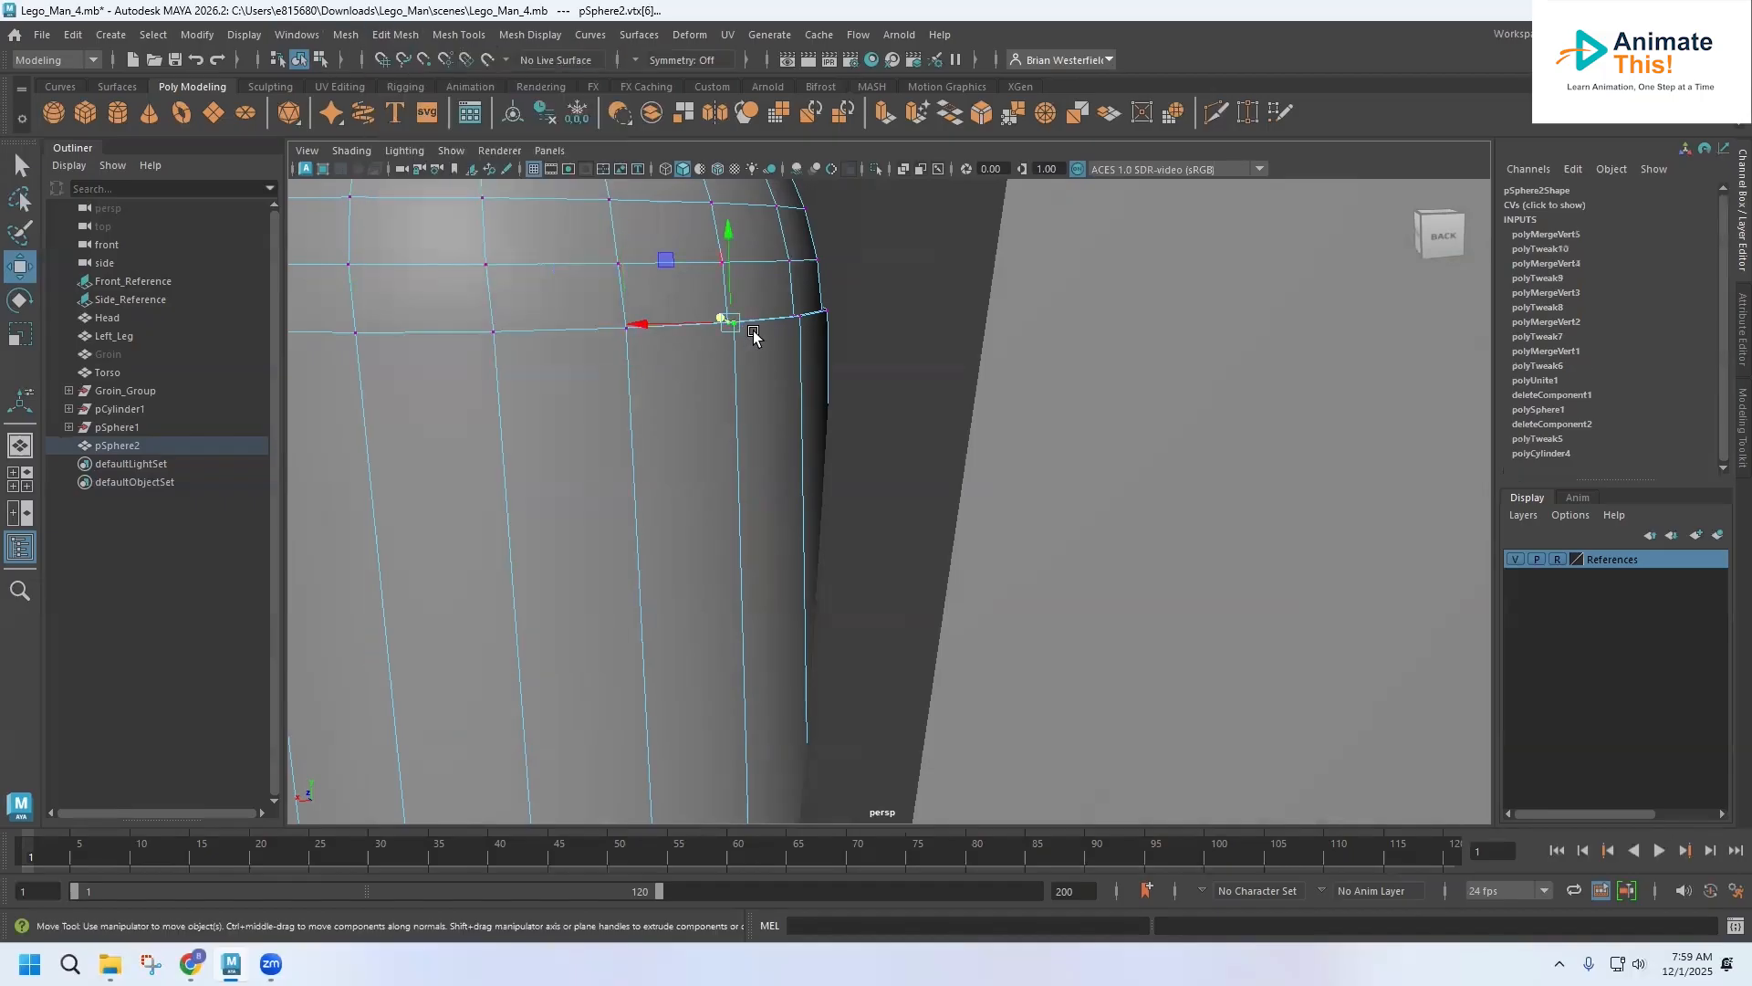
pyautogui.click(395, 35)
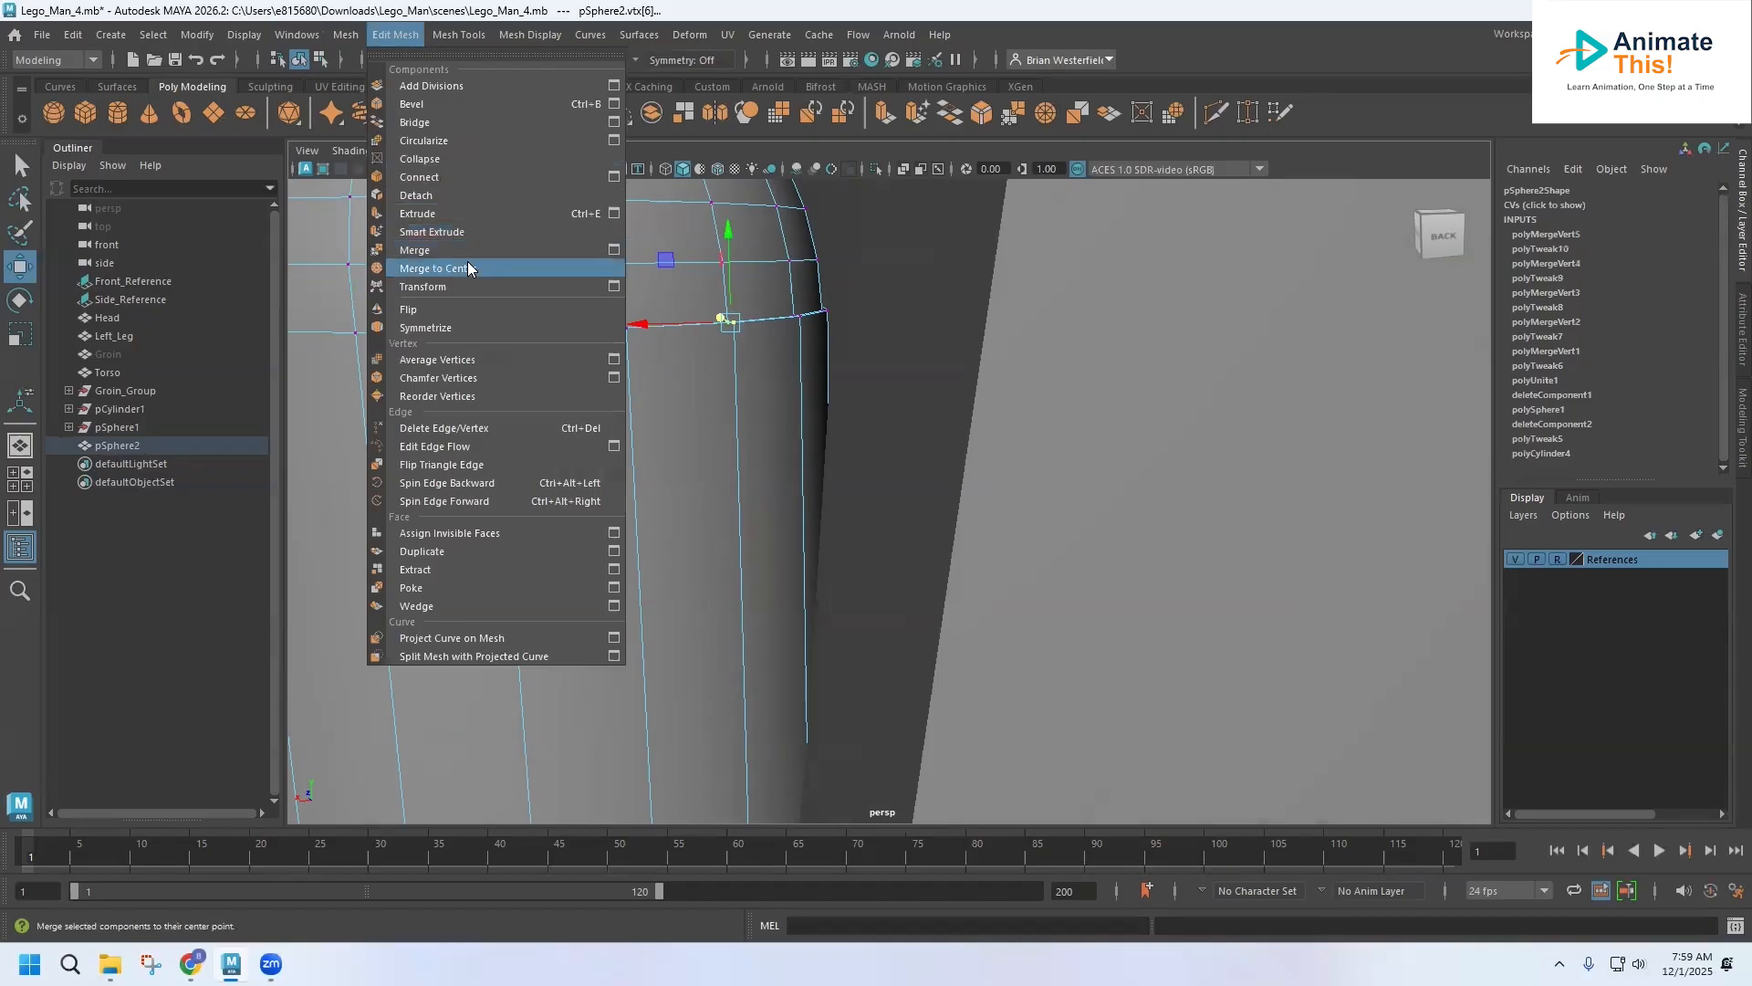
pyautogui.click(467, 261)
pyautogui.moveTo(725, 351)
pyautogui.keyDown('alt'); pyautogui.mouseDown()
pyautogui.moveTo(754, 469)
pyautogui.moveTo(915, 392)
pyautogui.moveTo(982, 388)
pyautogui.moveTo(732, 383)
pyautogui.mouseUp(); pyautogui.keyUp('alt')
pyautogui.scroll(3, 766, 421)
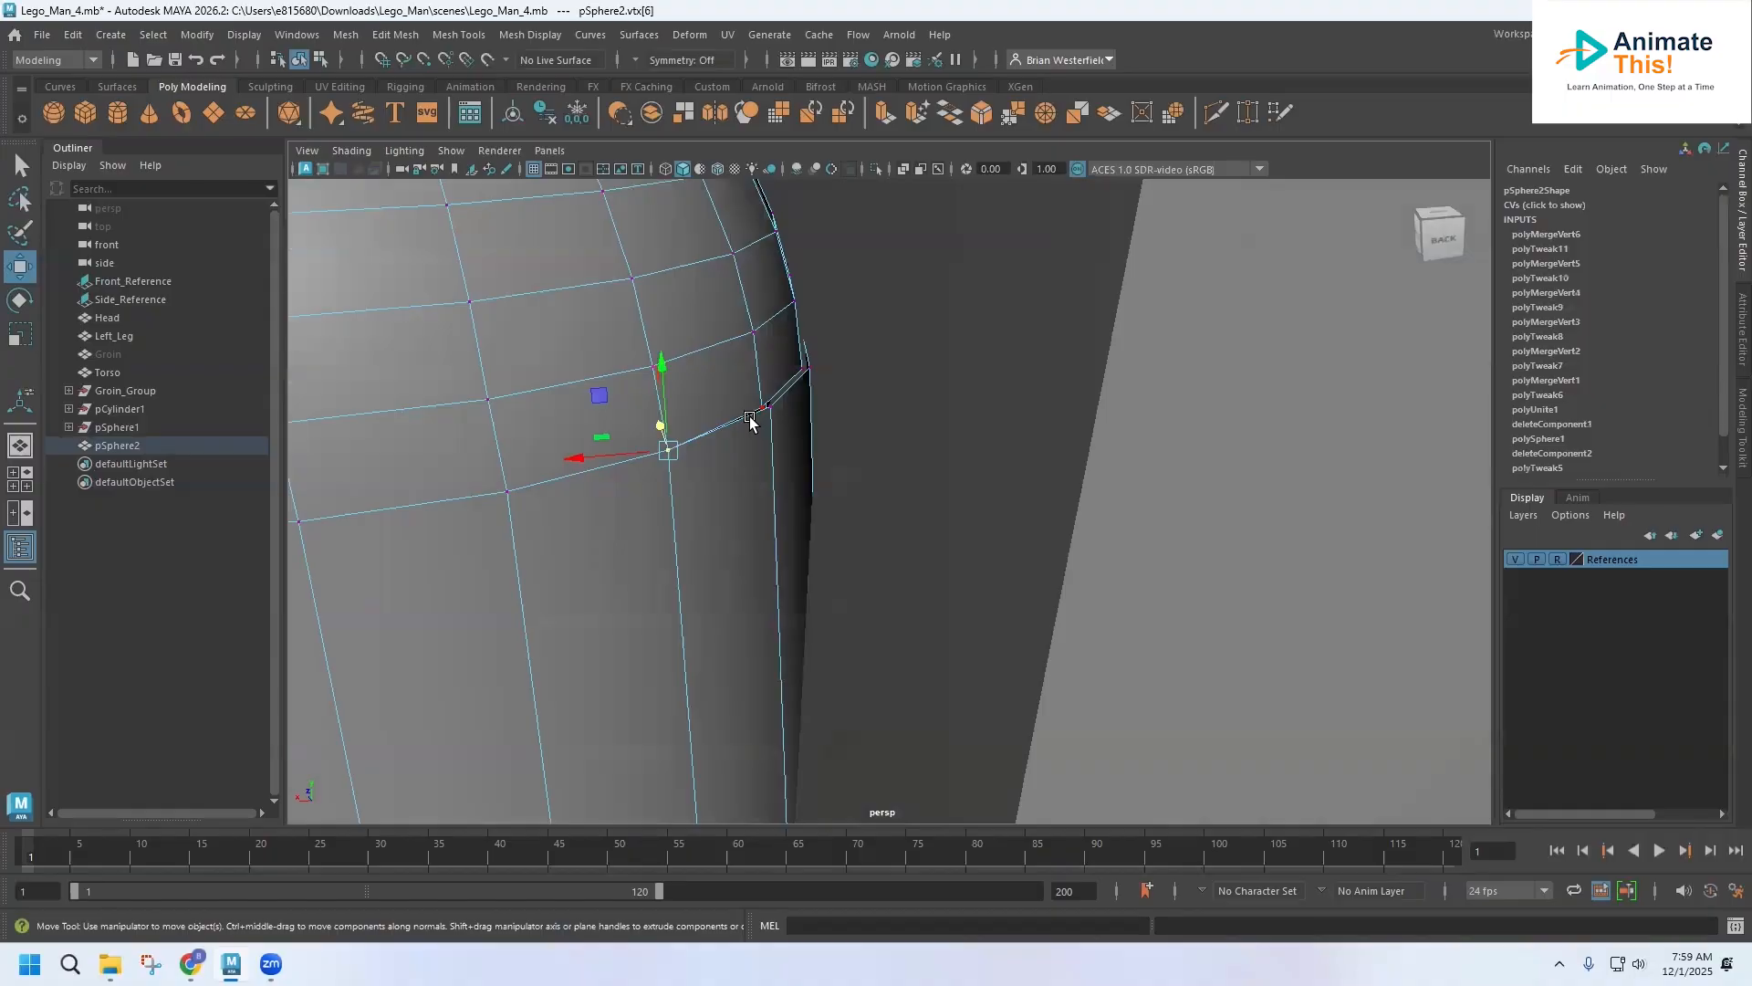
pyautogui.moveTo(761, 394); pyautogui.dragTo(780, 420)
pyautogui.click(382, 38)
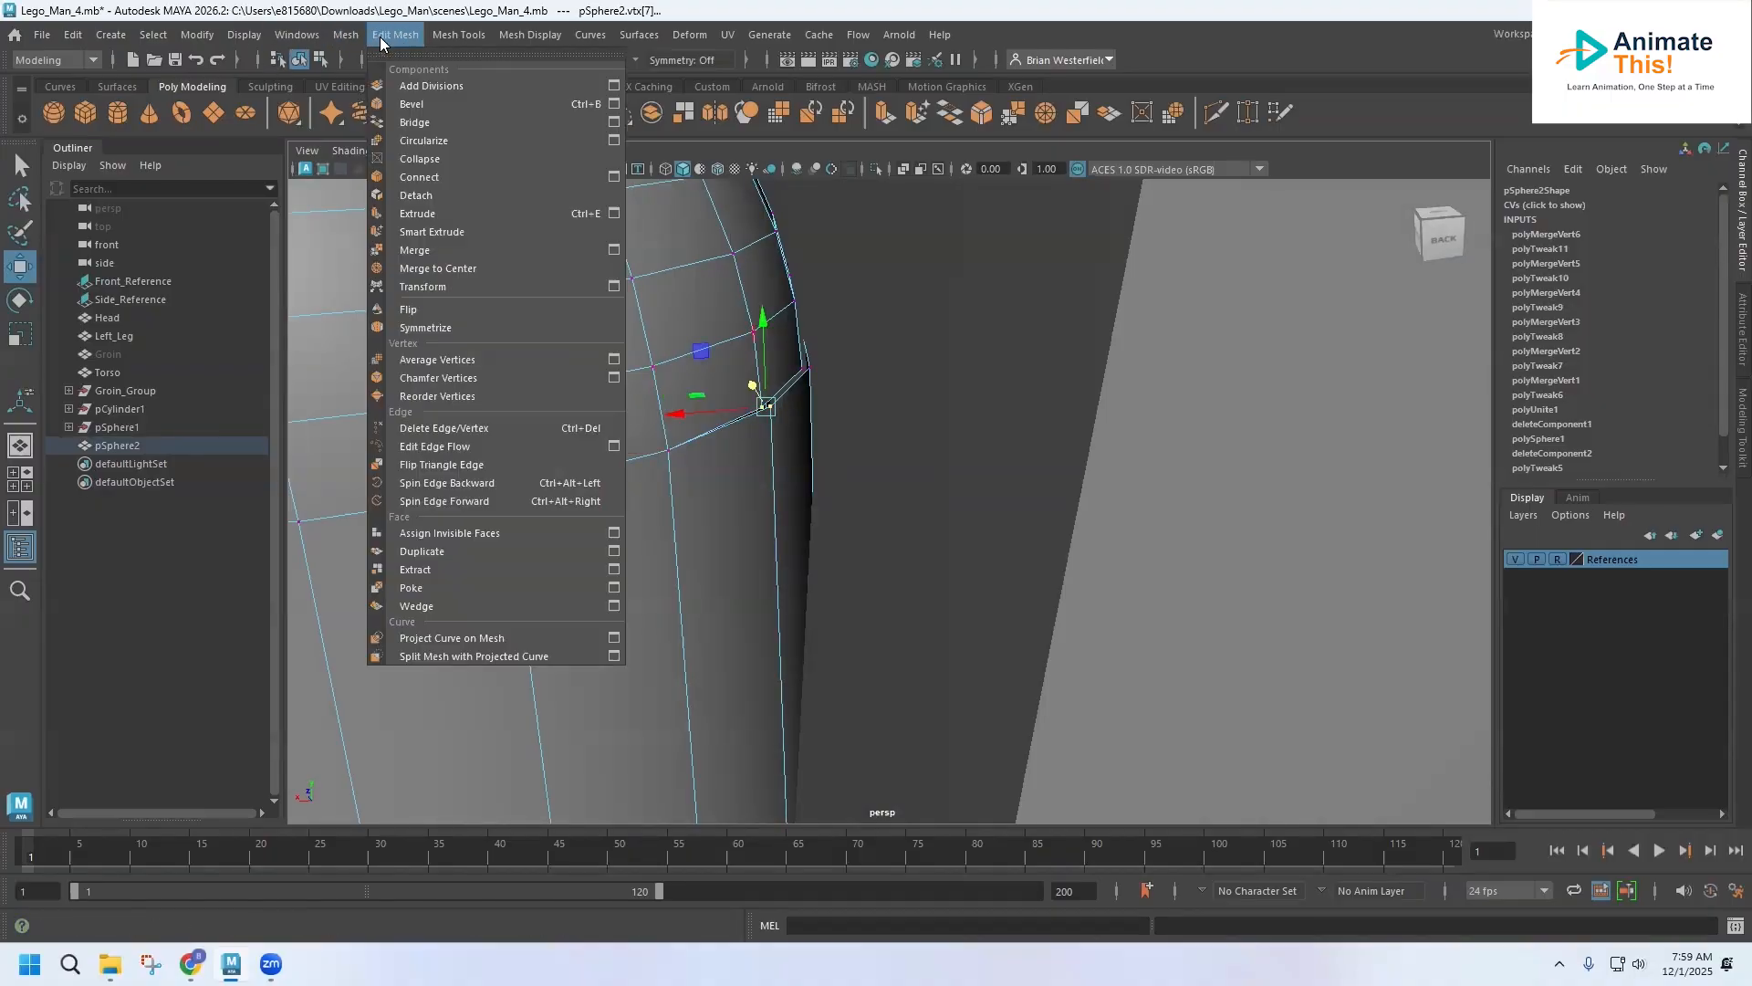
pyautogui.click(458, 268)
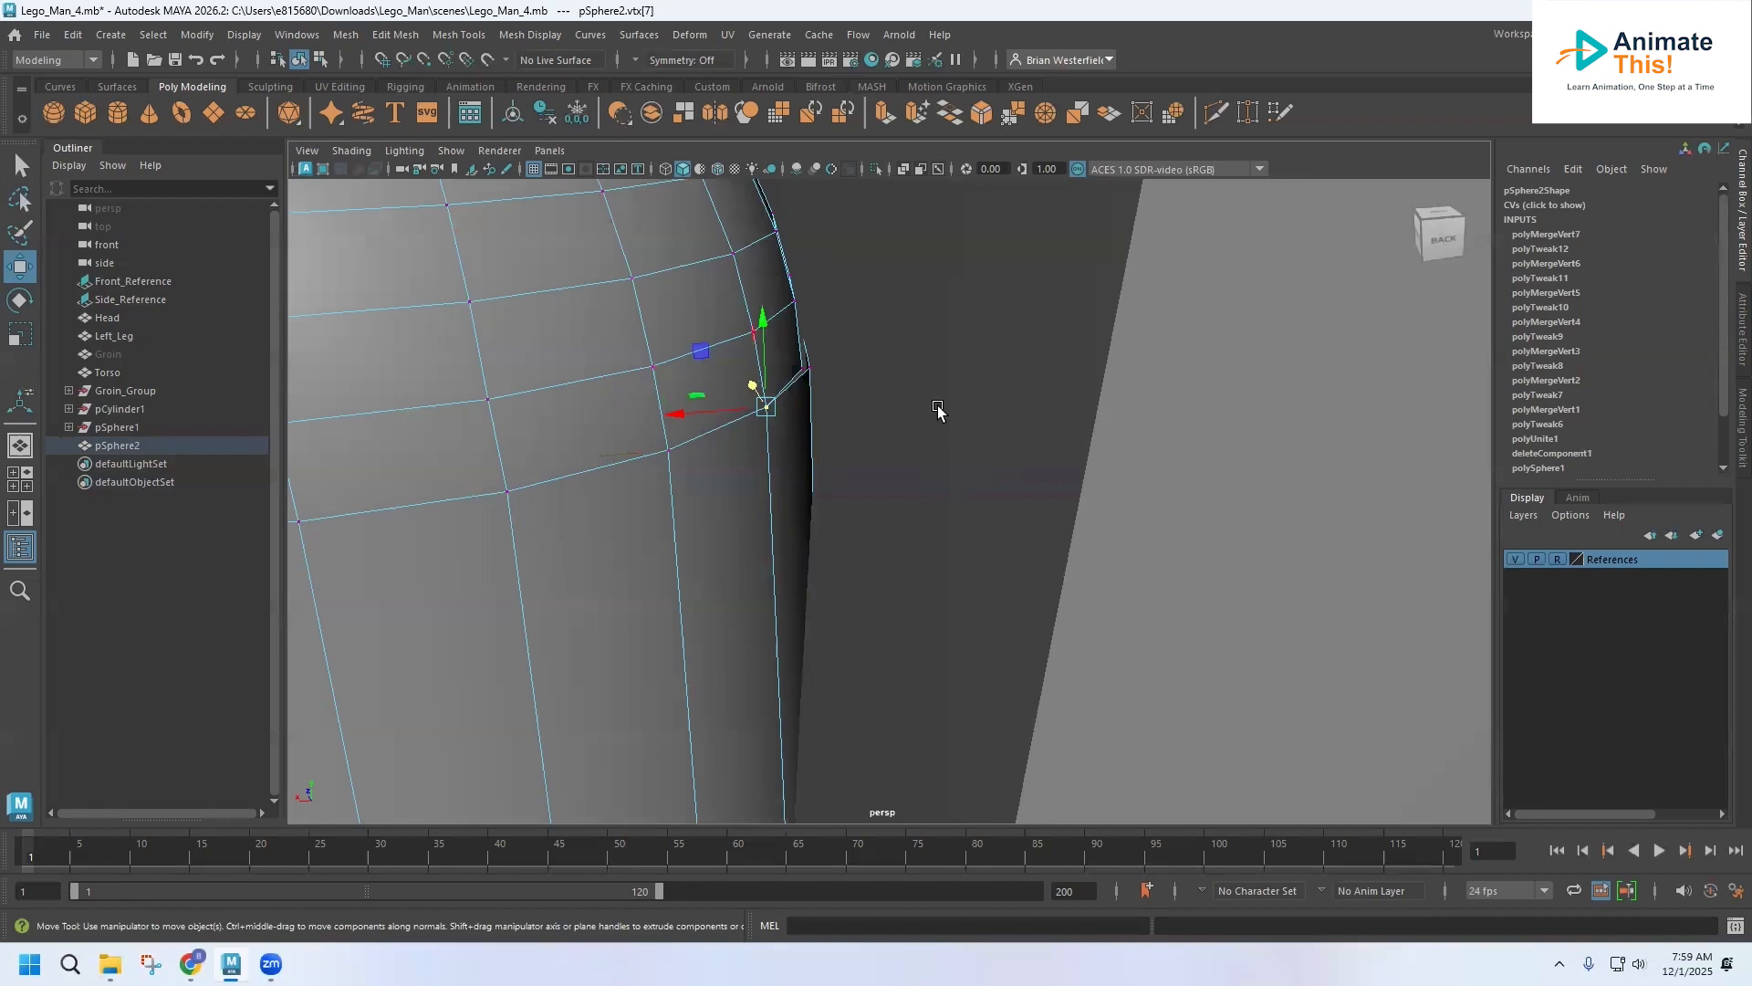
# Step: Return the arm to object mode and hide the Torso to expose the unmerged seam on the arm's inner side
pyautogui.moveTo(669, 332); pyautogui.dragTo(741, 308, button='right')
pyautogui.click(986, 327)
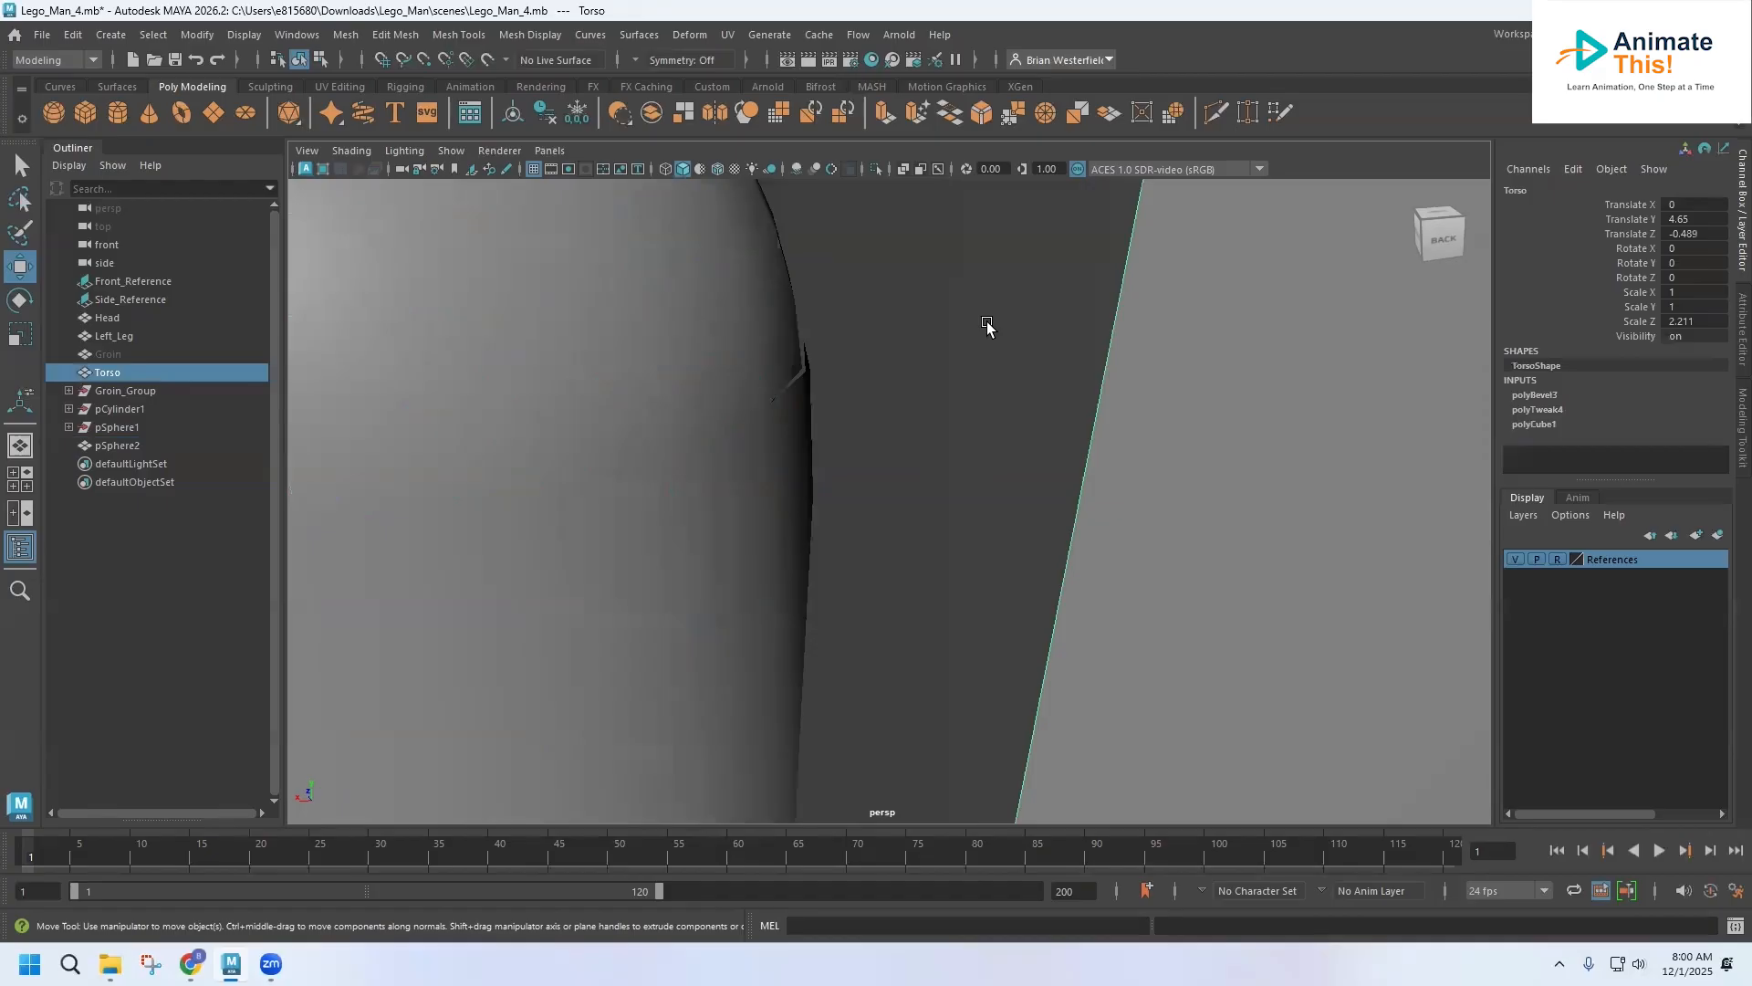
pyautogui.hotkey('ctrl', 'h')
pyautogui.keyDown('alt'); pyautogui.moveTo(934, 330); pyautogui.dragTo(567, 290); pyautogui.keyUp('alt')
pyautogui.keyDown('alt'); pyautogui.moveTo(566, 289); pyautogui.dragTo(775, 411, button='middle'); pyautogui.keyUp('alt')
pyautogui.keyDown('alt'); pyautogui.moveTo(775, 411); pyautogui.dragTo(618, 361); pyautogui.keyUp('alt')
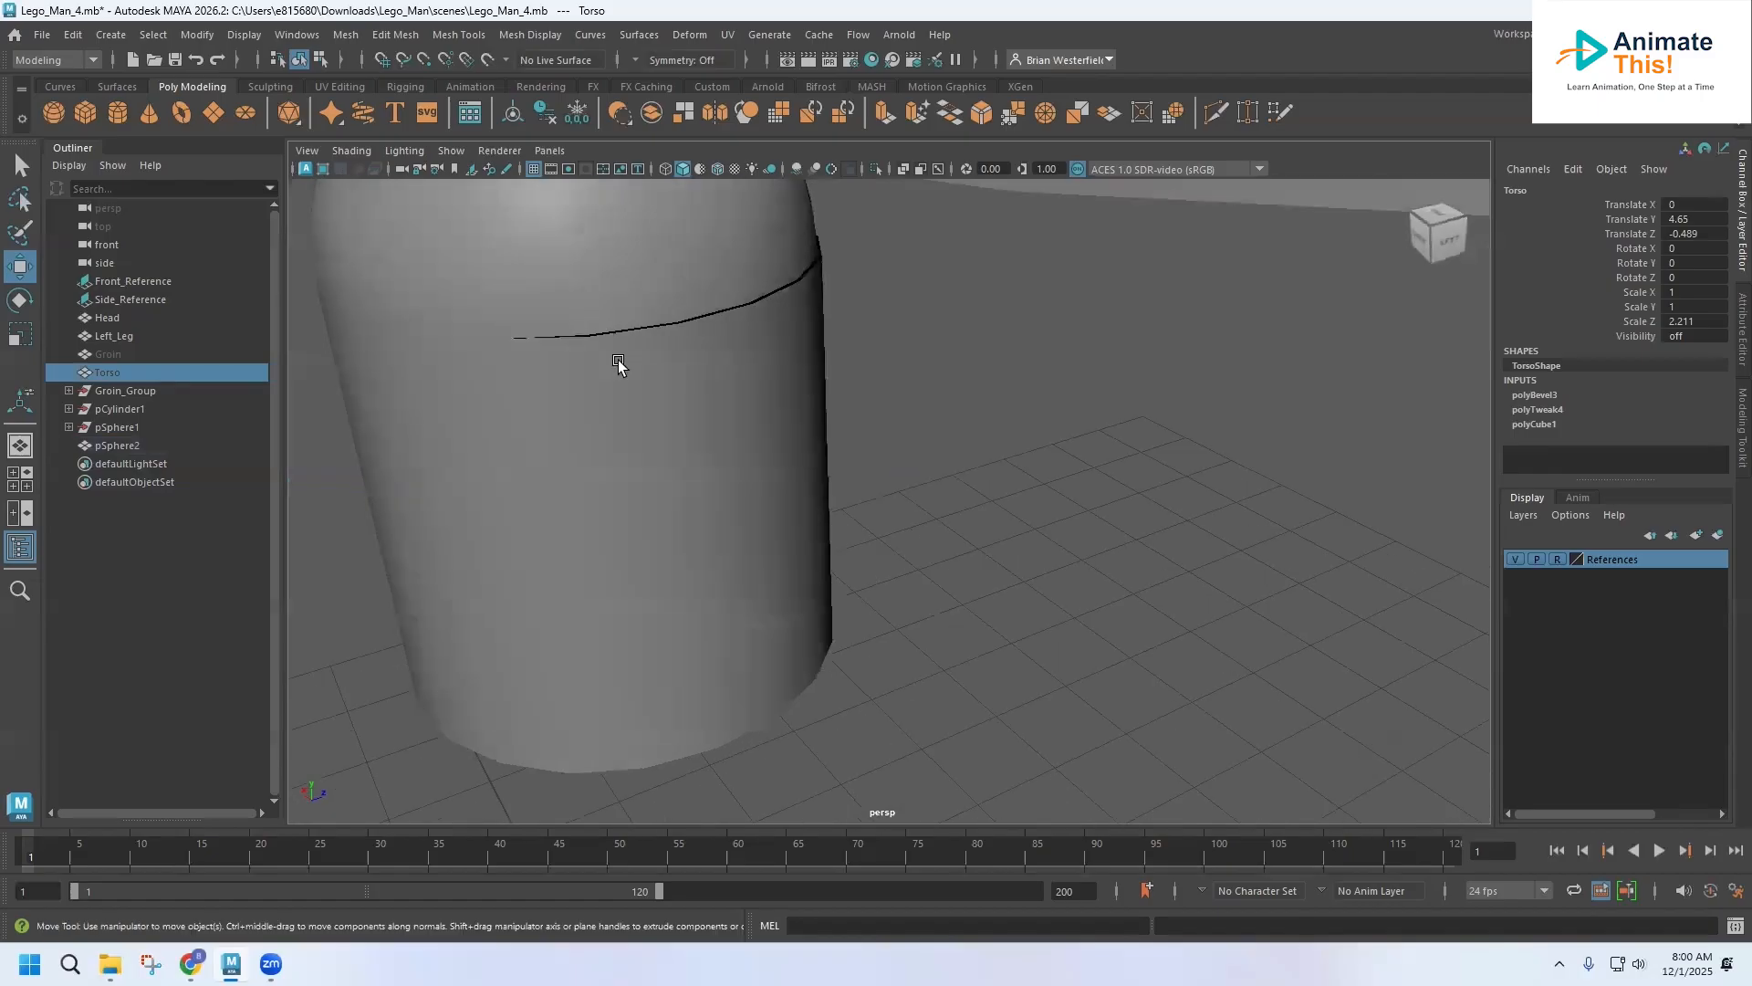
pyautogui.scroll(3, 617, 360)
# Step: Put the arm back in vertex mode and merge the first two vertex pairs where the inner seam gap begins
pyautogui.moveTo(575, 354); pyautogui.dragTo(548, 388, button='right')
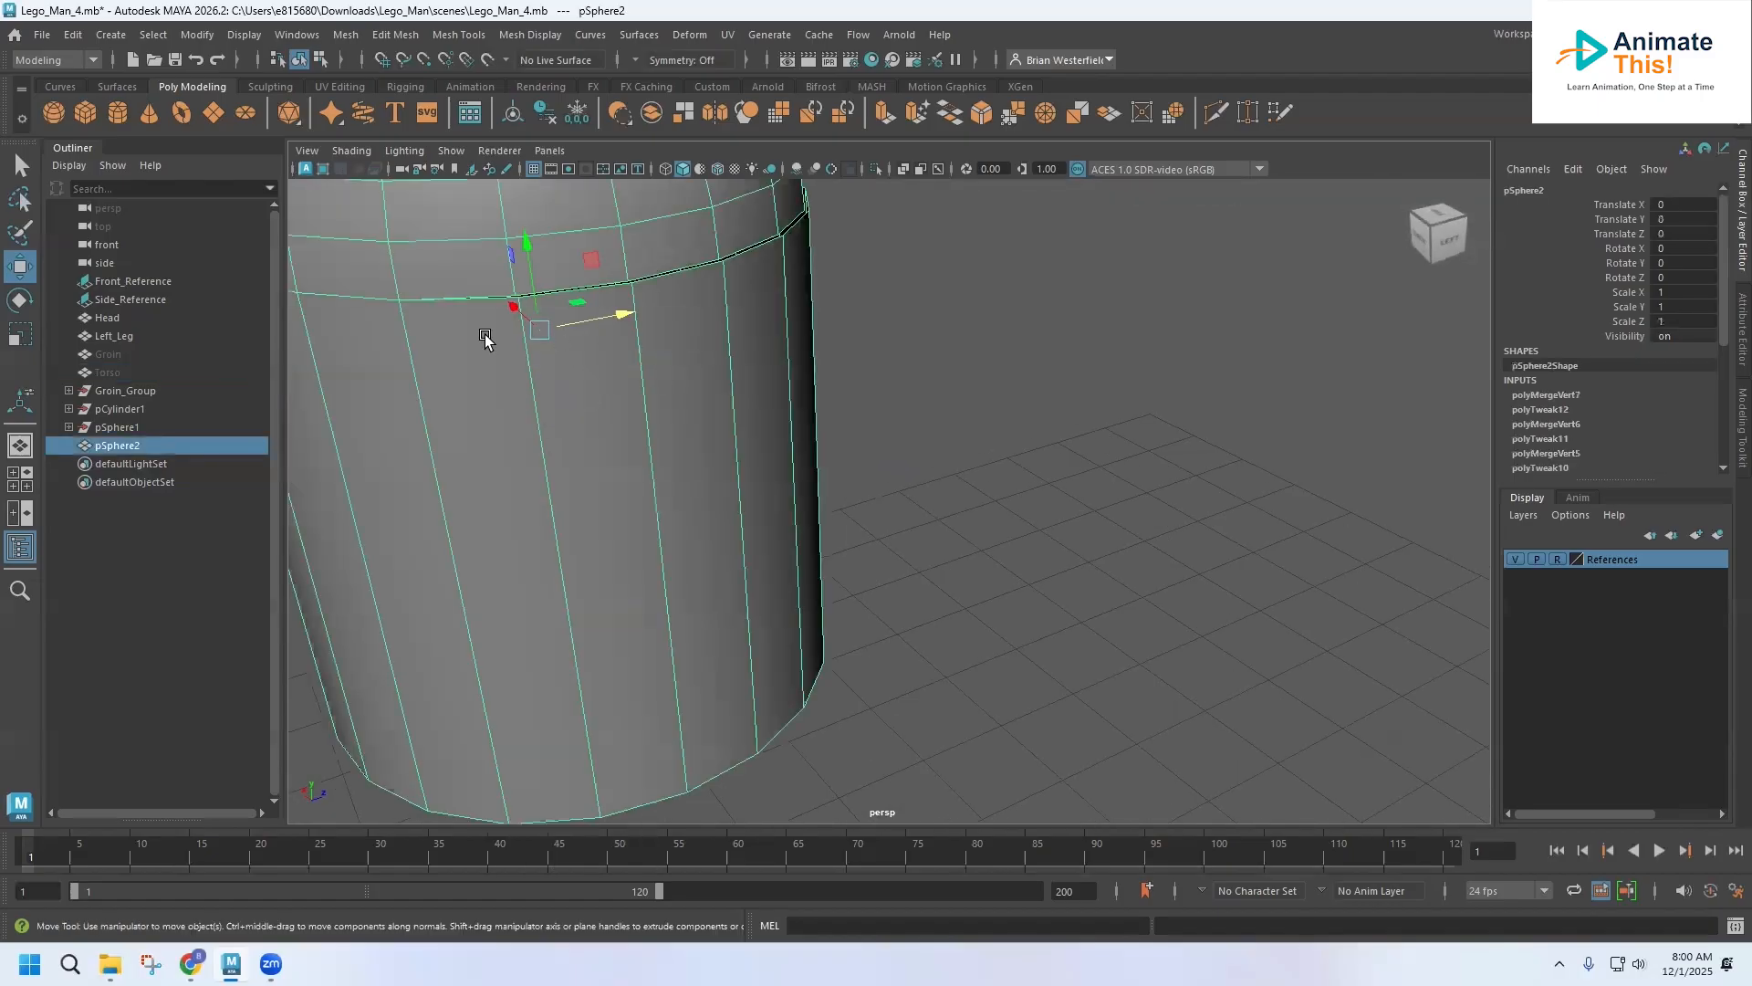
pyautogui.click(516, 296)
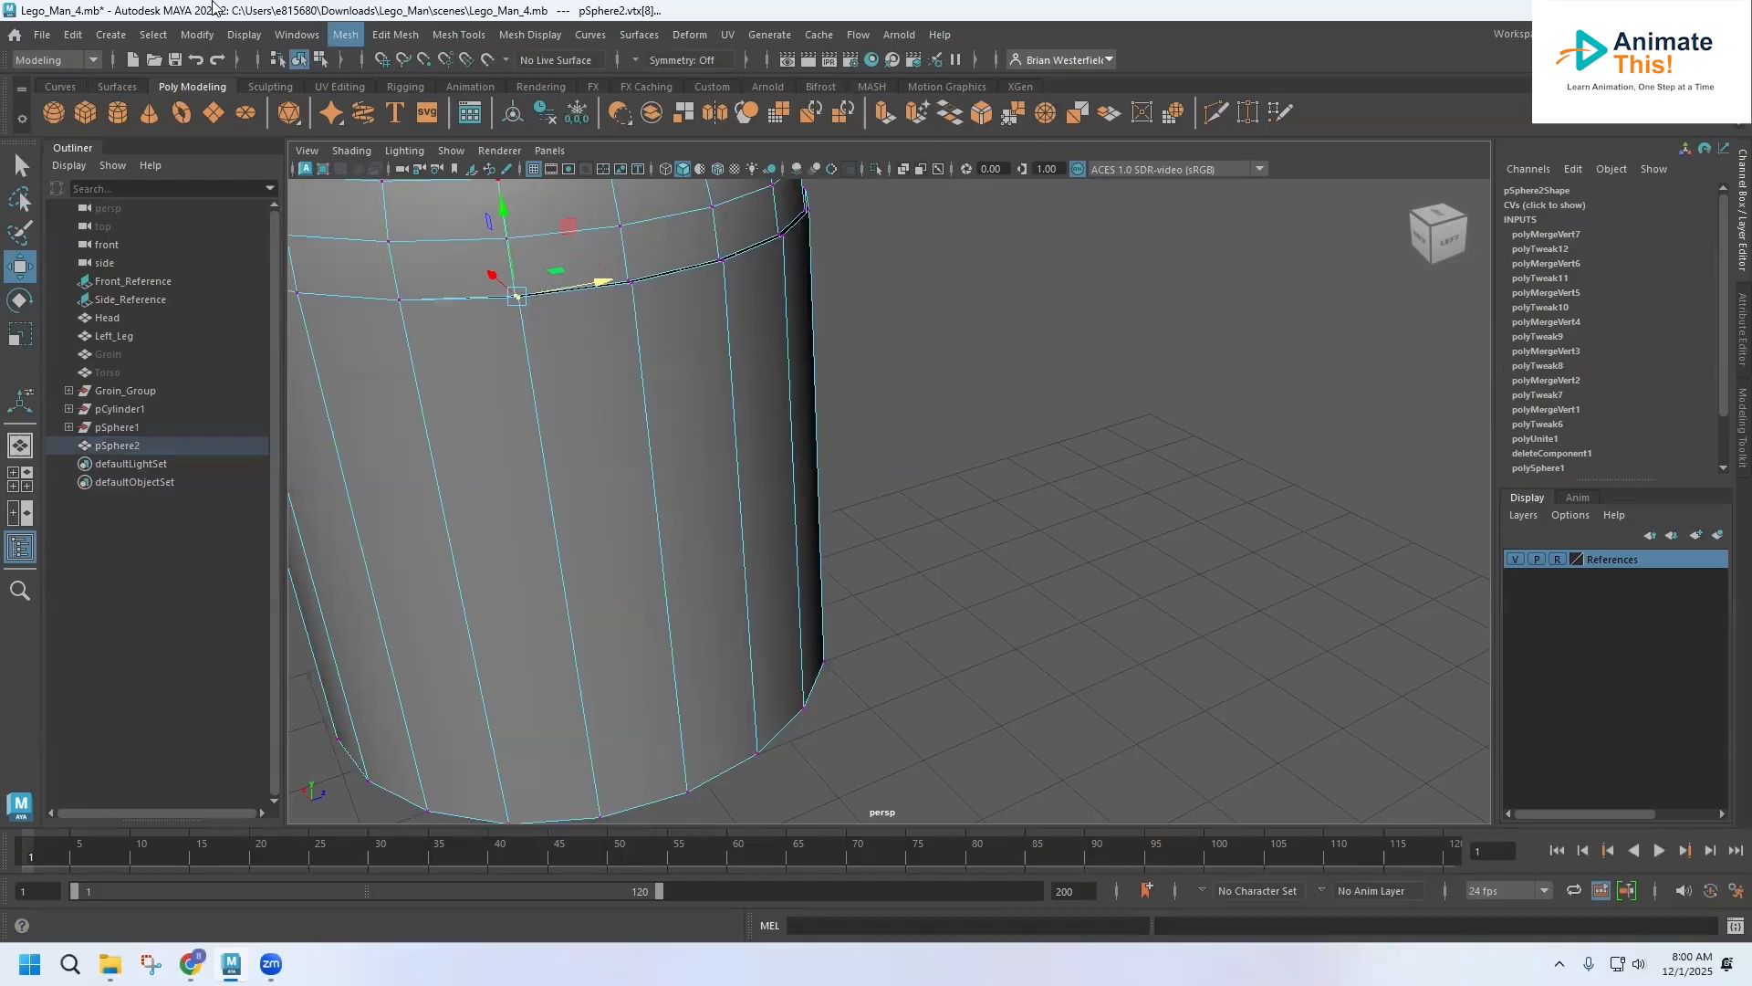
pyautogui.click(298, 35)
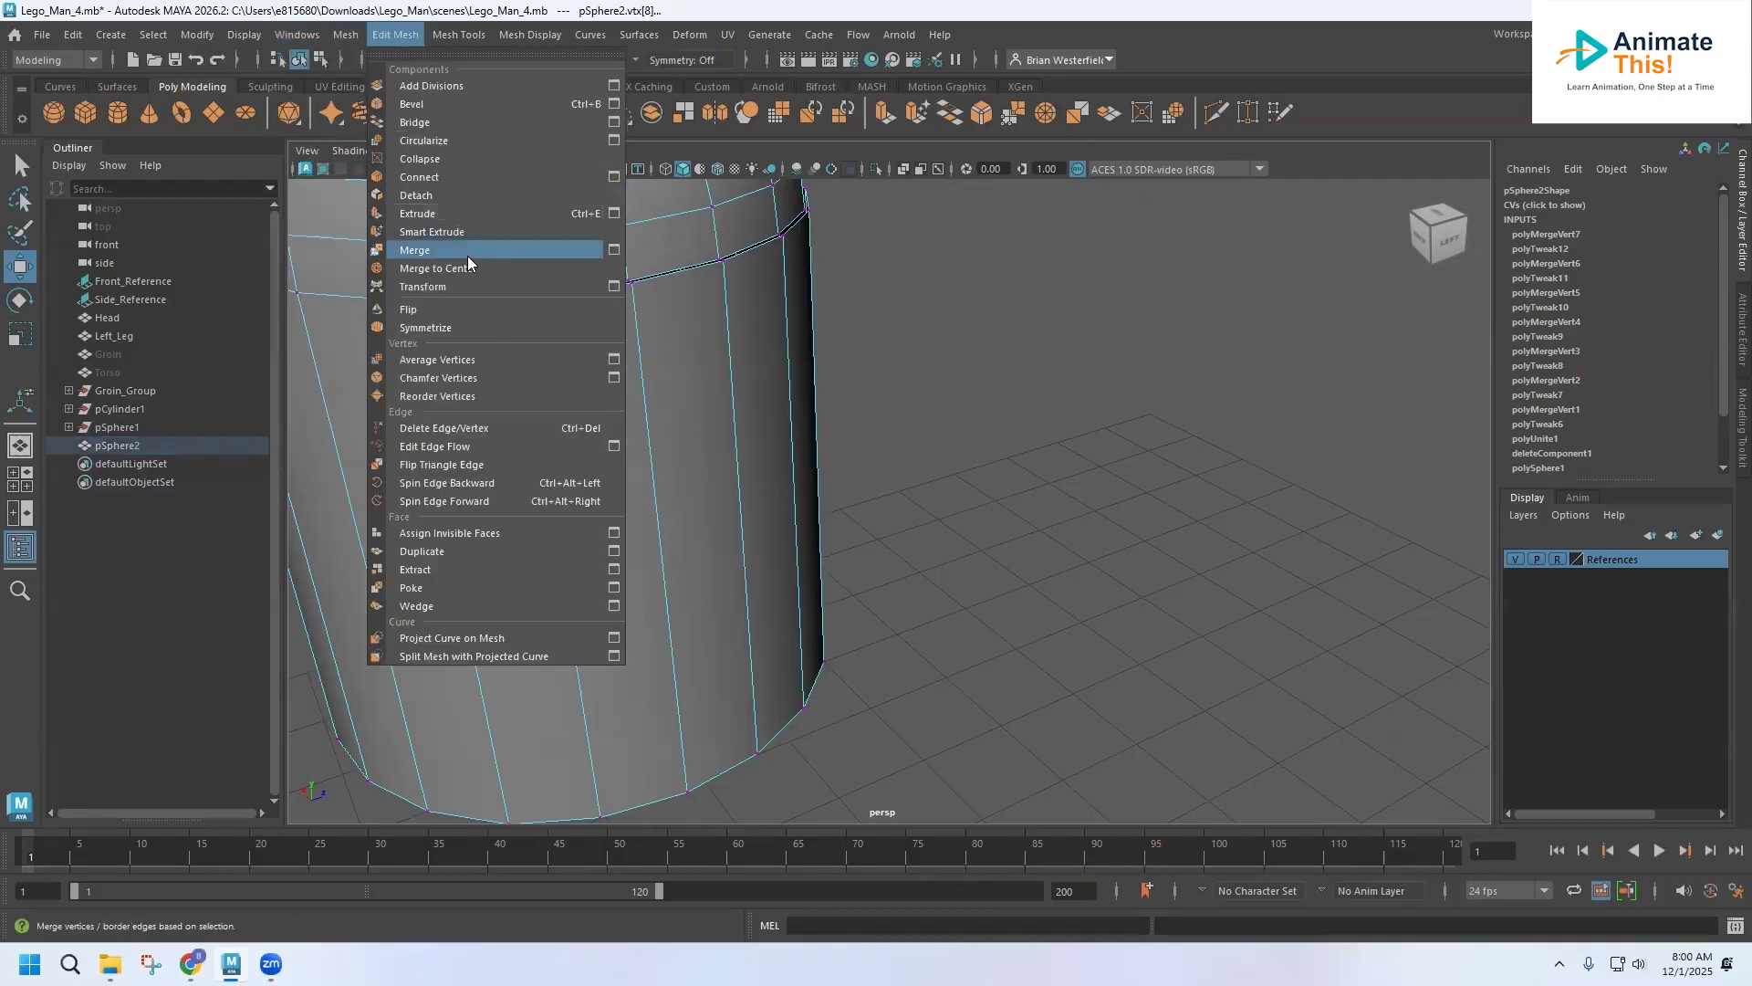
pyautogui.click(529, 249)
pyautogui.click(630, 281)
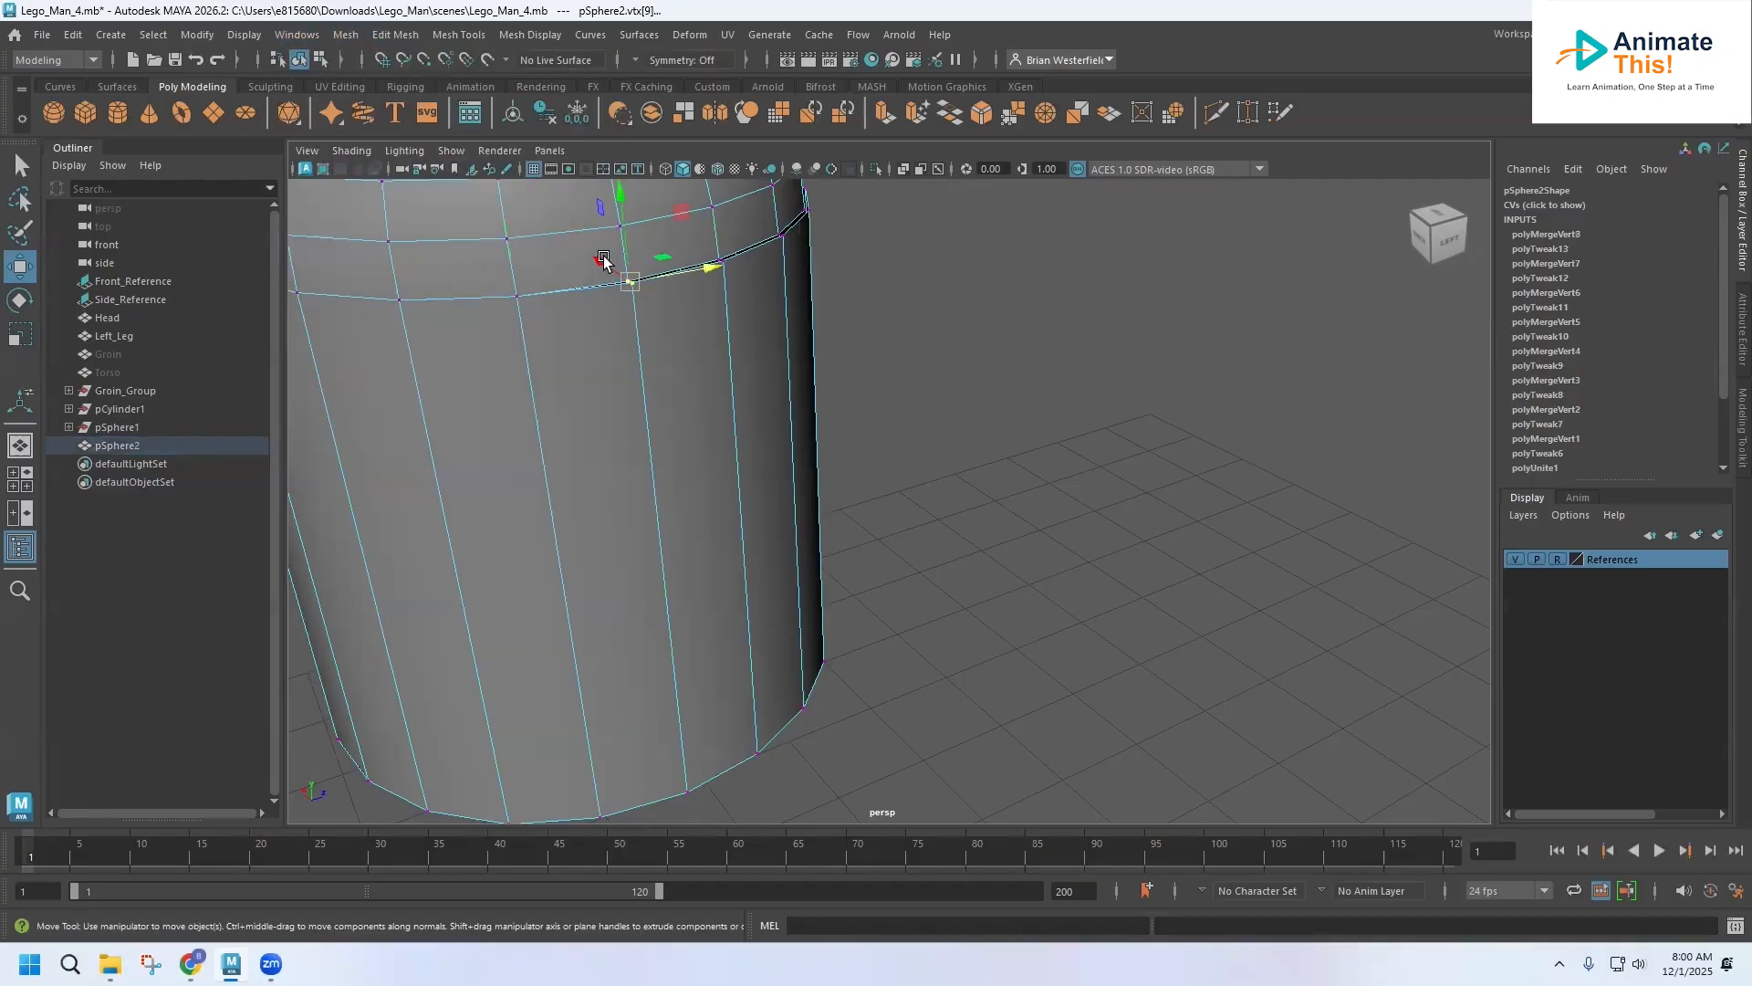
pyautogui.click(396, 35)
pyautogui.click(484, 262)
# Step: Merge the following two pairs of seam vertices on the arm's inner side to their centers
pyautogui.moveTo(732, 247); pyautogui.dragTo(711, 274)
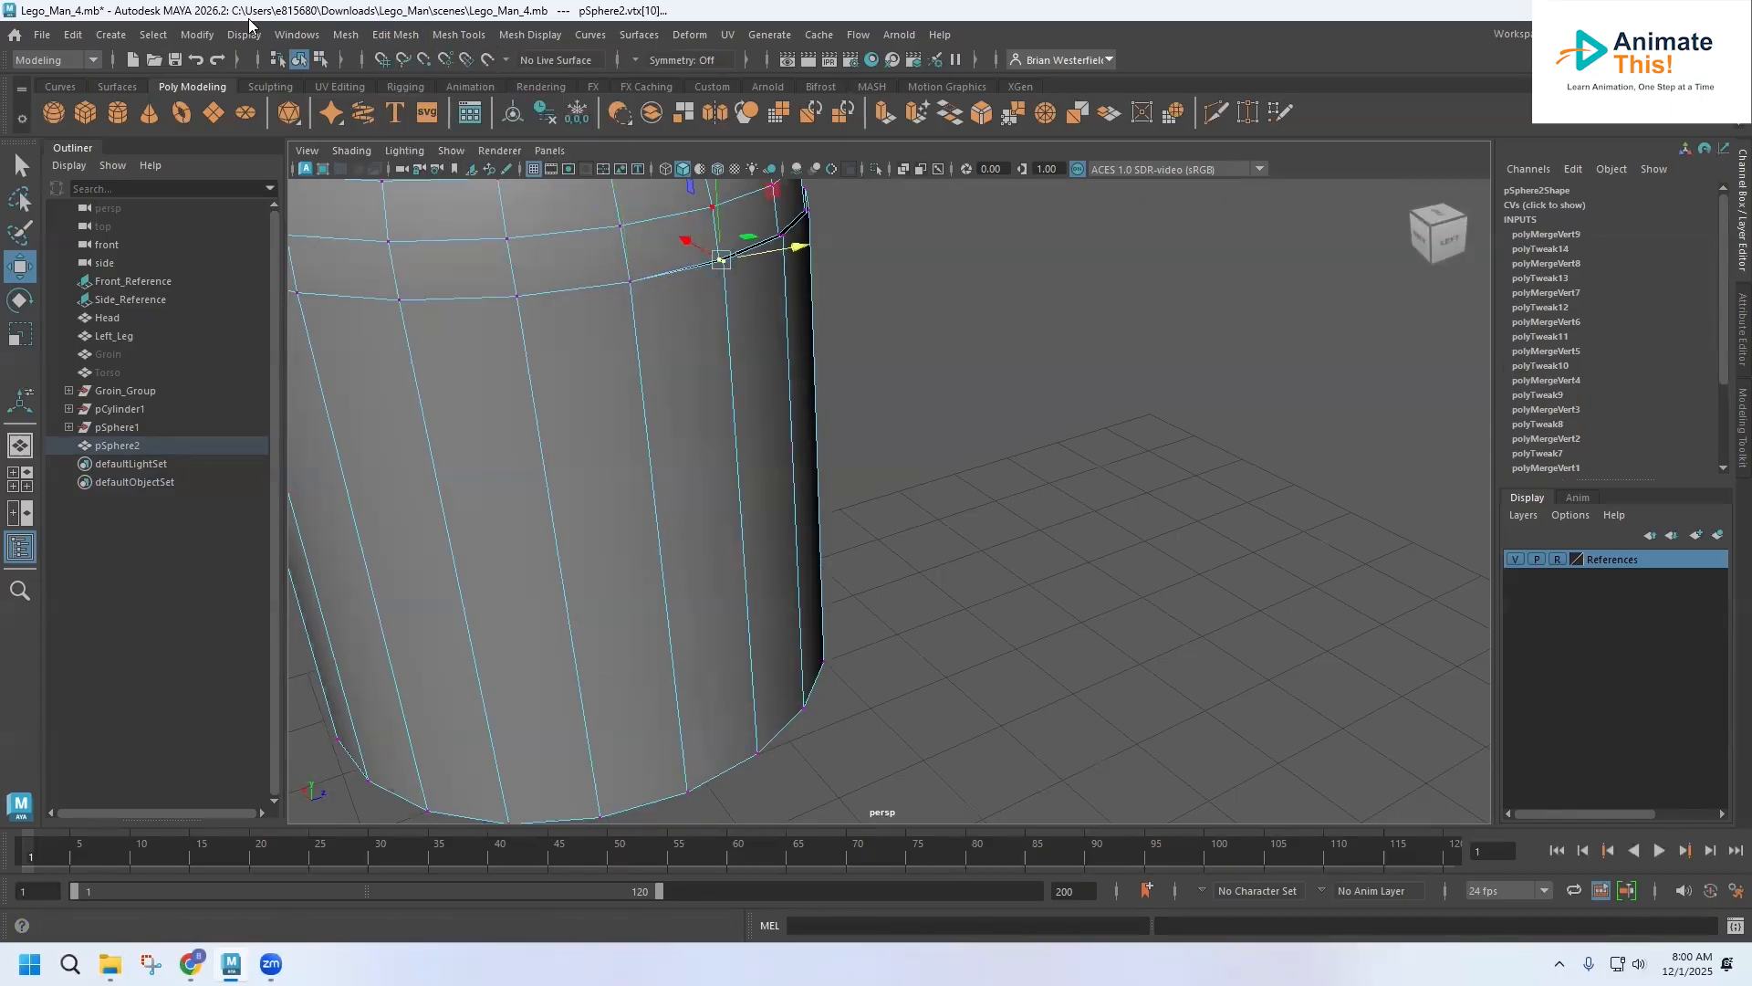
pyautogui.click(395, 35)
pyautogui.click(479, 267)
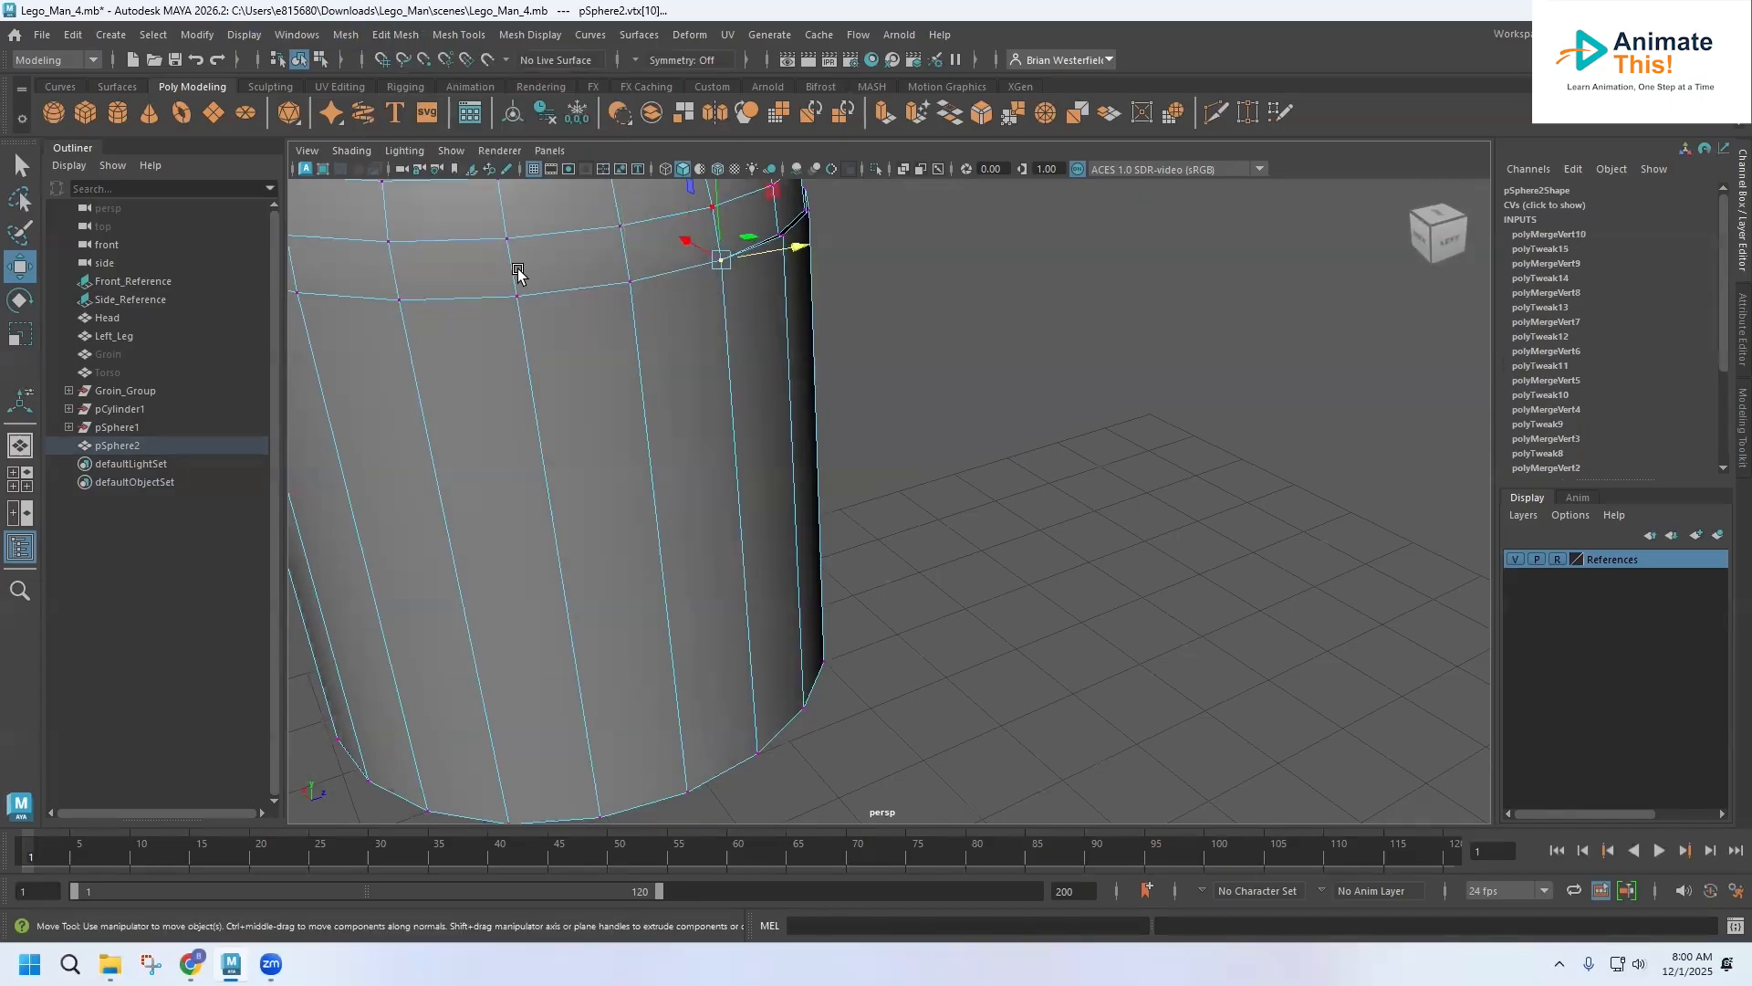
pyautogui.click(780, 234)
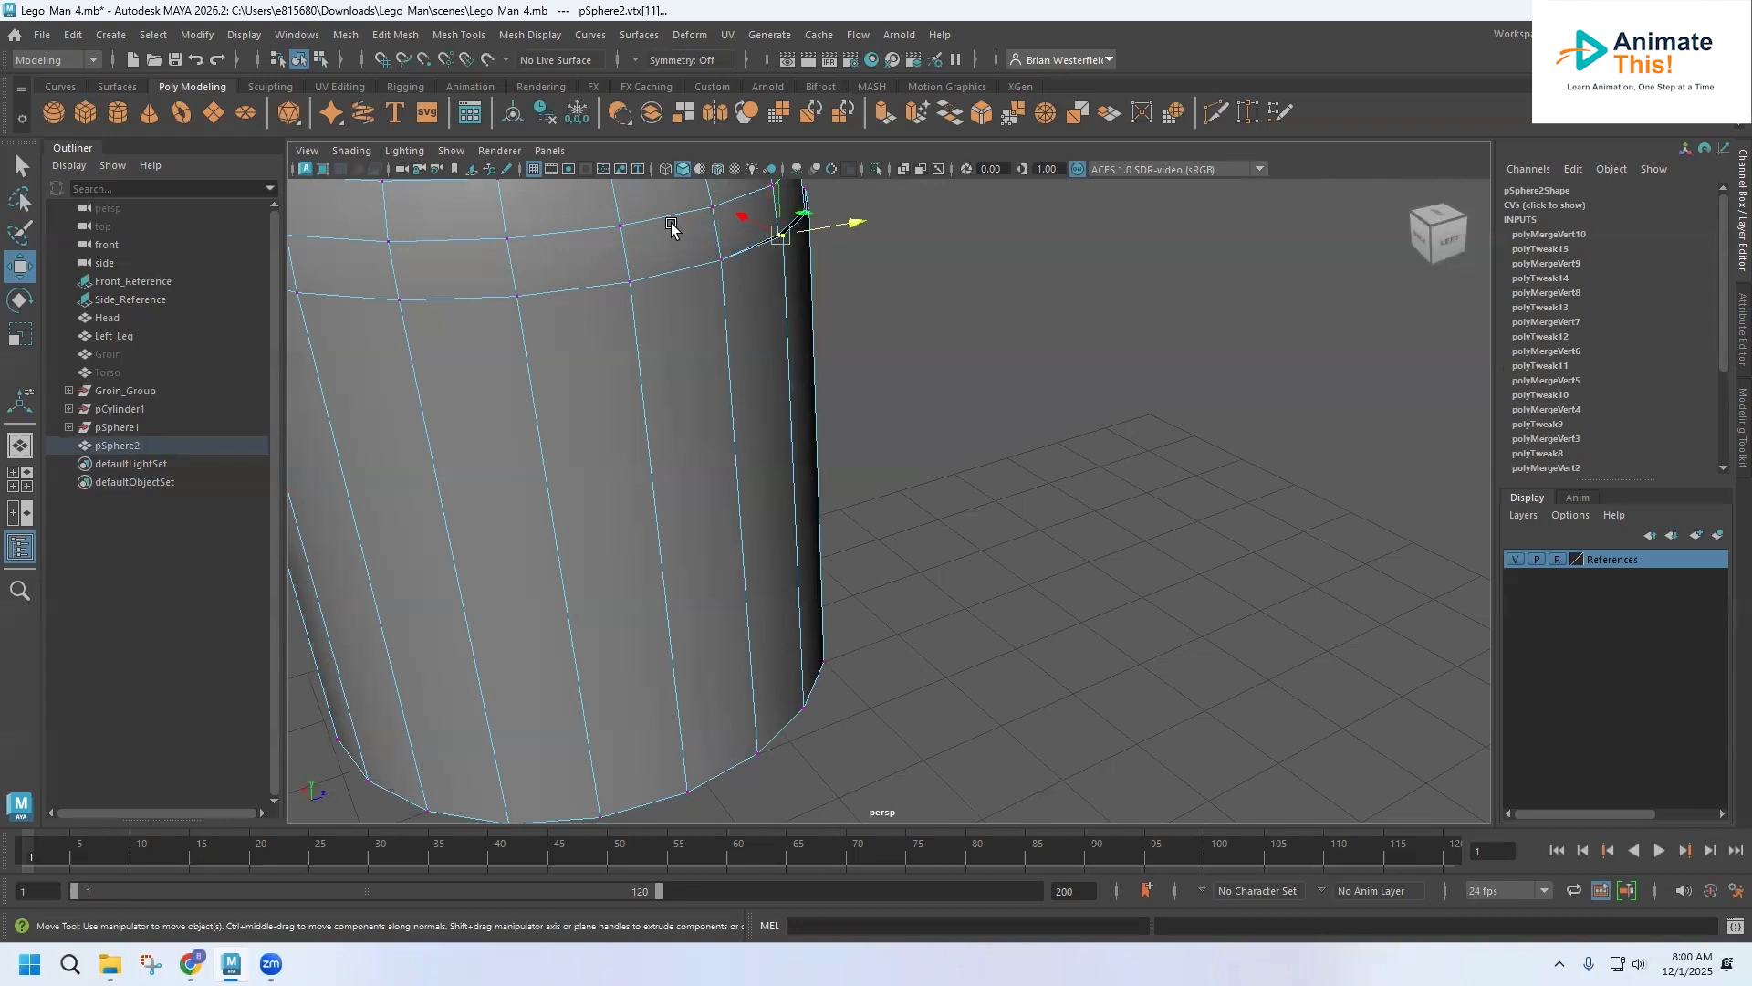
pyautogui.click(307, 35)
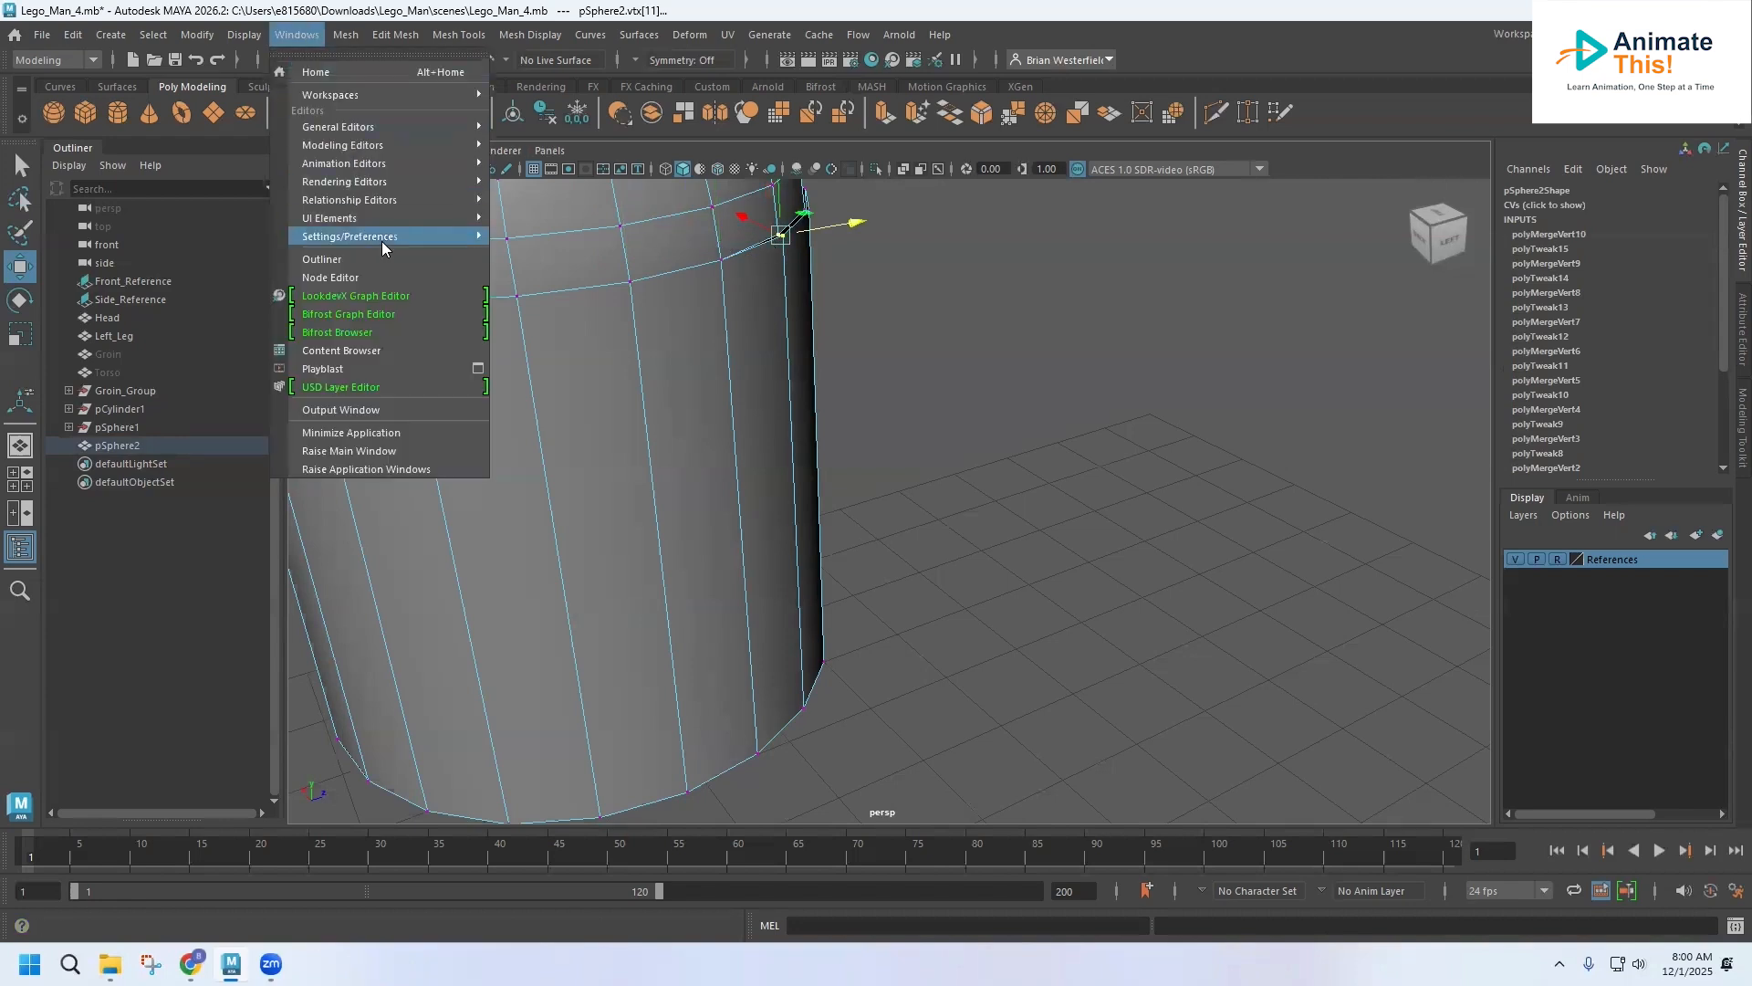
pyautogui.moveTo(352, 37)
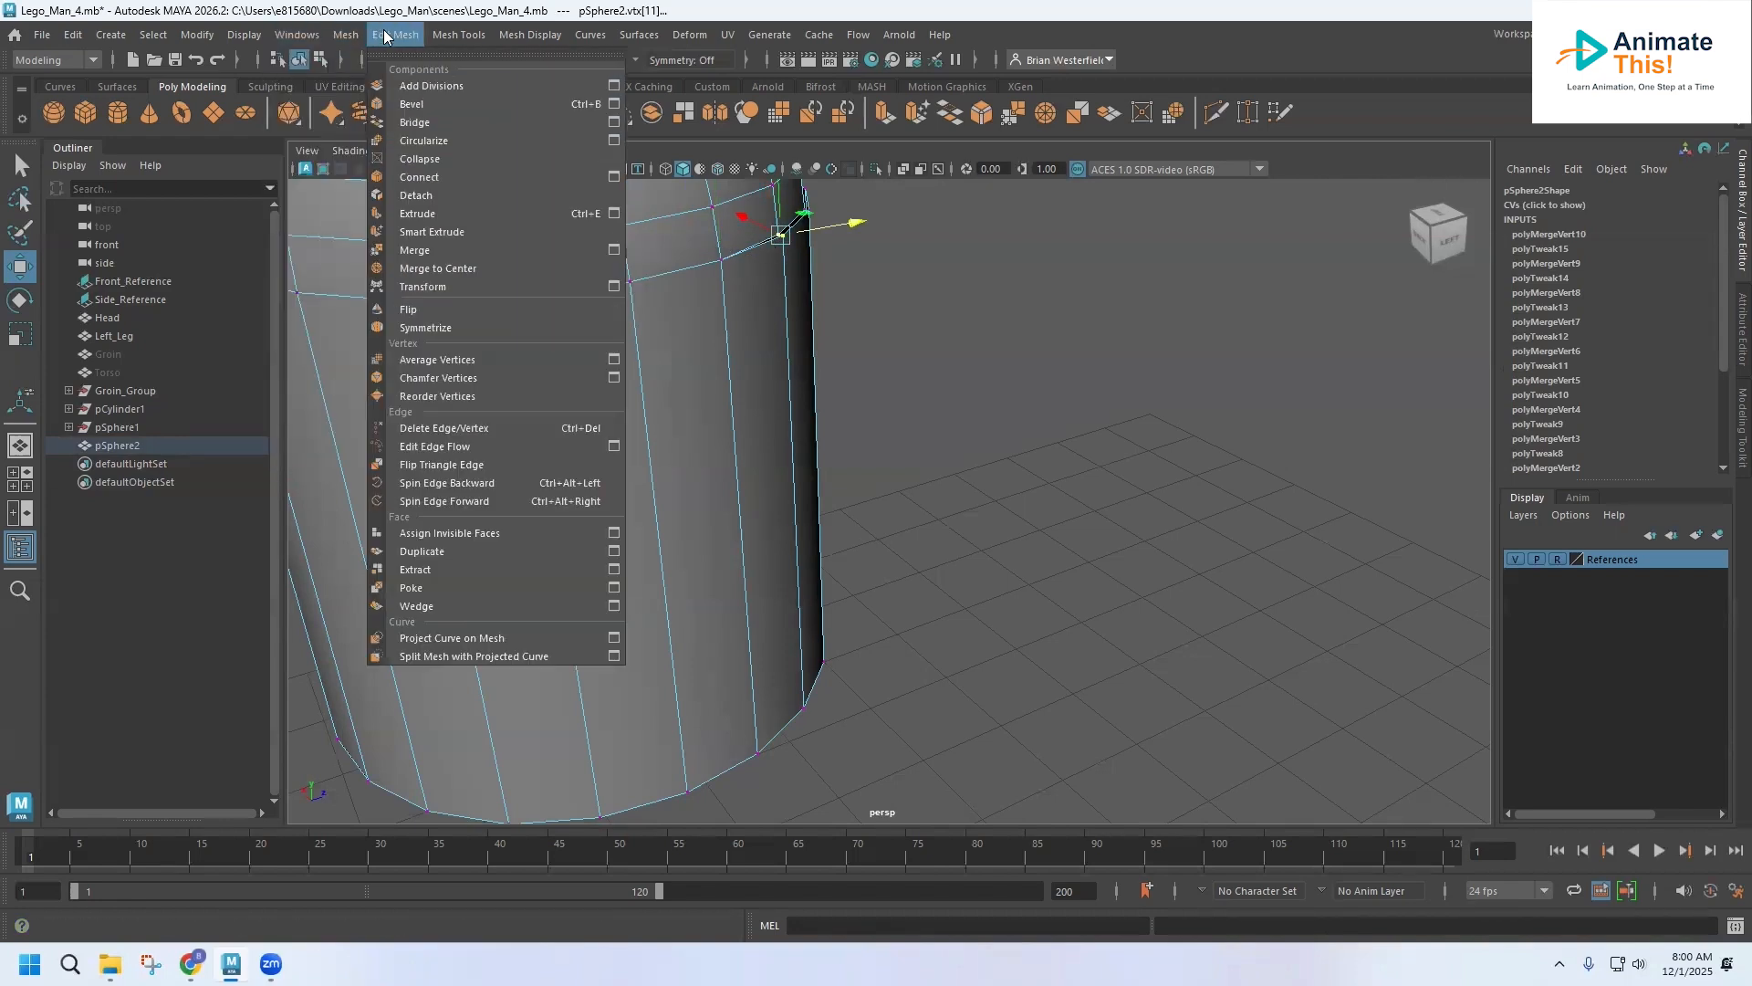
pyautogui.click(453, 269)
# Step: Merge three more seam vertex pairs to their centers, working from the inner side toward the front of the arm
pyautogui.keyDown('alt'); pyautogui.moveTo(686, 264); pyautogui.dragTo(497, 243); pyautogui.keyUp('alt')
pyautogui.keyDown('alt'); pyautogui.moveTo(673, 360); pyautogui.dragTo(253, 441, button='middle'); pyautogui.keyUp('alt')
pyautogui.keyDown('alt'); pyautogui.moveTo(604, 379); pyautogui.dragTo(544, 336); pyautogui.keyUp('alt')
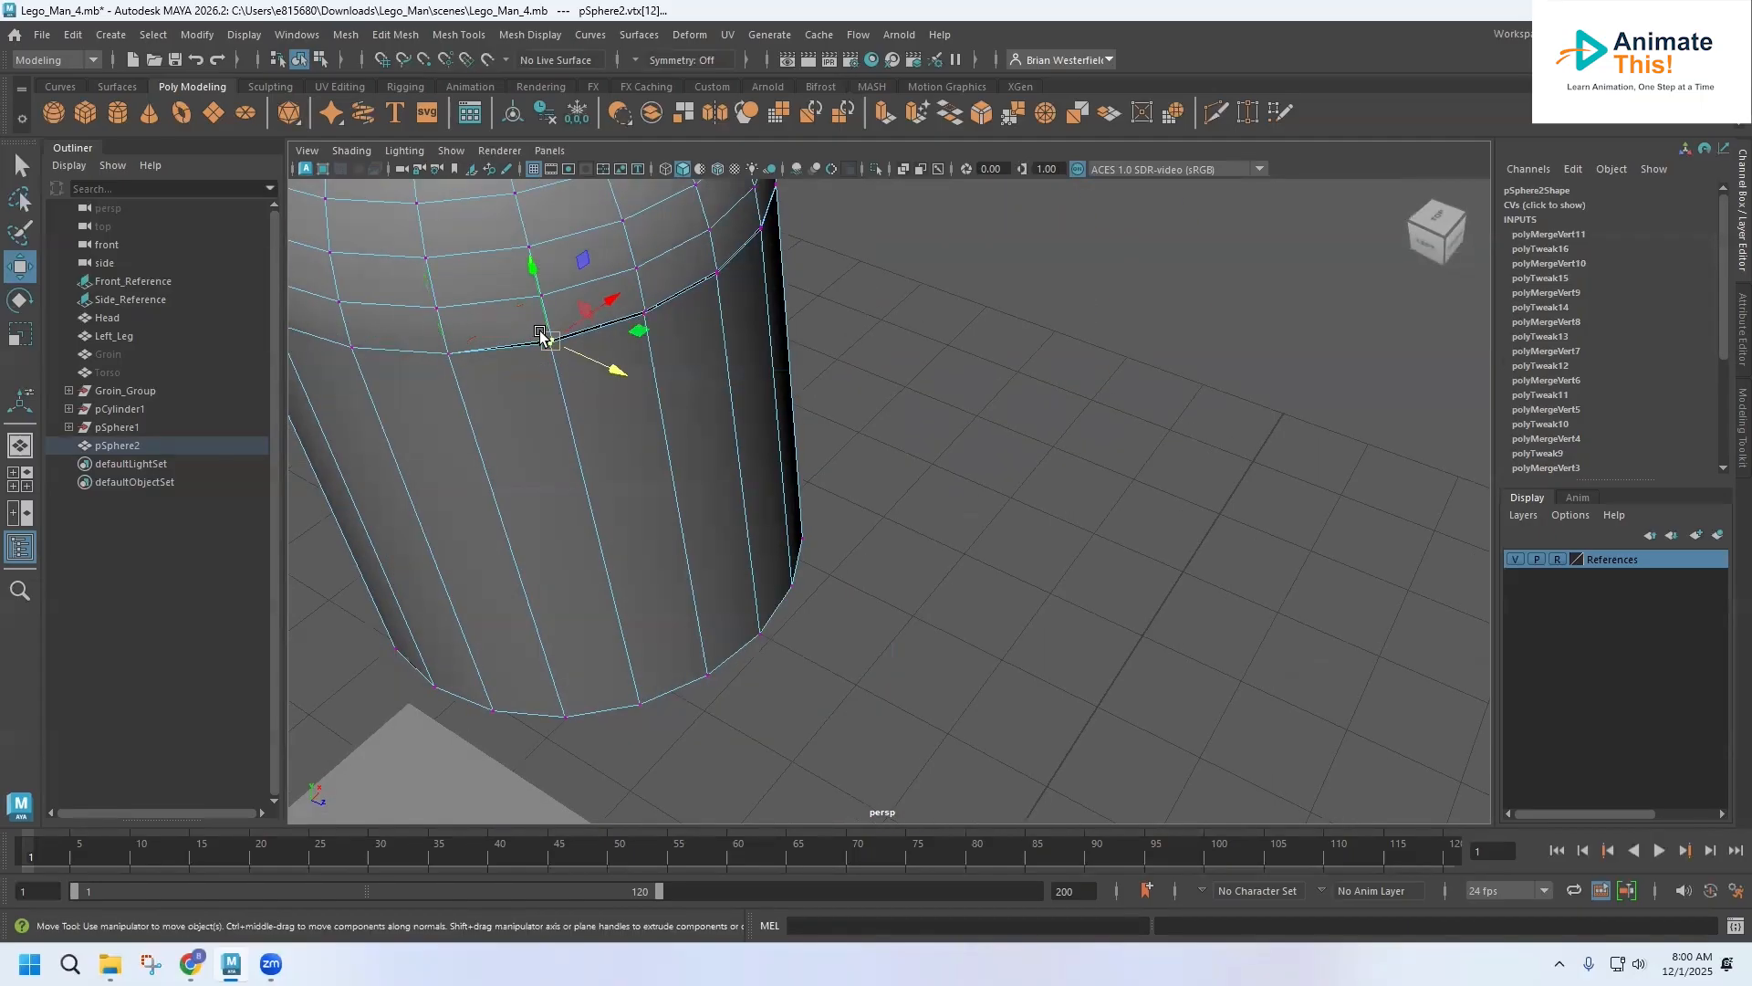
pyautogui.click(397, 35)
pyautogui.click(471, 264)
pyautogui.moveTo(666, 335); pyautogui.dragTo(636, 305)
pyautogui.click(395, 35)
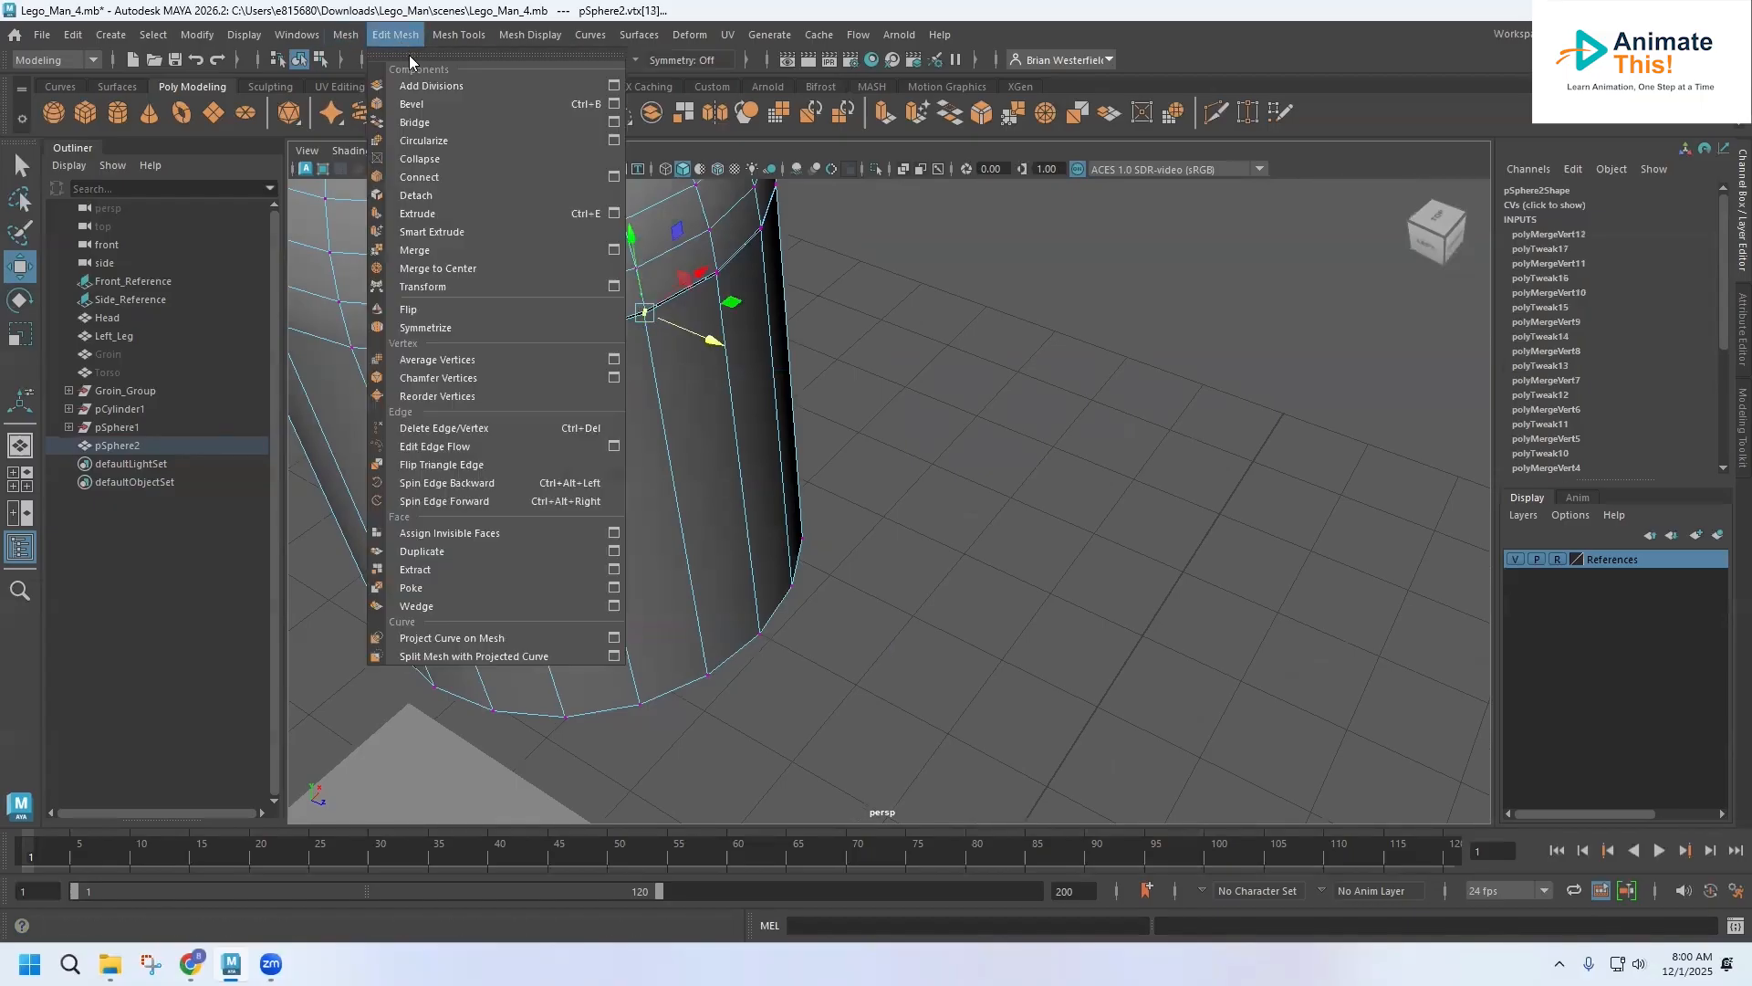
pyautogui.click(459, 270)
pyautogui.click(710, 271)
pyautogui.click(399, 35)
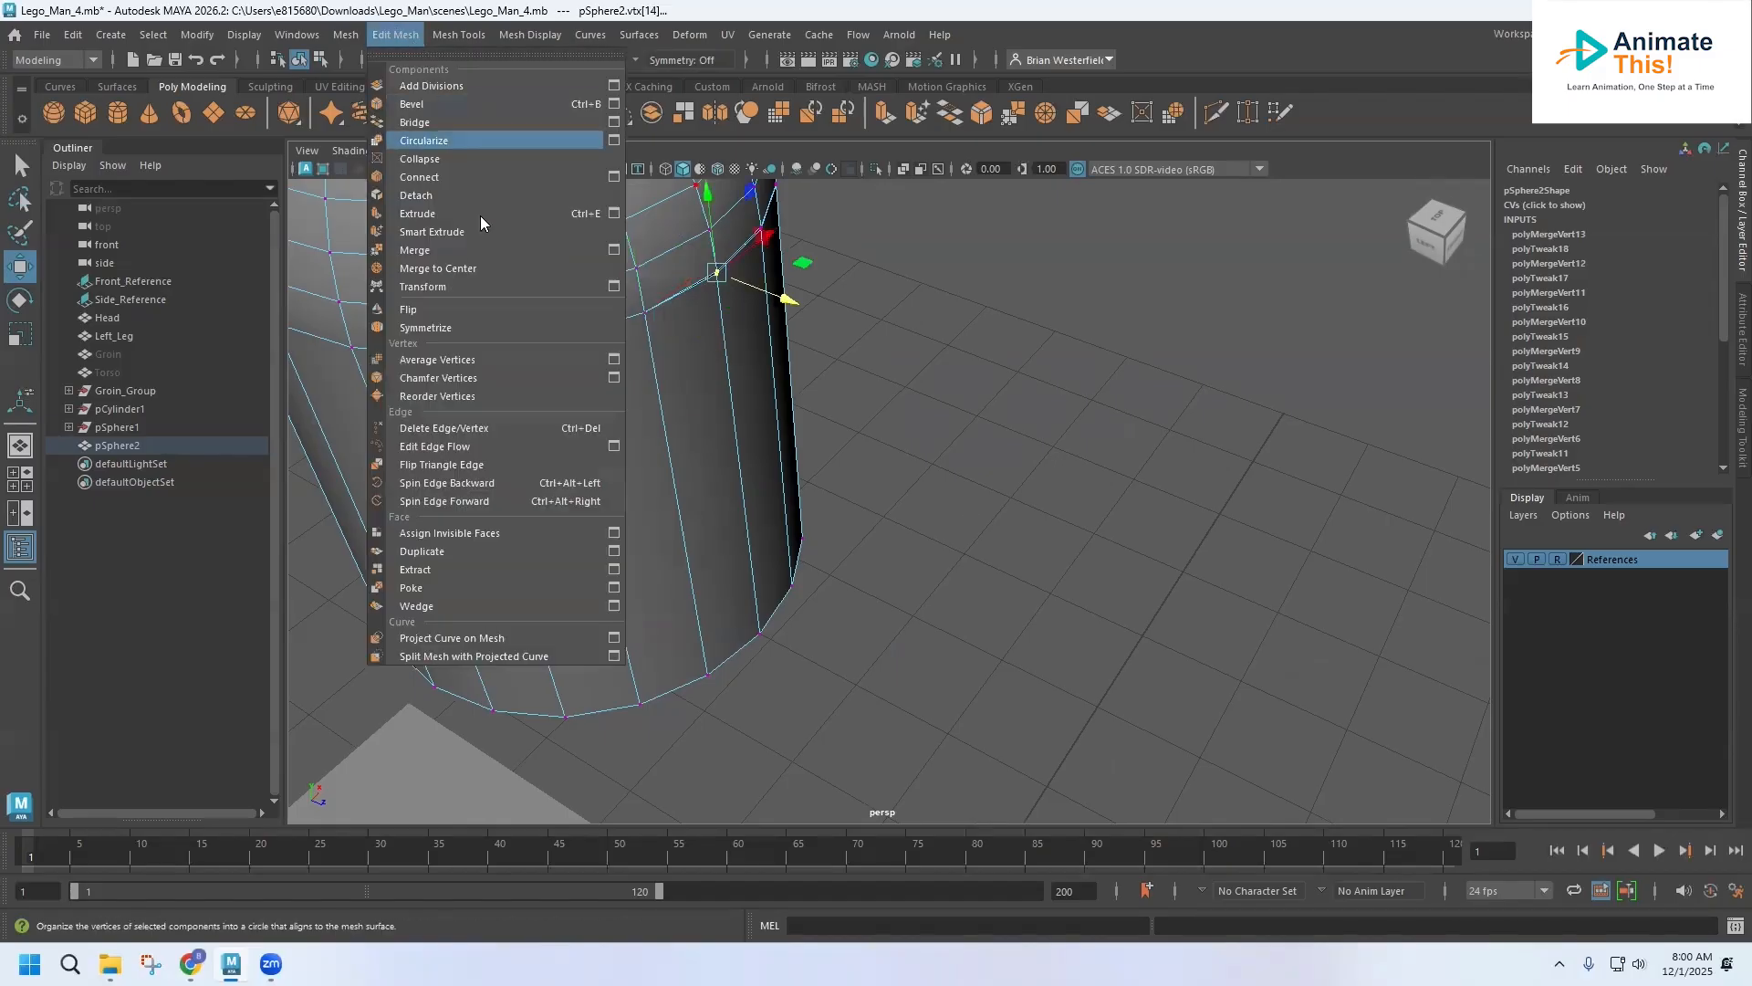
pyautogui.click(478, 272)
# Step: Merge the next two seam vertex pairs to their centers across the front of the arm
pyautogui.keyDown('alt'); pyautogui.moveTo(478, 271); pyautogui.dragTo(638, 232); pyautogui.keyUp('alt')
pyautogui.keyDown('alt'); pyautogui.moveTo(485, 305); pyautogui.dragTo(323, 367, button='middle'); pyautogui.keyUp('alt')
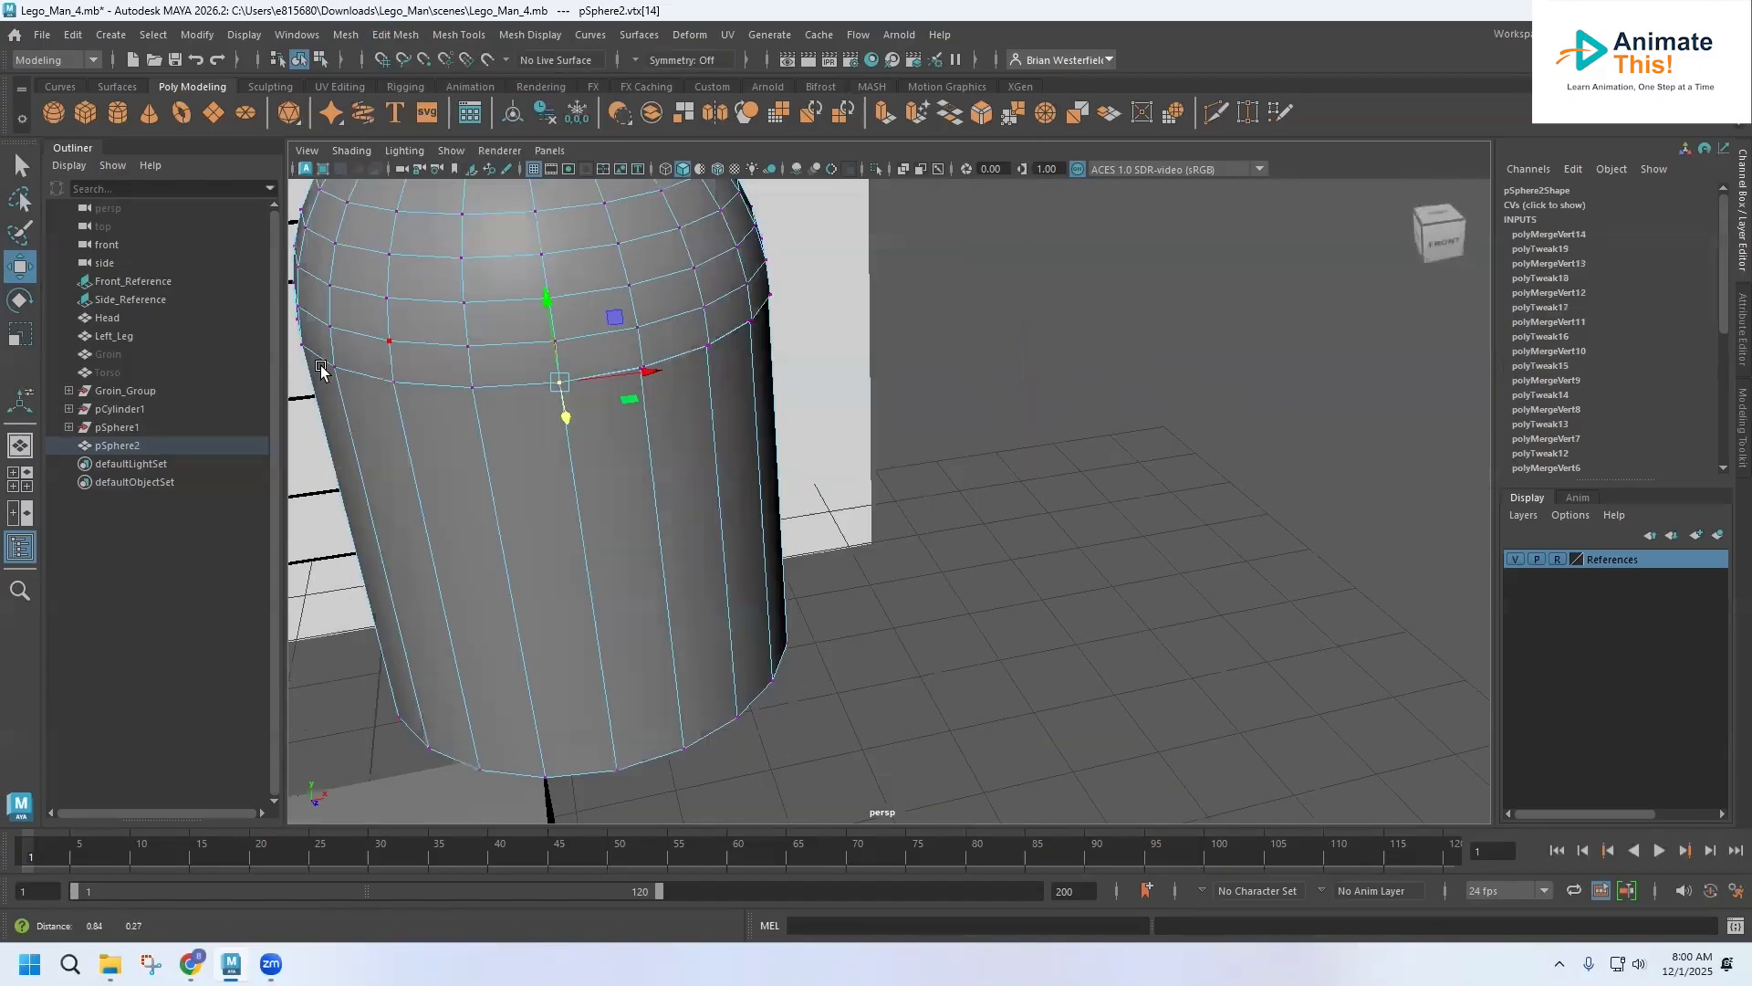
pyautogui.scroll(3, 453, 359)
pyautogui.keyDown('alt'); pyautogui.moveTo(482, 316); pyautogui.dragTo(474, 383); pyautogui.keyUp('alt')
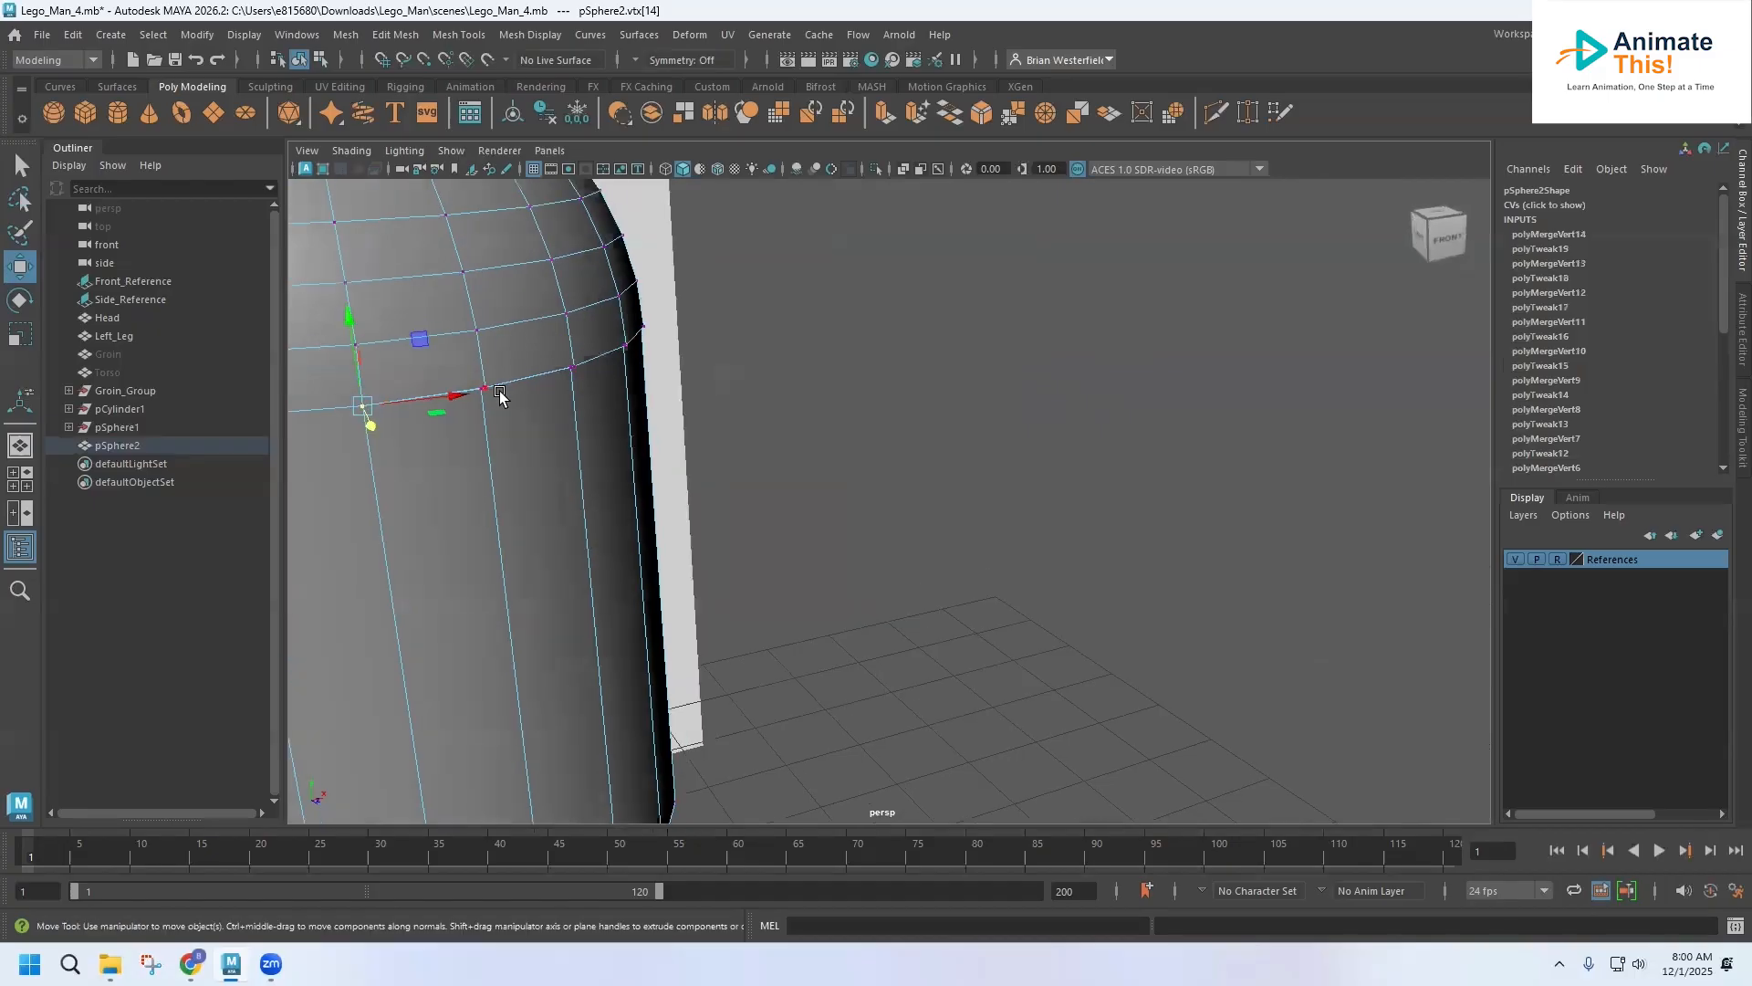
pyautogui.click(483, 388)
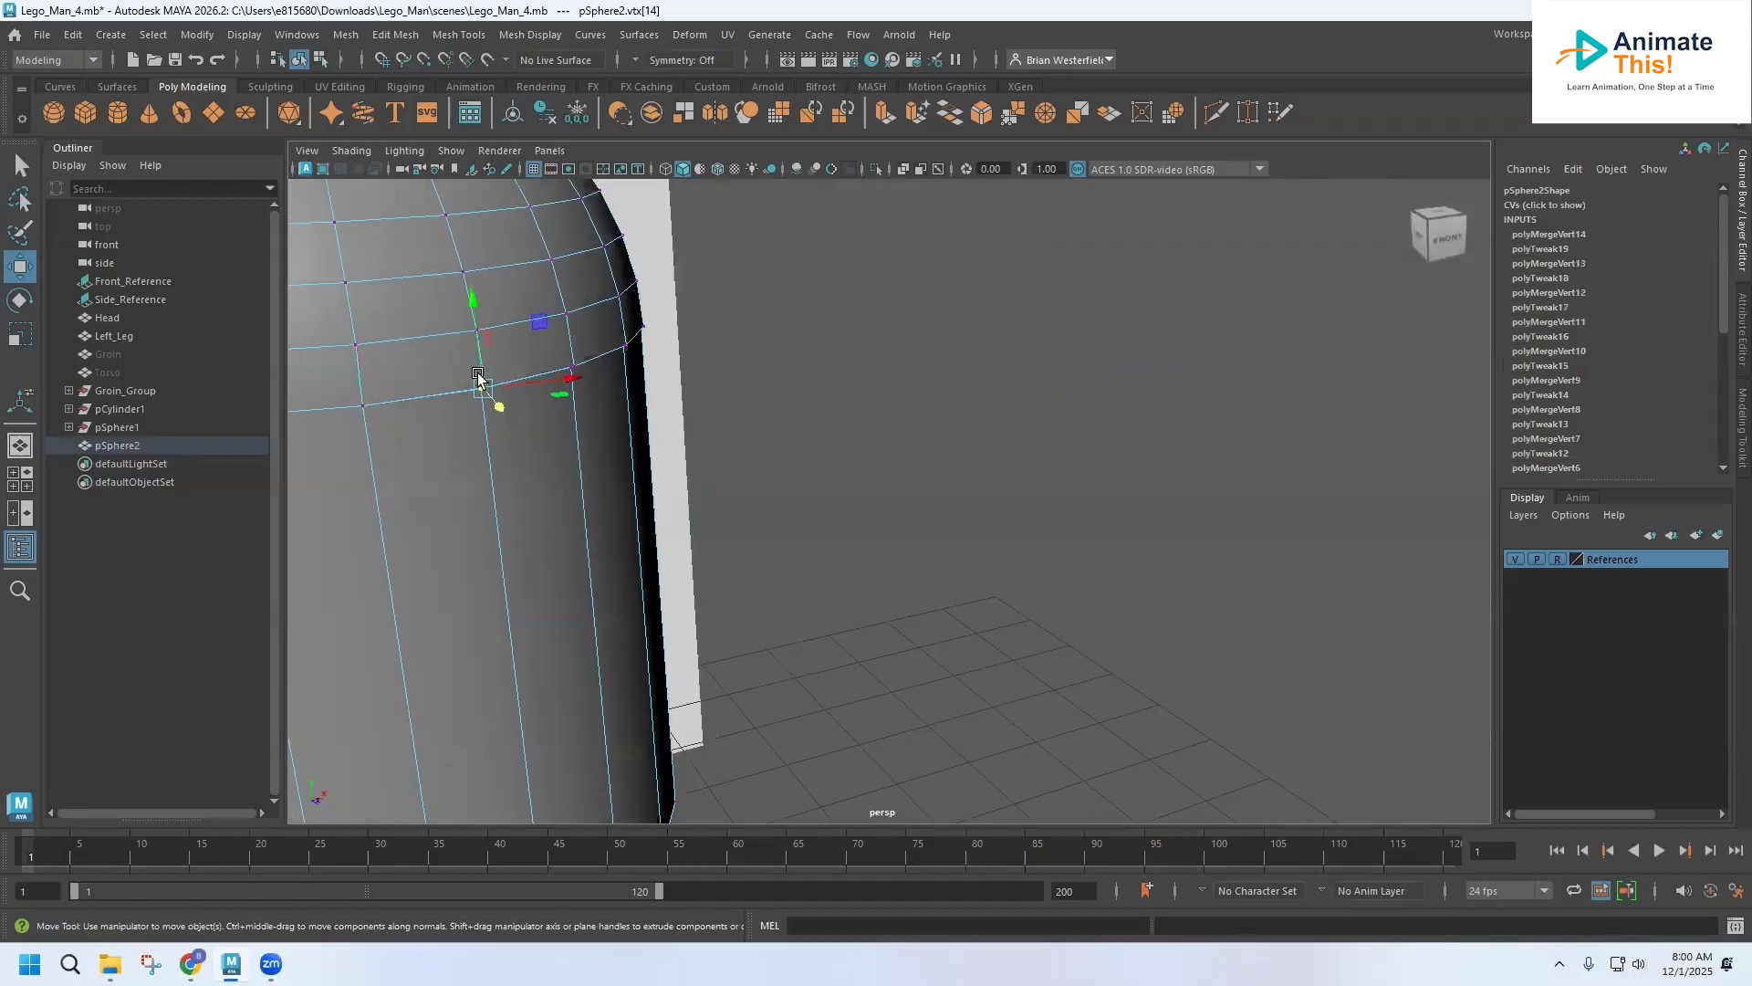
pyautogui.click(393, 36)
pyautogui.click(445, 269)
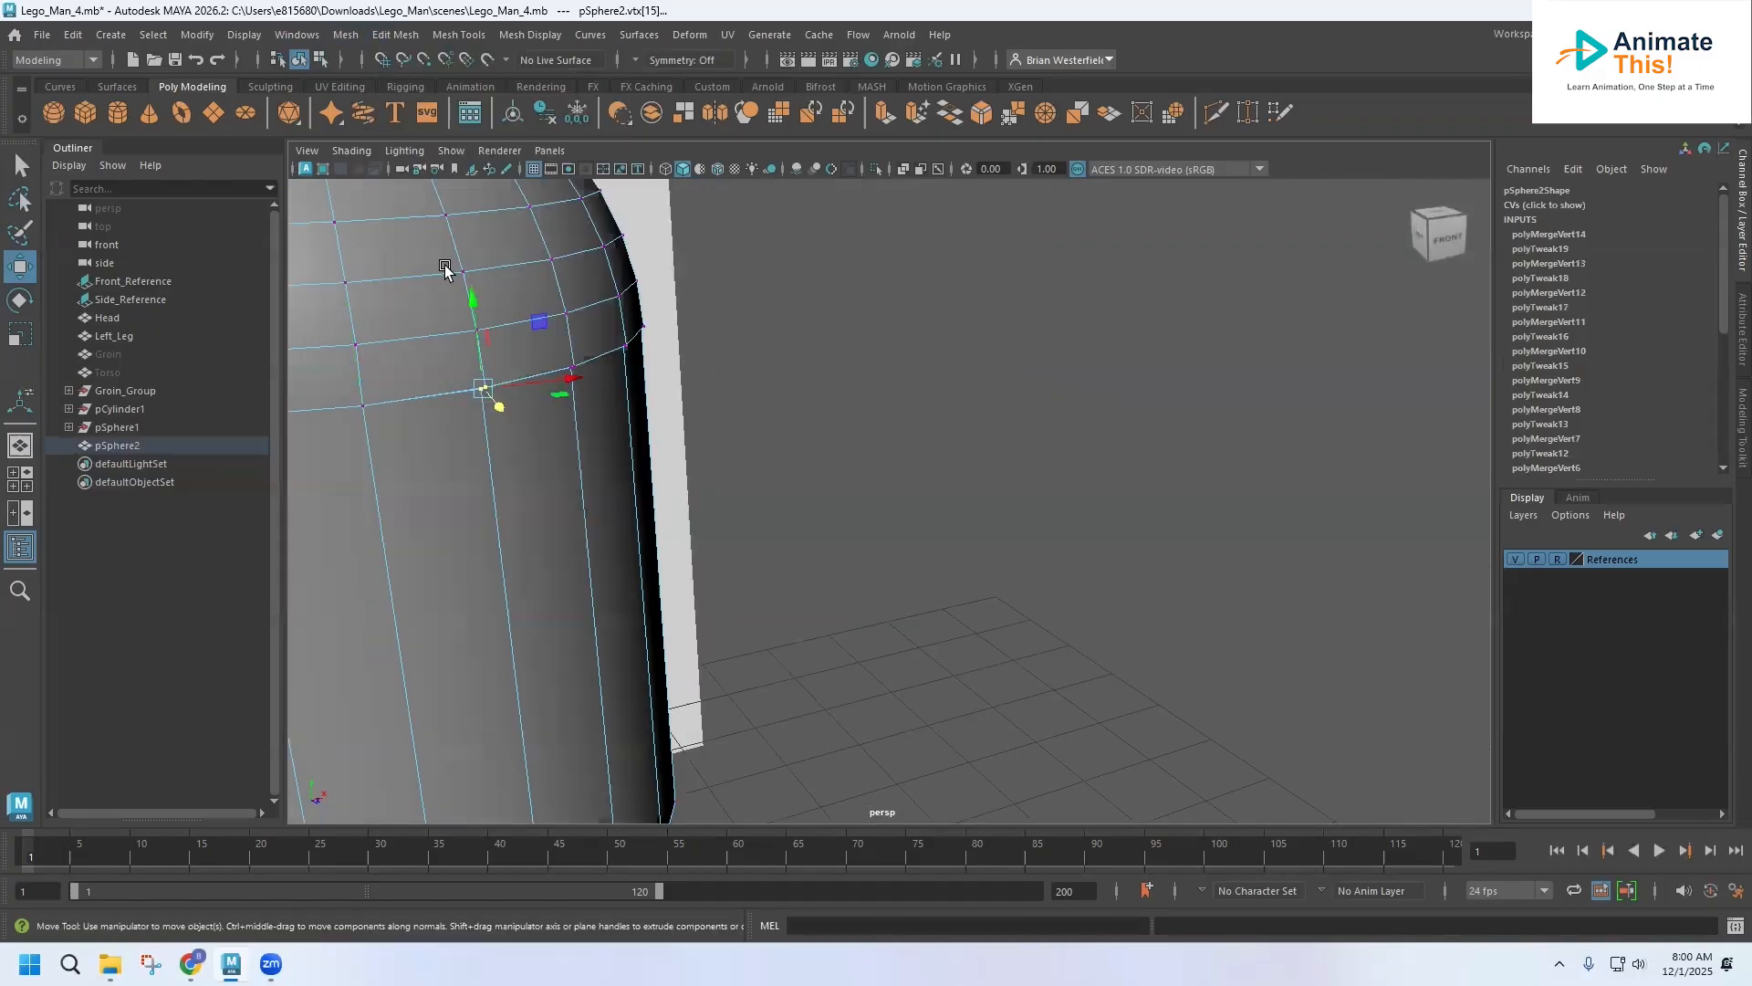
pyautogui.click(572, 367)
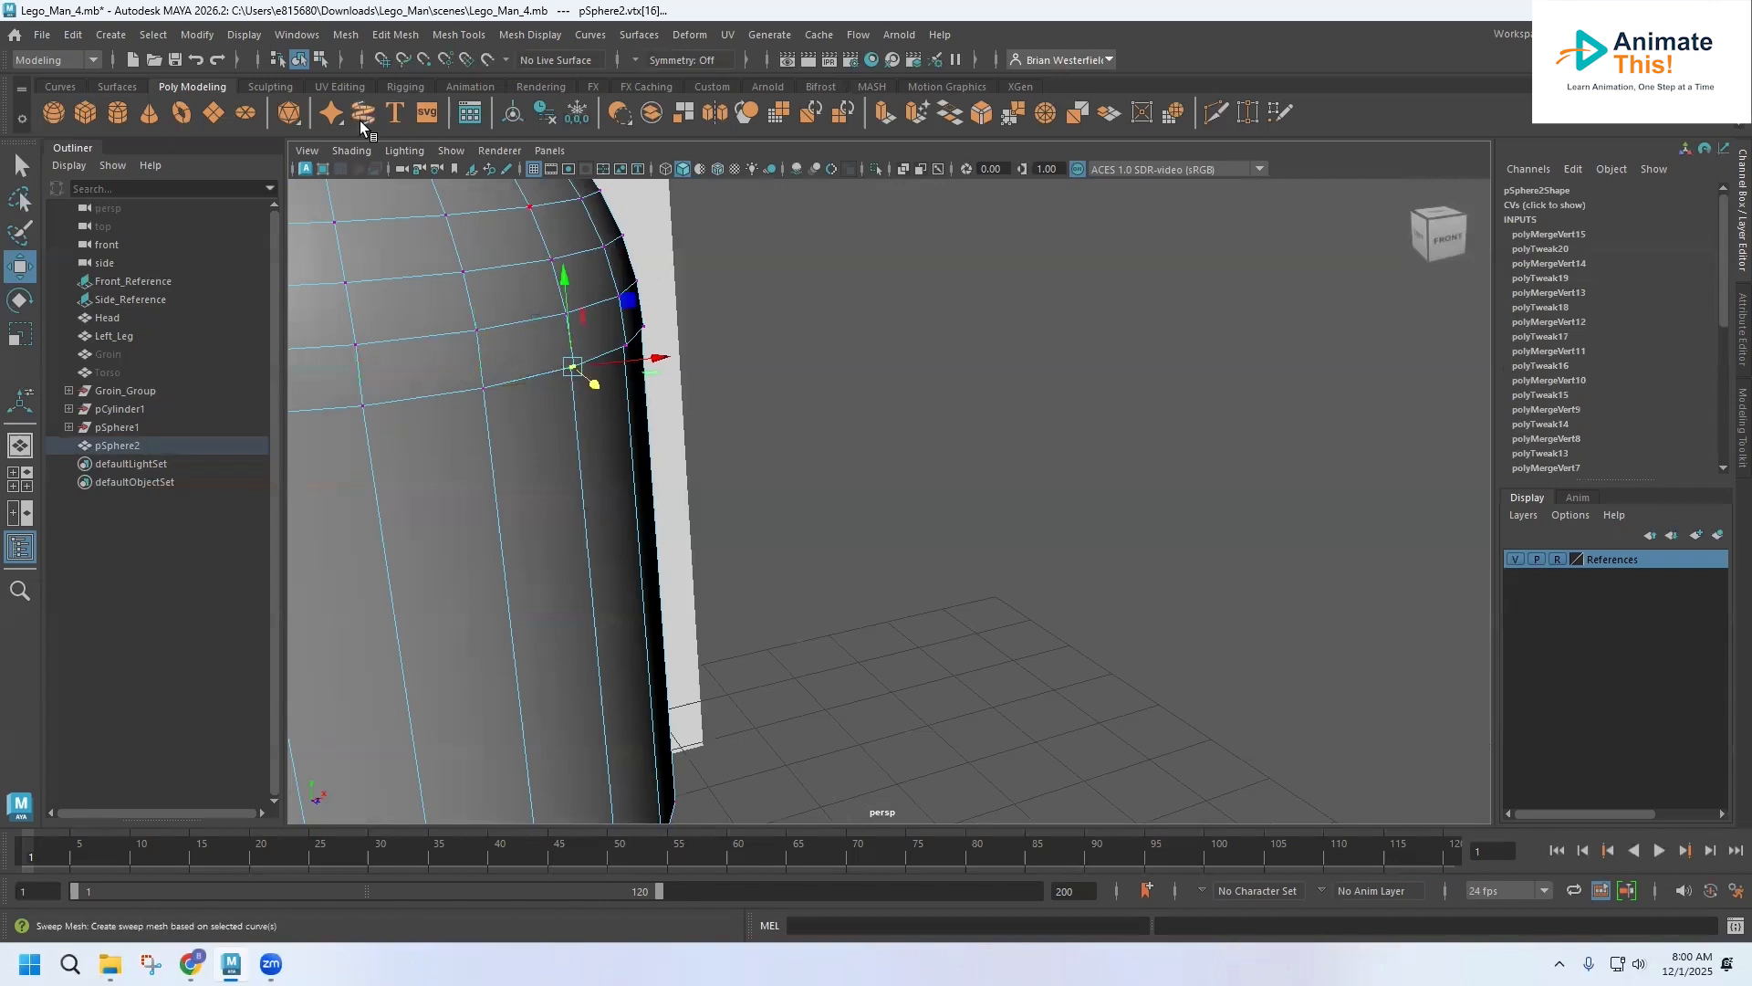
pyautogui.click(393, 35)
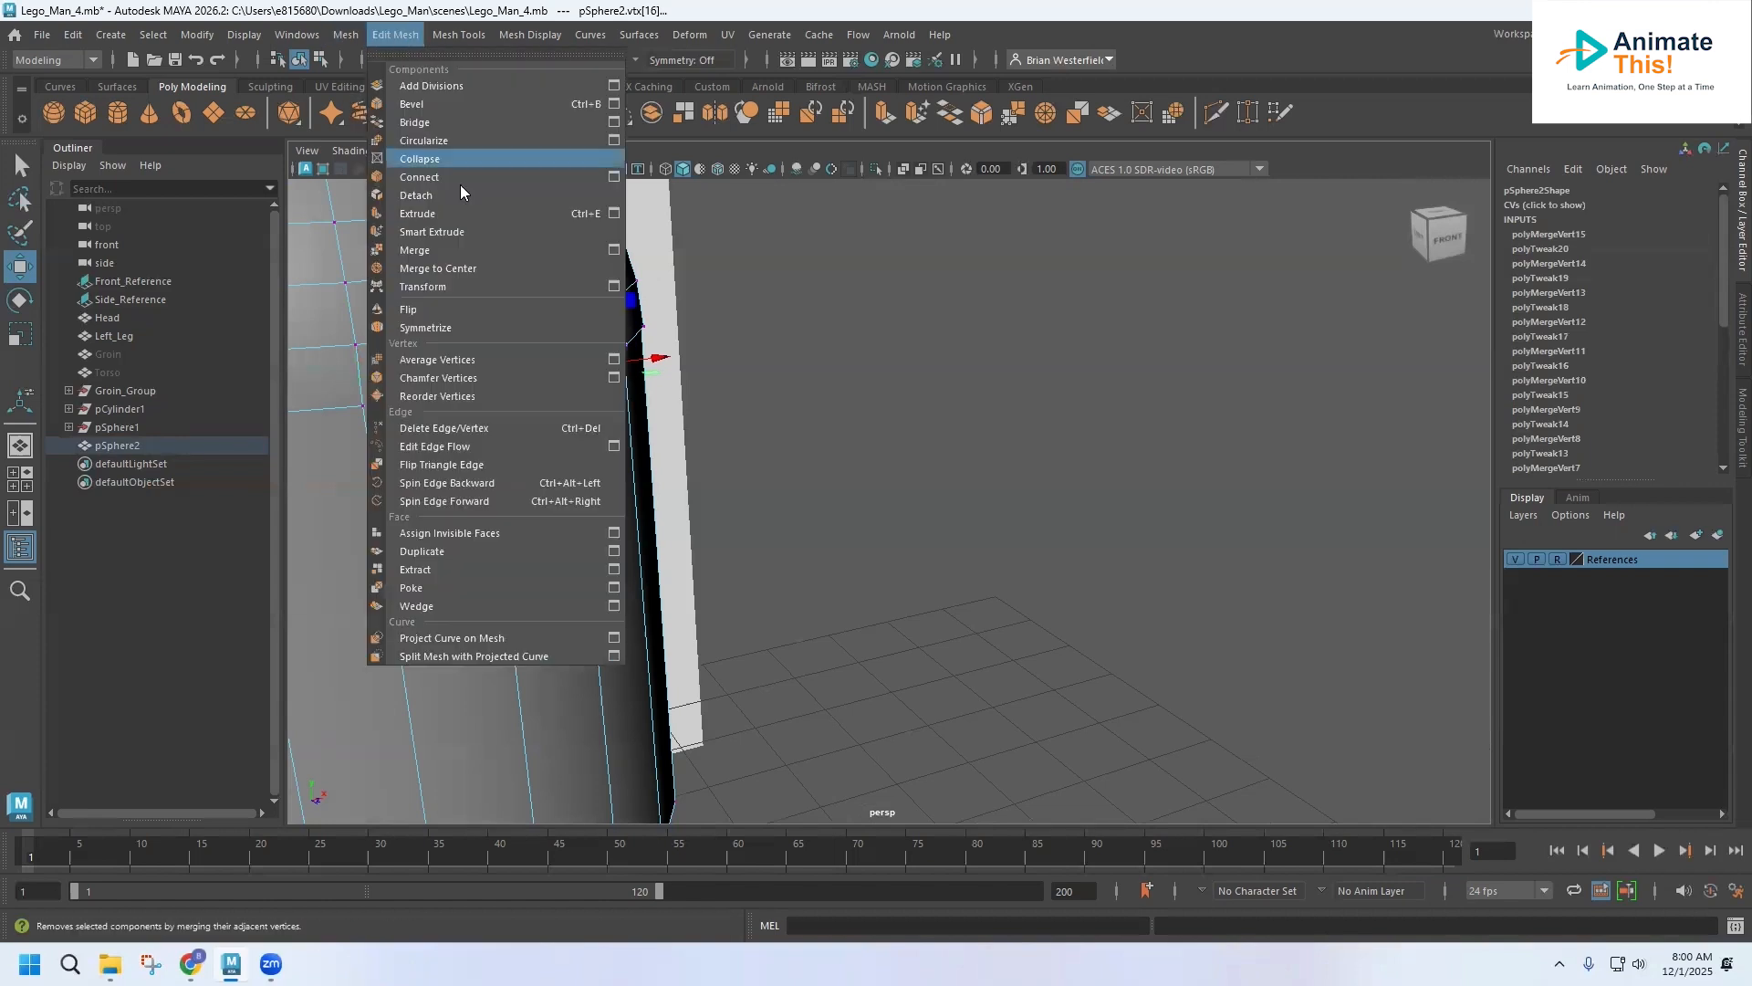
pyautogui.click(460, 268)
# Step: Merge two further seam vertex pairs to their centers, continuing from the arm's front around toward its outer side
pyautogui.keyDown('alt'); pyautogui.moveTo(665, 400); pyautogui.dragTo(554, 388); pyautogui.keyUp('alt')
pyautogui.keyDown('alt'); pyautogui.moveTo(669, 438); pyautogui.dragTo(283, 543, button='middle'); pyautogui.keyUp('alt')
pyautogui.click(622, 427)
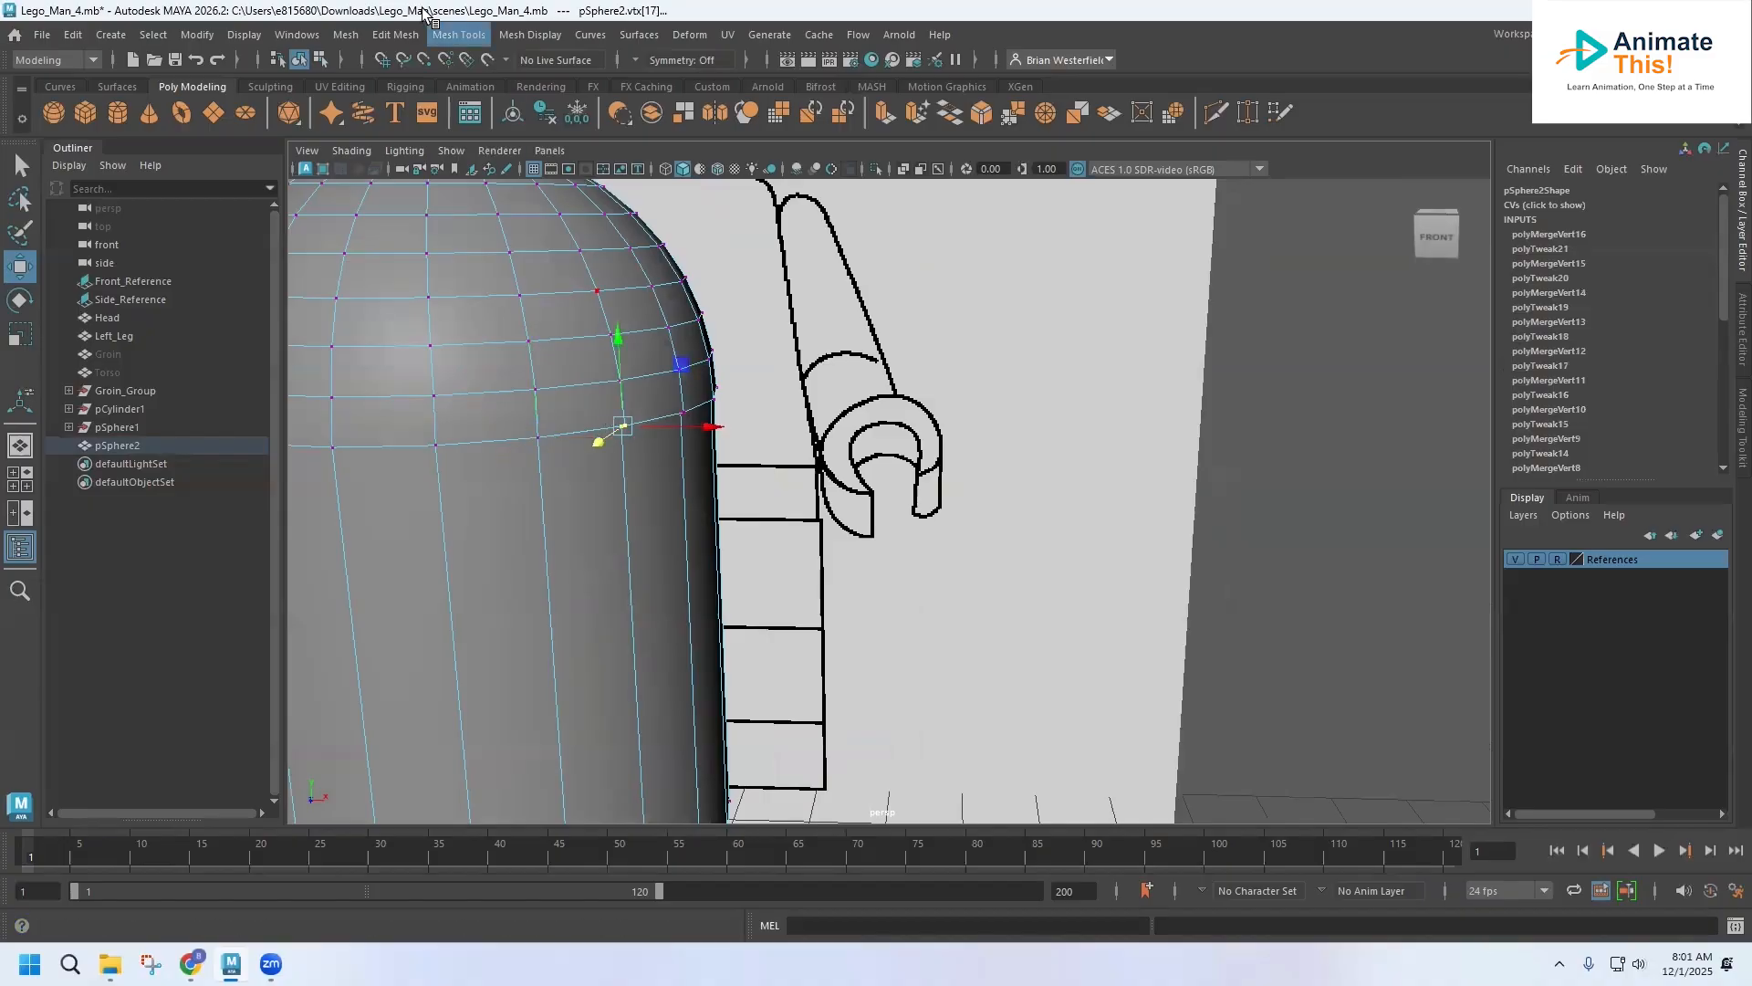
pyautogui.click(467, 36)
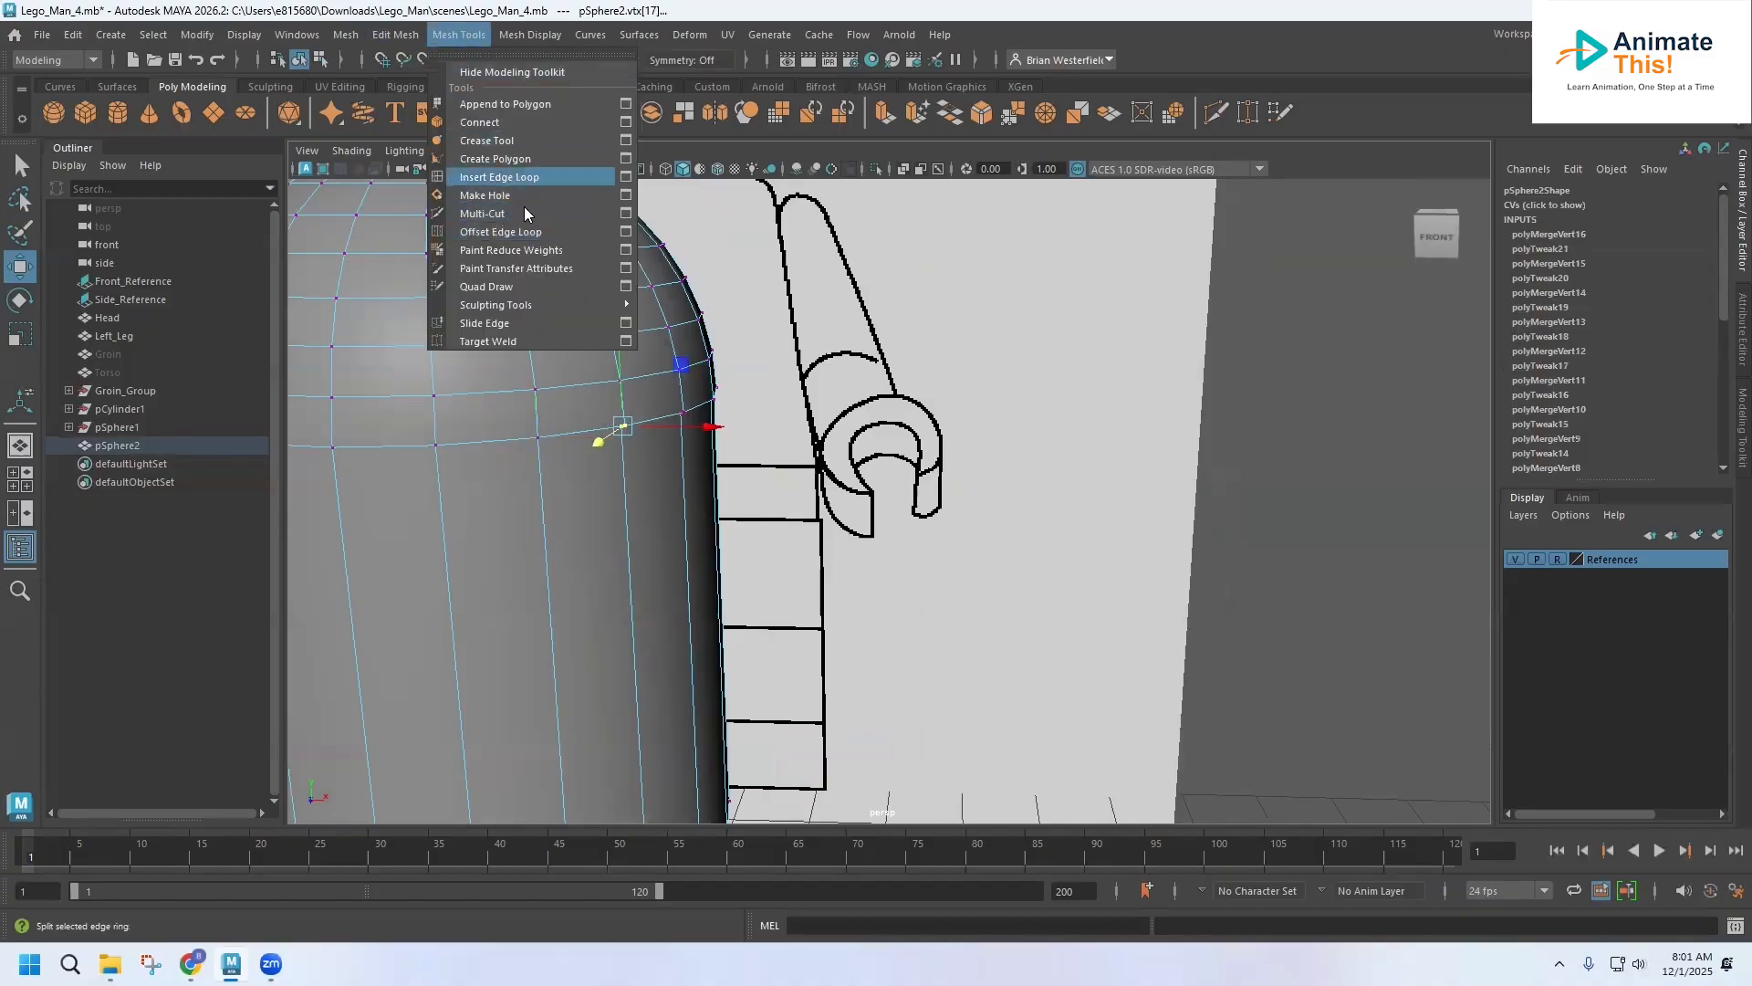
pyautogui.moveTo(399, 42)
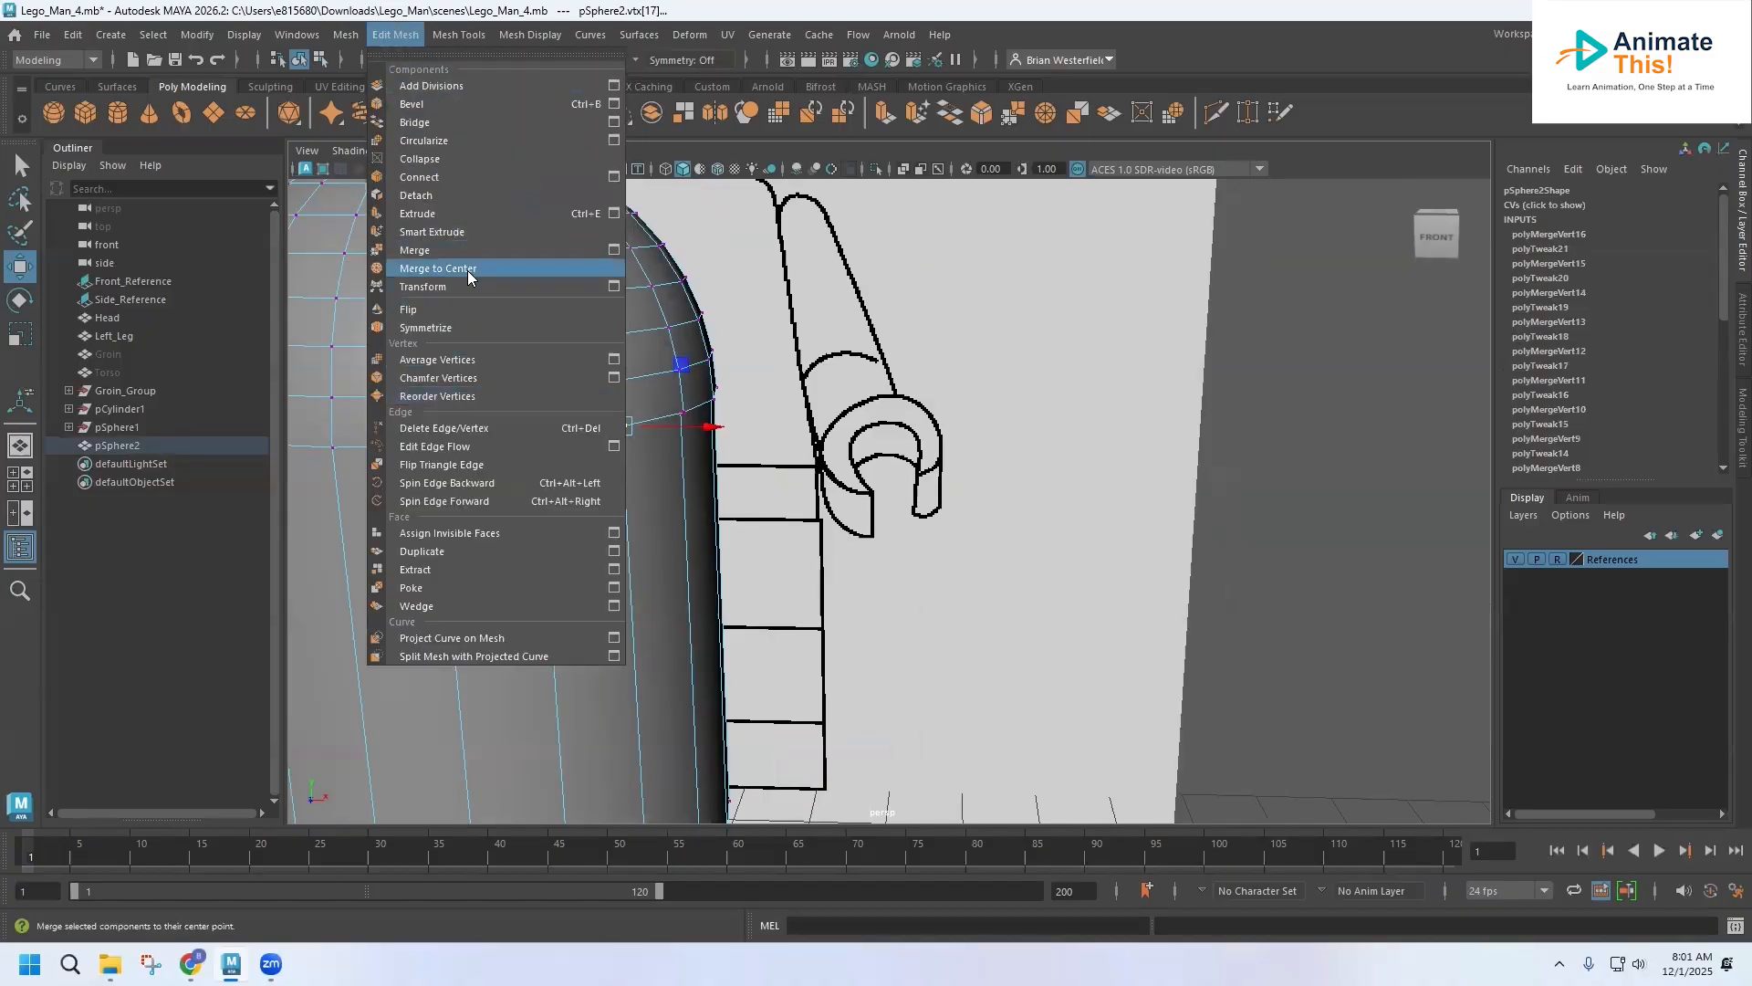
pyautogui.click(438, 269)
pyautogui.keyDown('alt'); pyautogui.moveTo(680, 447); pyautogui.dragTo(598, 484); pyautogui.keyUp('alt')
pyautogui.keyDown('alt'); pyautogui.moveTo(857, 379); pyautogui.dragTo(600, 518); pyautogui.keyUp('alt')
pyautogui.click(681, 380)
pyautogui.click(395, 34)
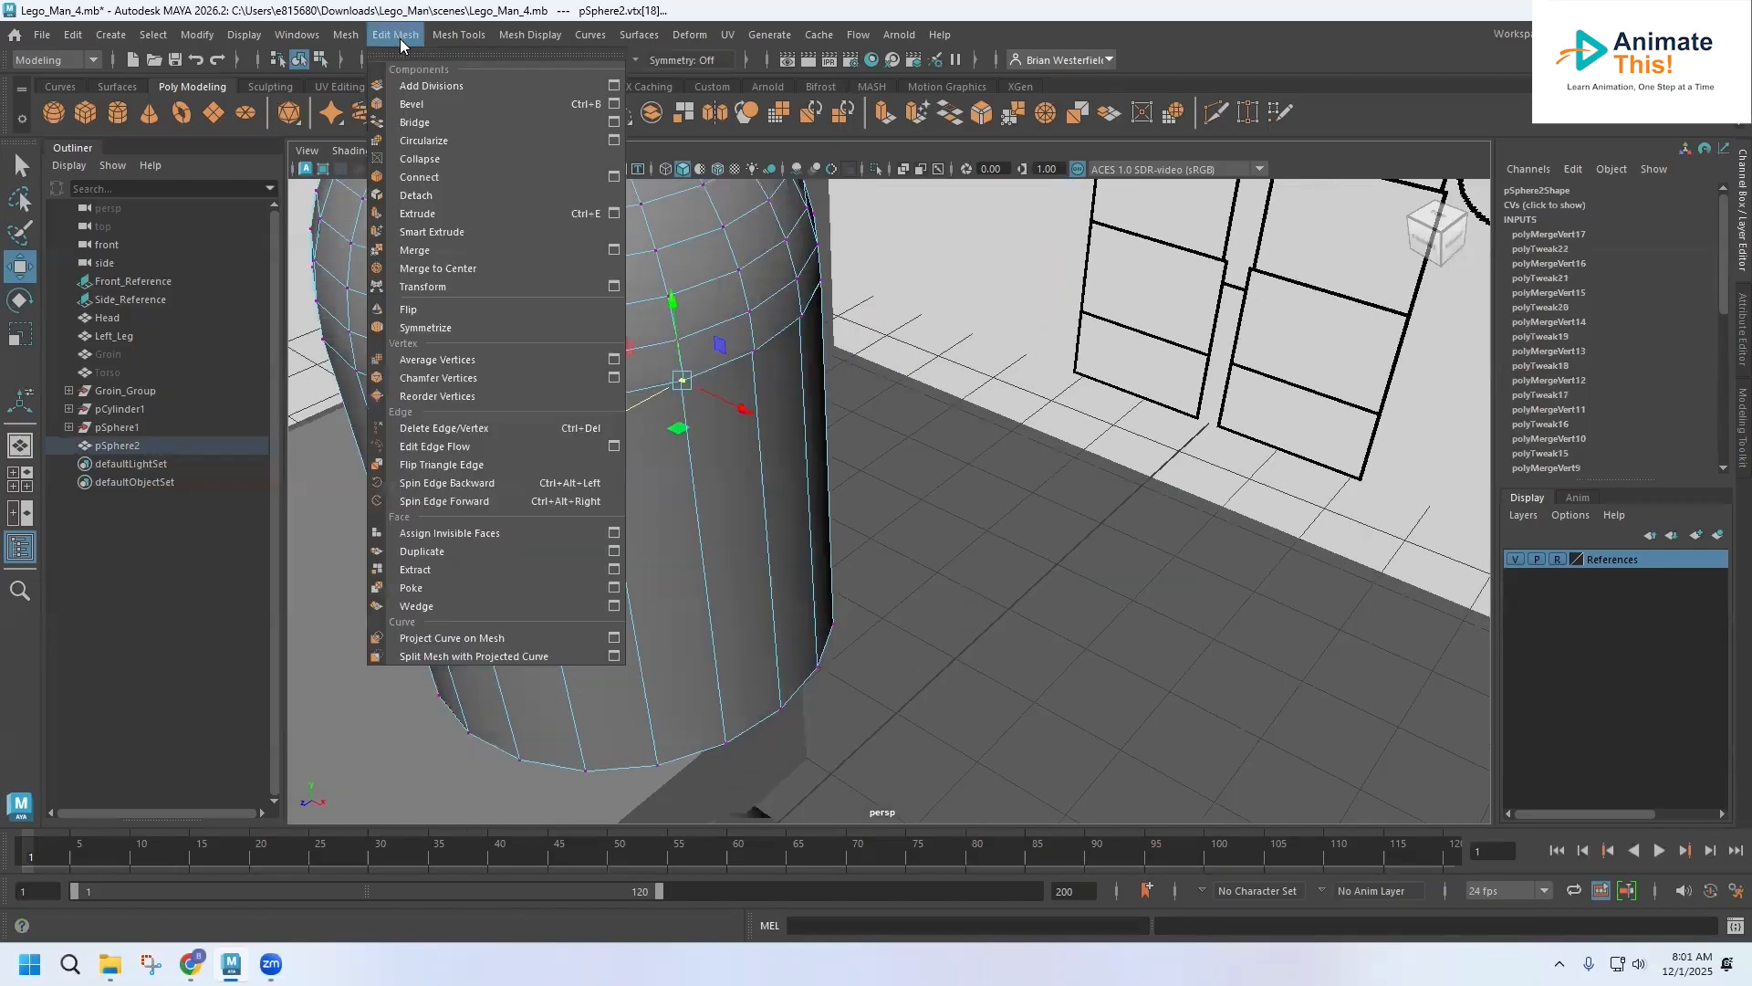
pyautogui.click(464, 269)
# Step: Merge the last two seam vertex pairs to their centers on the arm's outer side to close the seam
pyautogui.click(754, 351)
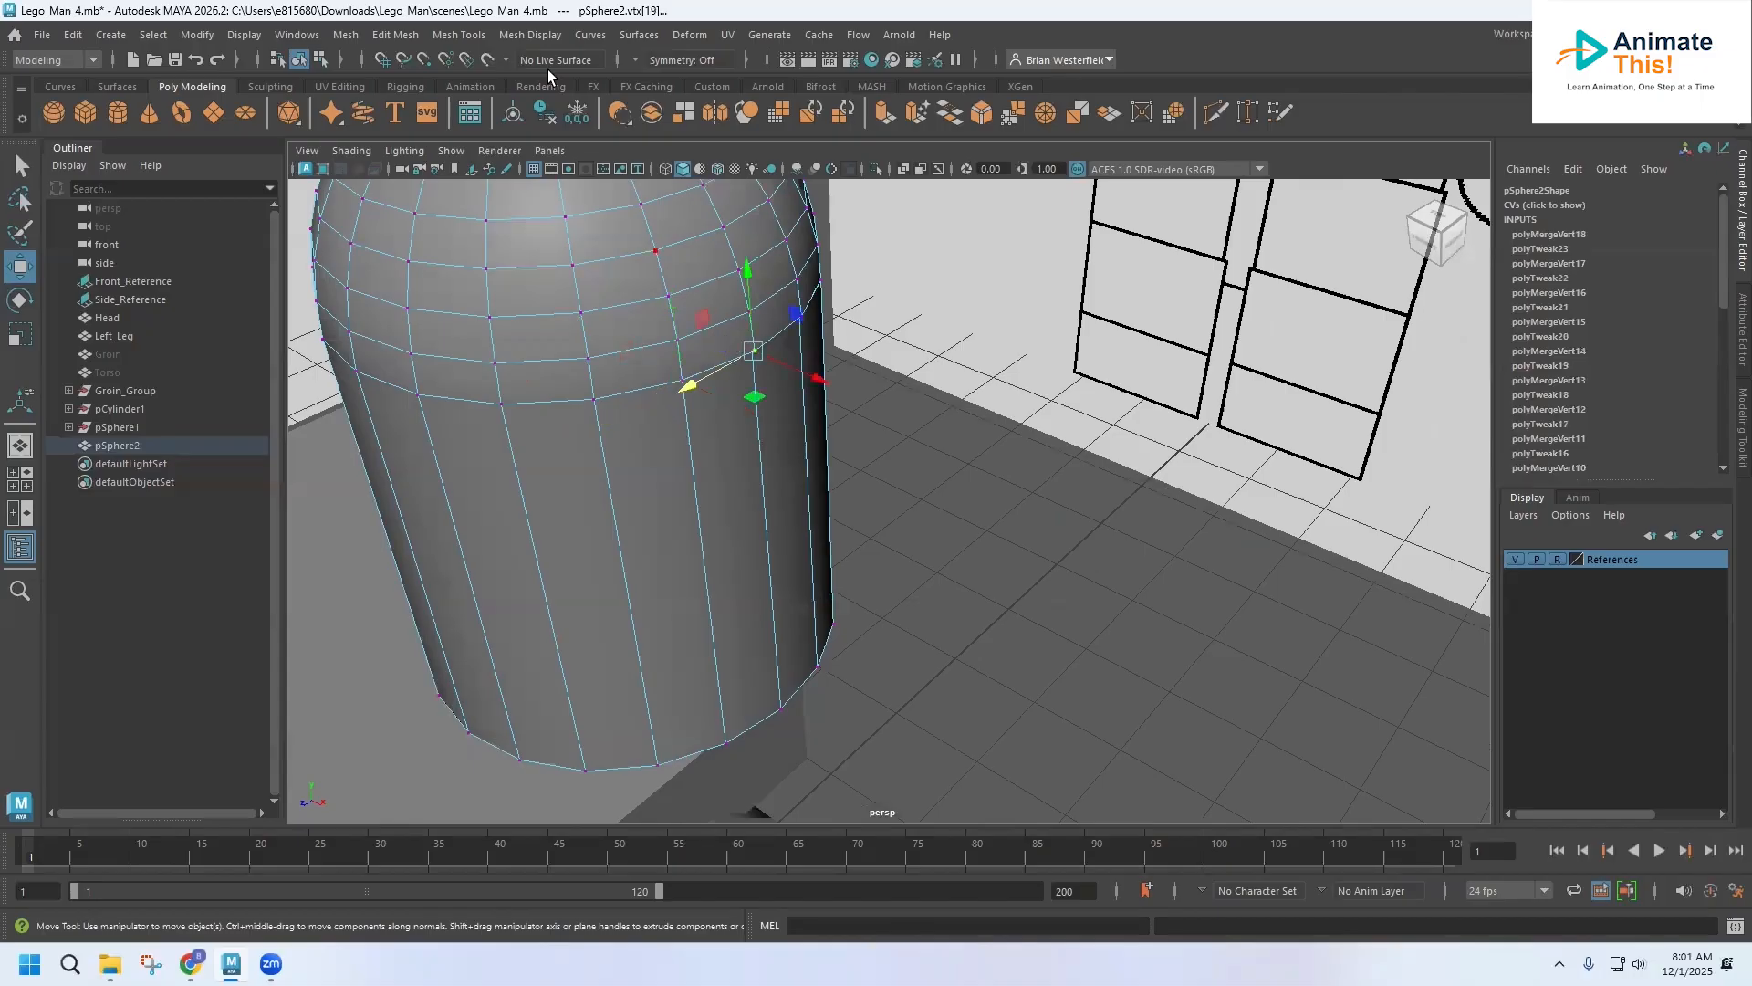
pyautogui.click(400, 36)
pyautogui.click(463, 268)
pyautogui.keyDown('alt'); pyautogui.moveTo(755, 366); pyautogui.dragTo(731, 543); pyautogui.keyUp('alt')
pyautogui.click(693, 500)
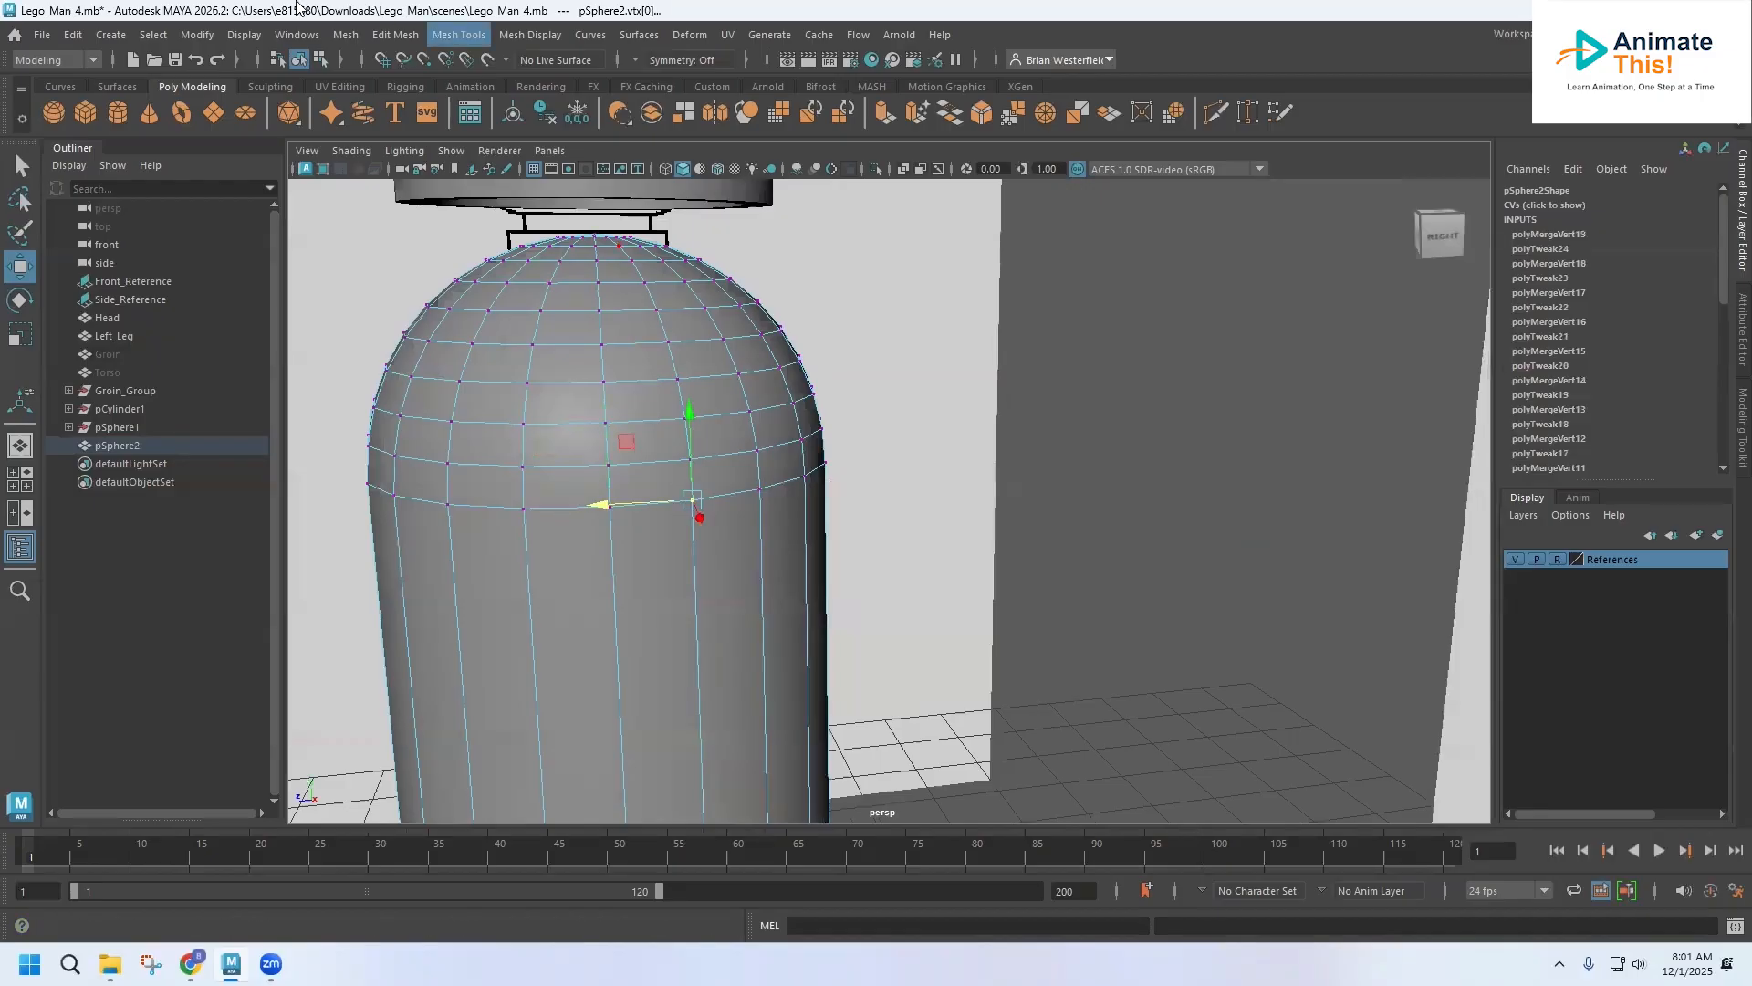
pyautogui.click(396, 37)
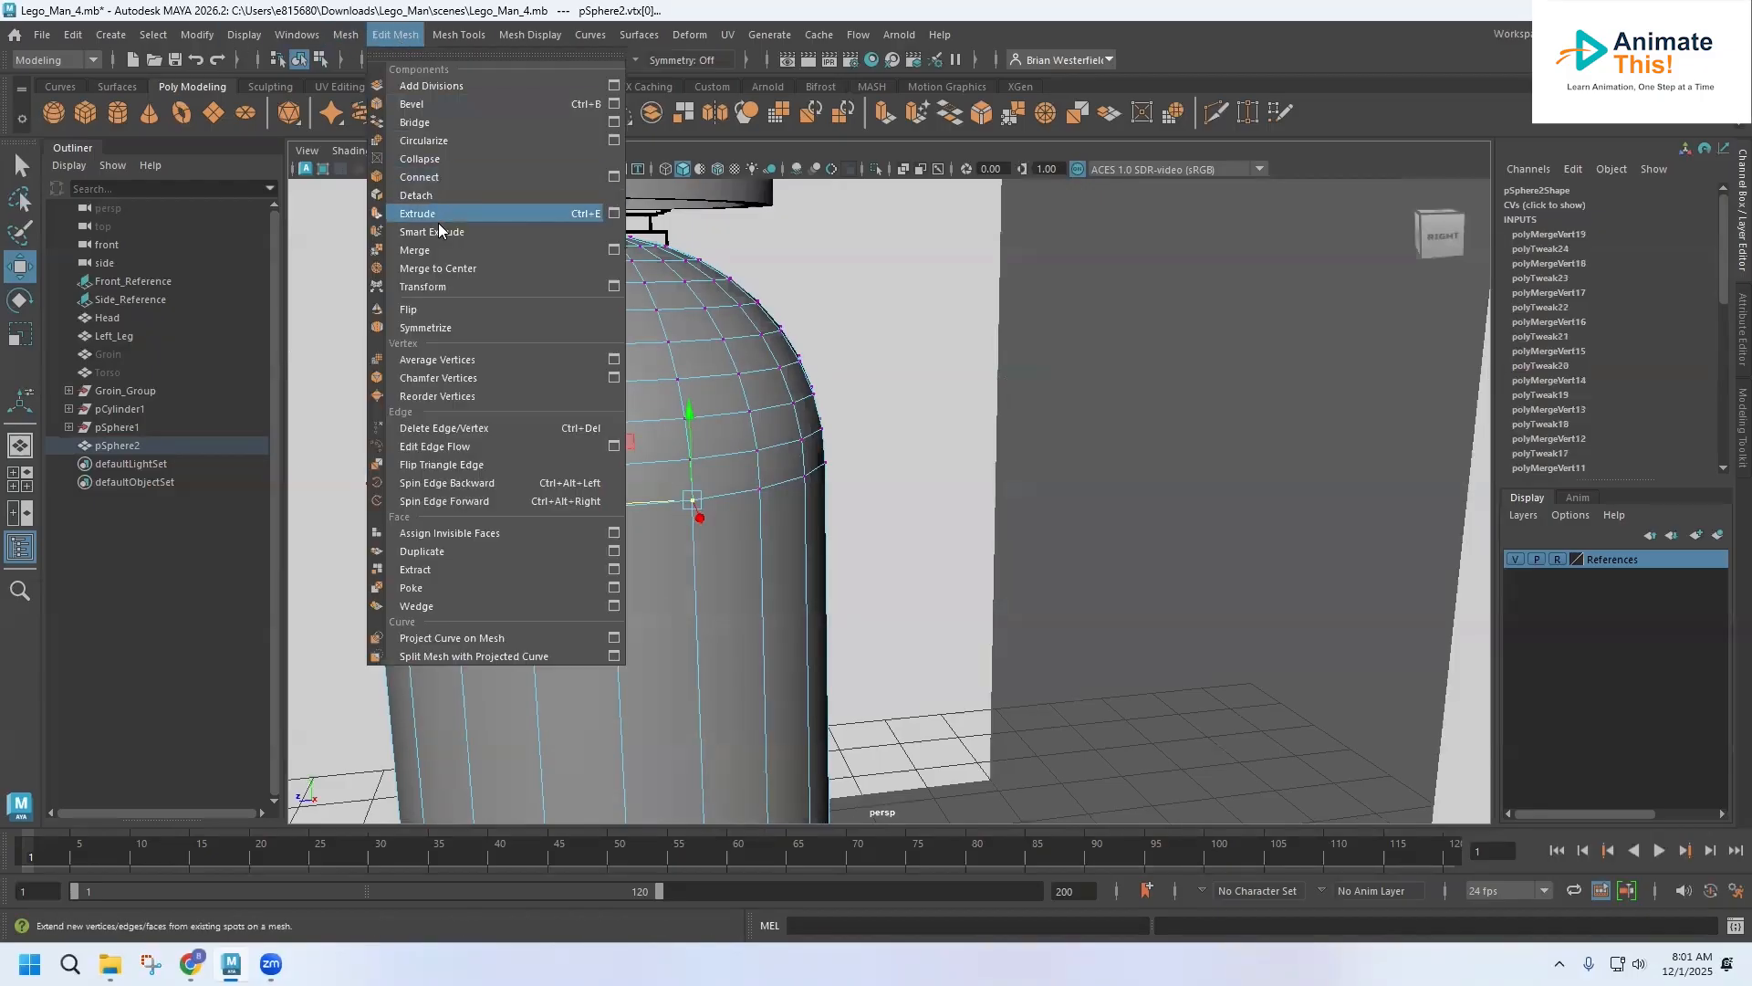
pyautogui.click(449, 272)
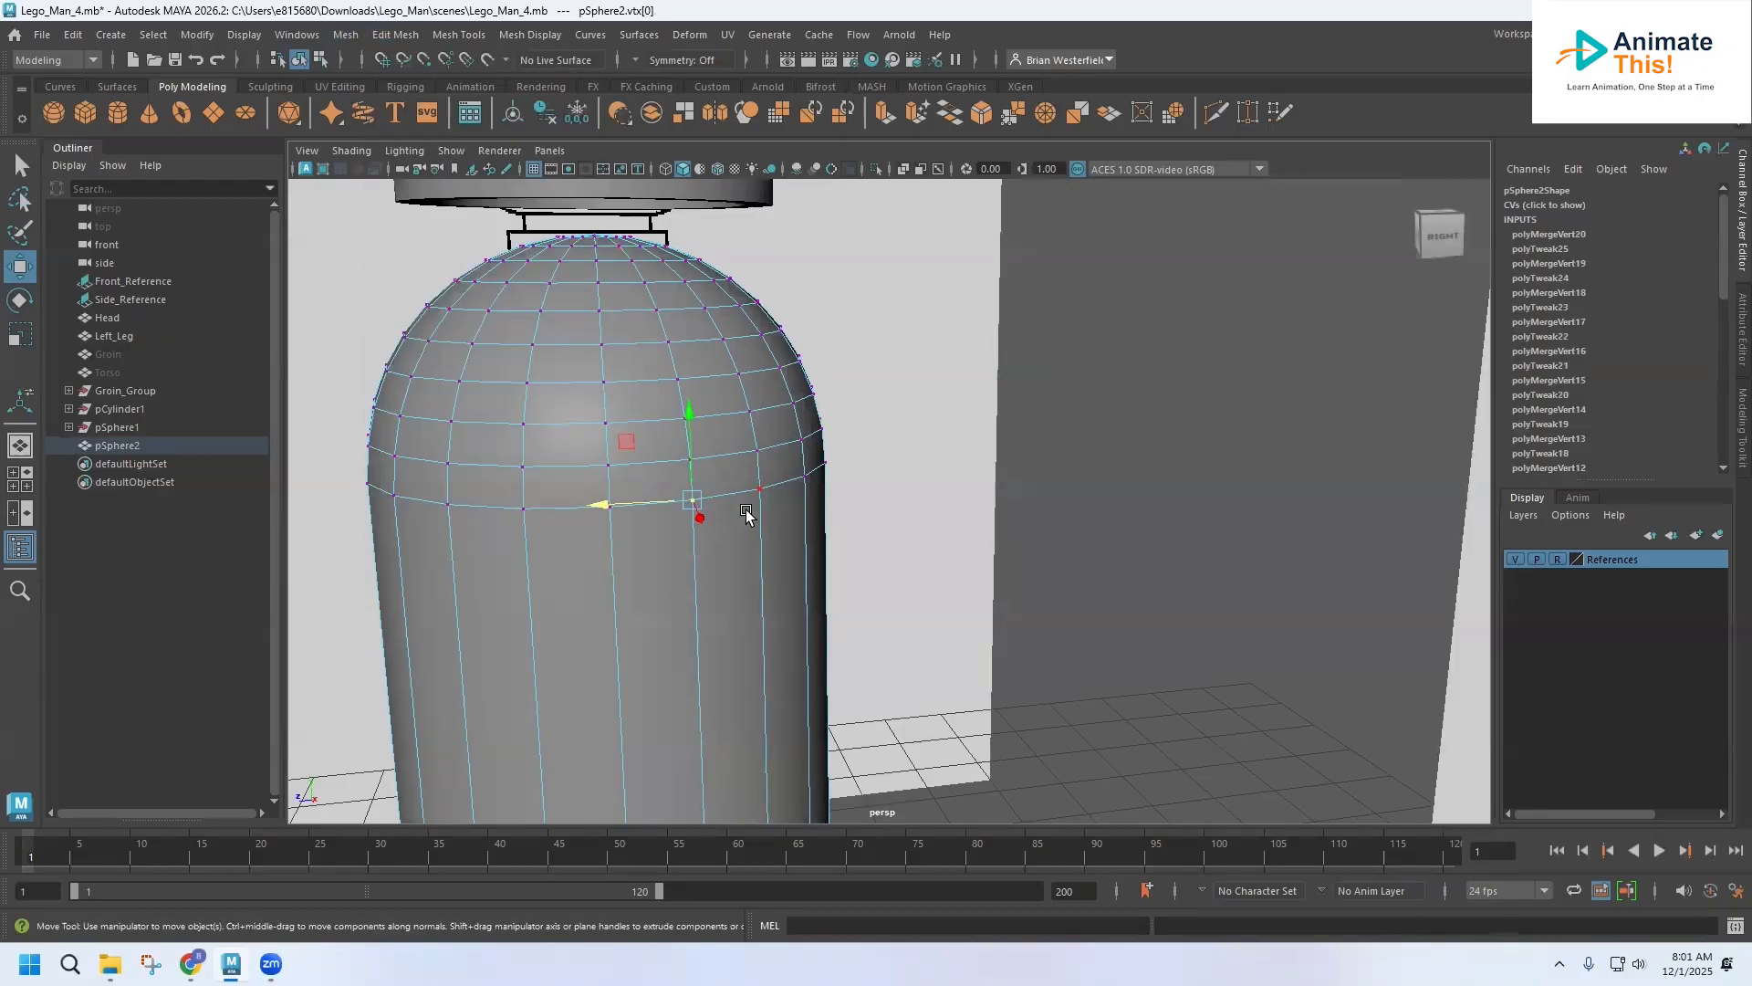
# Step: Pull a merged seam vertex away from the arm to test the weld, and undo the move
pyautogui.moveTo(762, 495); pyautogui.dragTo(806, 577)
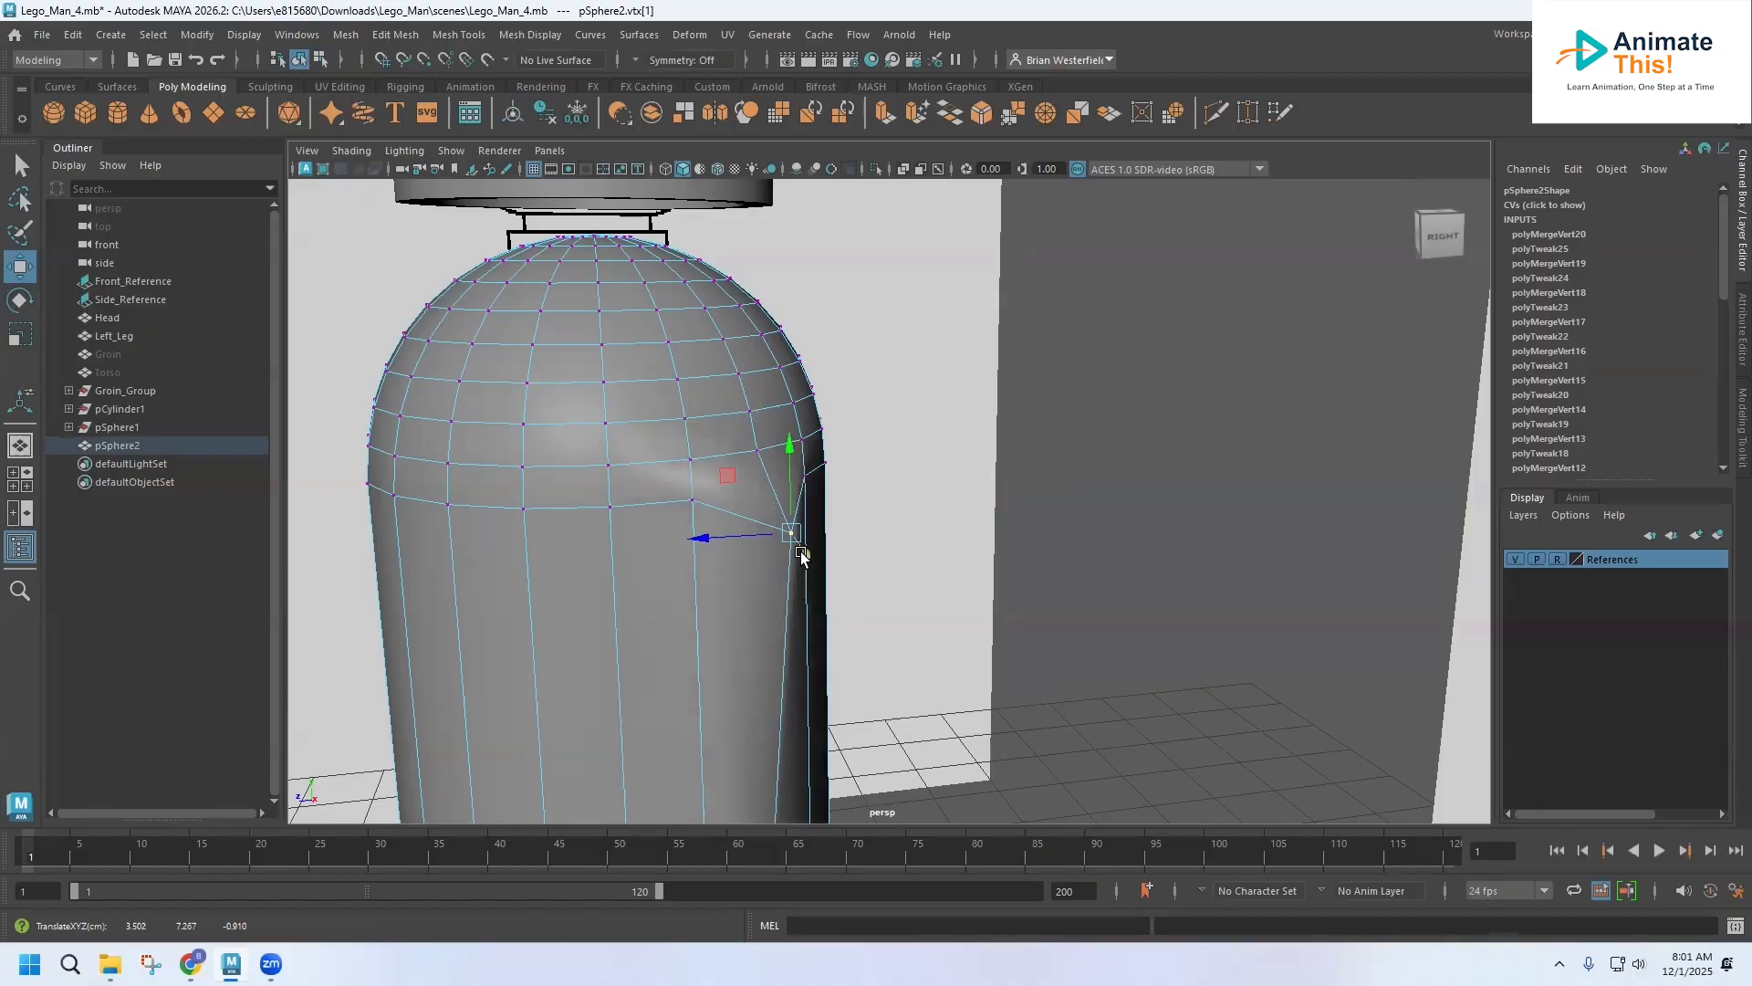
pyautogui.hotkey('ctrl', 'z')
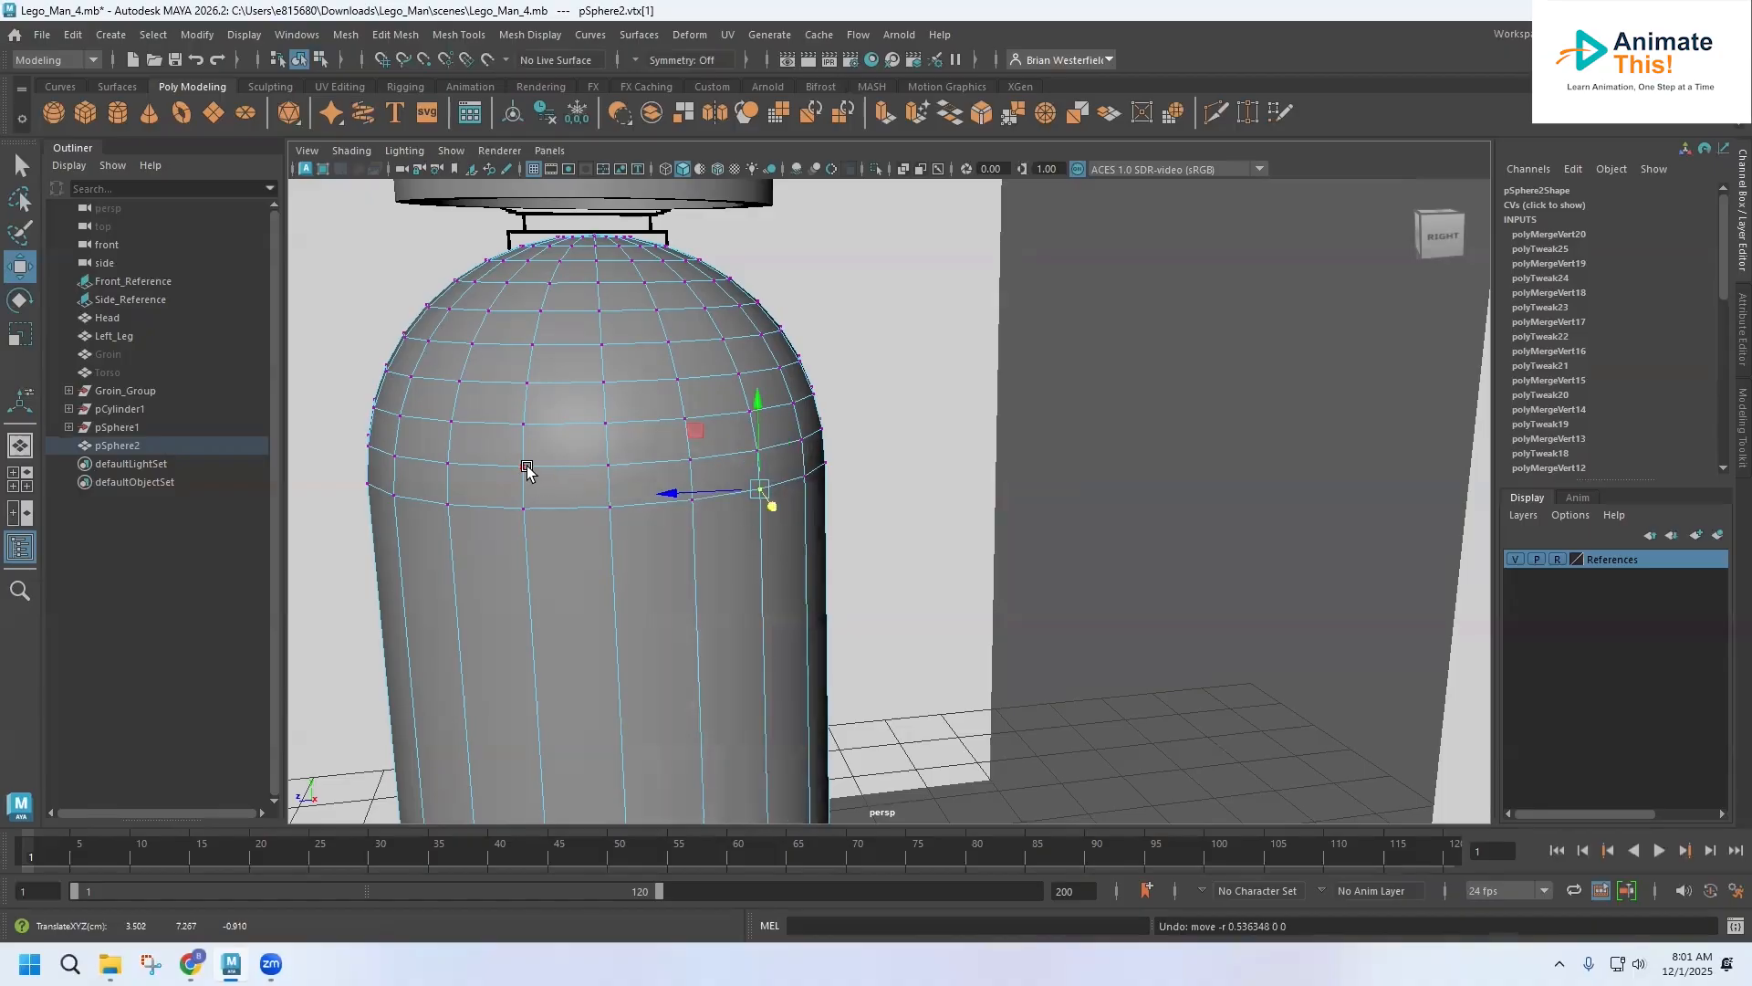
# Step: Return the arm to object mode and unhide the Groin and Torso
pyautogui.moveTo(530, 413); pyautogui.dragTo(577, 393, button='right')
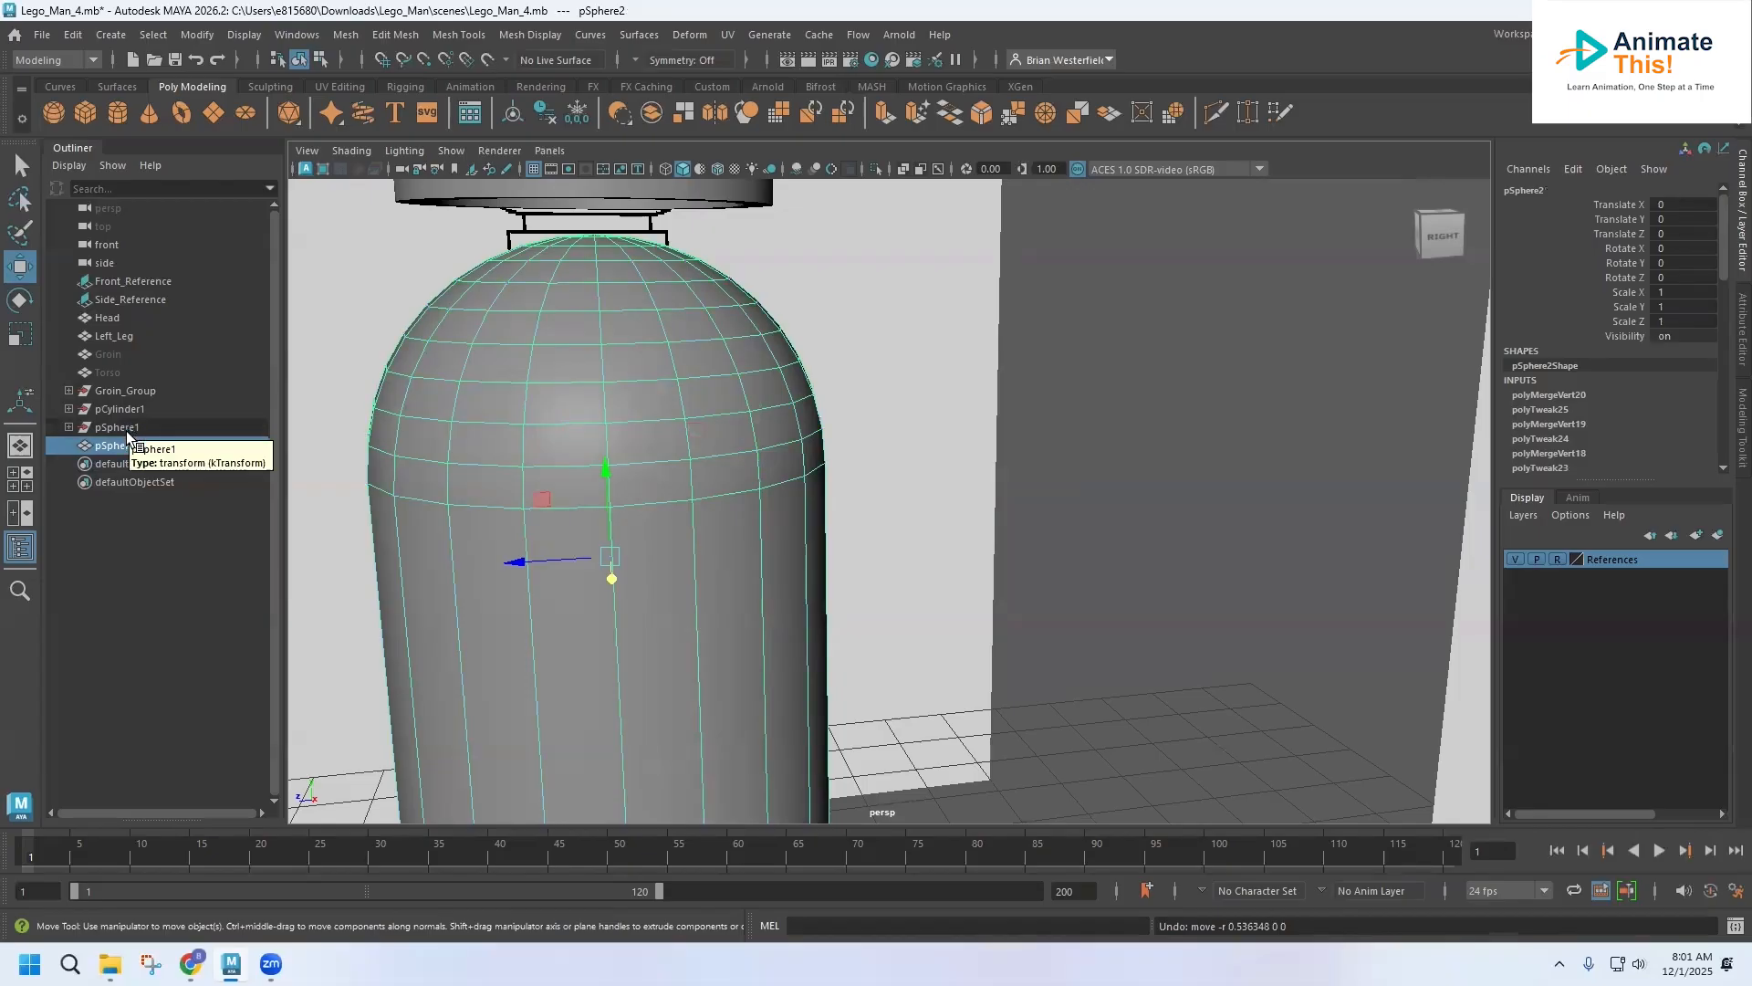
pyautogui.moveTo(128, 371); pyautogui.dragTo(127, 356)
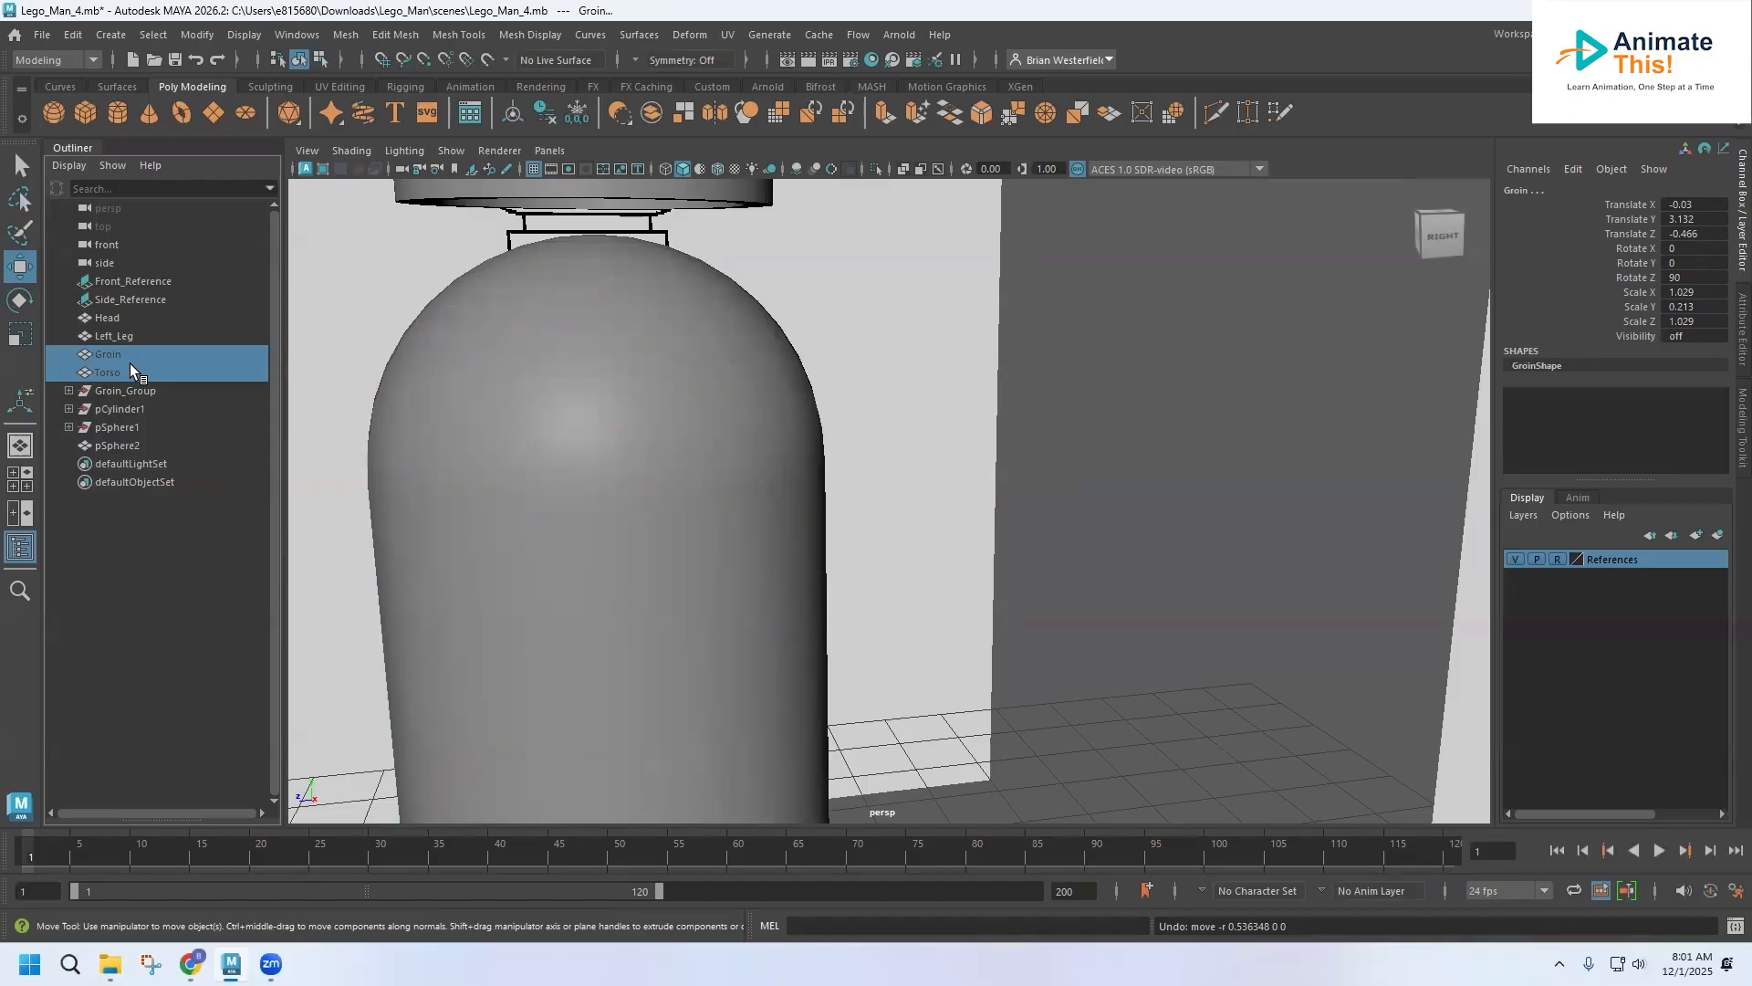
pyautogui.hotkey('shift', 'h')
pyautogui.press('f')
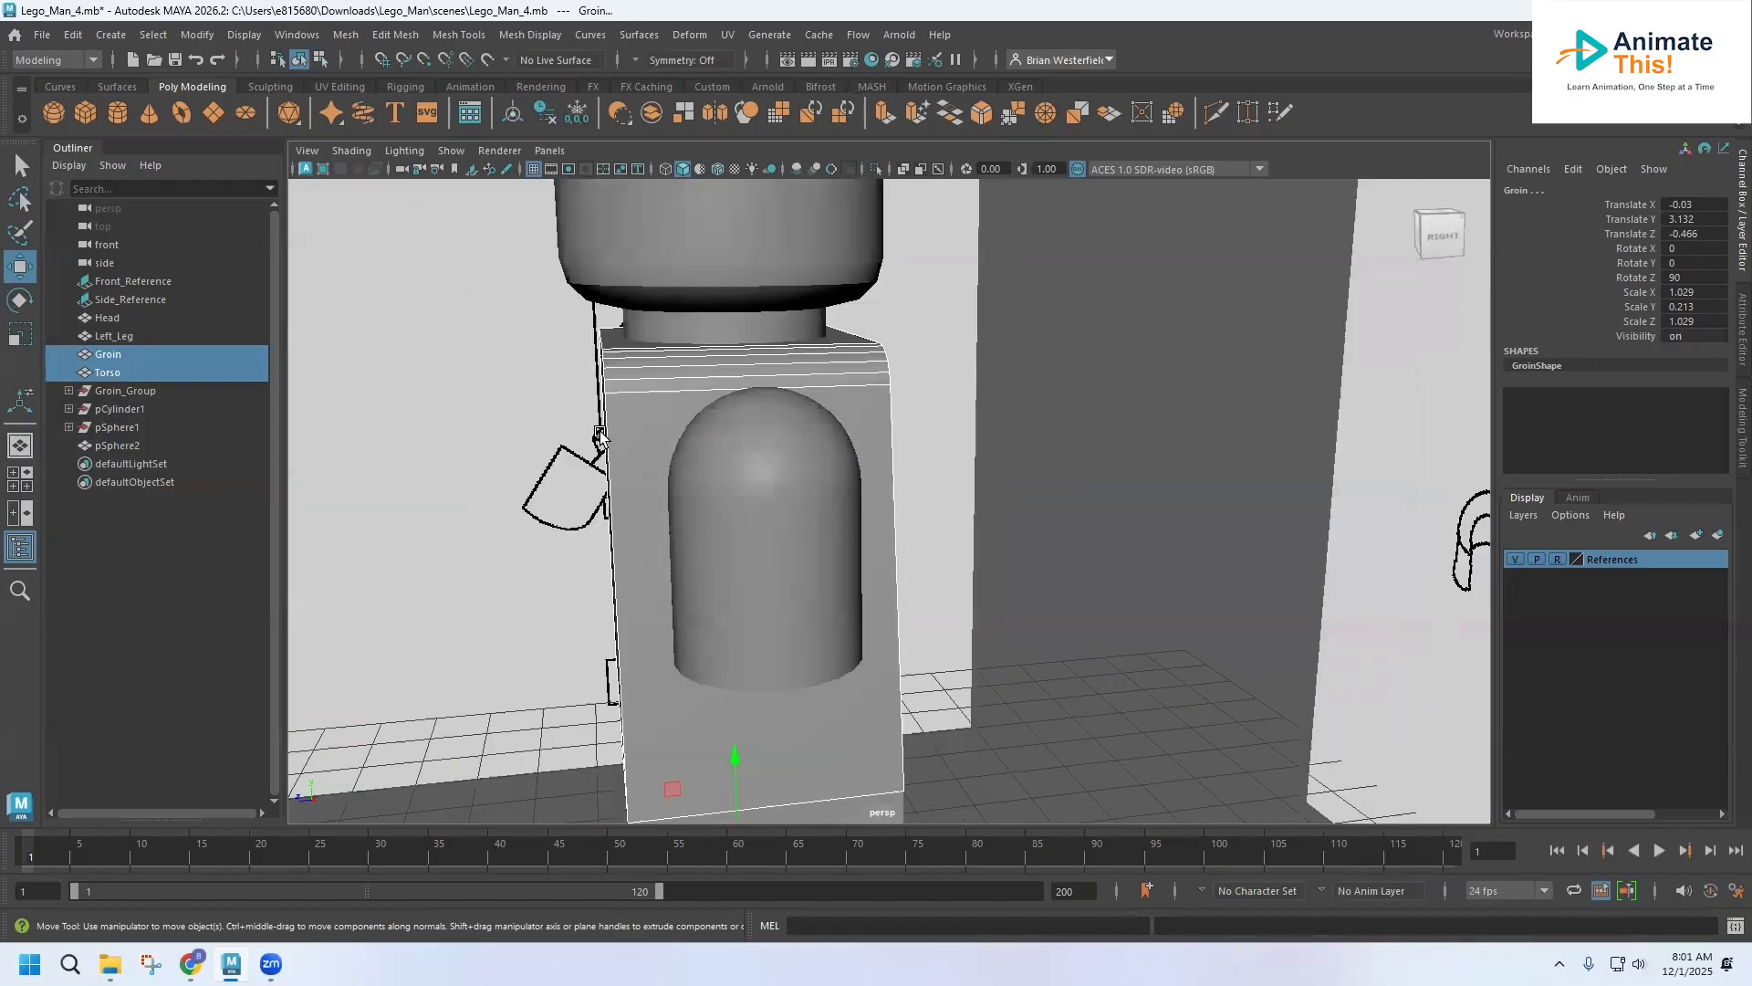
pyautogui.scroll(3, 600, 438)
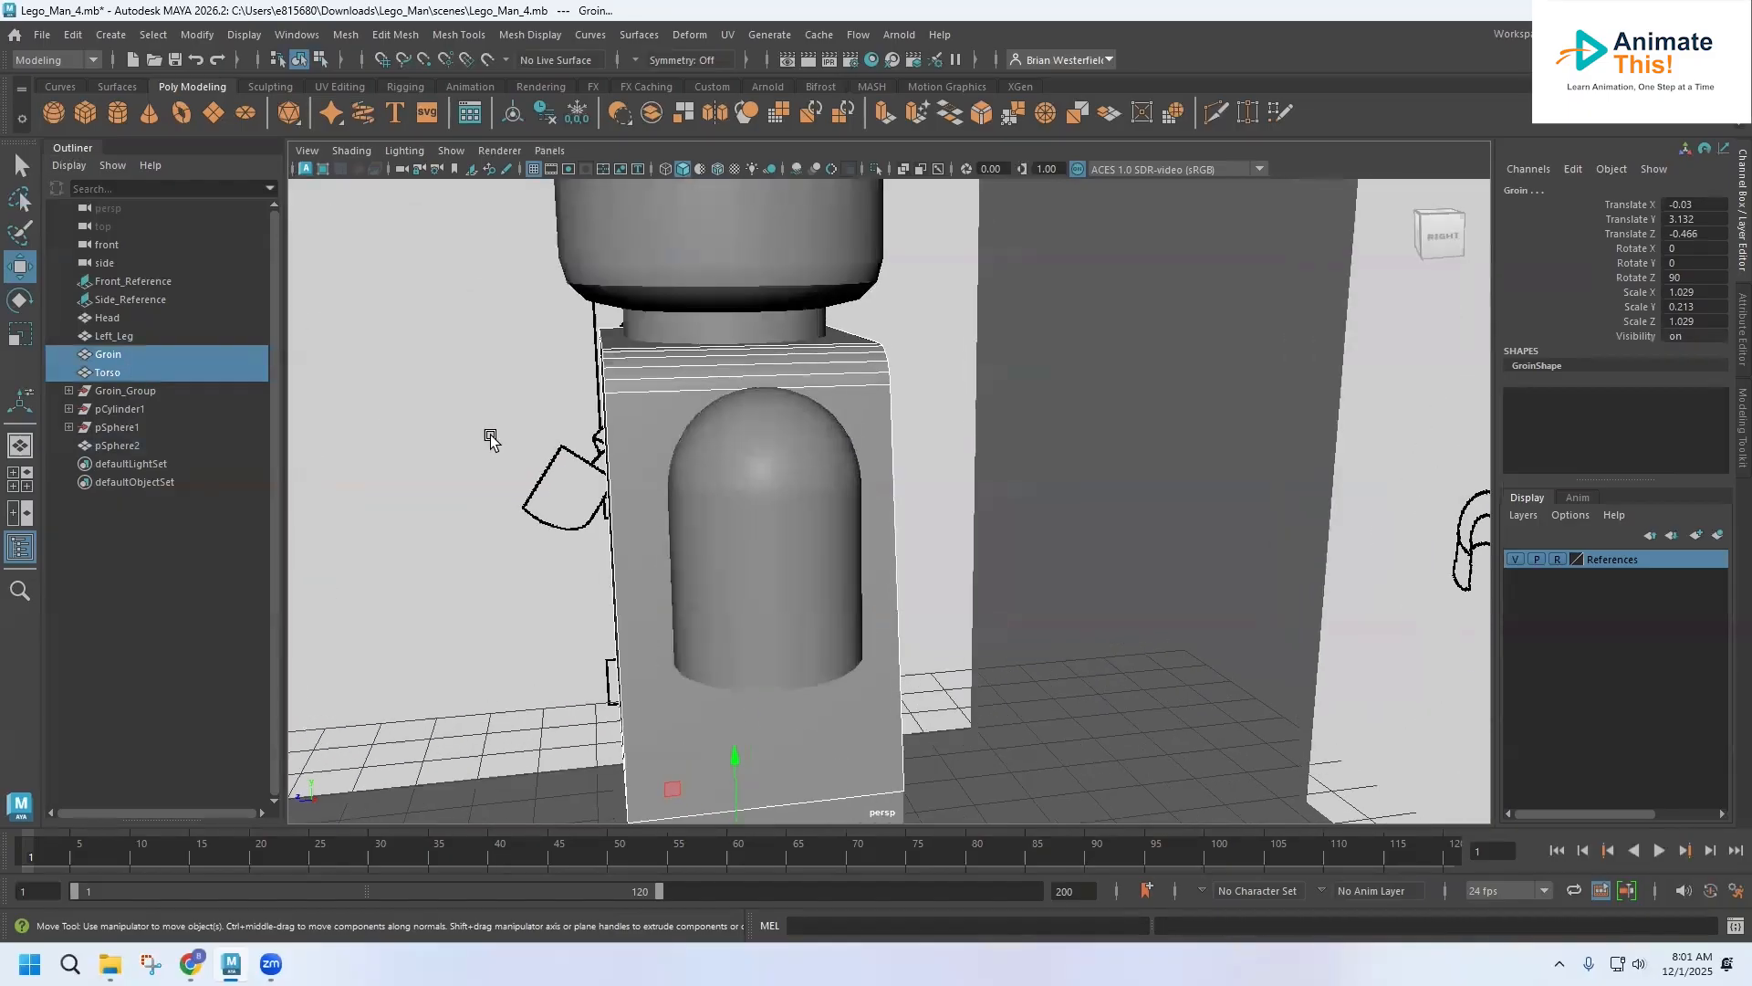
# Step: Inspect the Torso, Left_Leg, standalone Groin and Groin_Group contents to check whether Groin and Groin1 duplicate each other
pyautogui.click(144, 376)
pyautogui.scroll(-4, 593, 513)
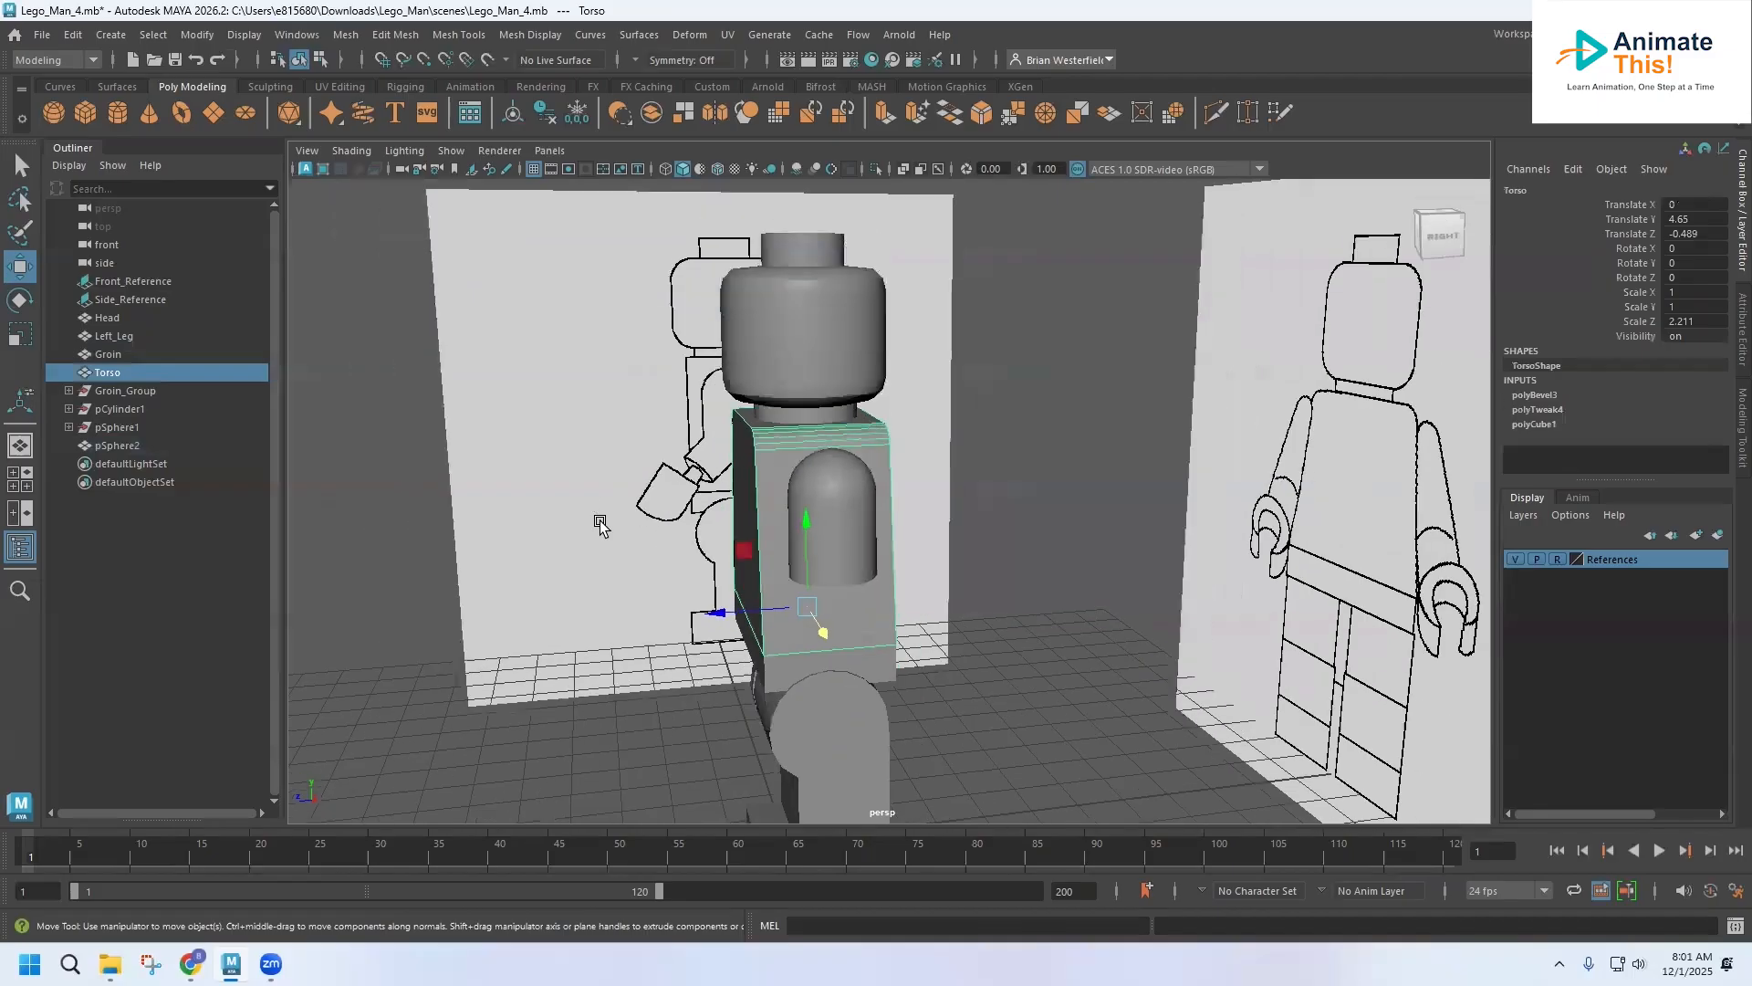
pyautogui.scroll(4, 602, 524)
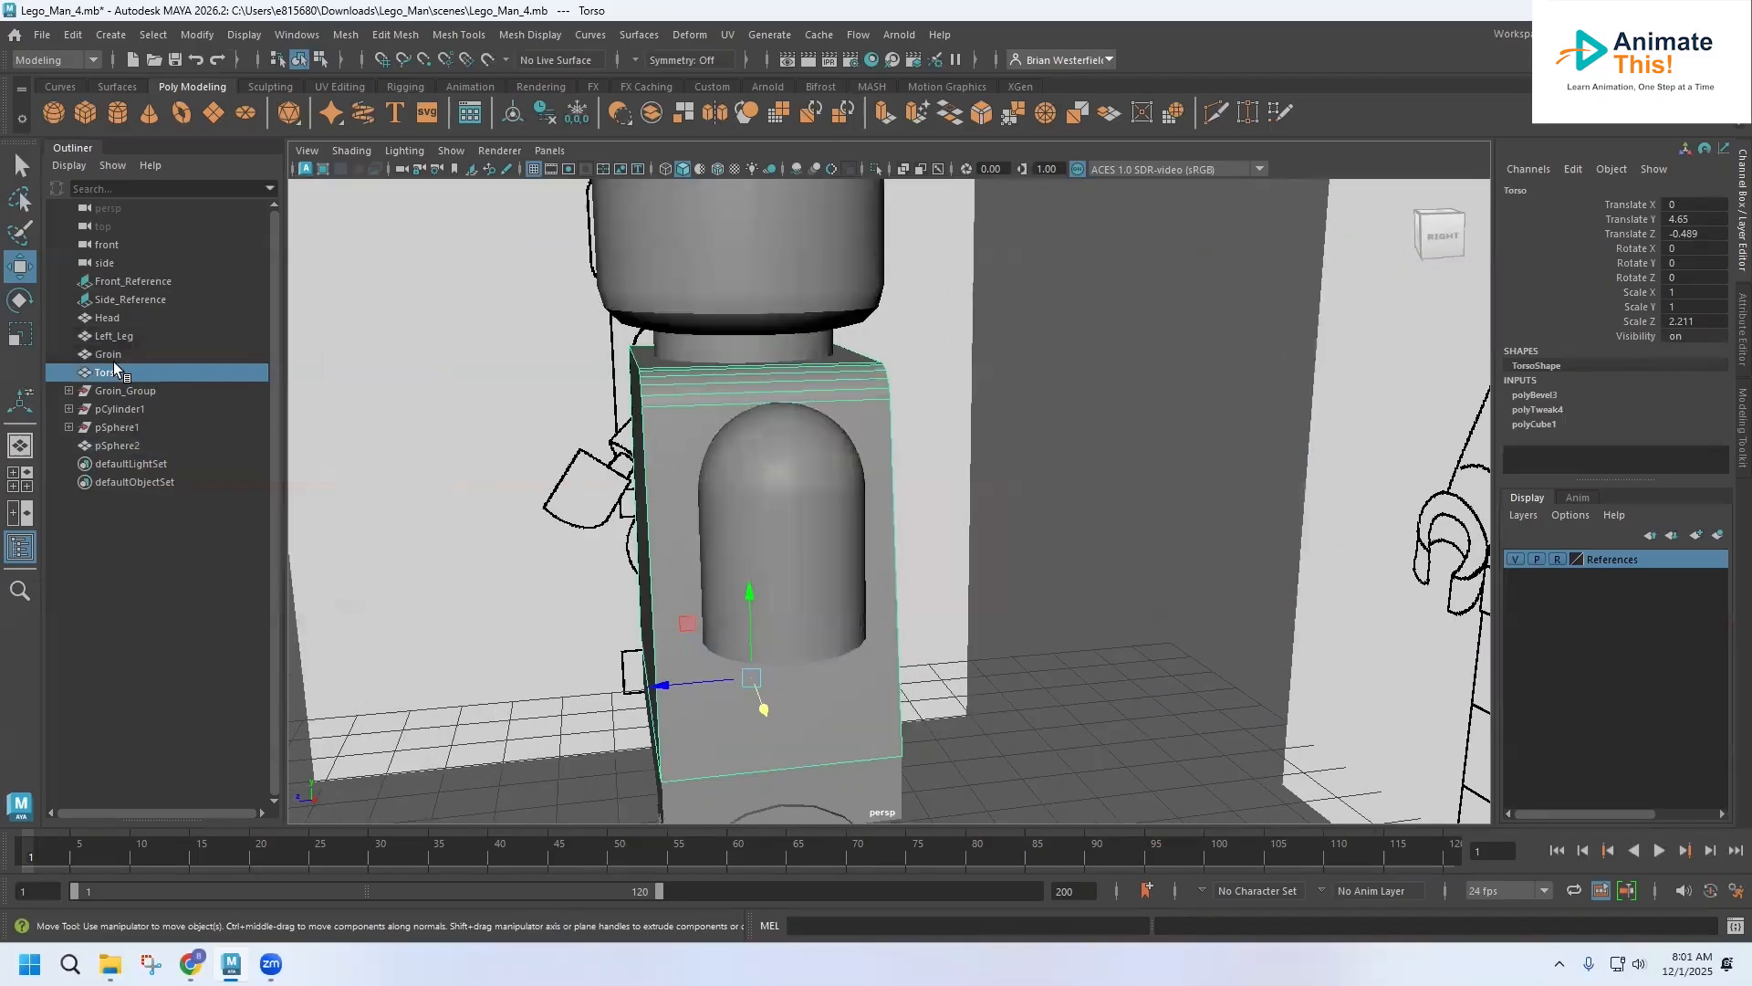
pyautogui.click(131, 395)
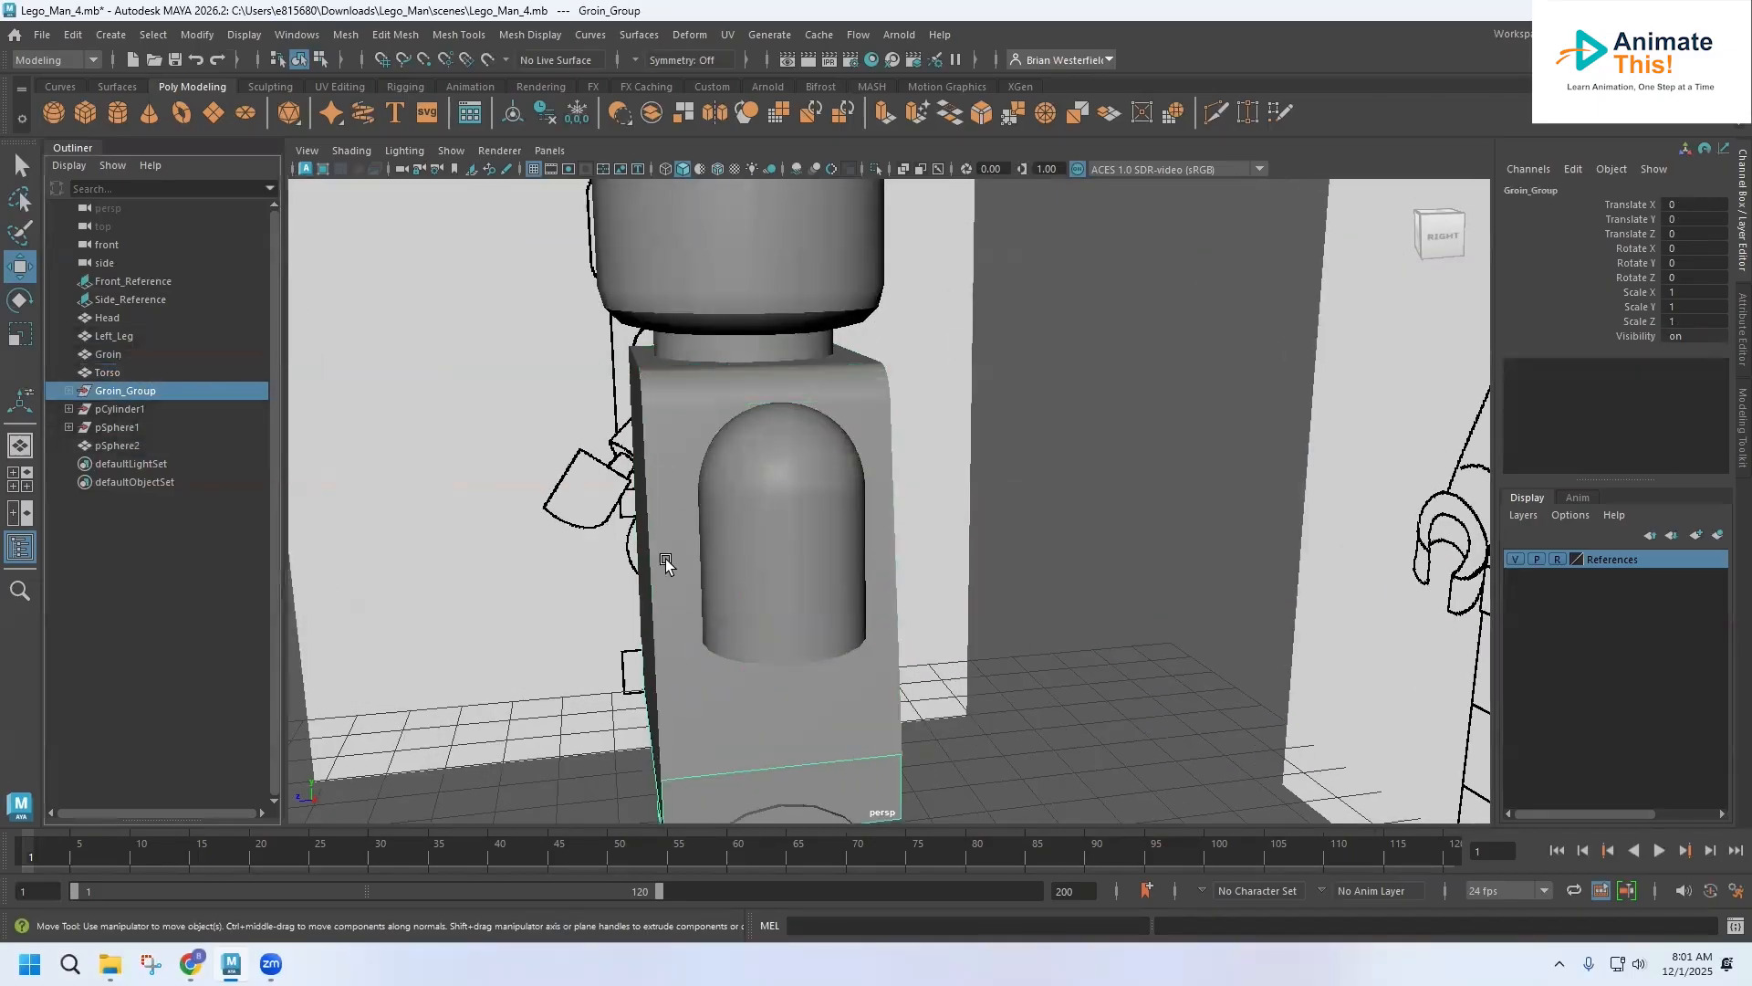
pyautogui.click(128, 354)
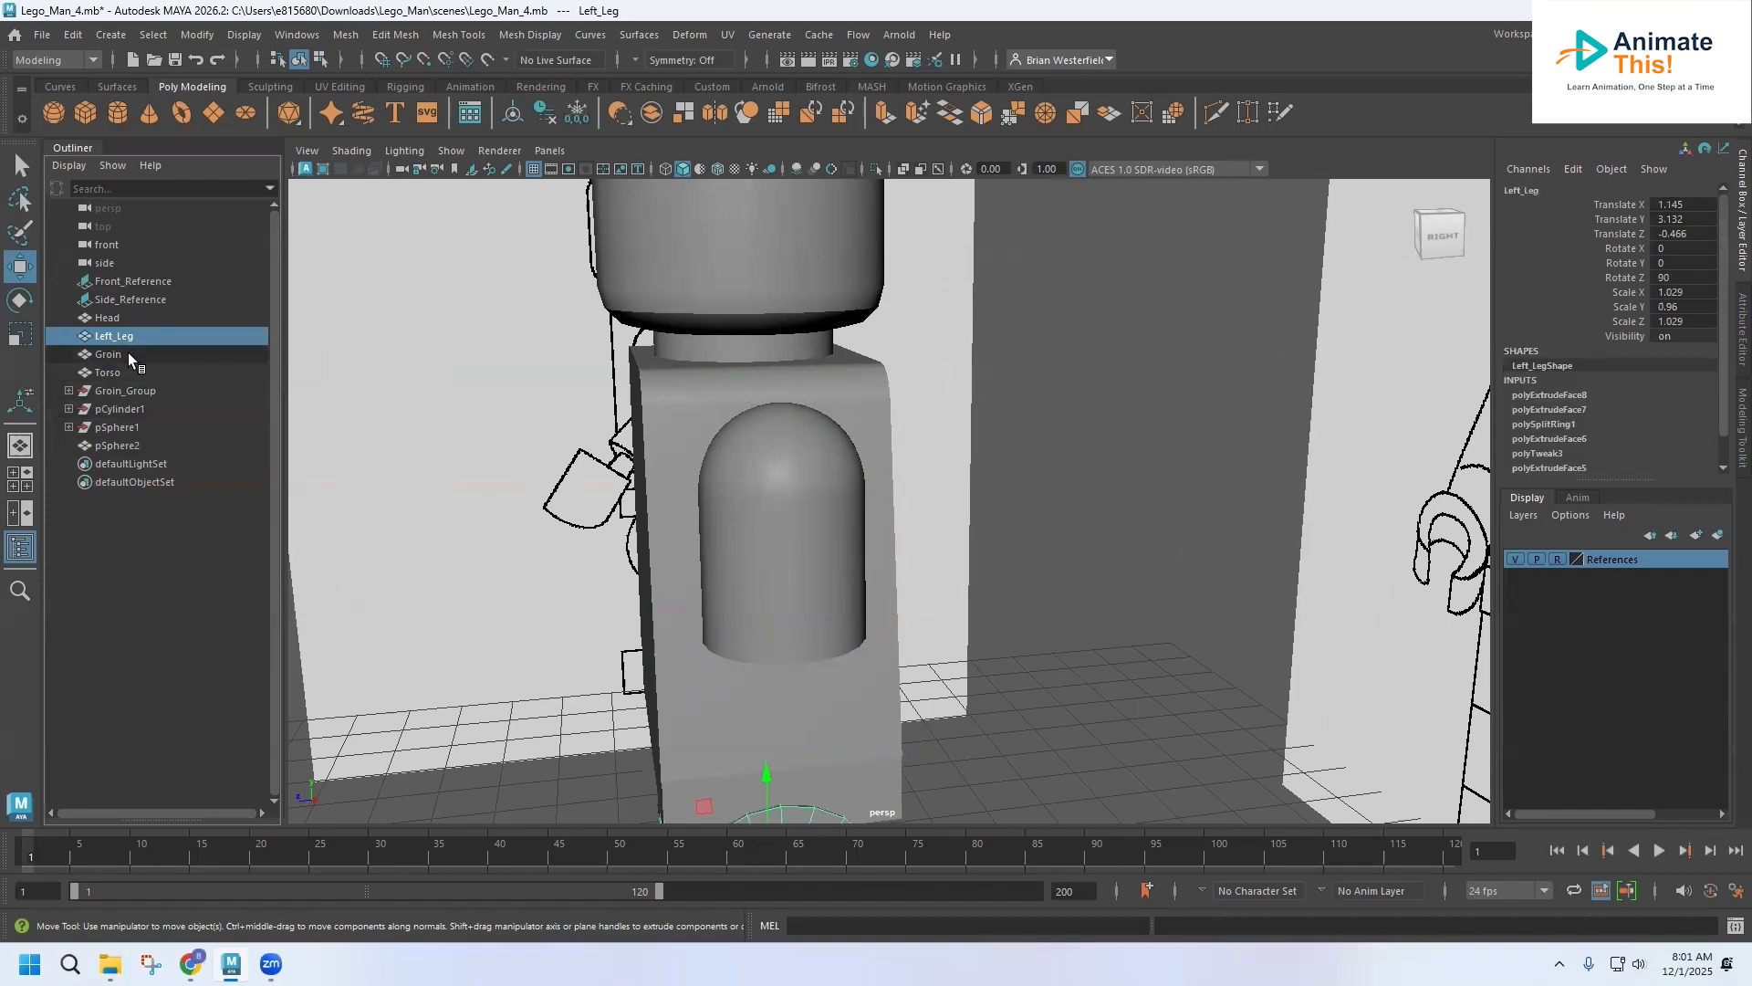
pyautogui.scroll(-7, 655, 521)
pyautogui.scroll(4, 656, 523)
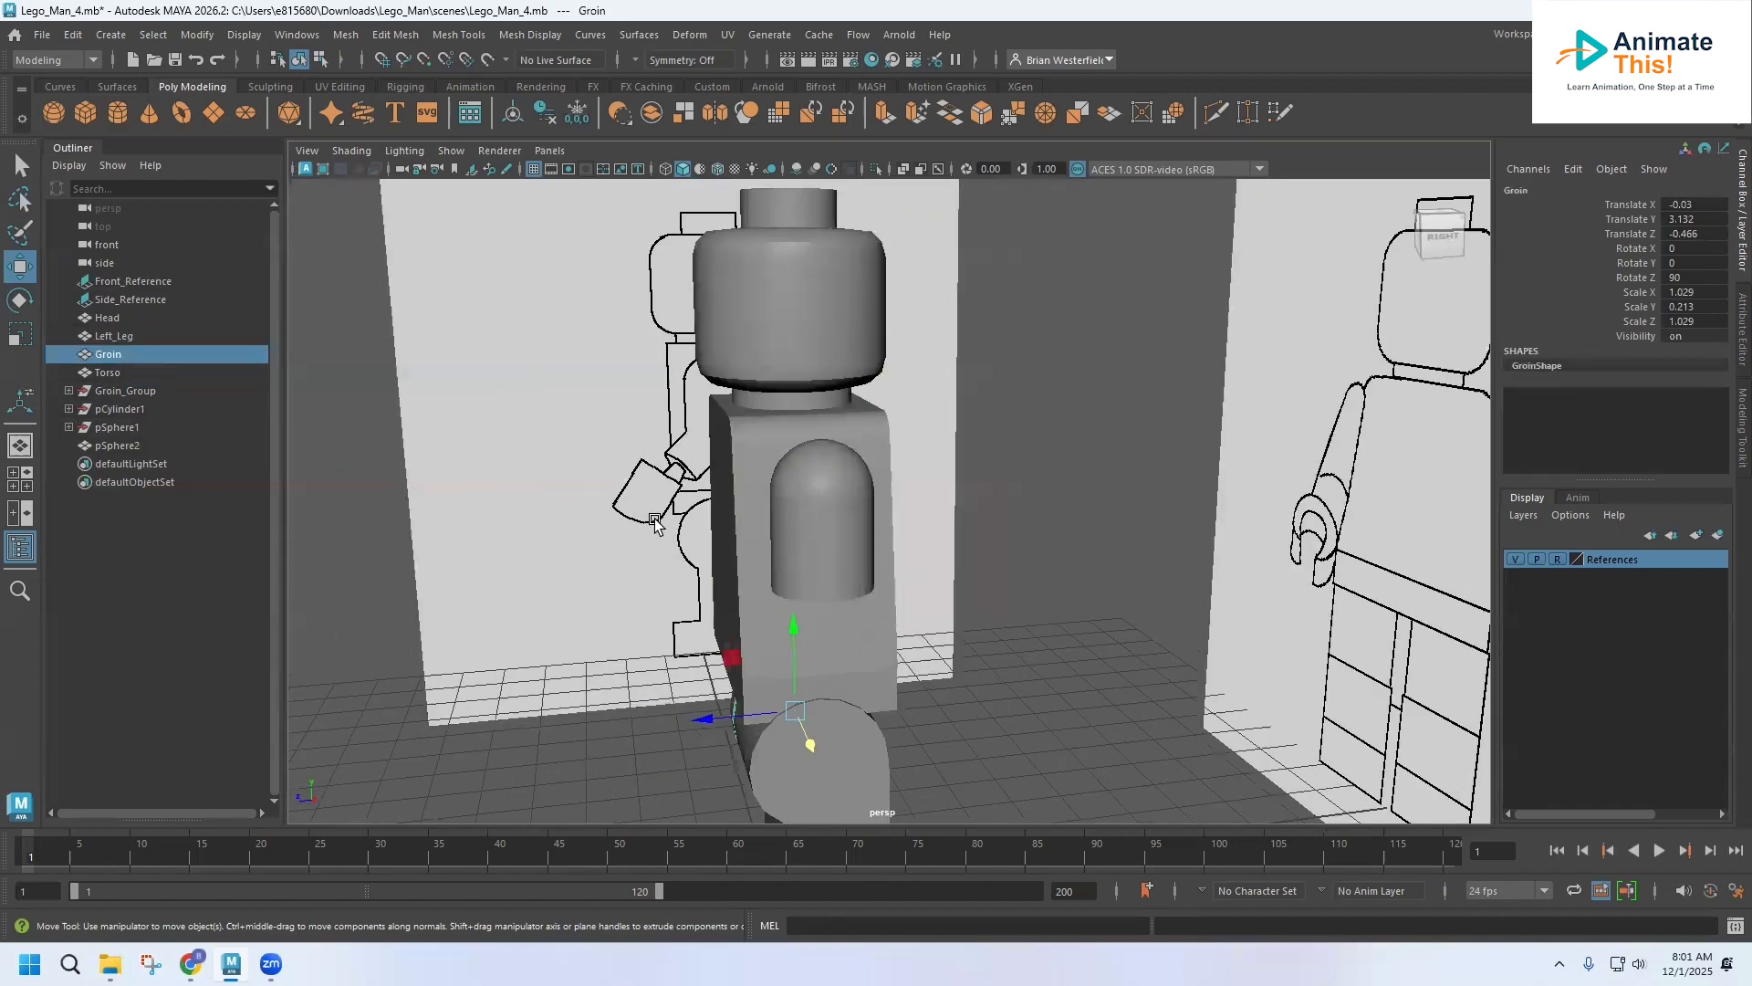
pyautogui.click(68, 391)
pyautogui.click(112, 427)
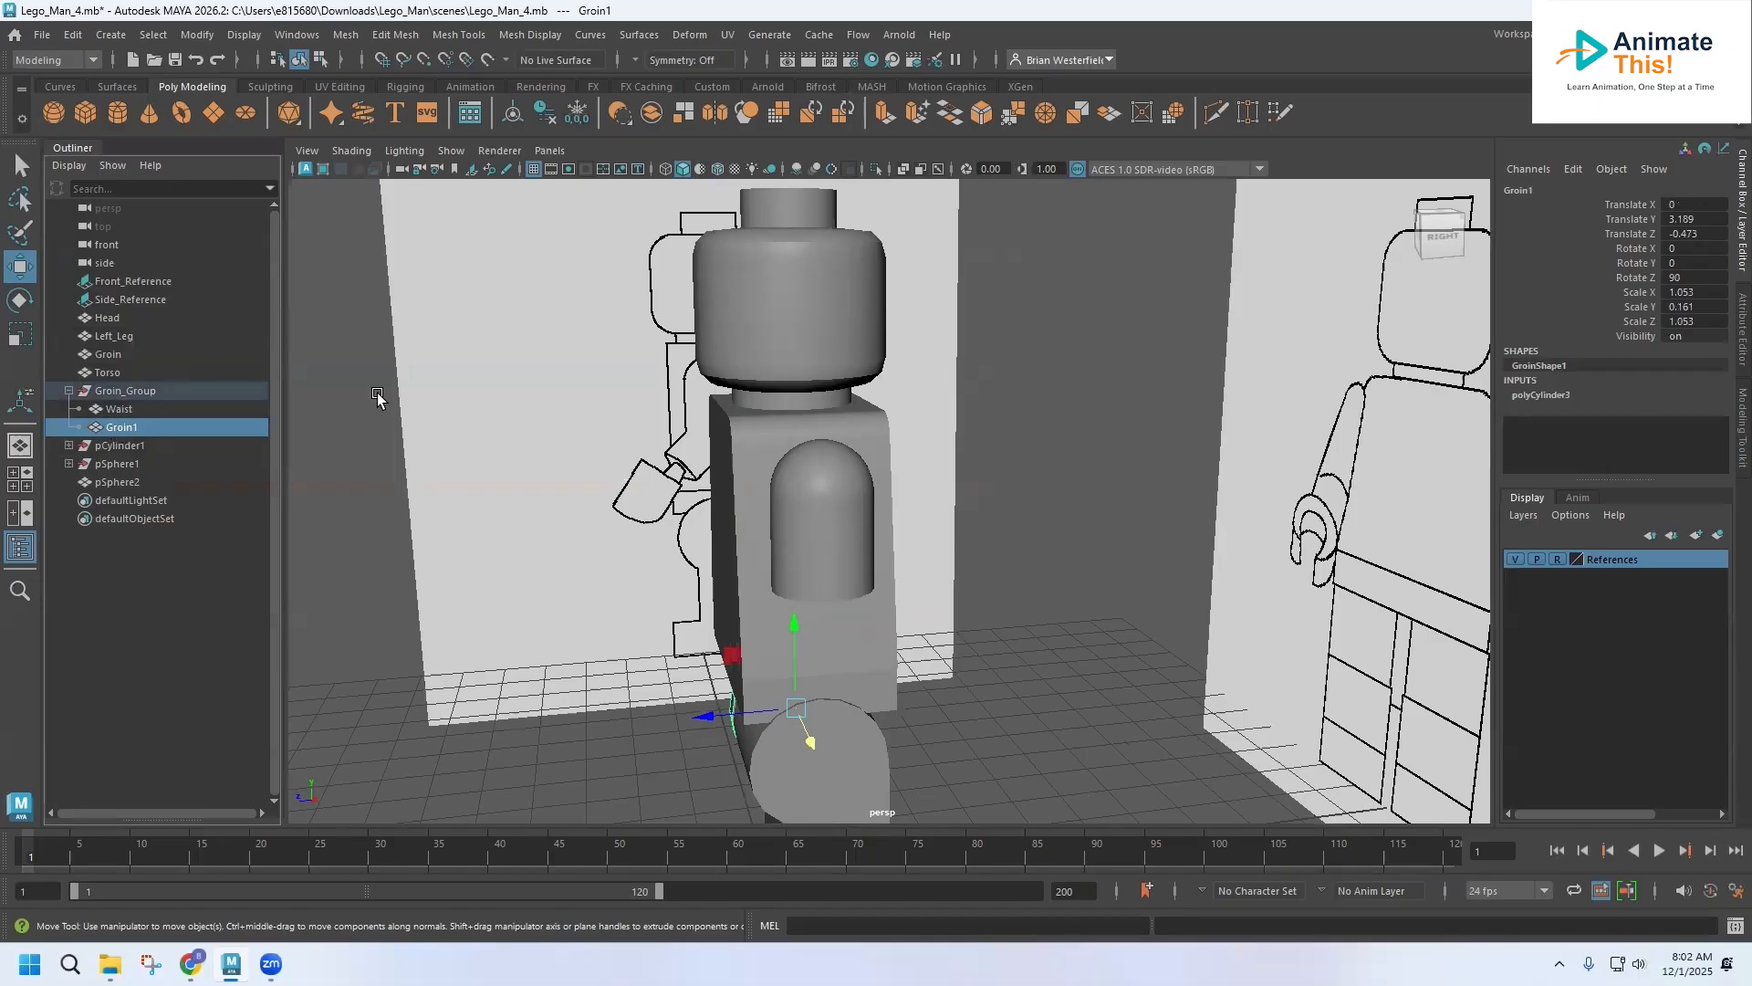
pyautogui.keyDown('alt'); pyautogui.moveTo(657, 566); pyautogui.dragTo(867, 502); pyautogui.keyUp('alt')
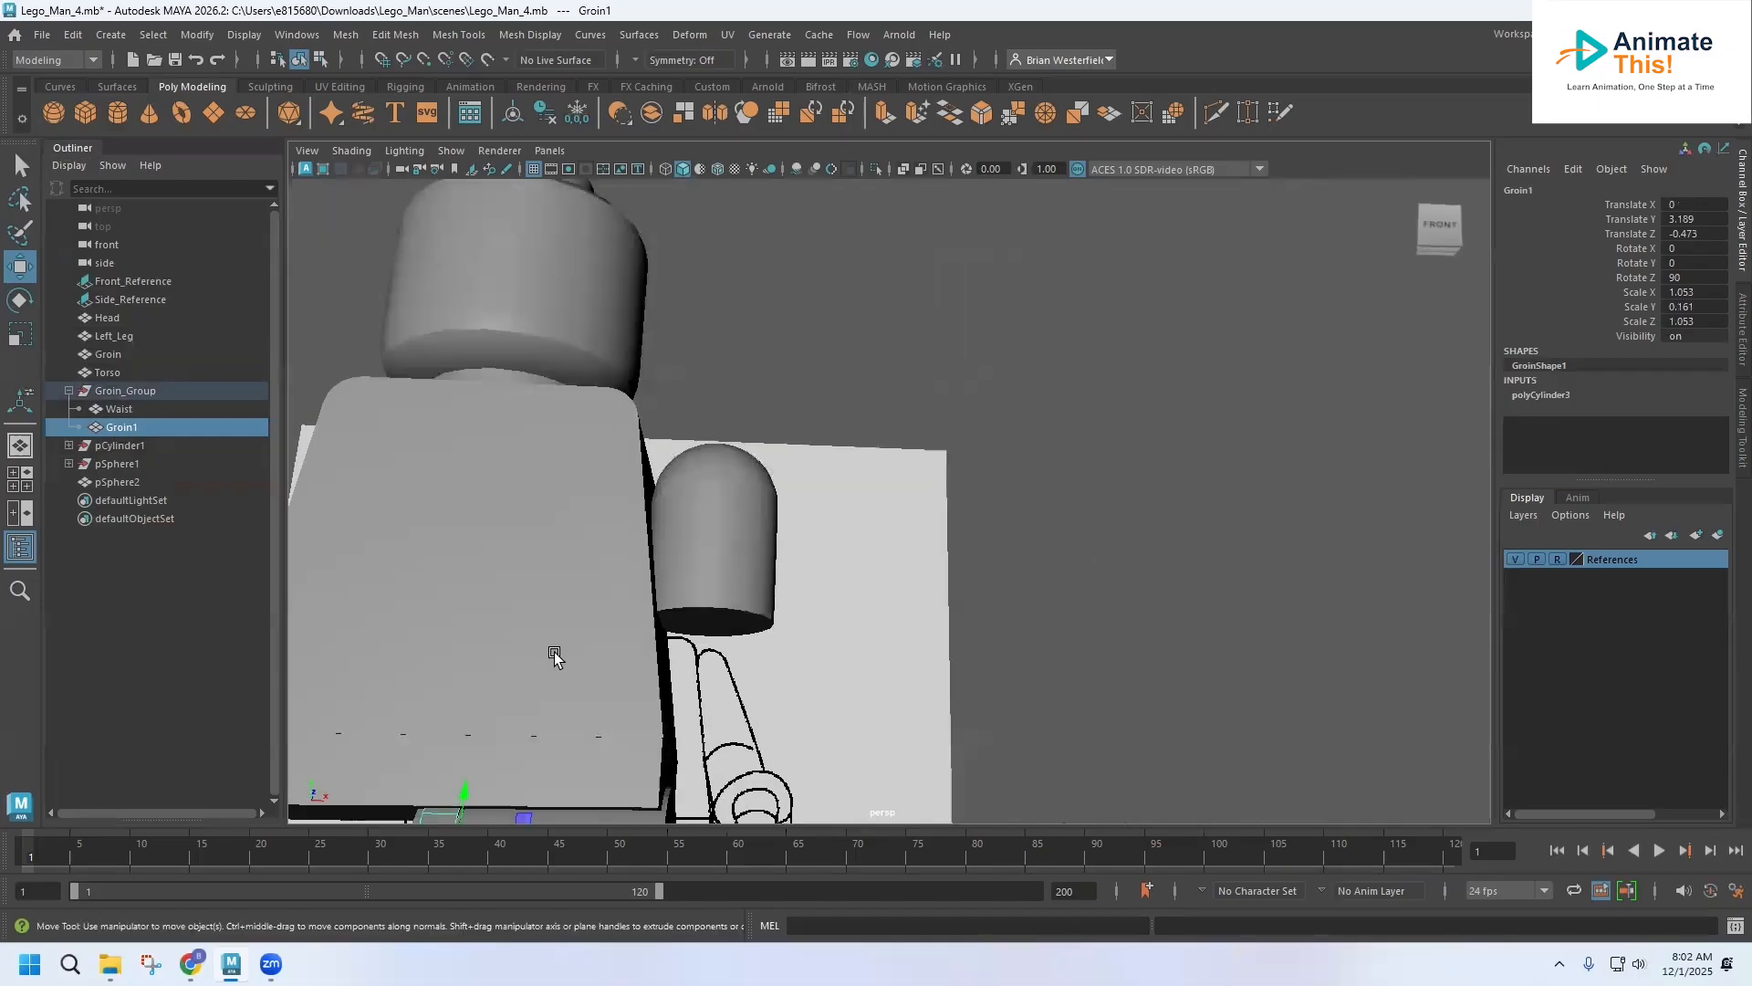
pyautogui.keyDown('alt'); pyautogui.moveTo(555, 657); pyautogui.dragTo(801, 425, button='middle'); pyautogui.keyUp('alt')
pyautogui.keyDown('alt'); pyautogui.moveTo(801, 425); pyautogui.dragTo(821, 536); pyautogui.keyUp('alt')
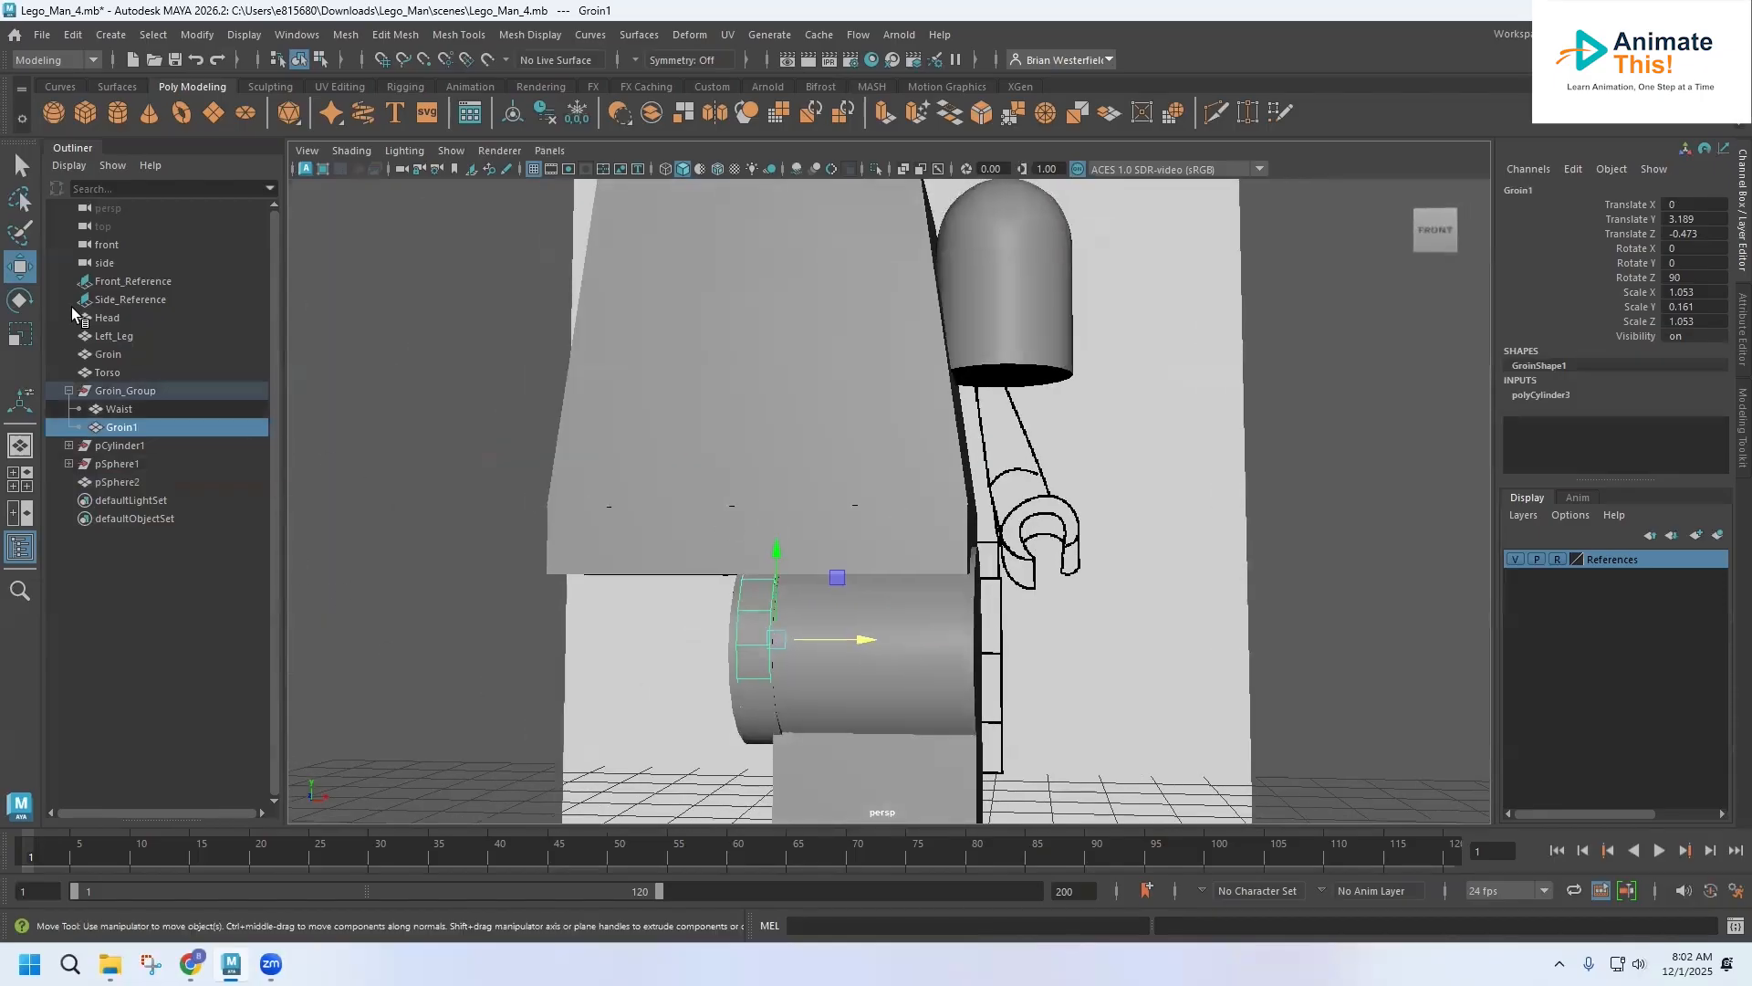
pyautogui.click(108, 355)
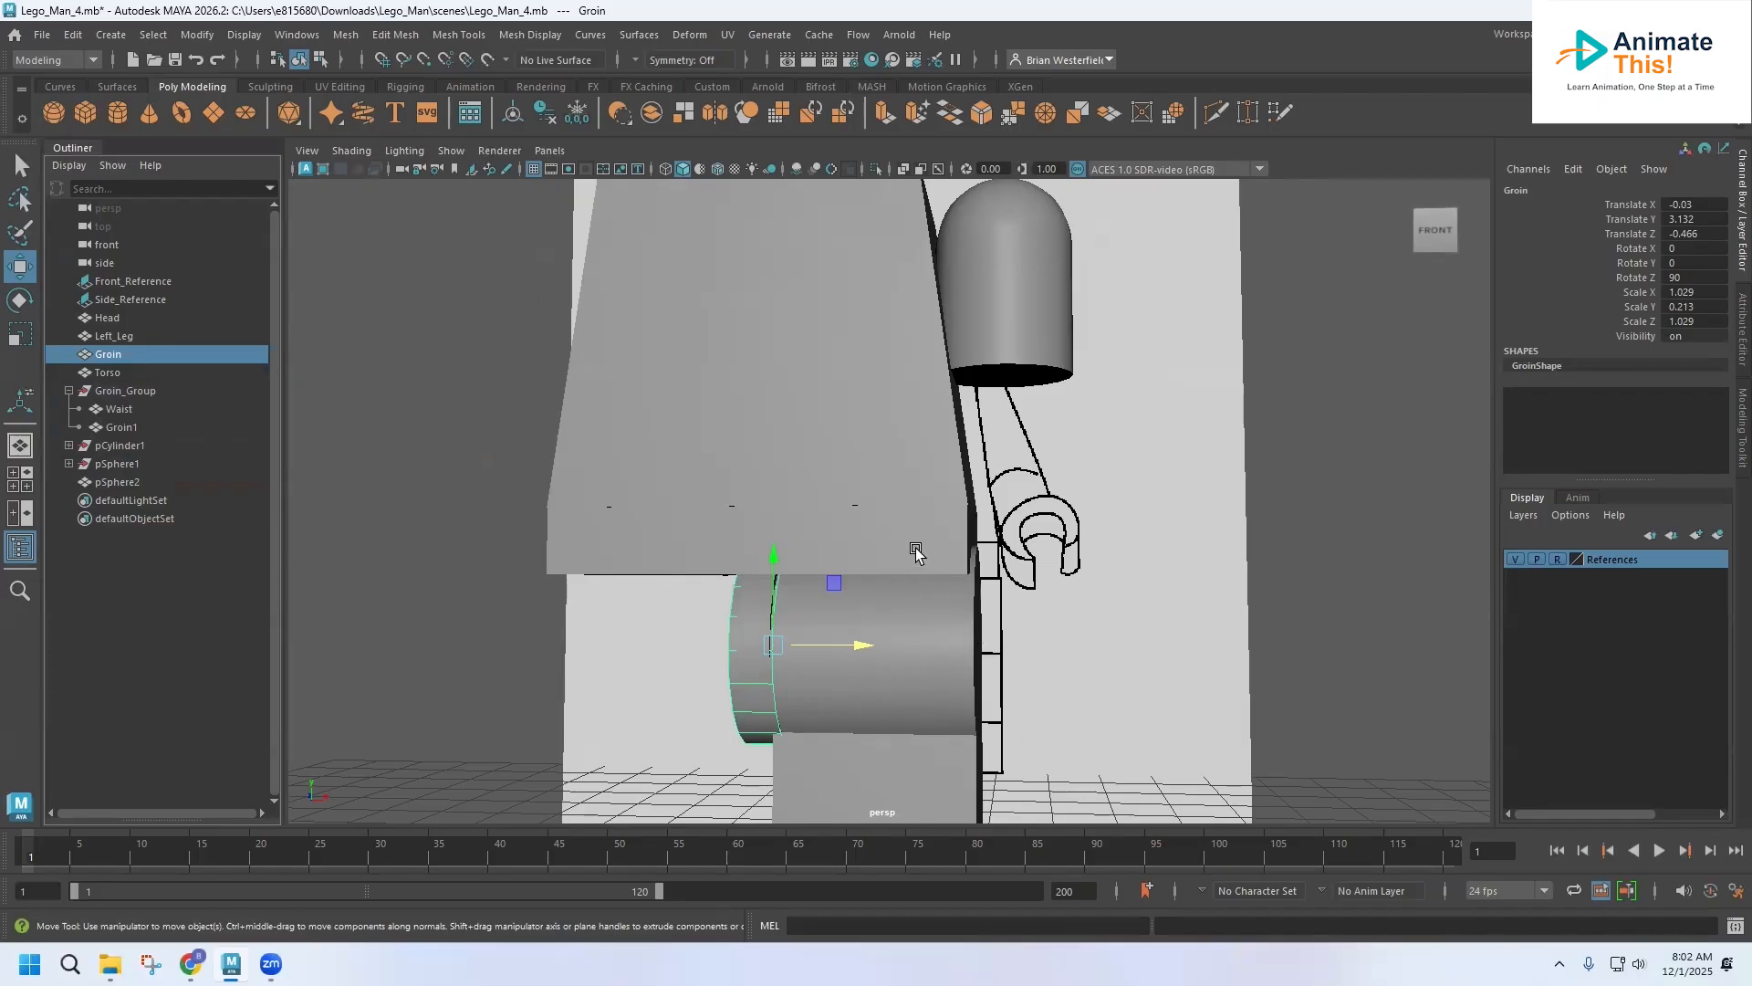
pyautogui.moveTo(755, 655)
pyautogui.keyDown('alt'); pyautogui.mouseDown()
pyautogui.moveTo(813, 653)
pyautogui.moveTo(726, 662)
pyautogui.mouseUp(); pyautogui.keyUp('alt')
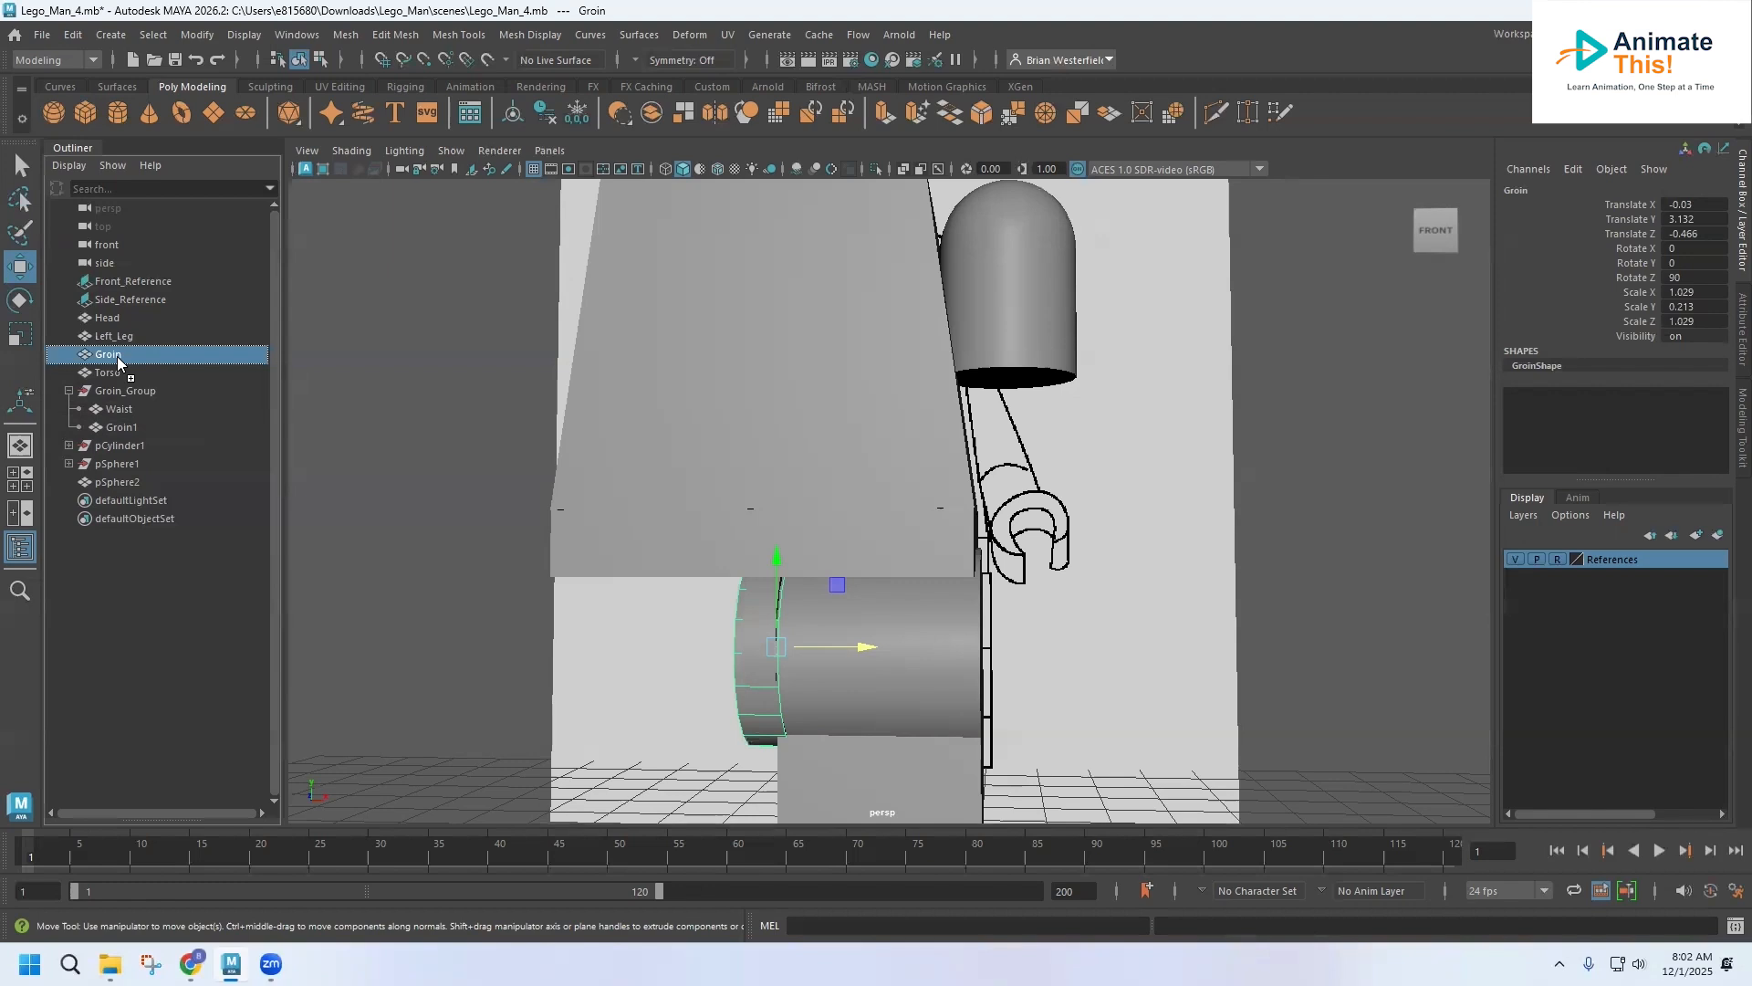
# Step: Move the standalone Groin into Groin_Group and delete the duplicate Groin1 from the group
pyautogui.moveTo(117, 356); pyautogui.dragTo(115, 427)
pyautogui.click(123, 429)
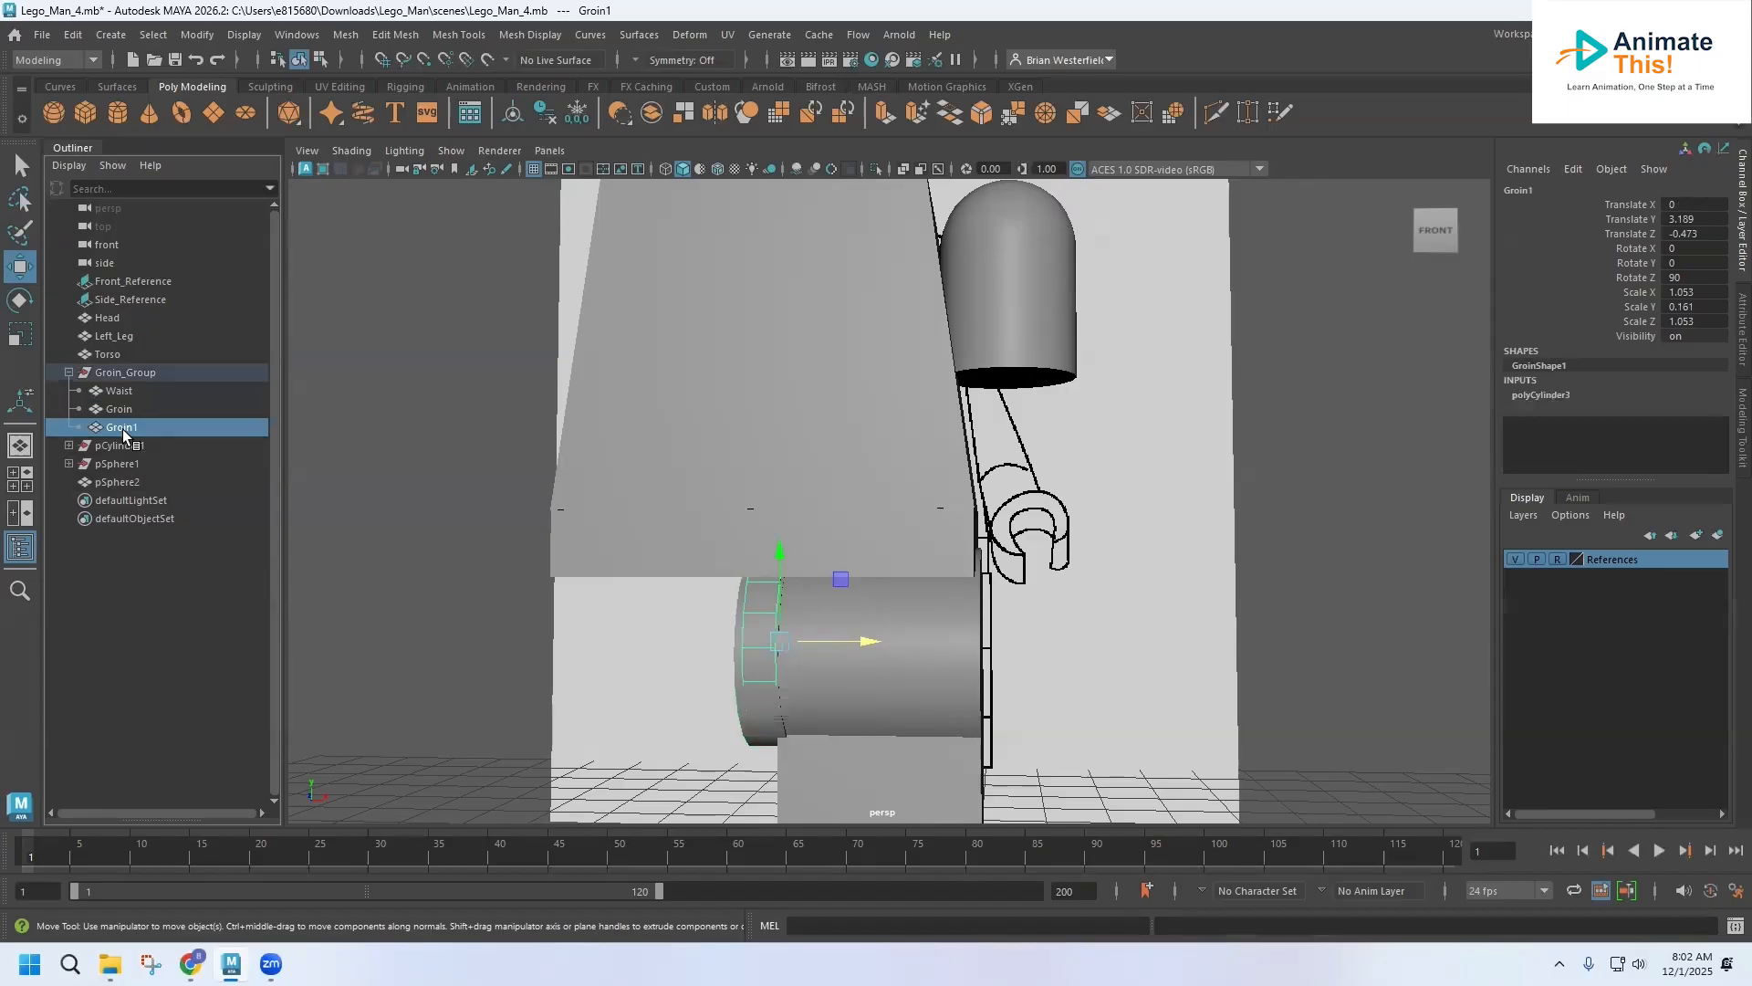
pyautogui.rightClick(123, 428)
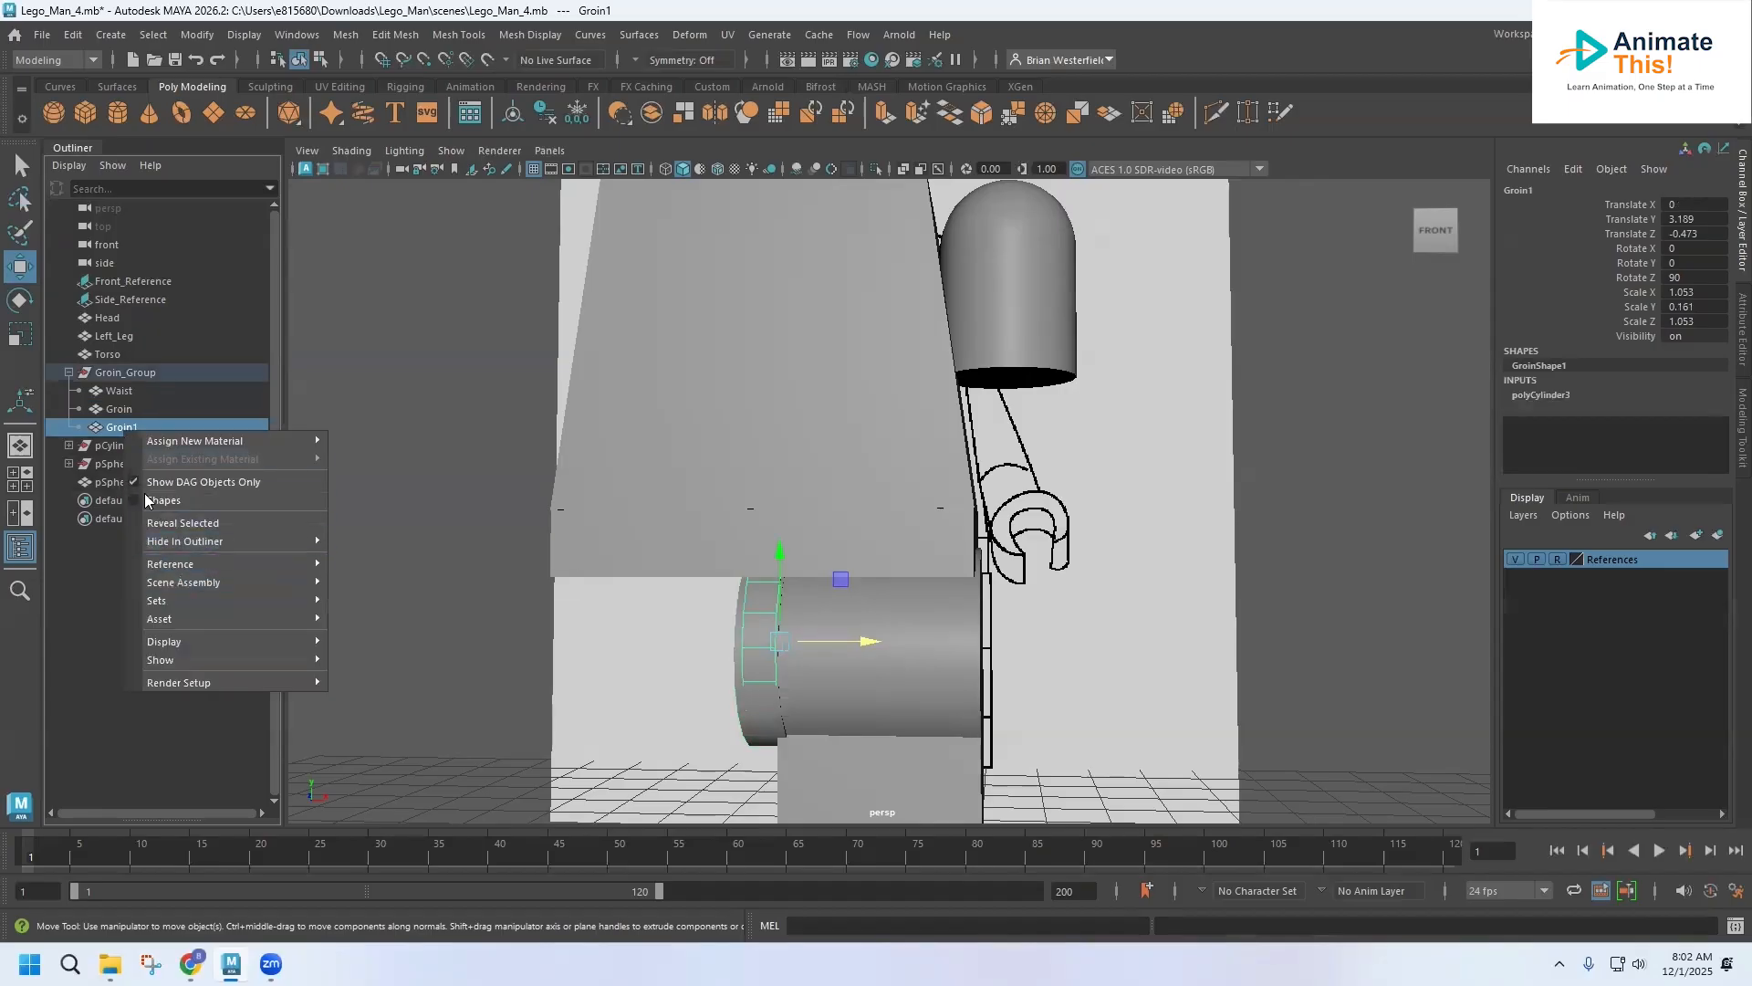
pyautogui.click(105, 434)
pyautogui.press('Delete')
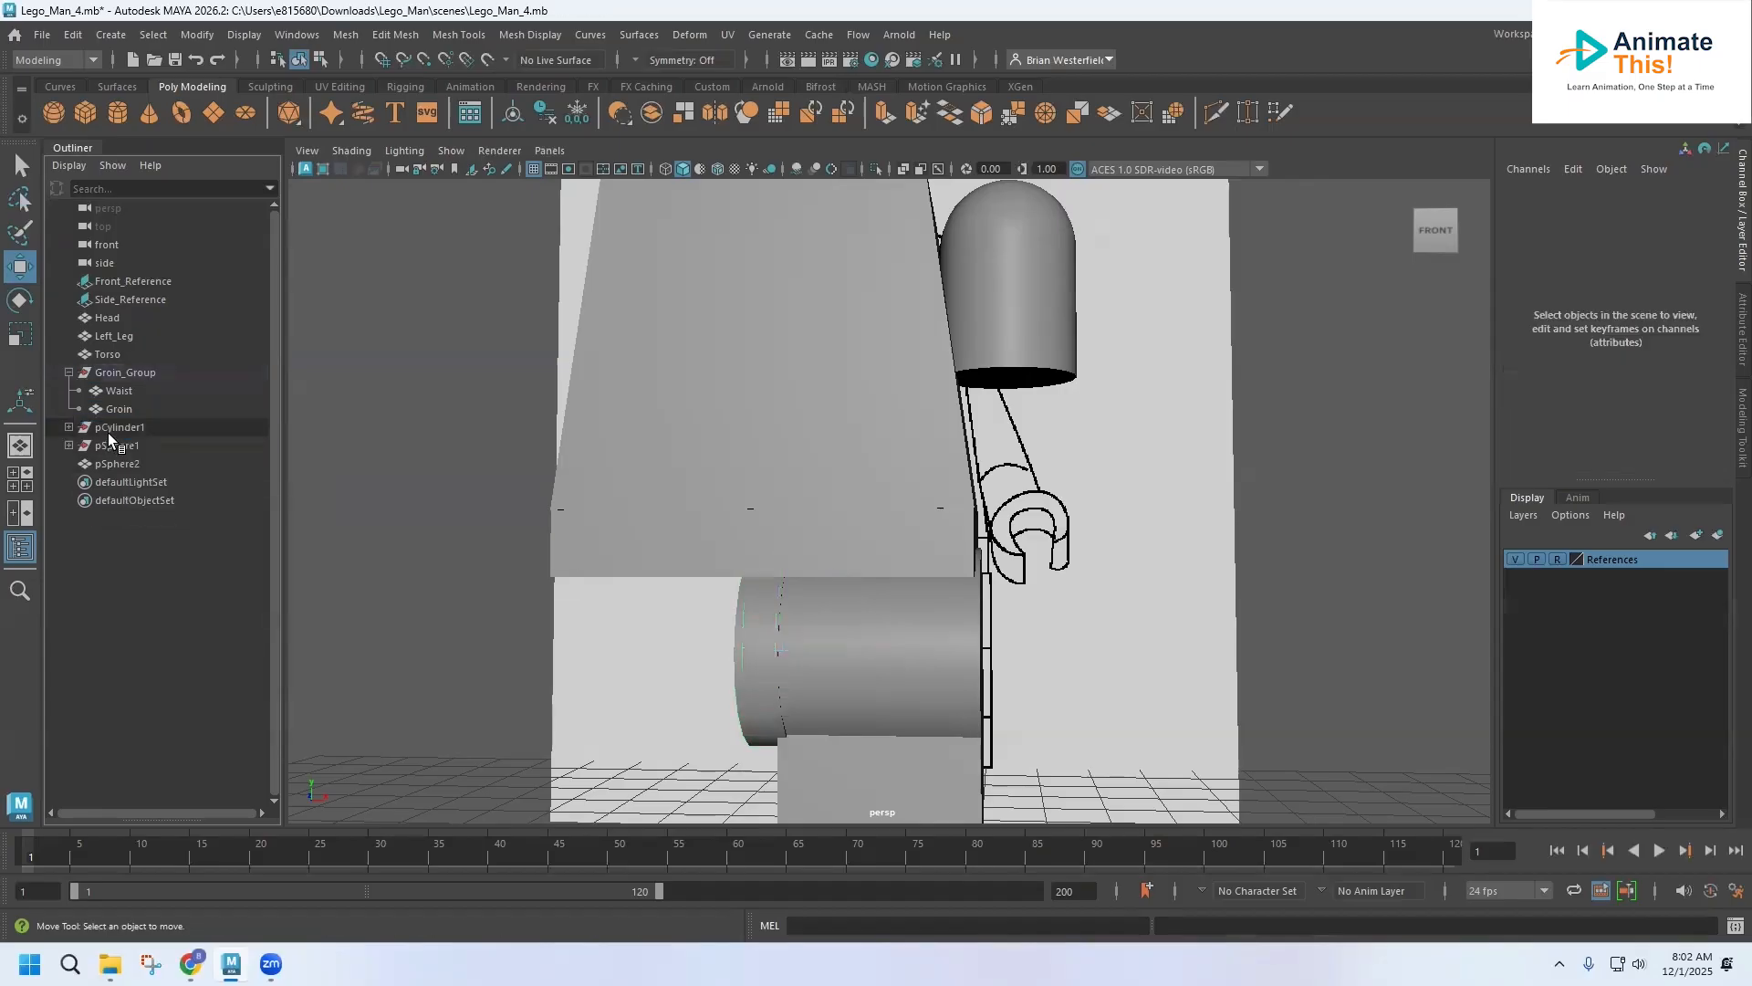
pyautogui.click(120, 411)
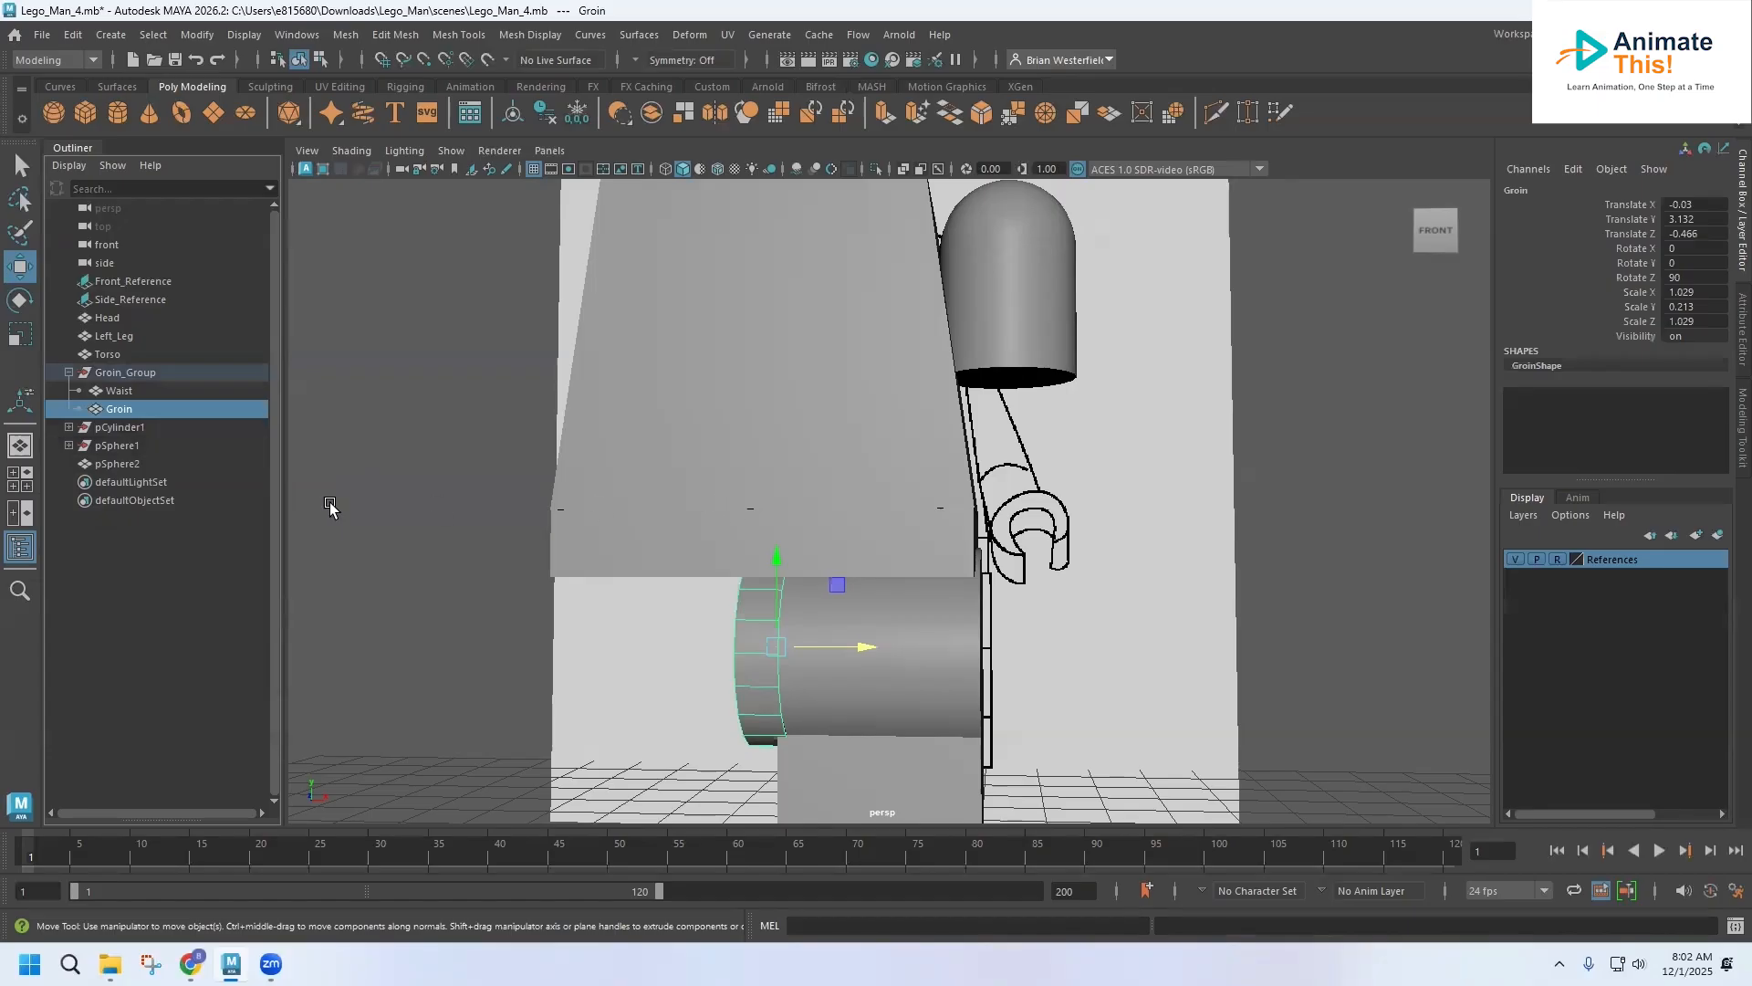
pyautogui.click(125, 373)
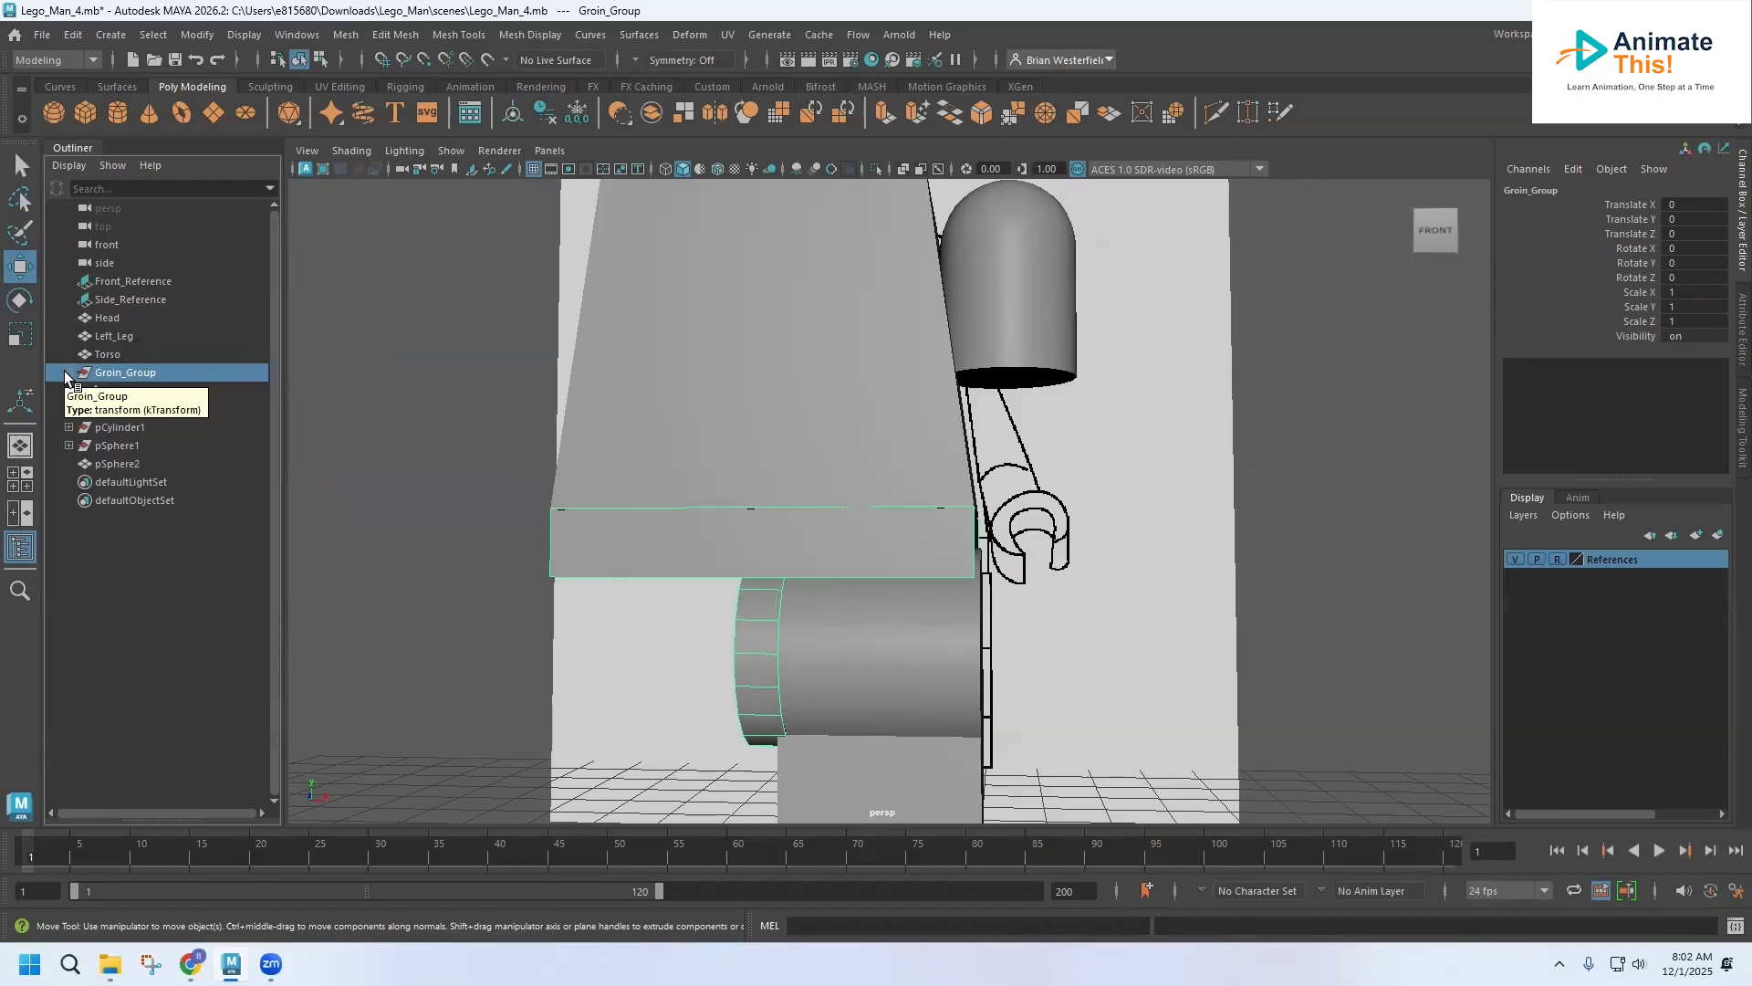
# Step: Undo the deletion of Groin1 and the move of Groin into Groin_Group
pyautogui.hotkey('ctrl', 'z')
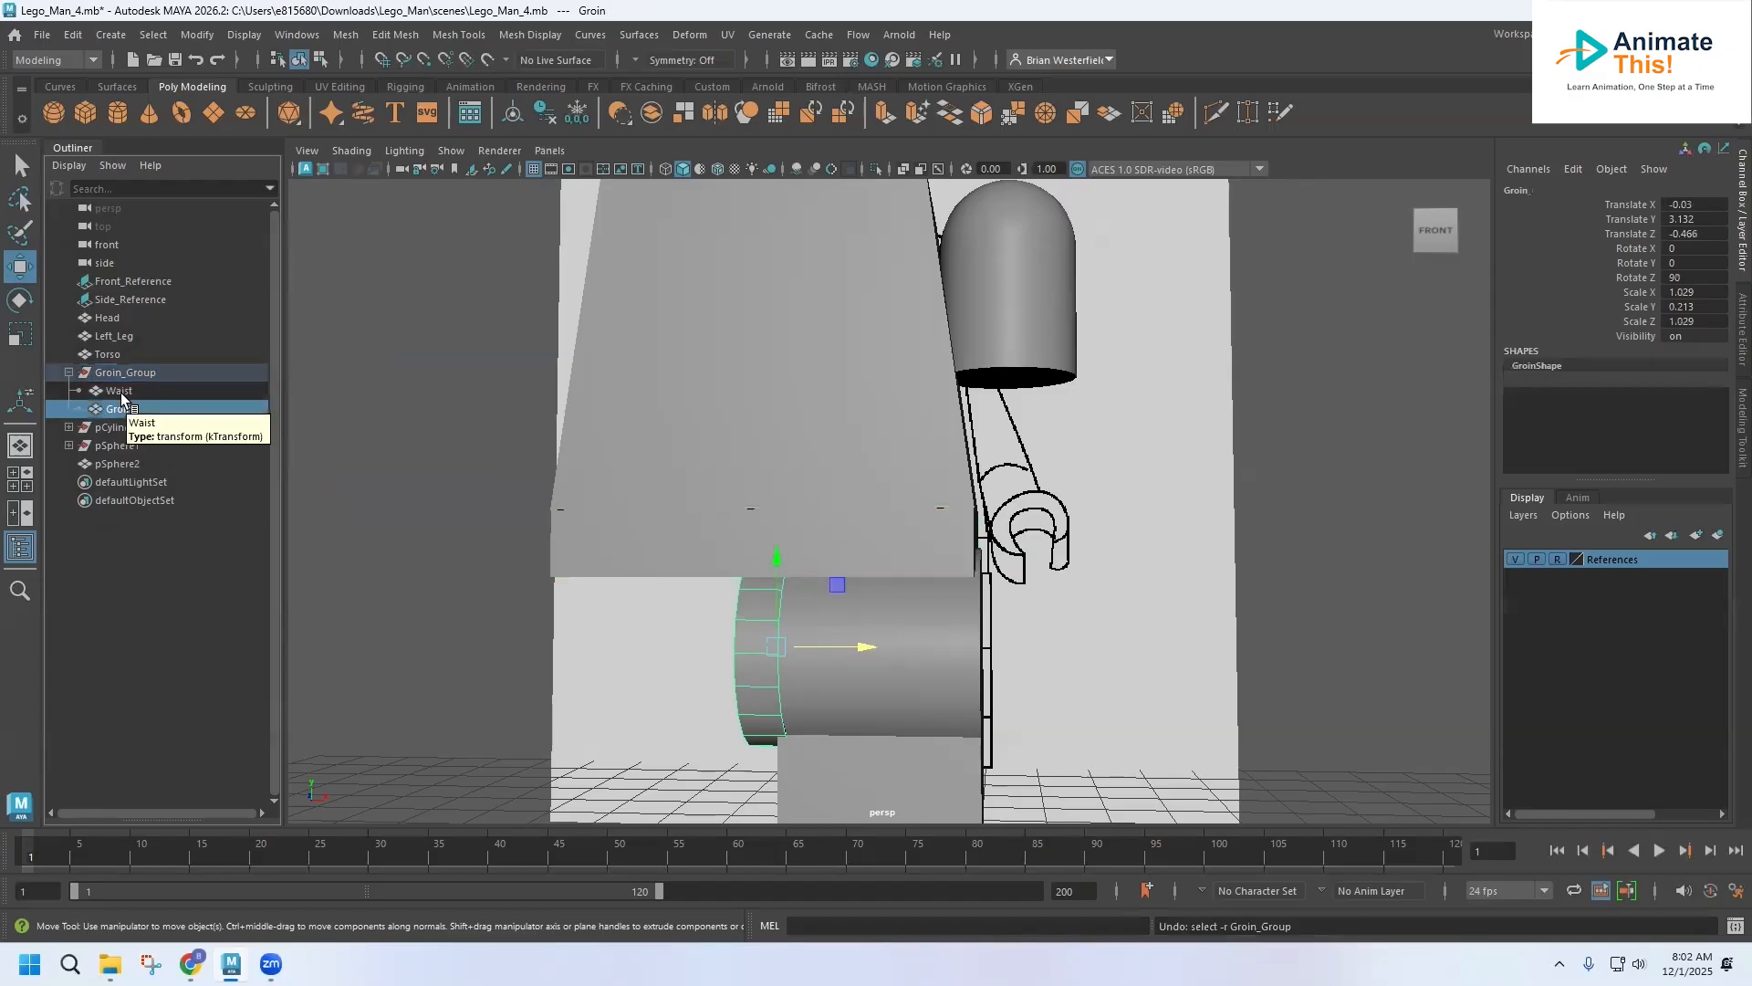
pyautogui.hotkey('ctrl', 'z')
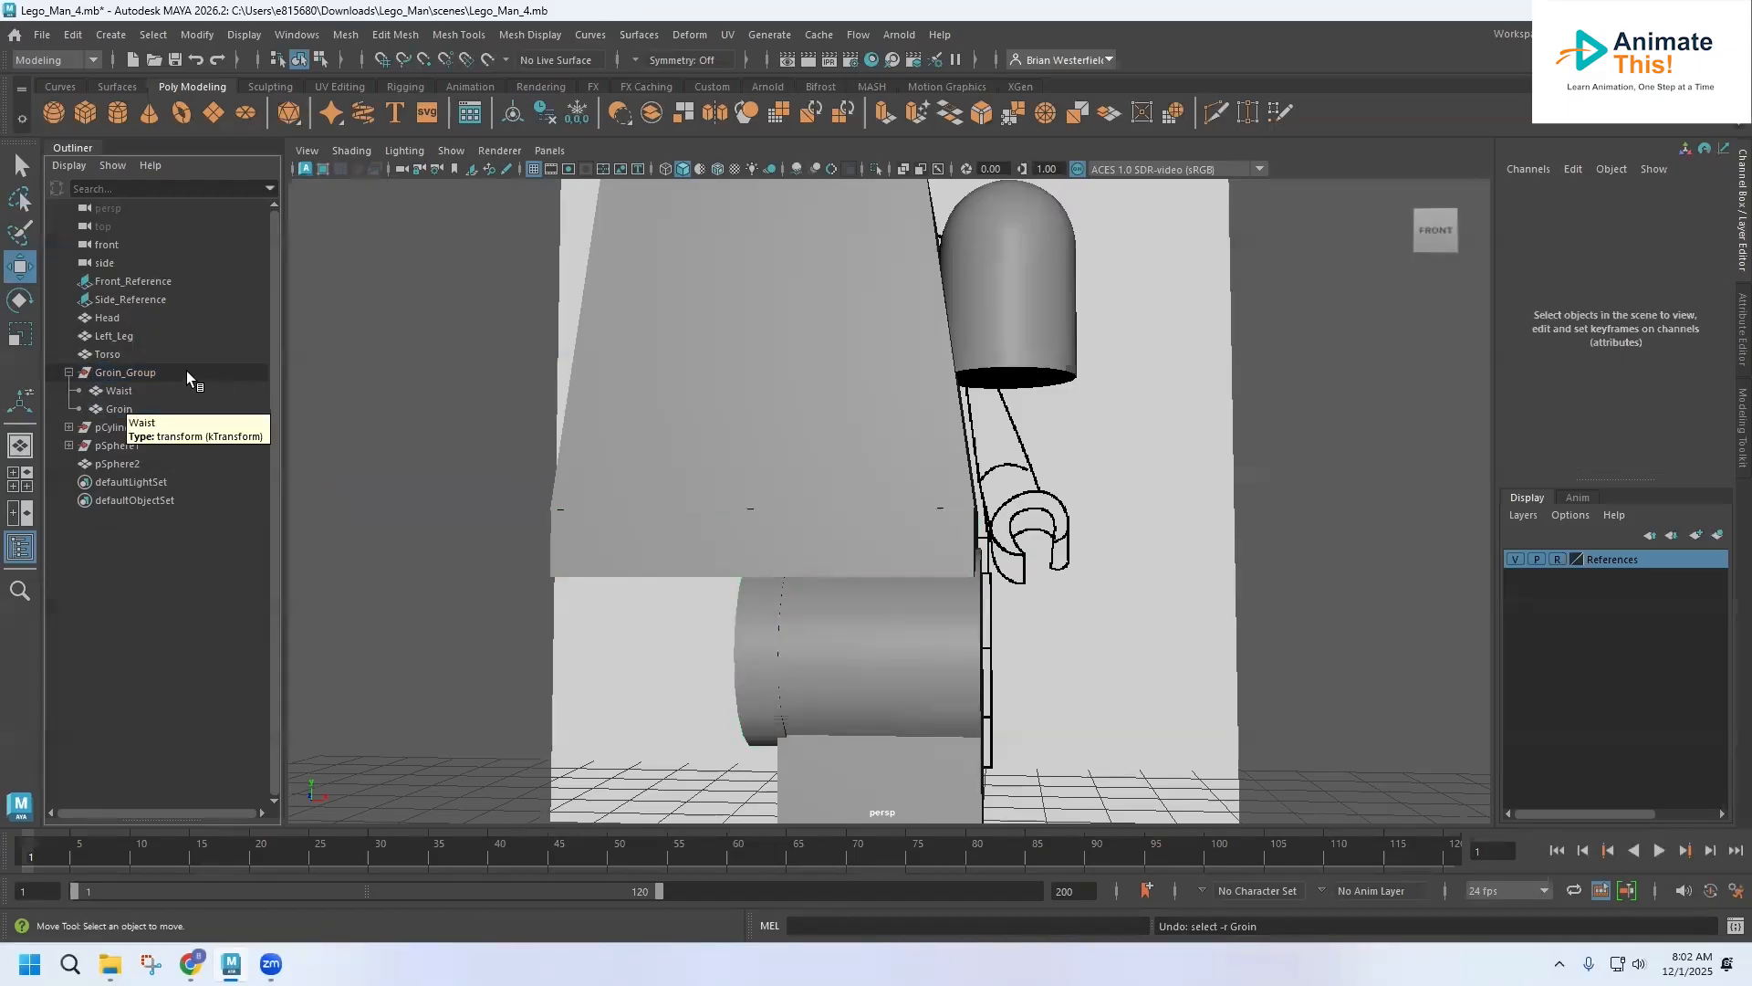
pyautogui.hotkey('ctrl', 'z')
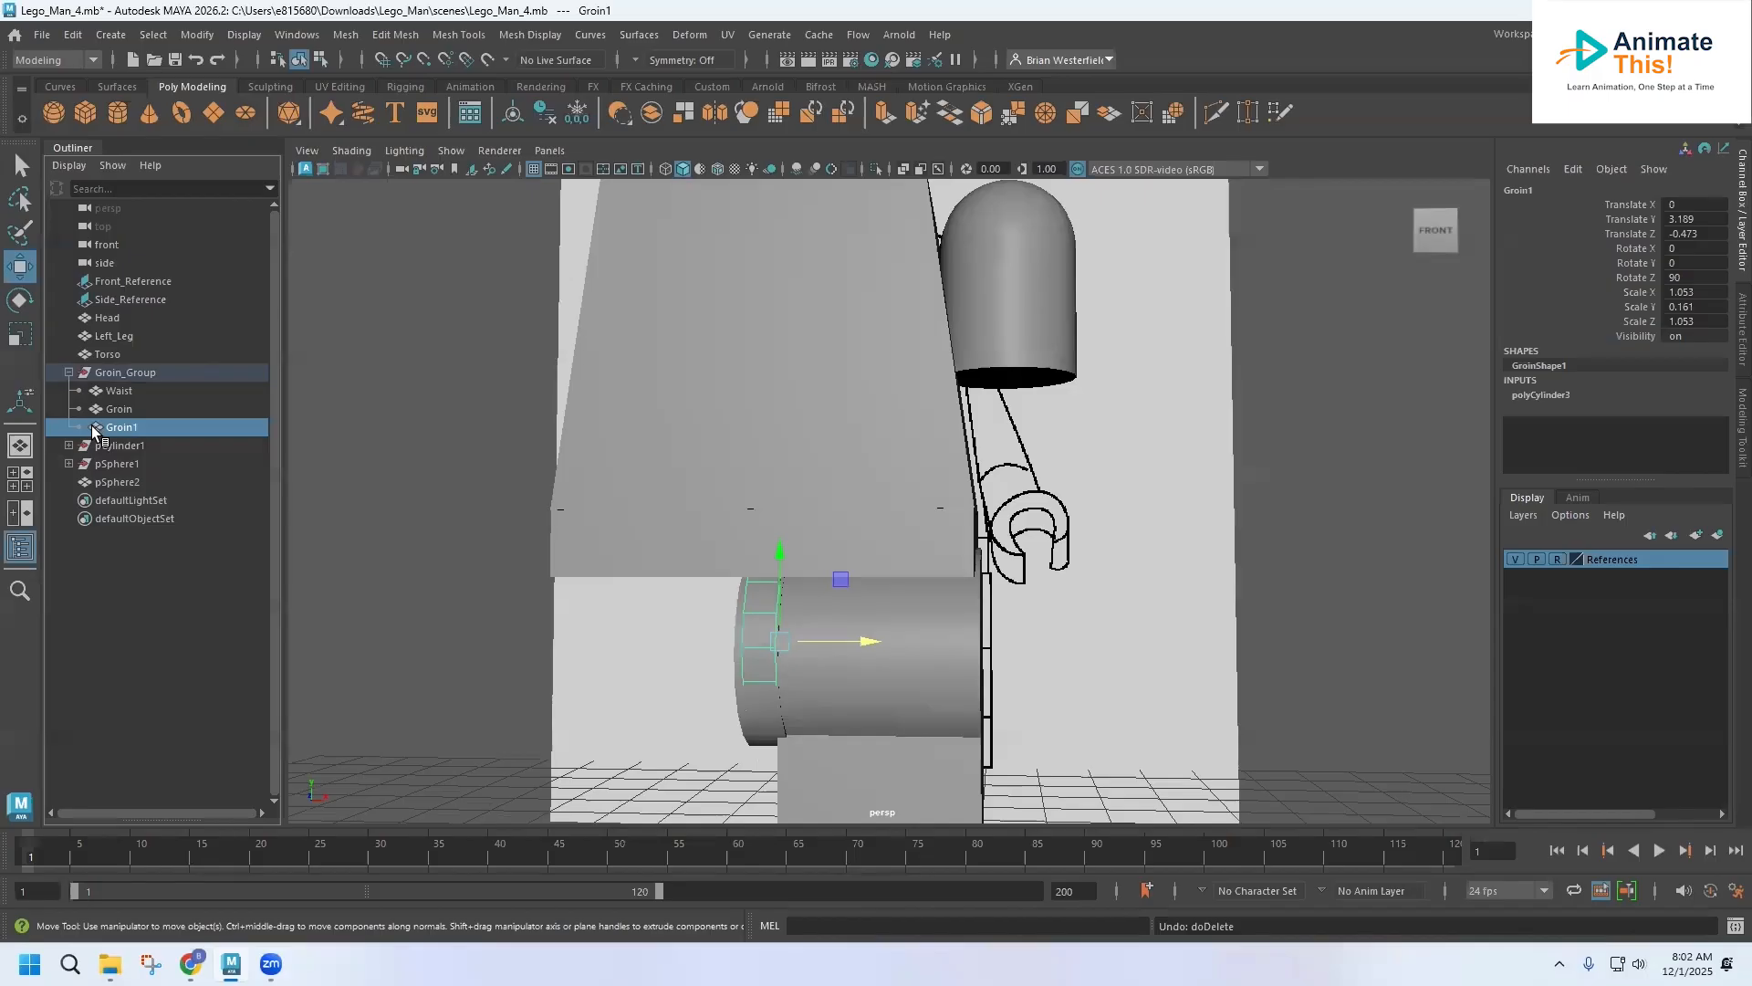
pyautogui.hotkey('ctrl', 'z')
pyautogui.hotkey('ctrl', 'z')
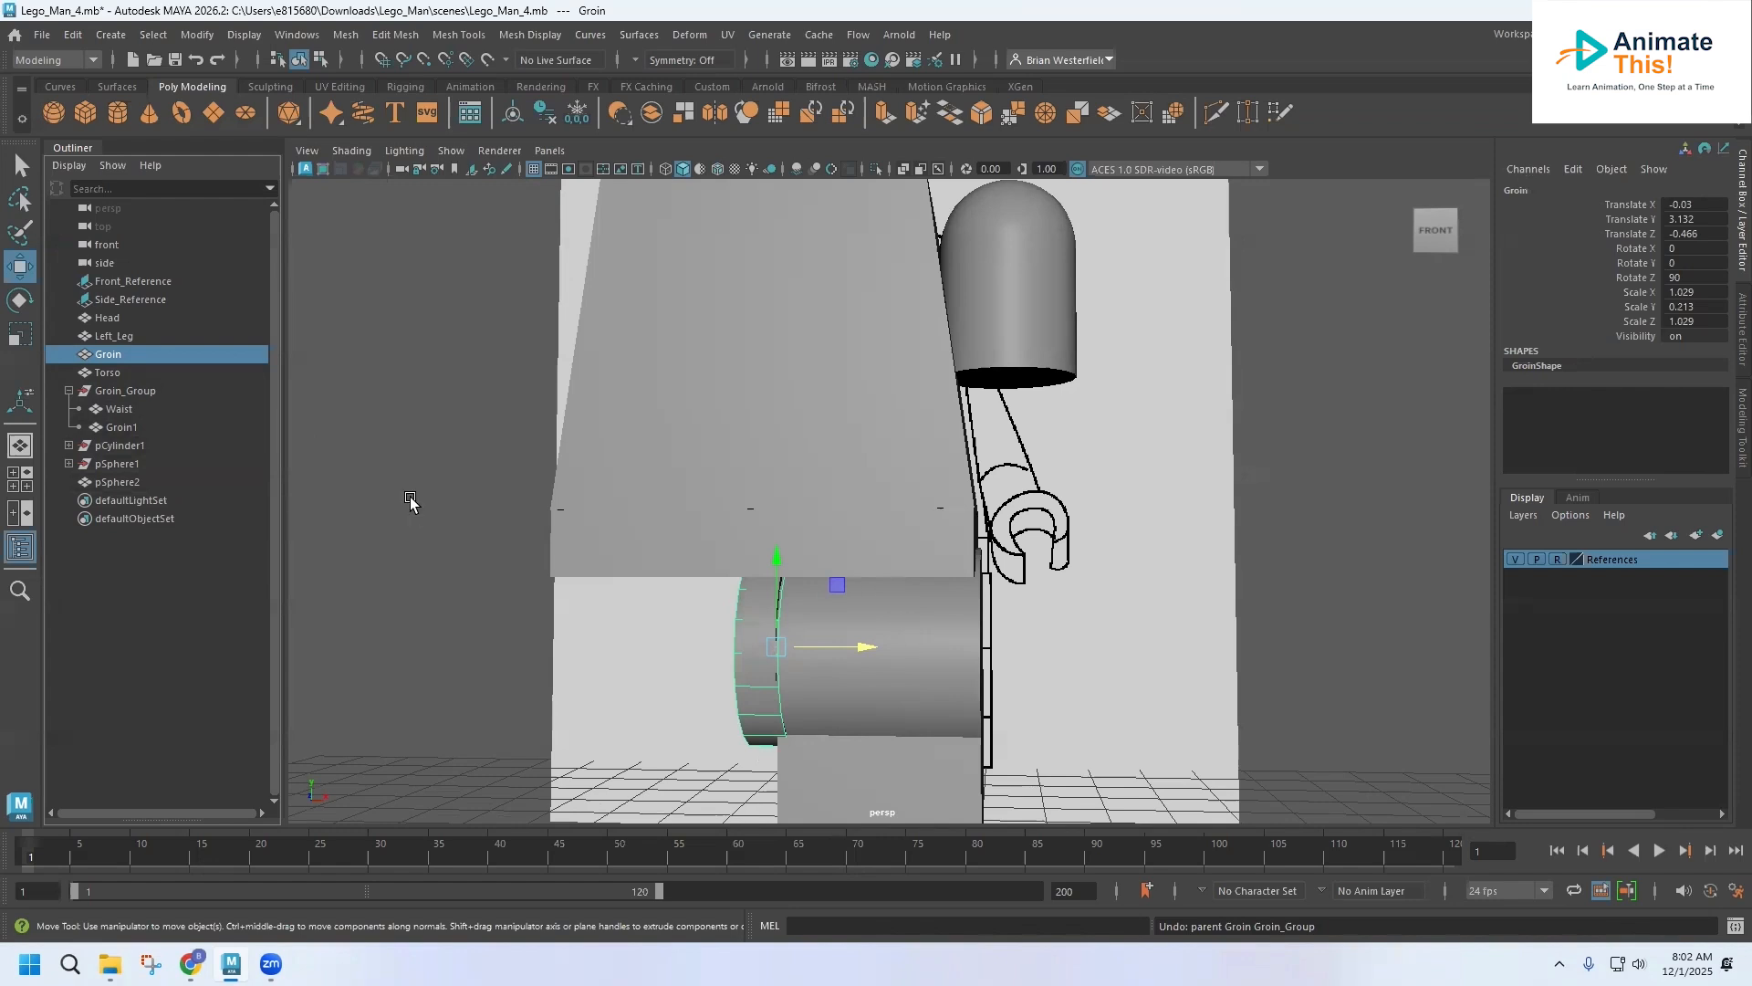
# Step: Delete the duplicate Groin1 from Groin_Group, move the standalone Groin into the group, and select the group to check its parts
pyautogui.click(123, 427)
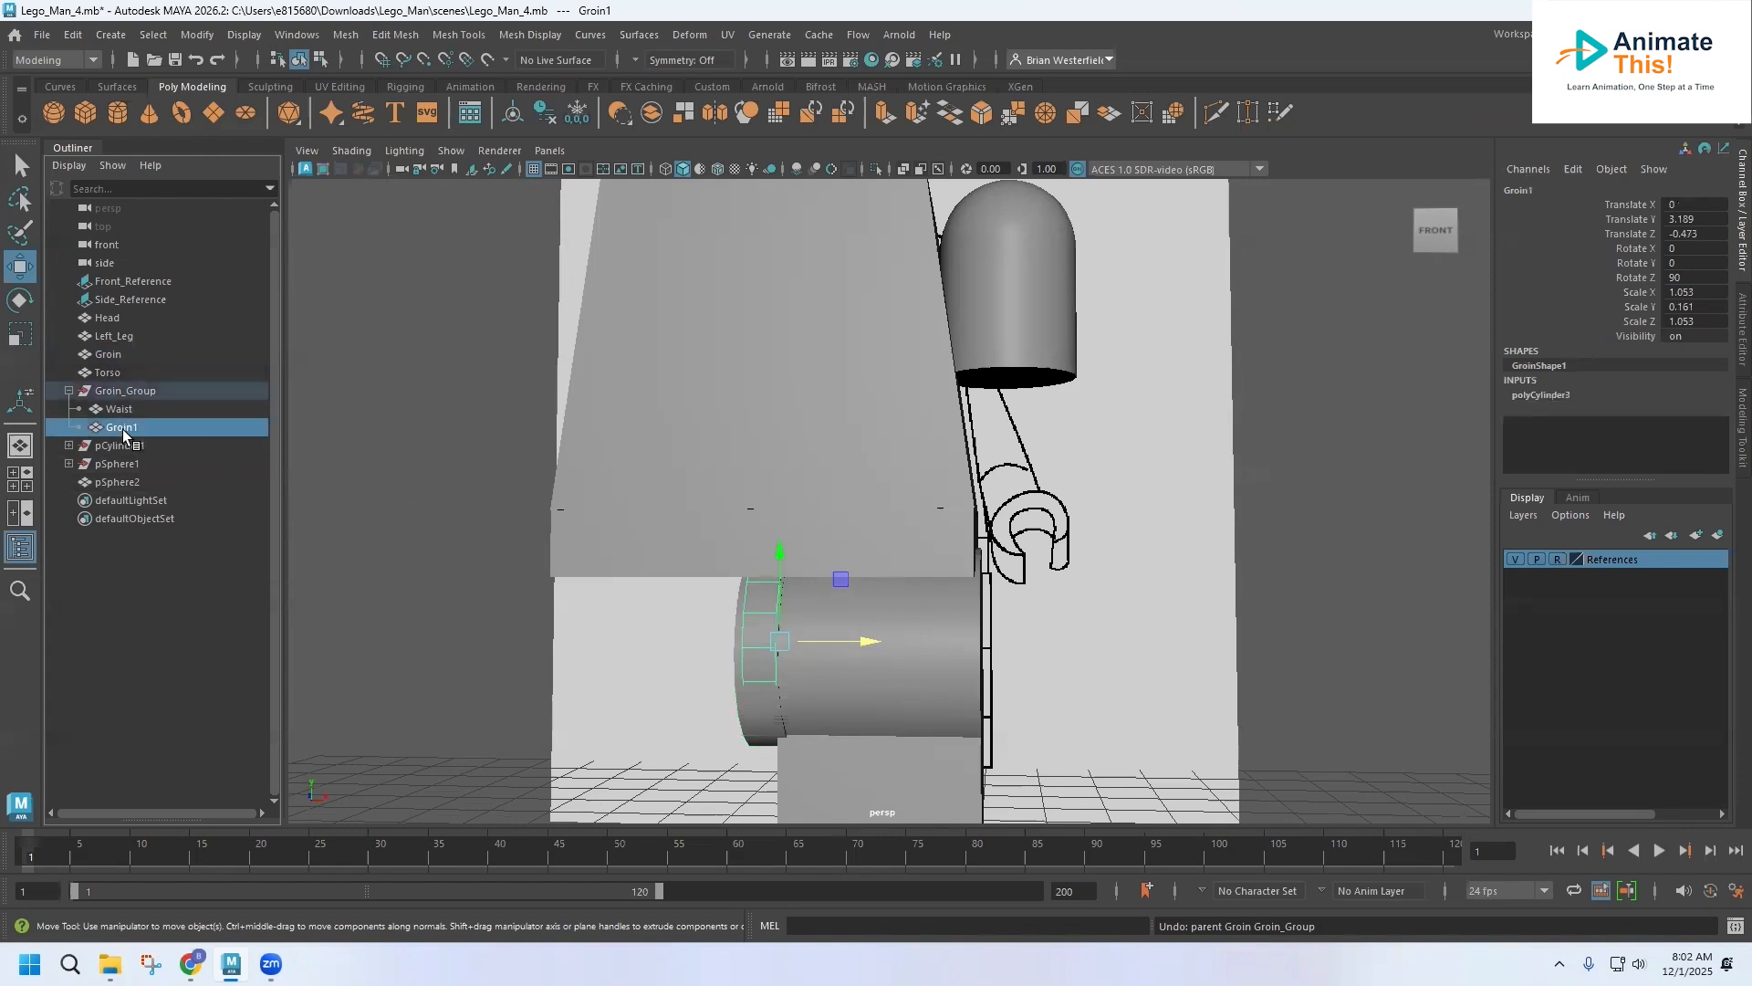
pyautogui.press('Delete')
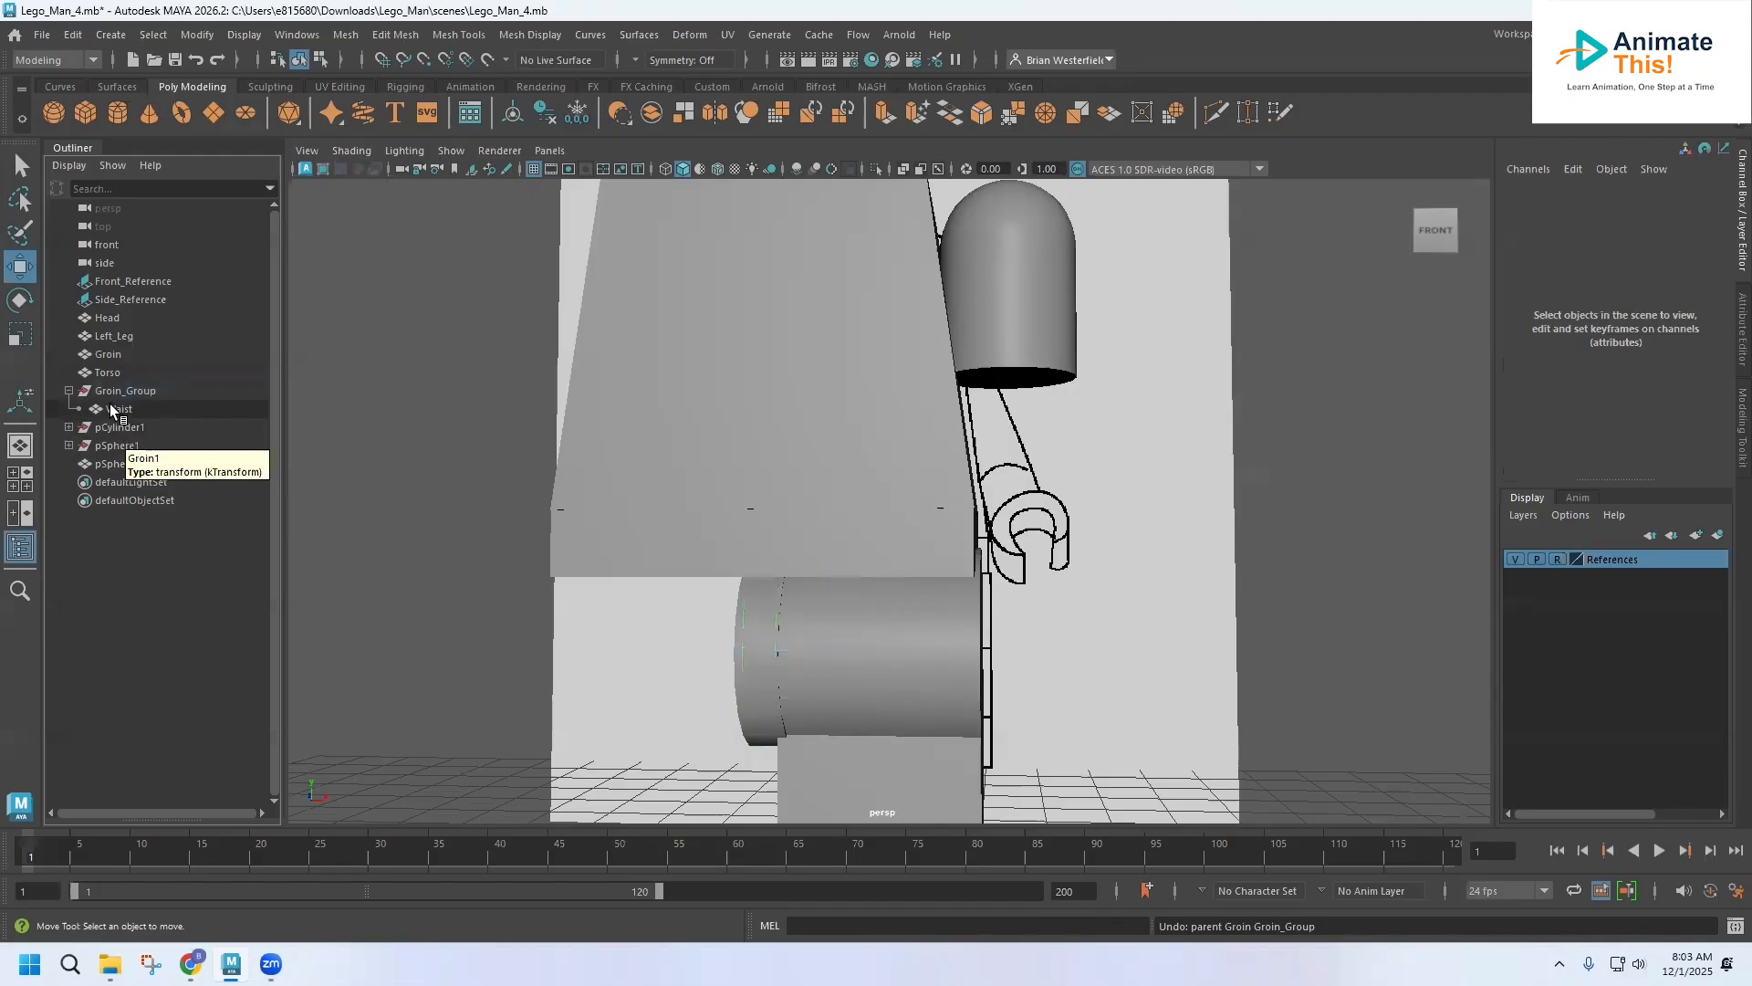
pyautogui.click(92, 354)
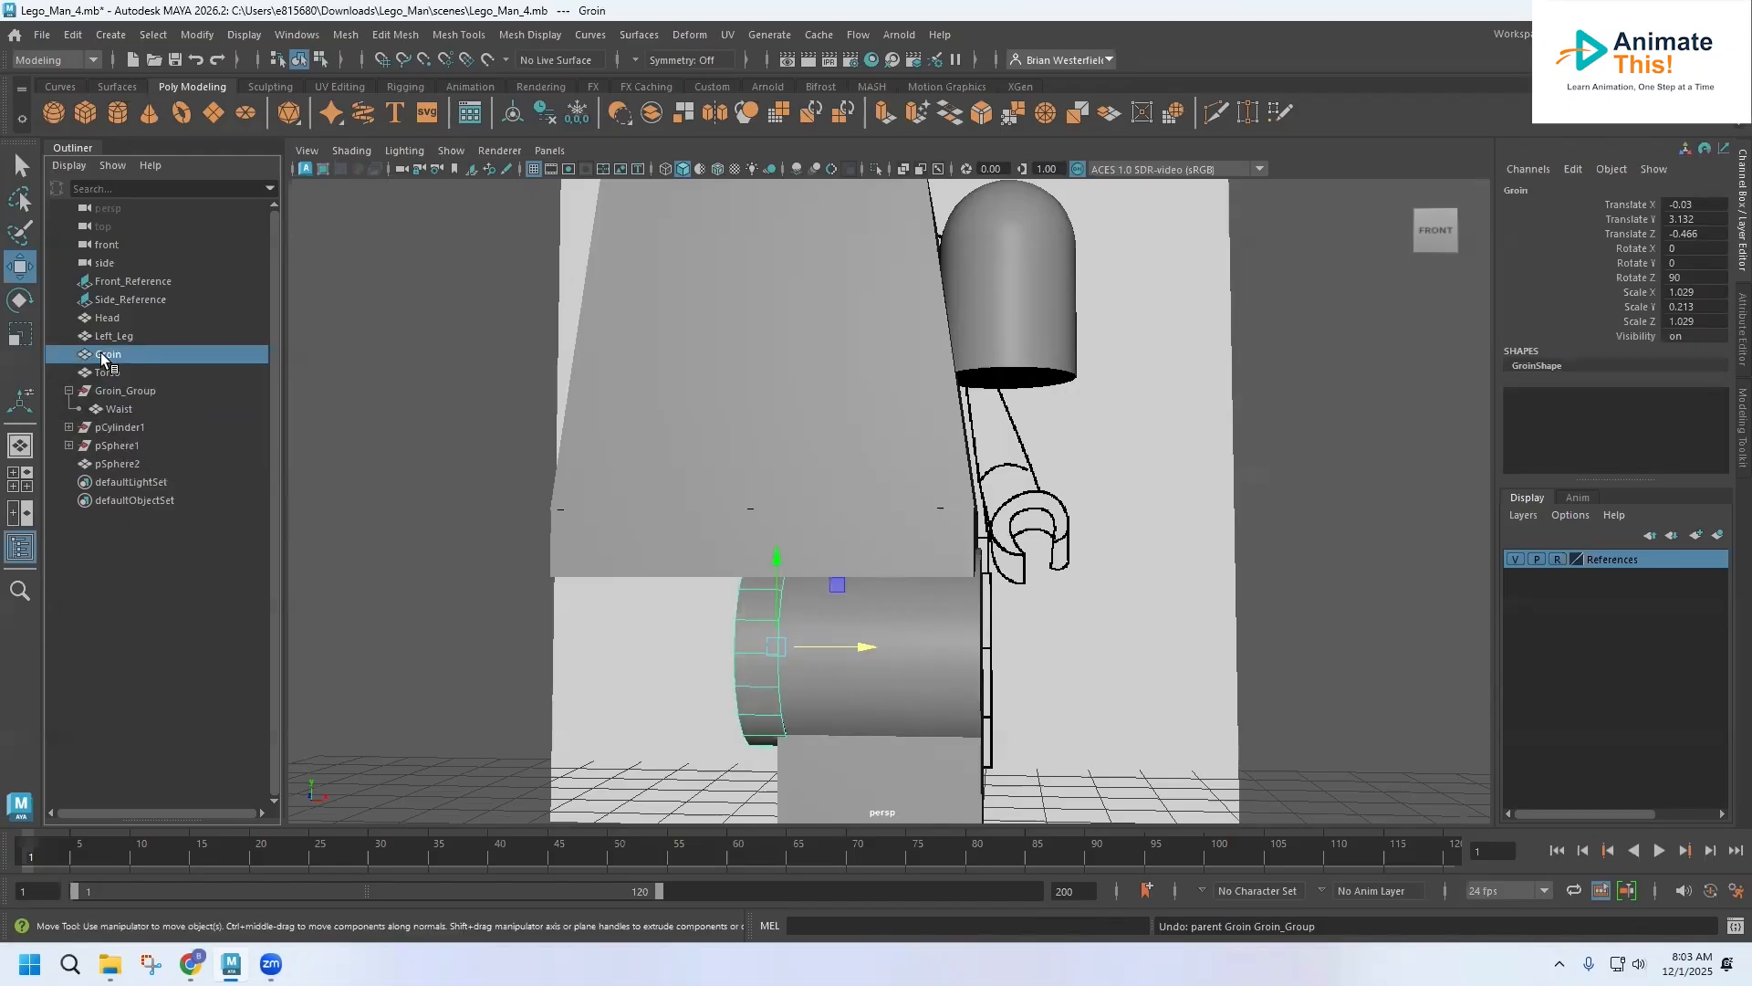
pyautogui.moveTo(100, 355); pyautogui.dragTo(105, 390)
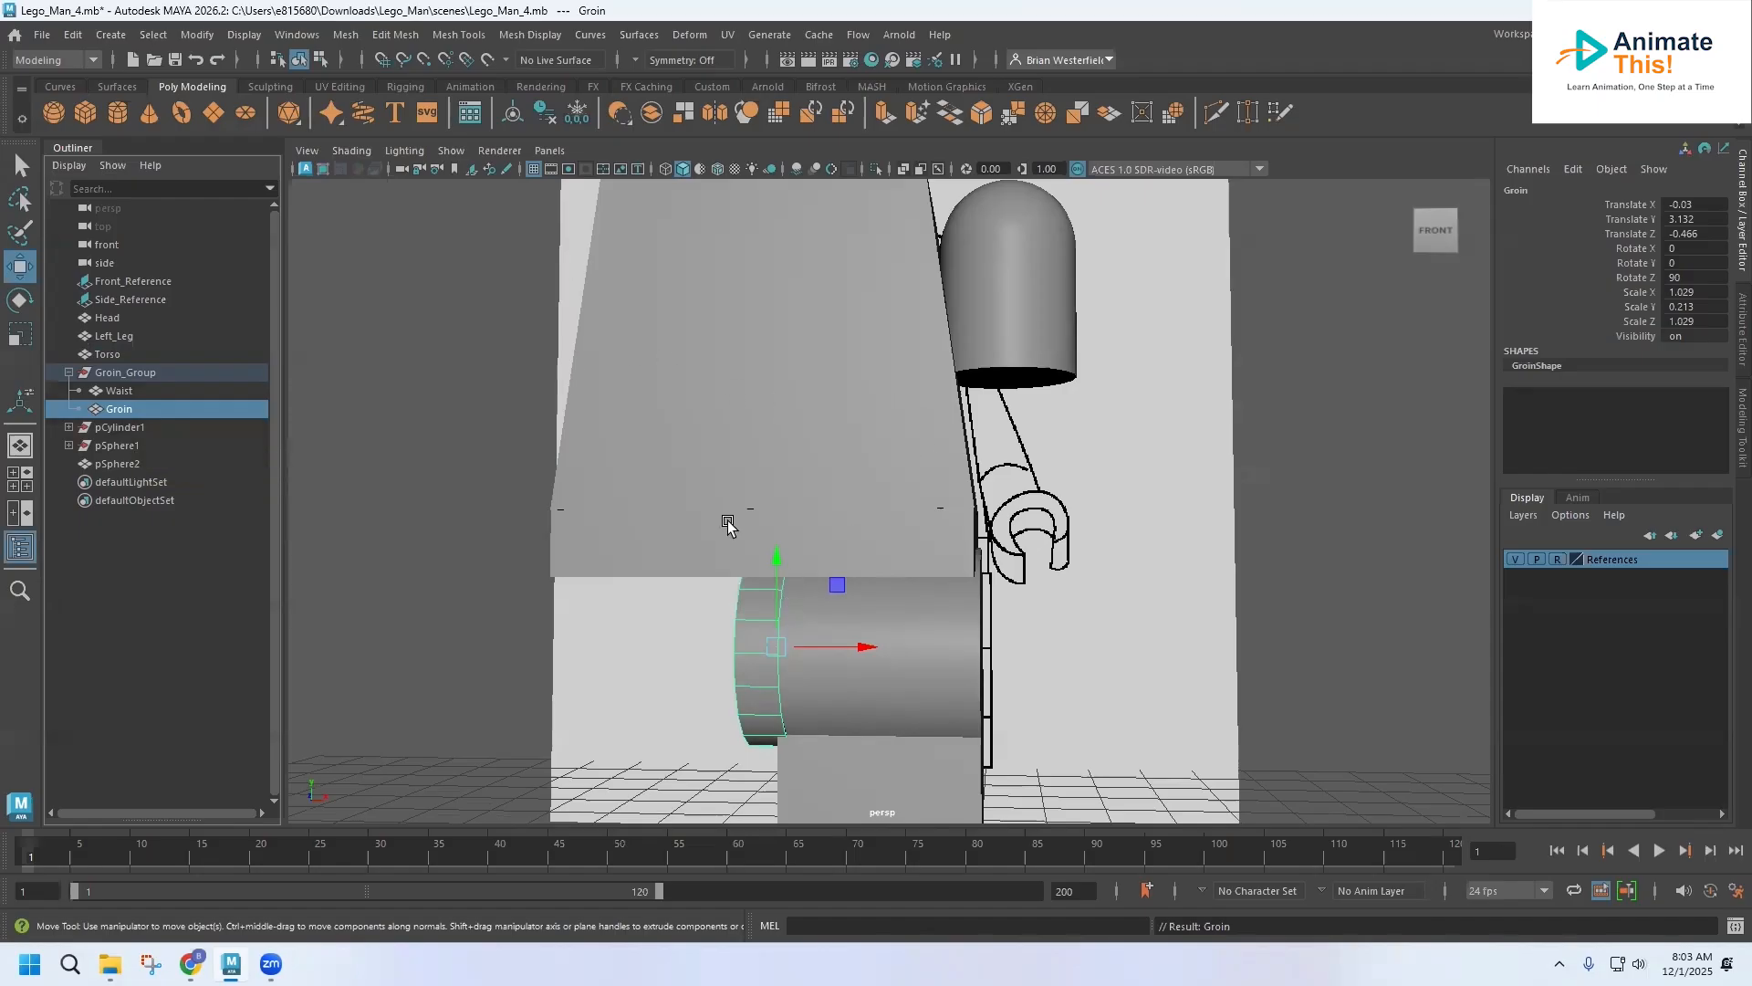
pyautogui.keyDown('alt'); pyautogui.moveTo(818, 457); pyautogui.dragTo(719, 457); pyautogui.keyUp('alt')
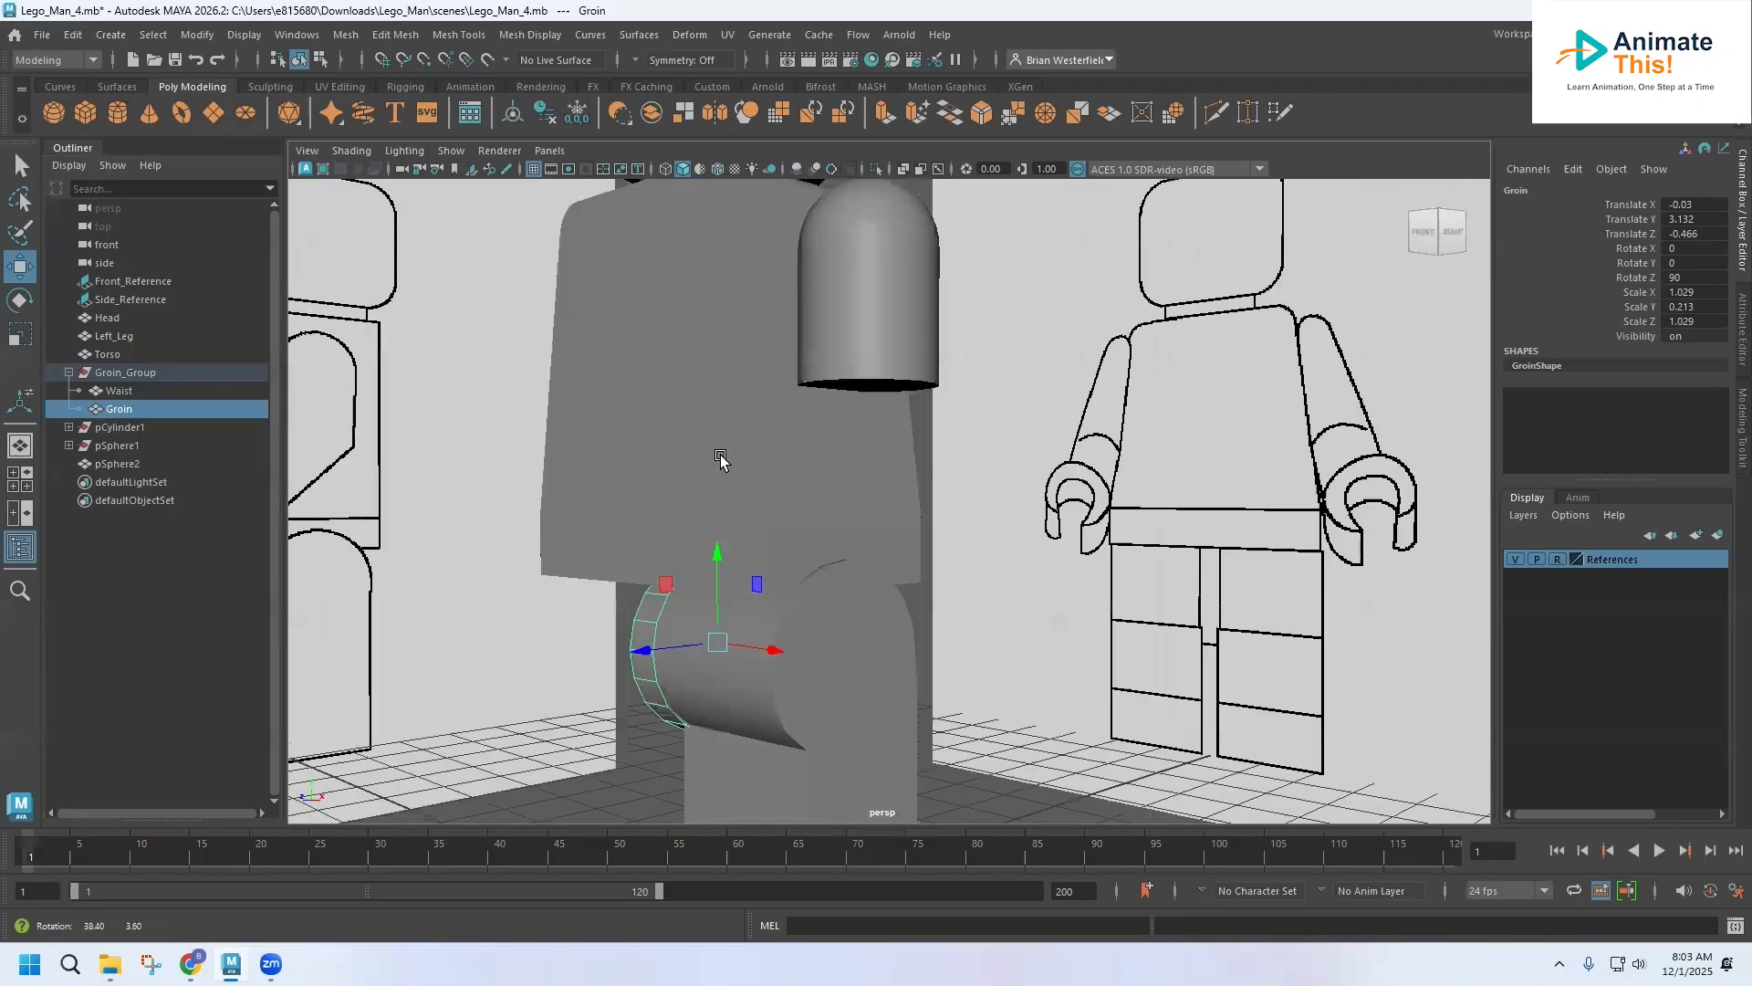
pyautogui.scroll(-3, 782, 435)
pyautogui.click(128, 372)
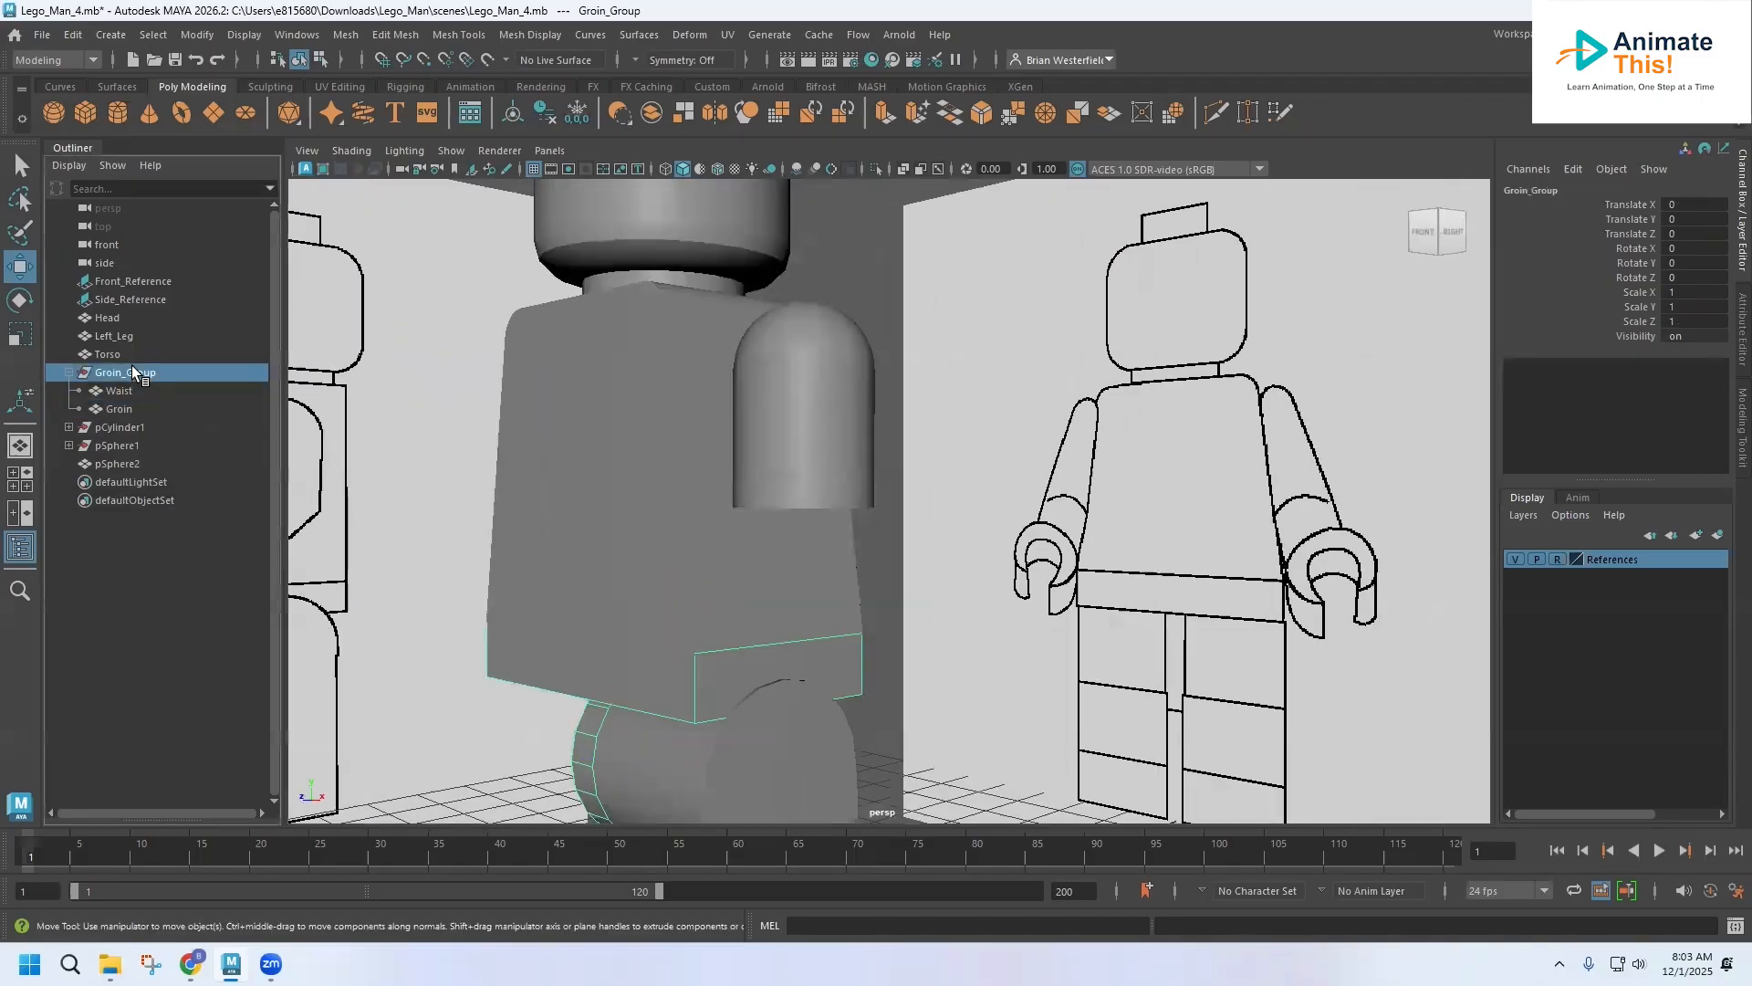
pyautogui.moveTo(577, 614)
pyautogui.keyDown('alt'); pyautogui.mouseDown()
pyautogui.moveTo(785, 594)
pyautogui.moveTo(688, 578)
pyautogui.moveTo(599, 645)
pyautogui.moveTo(599, 598)
pyautogui.mouseUp(); pyautogui.keyUp('alt')
pyautogui.keyDown('alt'); pyautogui.moveTo(691, 529); pyautogui.dragTo(740, 546); pyautogui.keyUp('alt')
pyautogui.scroll(-3, 787, 570)
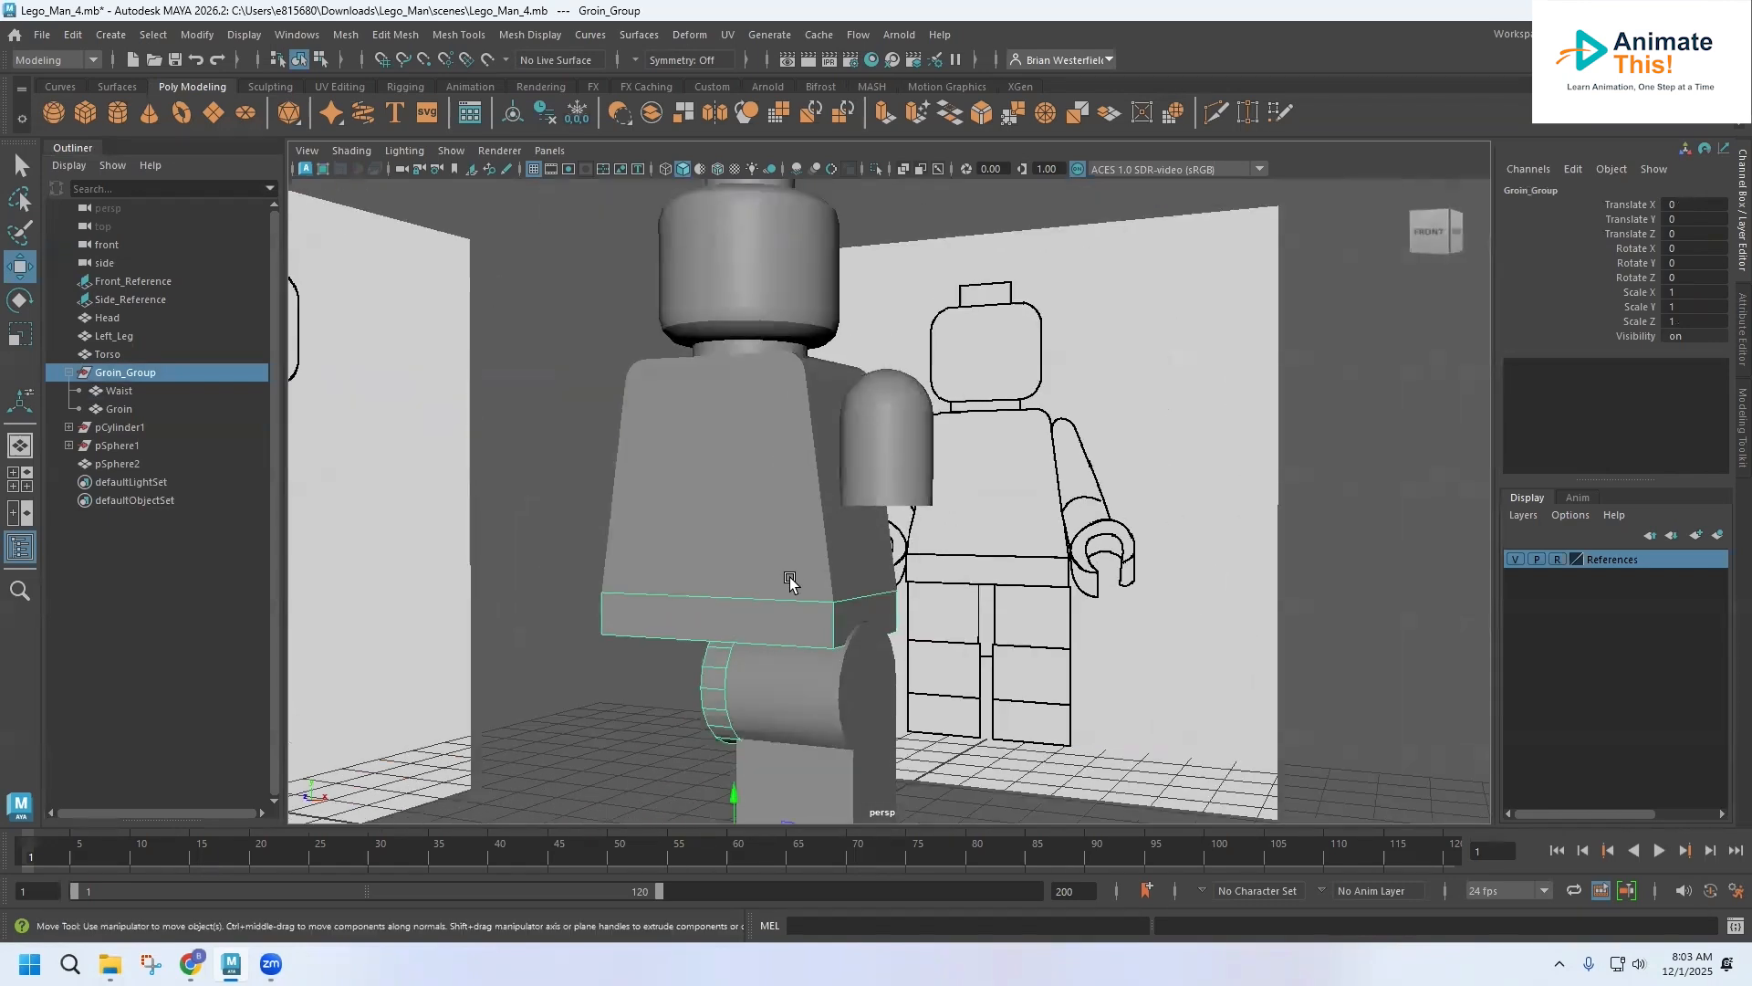
# Step: Select all the wedge-shaped cap faces on the underside of the arm mesh pSphere2
pyautogui.press('space')
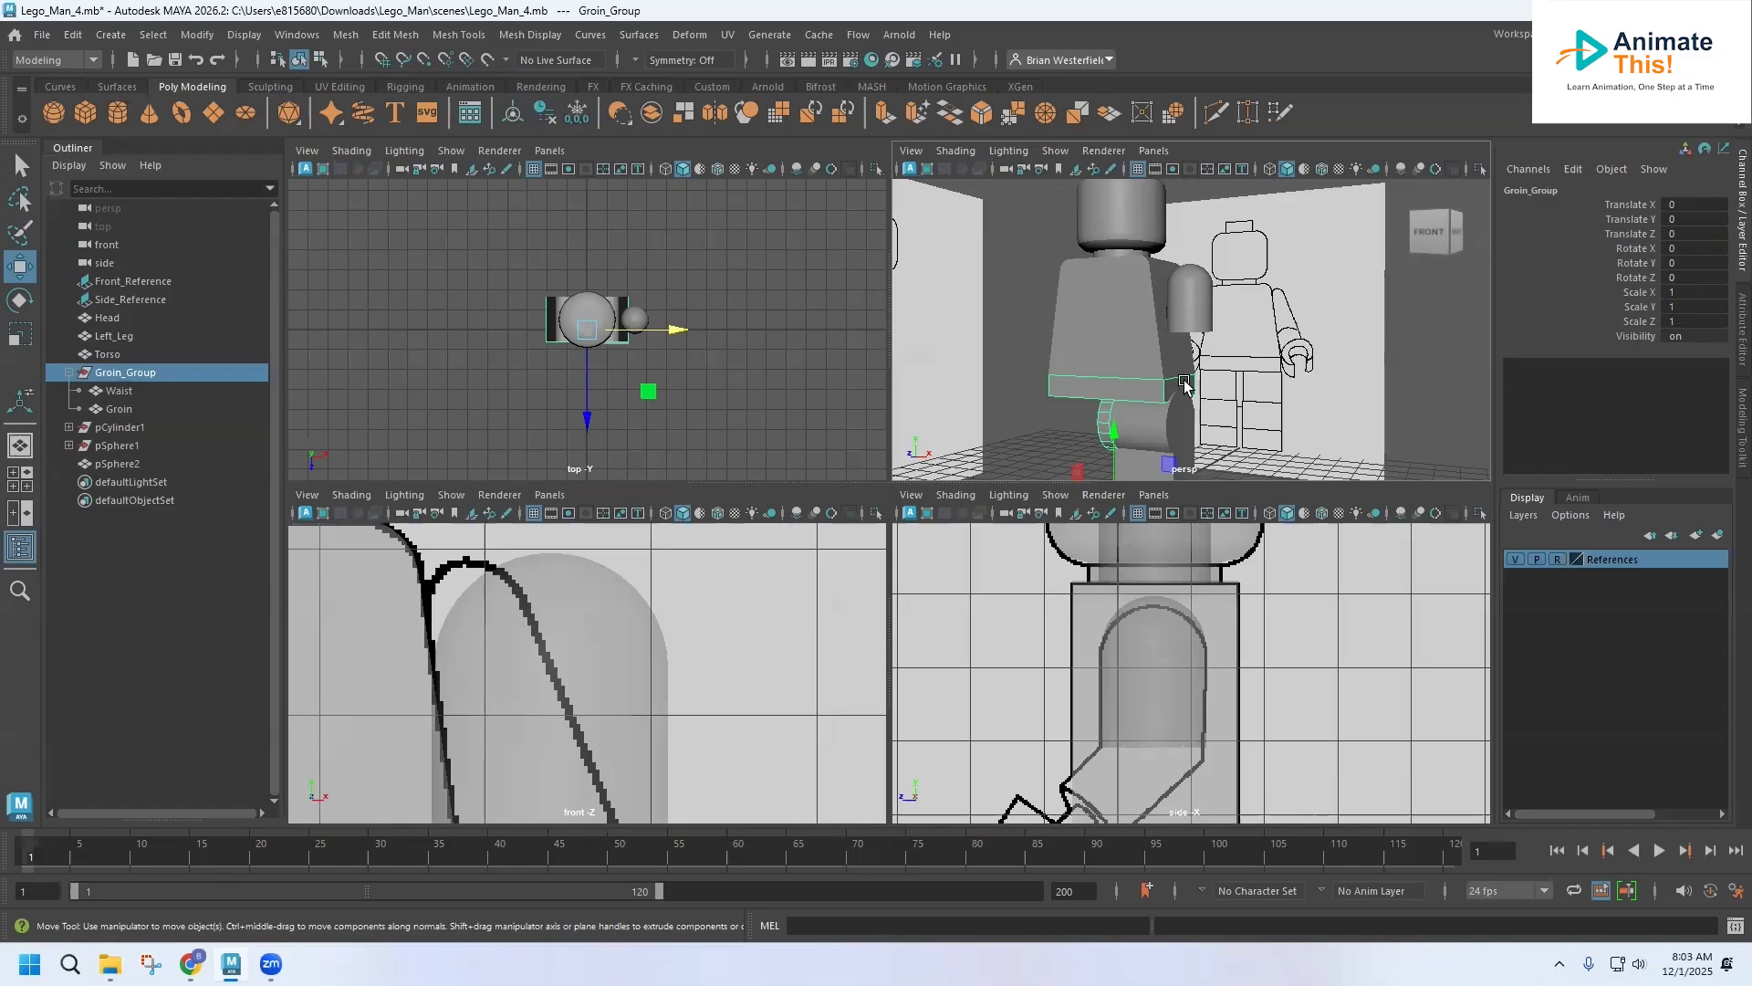
pyautogui.keyDown('alt'); pyautogui.moveTo(1138, 712); pyautogui.dragTo(1127, 572, button='middle'); pyautogui.keyUp('alt')
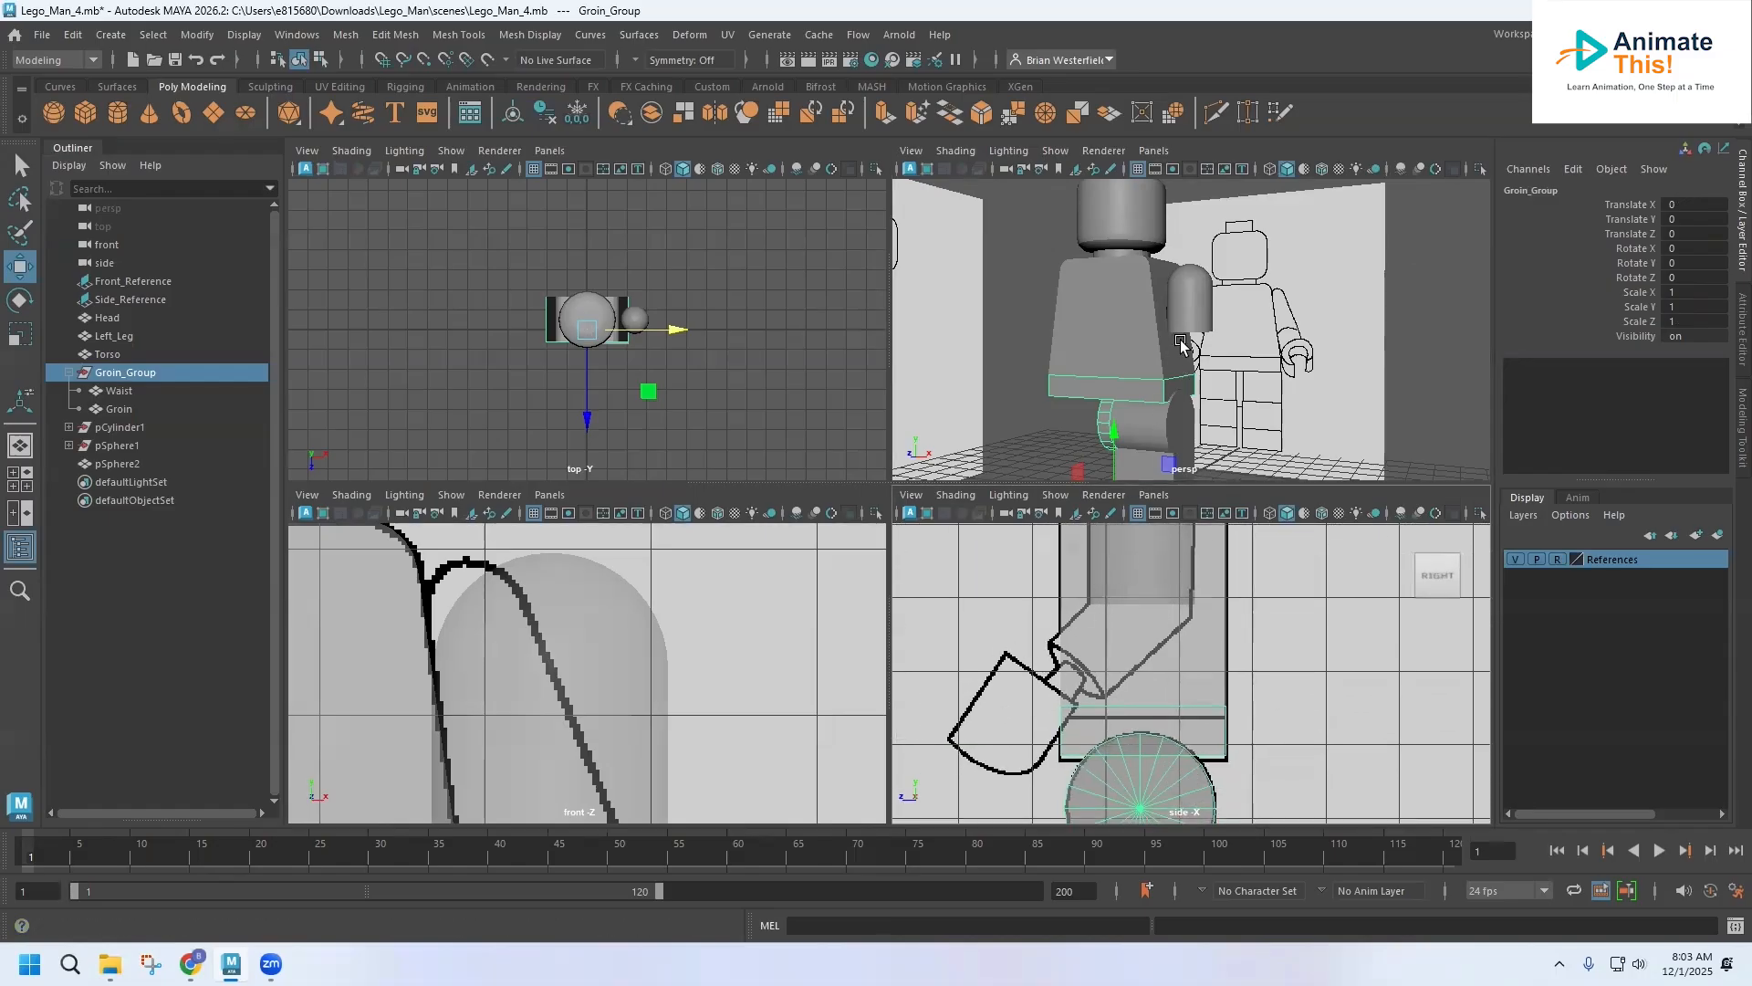
pyautogui.scroll(2, 1181, 350)
pyautogui.press('space')
pyautogui.keyDown('alt'); pyautogui.moveTo(907, 449); pyautogui.dragTo(797, 338); pyautogui.keyUp('alt')
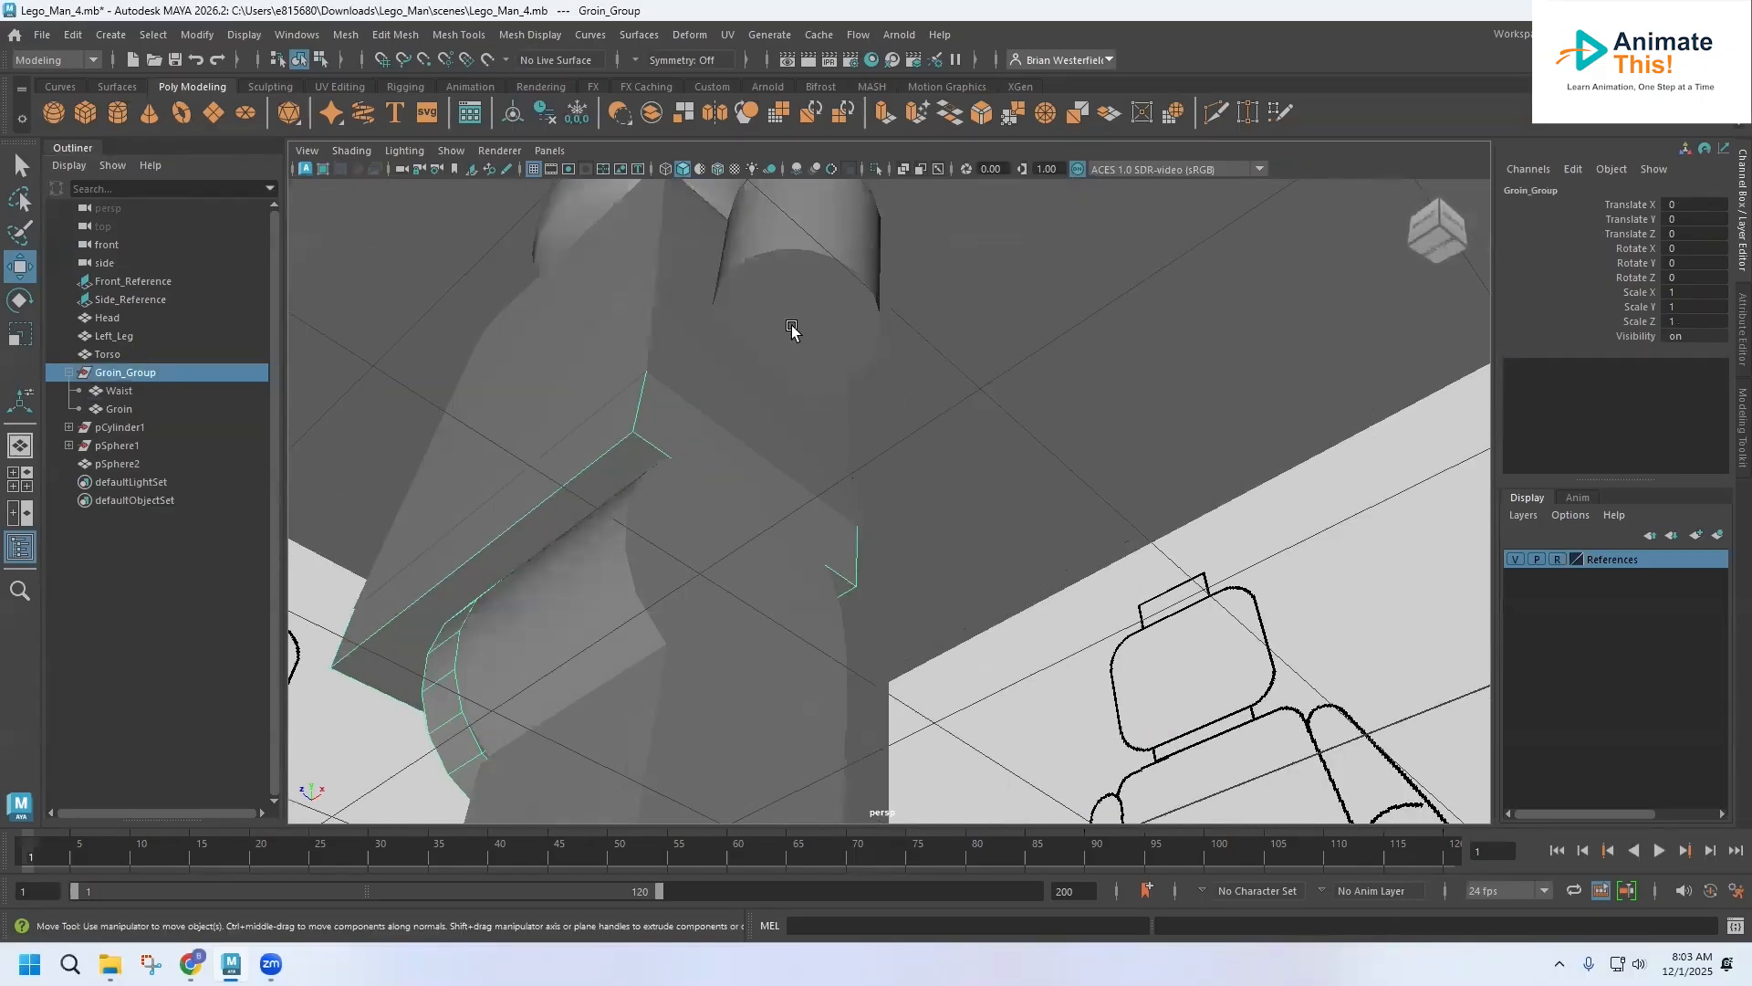
pyautogui.click(791, 329)
pyautogui.moveTo(791, 317); pyautogui.dragTo(794, 365, button='right')
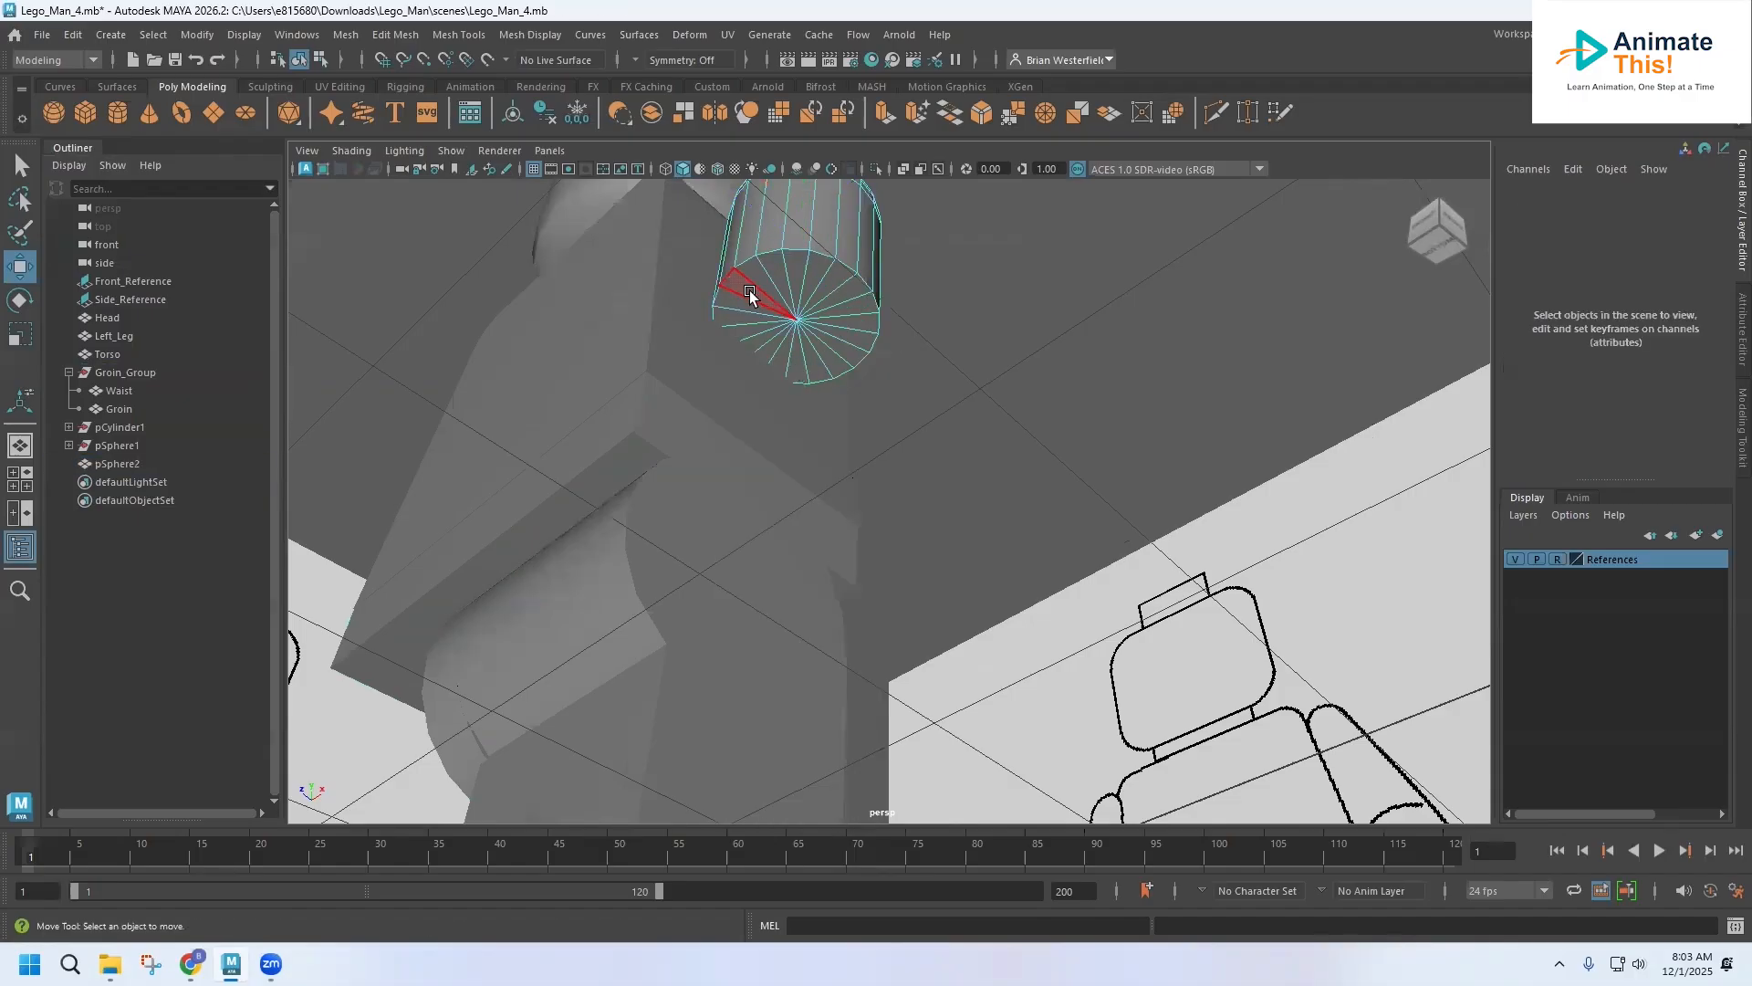
pyautogui.click(741, 287)
pyautogui.click(26, 165)
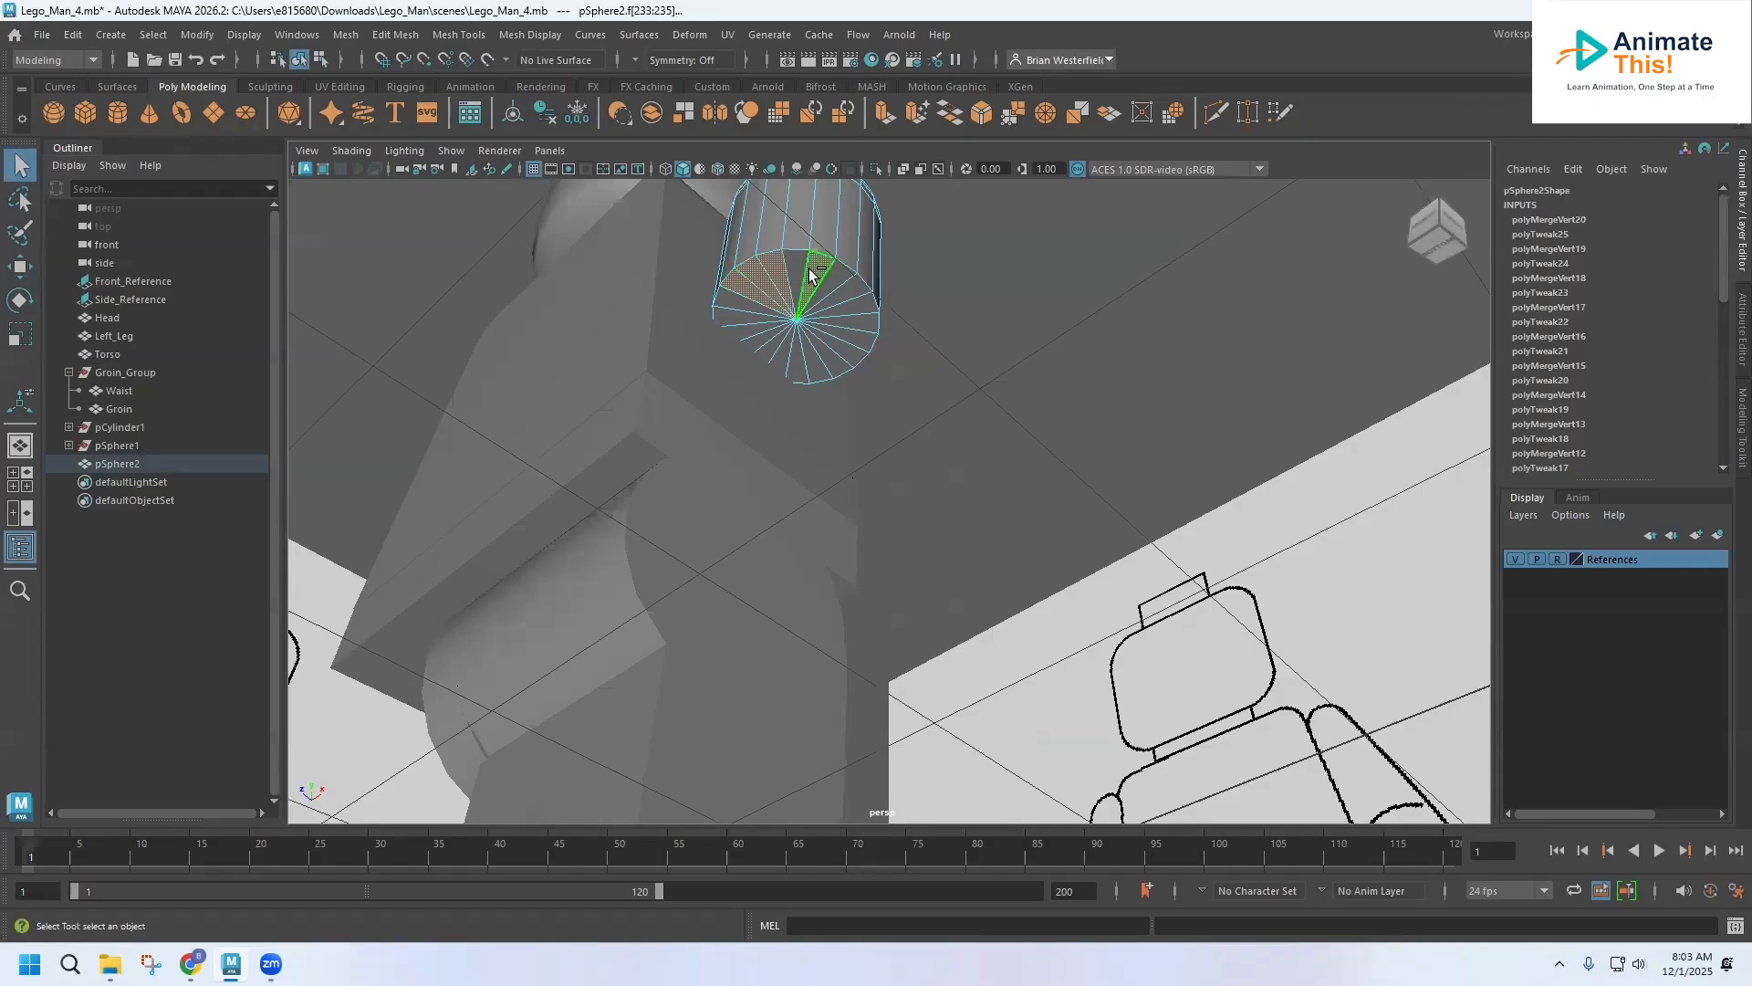
pyautogui.keyDown('shift'); pyautogui.click(855, 309); pyautogui.keyUp('shift')
pyautogui.keyDown('shift'); pyautogui.click(858, 317); pyautogui.keyUp('shift')
pyautogui.keyDown('shift'); pyautogui.click(856, 337); pyautogui.keyUp('shift')
pyautogui.keyDown('shift'); pyautogui.click(840, 352); pyautogui.keyUp('shift')
pyautogui.keyDown('shift'); pyautogui.click(825, 364); pyautogui.keyUp('shift')
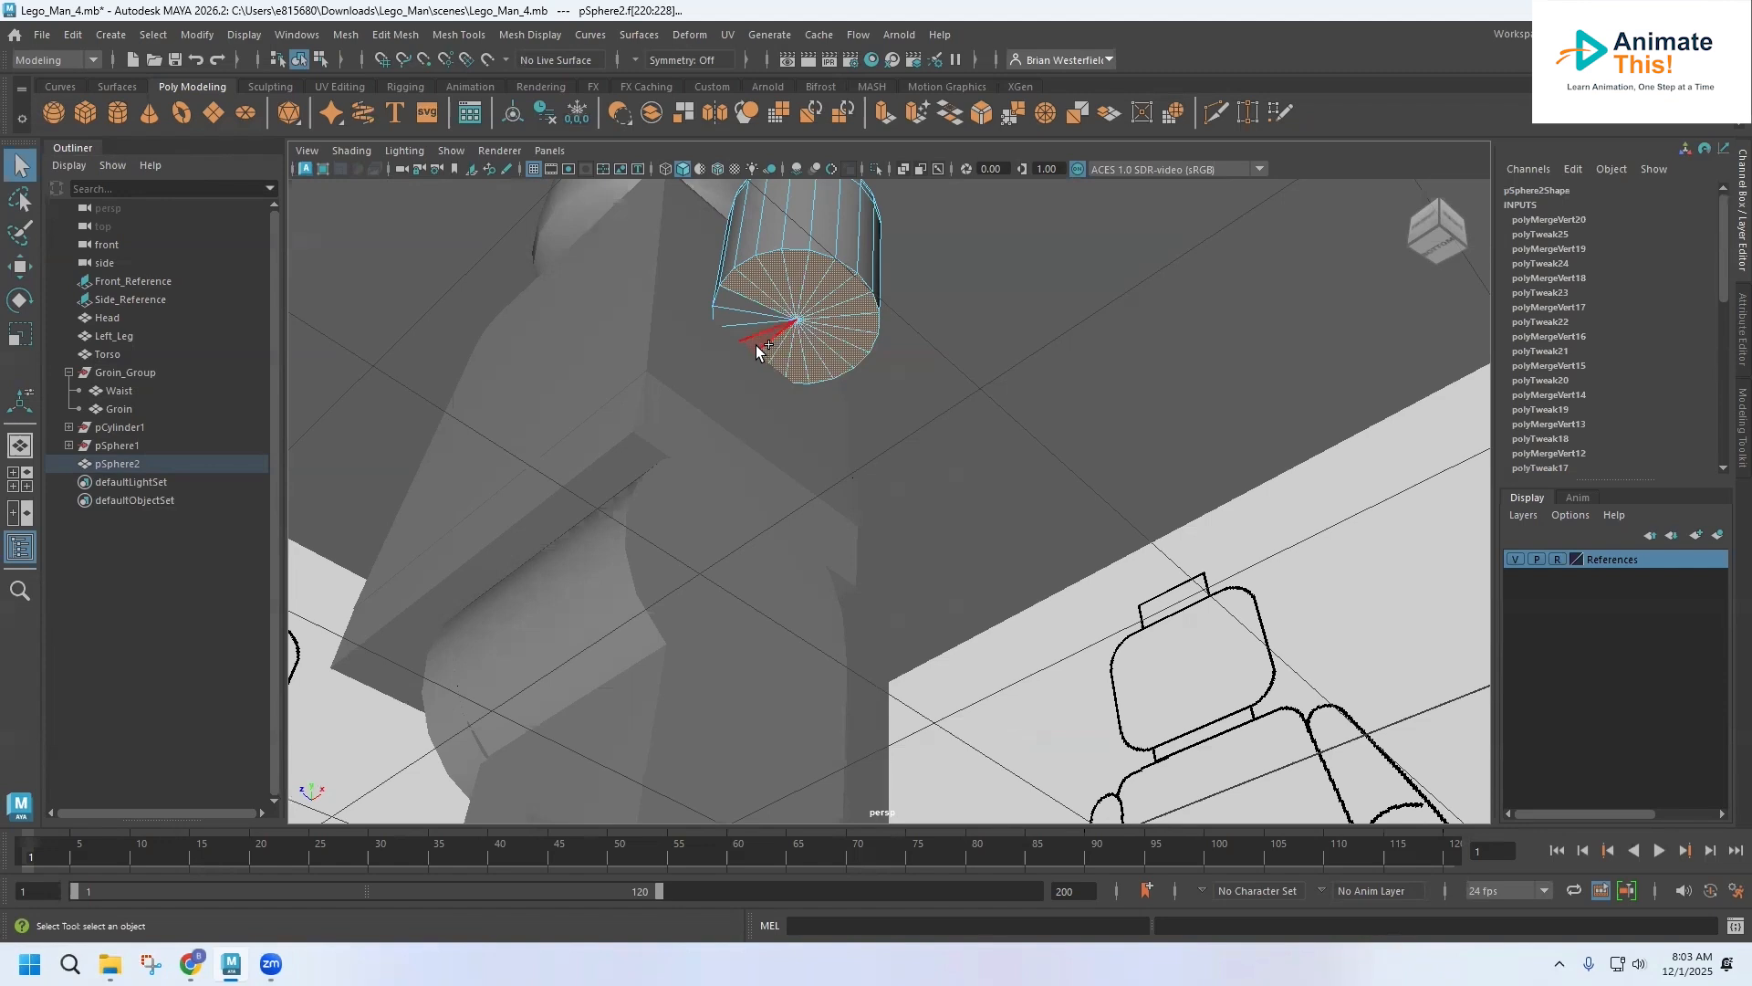
pyautogui.keyDown('shift'); pyautogui.click(736, 318); pyautogui.keyUp('shift')
# Step: Extrude the arm's bottom cap faces downward by about 0.18 to start the elbow, following the side reference
pyautogui.press('space')
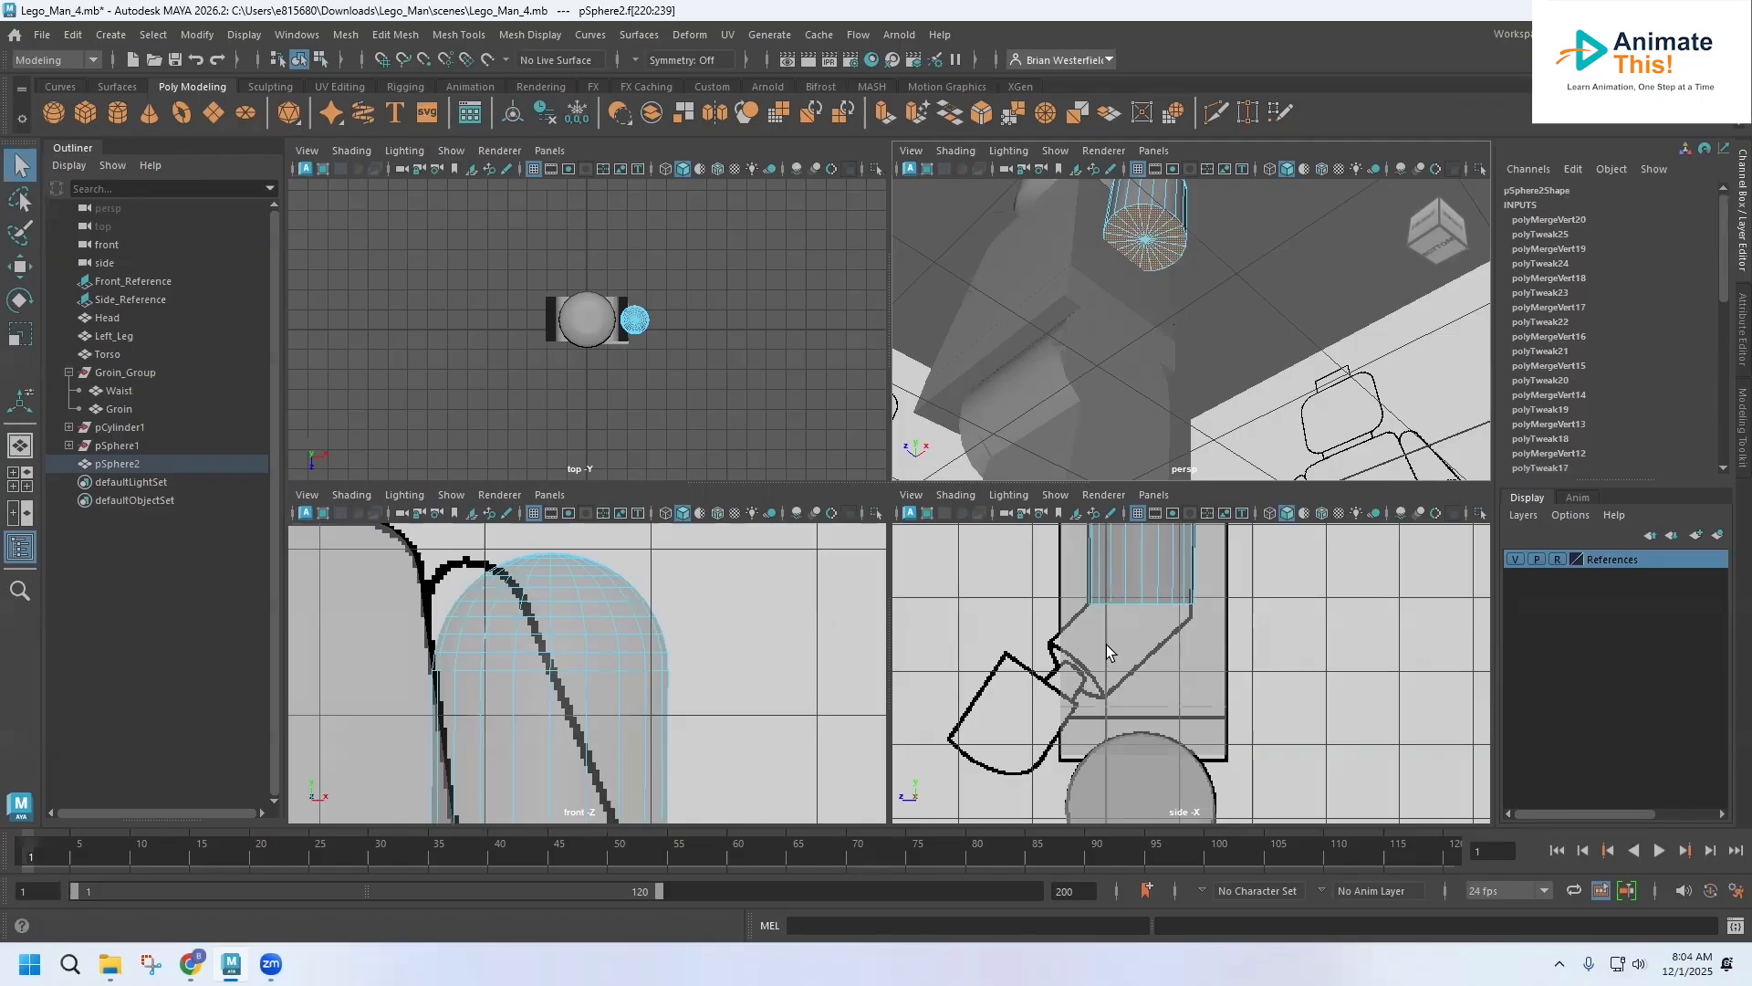
pyautogui.scroll(2, 1119, 637)
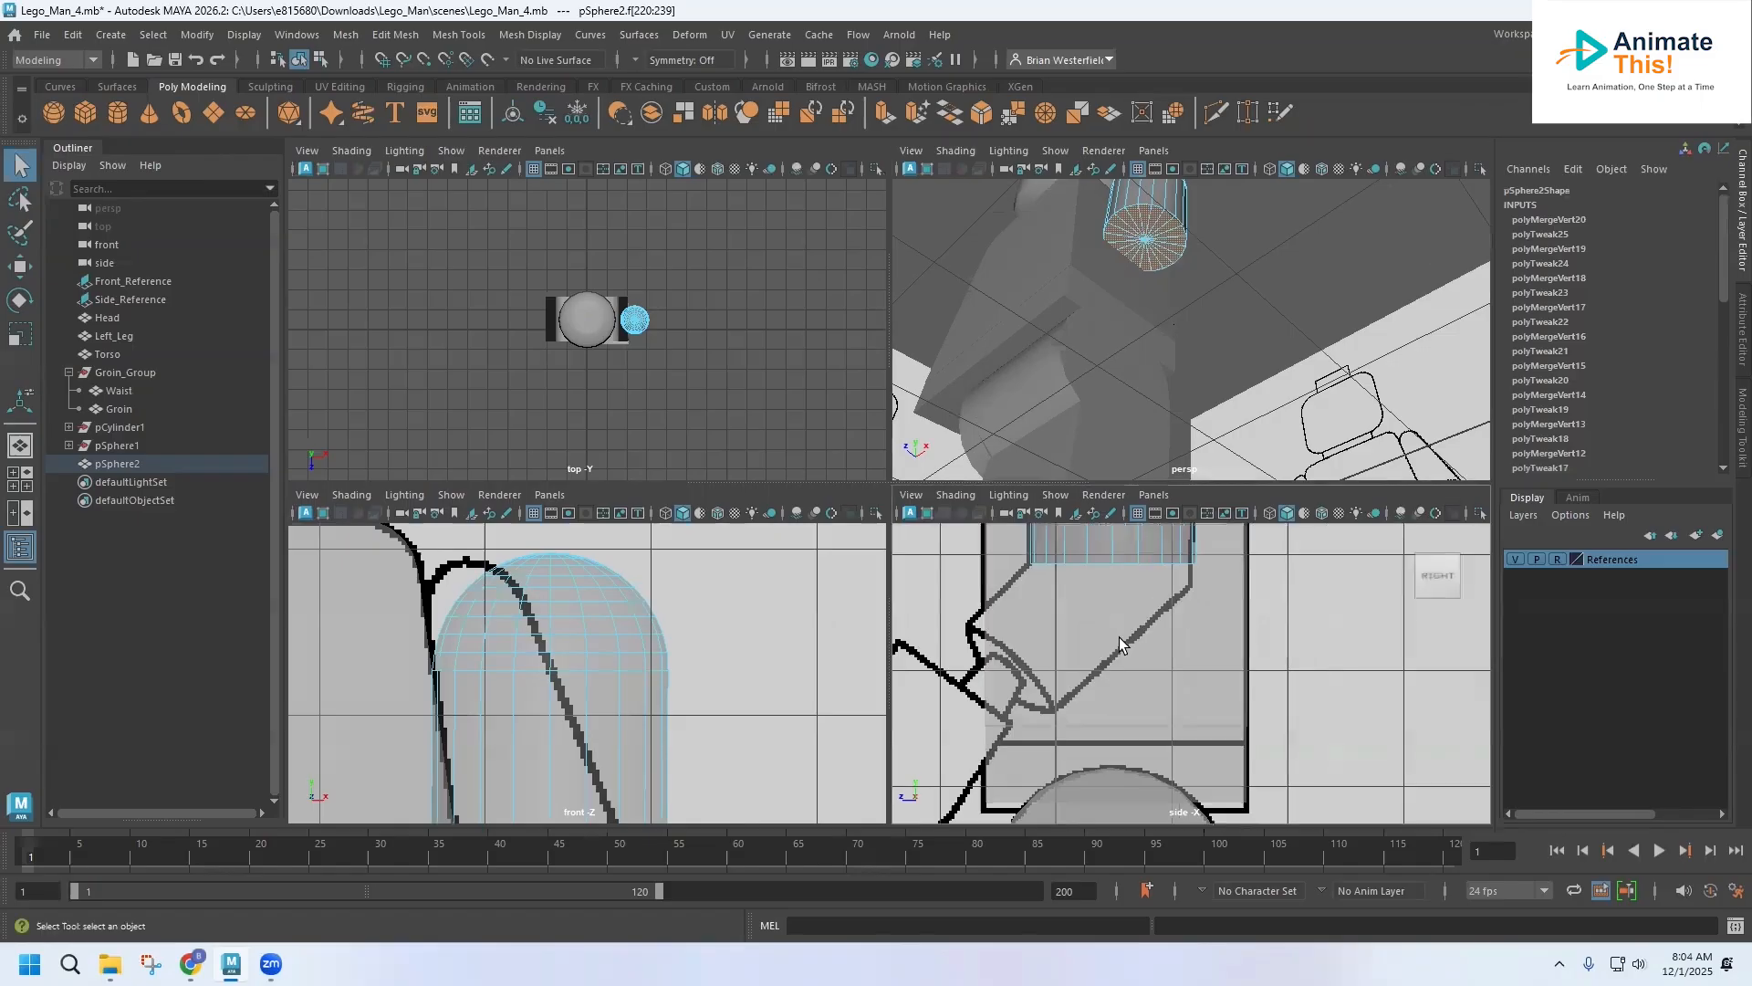
pyautogui.scroll(2, 1095, 597)
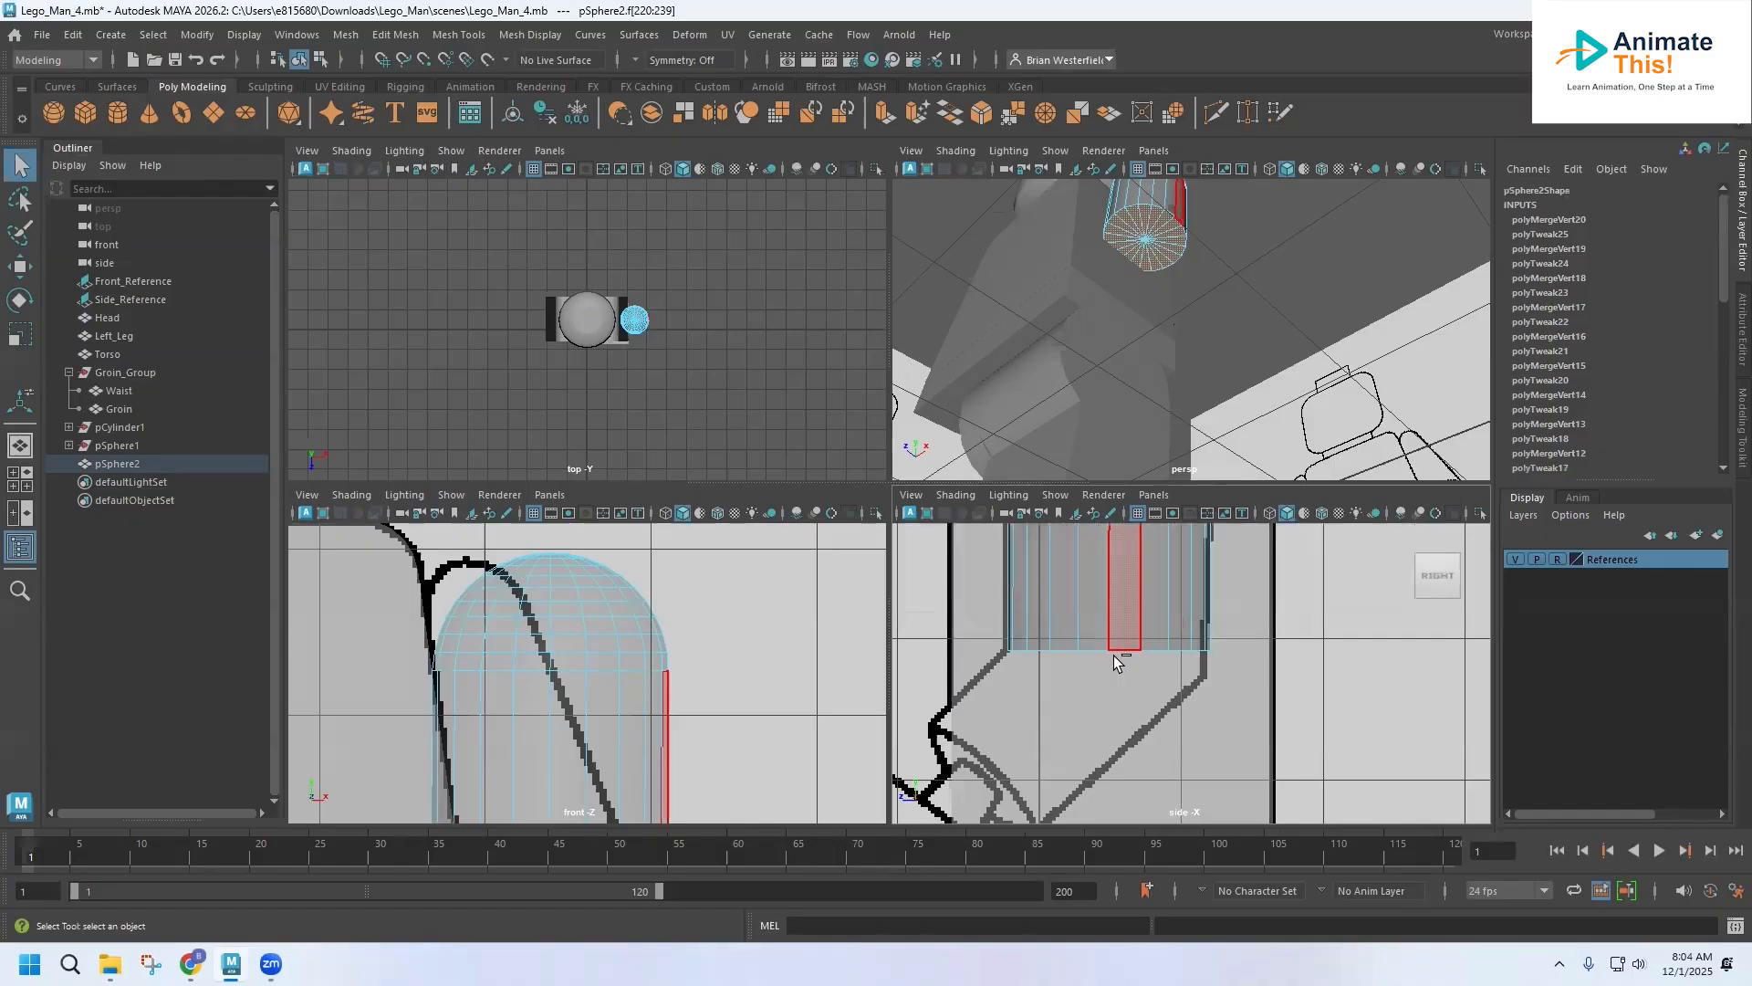
pyautogui.hotkey('ctrl', 'e')
pyautogui.moveTo(1138, 705); pyautogui.dragTo(1141, 735)
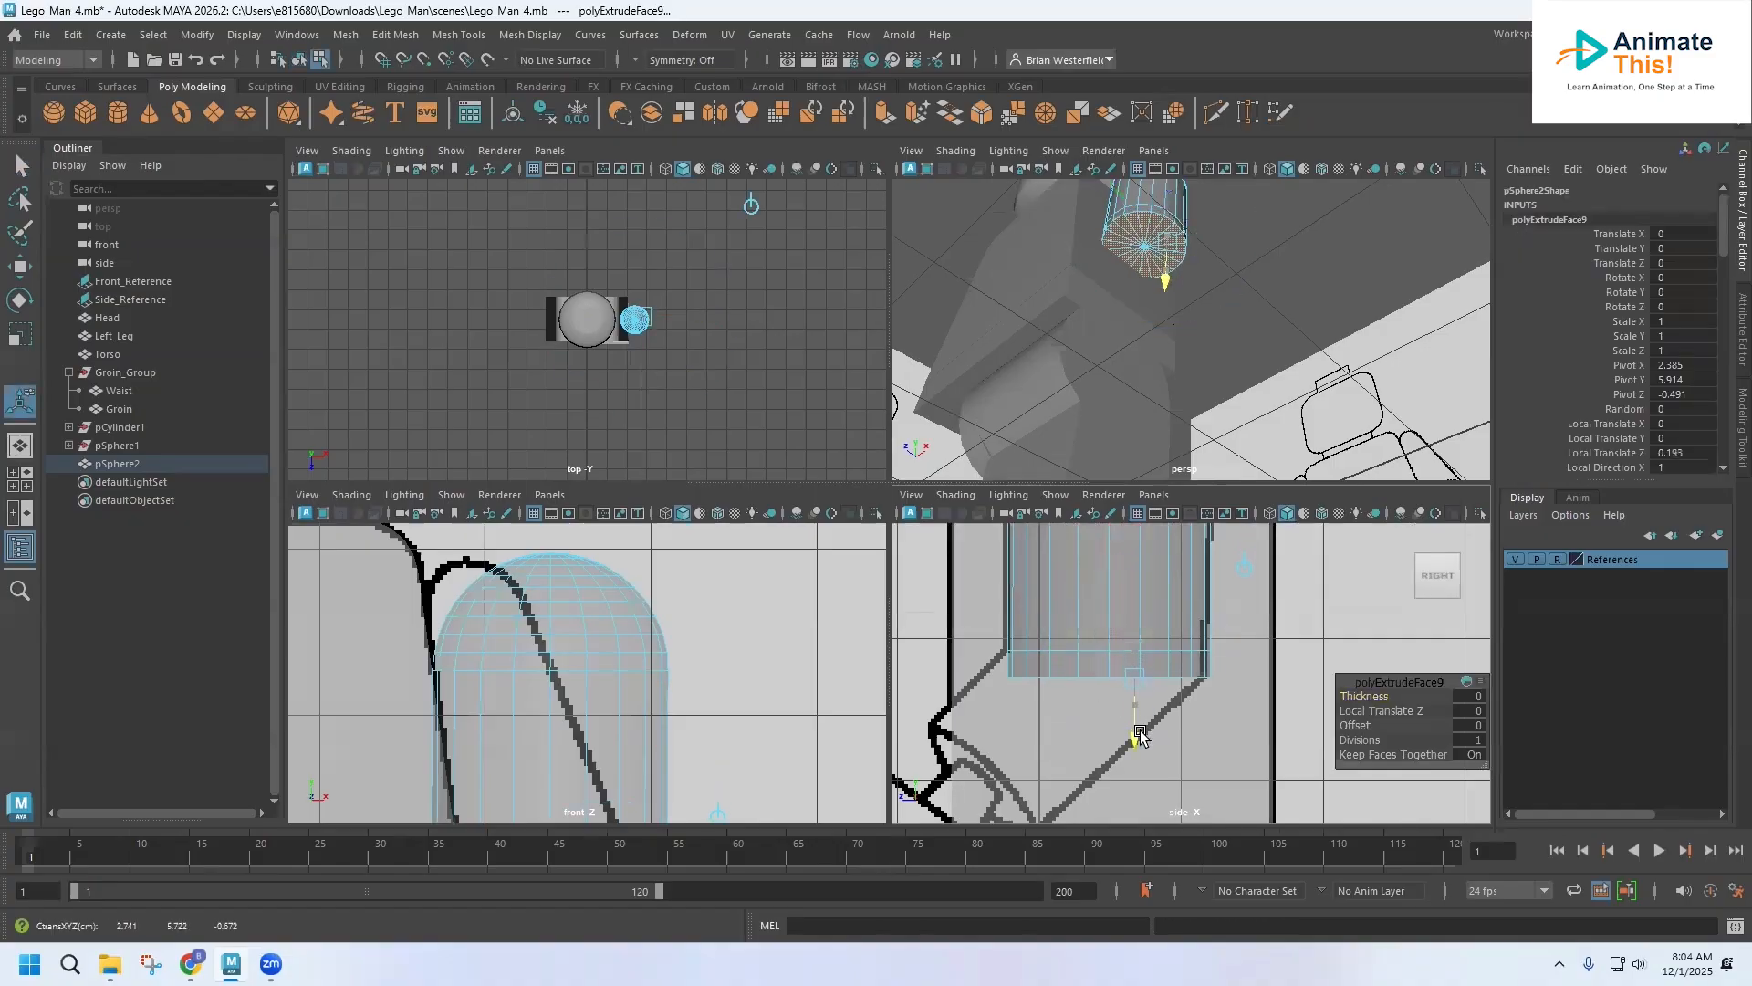
pyautogui.moveTo(1139, 735); pyautogui.dragTo(1140, 733)
# Step: Rotate the extruded end faces to the forearm's slant and move them down to the wrist line of the side reference
pyautogui.click(20, 300)
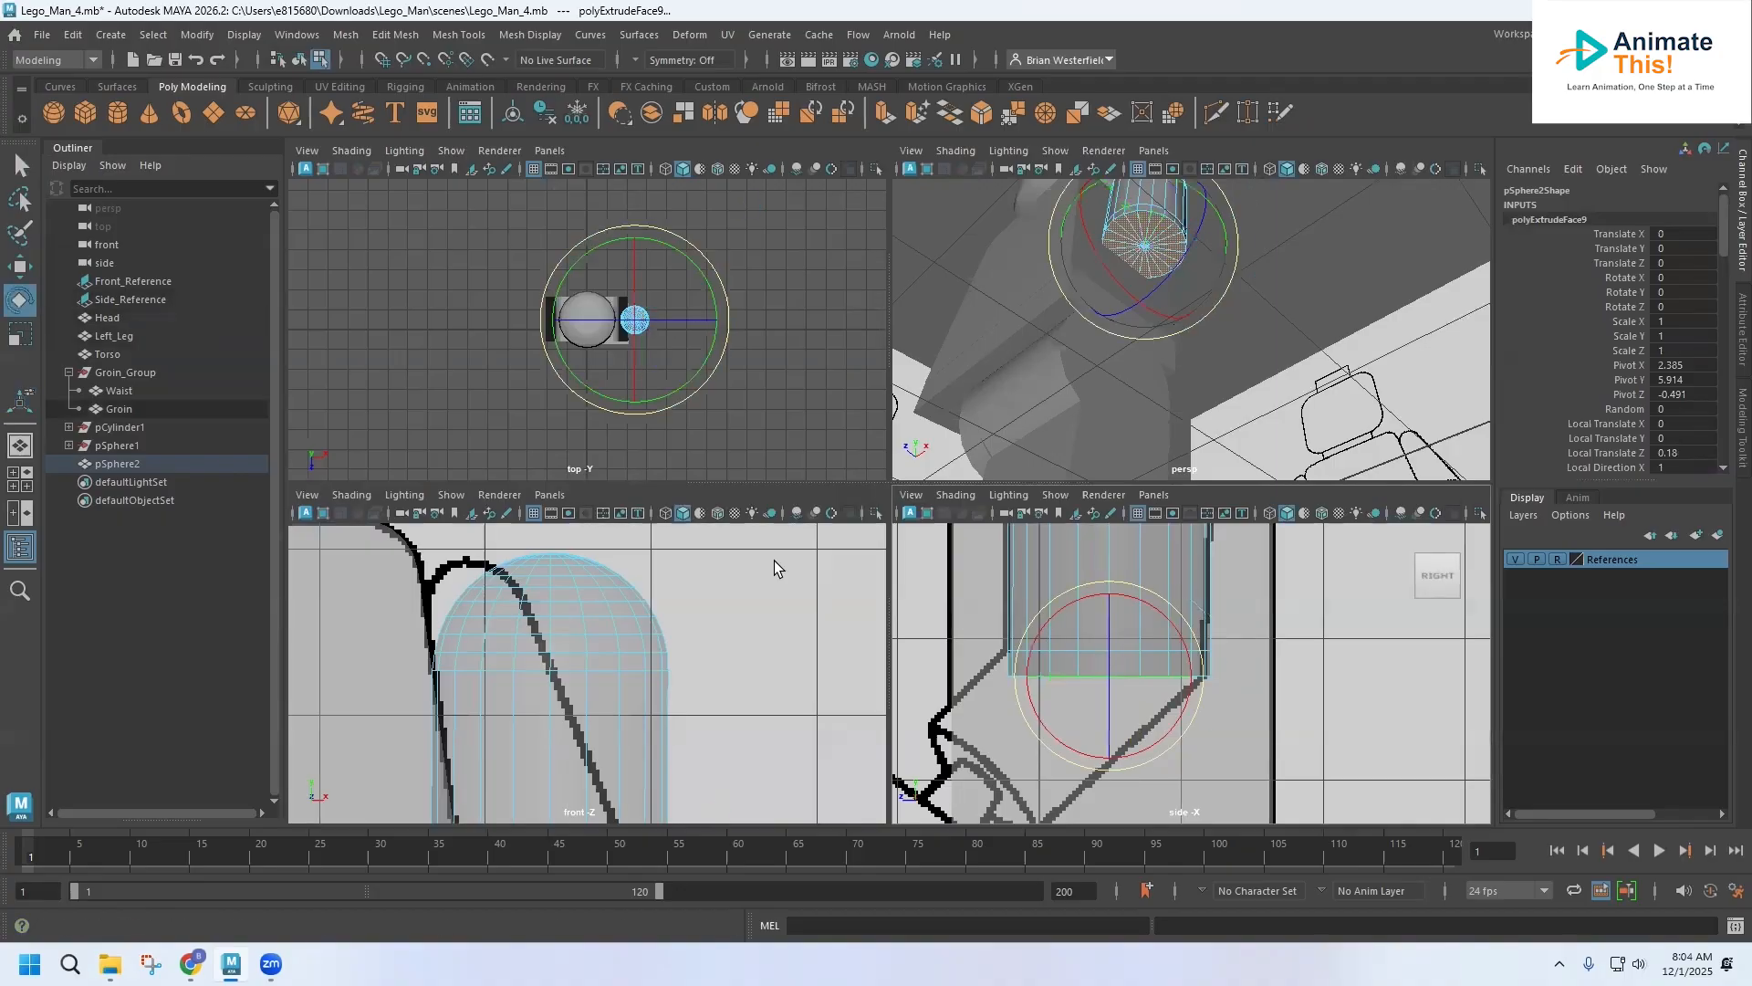
pyautogui.moveTo(1167, 619); pyautogui.dragTo(1180, 683)
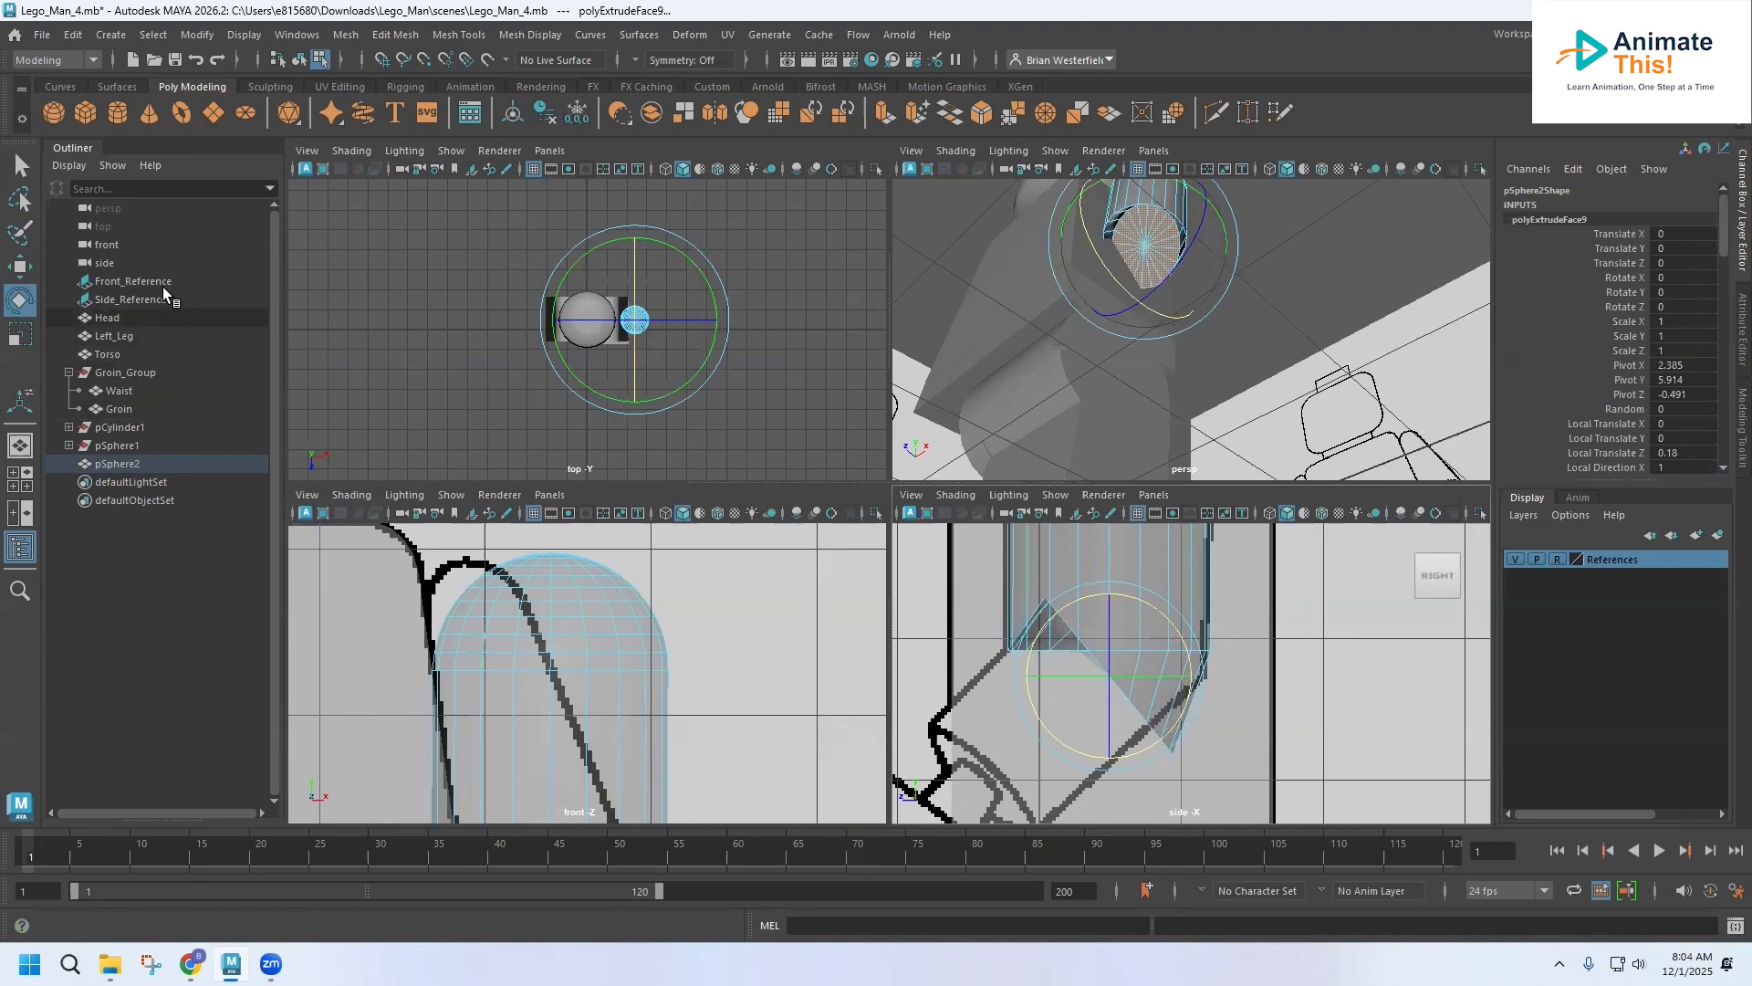
pyautogui.click(19, 267)
pyautogui.moveTo(1020, 675); pyautogui.dragTo(920, 693)
pyautogui.moveTo(1003, 584); pyautogui.dragTo(1014, 673)
pyautogui.keyDown('alt'); pyautogui.moveTo(1027, 689); pyautogui.dragTo(1058, 614, button='middle'); pyautogui.keyUp('alt')
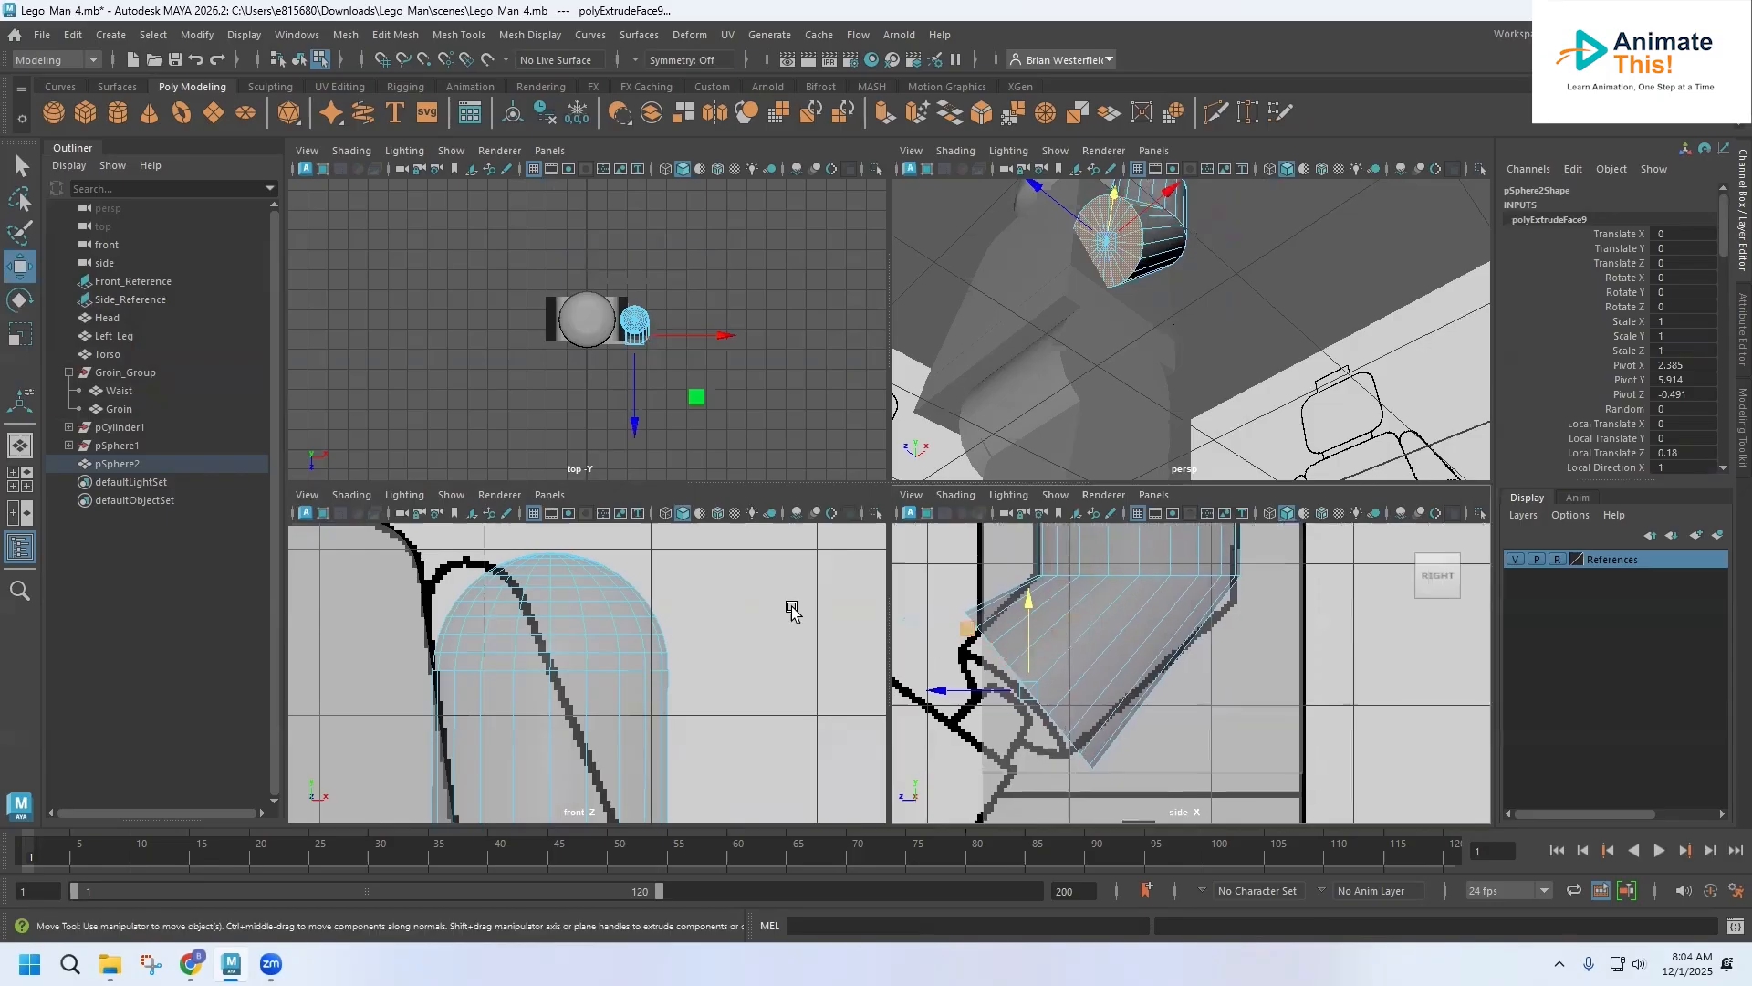
pyautogui.click(20, 301)
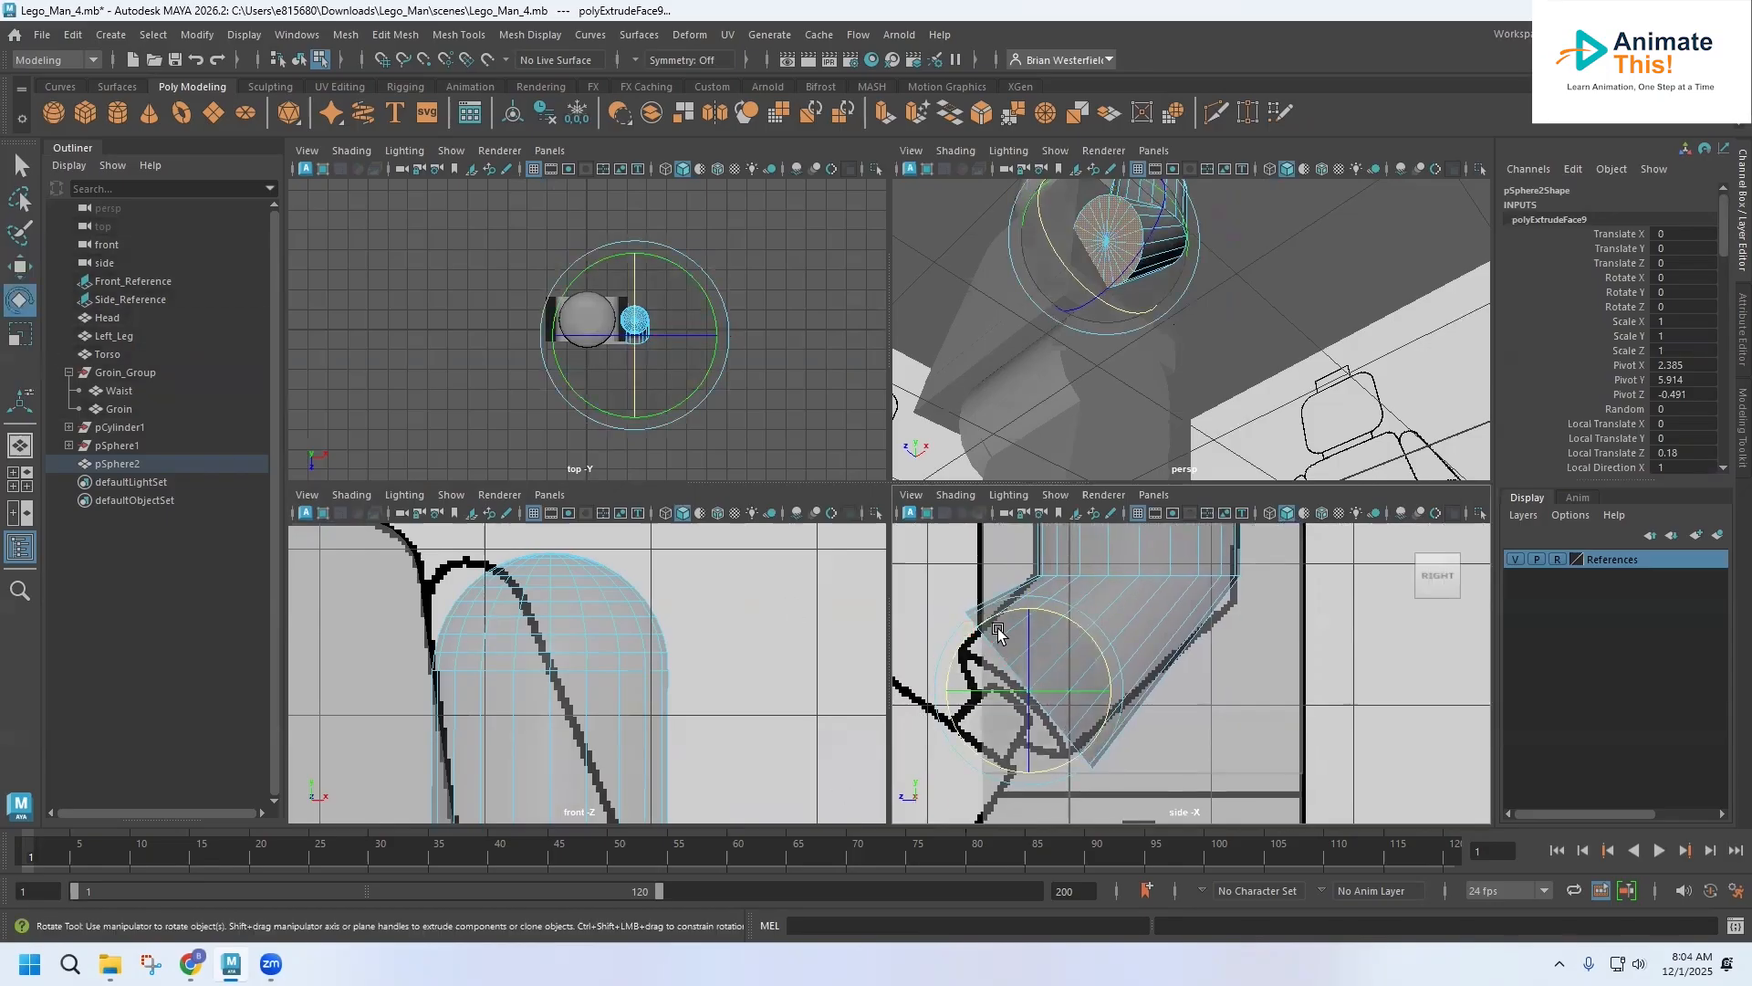
pyautogui.moveTo(1010, 614); pyautogui.dragTo(991, 627)
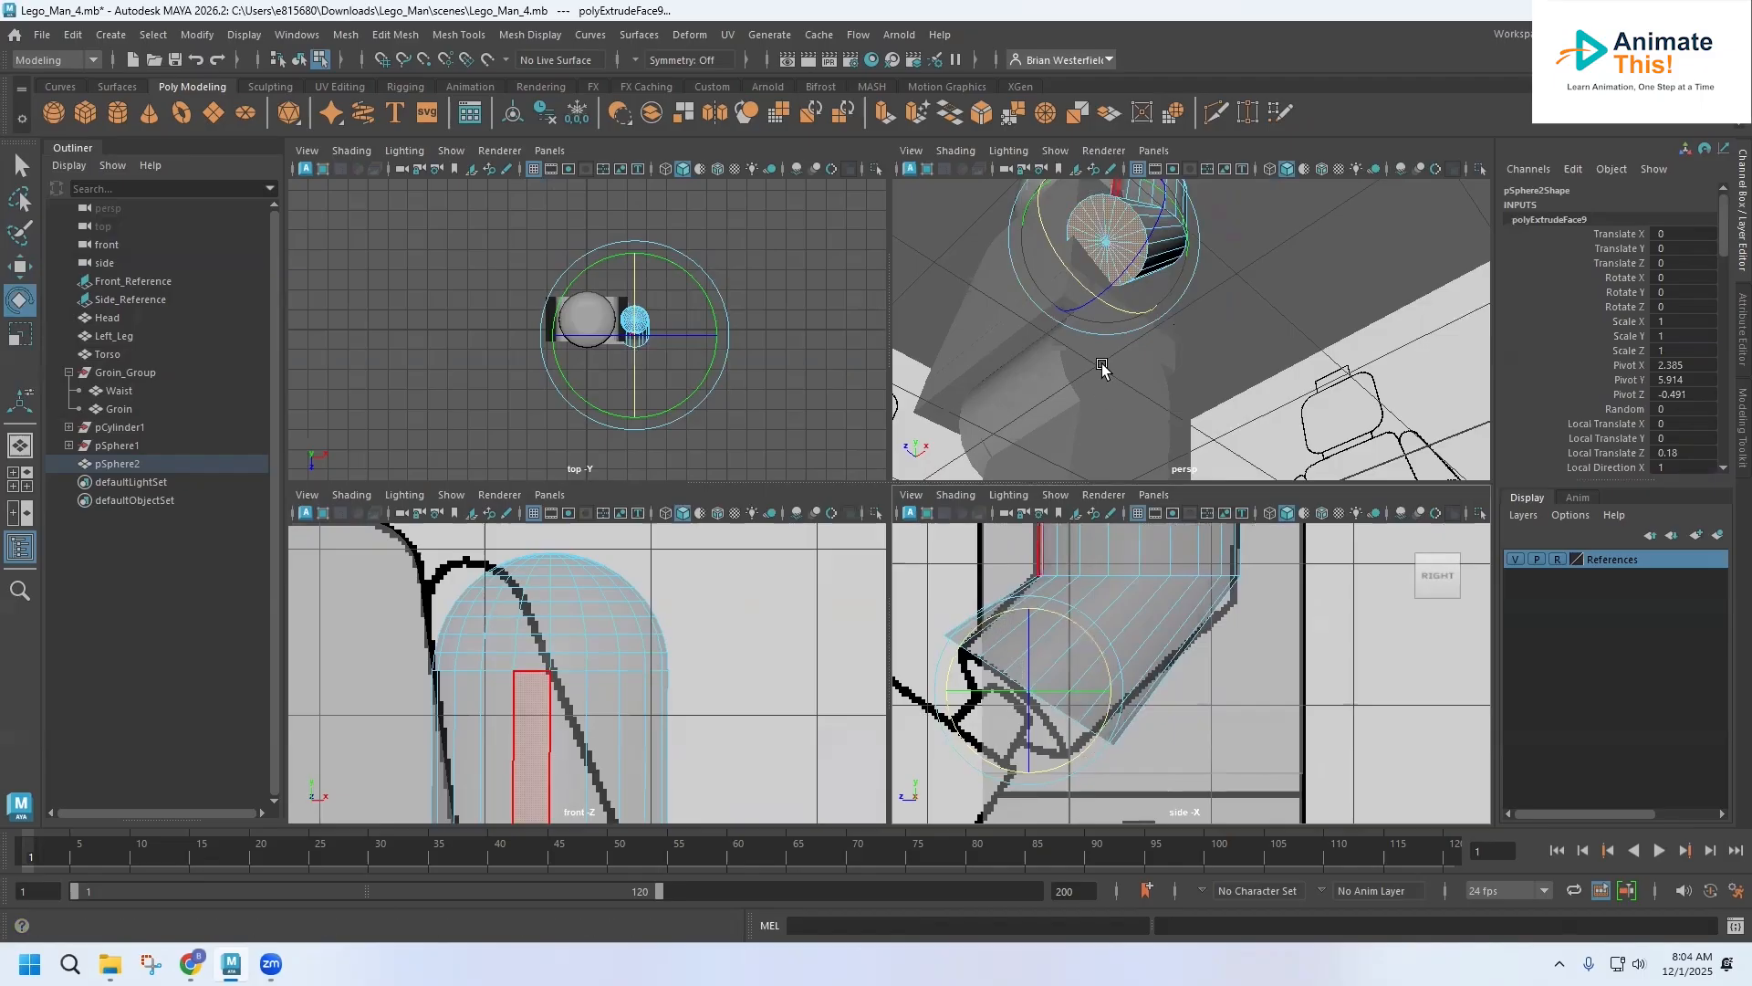
# Step: Insert two edge loops around the arm's elbow bend, one just above it and one just below it
pyautogui.keyDown('alt'); pyautogui.moveTo(1086, 591); pyautogui.dragTo(1049, 681, button='middle'); pyautogui.keyUp('alt')
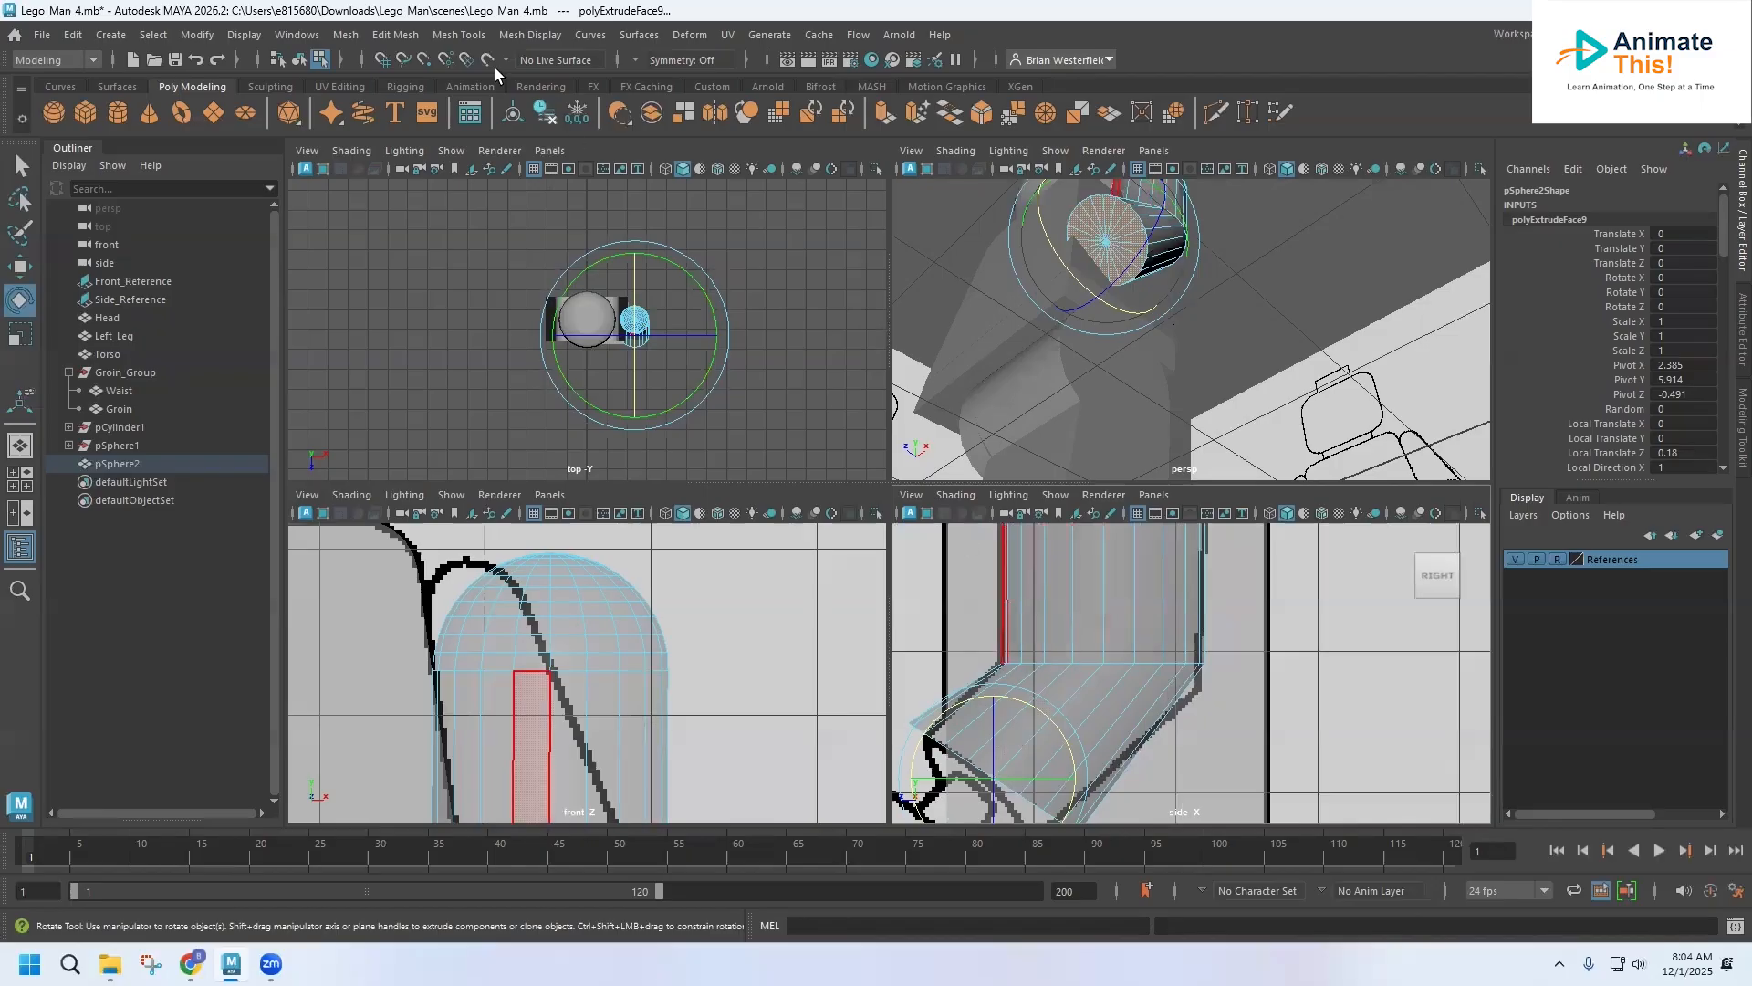
pyautogui.click(445, 36)
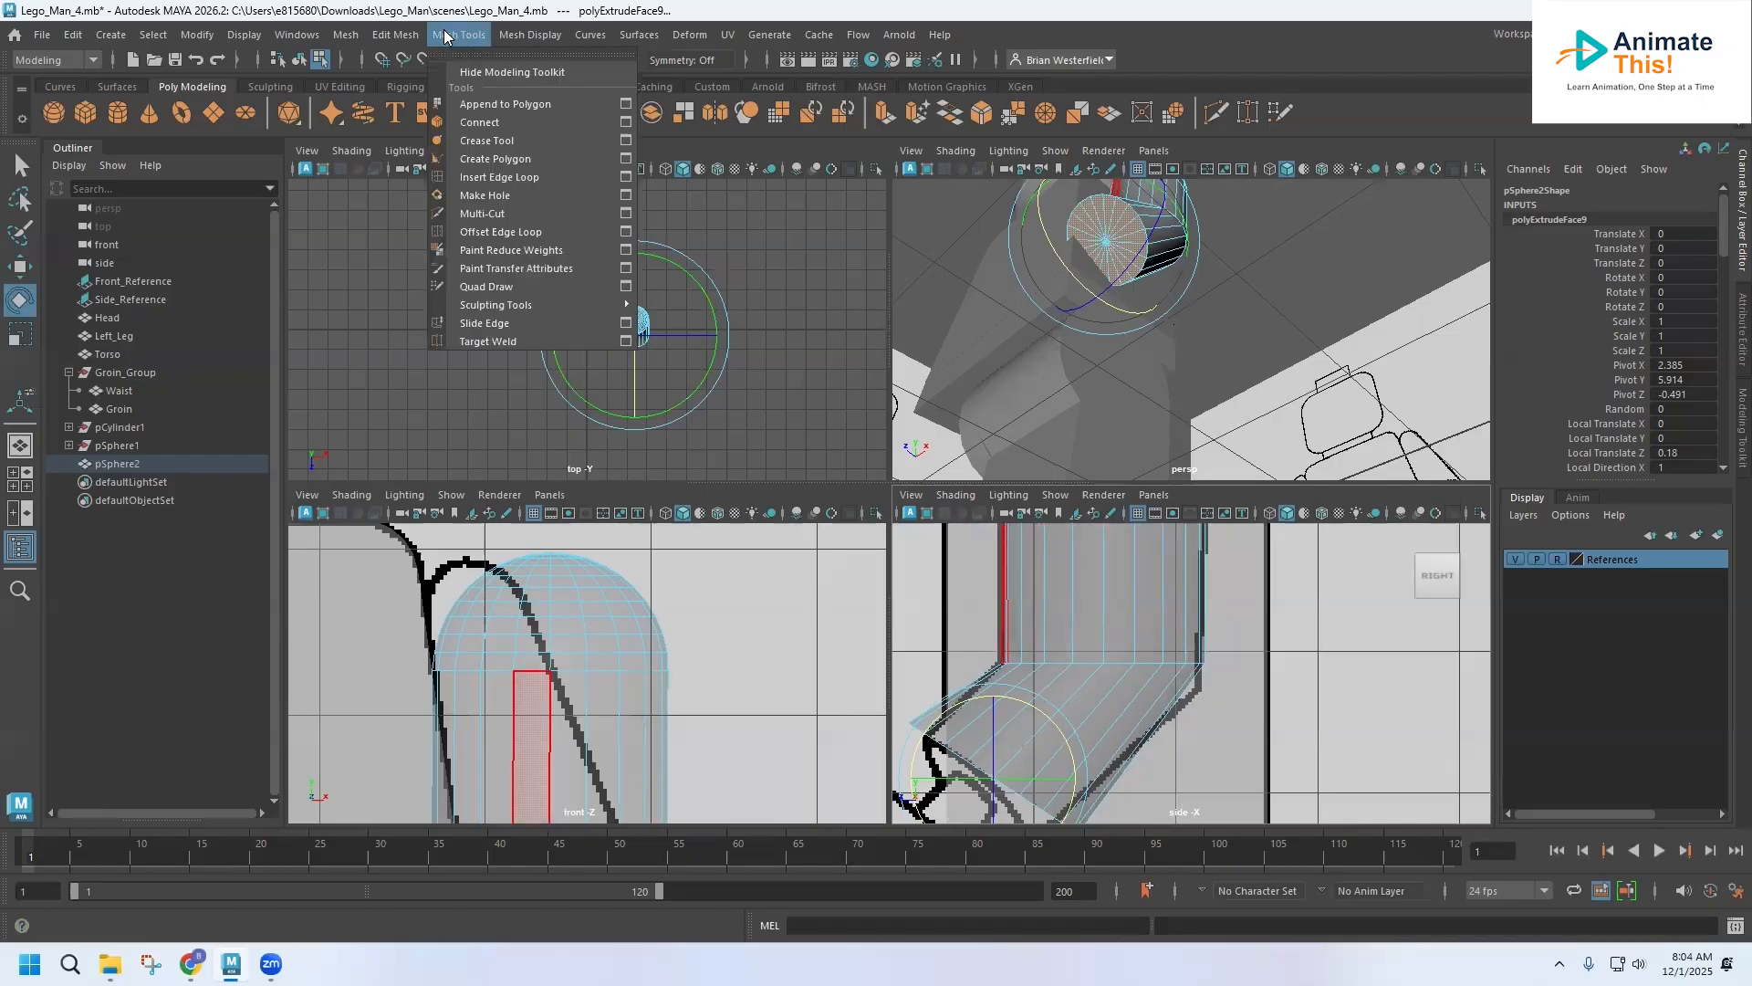
pyautogui.click(489, 177)
pyautogui.click(1104, 636)
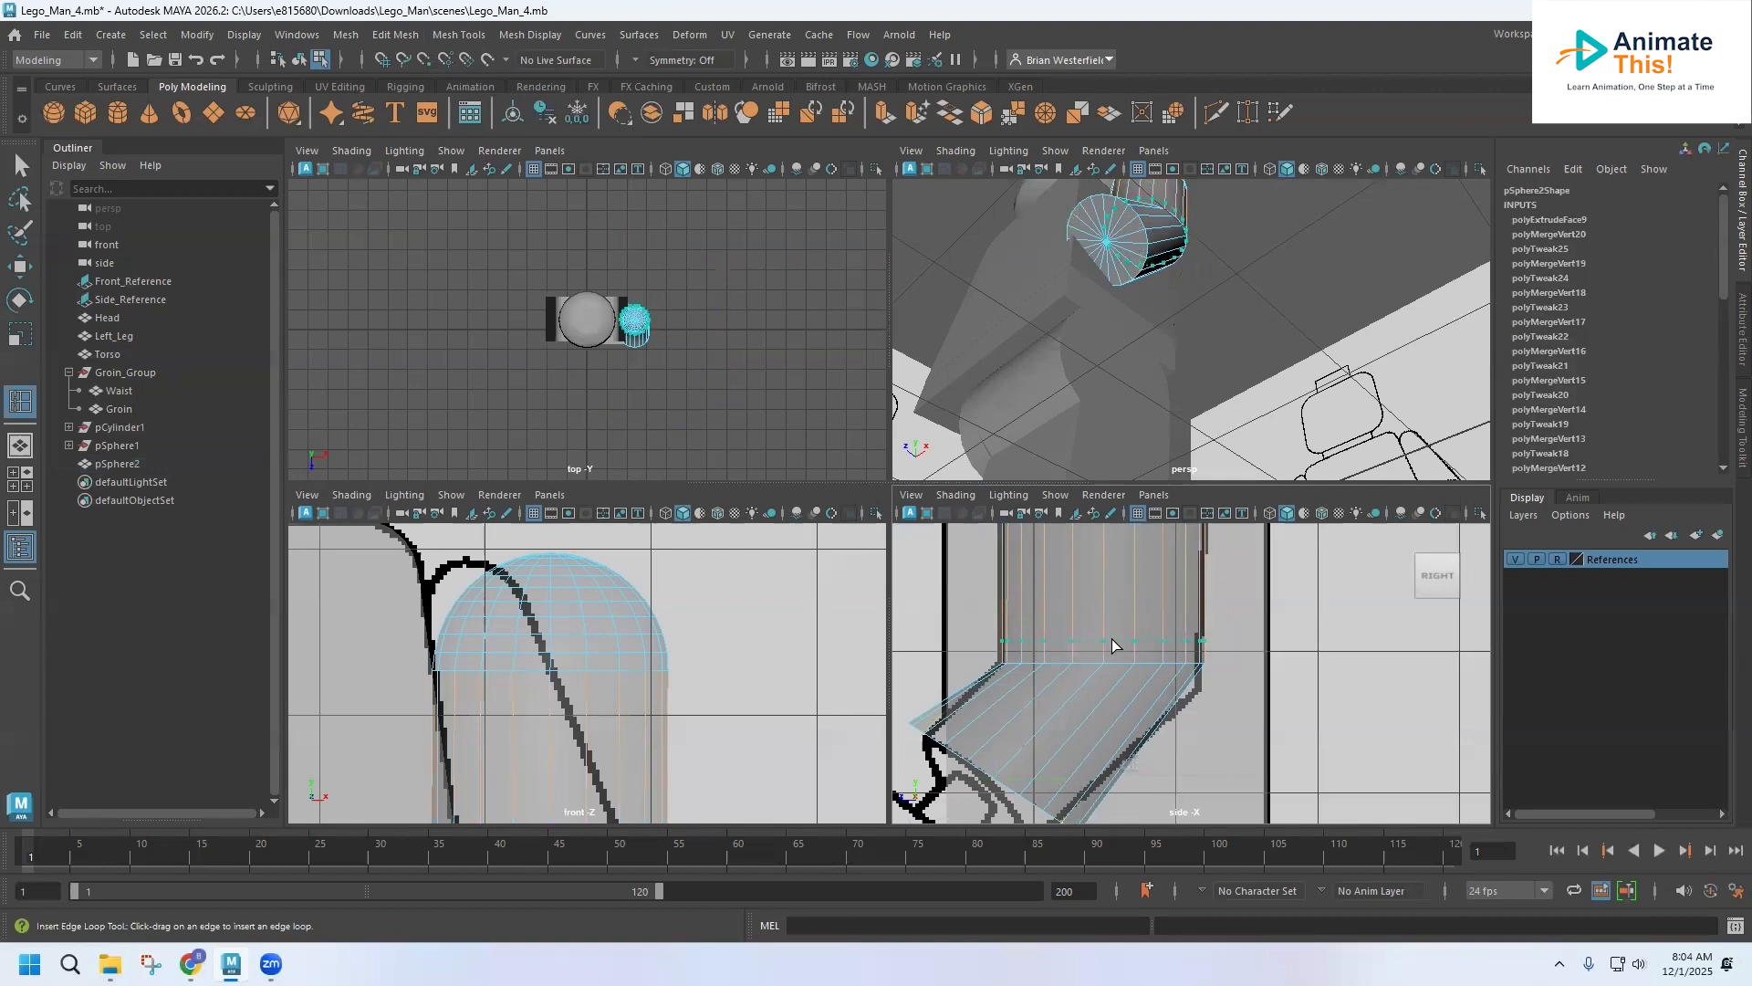
pyautogui.click(1084, 701)
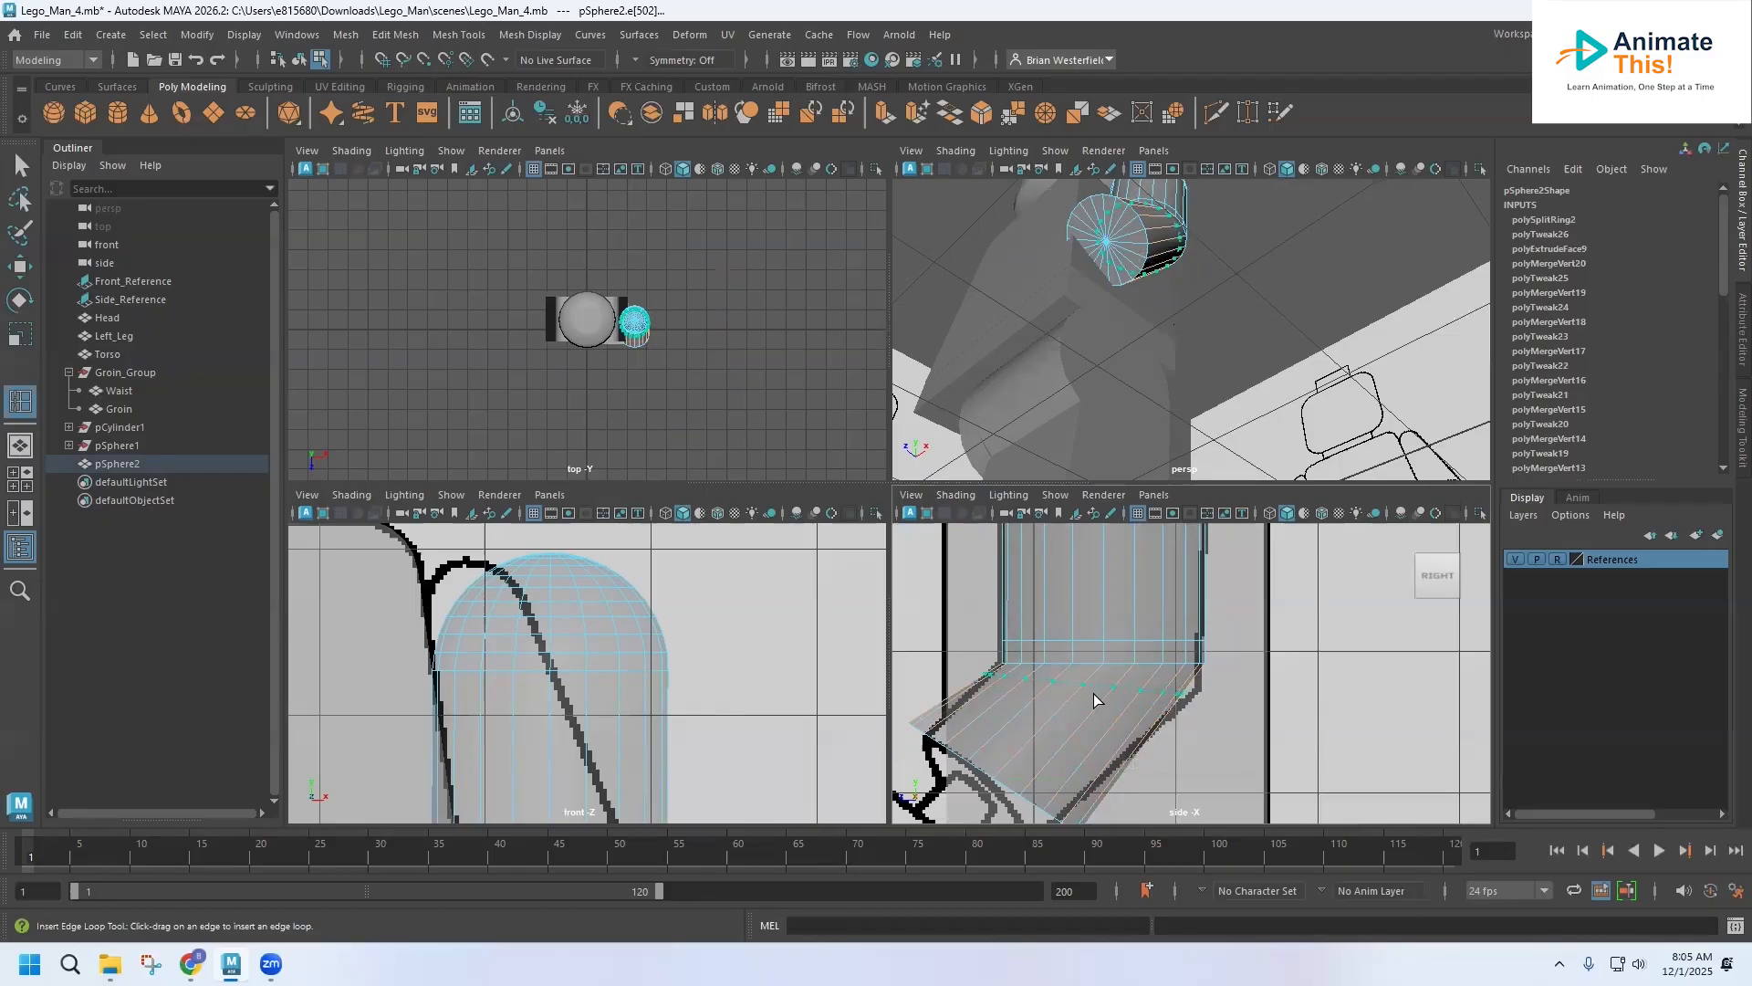
# Step: Shift the edge loop below the elbow bend slightly backward and down to fit the side reference outline
pyautogui.click(20, 266)
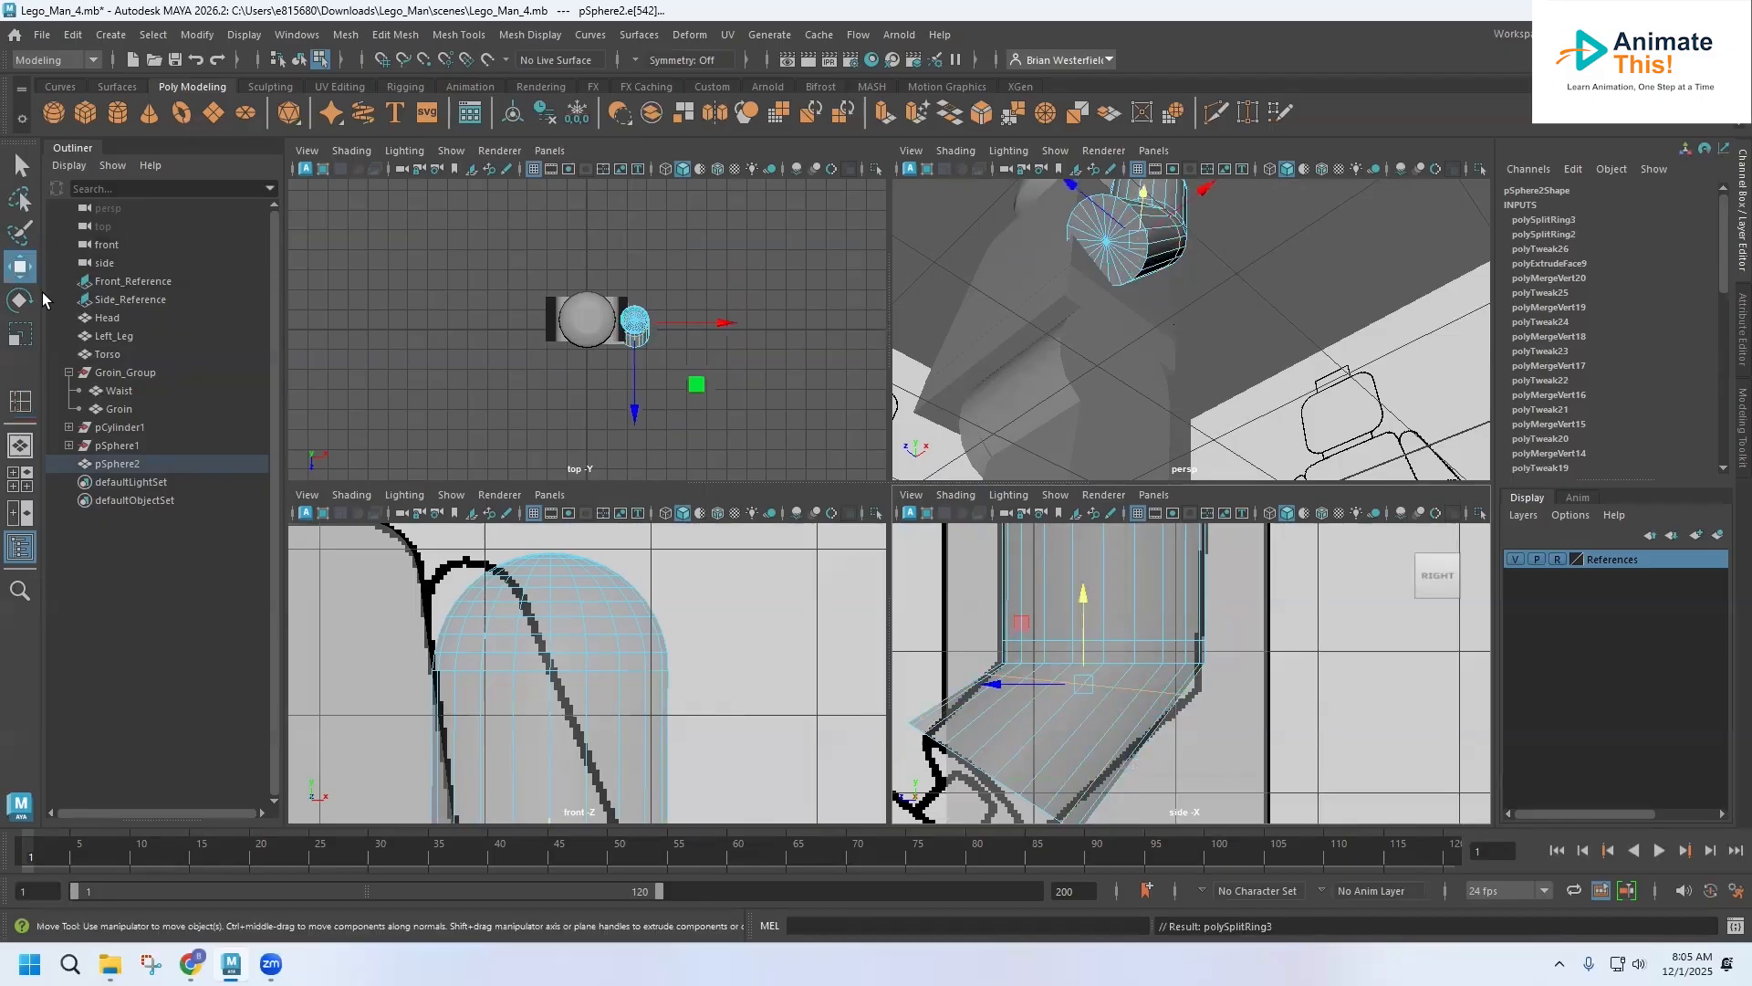
pyautogui.moveTo(1007, 695); pyautogui.dragTo(1019, 699)
pyautogui.moveTo(1095, 609); pyautogui.dragTo(1103, 612)
pyautogui.click(20, 300)
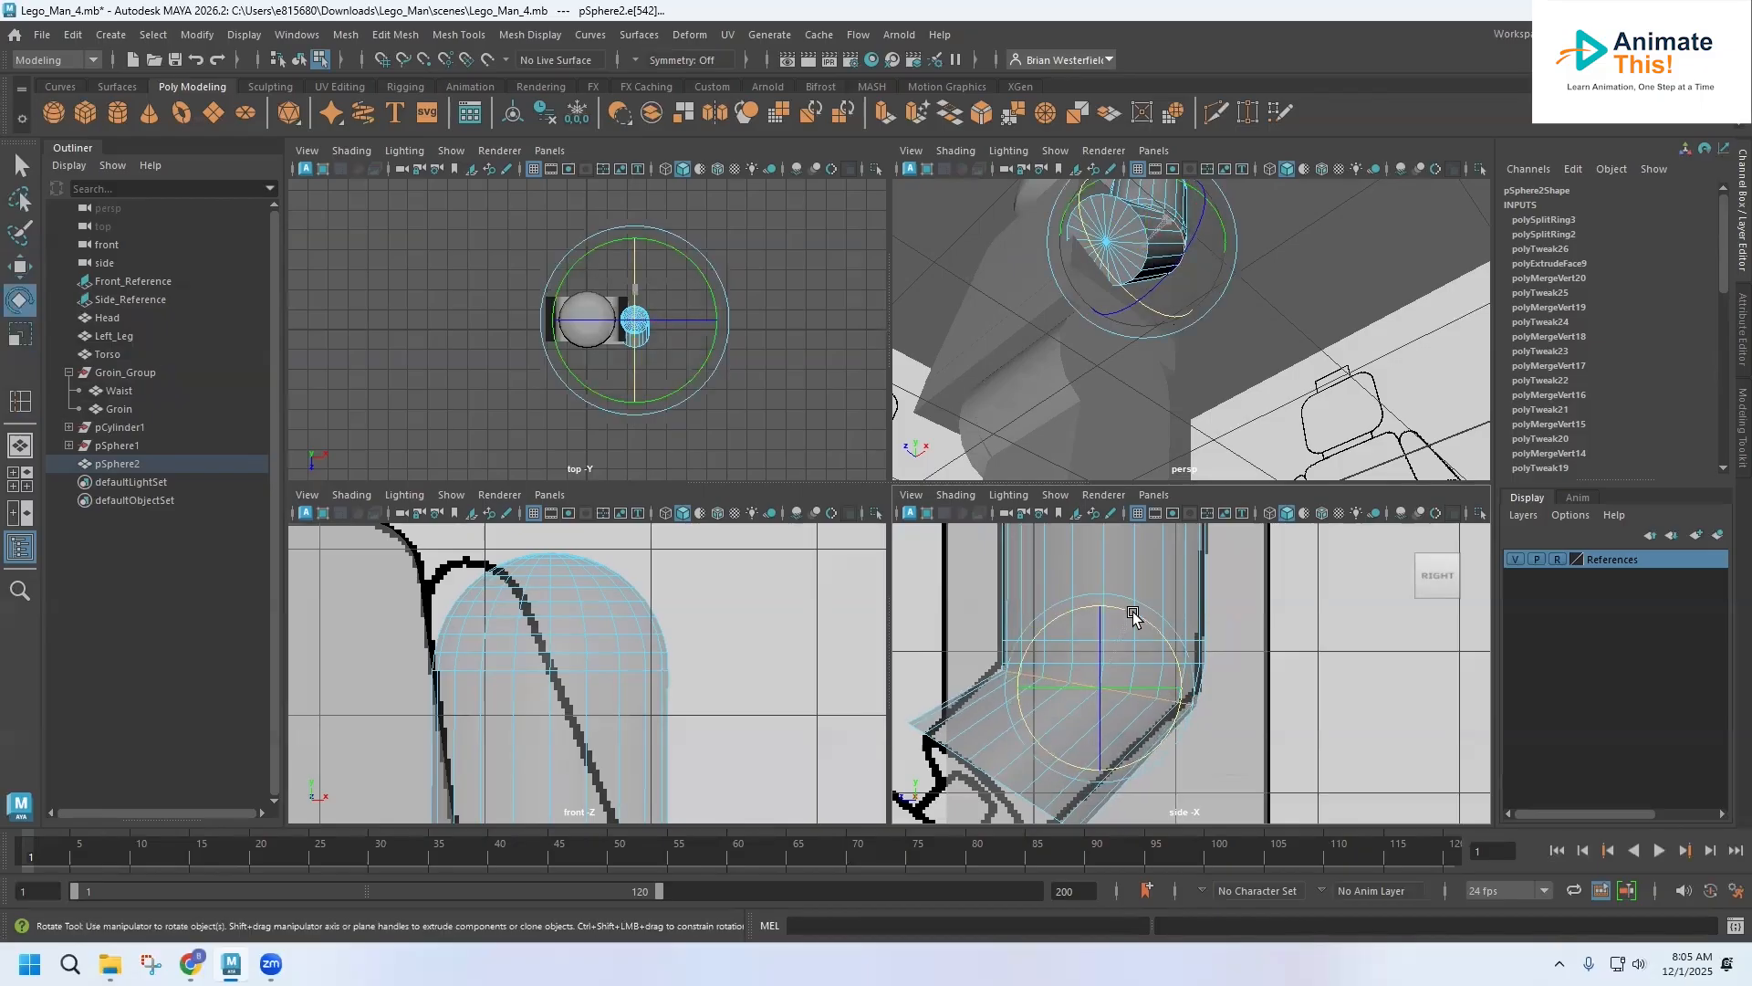
pyautogui.click(19, 267)
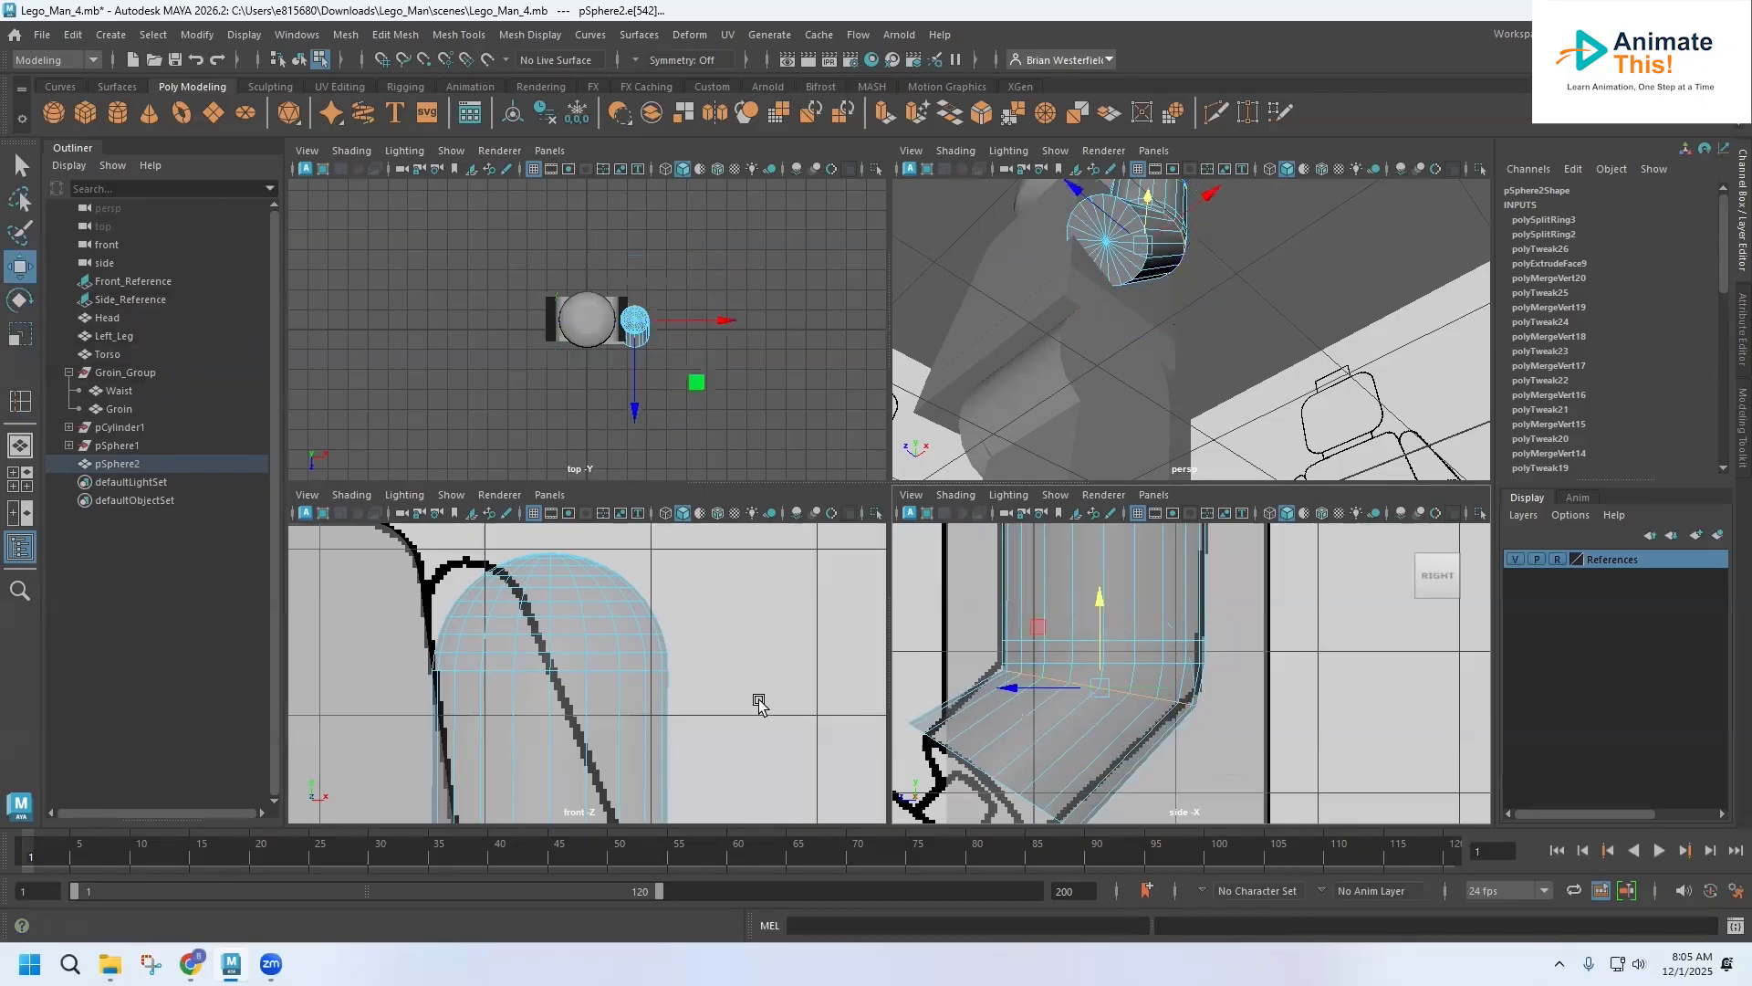
pyautogui.moveTo(1000, 692); pyautogui.dragTo(998, 688)
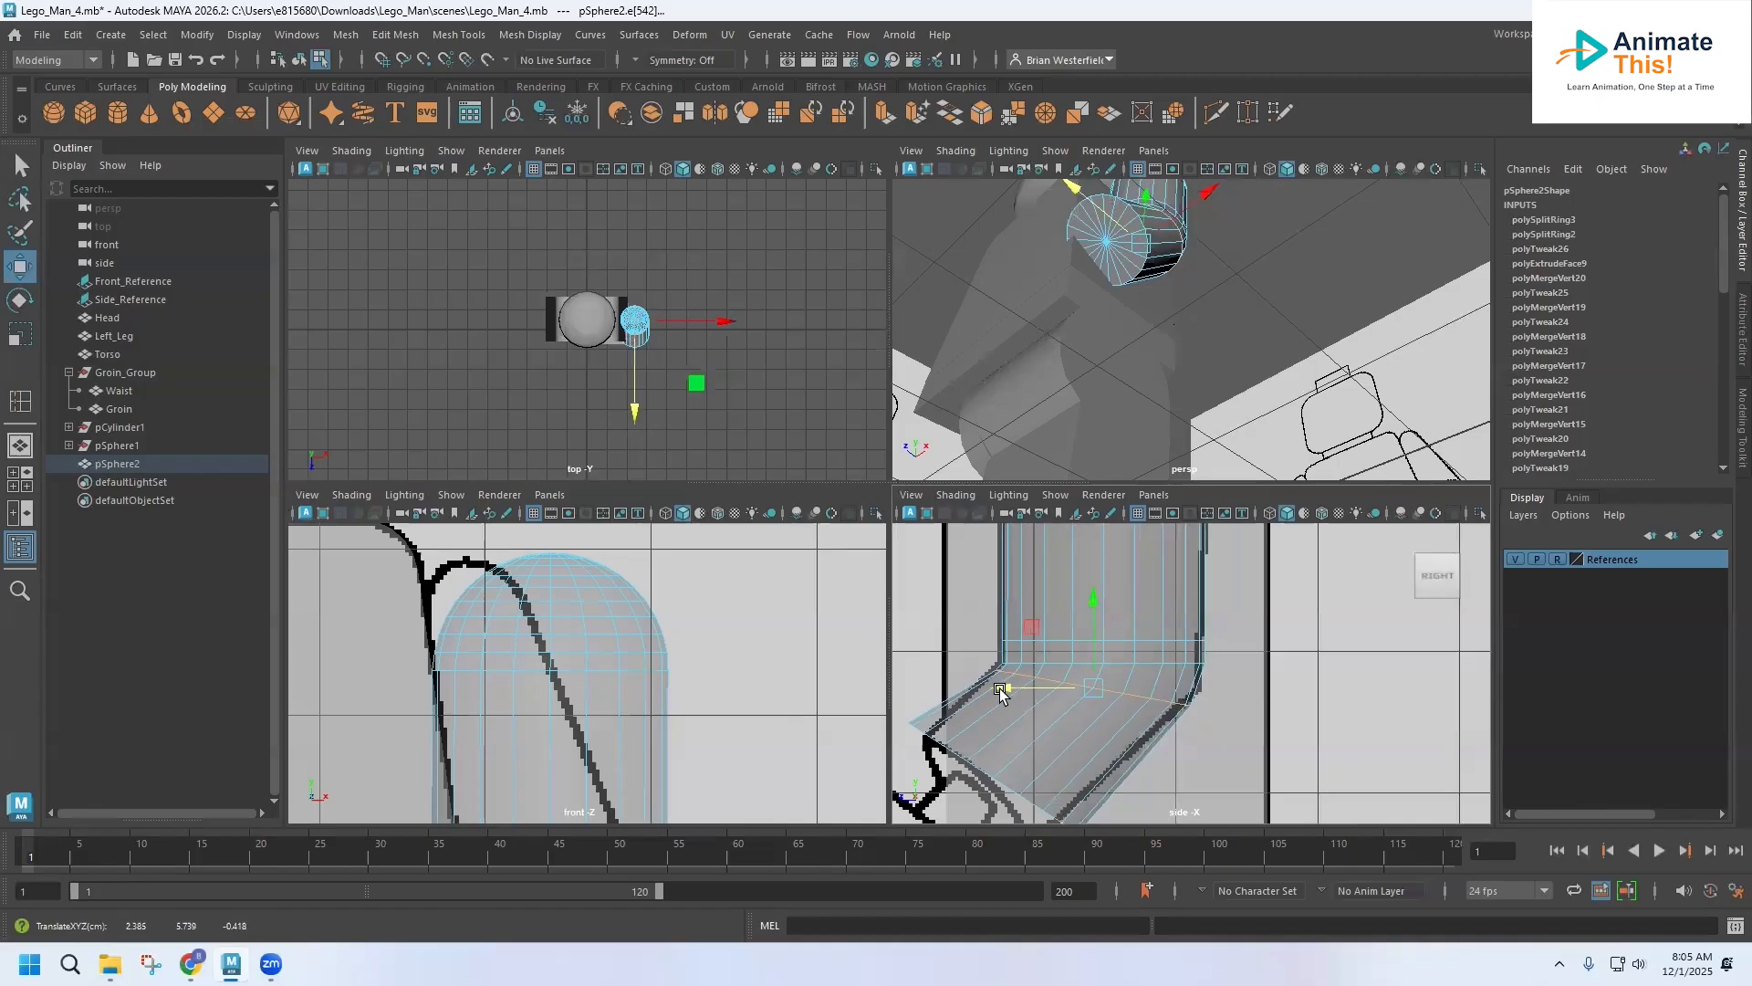
pyautogui.moveTo(1100, 602); pyautogui.dragTo(1097, 606)
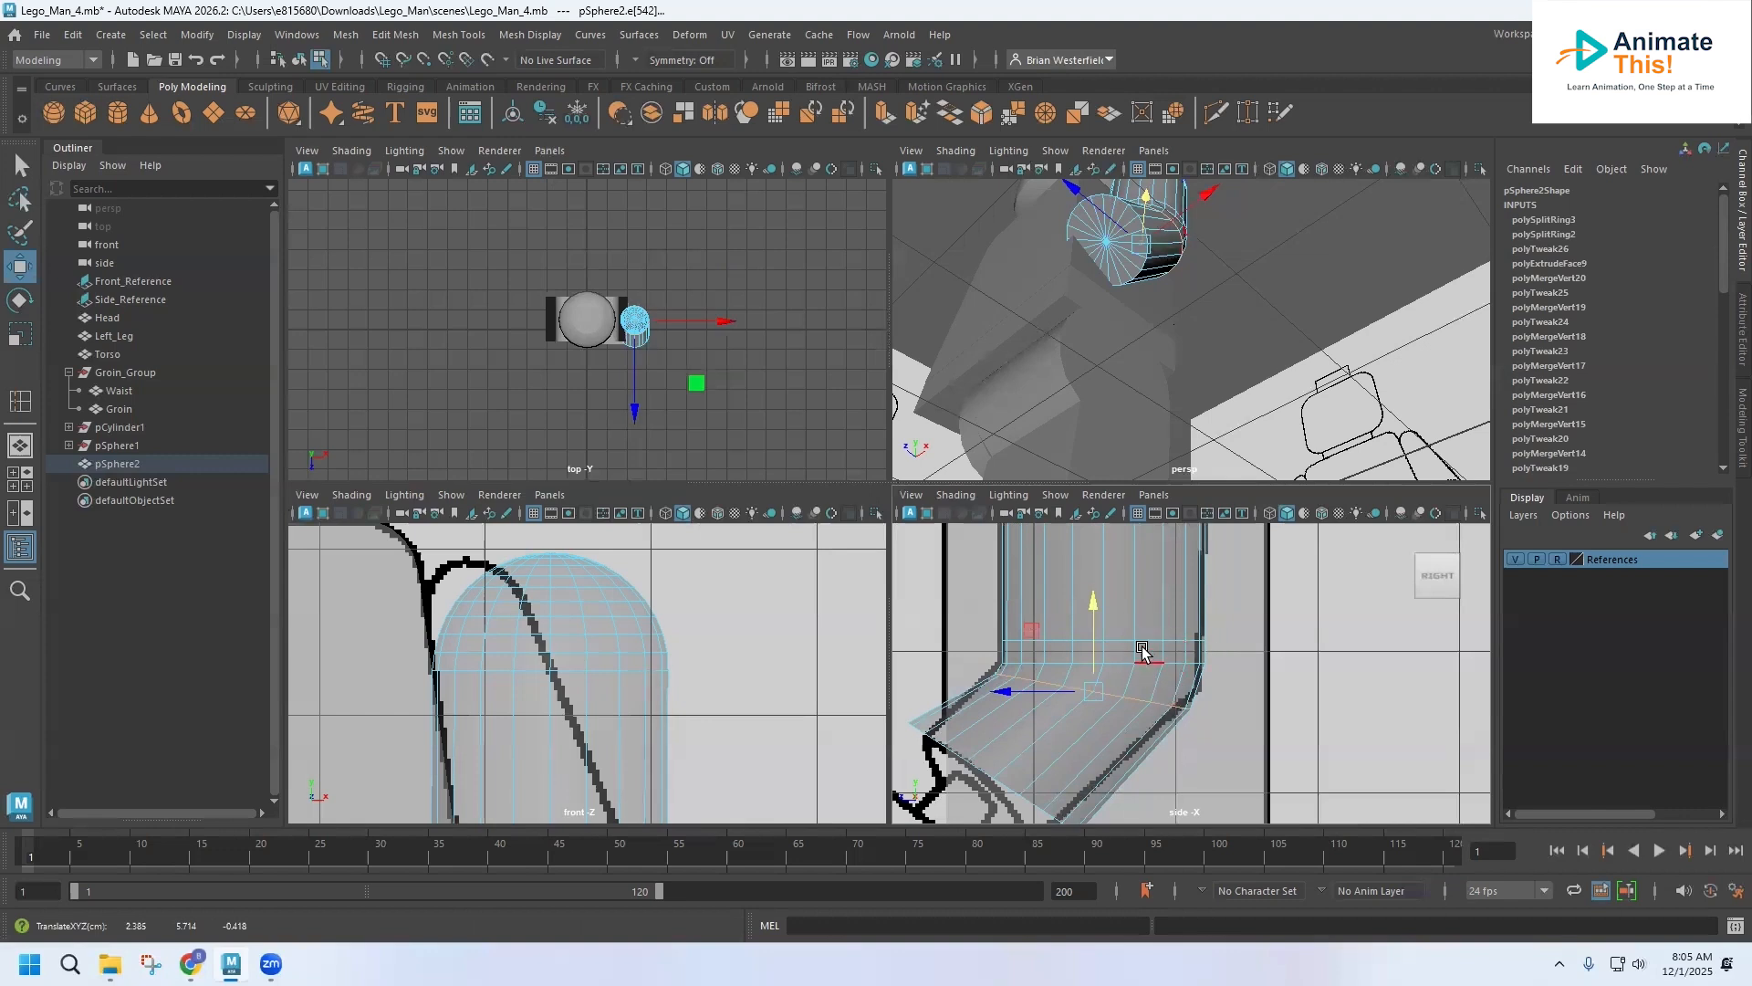
# Step: Move the edge loop above the elbow bend slightly down to fit the side reference outline
pyautogui.press('q')
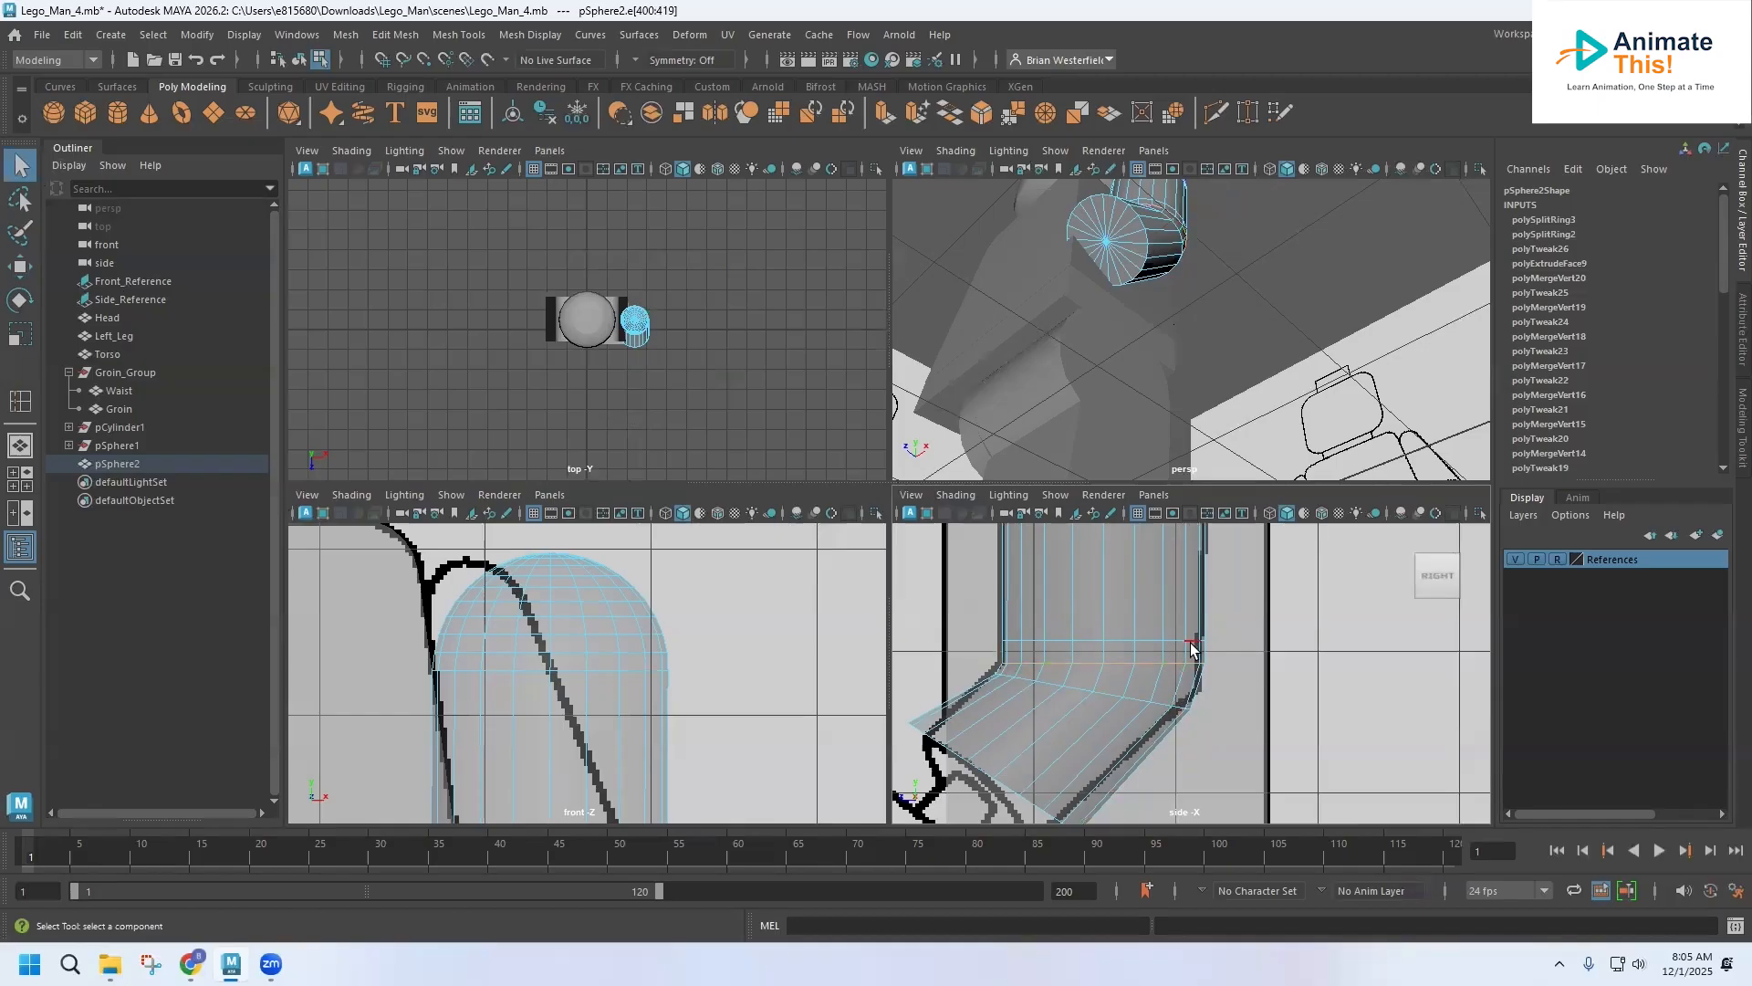
pyautogui.click(20, 299)
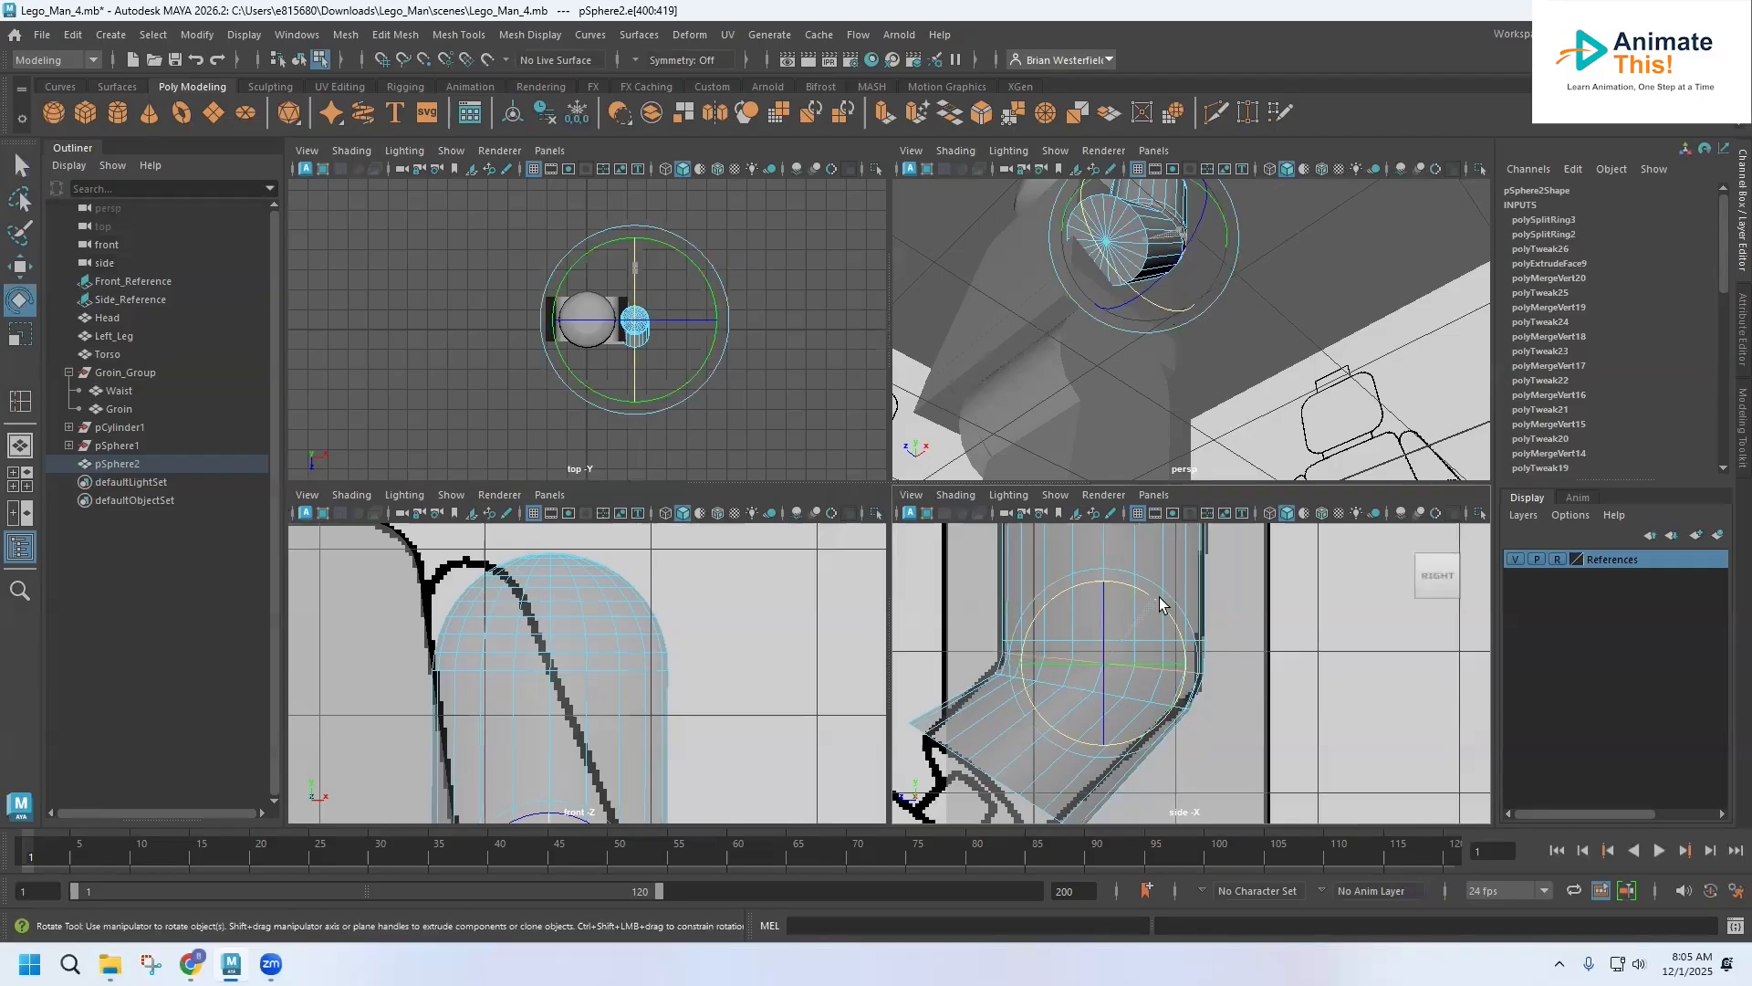
pyautogui.click(20, 266)
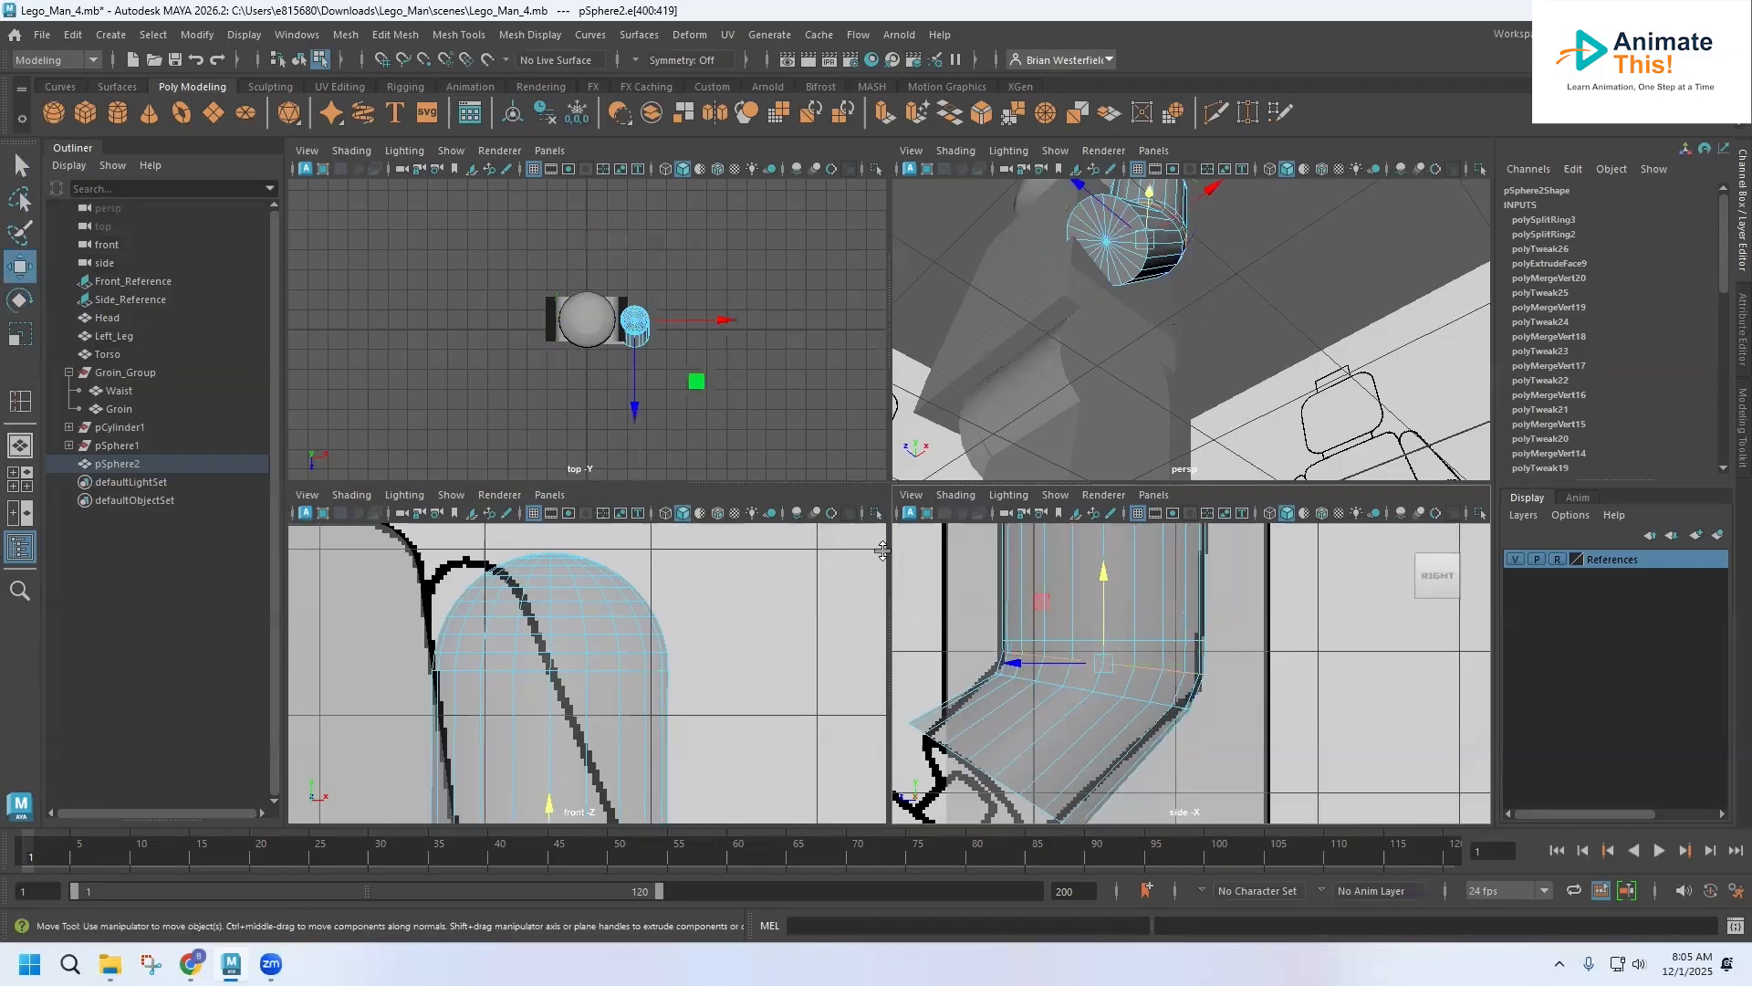
pyautogui.moveTo(1117, 569); pyautogui.dragTo(1107, 577)
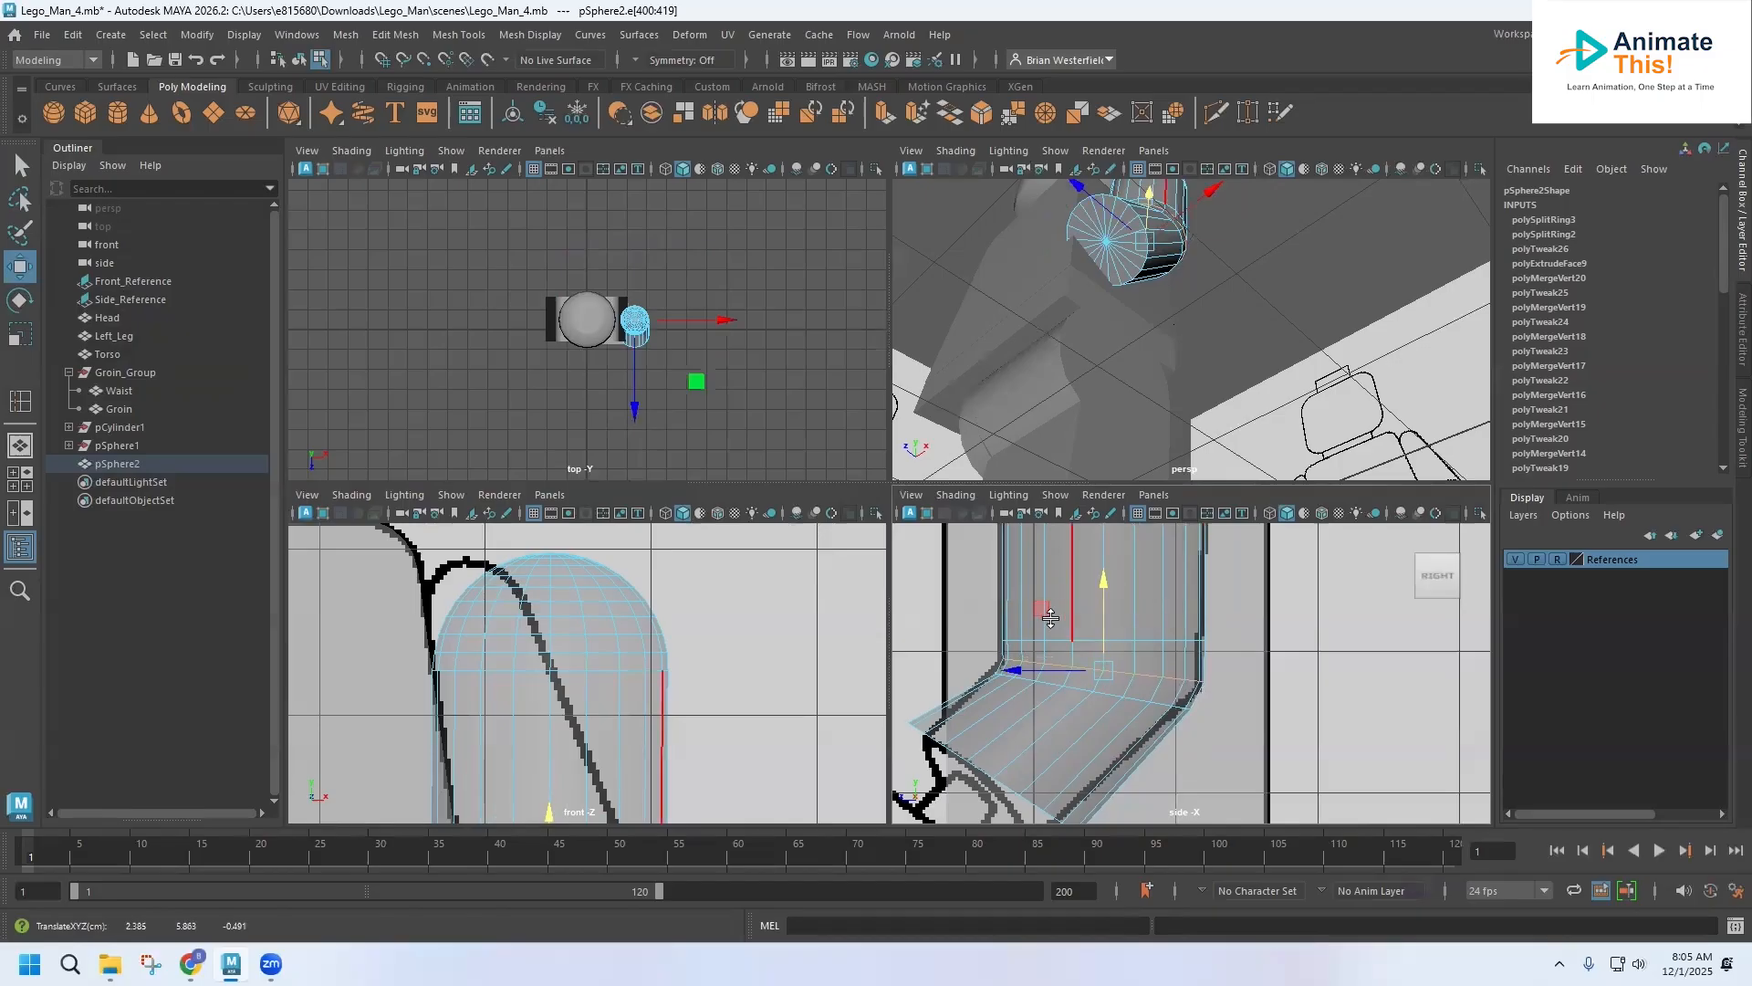
pyautogui.moveTo(1017, 674); pyautogui.dragTo(1016, 673)
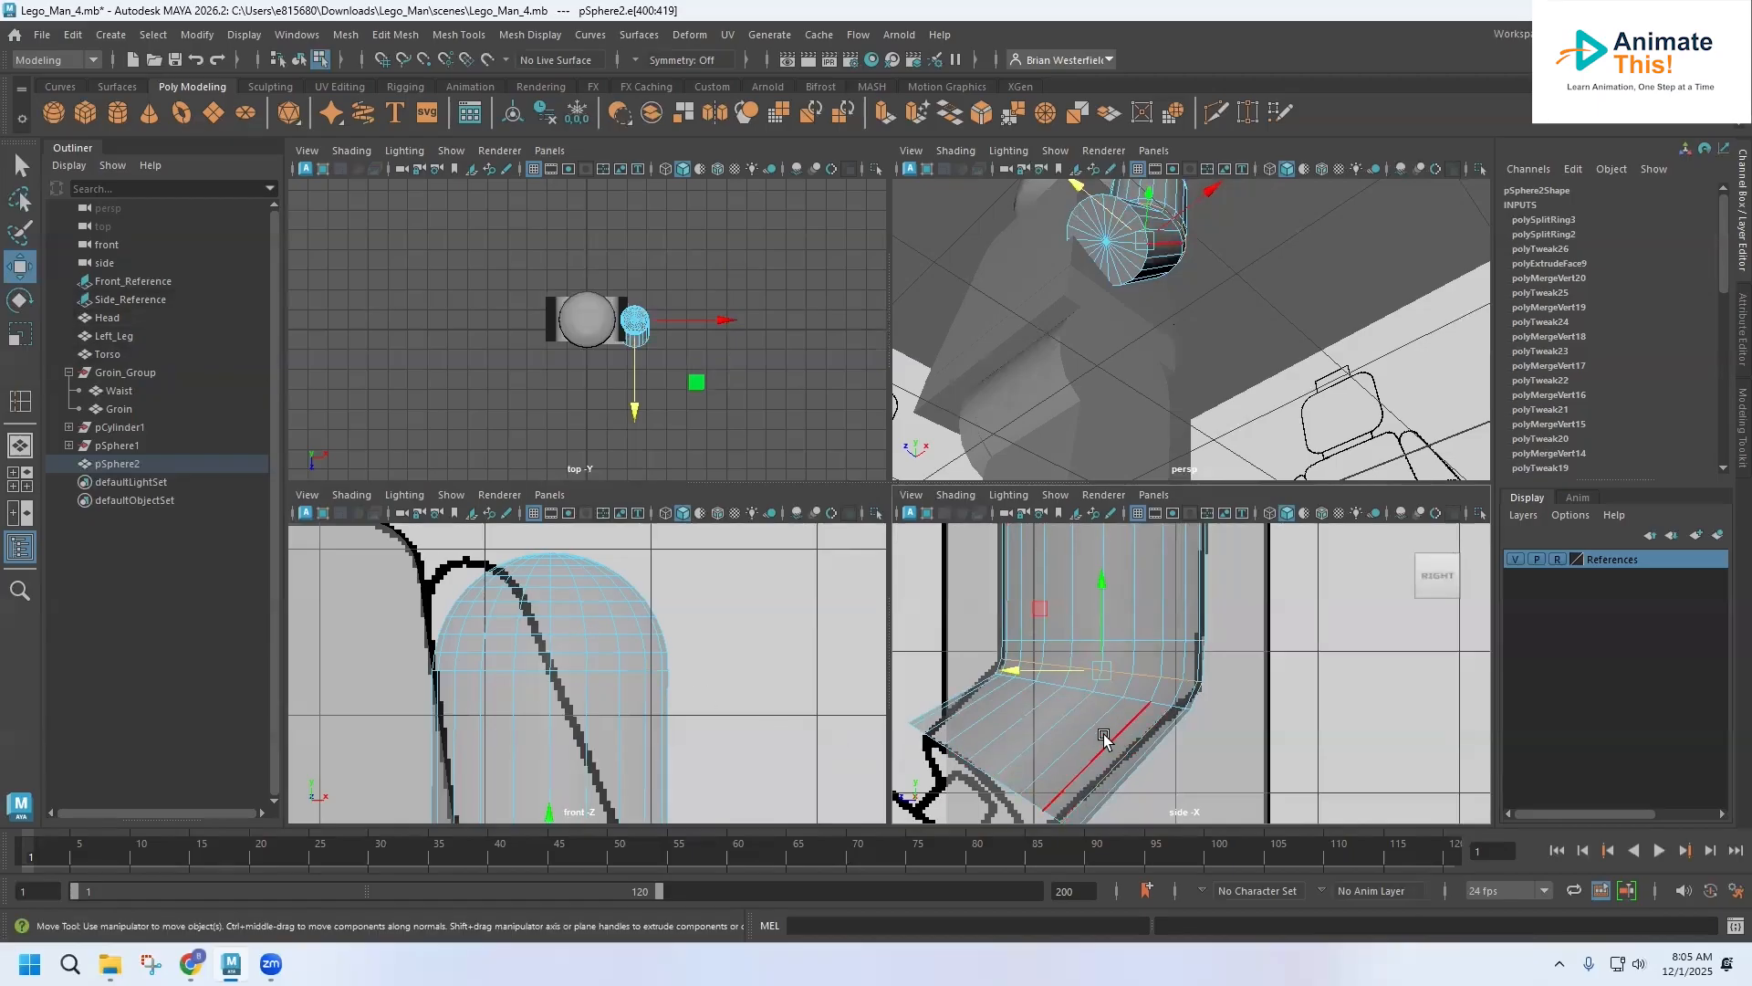
# Step: Rotate the edge loop at the forearm's open end toward the slant of the side reference's wrist line
pyautogui.keyDown('alt'); pyautogui.moveTo(1104, 738); pyautogui.dragTo(1166, 669, button='middle'); pyautogui.keyUp('alt')
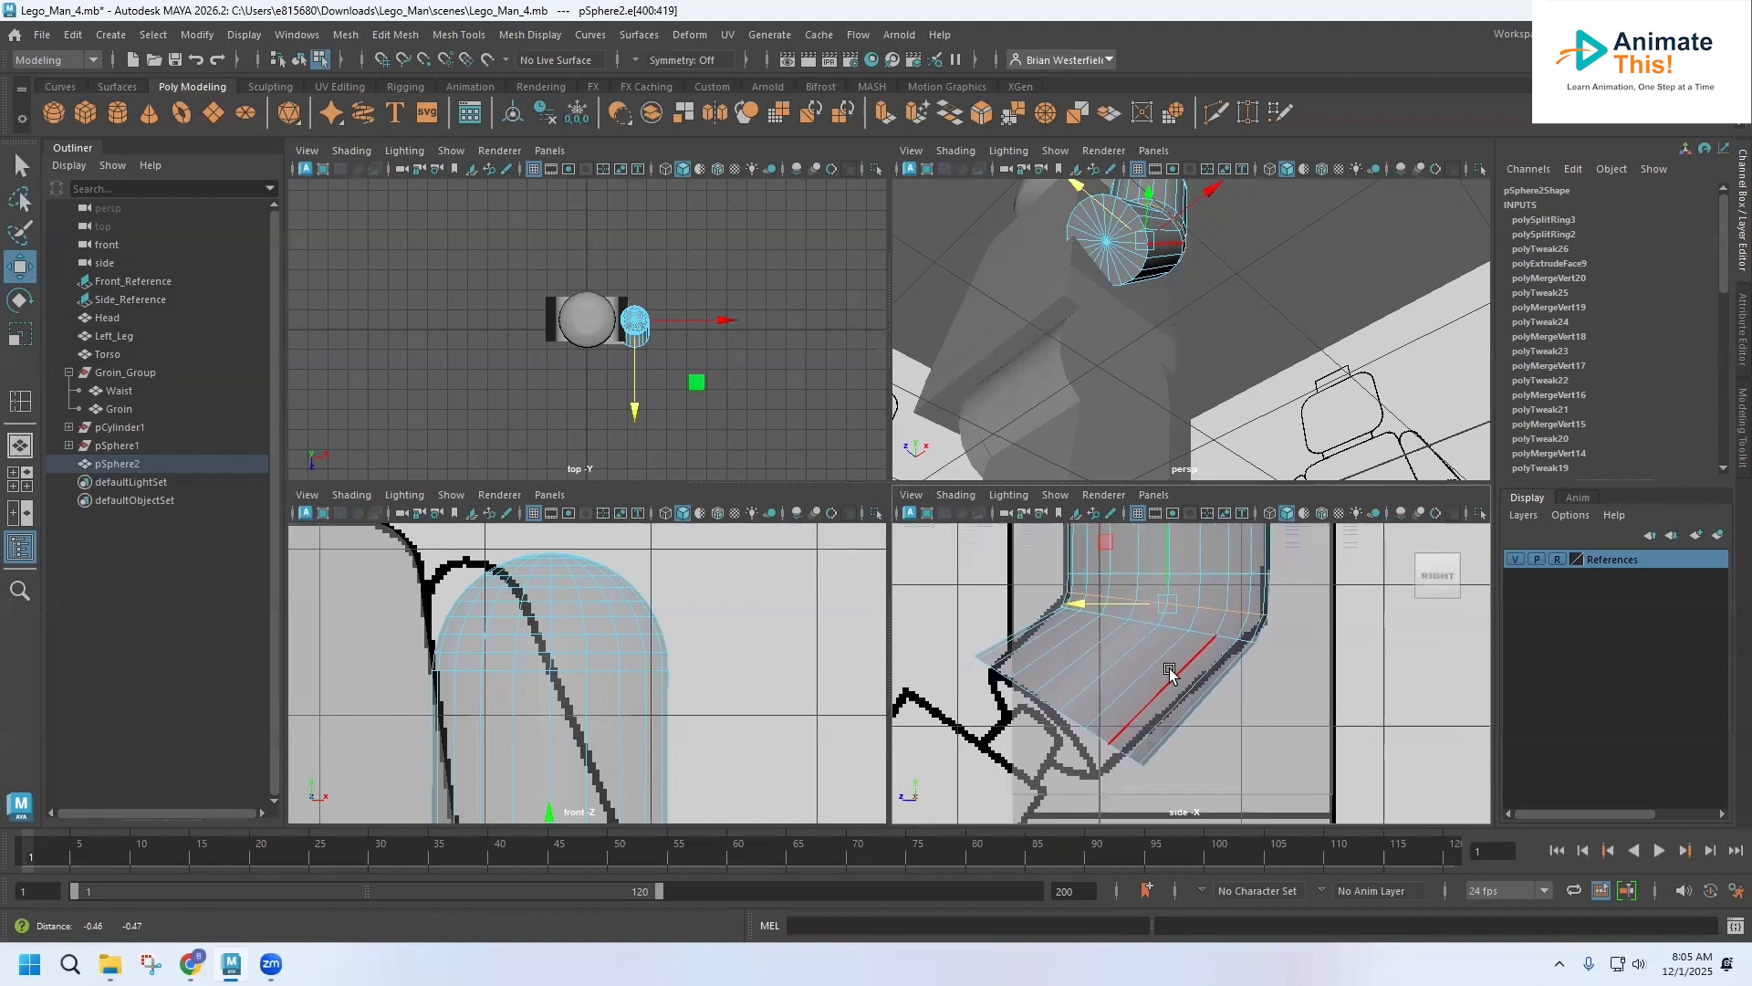
pyautogui.click(1019, 693)
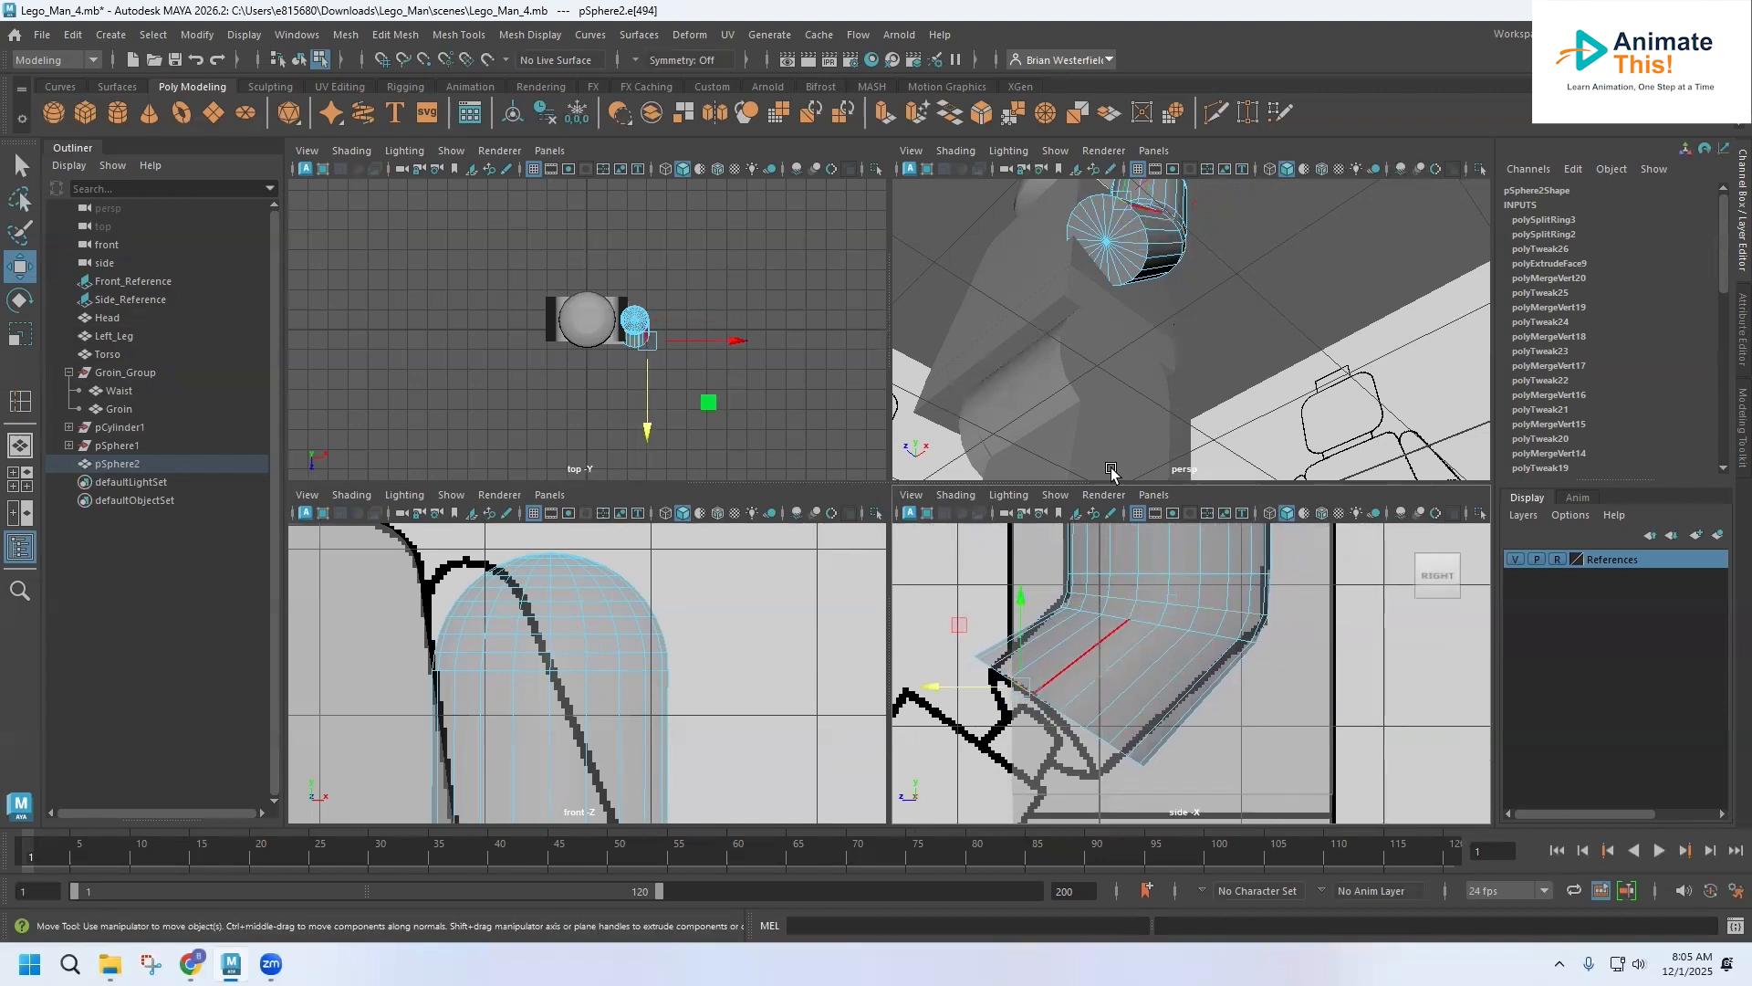
pyautogui.keyDown('shift'); pyautogui.click(1043, 714); pyautogui.keyUp('shift')
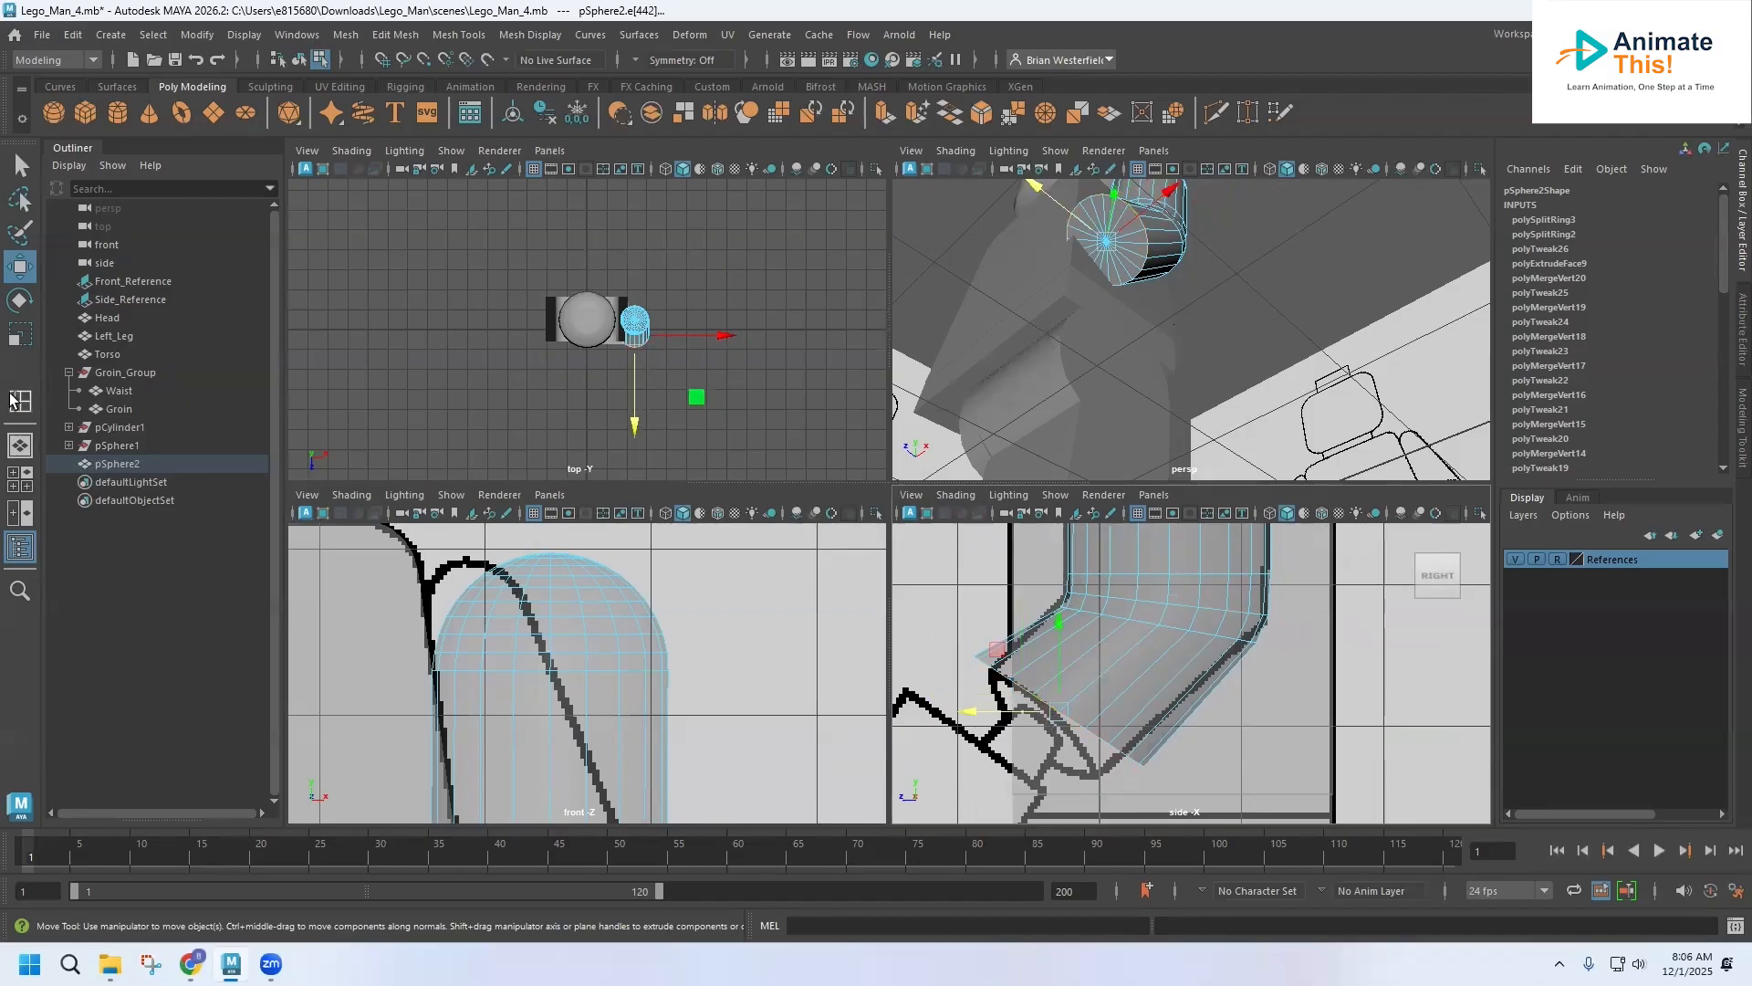
pyautogui.click(19, 303)
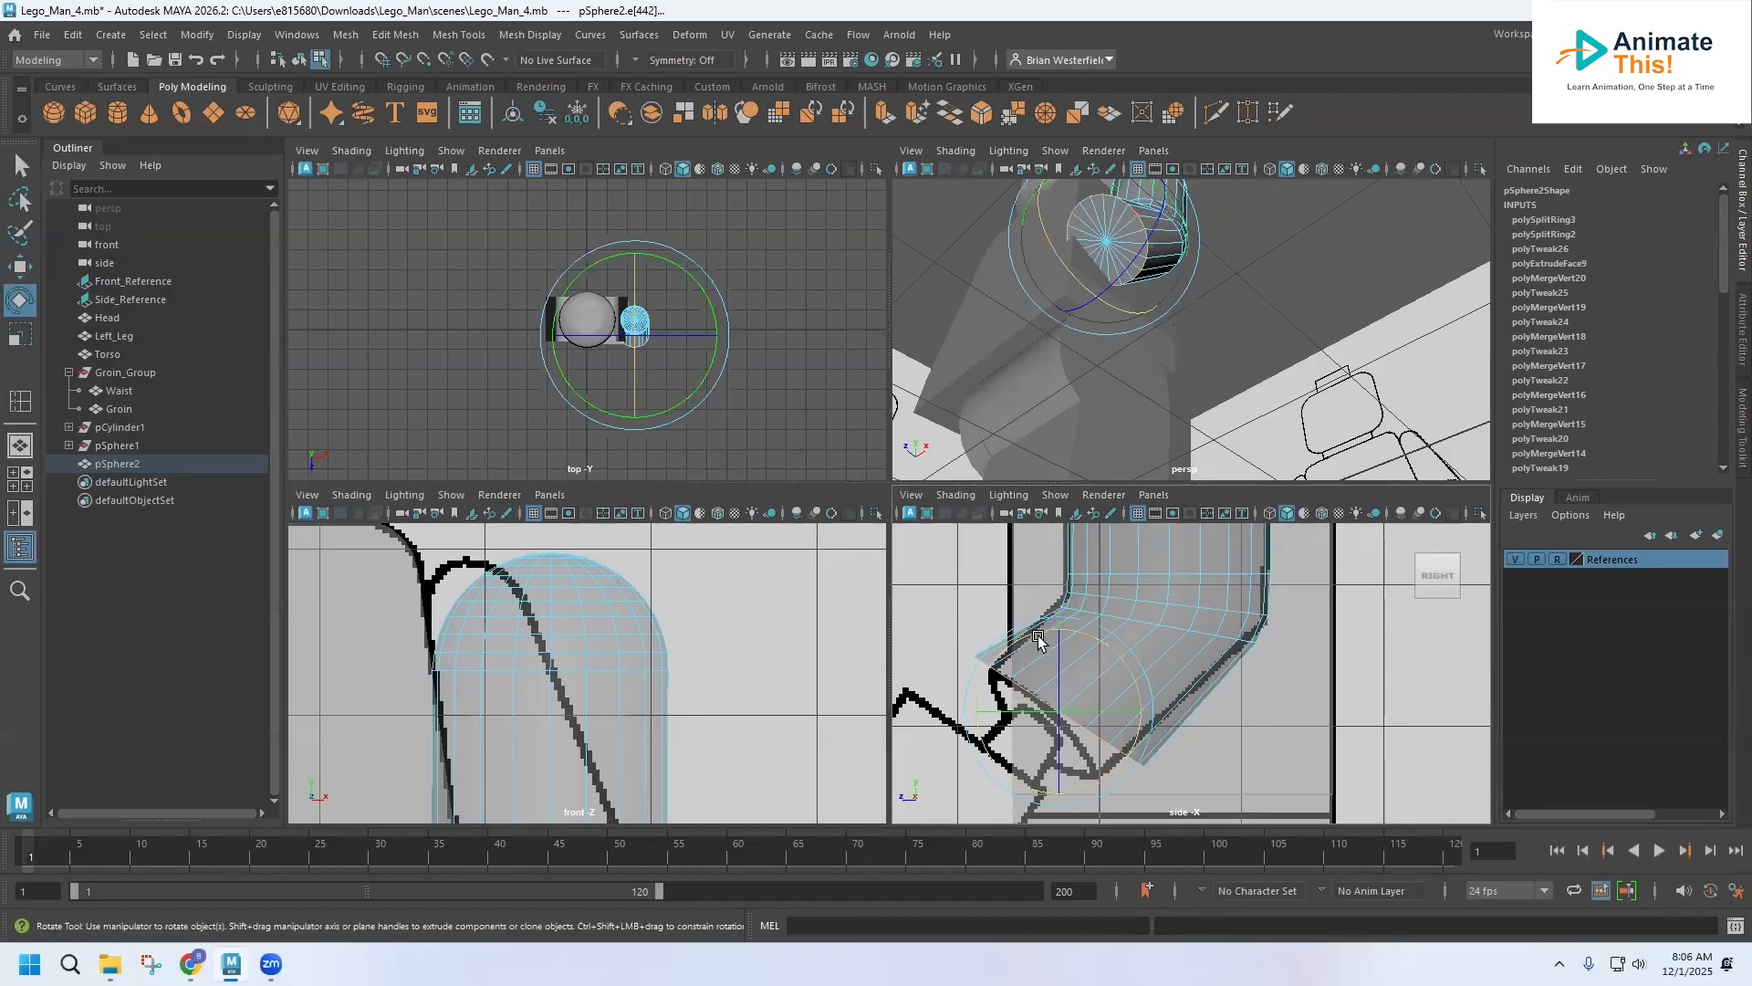
pyautogui.moveTo(1025, 639); pyautogui.dragTo(1037, 673)
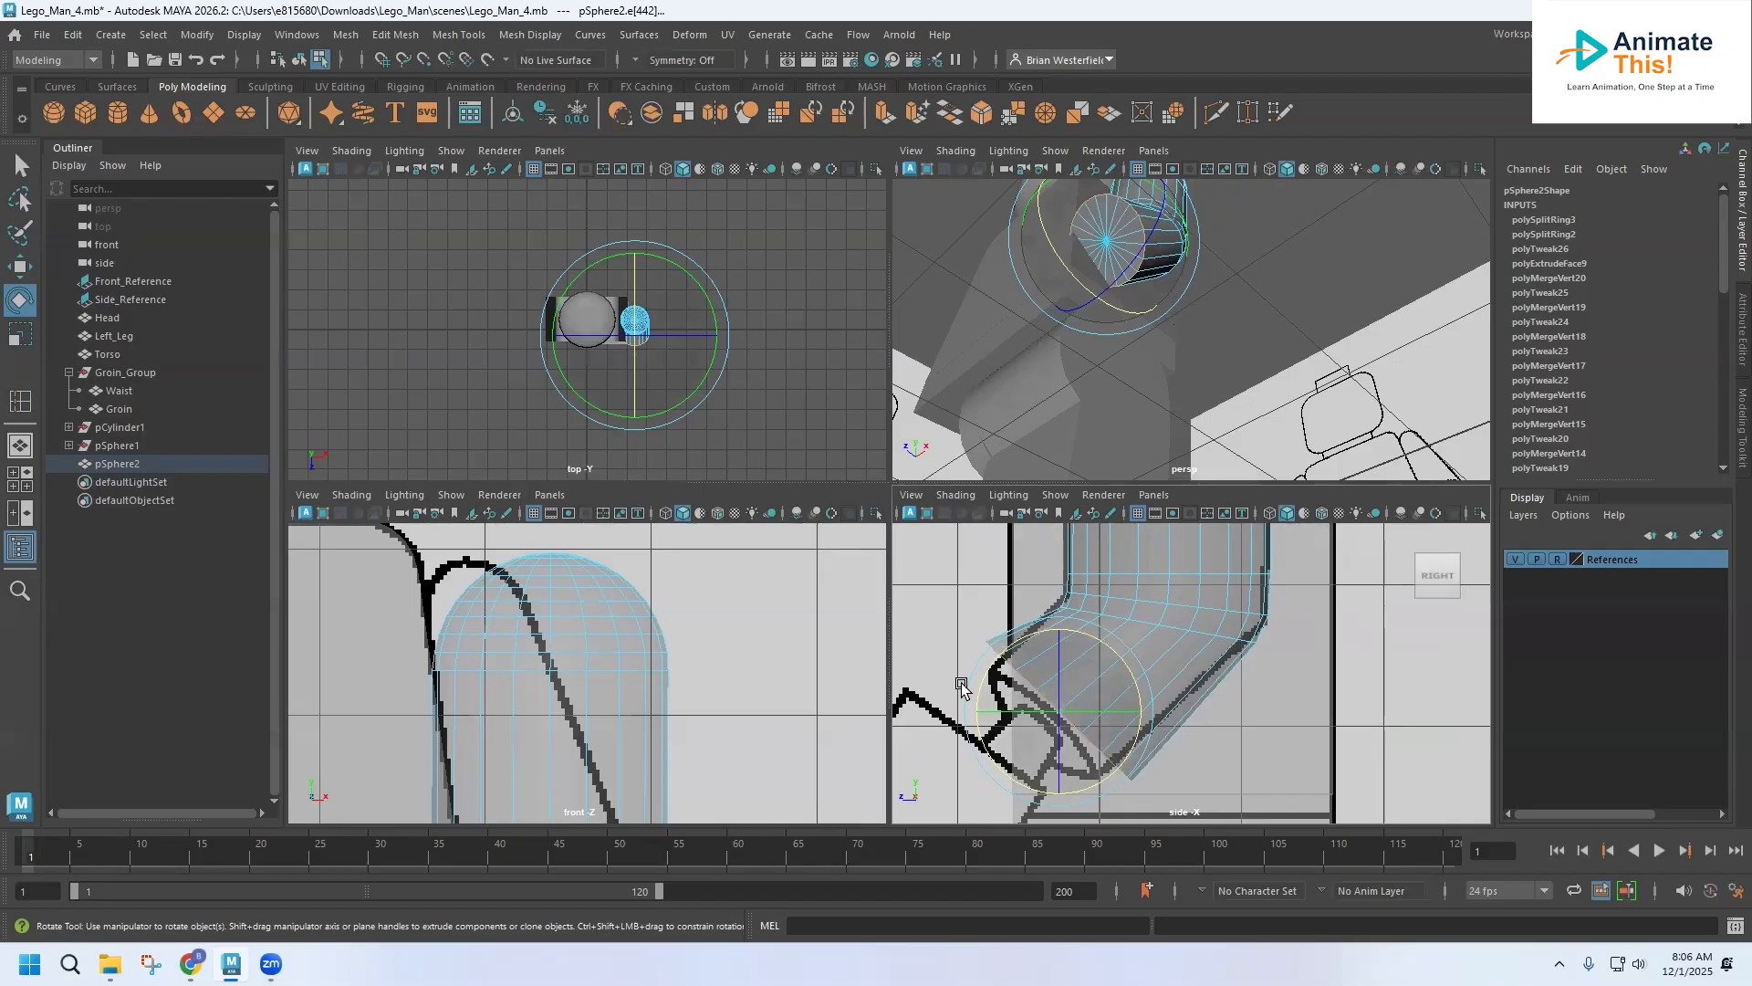
# Step: Try to move the forearm's end edge loop forward to the wrist line, and undo the moves
pyautogui.click(27, 279)
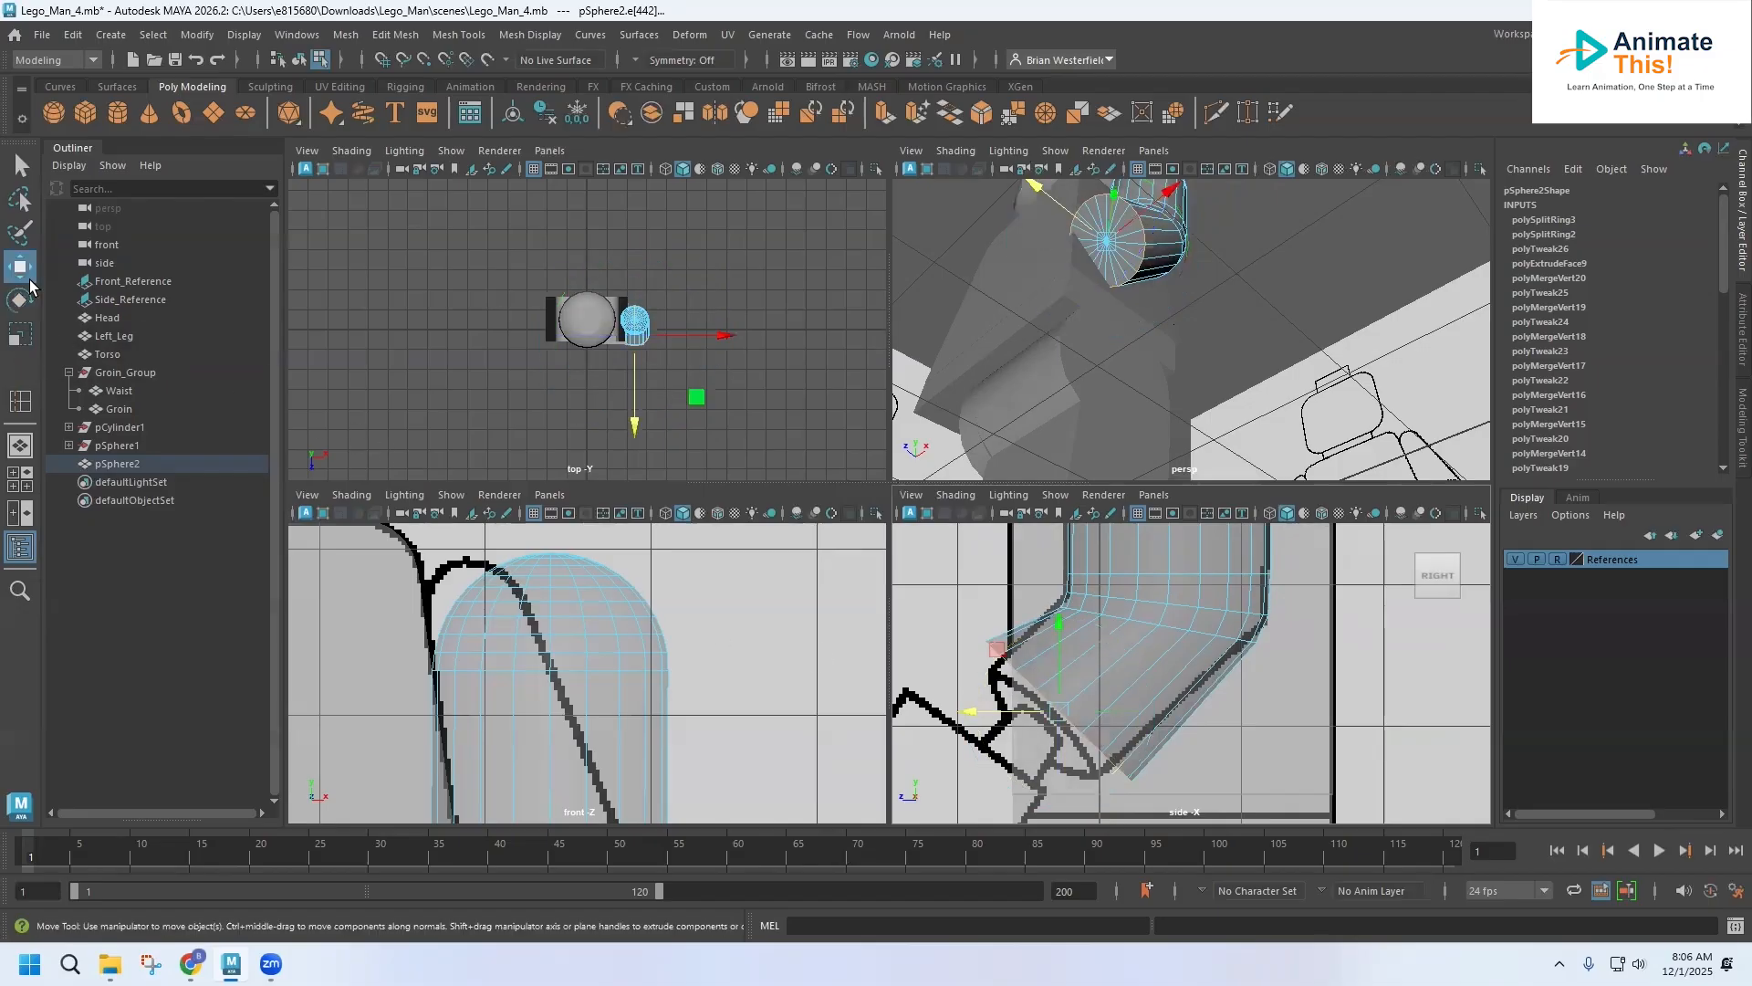
pyautogui.moveTo(997, 712); pyautogui.dragTo(974, 723)
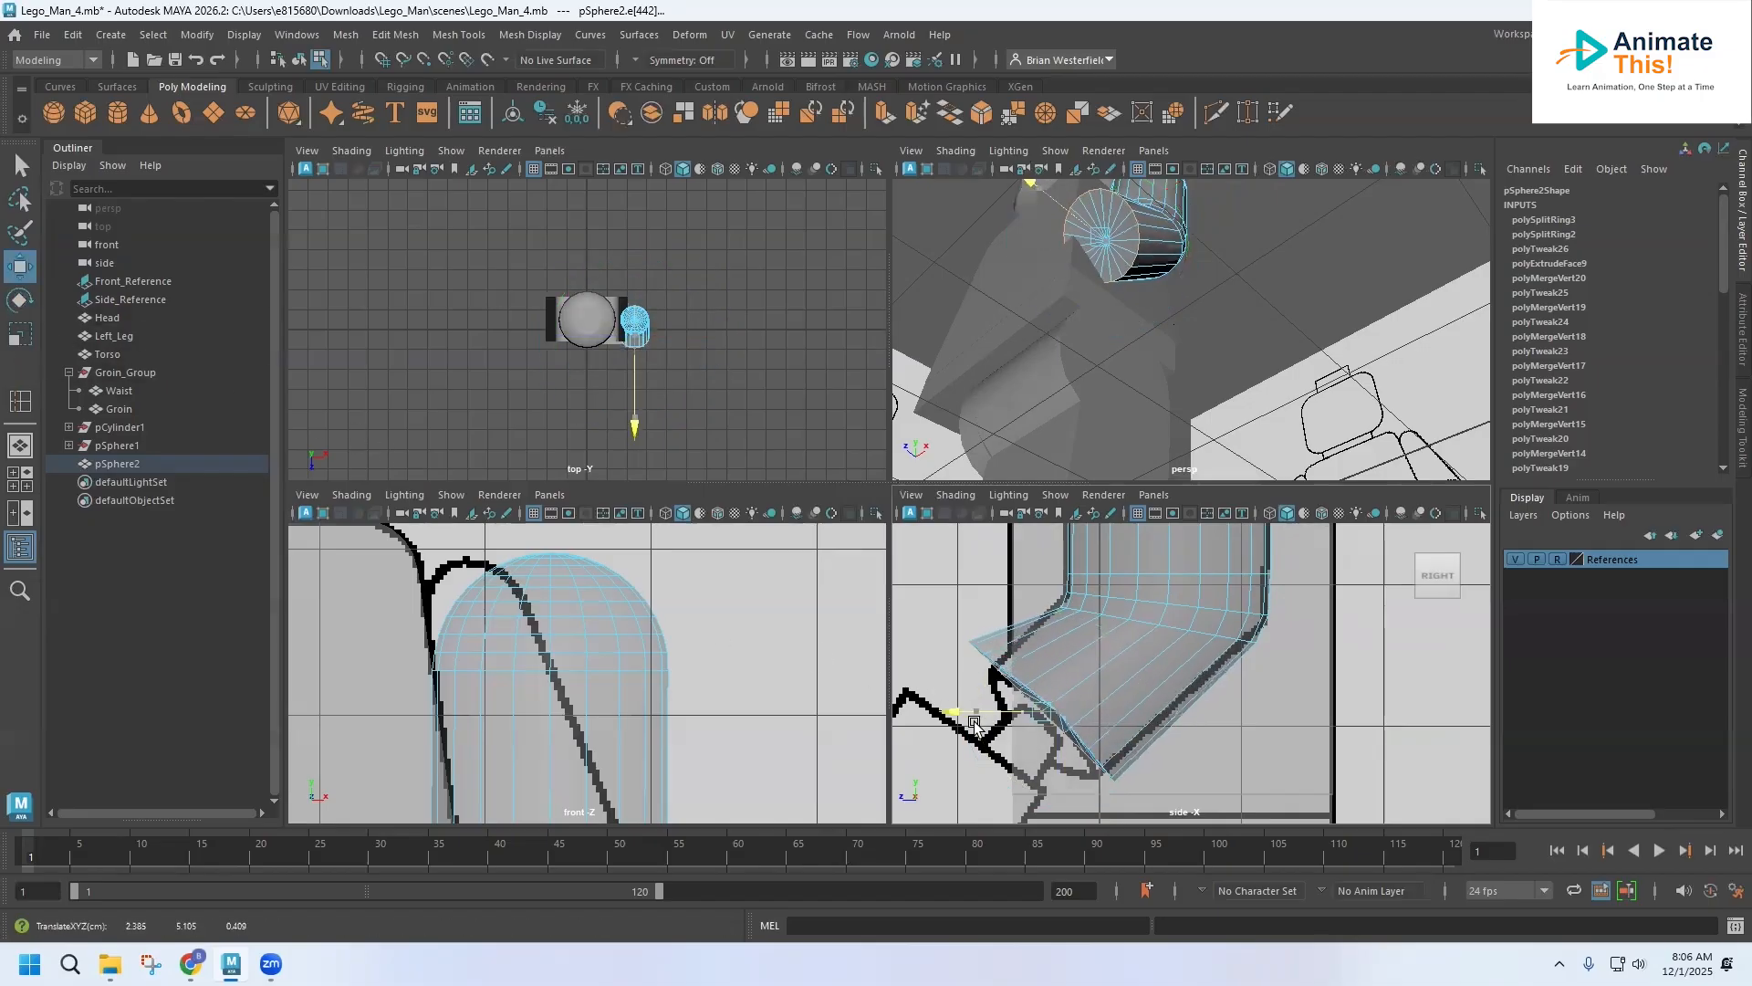
pyautogui.moveTo(1039, 628); pyautogui.dragTo(1042, 633)
pyautogui.hotkey('ctrl', 'z')
pyautogui.hotkey('ctrl', 'z')
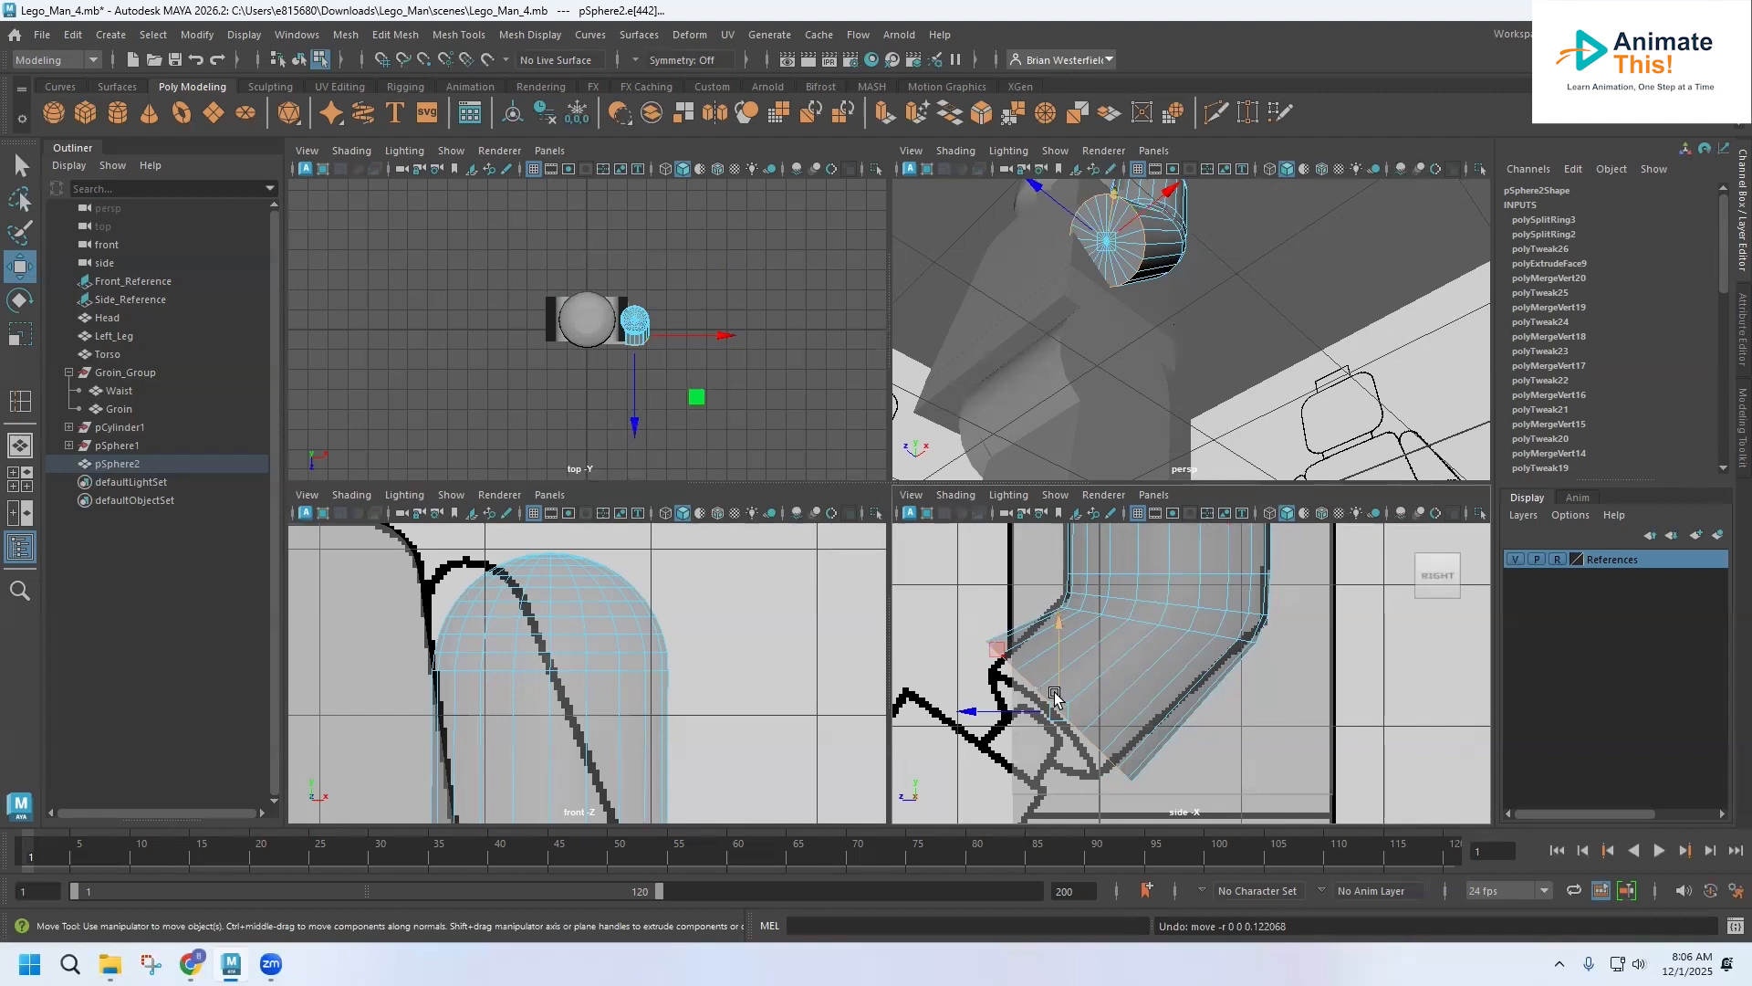
# Step: Rotate all vertices of the forearm's end slightly, move them forward and down to the reference wrist line, and return to object mode
pyautogui.rightClick(1055, 420)
pyautogui.click(969, 420)
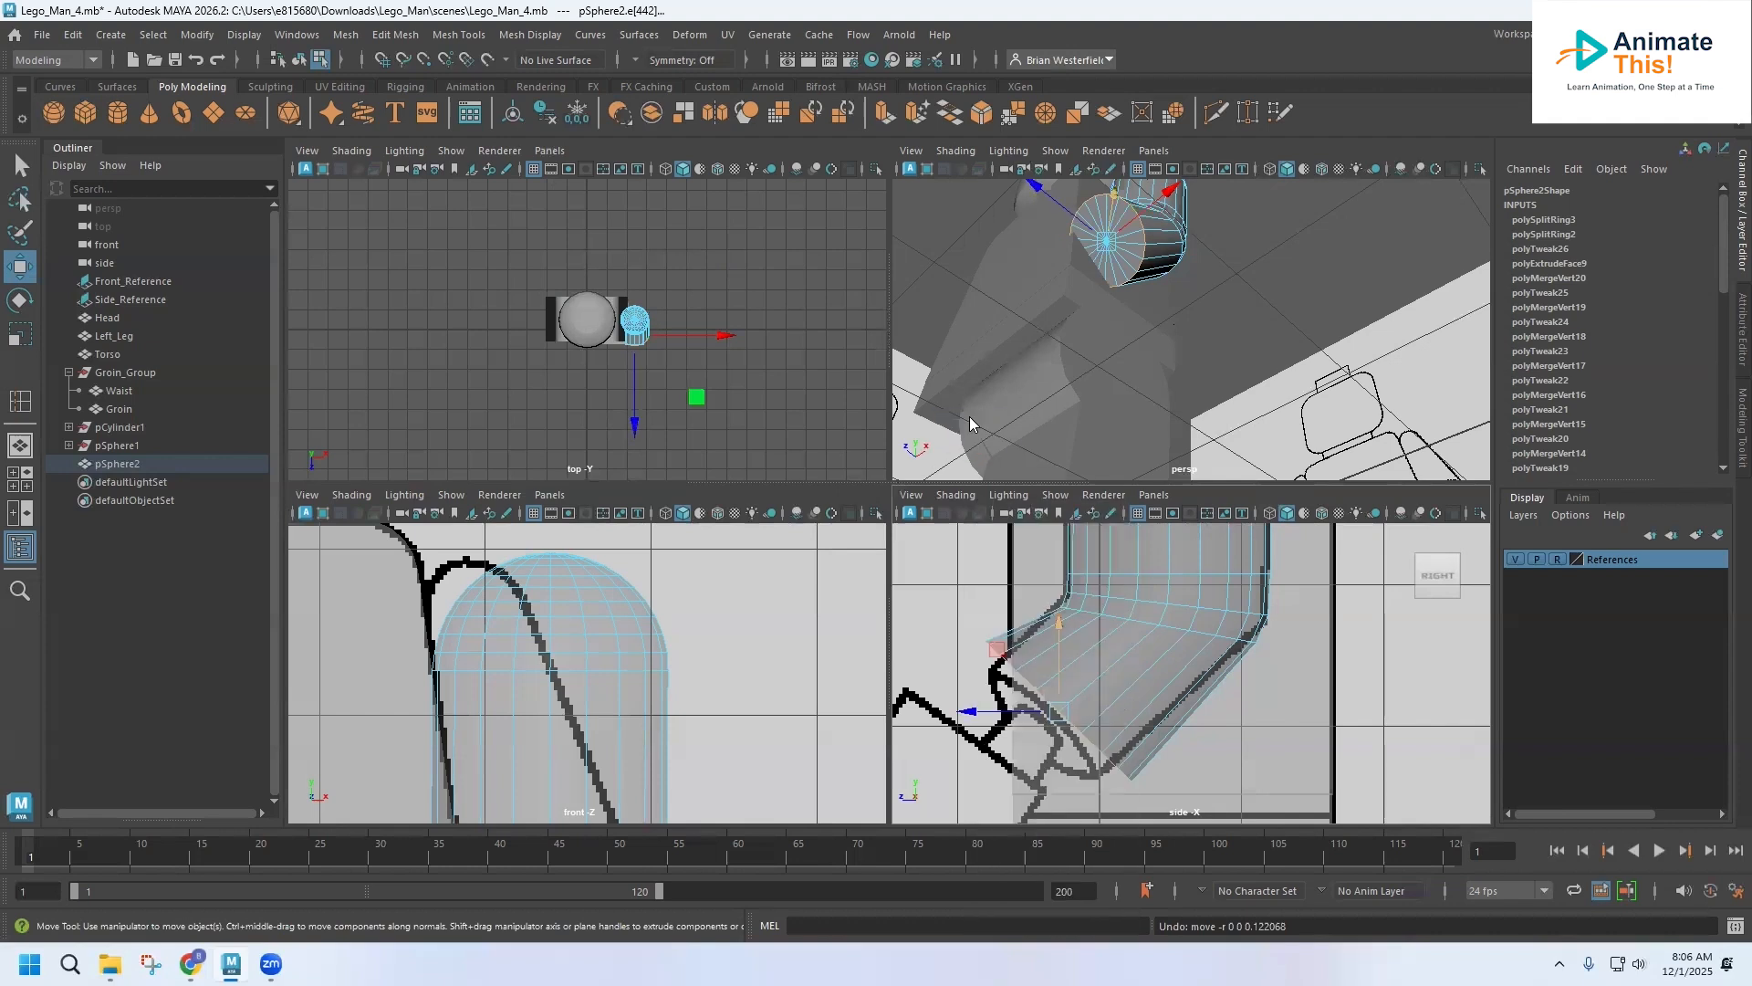
pyautogui.click(21, 199)
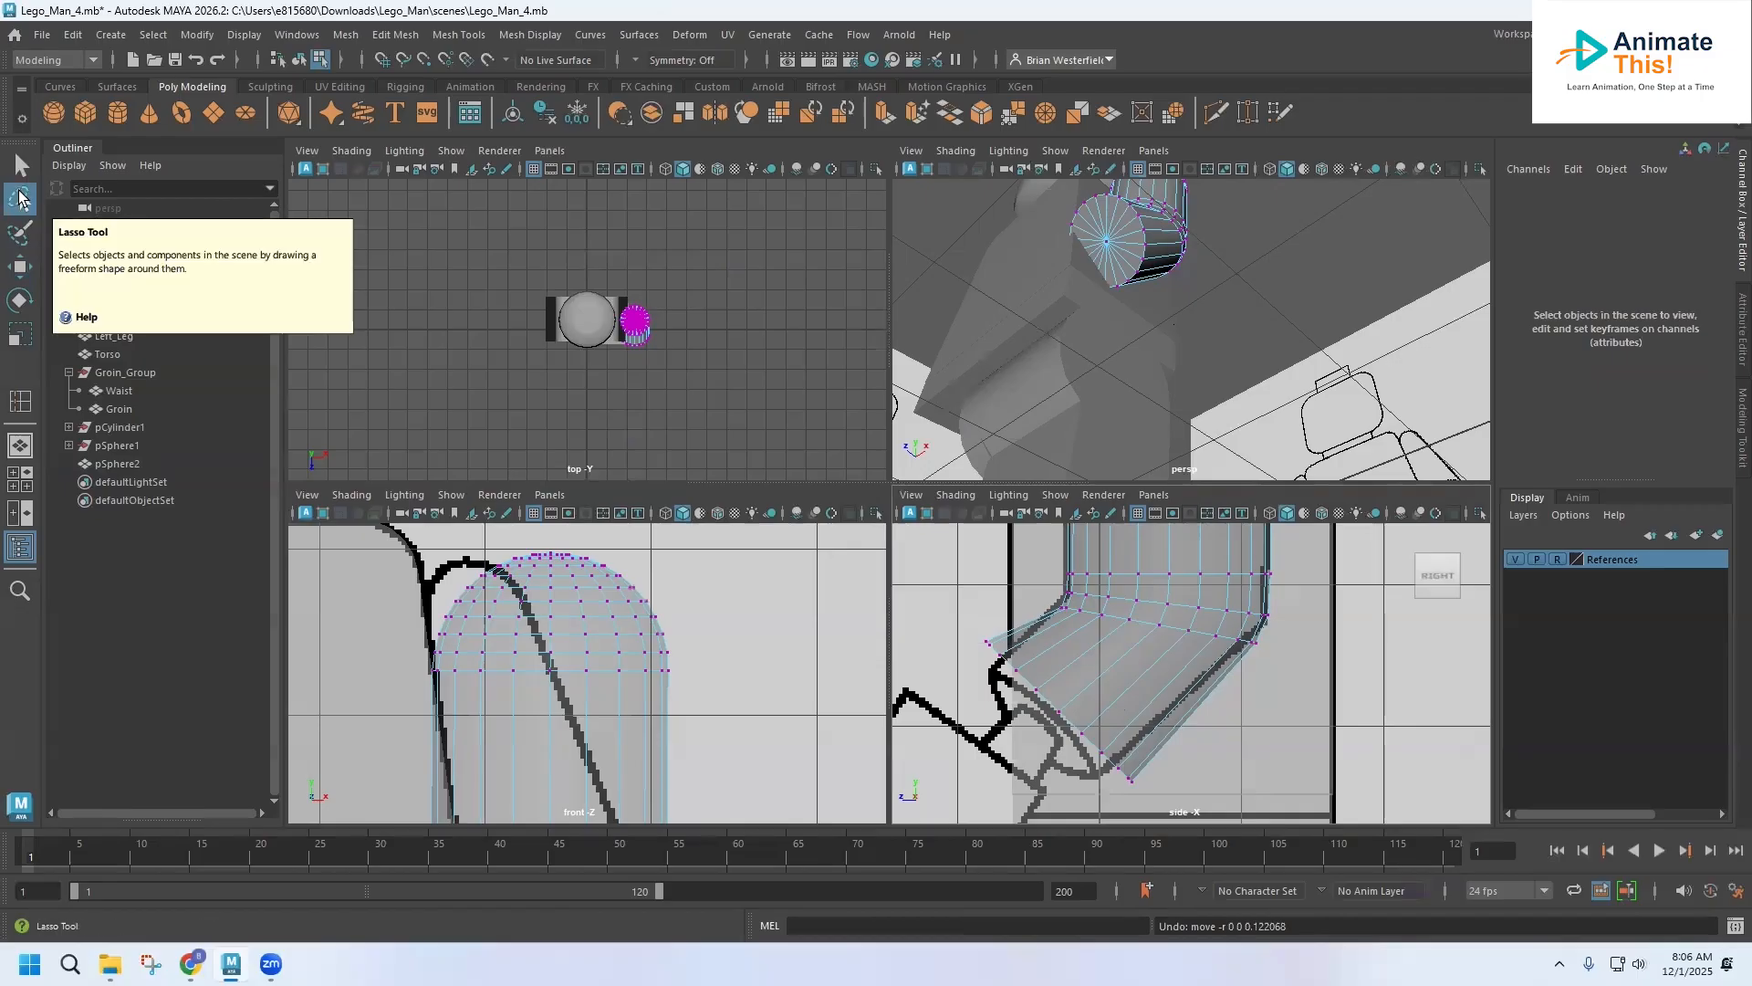
pyautogui.moveTo(977, 703)
pyautogui.mouseDown()
pyautogui.moveTo(958, 637)
pyautogui.moveTo(1098, 684)
pyautogui.moveTo(1177, 803)
pyautogui.moveTo(1040, 784)
pyautogui.moveTo(1031, 767)
pyautogui.mouseUp()
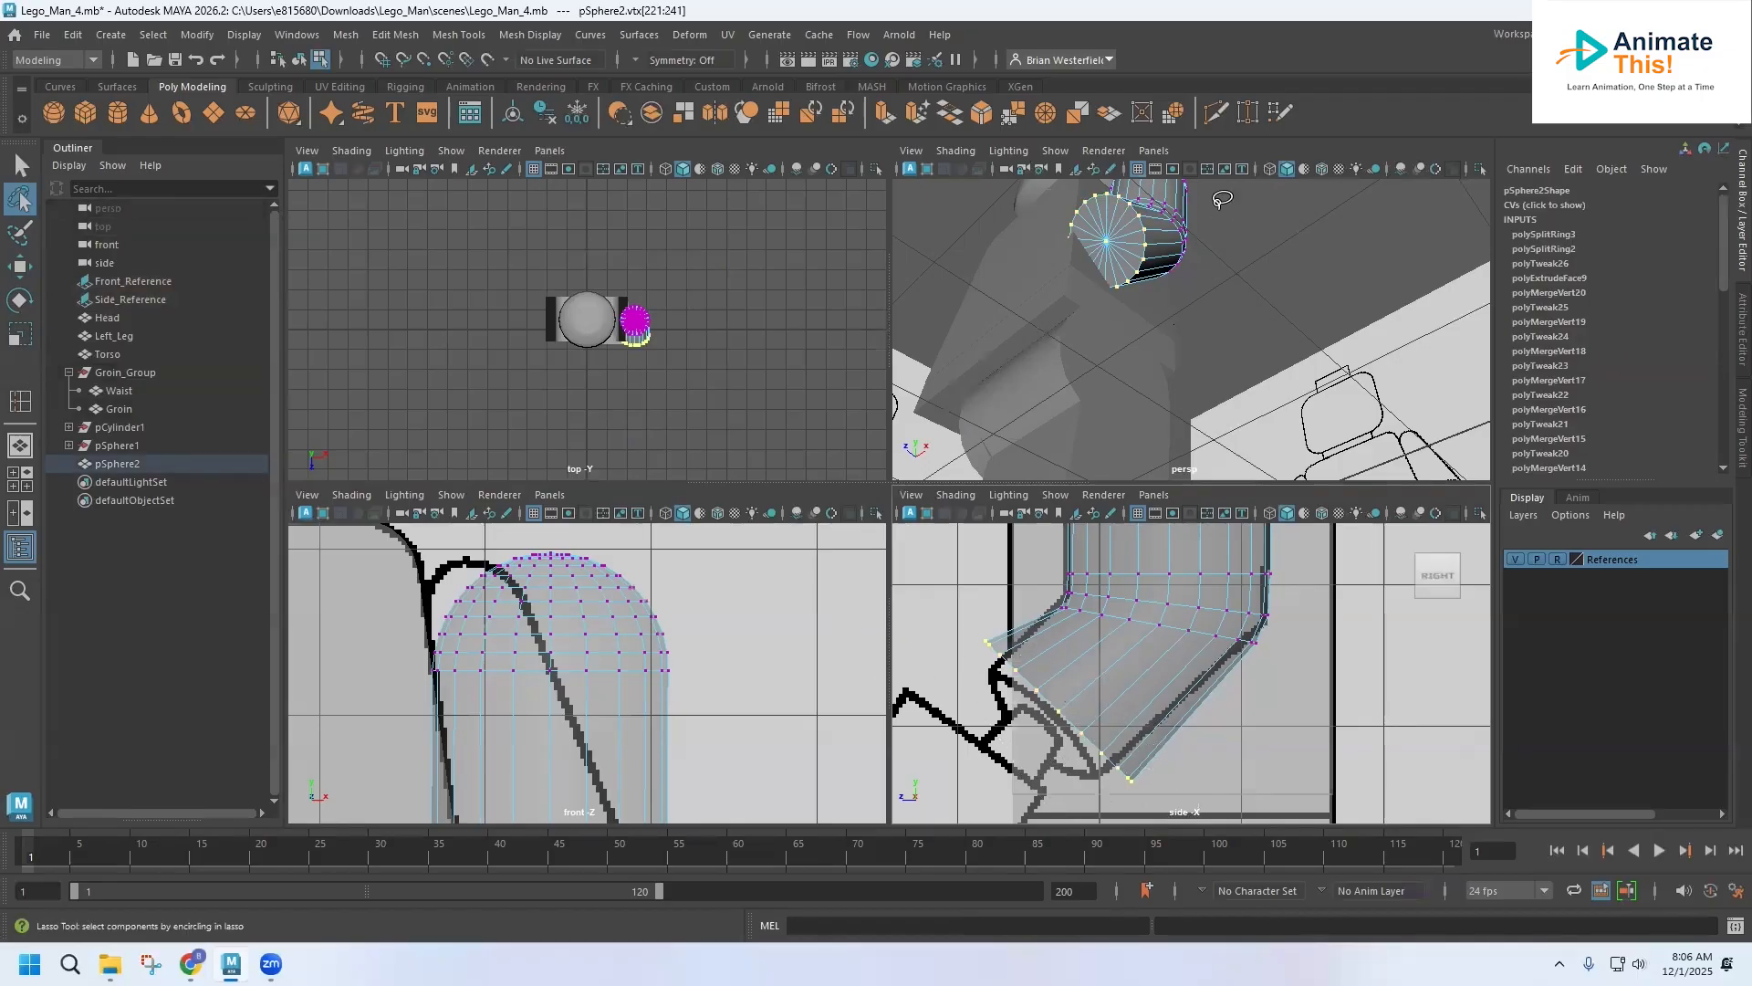
pyautogui.click(21, 300)
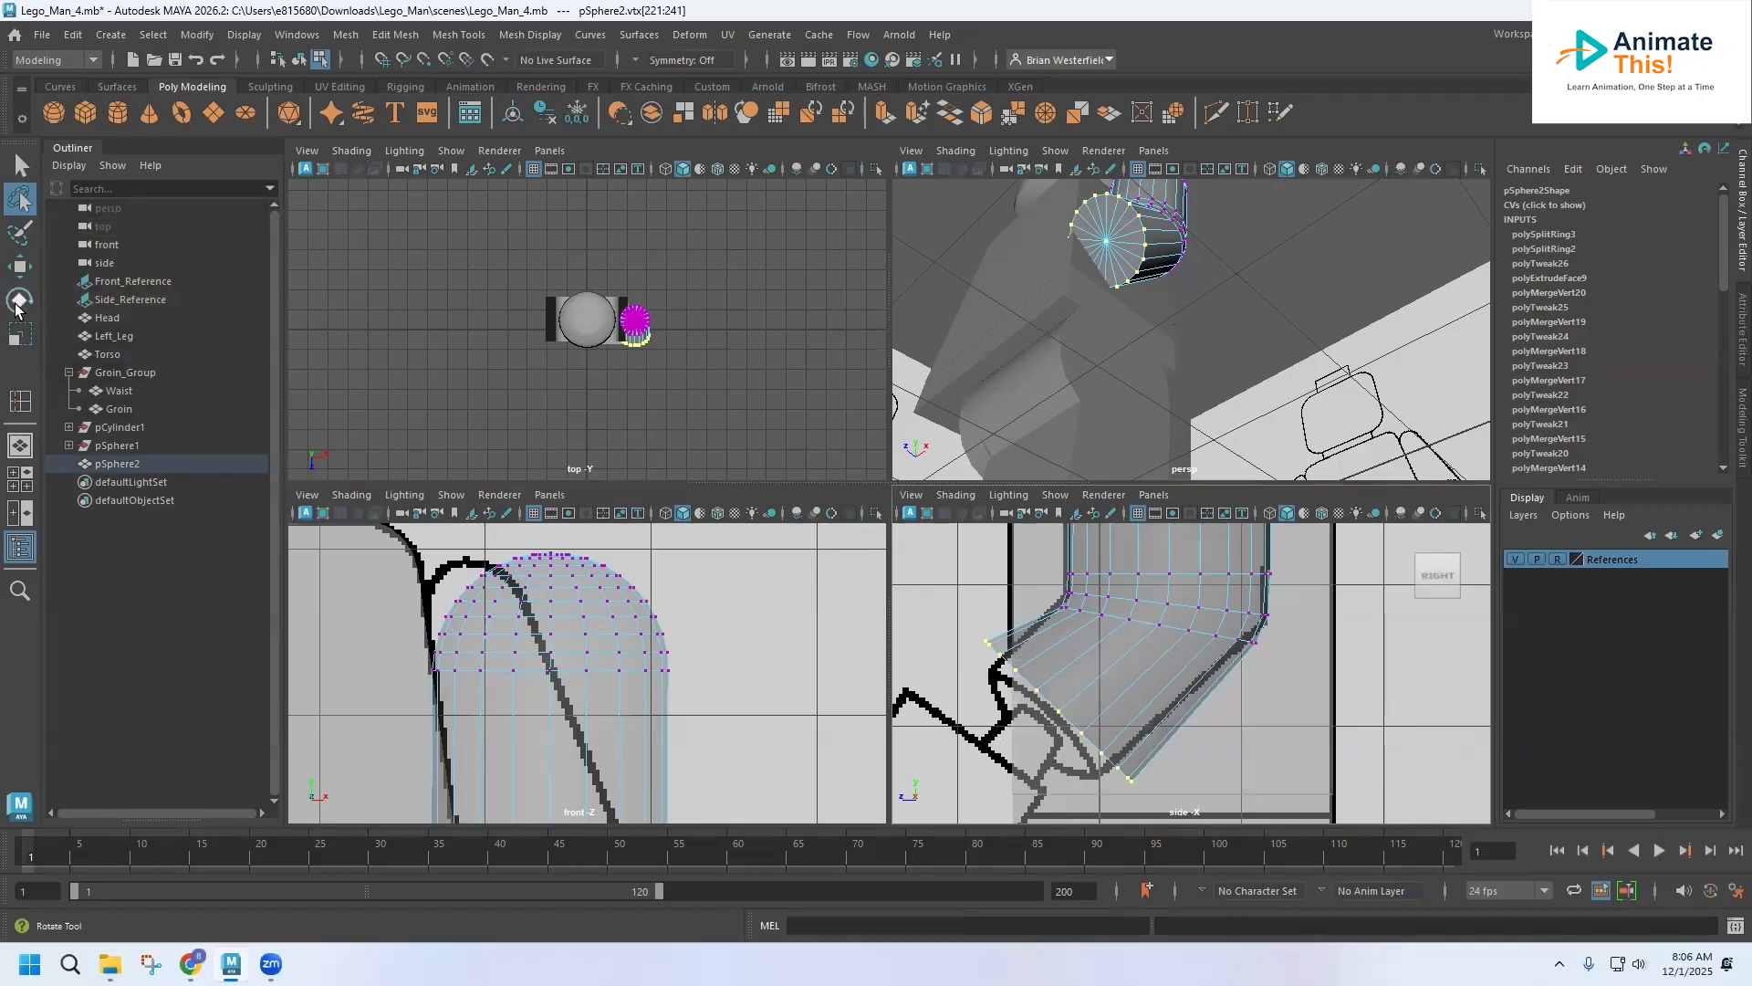
pyautogui.moveTo(1019, 683); pyautogui.dragTo(1033, 650)
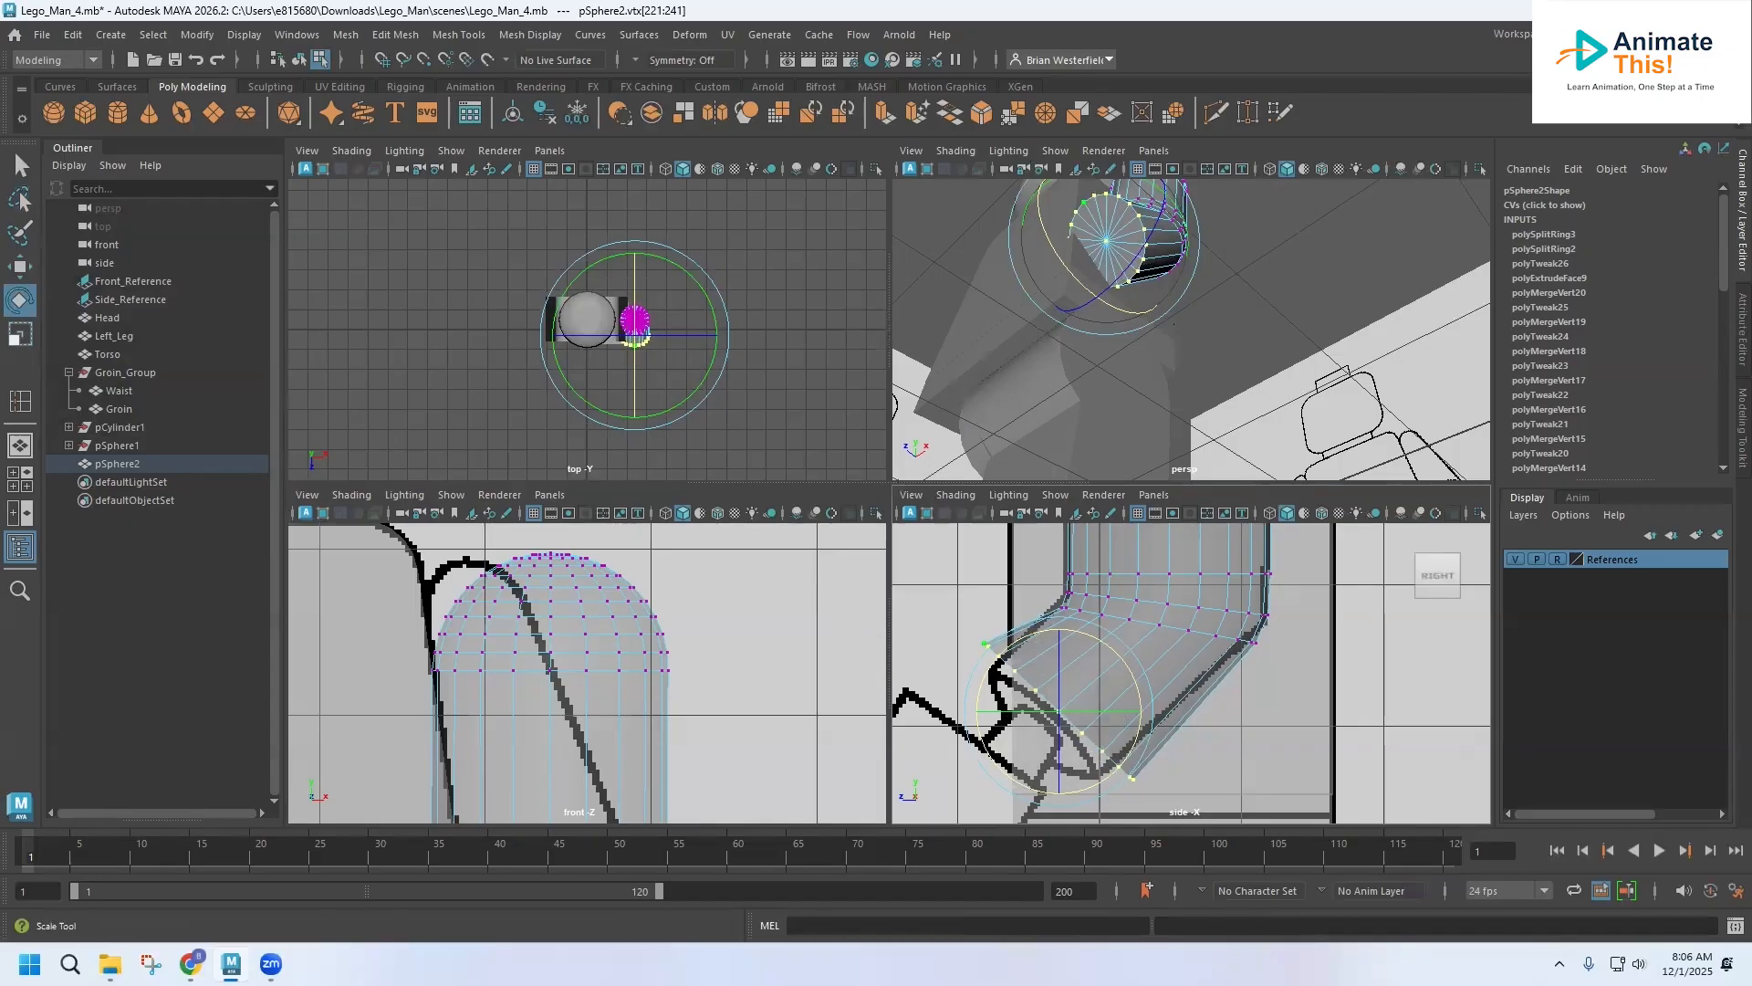
pyautogui.click(20, 266)
pyautogui.moveTo(989, 714); pyautogui.dragTo(979, 715)
pyautogui.moveTo(1050, 620); pyautogui.dragTo(1056, 636)
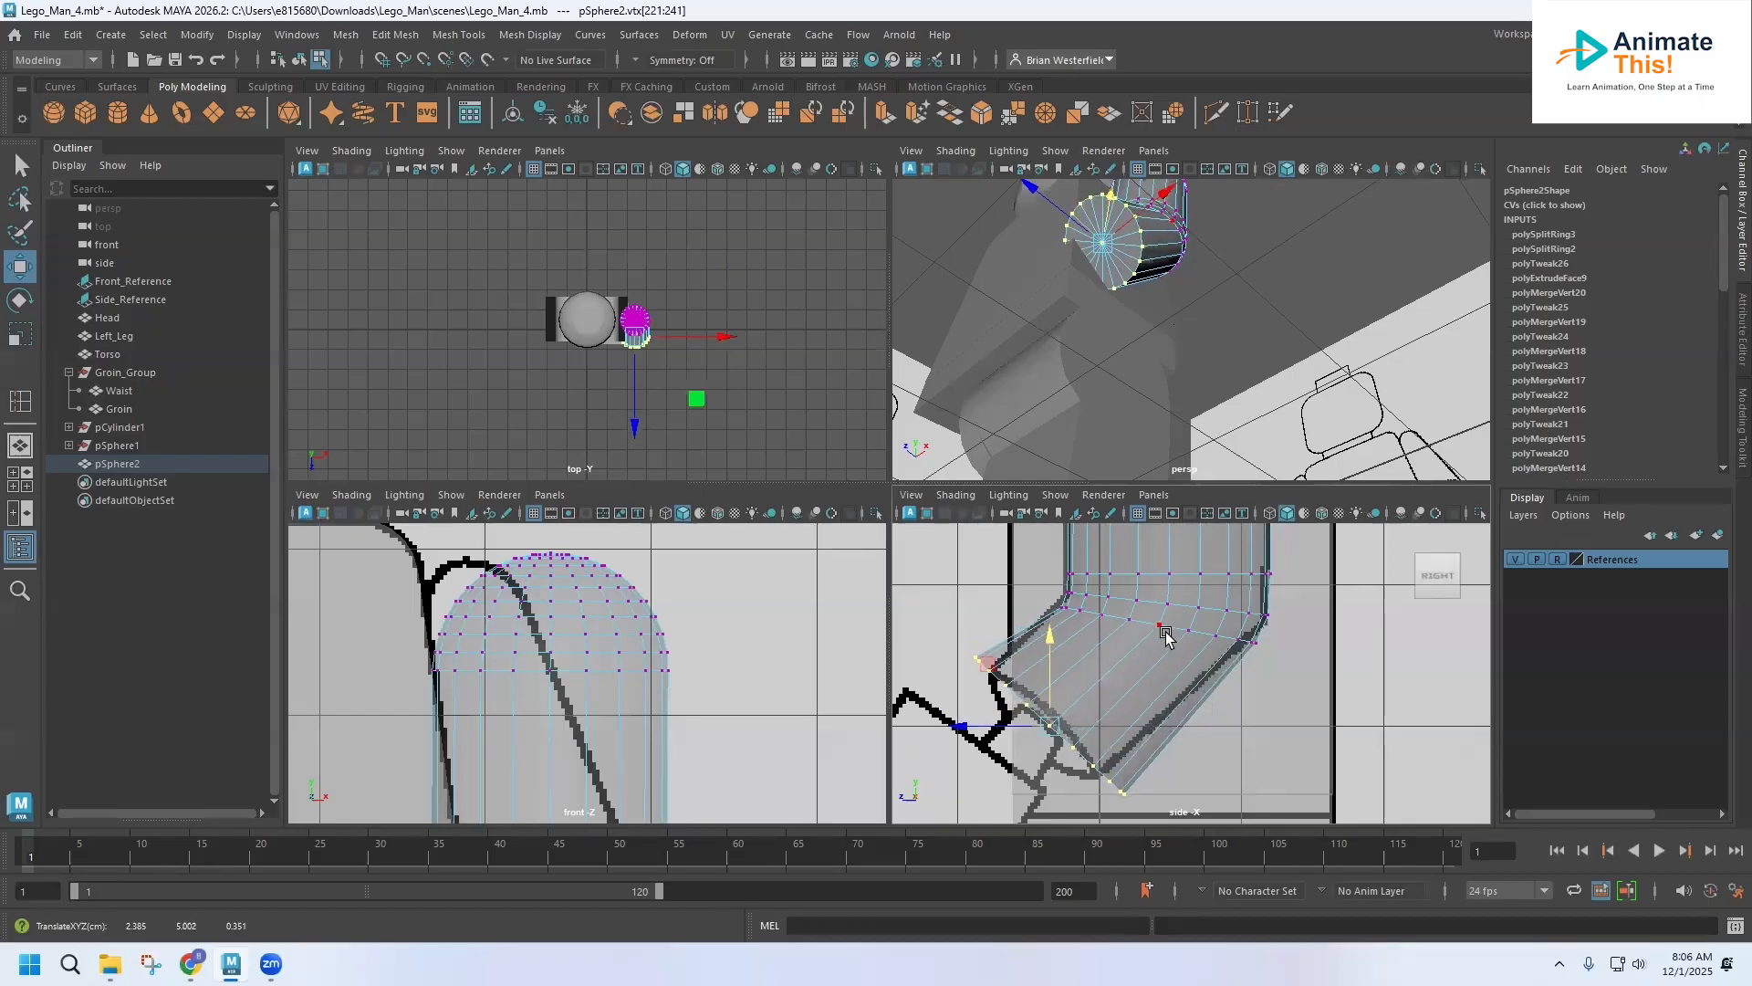
pyautogui.keyDown('alt'); pyautogui.moveTo(1121, 278); pyautogui.dragTo(1109, 352); pyautogui.keyUp('alt')
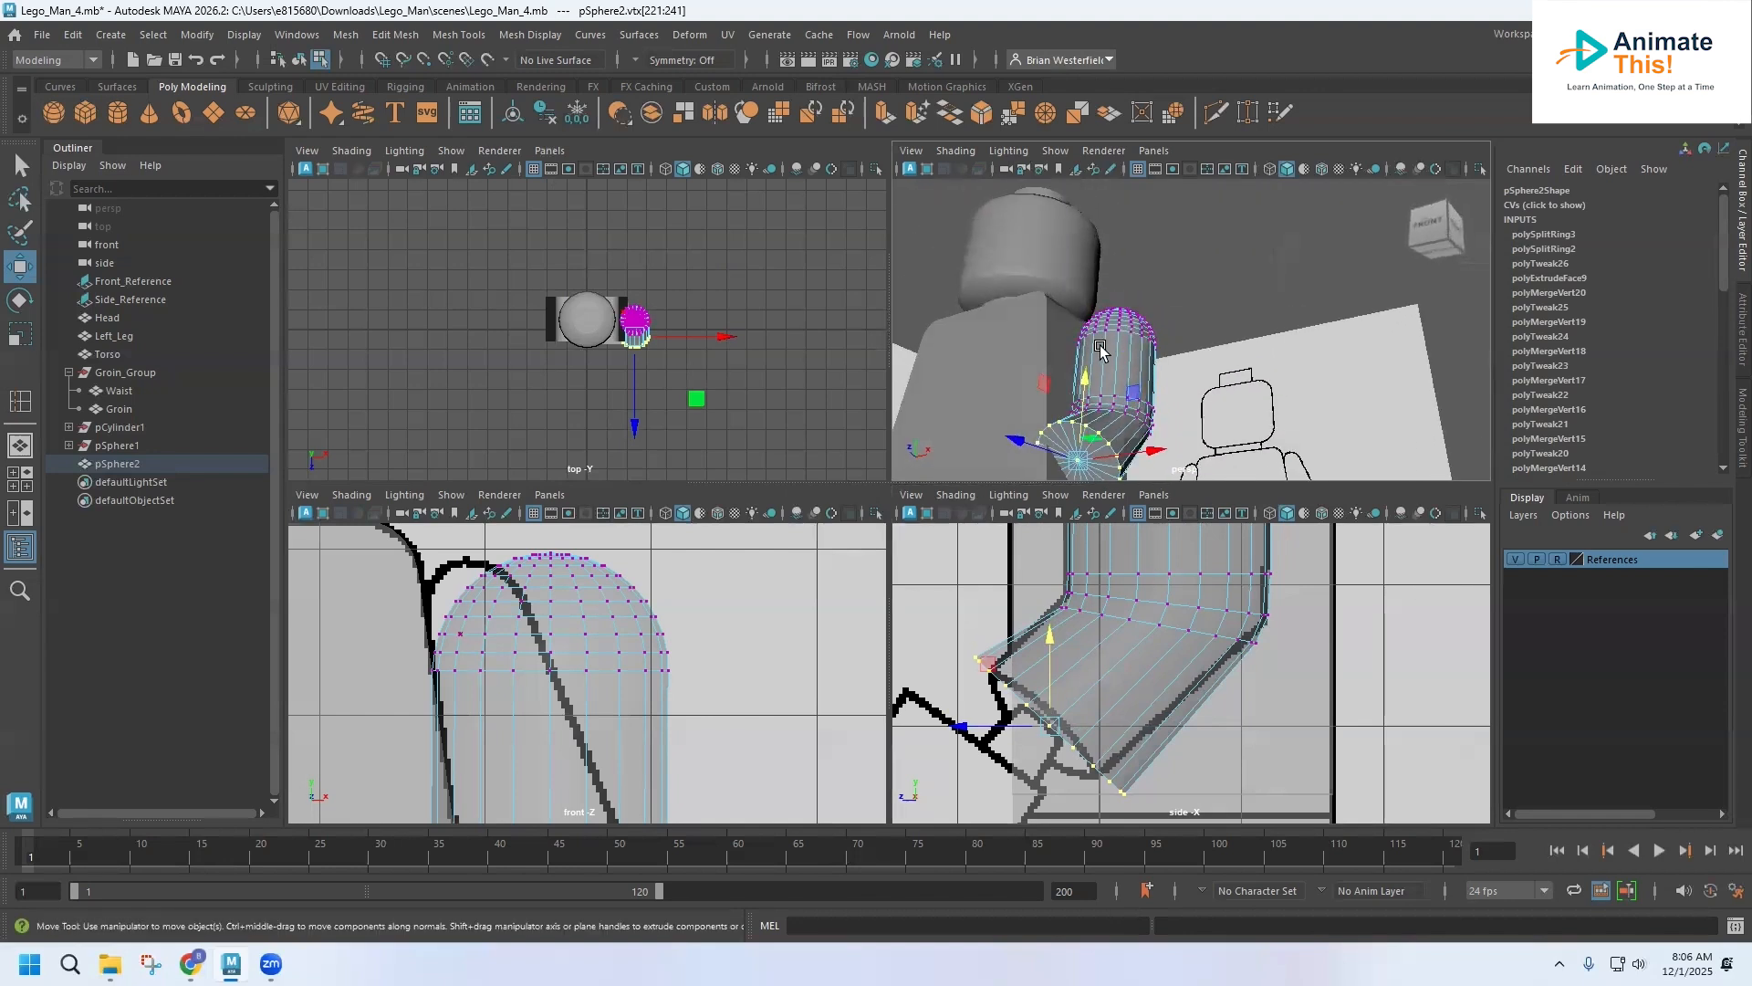
pyautogui.moveTo(1105, 348); pyautogui.dragTo(1177, 325, button='right')
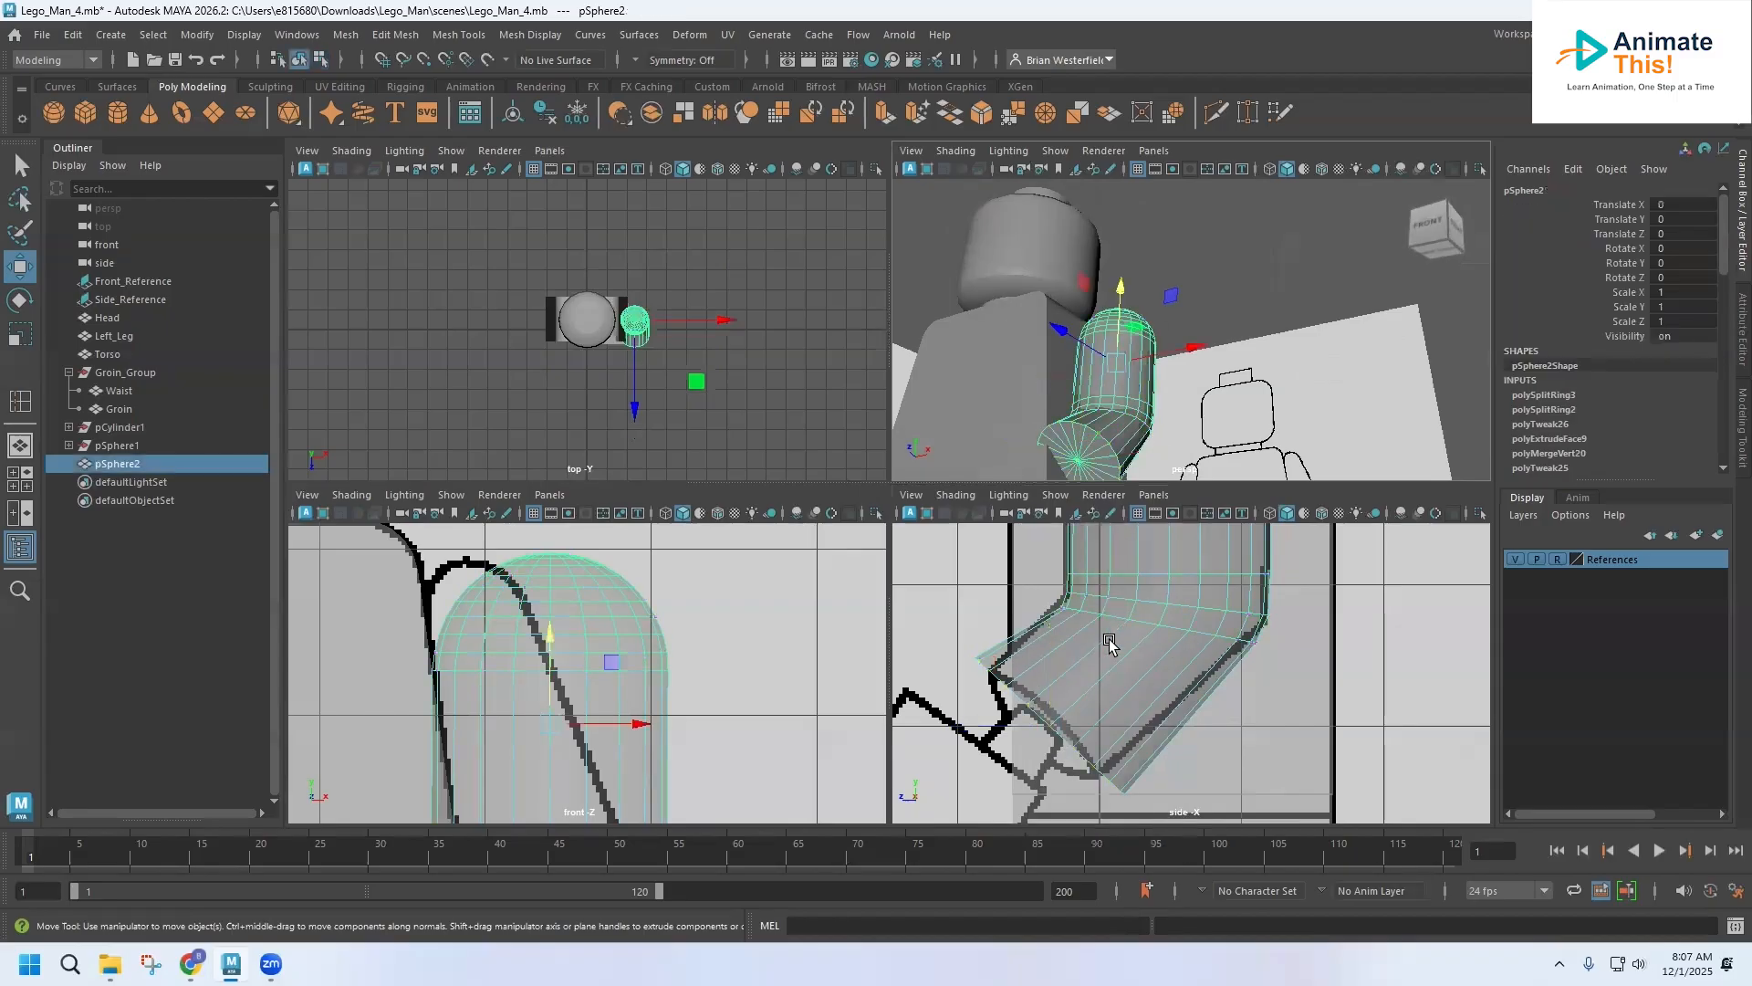
# Step: Examine the hand outline in the side reference and the bent forearm's end in perspective
pyautogui.keyDown('alt'); pyautogui.moveTo(1098, 703); pyautogui.dragTo(1232, 540, button='middle'); pyautogui.keyUp('alt')
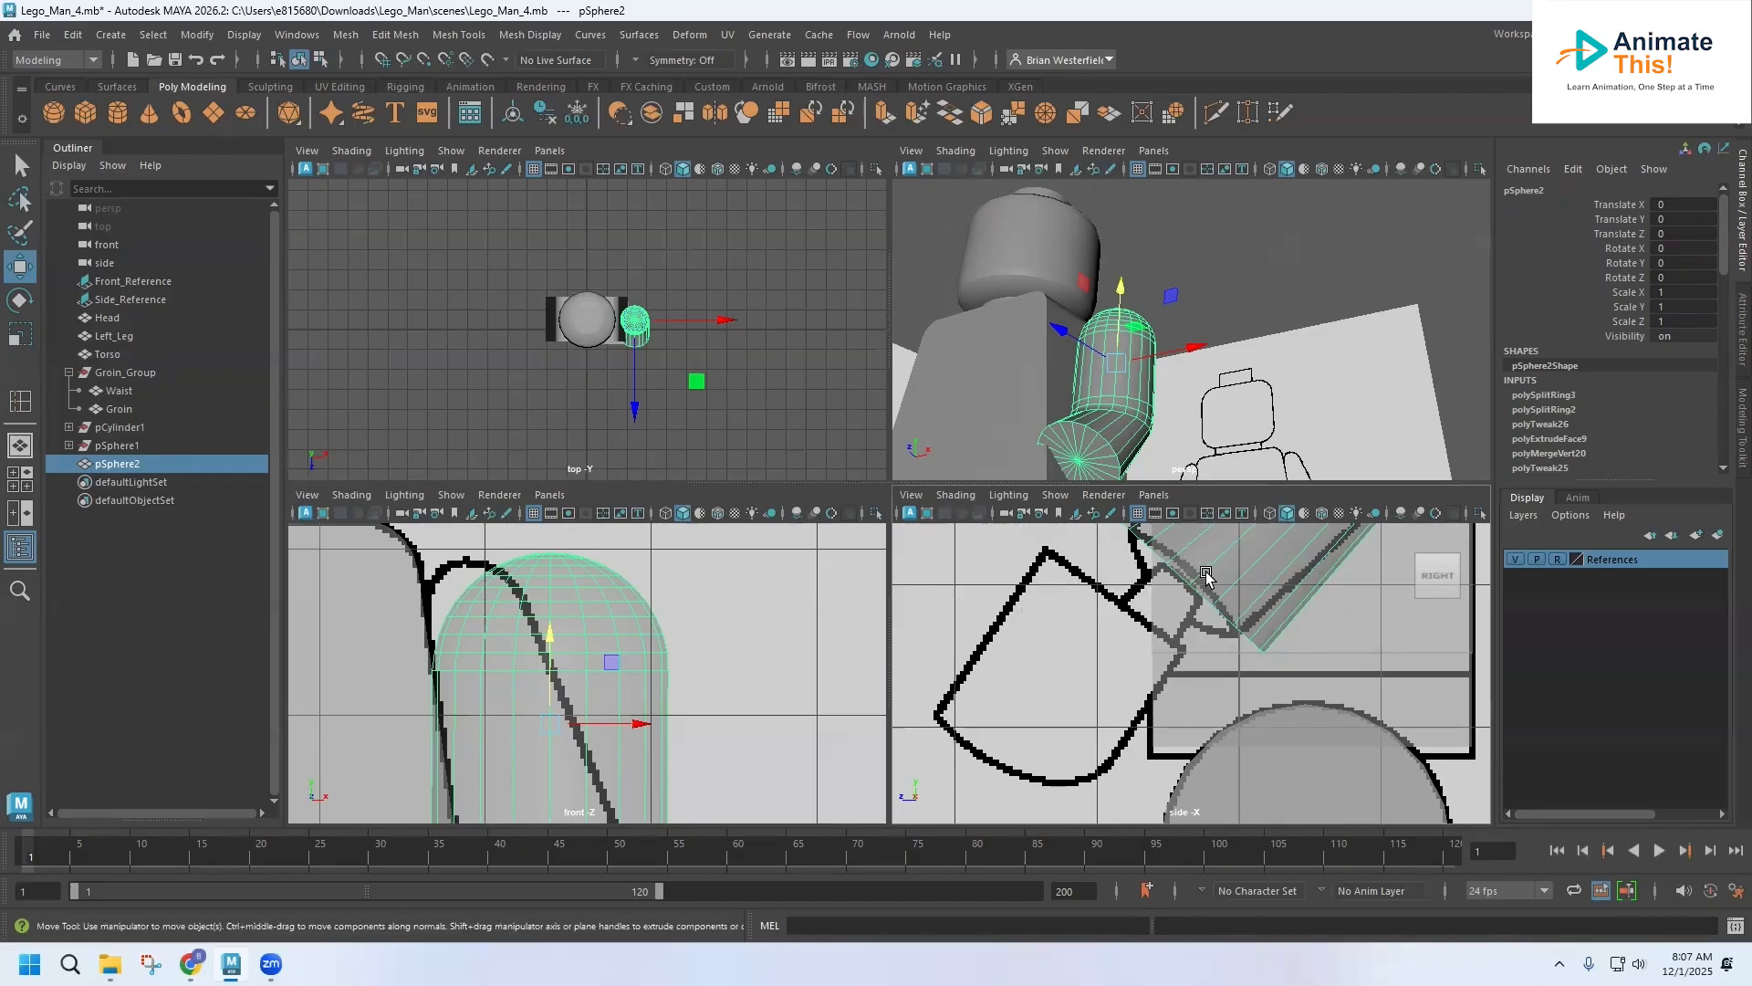
pyautogui.keyDown('alt'); pyautogui.moveTo(1177, 583); pyautogui.dragTo(1186, 575); pyautogui.keyUp('alt')
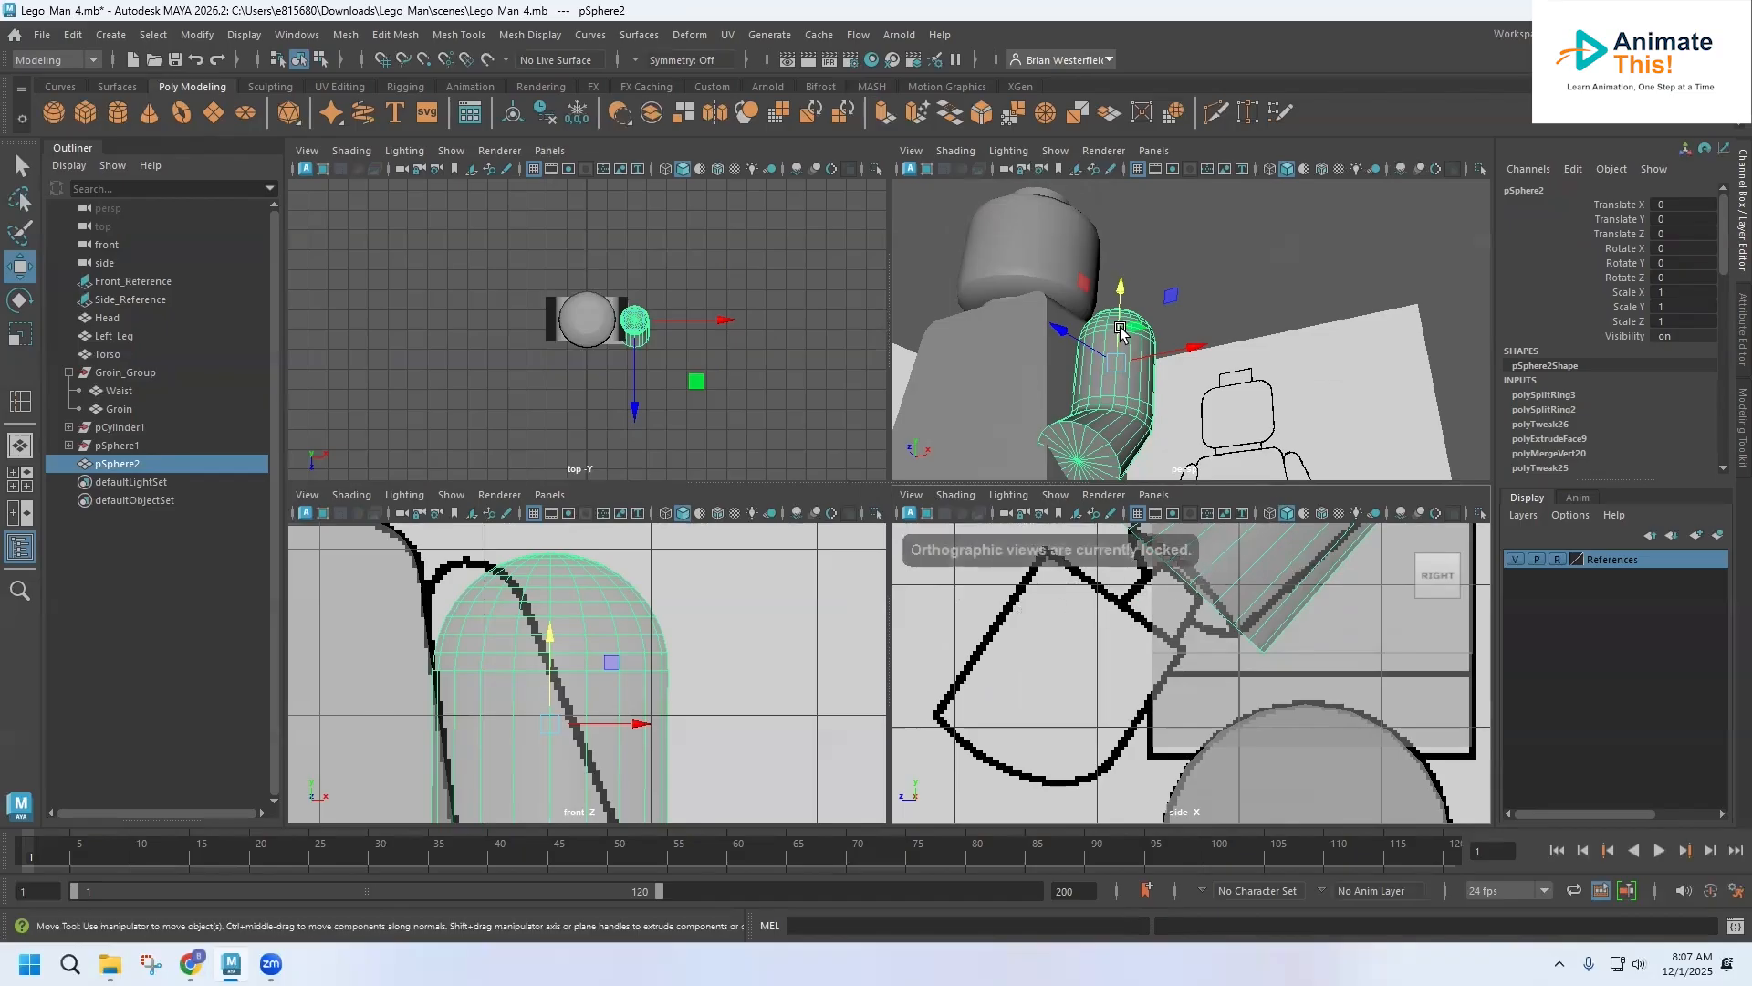
pyautogui.press('space')
pyautogui.press('f')
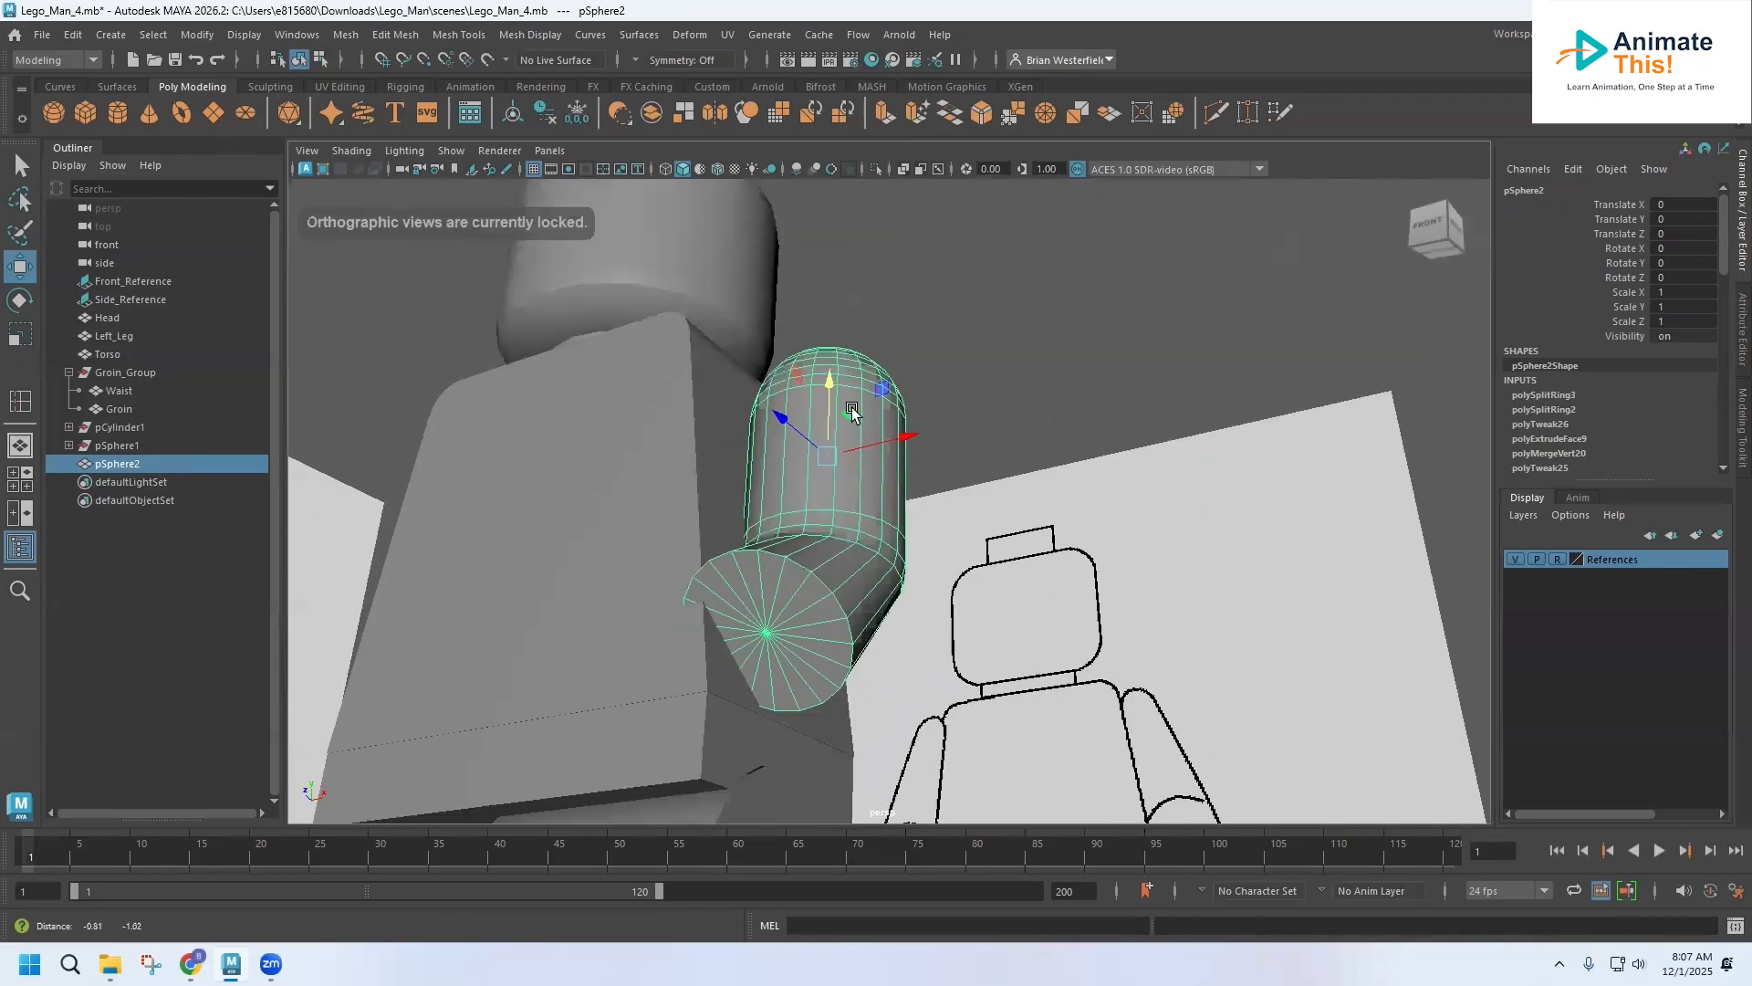
pyautogui.rightClick(880, 486)
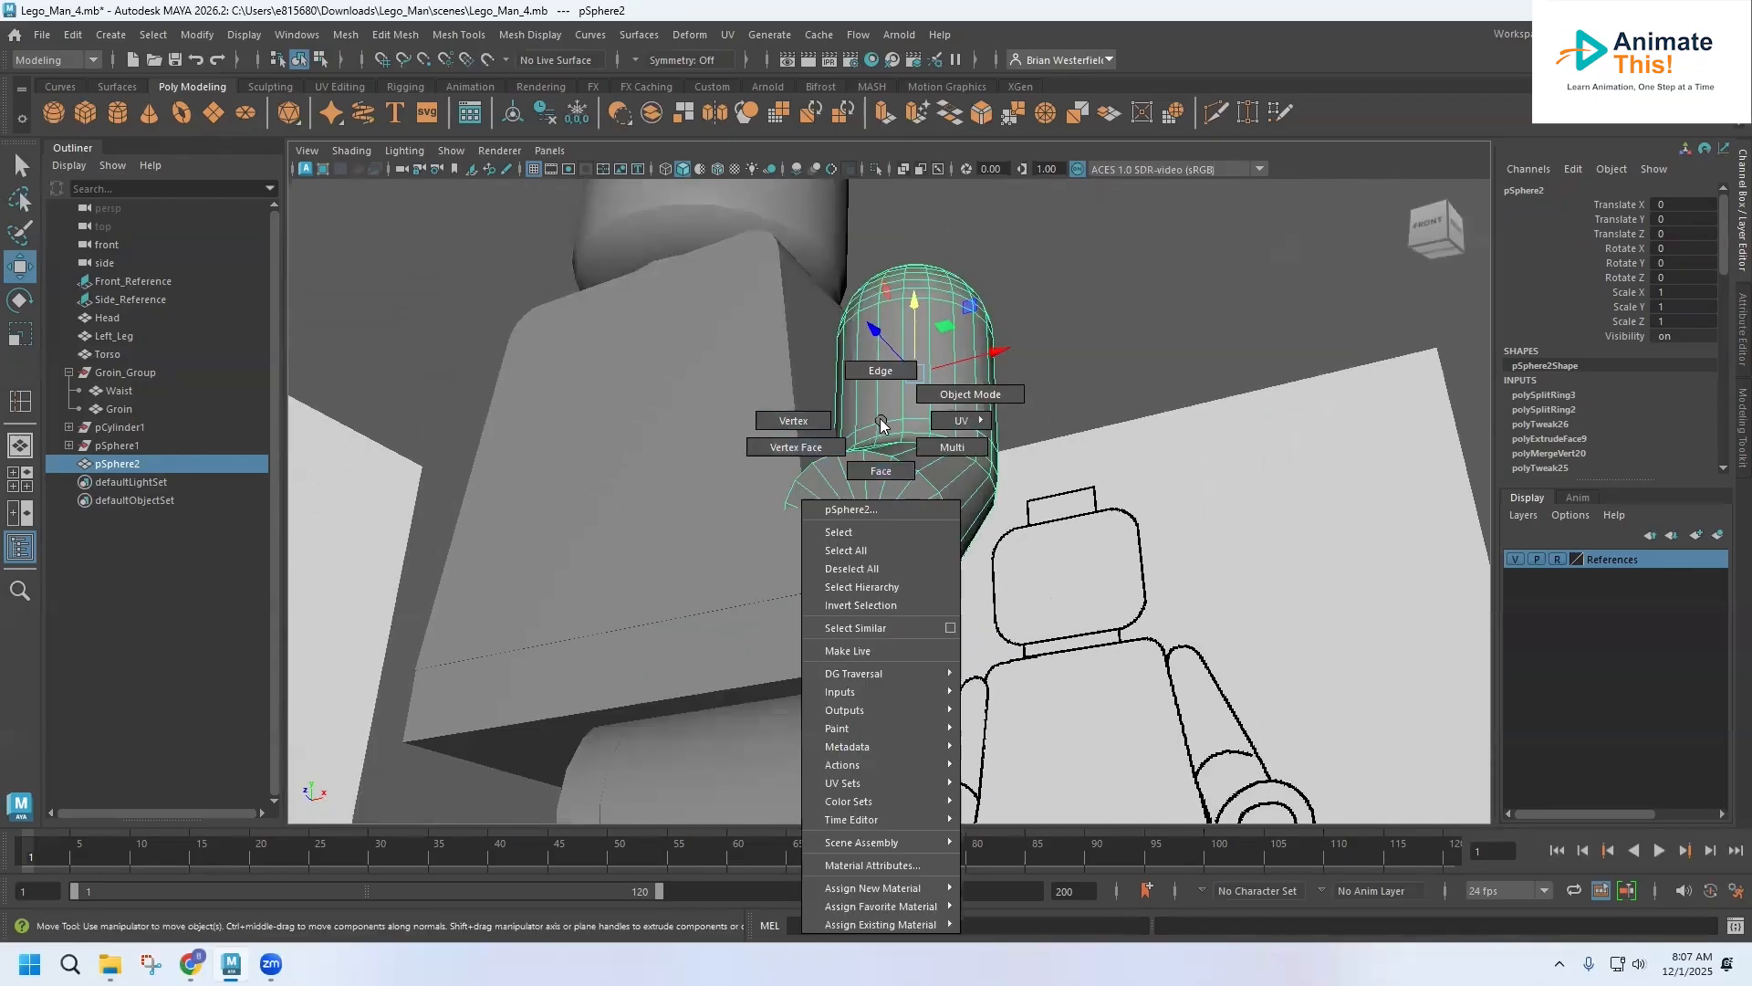
pyautogui.moveTo(880, 424); pyautogui.dragTo(958, 395, button='right')
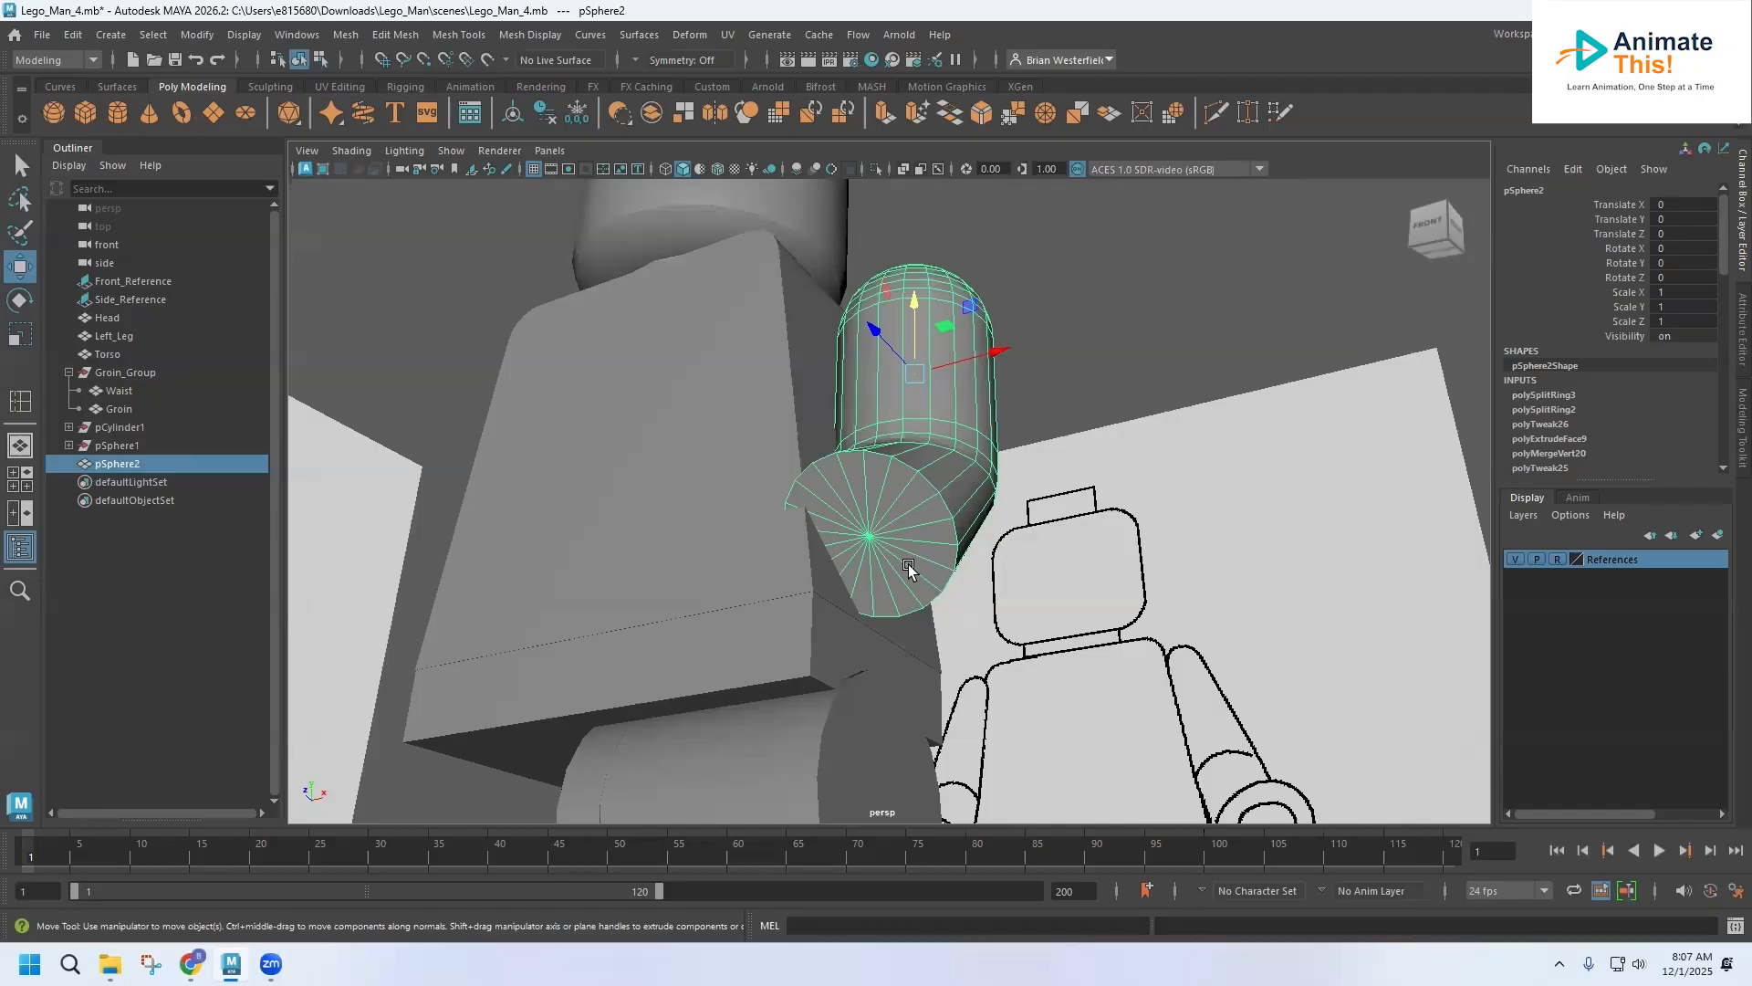
pyautogui.scroll(-2, 979, 607)
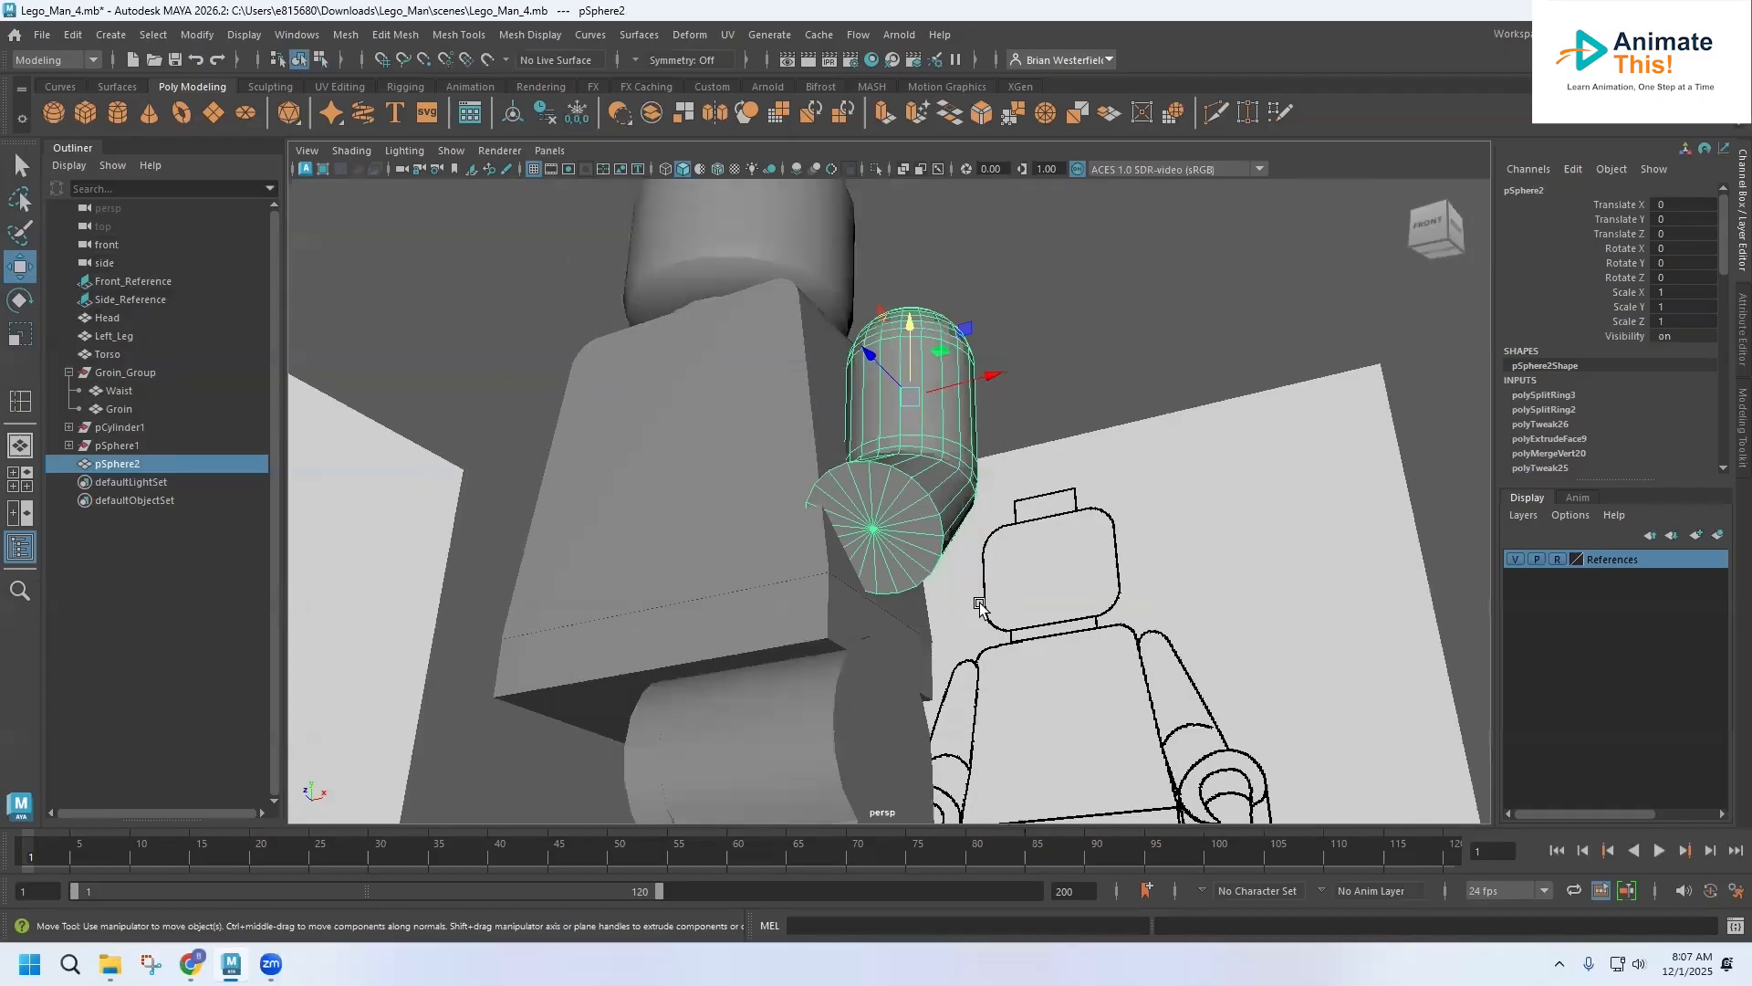
# Step: Create a polygon cylinder for the wrist and raise it to about Y 5.08, level with the forearm's end
pyautogui.click(120, 113)
pyautogui.press('space')
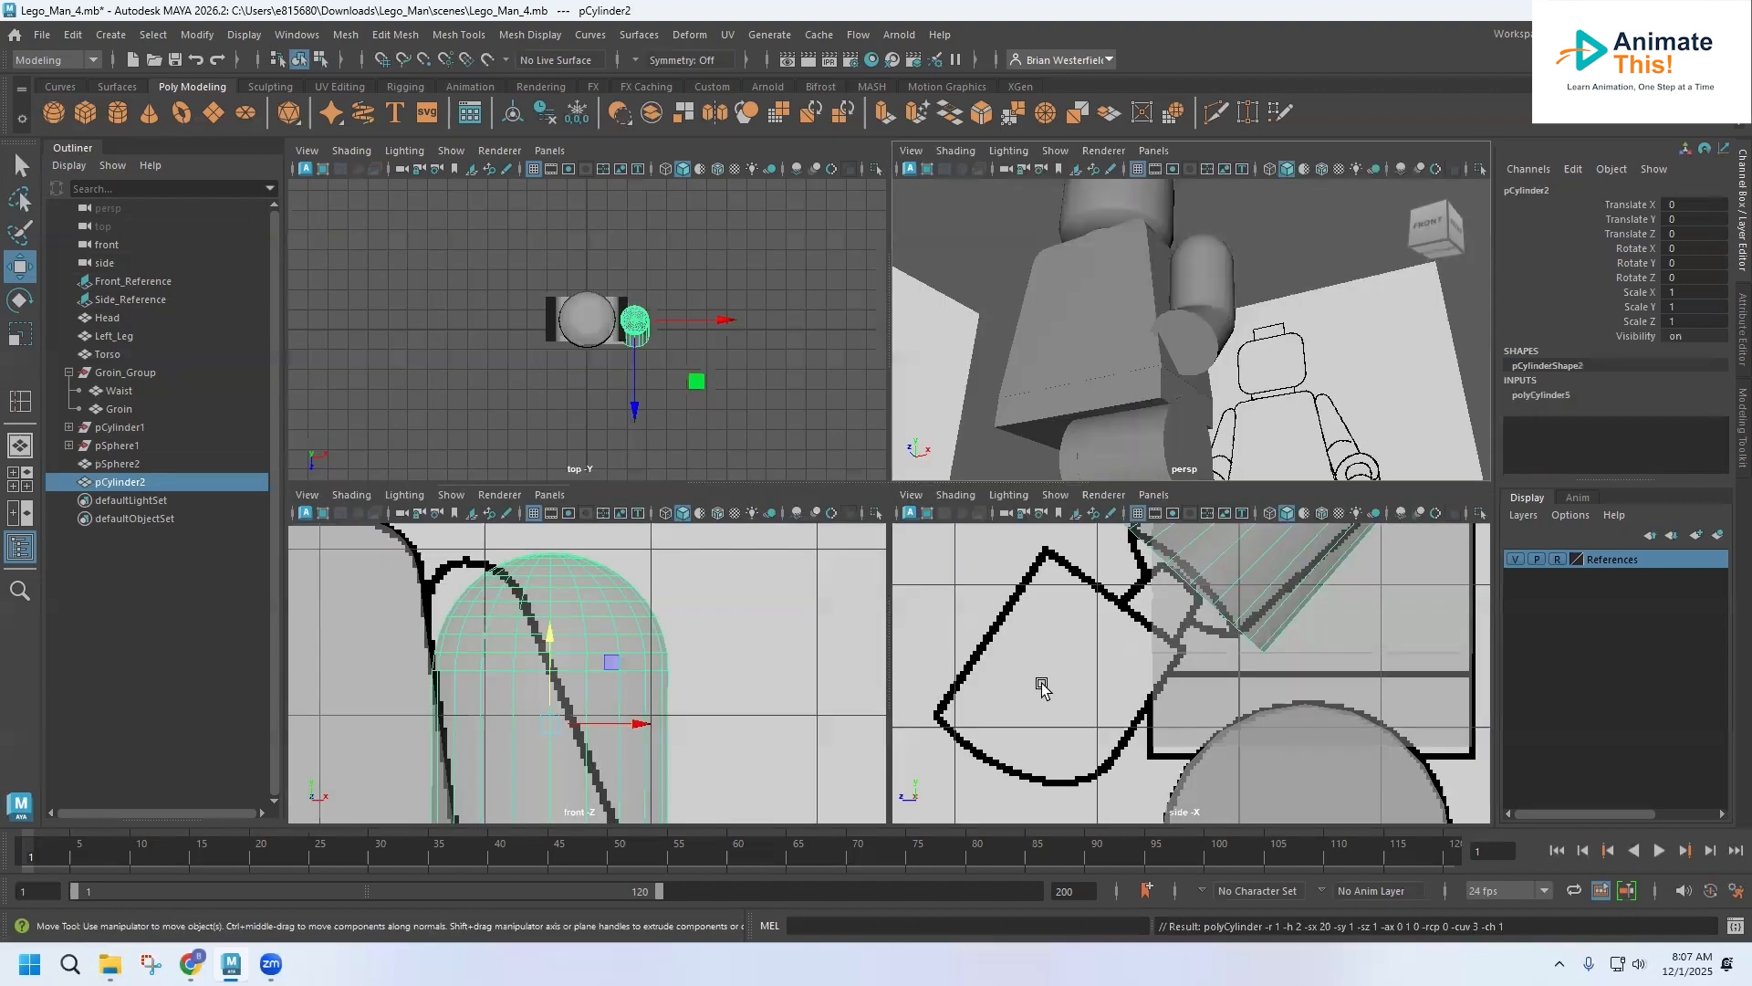
pyautogui.moveTo(1175, 712); pyautogui.dragTo(1179, 573)
pyautogui.scroll(3, 1190, 622)
pyautogui.scroll(3, 1190, 622)
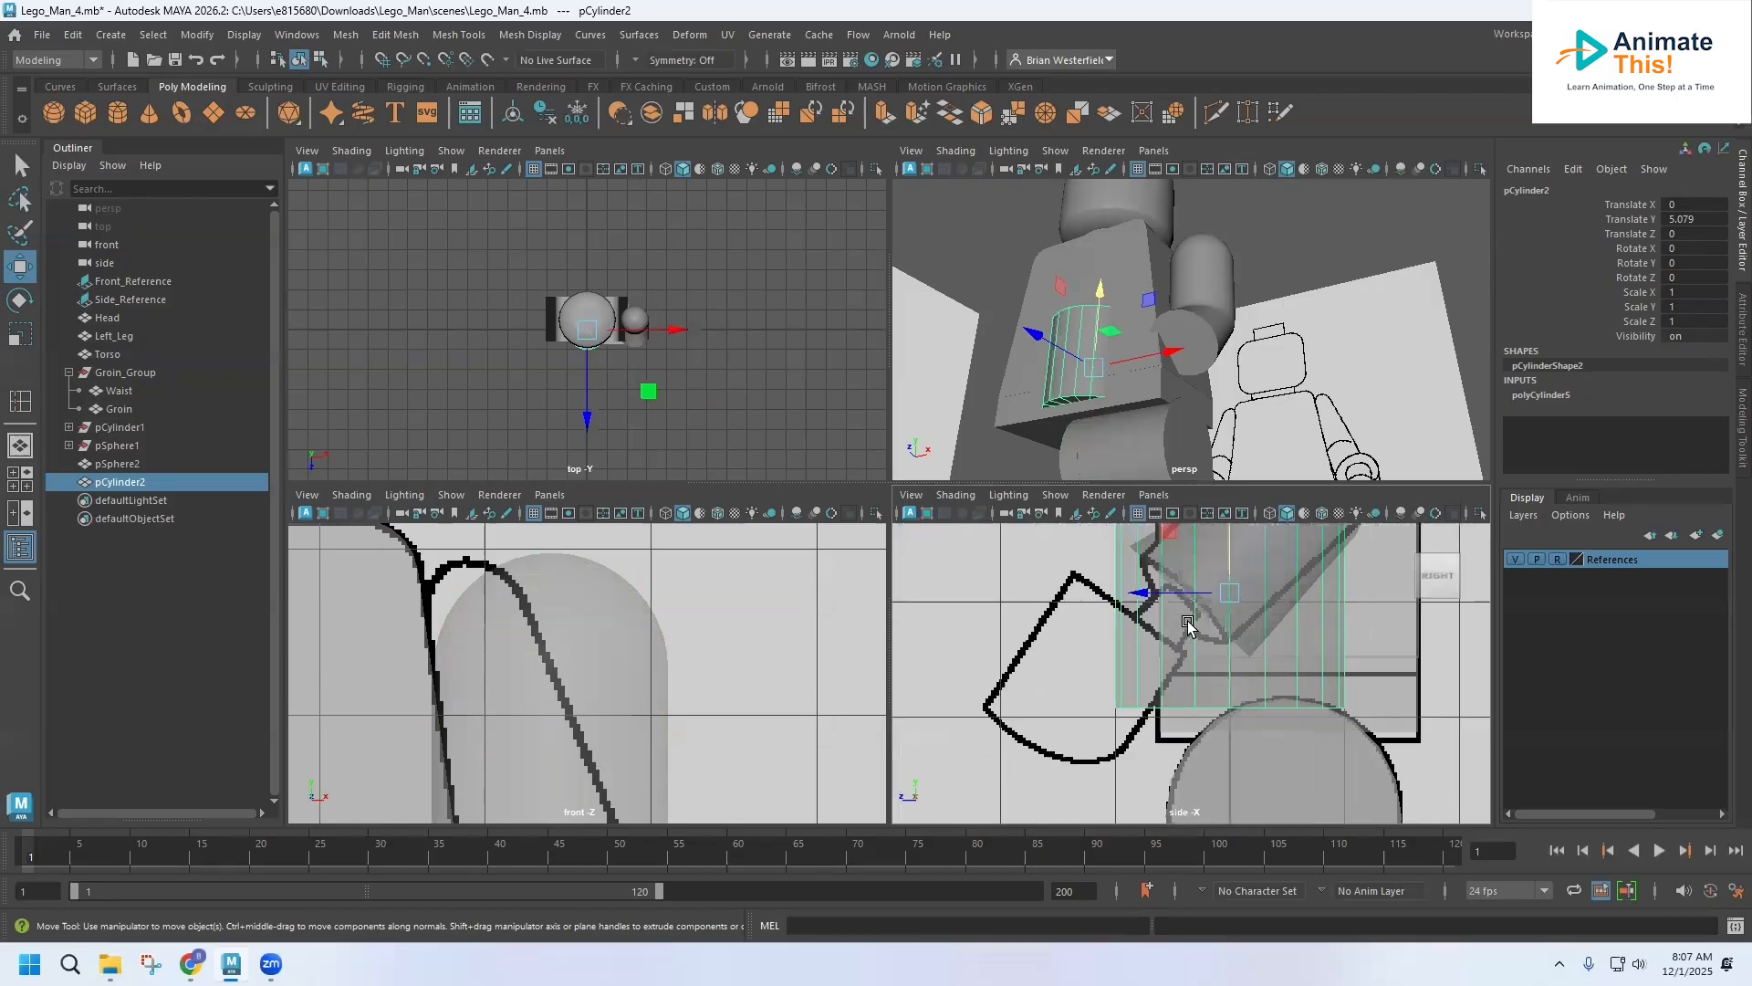
# Step: Scale the wrist cylinder uniformly to about 0.25 and rotate it about -47.4 degrees in X to match the wrist's slant
pyautogui.press('r')
pyautogui.moveTo(1225, 595); pyautogui.dragTo(1078, 626)
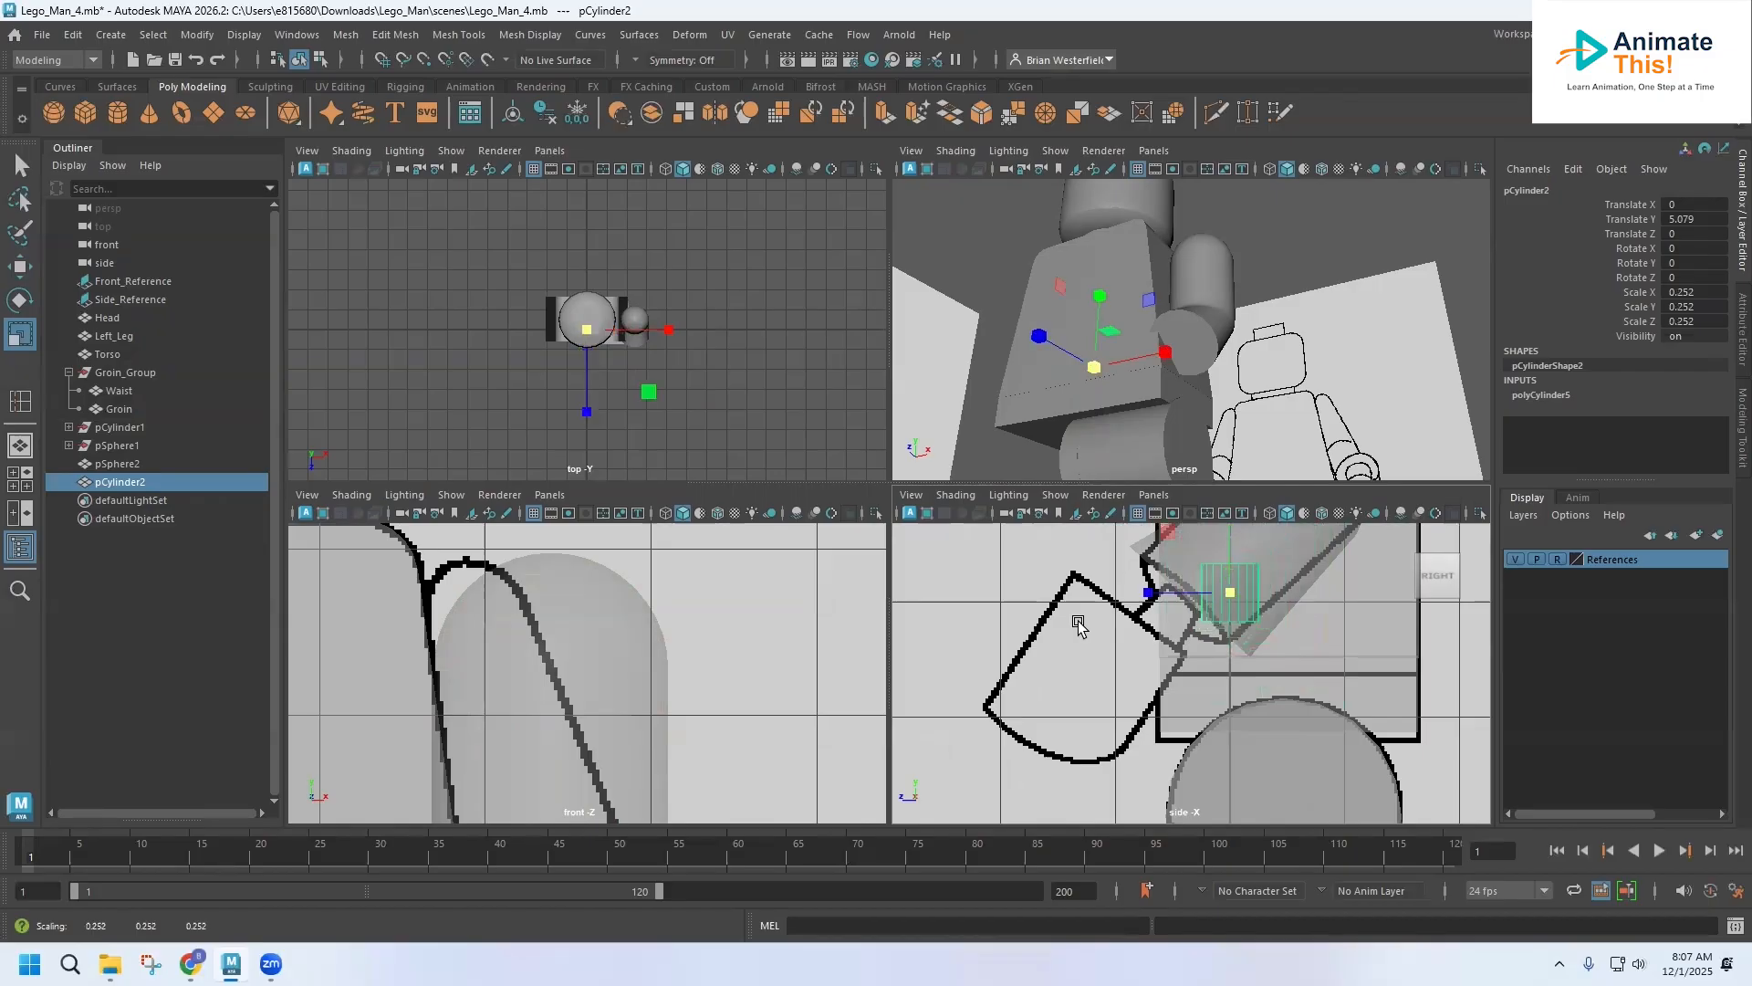
pyautogui.press('e')
pyautogui.moveTo(1282, 545); pyautogui.dragTo(1338, 602)
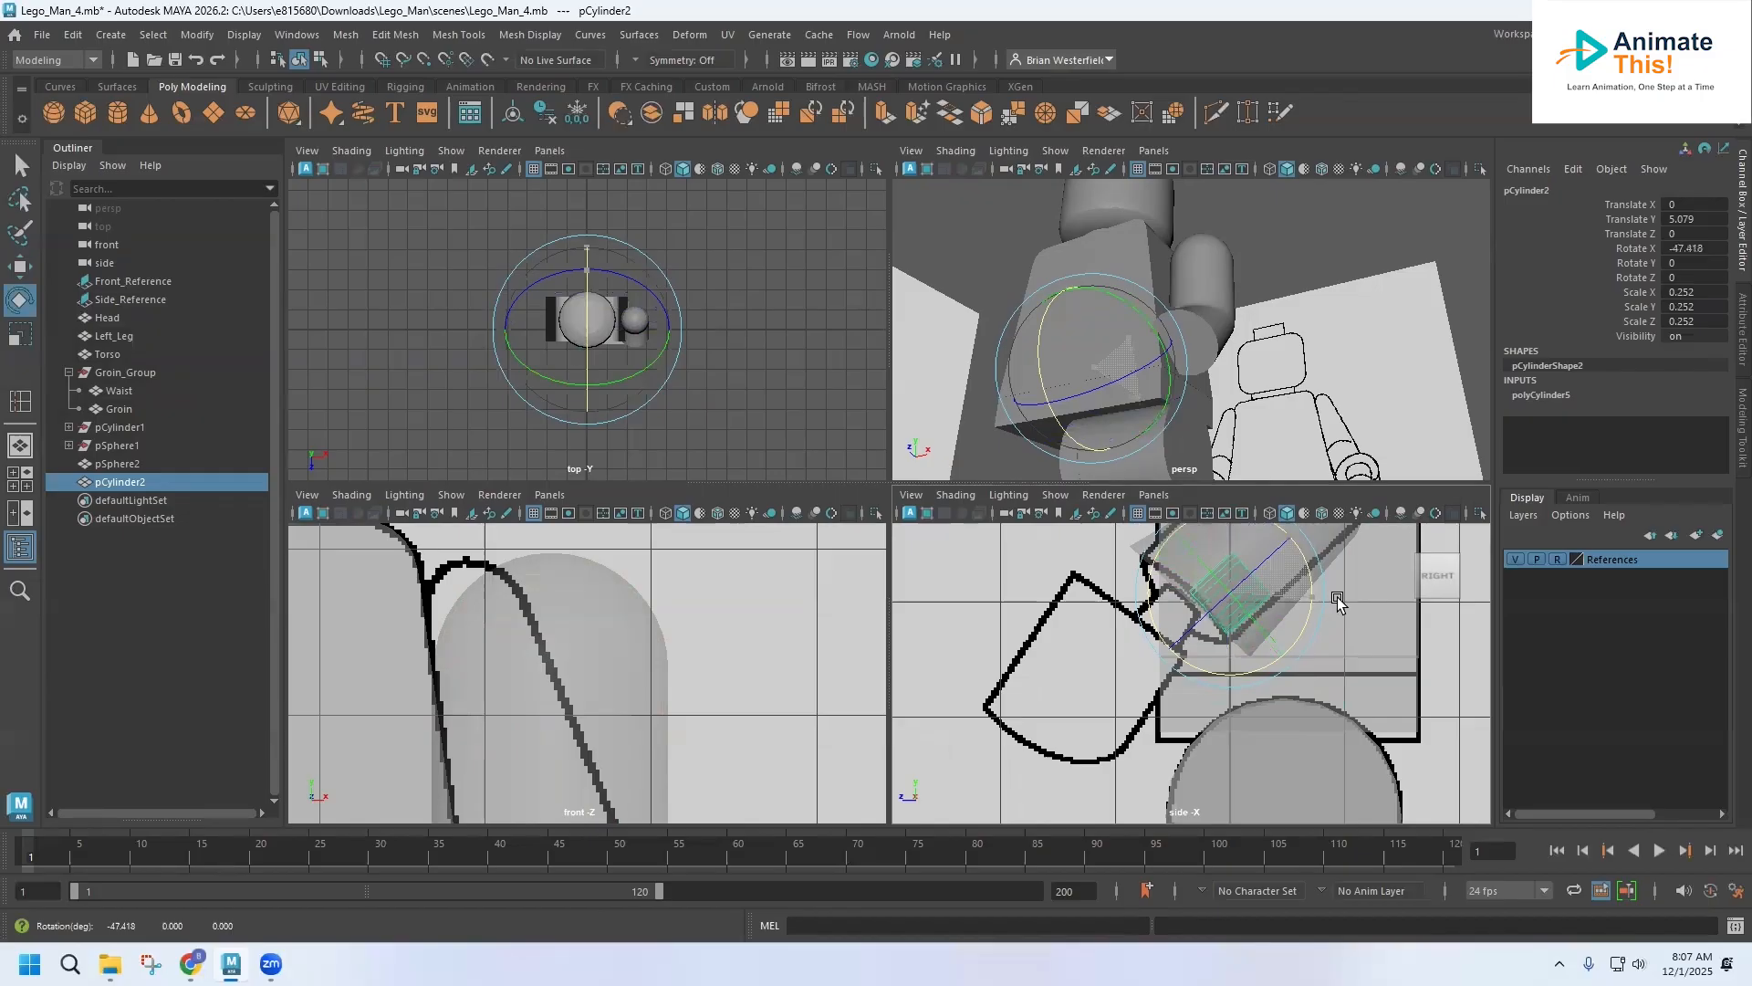
# Step: Move the wrist cylinder onto the reference wrist below the arm, at about X 2.47, Y 4.93, Z 0.49
pyautogui.press('w')
pyautogui.moveTo(1143, 598); pyautogui.dragTo(1088, 598)
pyautogui.moveTo(1174, 530); pyautogui.dragTo(1175, 548)
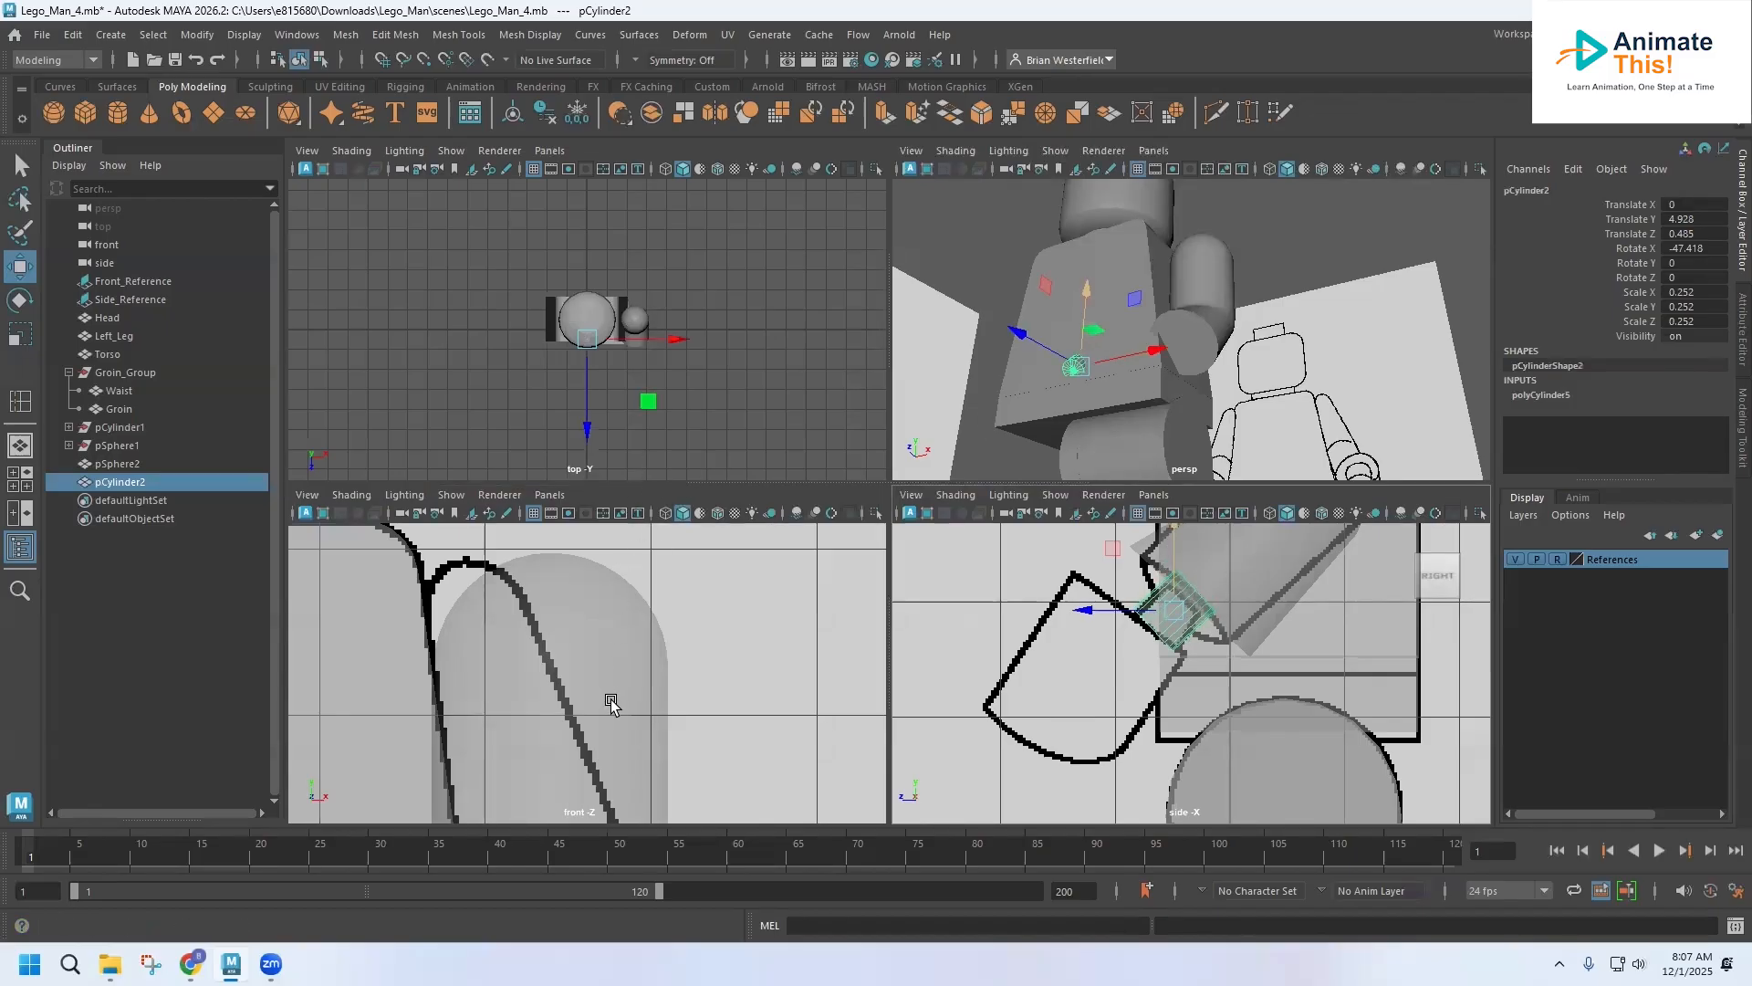
pyautogui.scroll(-6, 584, 629)
pyautogui.moveTo(572, 733); pyautogui.dragTo(668, 733)
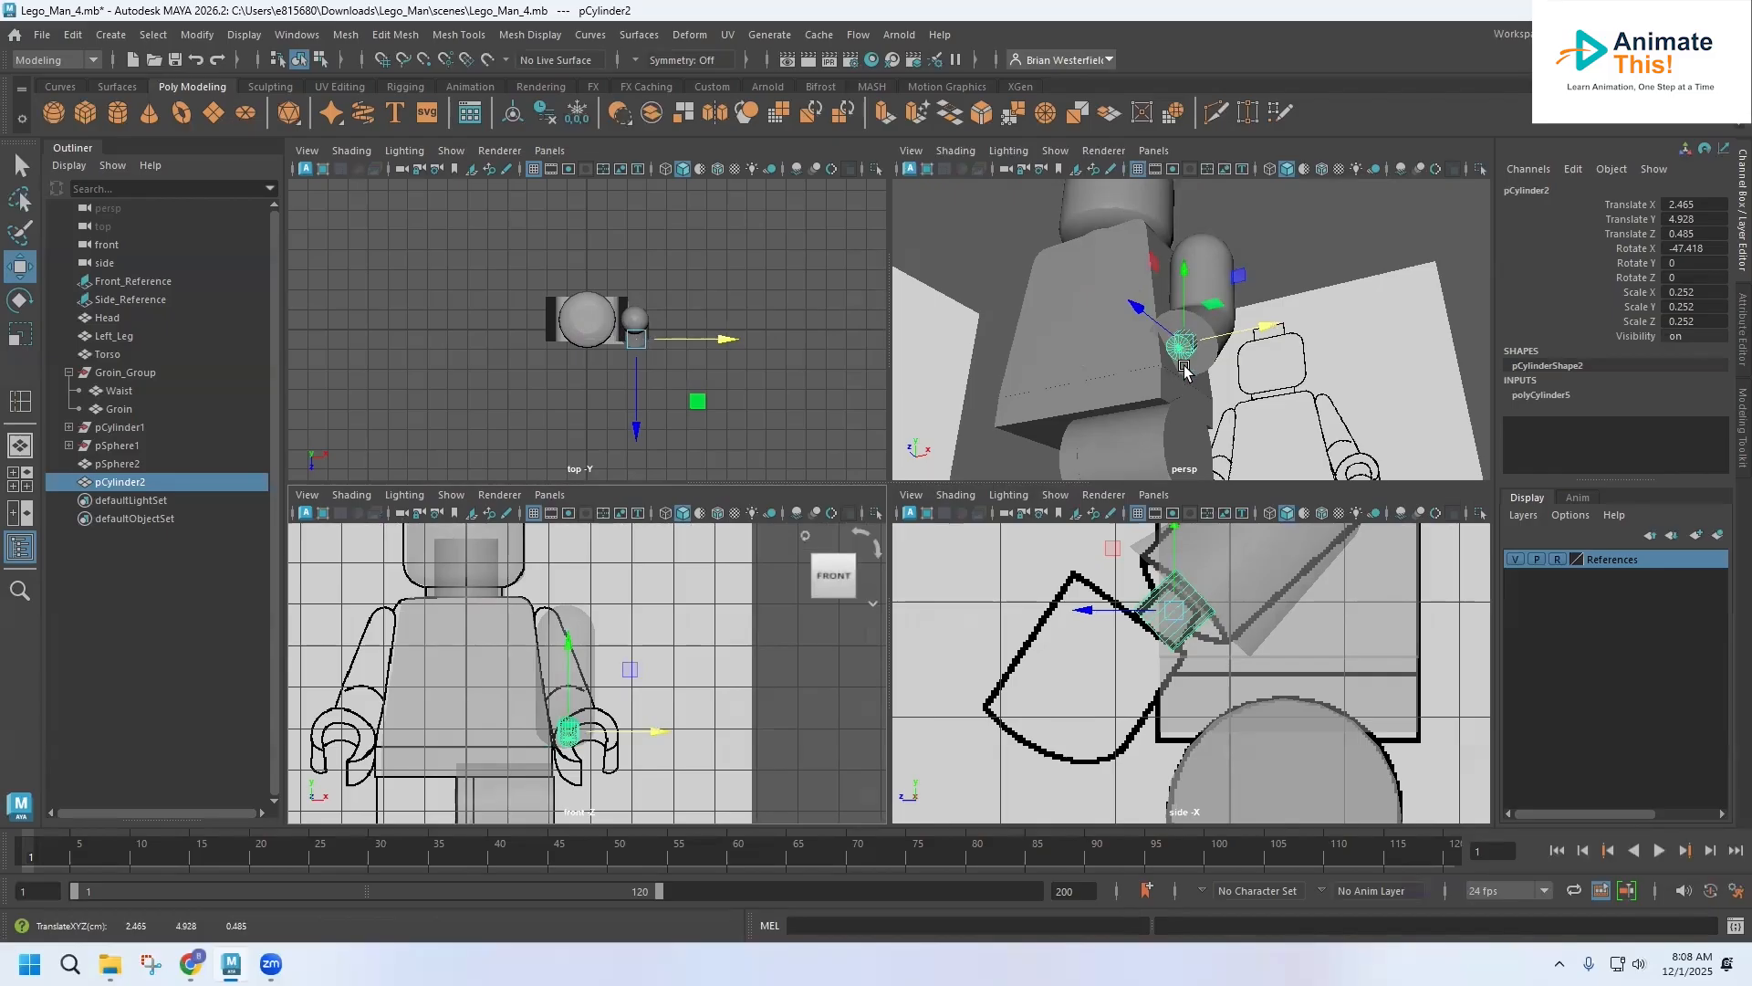
# Step: Nudge the wrist cylinder to about X 2.41 and Y 4.88 to center it on the forearm's end
pyautogui.press('space')
pyautogui.scroll(4, 1025, 461)
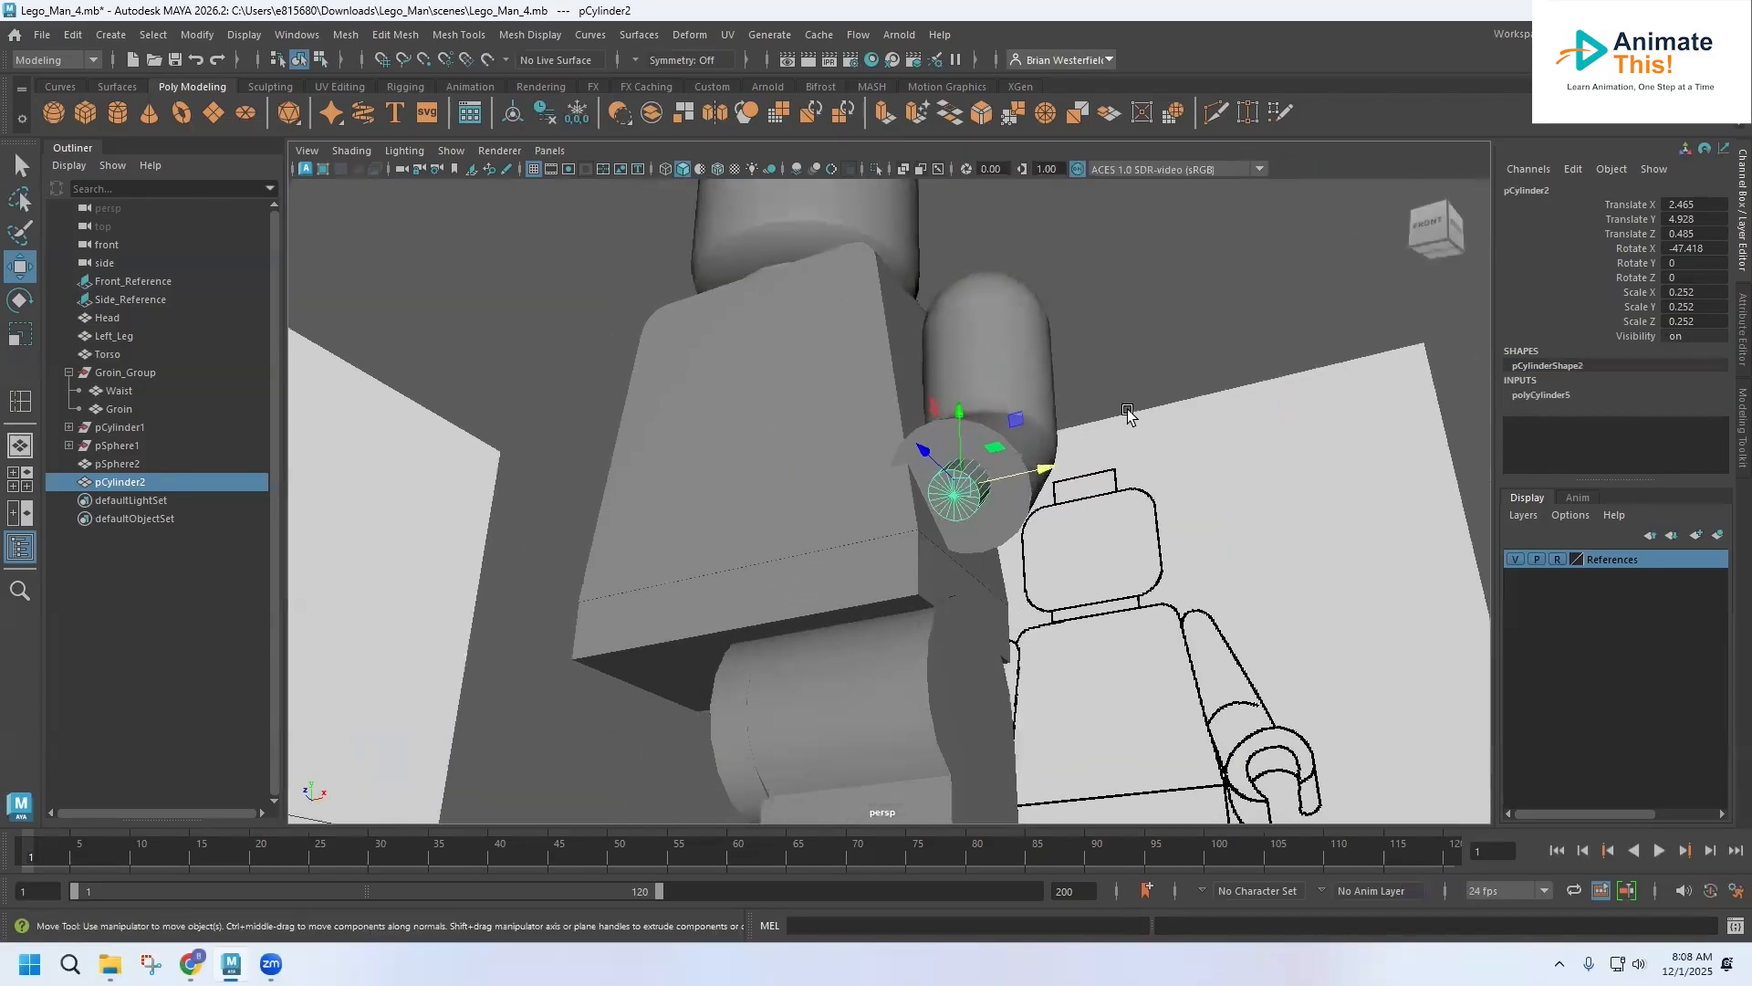
pyautogui.keyDown('alt'); pyautogui.moveTo(1128, 416); pyautogui.dragTo(1050, 561); pyautogui.keyUp('alt')
pyautogui.press('space')
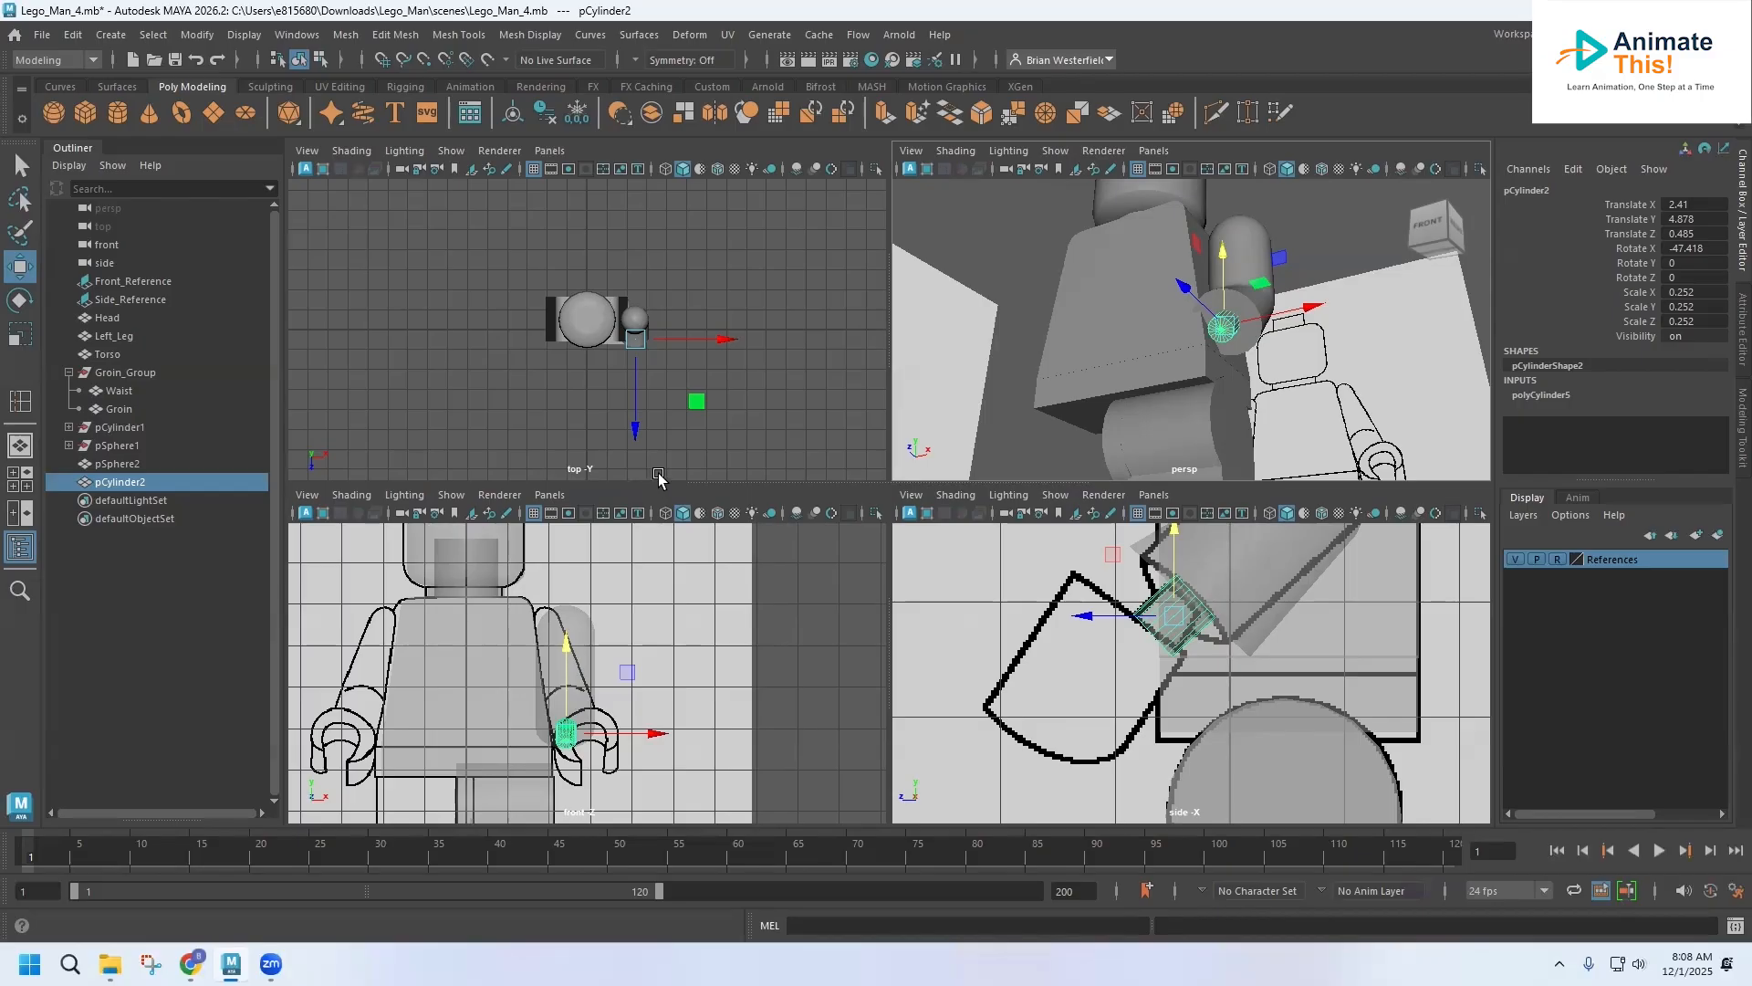
# Step: Create a polygon cylinder for the hand and raise it to about Y 4.11, near the wrist's height
pyautogui.click(118, 112)
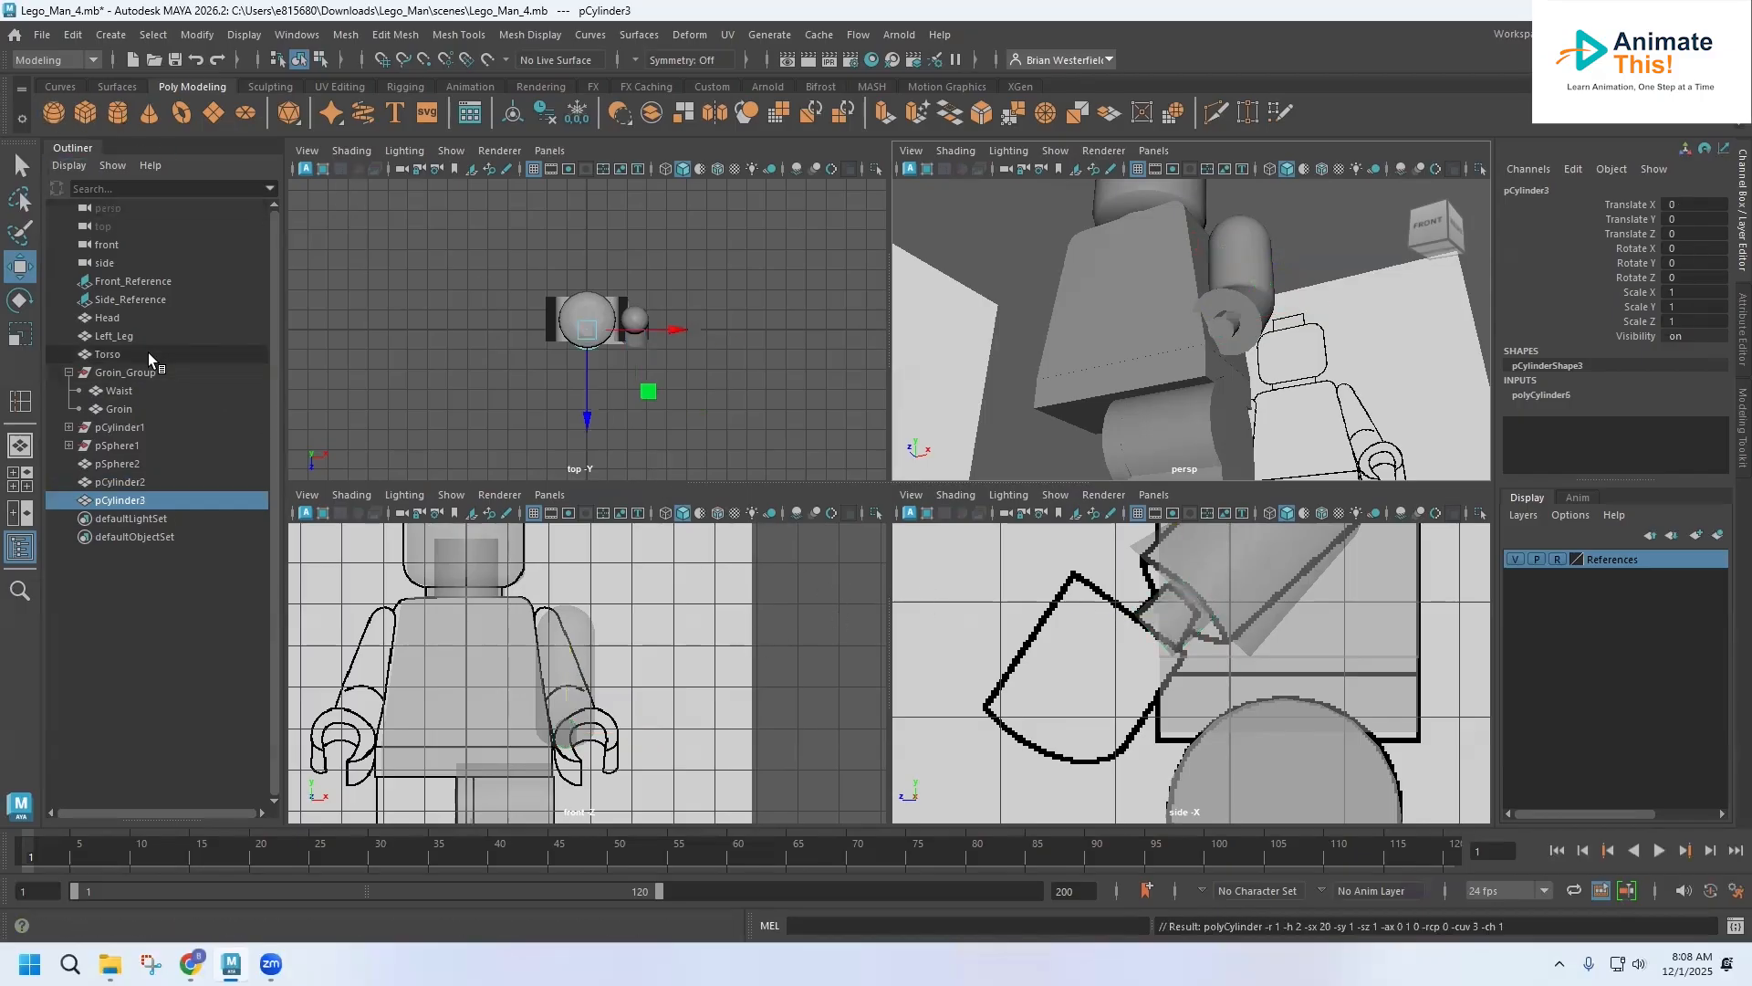
pyautogui.press('a')
pyautogui.moveTo(1200, 712); pyautogui.dragTo(1224, 609)
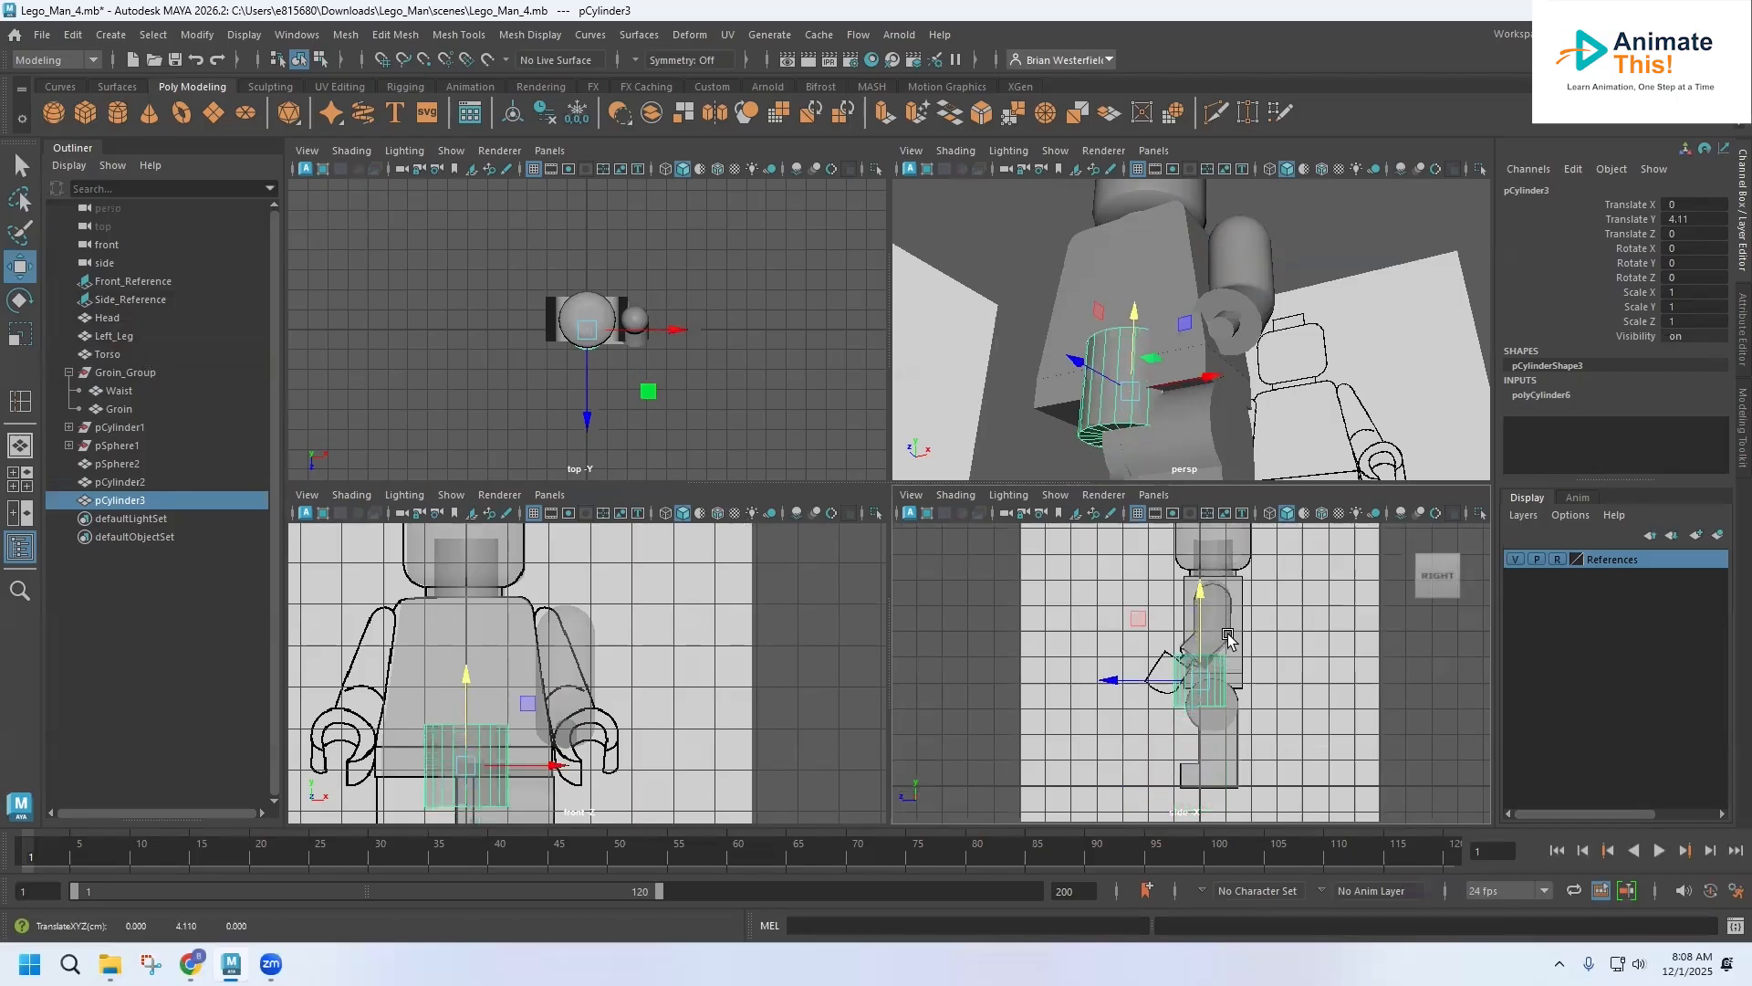
# Step: Rotate the hand cylinder about 60.8 degrees in X and scale it uniformly to about 0.6
pyautogui.scroll(5, 1219, 691)
pyautogui.scroll(2, 1219, 691)
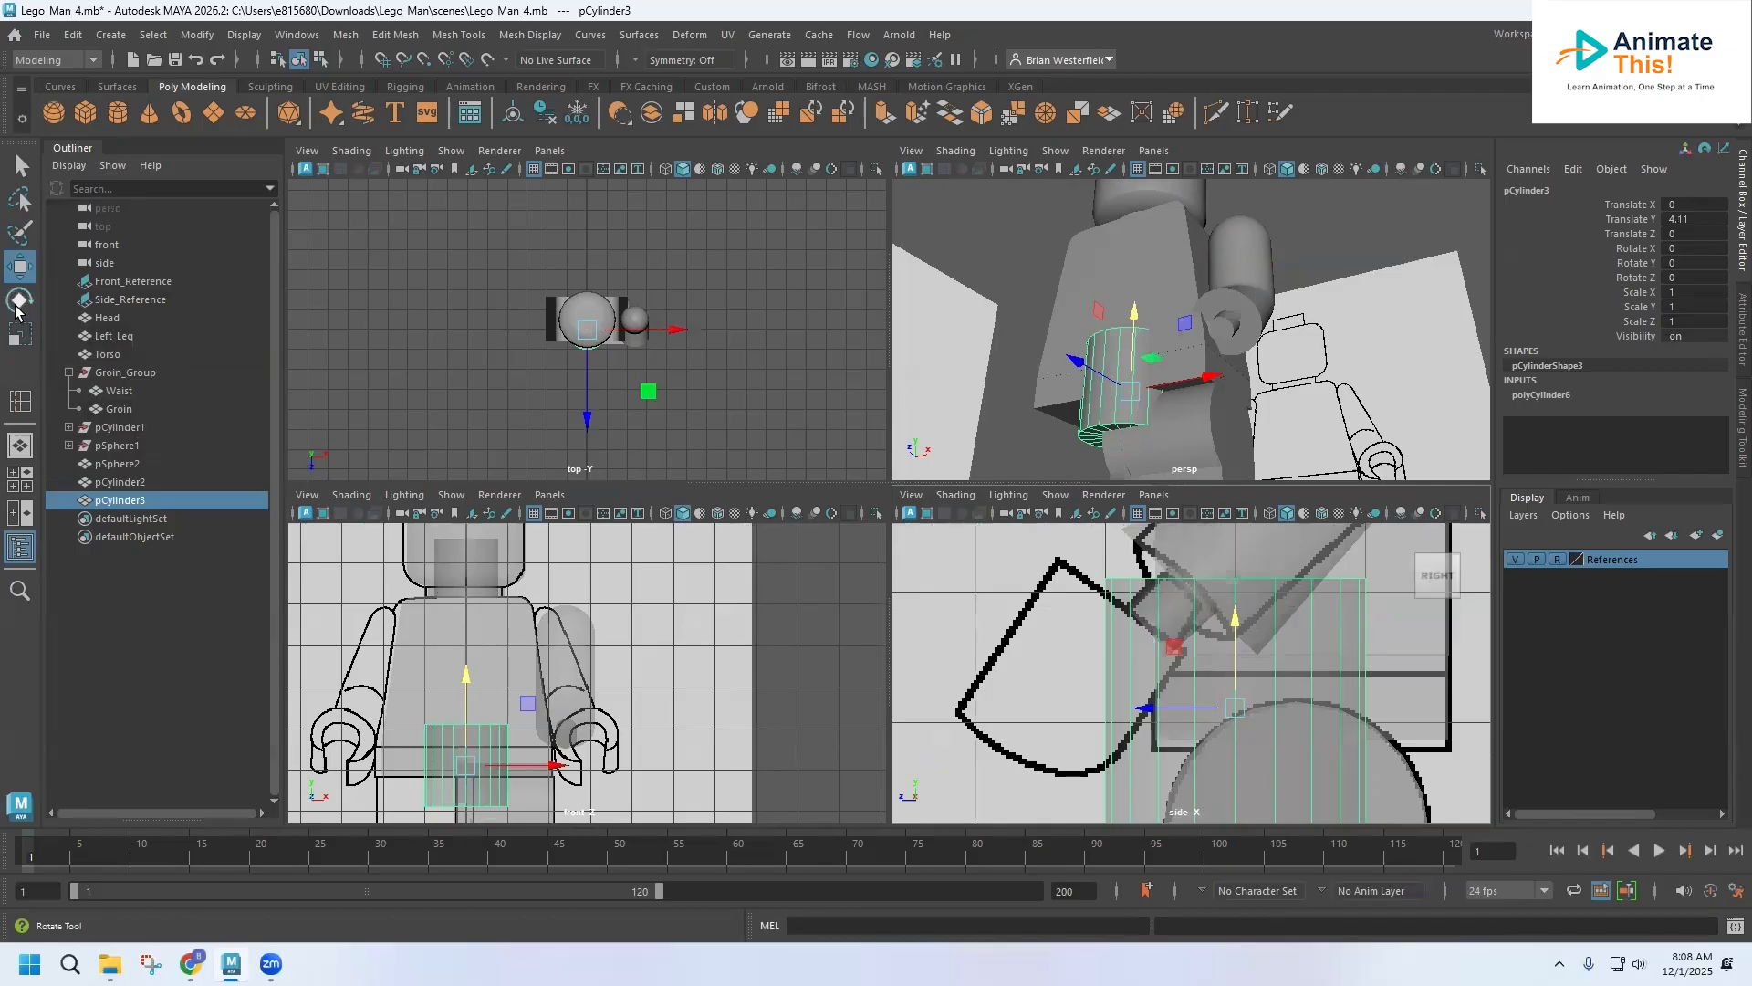
pyautogui.click(18, 303)
pyautogui.moveTo(1211, 632); pyautogui.dragTo(1146, 690)
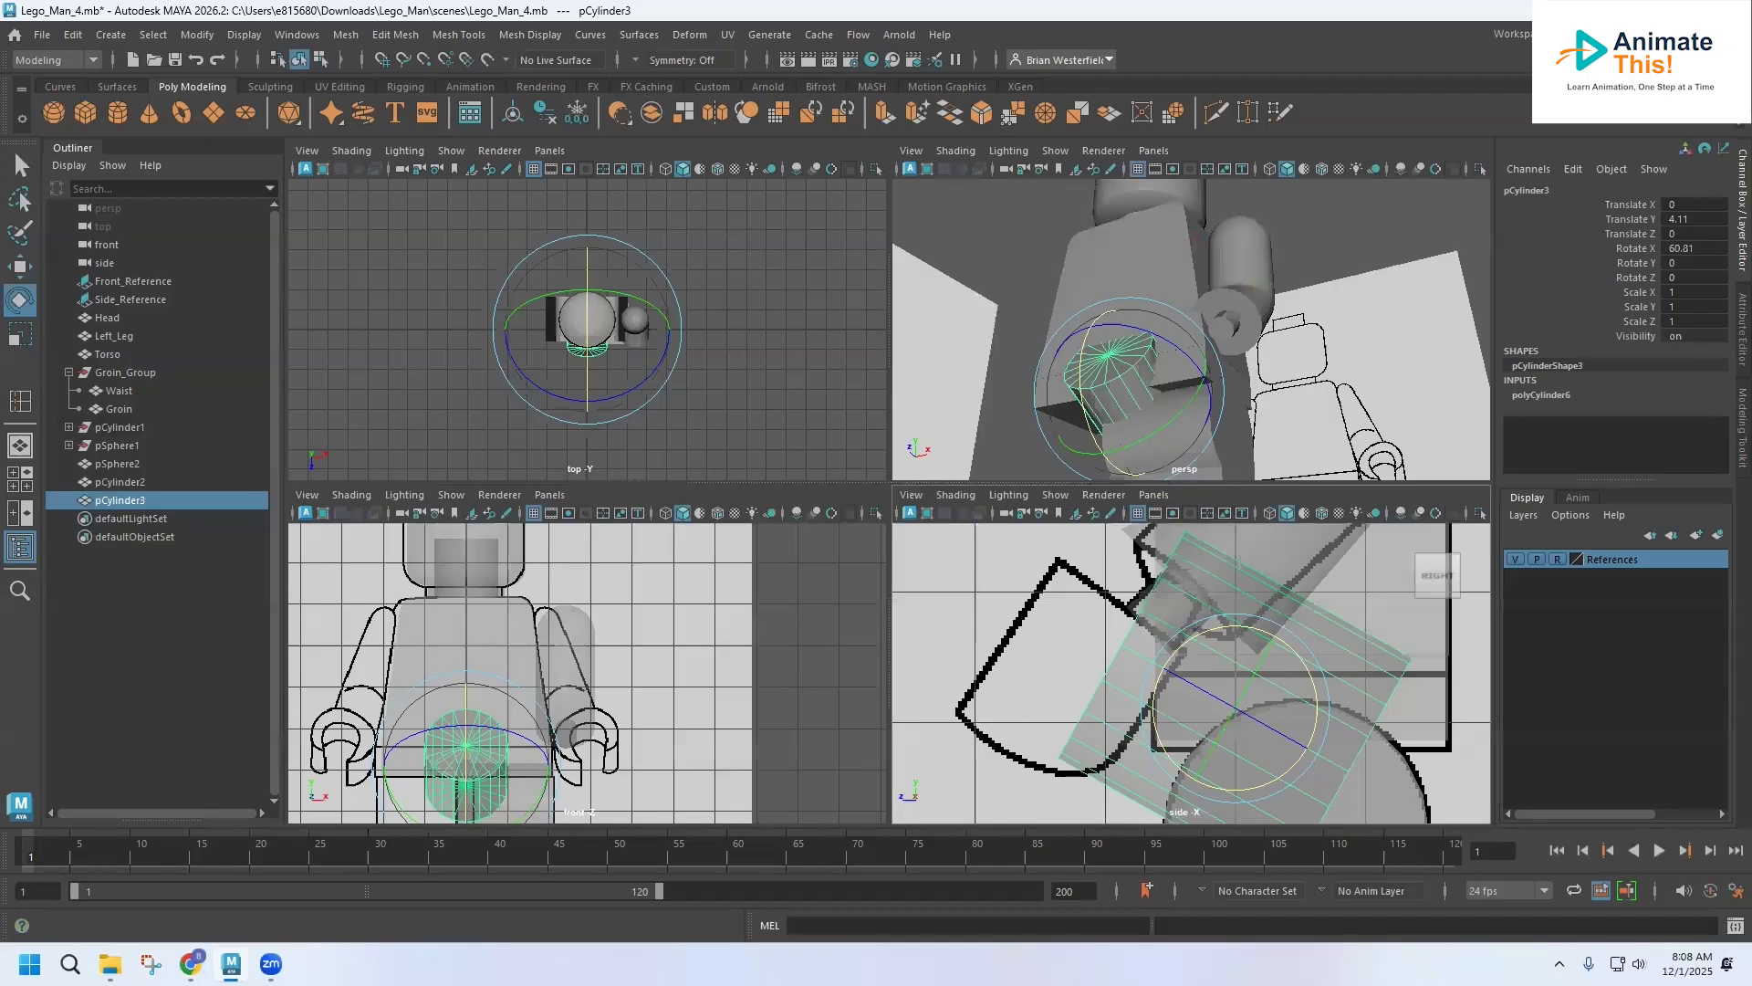
pyautogui.click(18, 342)
pyautogui.moveTo(1229, 709); pyautogui.dragTo(1110, 735)
# Step: Move the hand cylinder over the hand outline in the side reference, at about Y 4.35, Z 1.31
pyautogui.press('w')
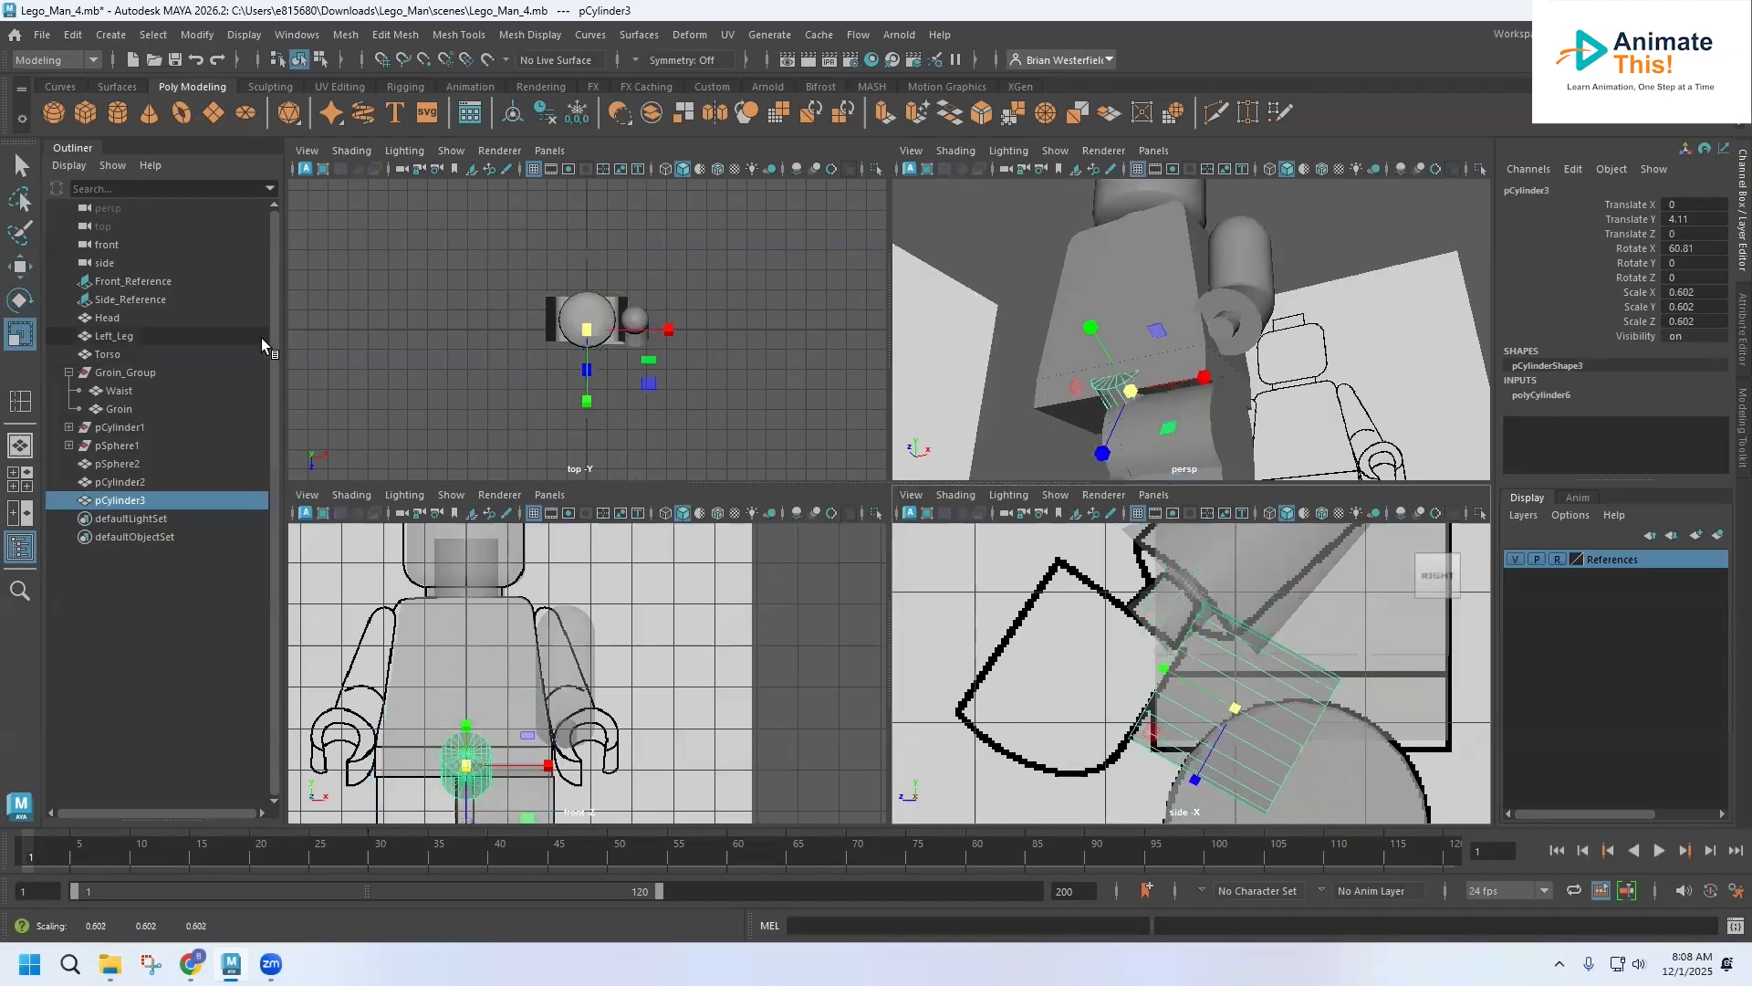
pyautogui.moveTo(1186, 709); pyautogui.dragTo(1064, 680)
pyautogui.moveTo(1059, 620); pyautogui.dragTo(1060, 590)
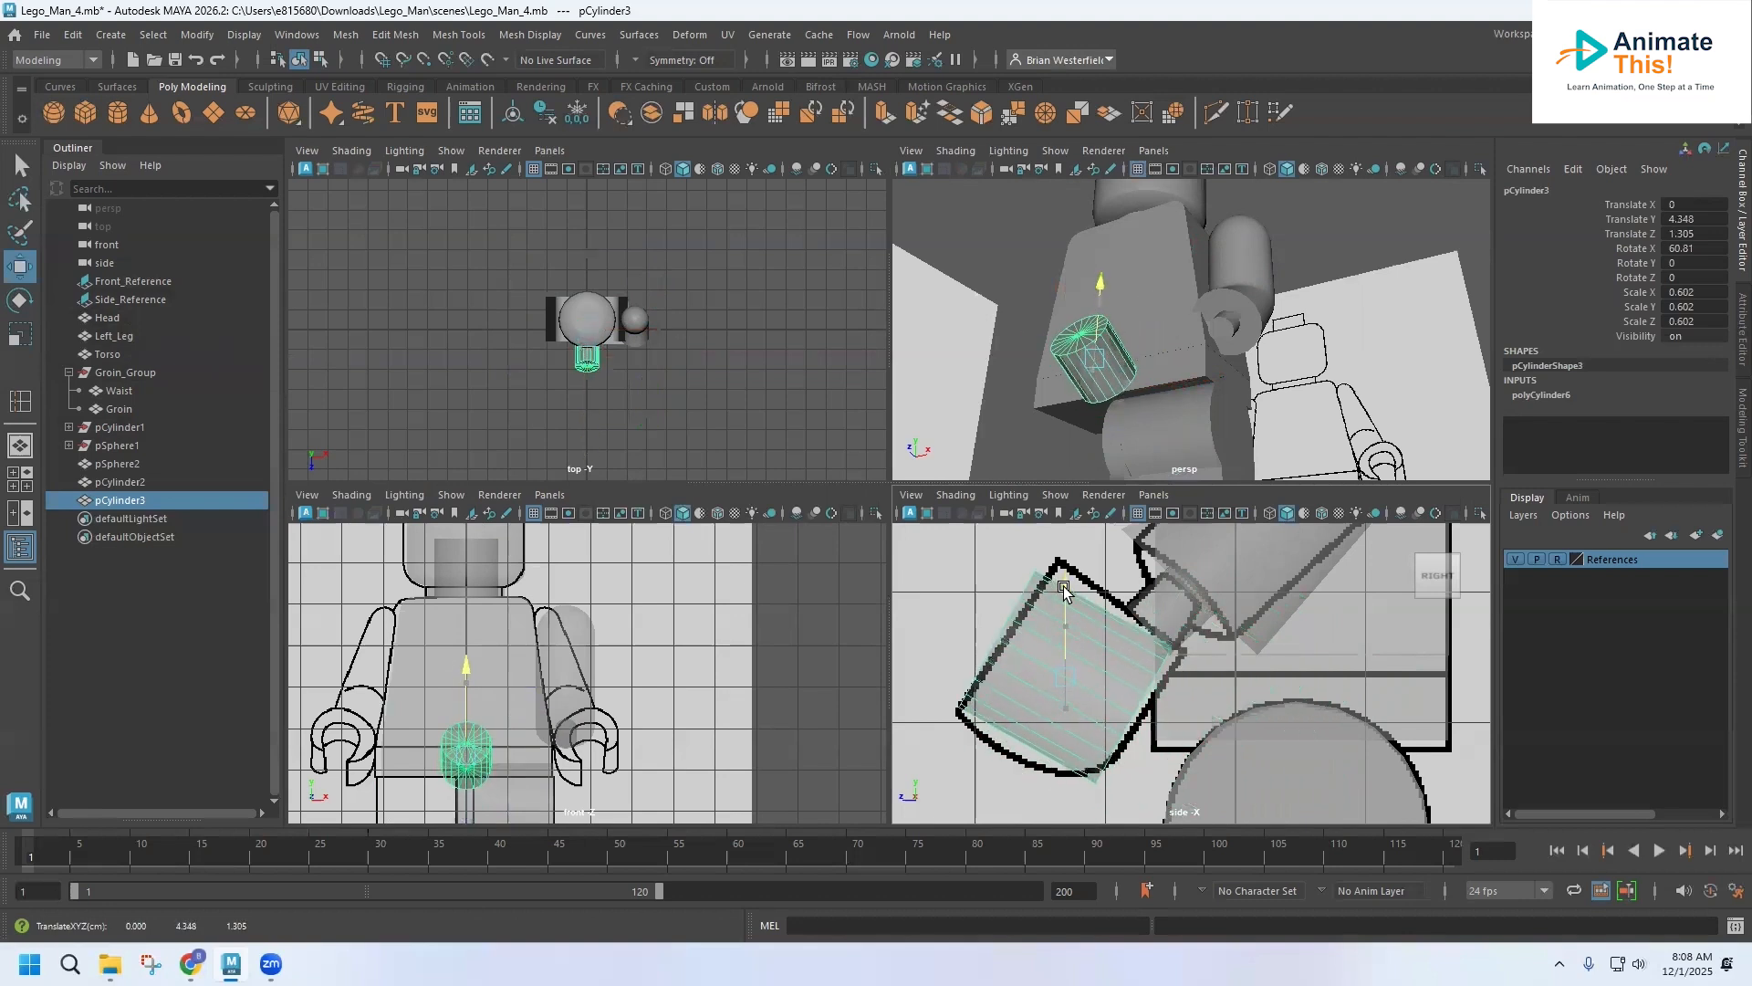
# Step: Refine the hand cylinder's X rotation to about 56.5 degrees and scale it to about 0.64 in X and Y, 0.74 in Z
pyautogui.click(20, 300)
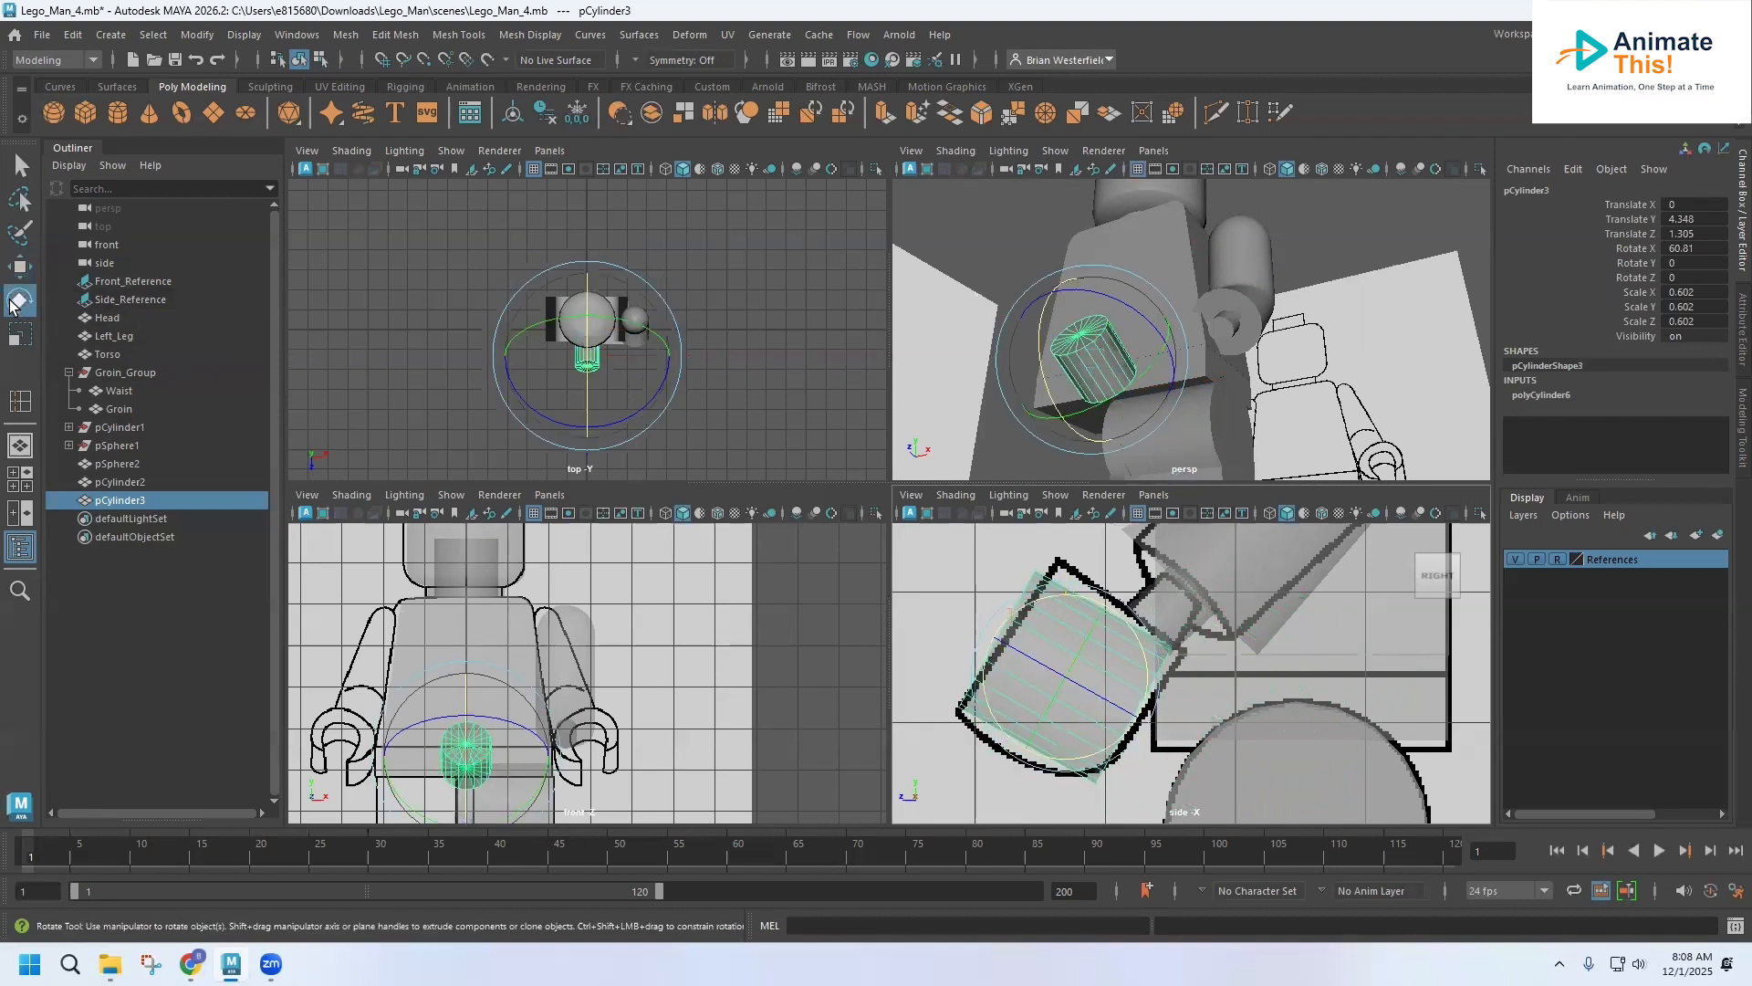
pyautogui.moveTo(1099, 602); pyautogui.dragTo(1114, 601)
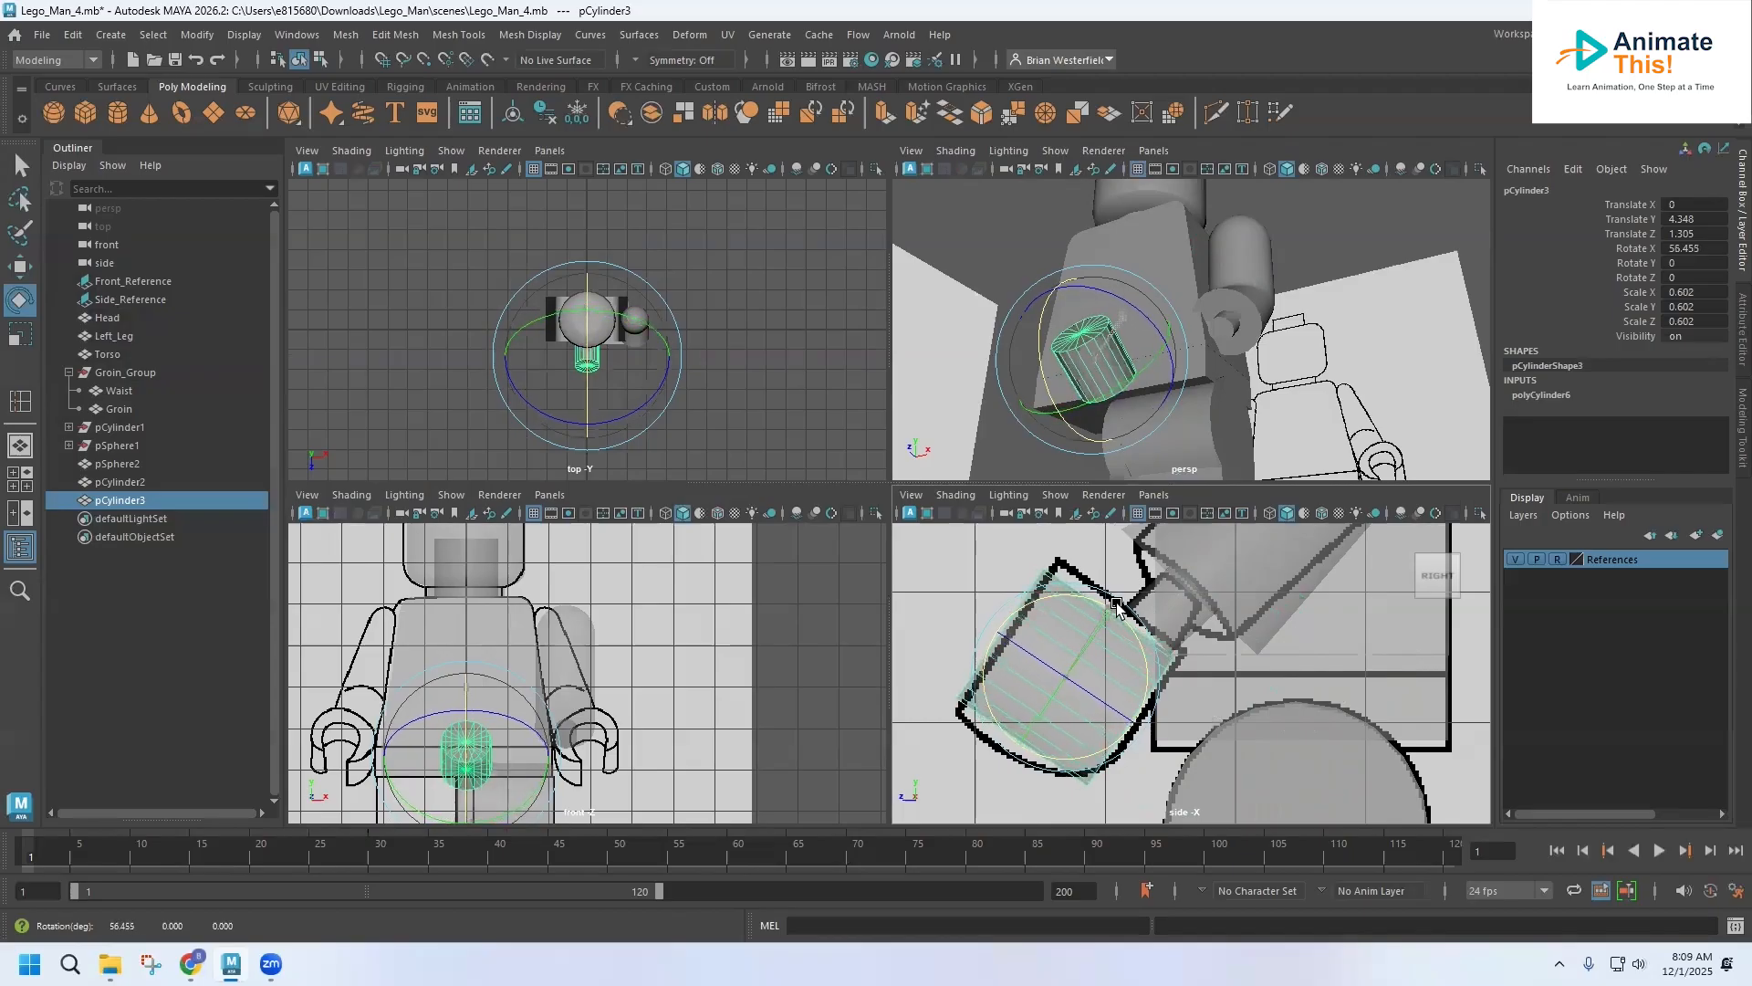
pyautogui.click(20, 334)
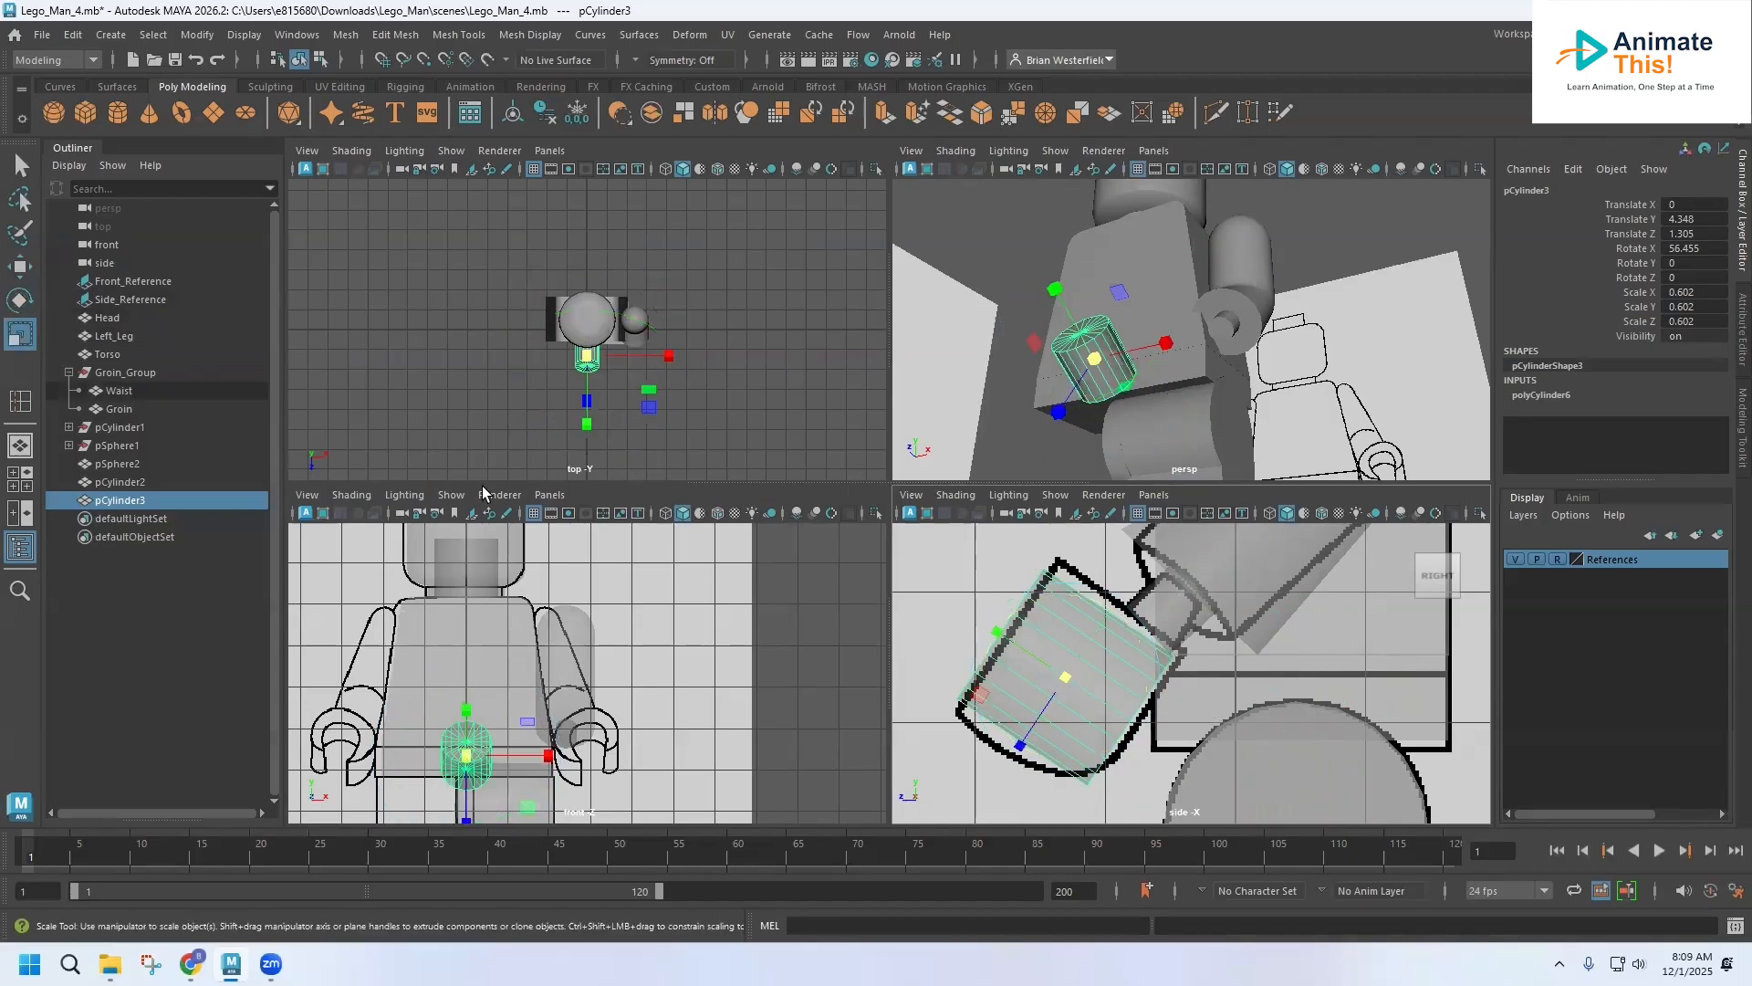
pyautogui.moveTo(1057, 677); pyautogui.dragTo(1005, 761)
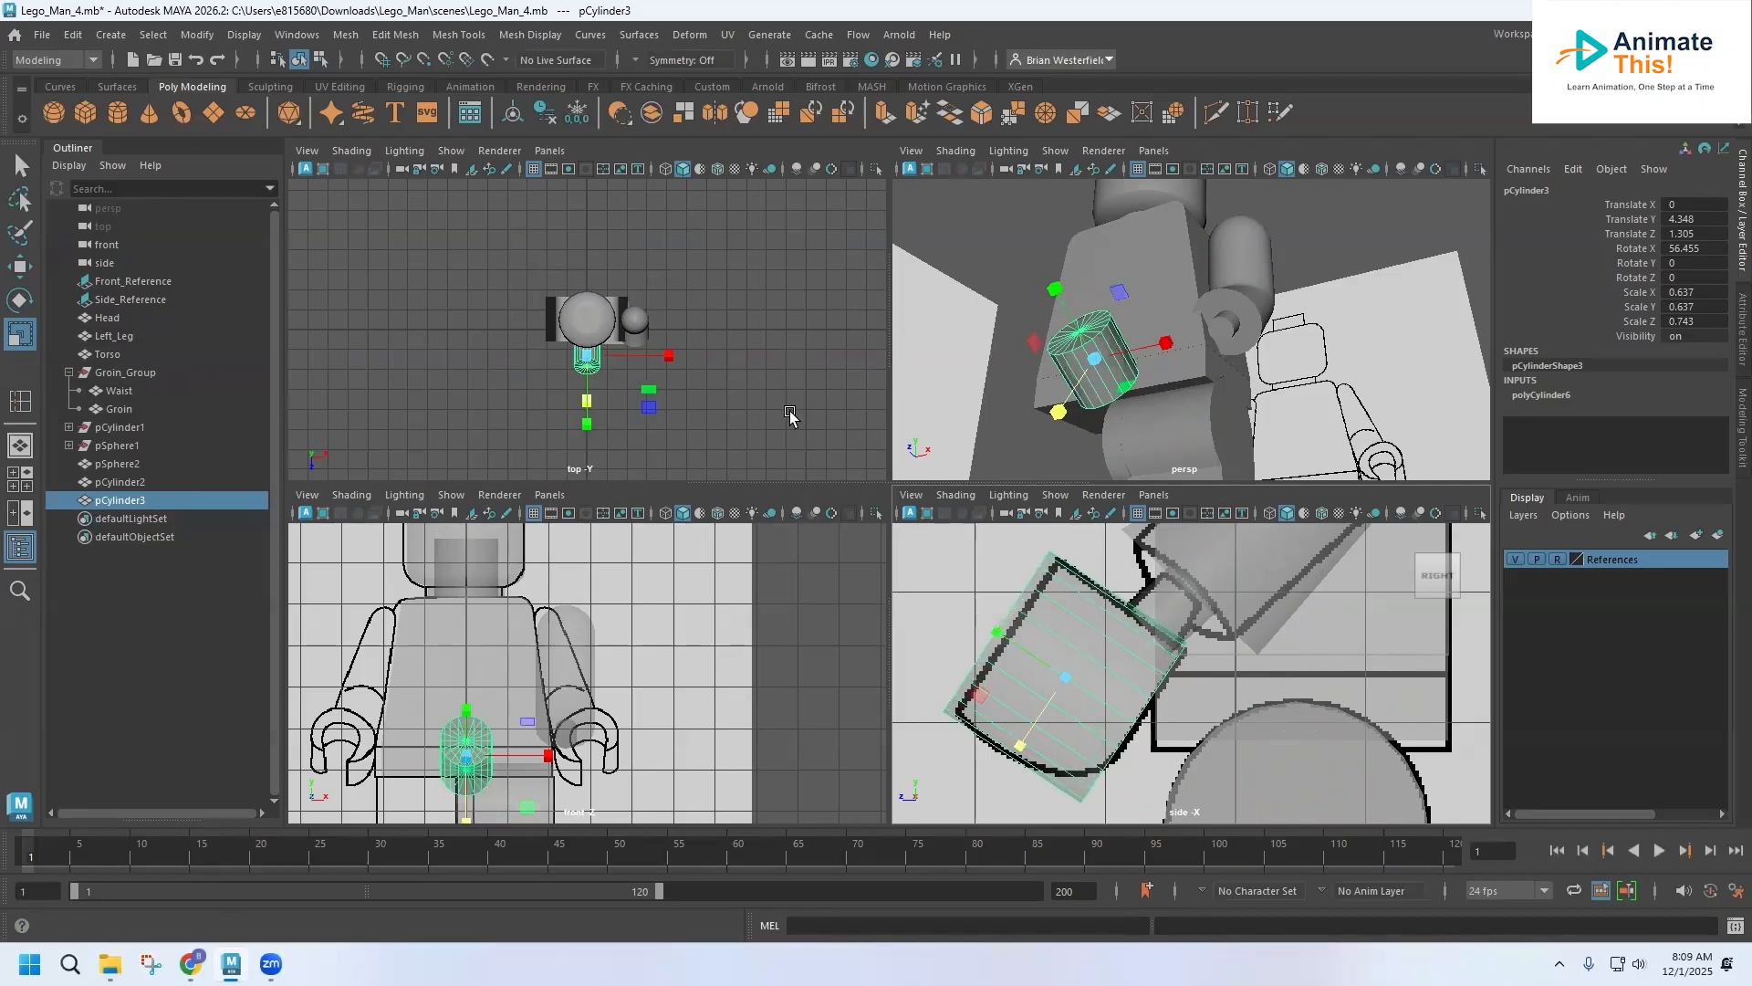
# Step: Move the hand cylinder onto the front reference hand at about X 2.93, Y 4.49, and enlarge it to about 0.71, 0.71, 0.83
pyautogui.click(20, 266)
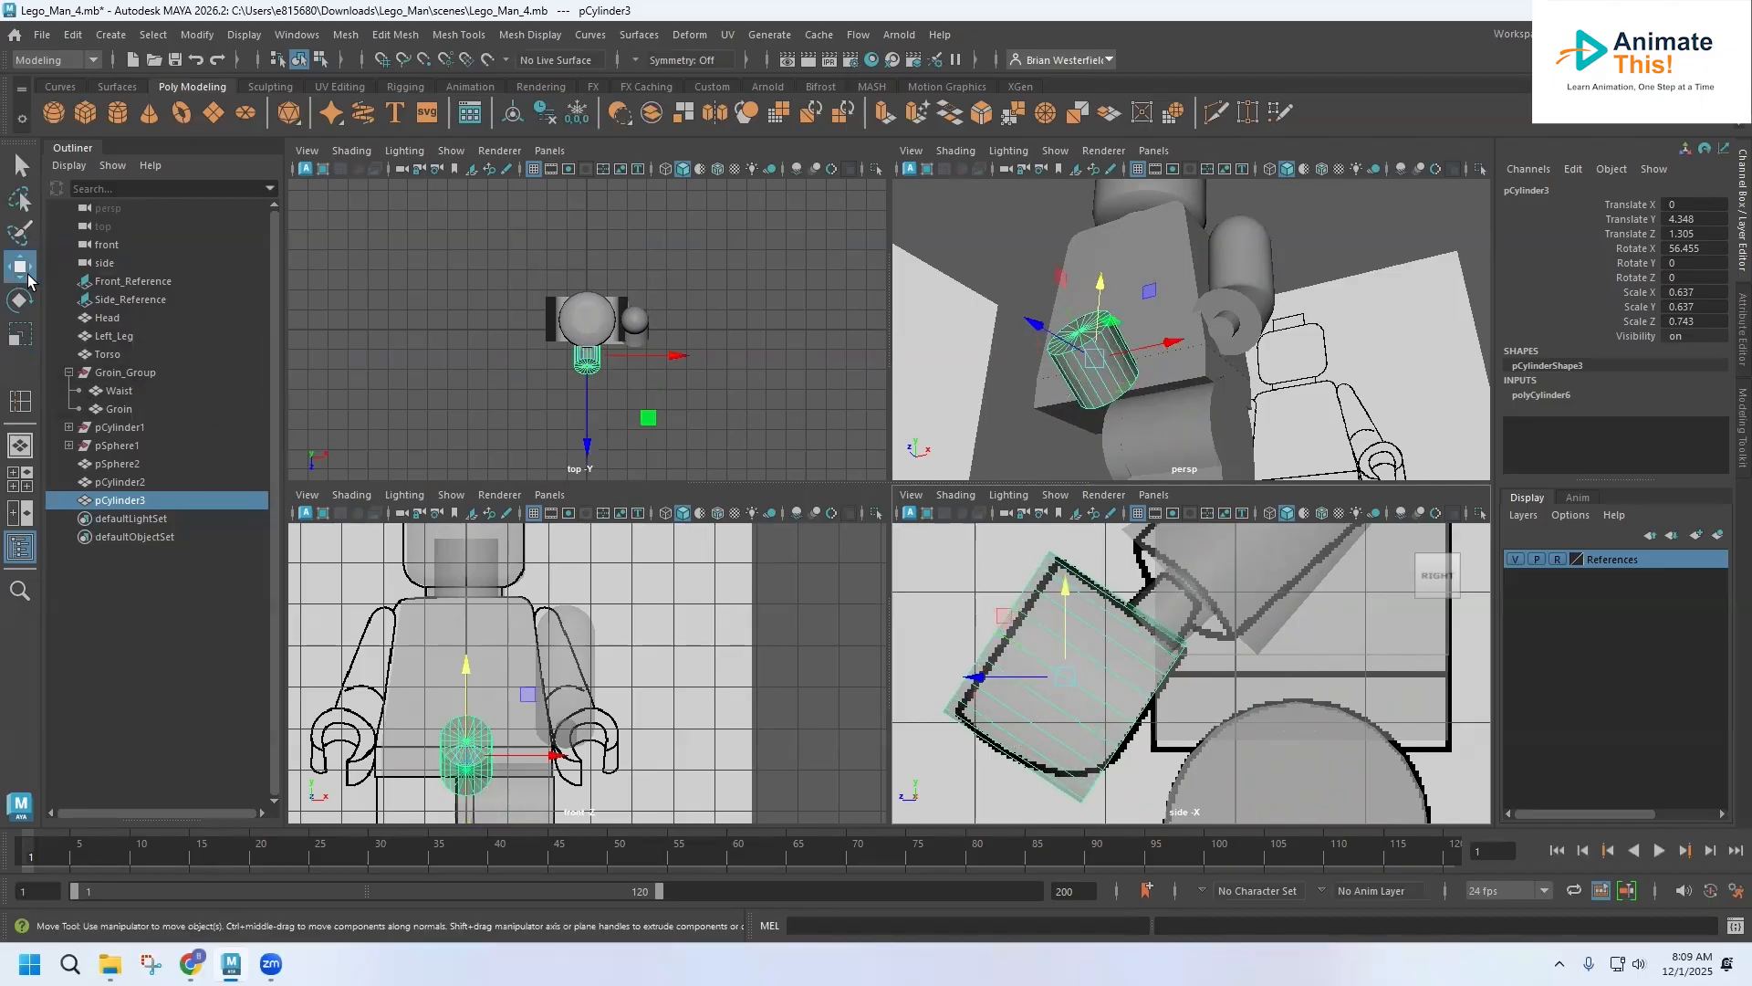
pyautogui.moveTo(542, 760); pyautogui.dragTo(664, 758)
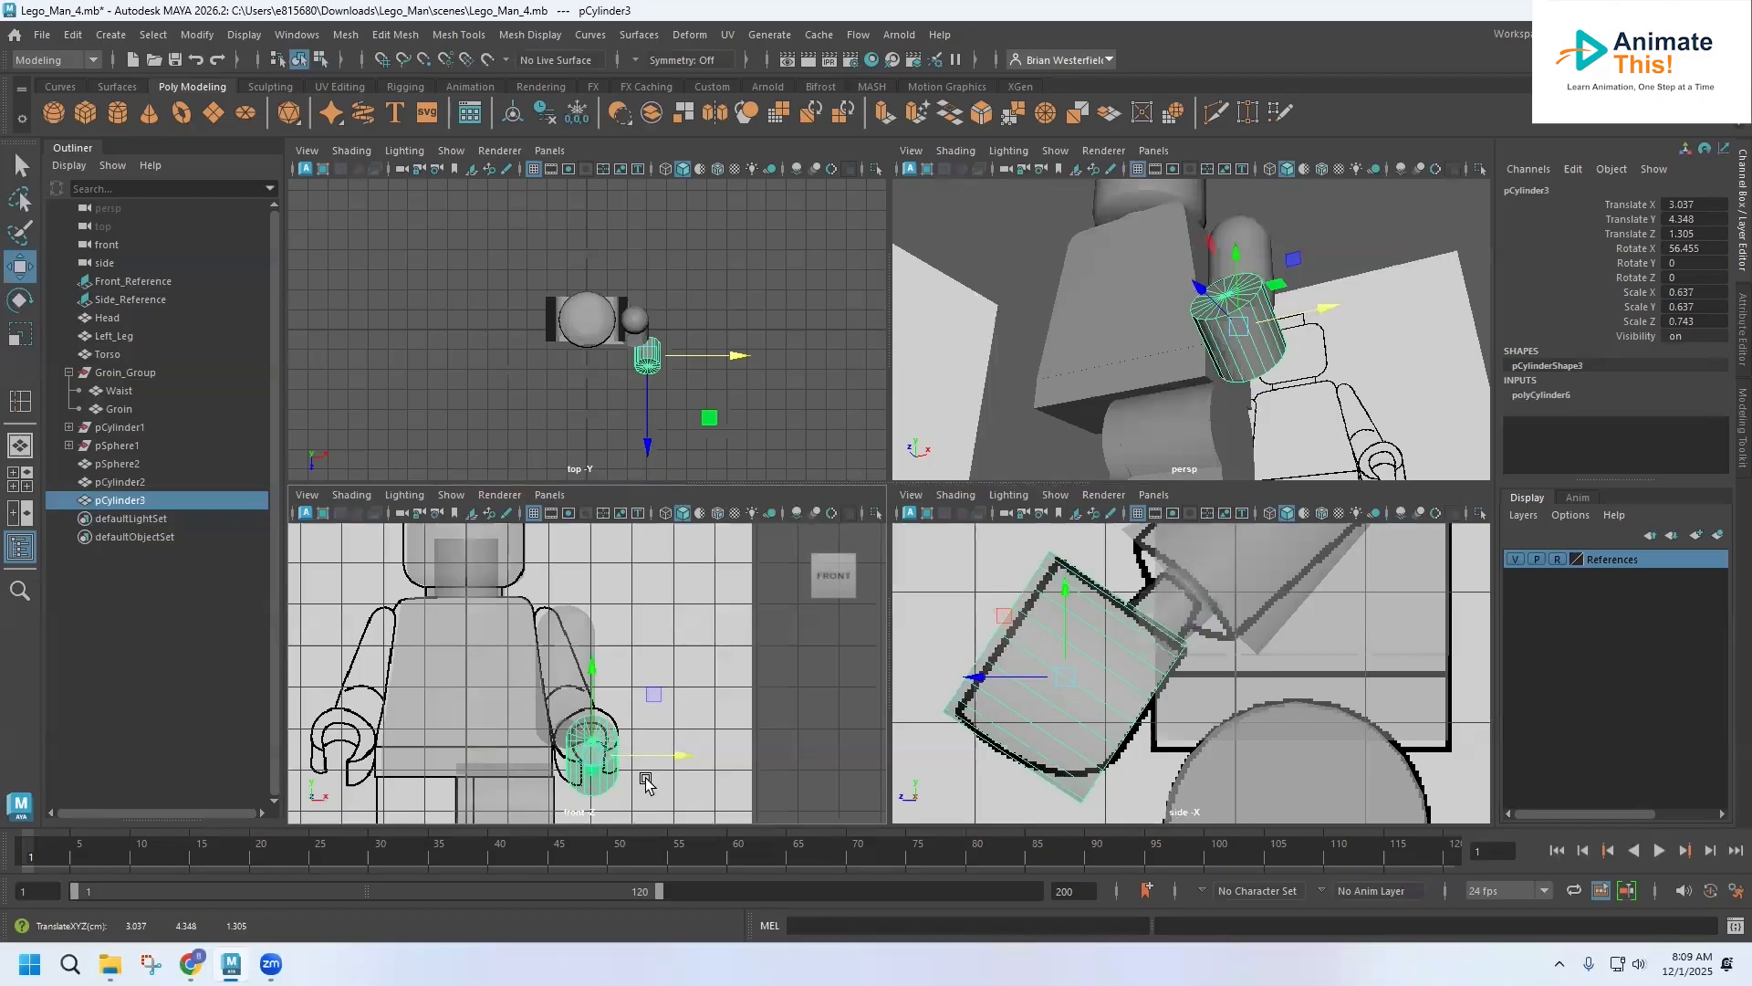
pyautogui.press('space')
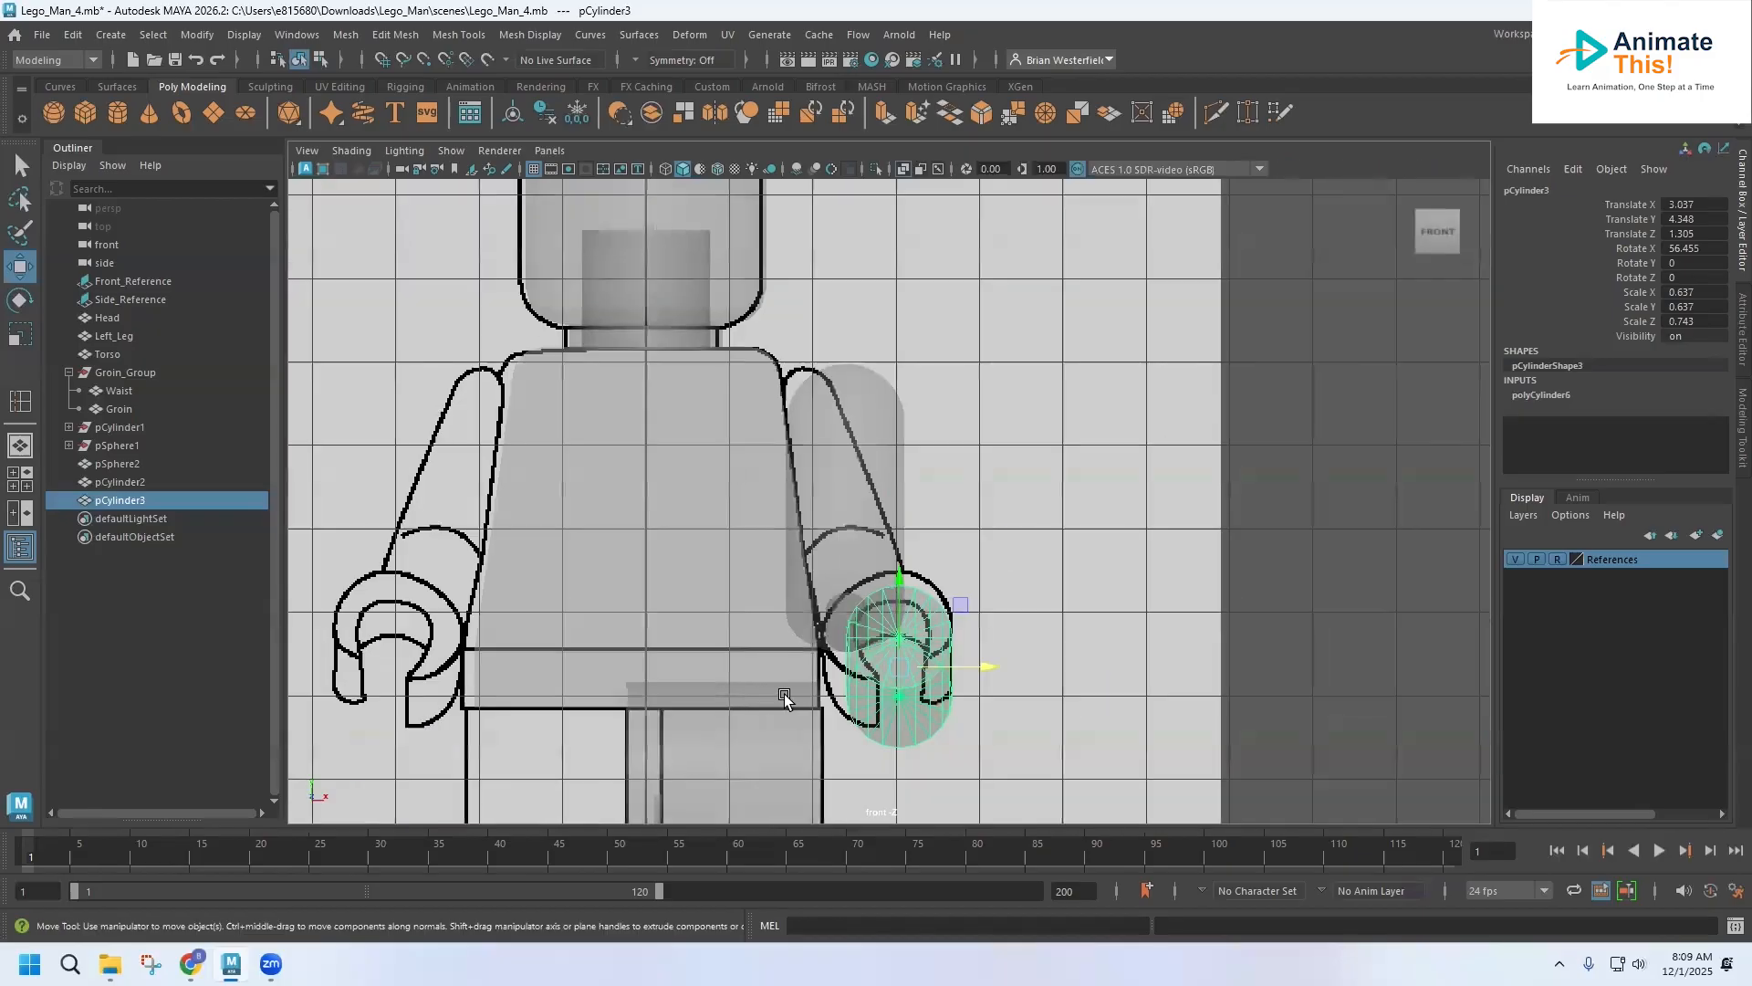
pyautogui.scroll(2, 790, 699)
pyautogui.moveTo(907, 638); pyautogui.dragTo(901, 614)
pyautogui.moveTo(997, 704); pyautogui.dragTo(986, 708)
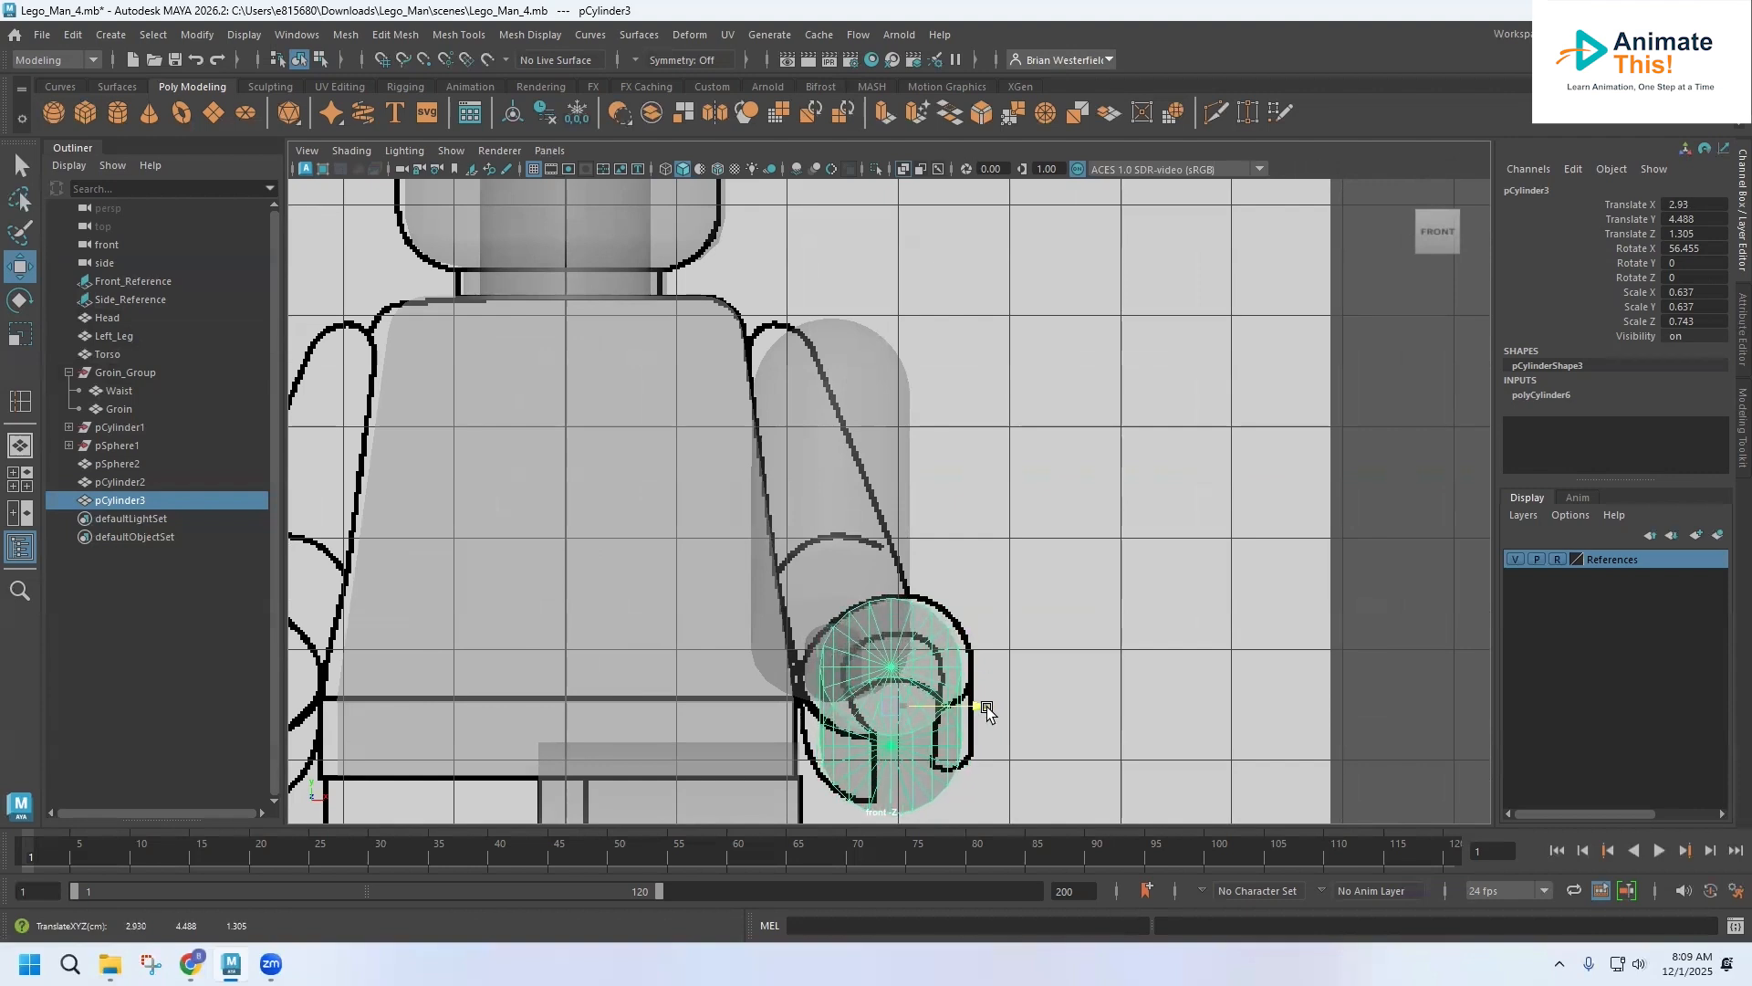
pyautogui.click(20, 336)
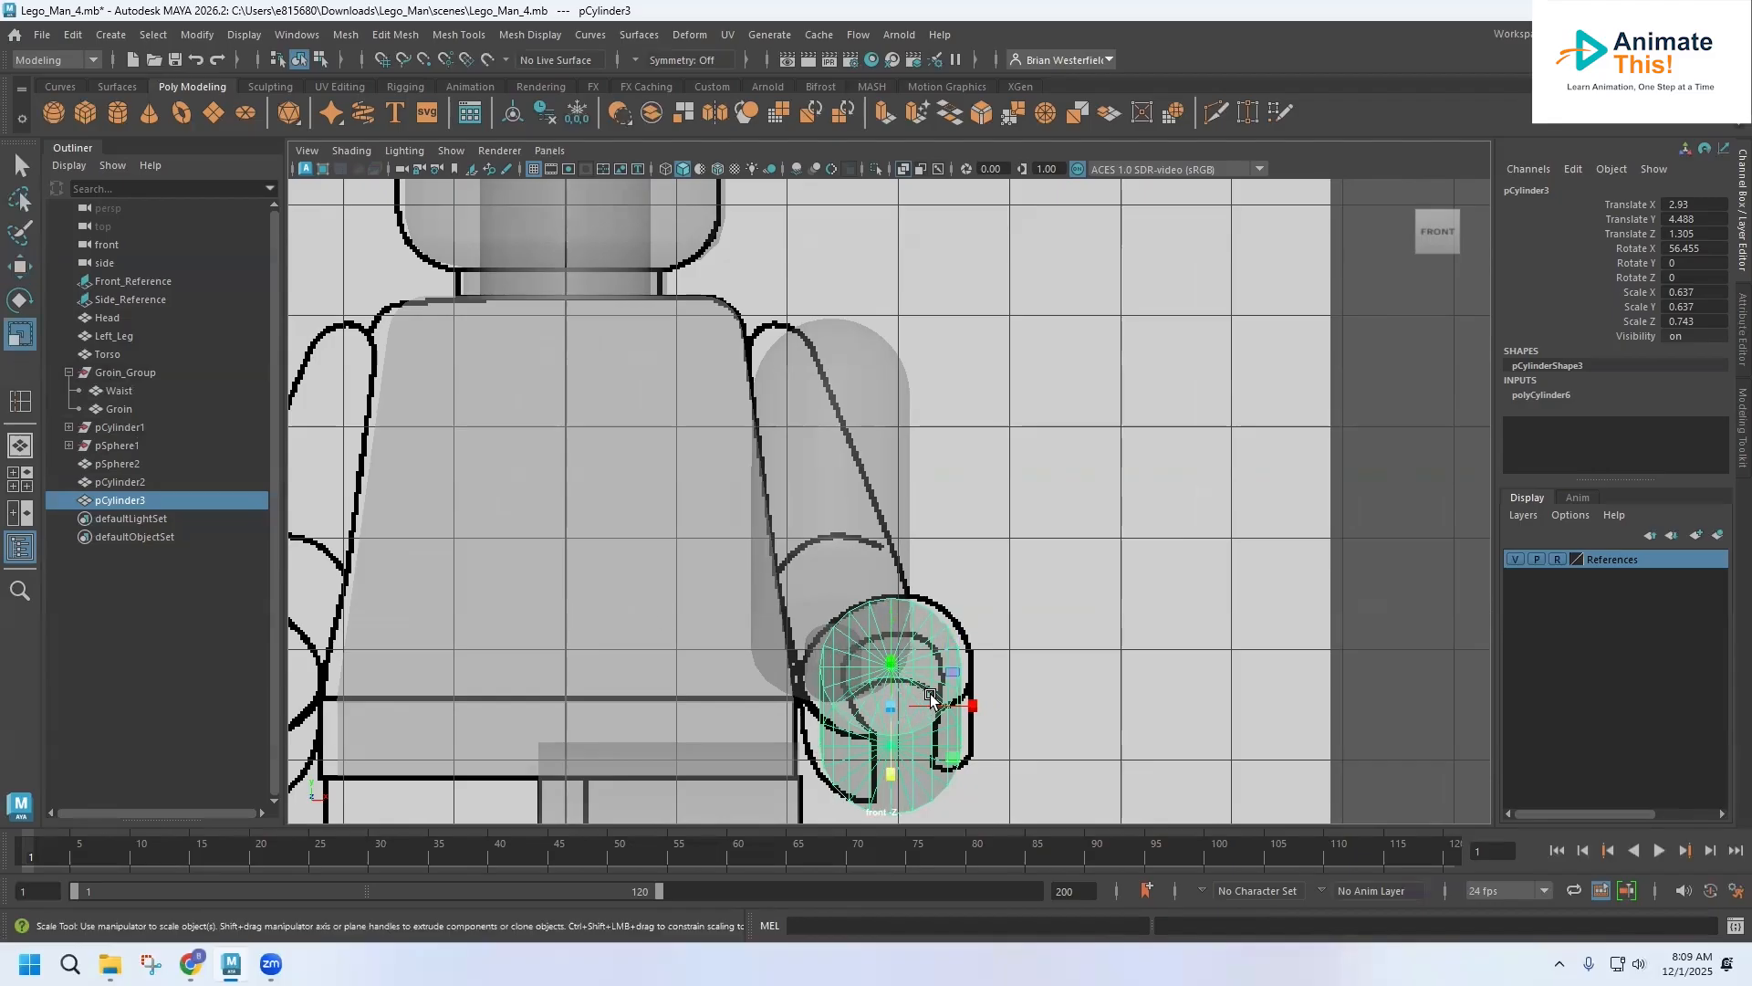
pyautogui.moveTo(895, 705); pyautogui.dragTo(911, 704)
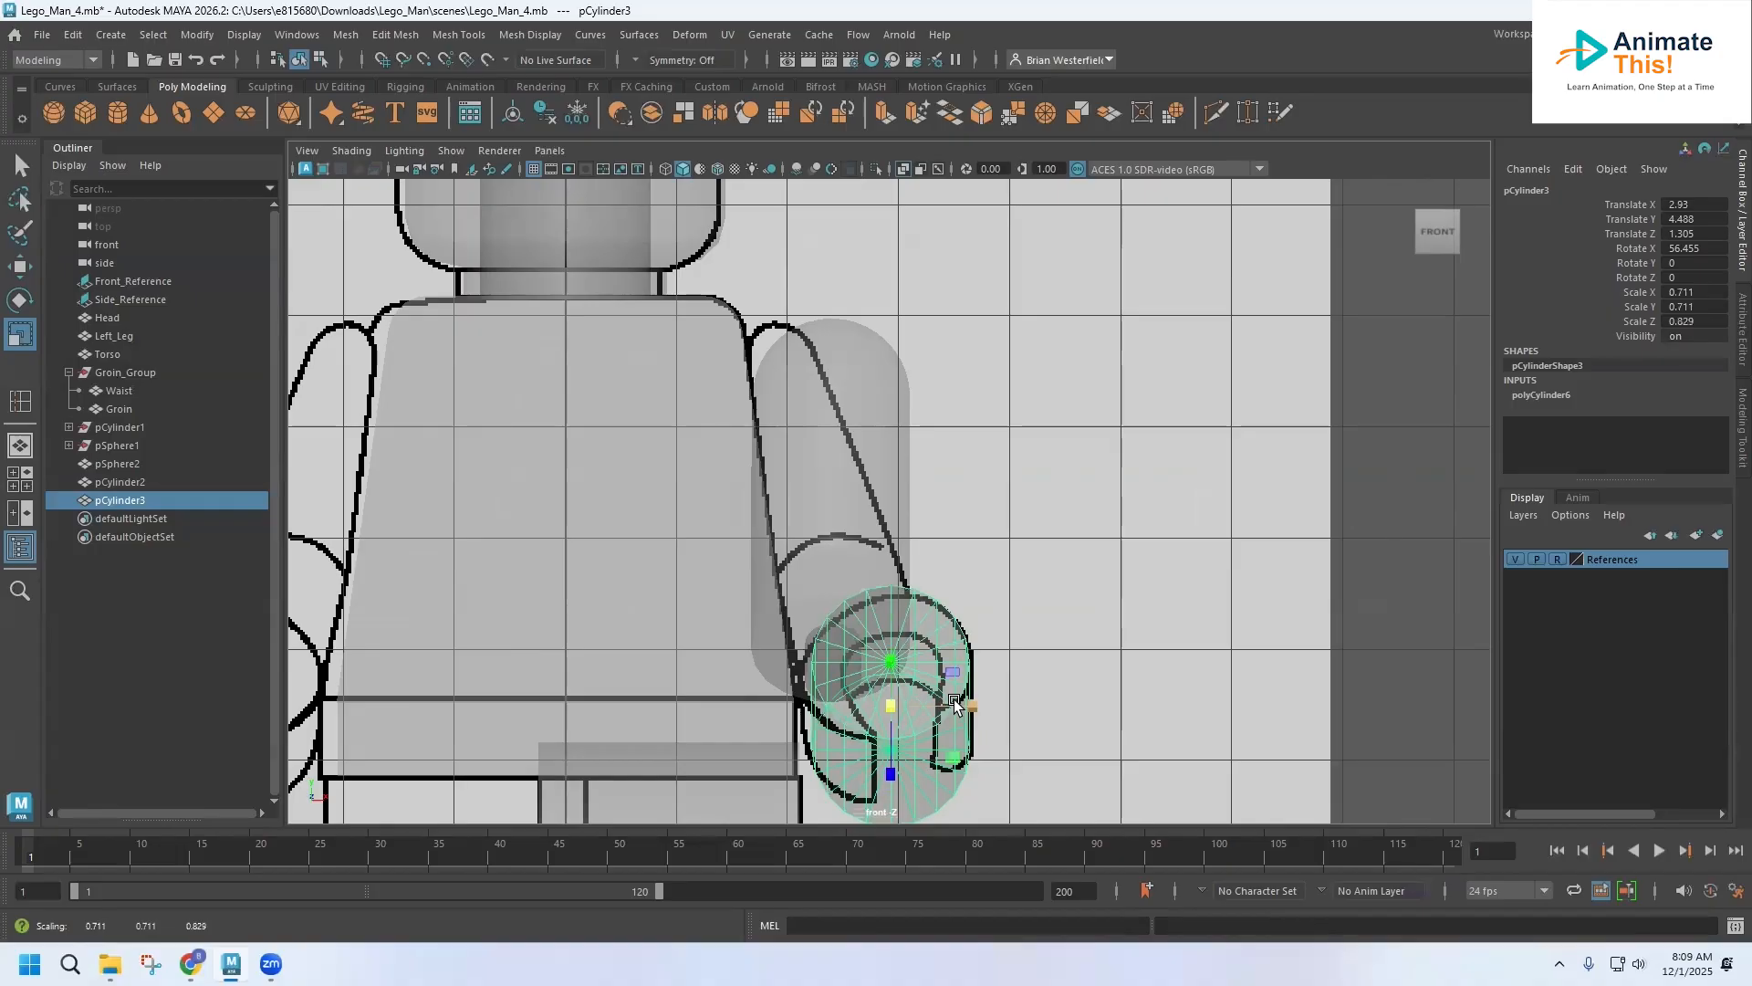
# Step: Shorten the hand cylinder to about 0.64 in Y scale and move it to about Y 4.41, Z 1.21 to follow the side reference
pyautogui.press('space')
pyautogui.press('space')
pyautogui.keyDown('alt'); pyautogui.moveTo(1248, 385); pyautogui.dragTo(784, 511); pyautogui.keyUp('alt')
pyautogui.press('space')
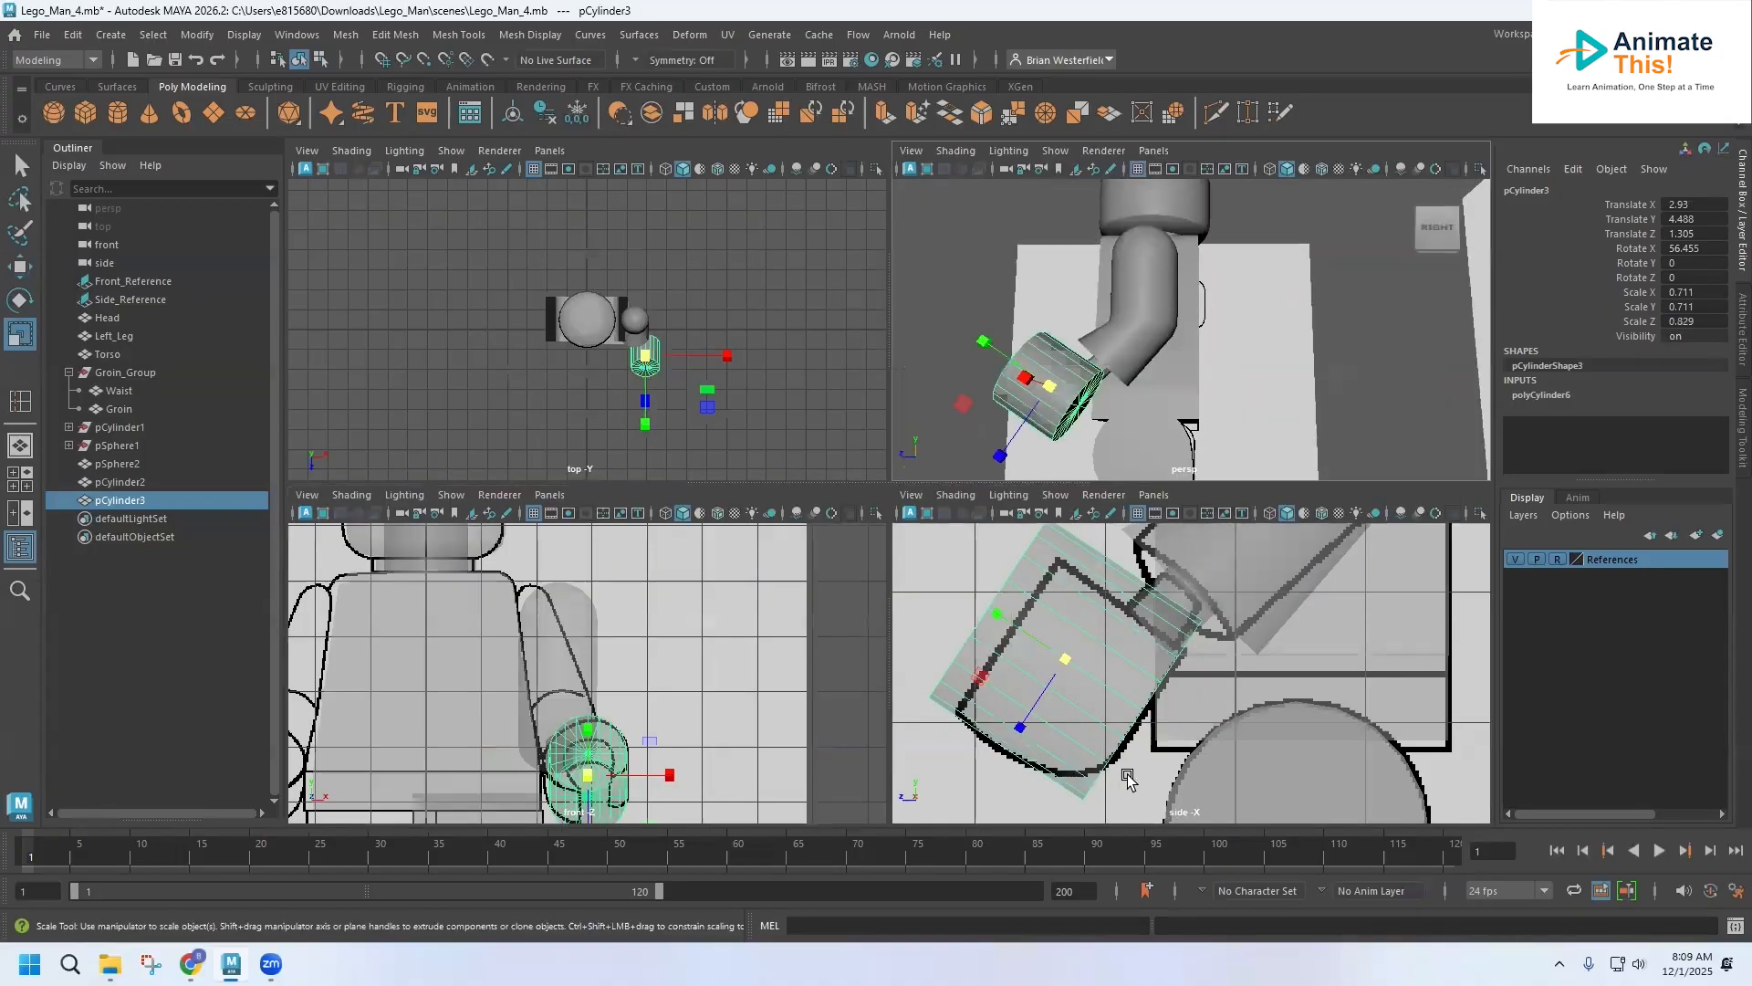
pyautogui.press('space')
pyautogui.moveTo(572, 426); pyautogui.dragTo(579, 477, button='middle')
pyautogui.press('e')
pyautogui.press('w')
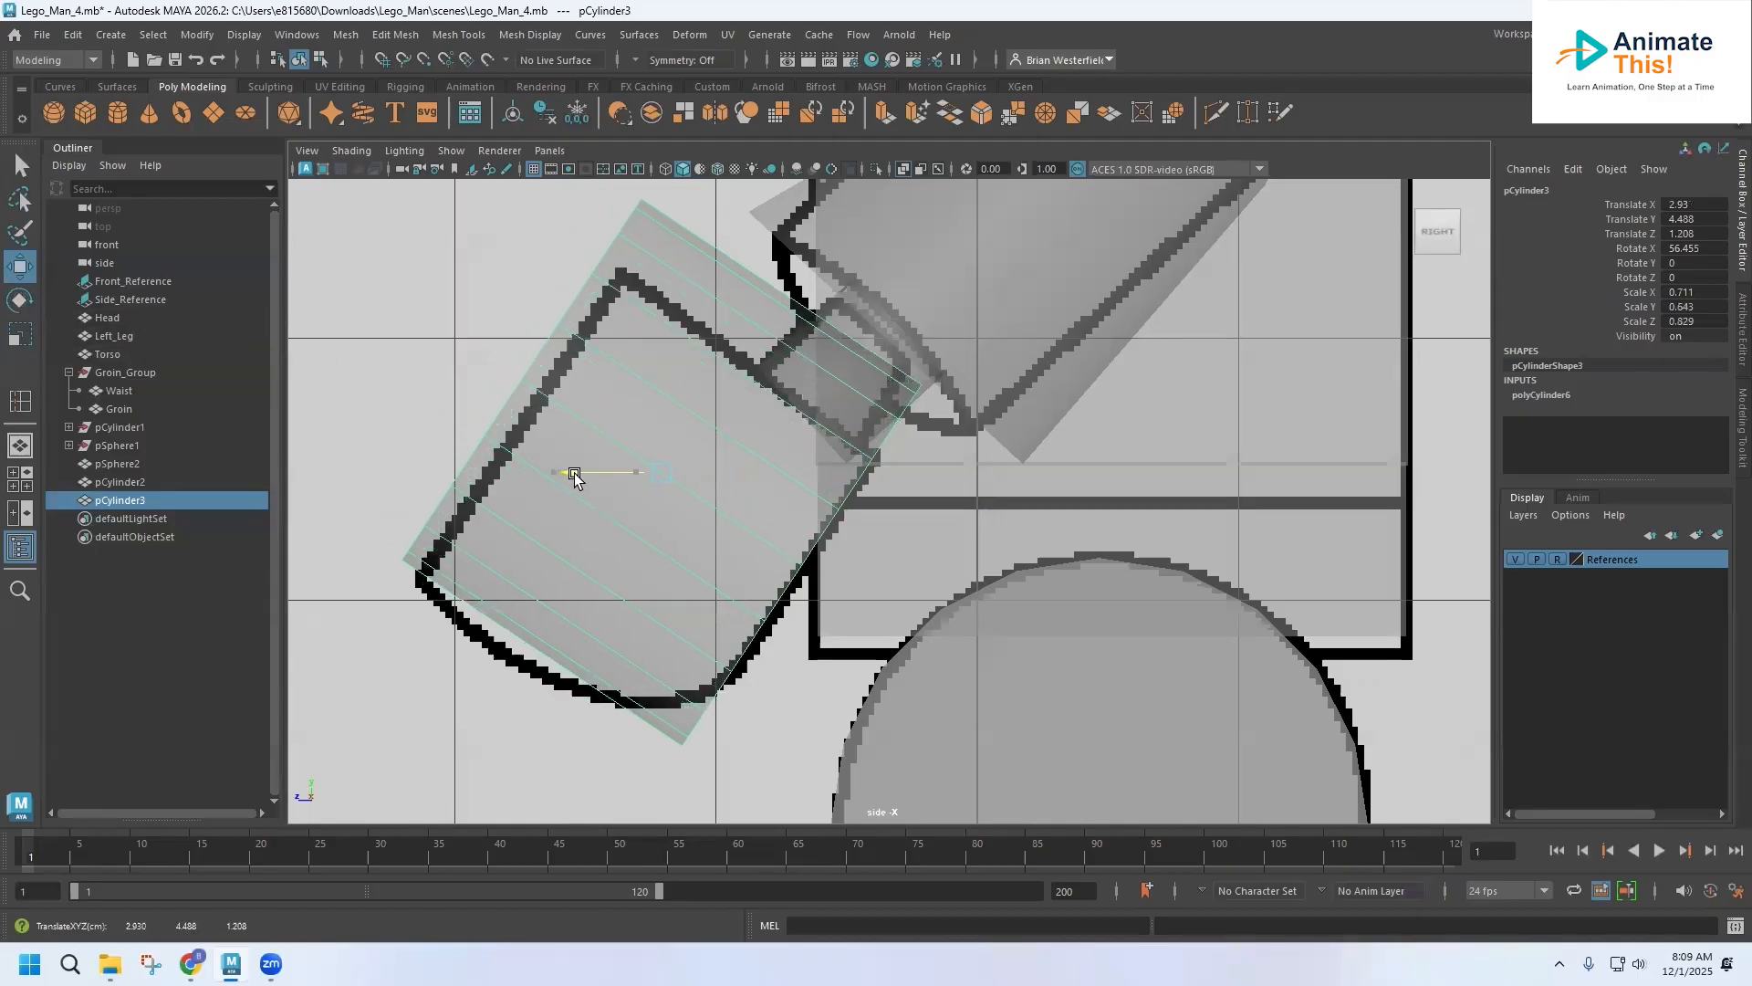
pyautogui.moveTo(660, 393); pyautogui.dragTo(676, 421)
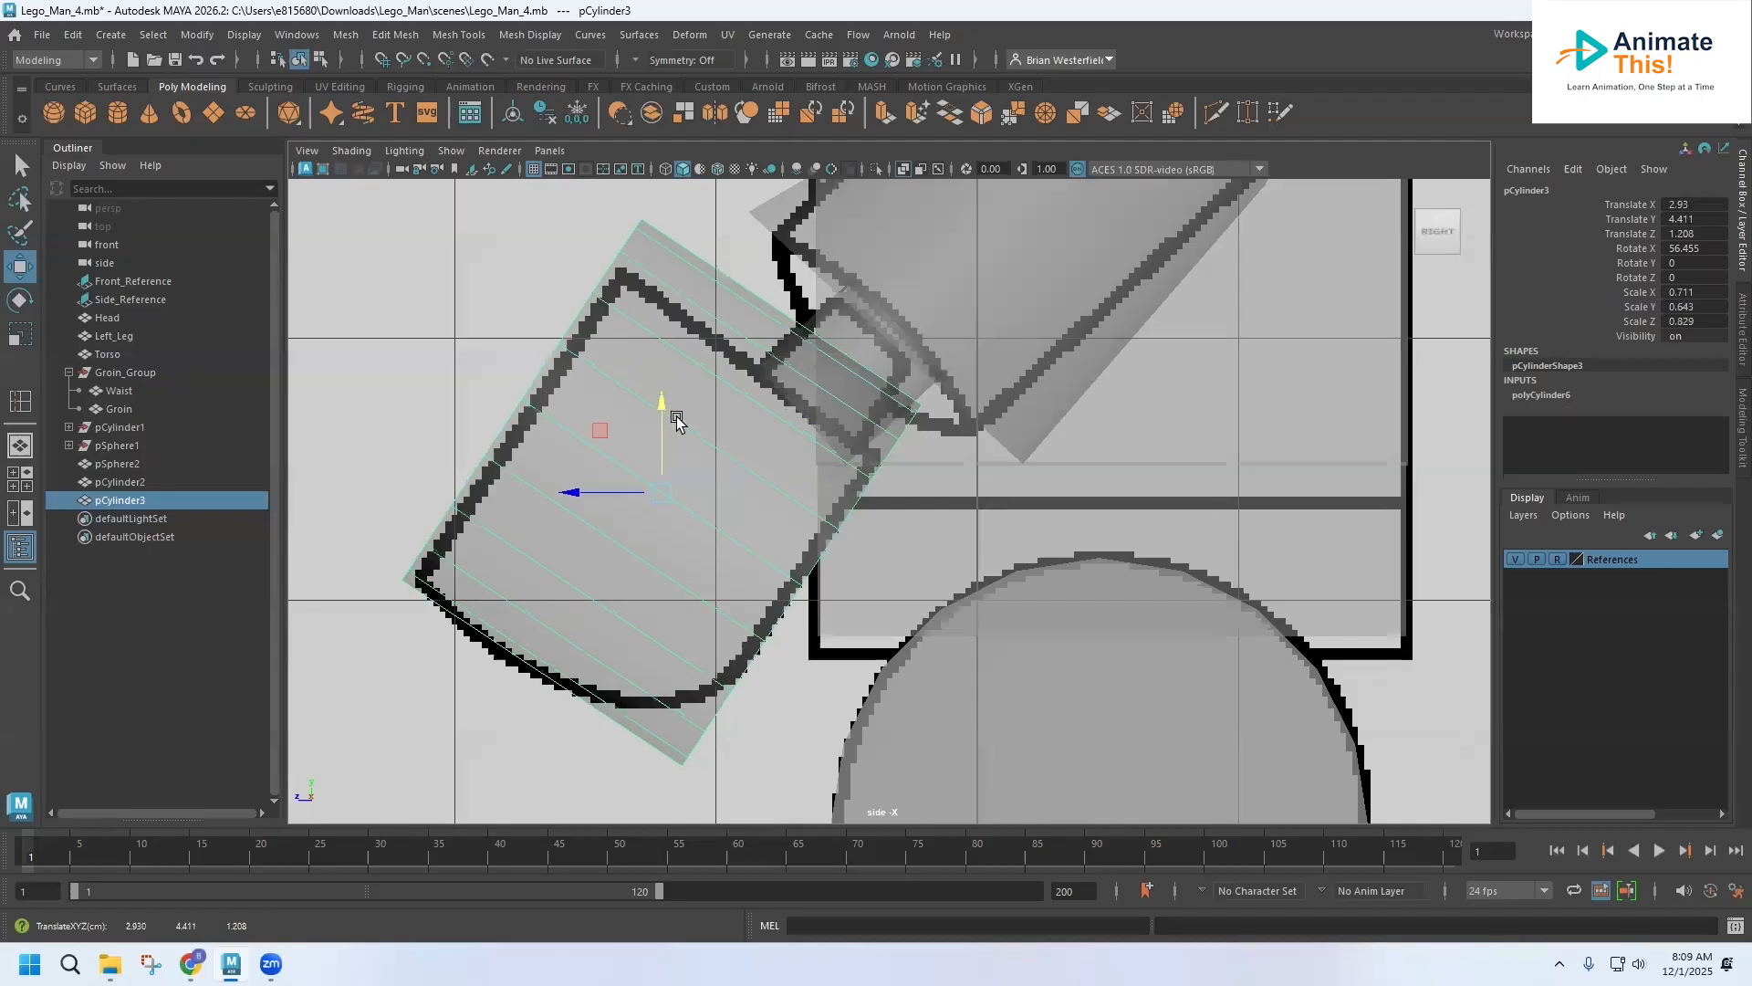
pyautogui.press('space')
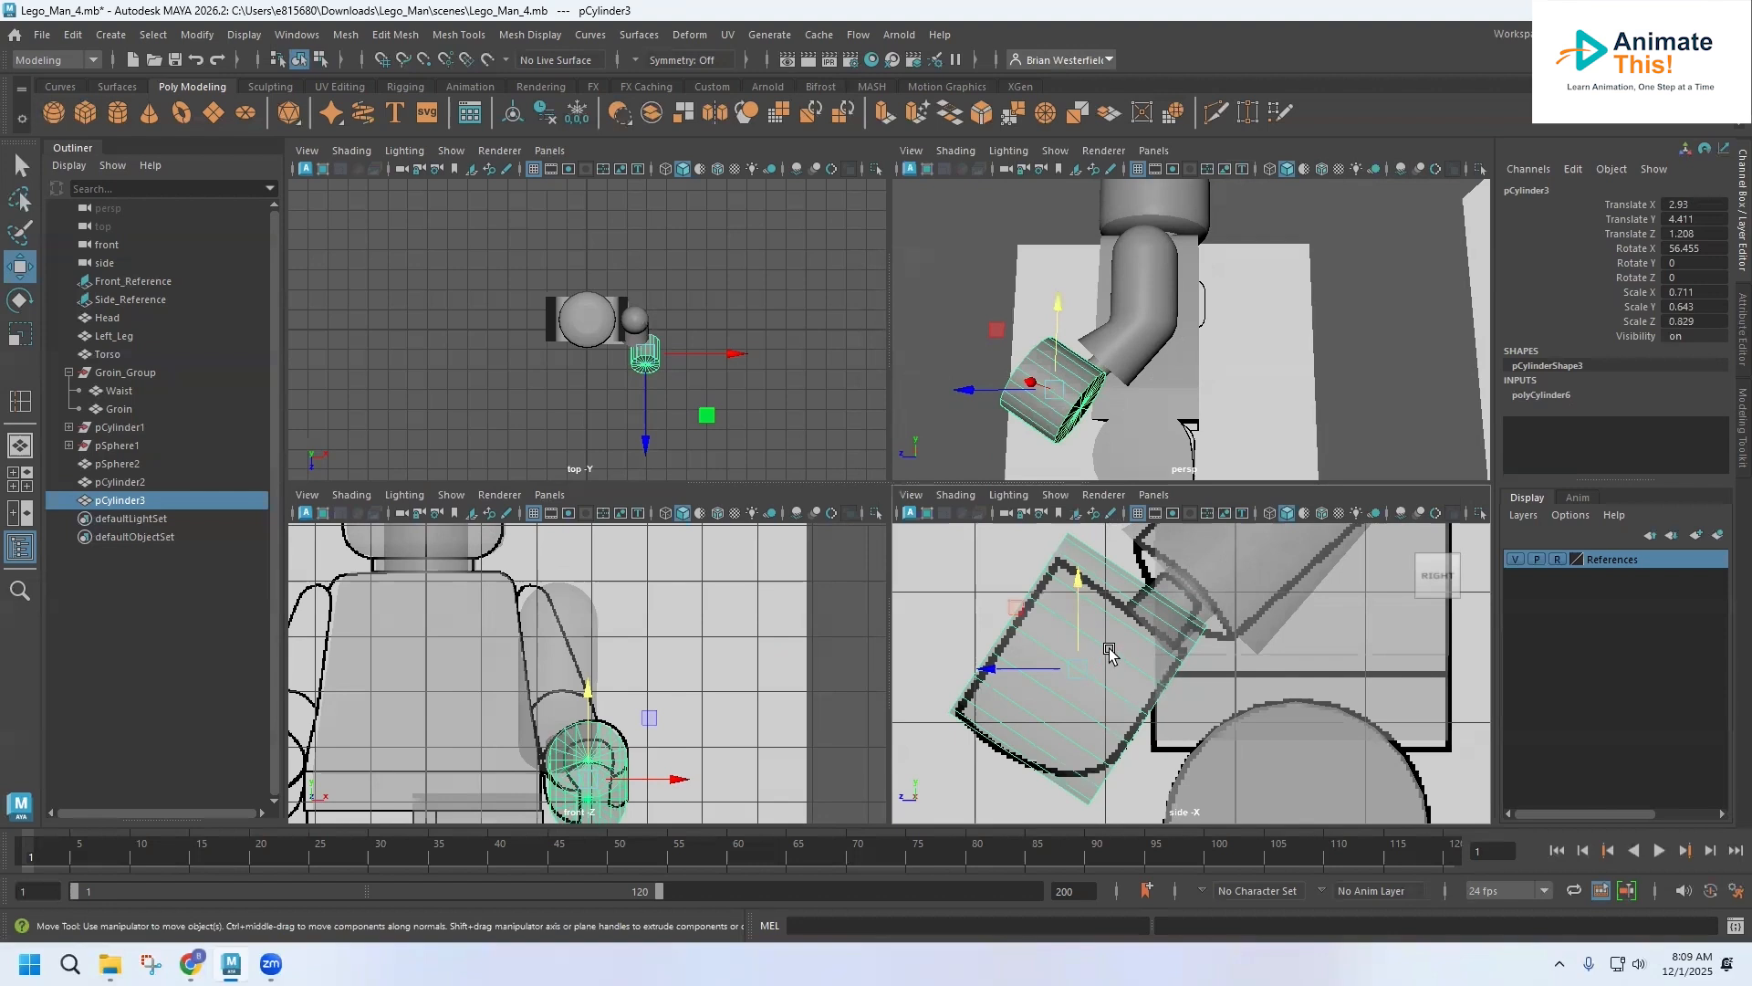
# Step: Reduce the hand cylinder's Z scale to about 0.76 and reposition it at about Y 4.34, Z 1.27
pyautogui.click(20, 334)
pyautogui.moveTo(1041, 751); pyautogui.dragTo(1036, 731)
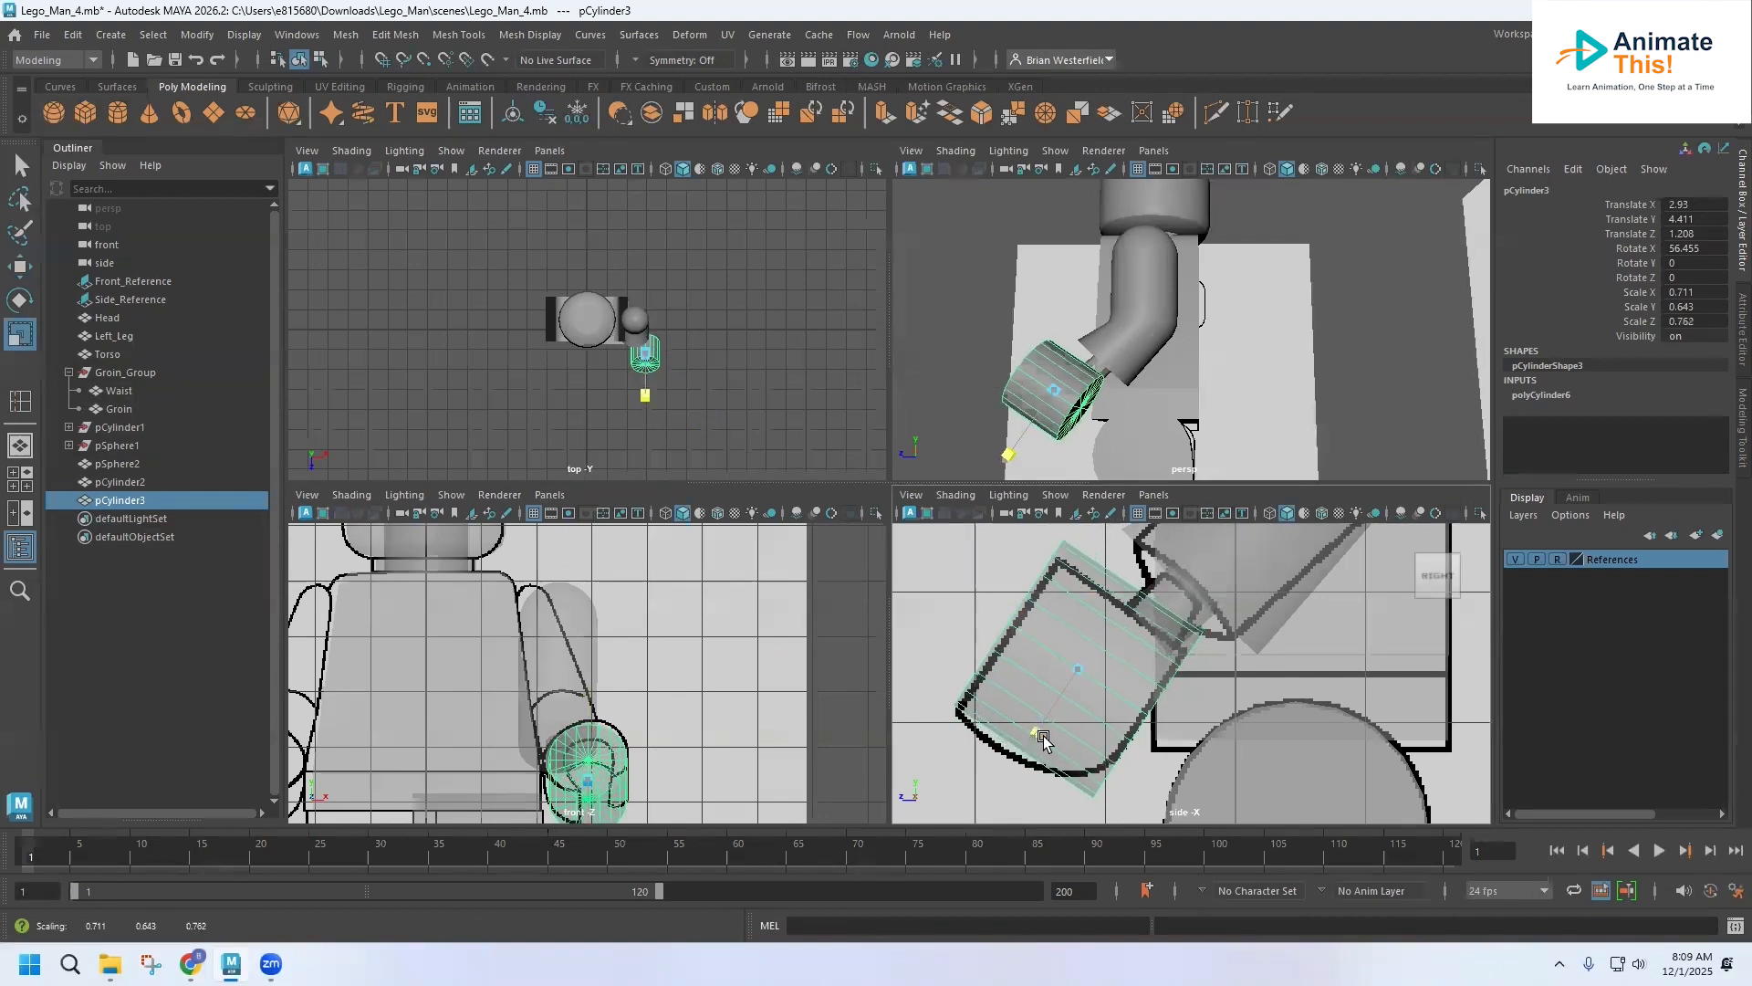
pyautogui.click(20, 266)
pyautogui.moveTo(1001, 670); pyautogui.dragTo(991, 673)
pyautogui.moveTo(1064, 568); pyautogui.dragTo(1082, 598)
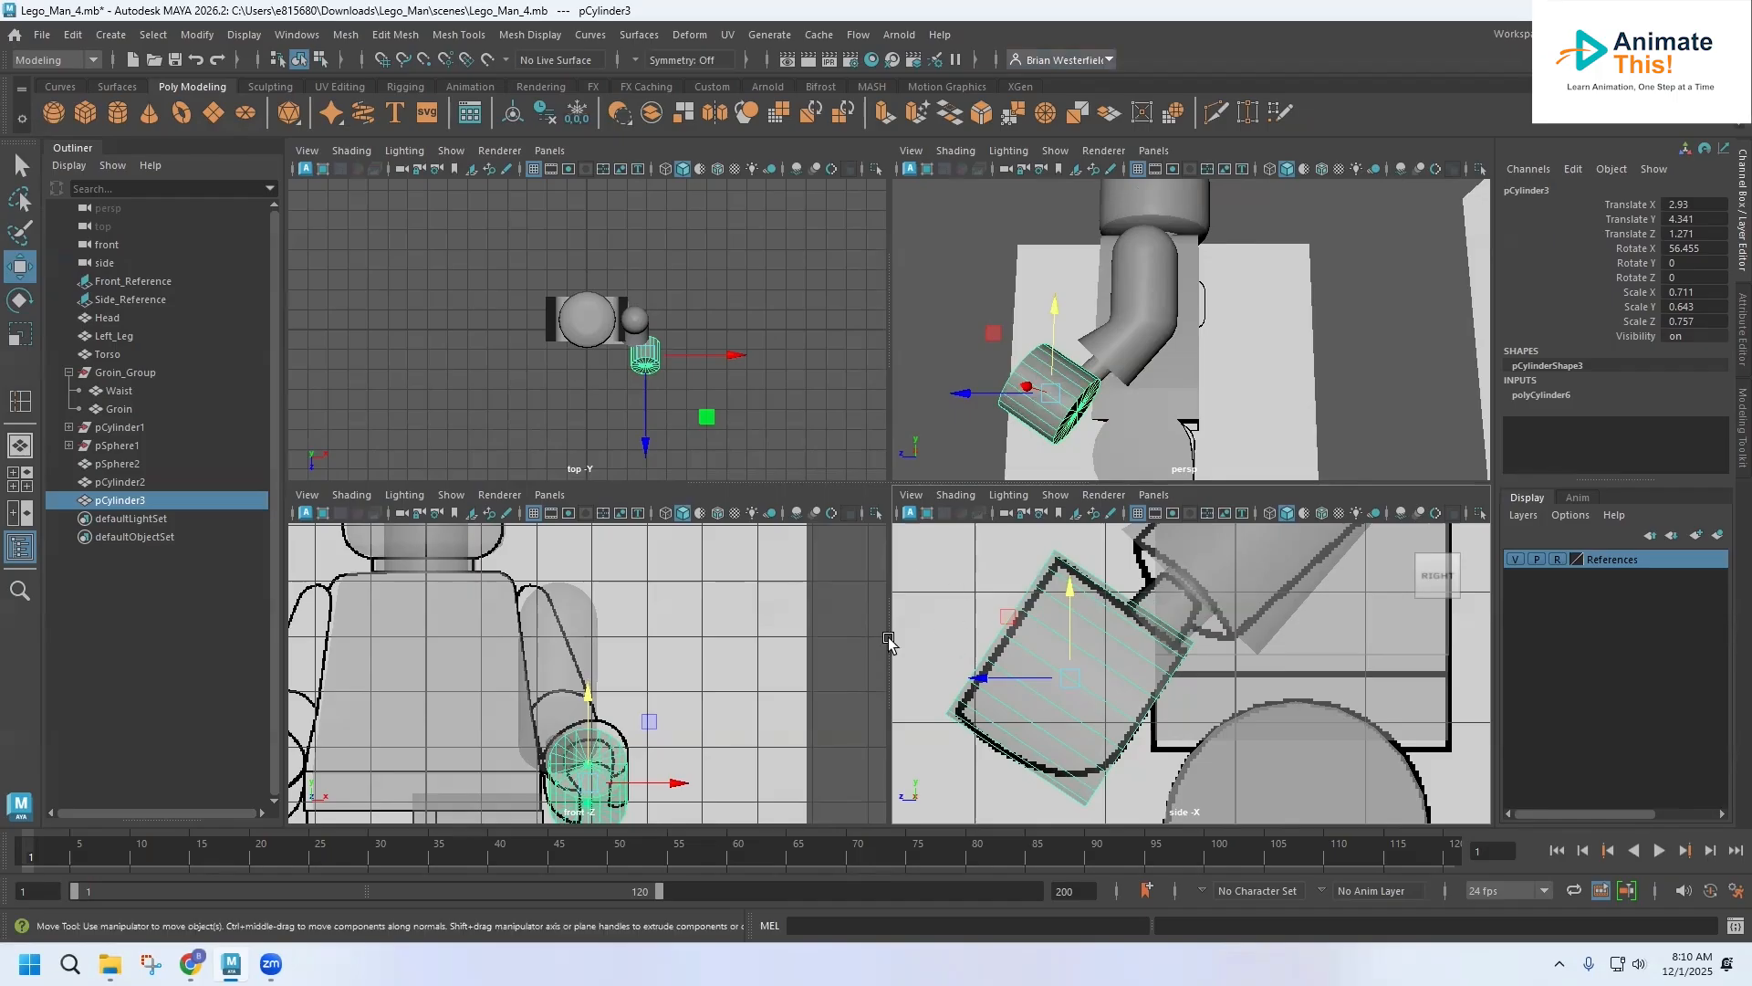
# Step: Duplicate the hand cylinder and shrink the copy uniformly to about 0.49, 0.44, 0.52 for the grip hole
pyautogui.keyDown('alt'); pyautogui.moveTo(1023, 378); pyautogui.dragTo(1191, 399); pyautogui.keyUp('alt')
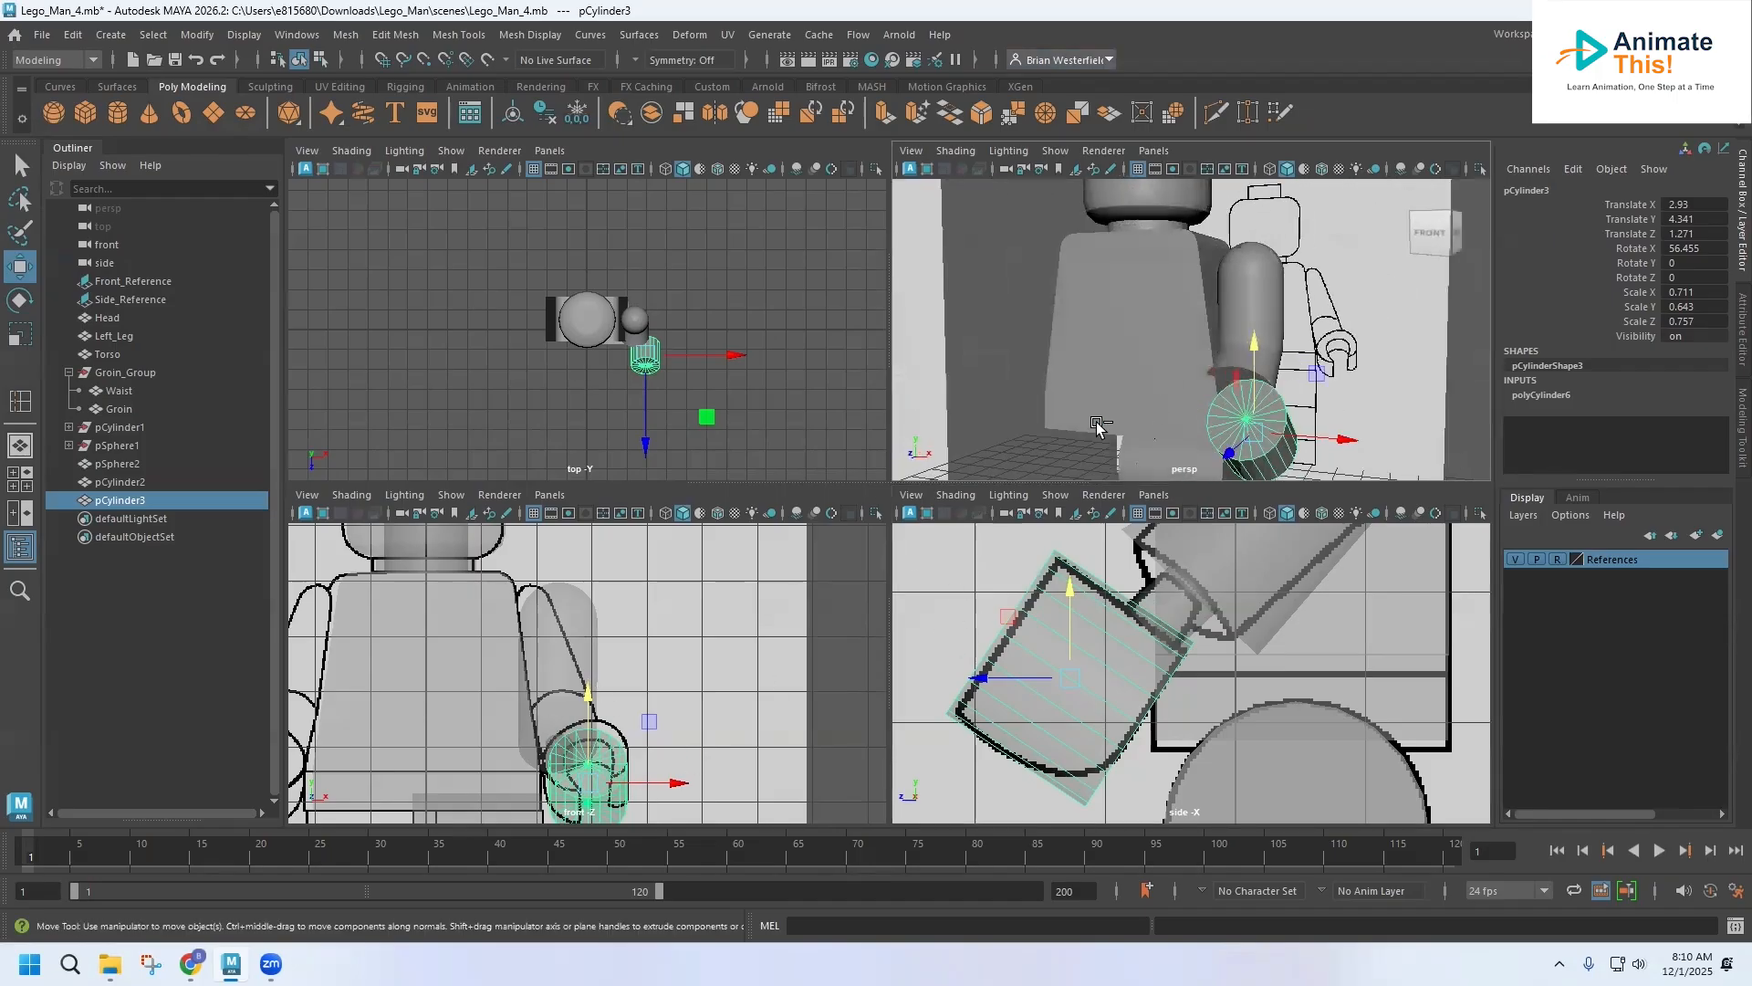
pyautogui.hotkey('ctrl', 'd')
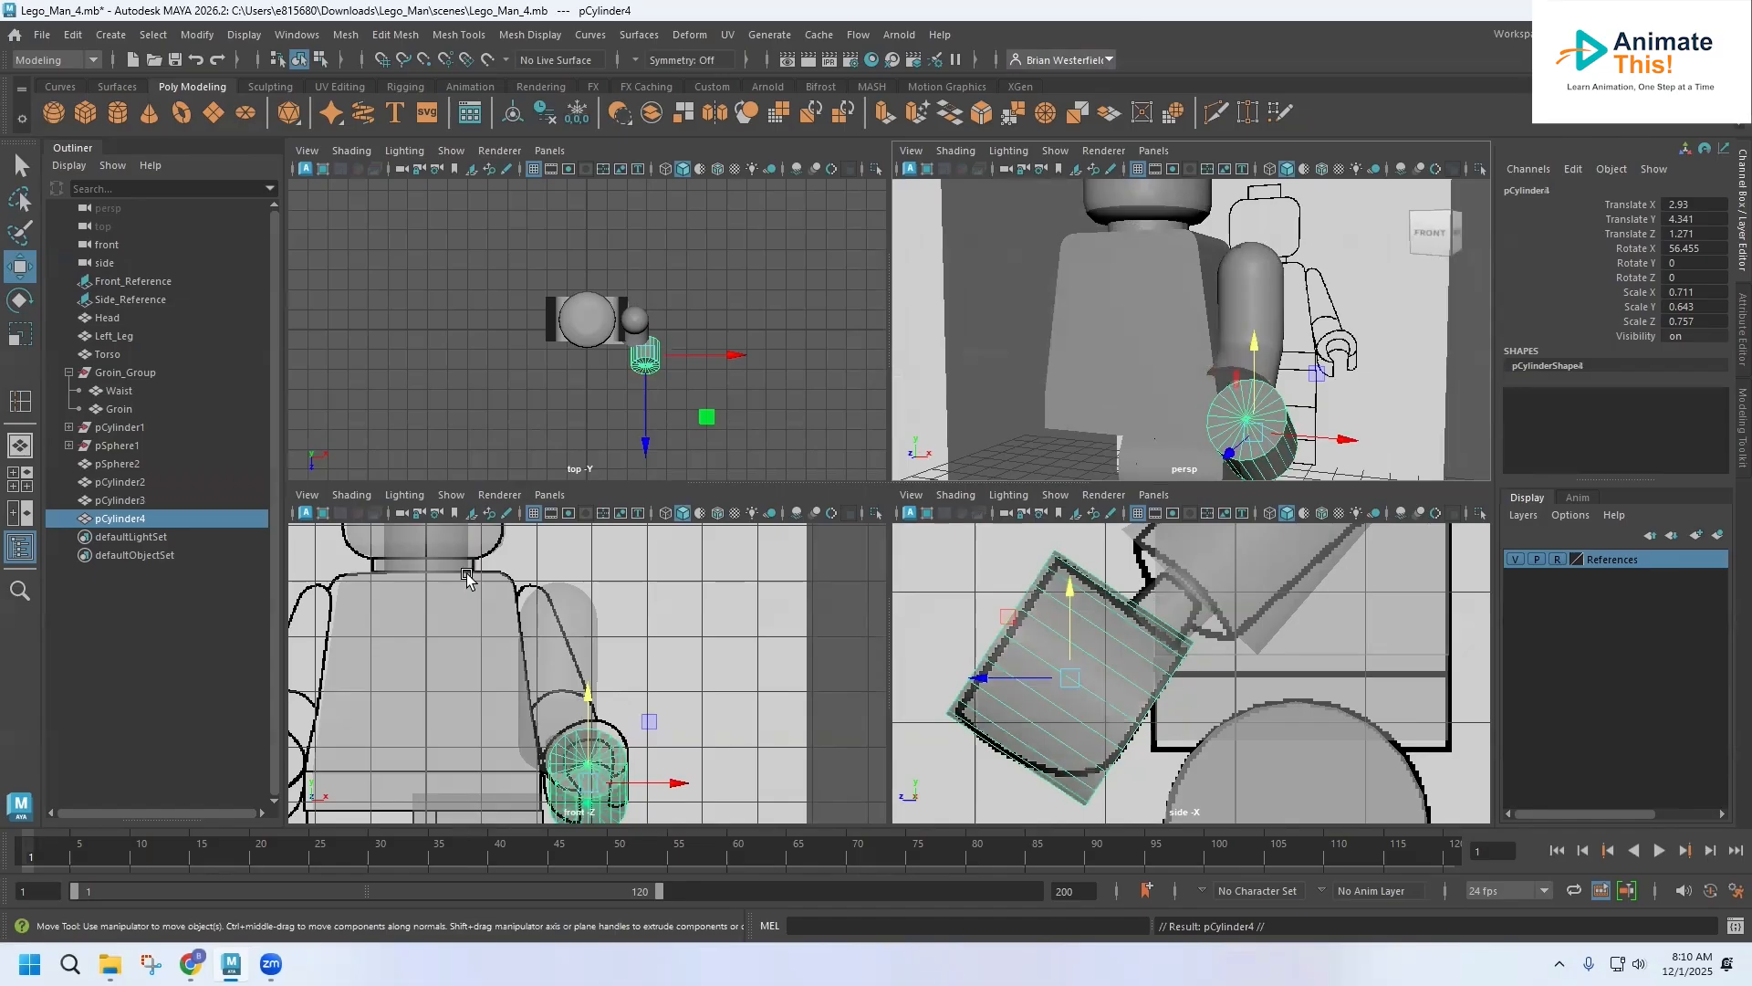
pyautogui.click(20, 334)
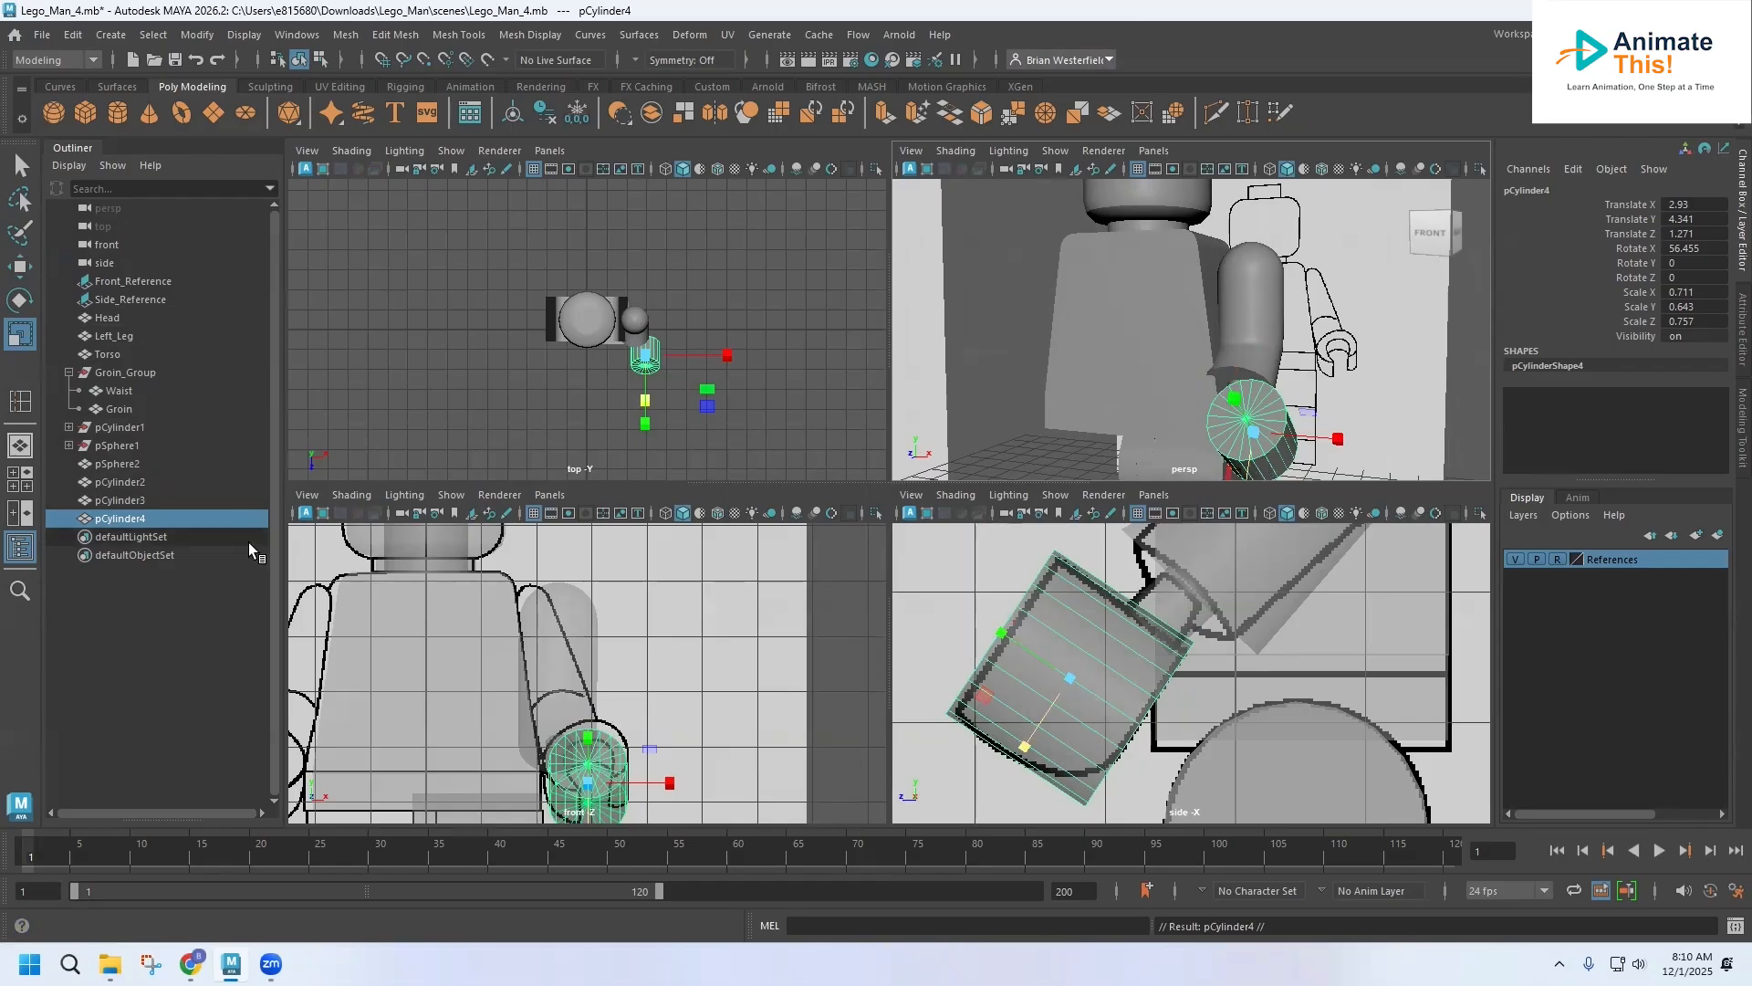
pyautogui.moveTo(1256, 436); pyautogui.dragTo(1229, 444)
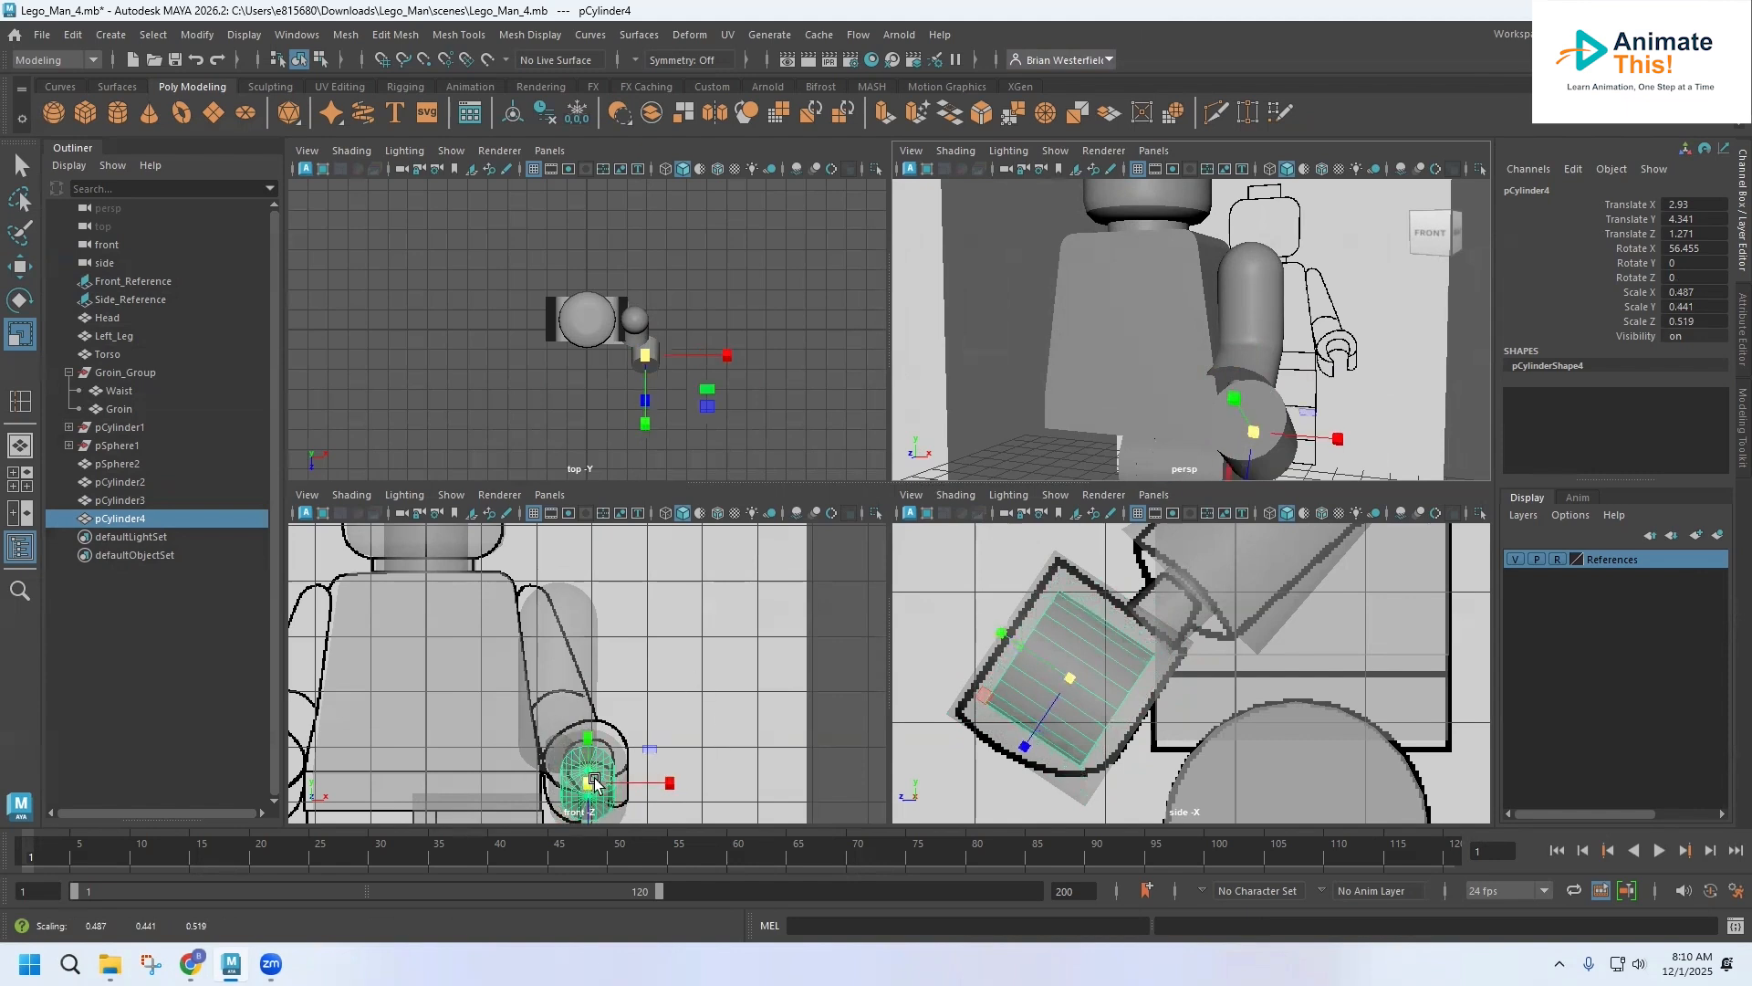
pyautogui.scroll(3, 598, 770)
pyautogui.scroll(5, 597, 764)
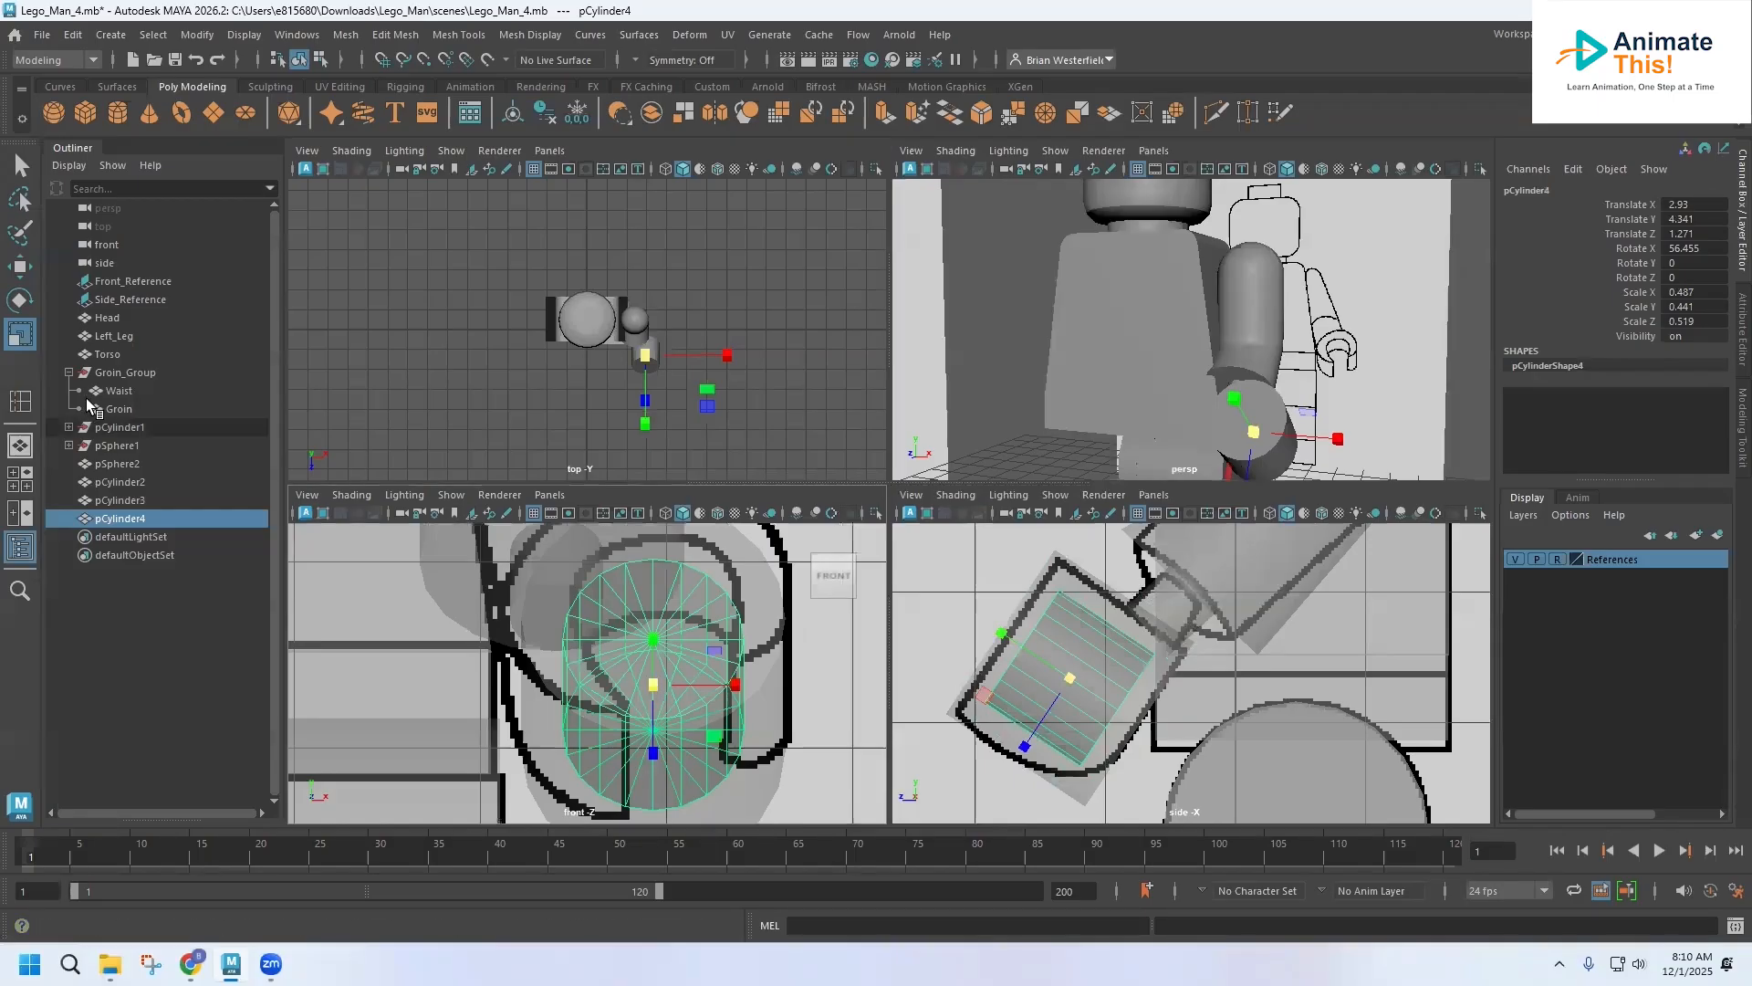
# Step: Shift the inner cylinder to about X 2.99 and lengthen it to about 0.89 in Y scale so it passes through the hand
pyautogui.click(19, 266)
pyautogui.moveTo(743, 694); pyautogui.dragTo(756, 695)
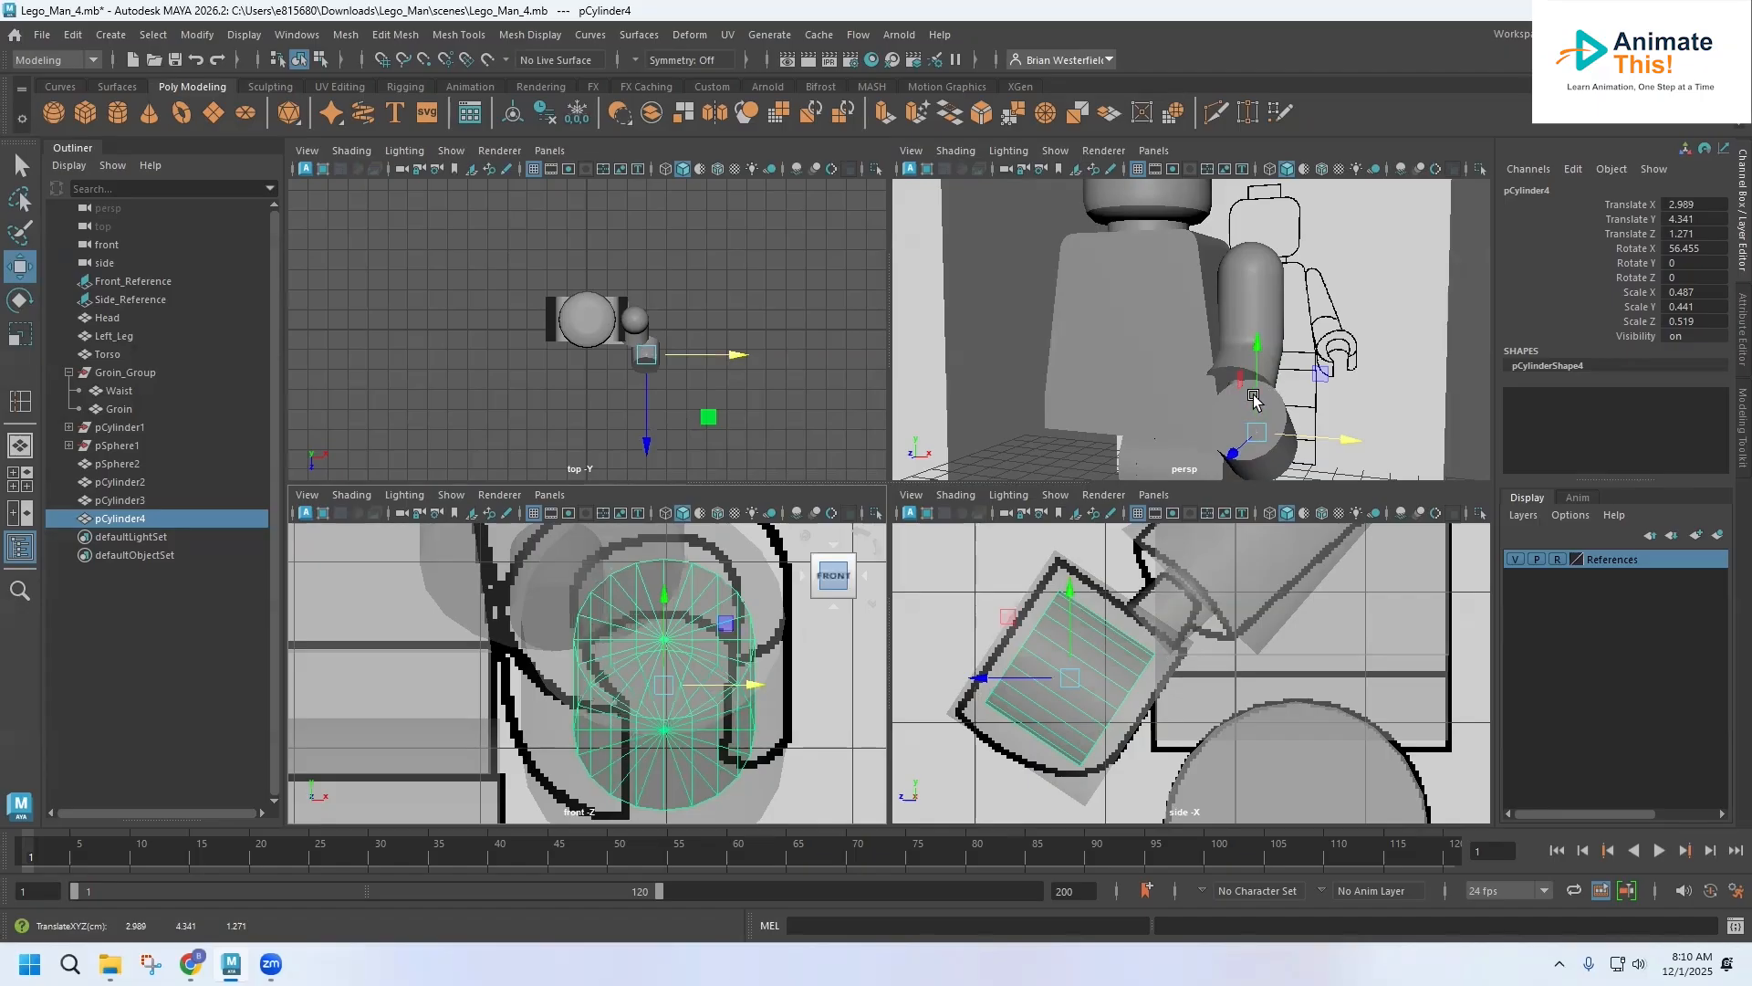
pyautogui.press('r')
pyautogui.moveTo(999, 639); pyautogui.dragTo(923, 586)
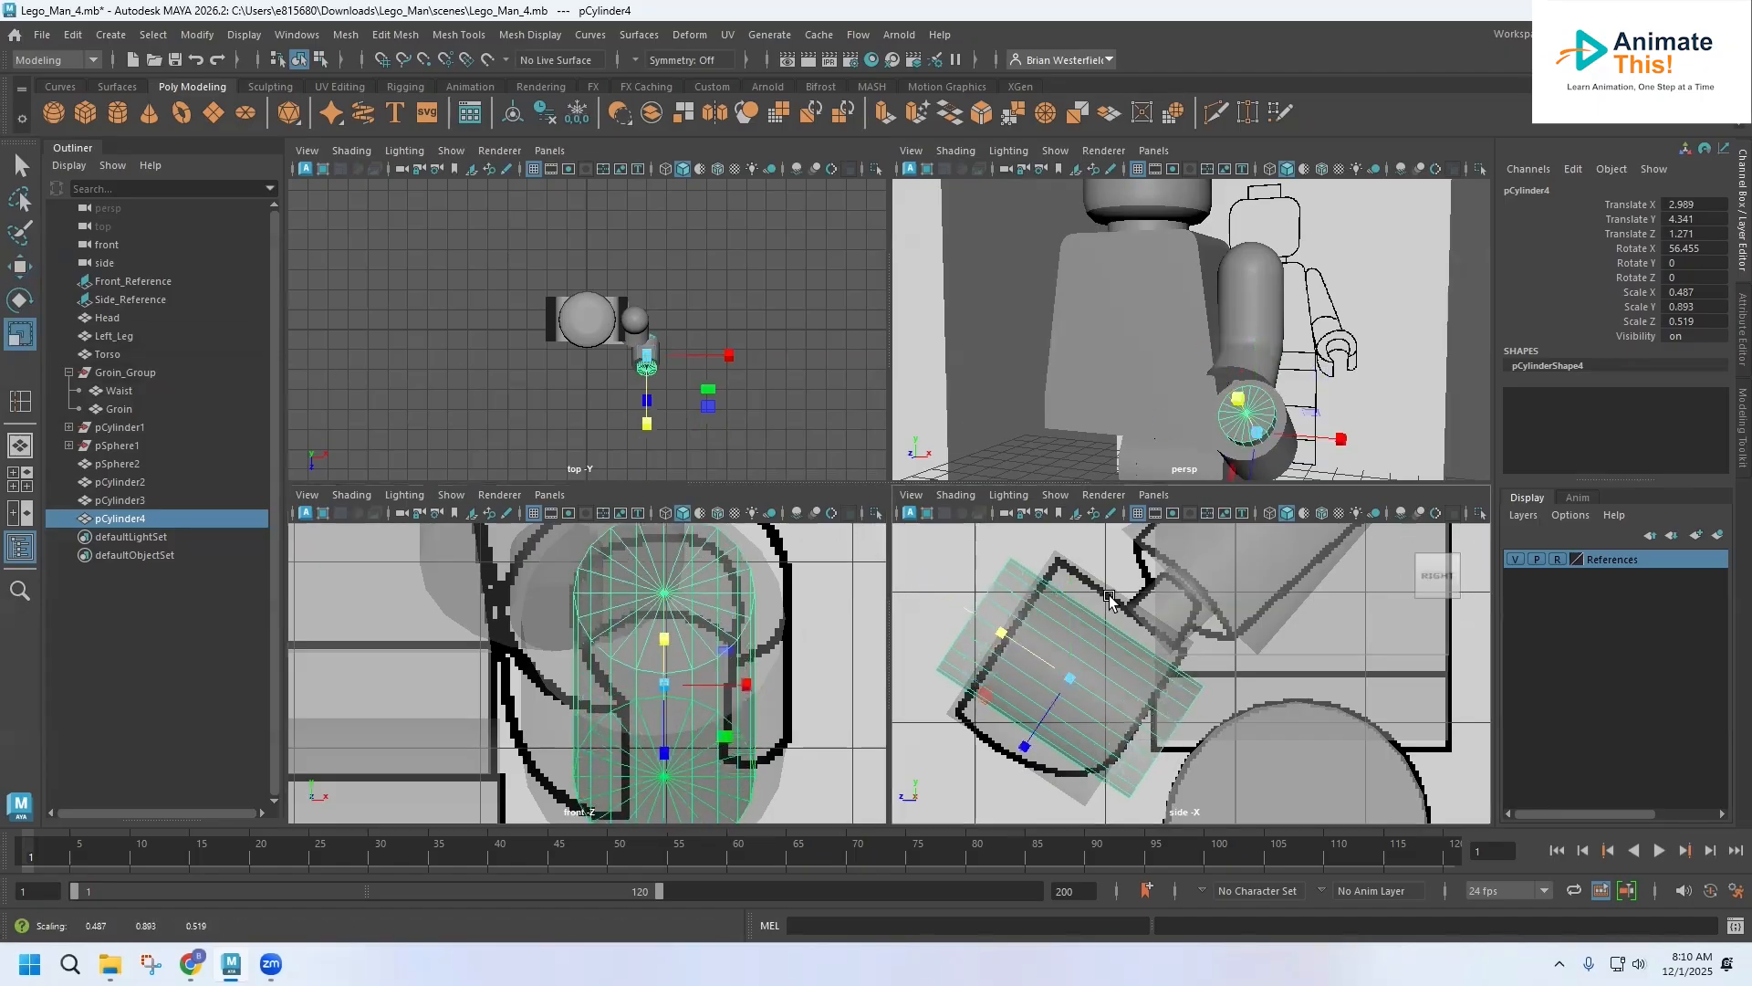
# Step: Move the inner cylinder forward and down to about Y 4.09, Z 1.46 in the side view
pyautogui.click(14, 277)
pyautogui.moveTo(979, 682); pyautogui.dragTo(953, 686)
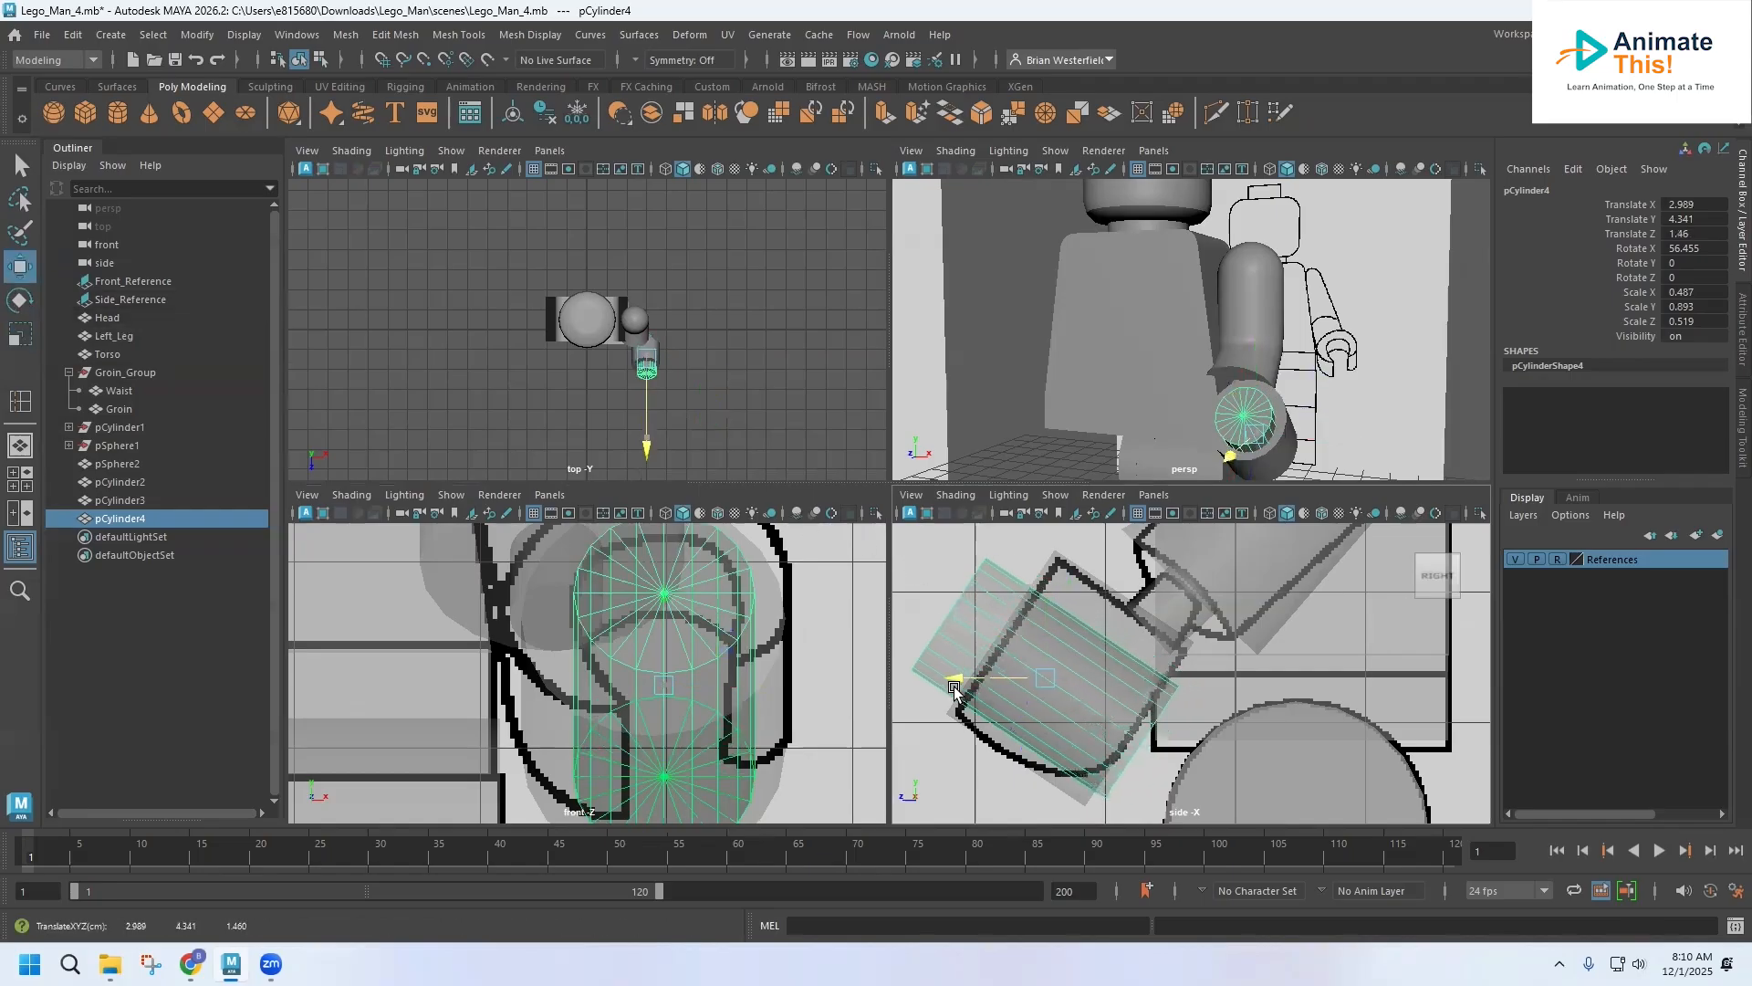
pyautogui.moveTo(1045, 599); pyautogui.dragTo(1045, 621)
pyautogui.moveTo(1047, 626); pyautogui.dragTo(1046, 623)
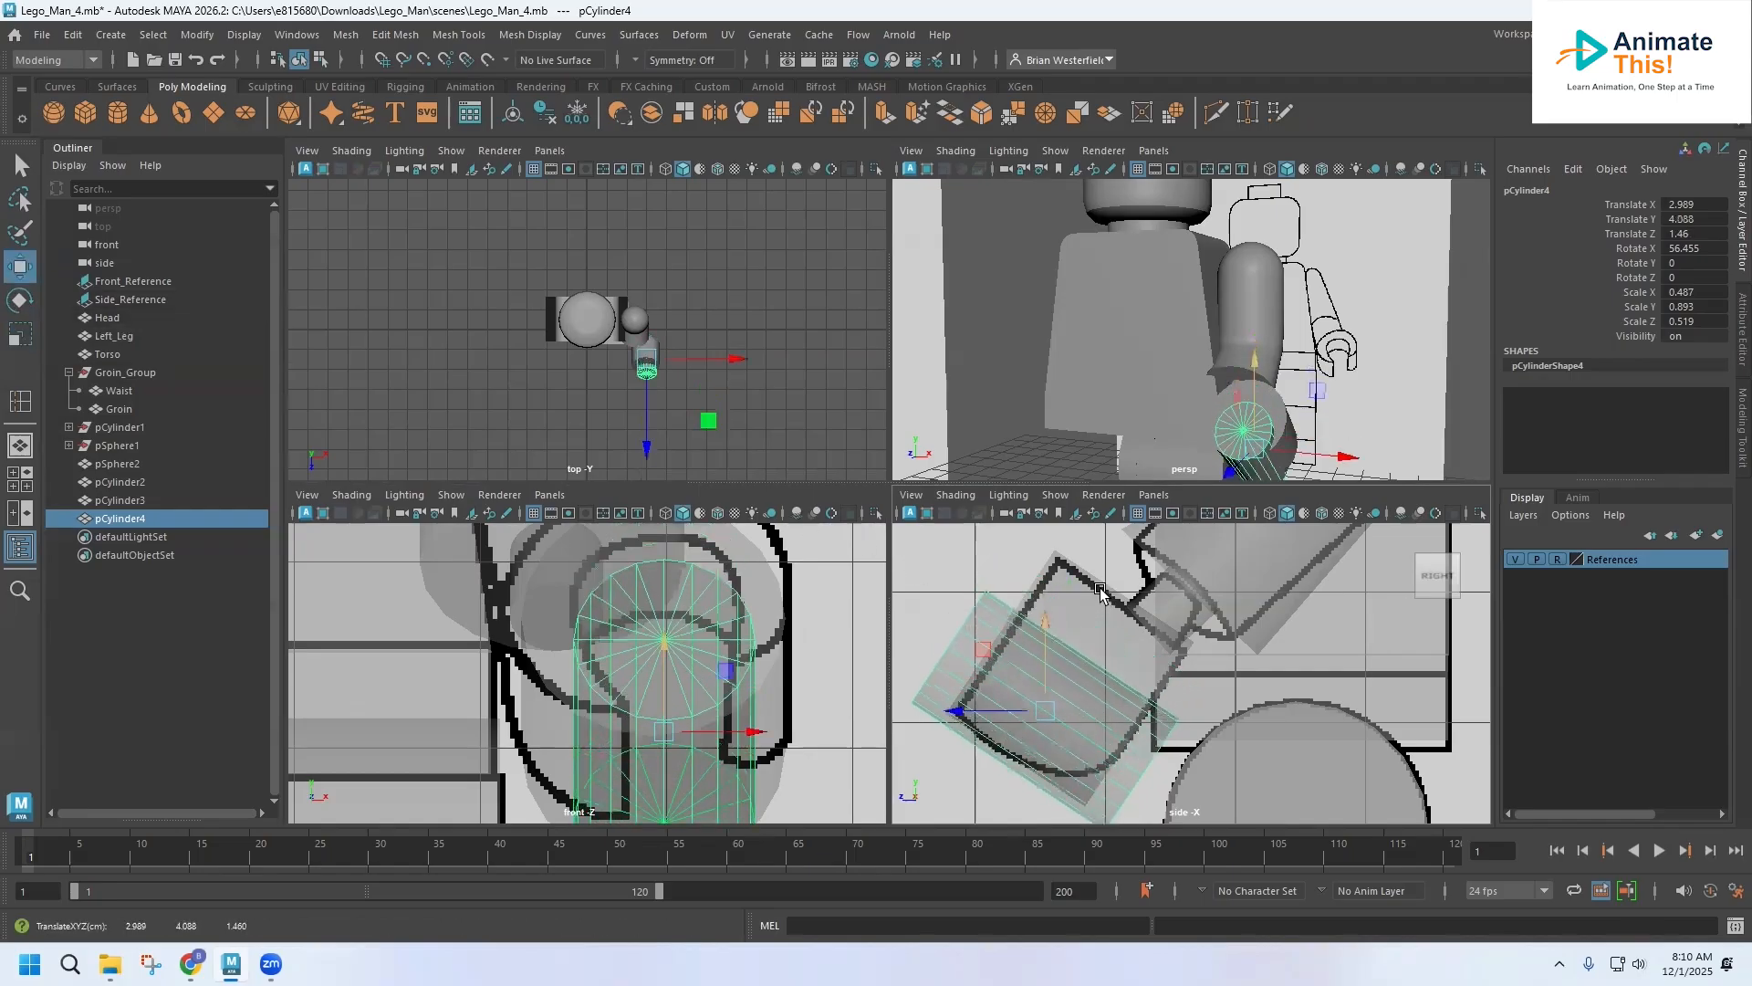
# Step: Center the inner cylinder in the hand at about X 2.96 and stretch its Z scale to about 0.64
pyautogui.press('space')
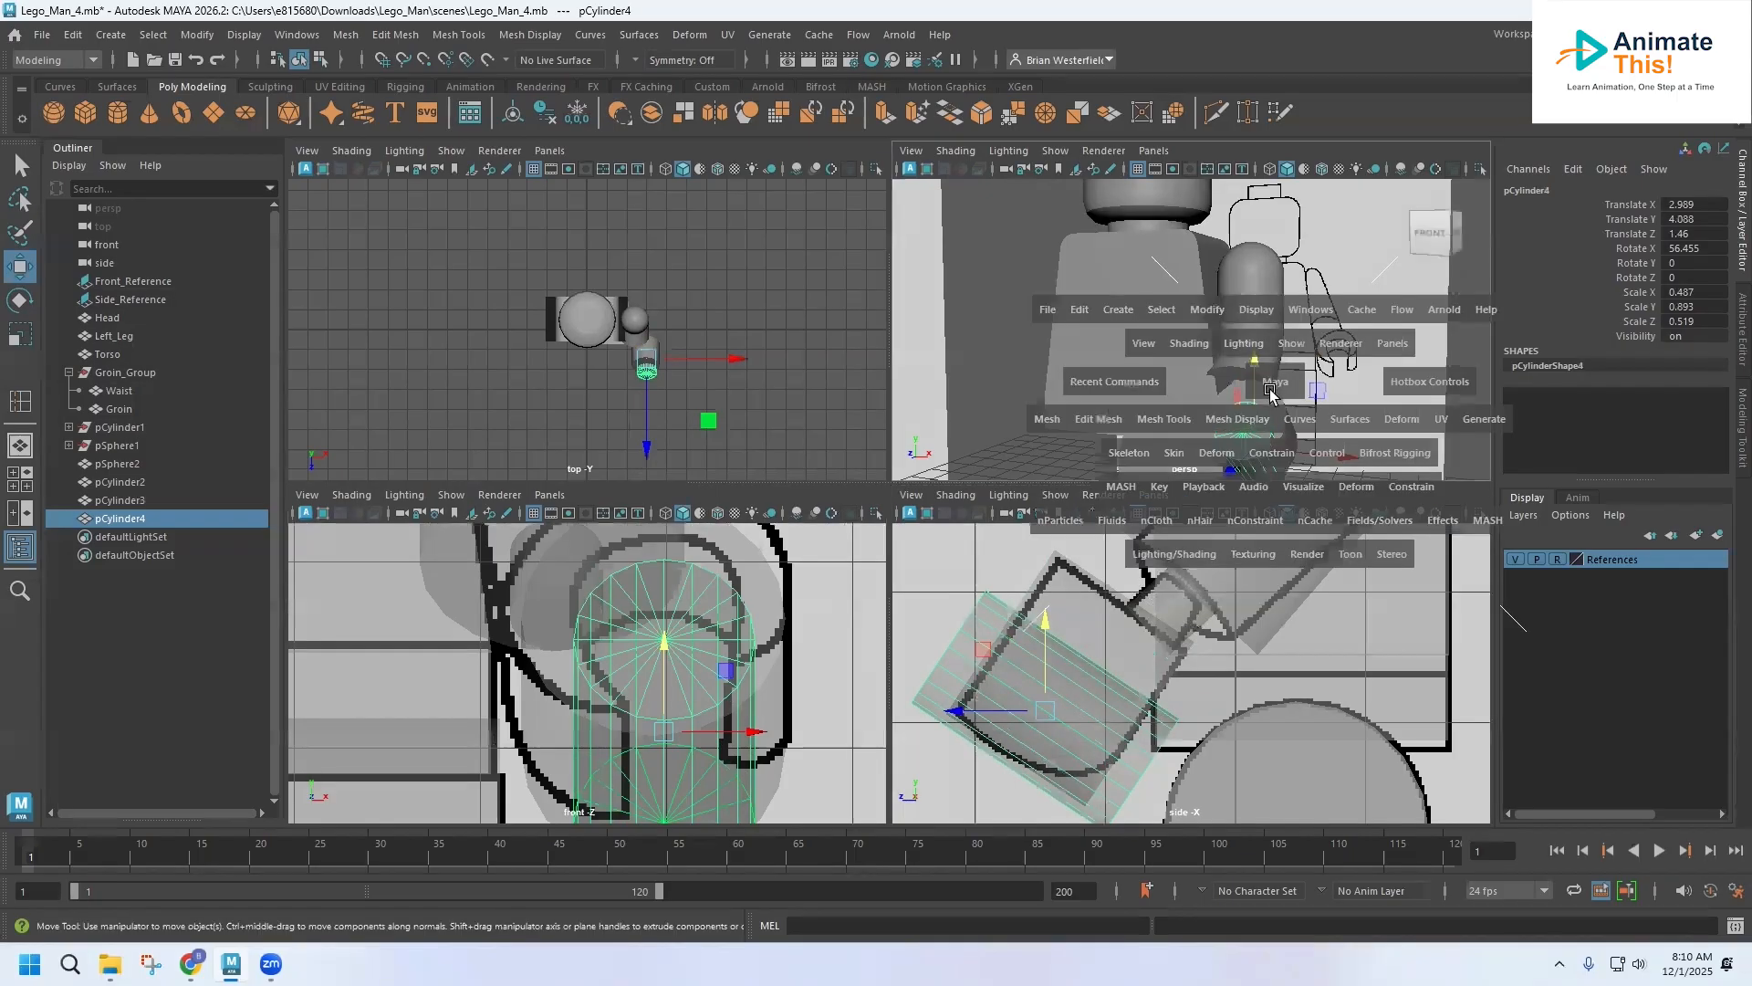
pyautogui.keyDown('alt'); pyautogui.moveTo(1284, 369); pyautogui.dragTo(1016, 467); pyautogui.keyUp('alt')
pyautogui.click(1120, 611)
pyautogui.moveTo(1122, 617); pyautogui.dragTo(1114, 612)
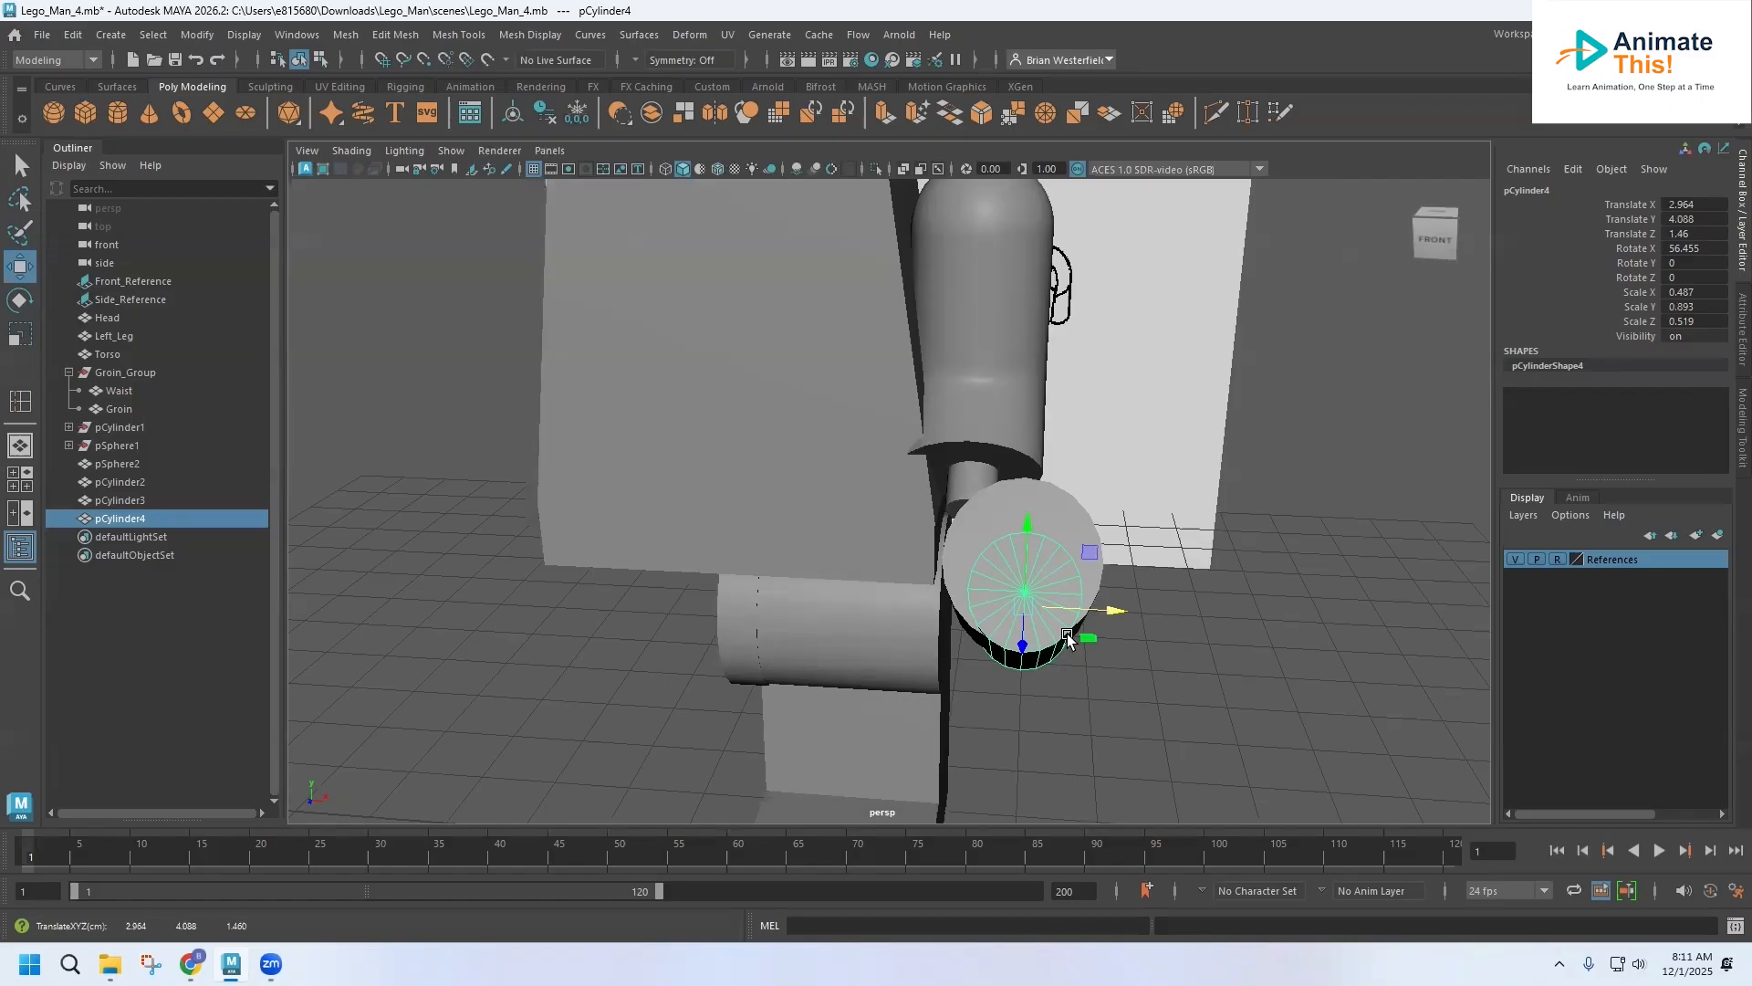
pyautogui.click(22, 336)
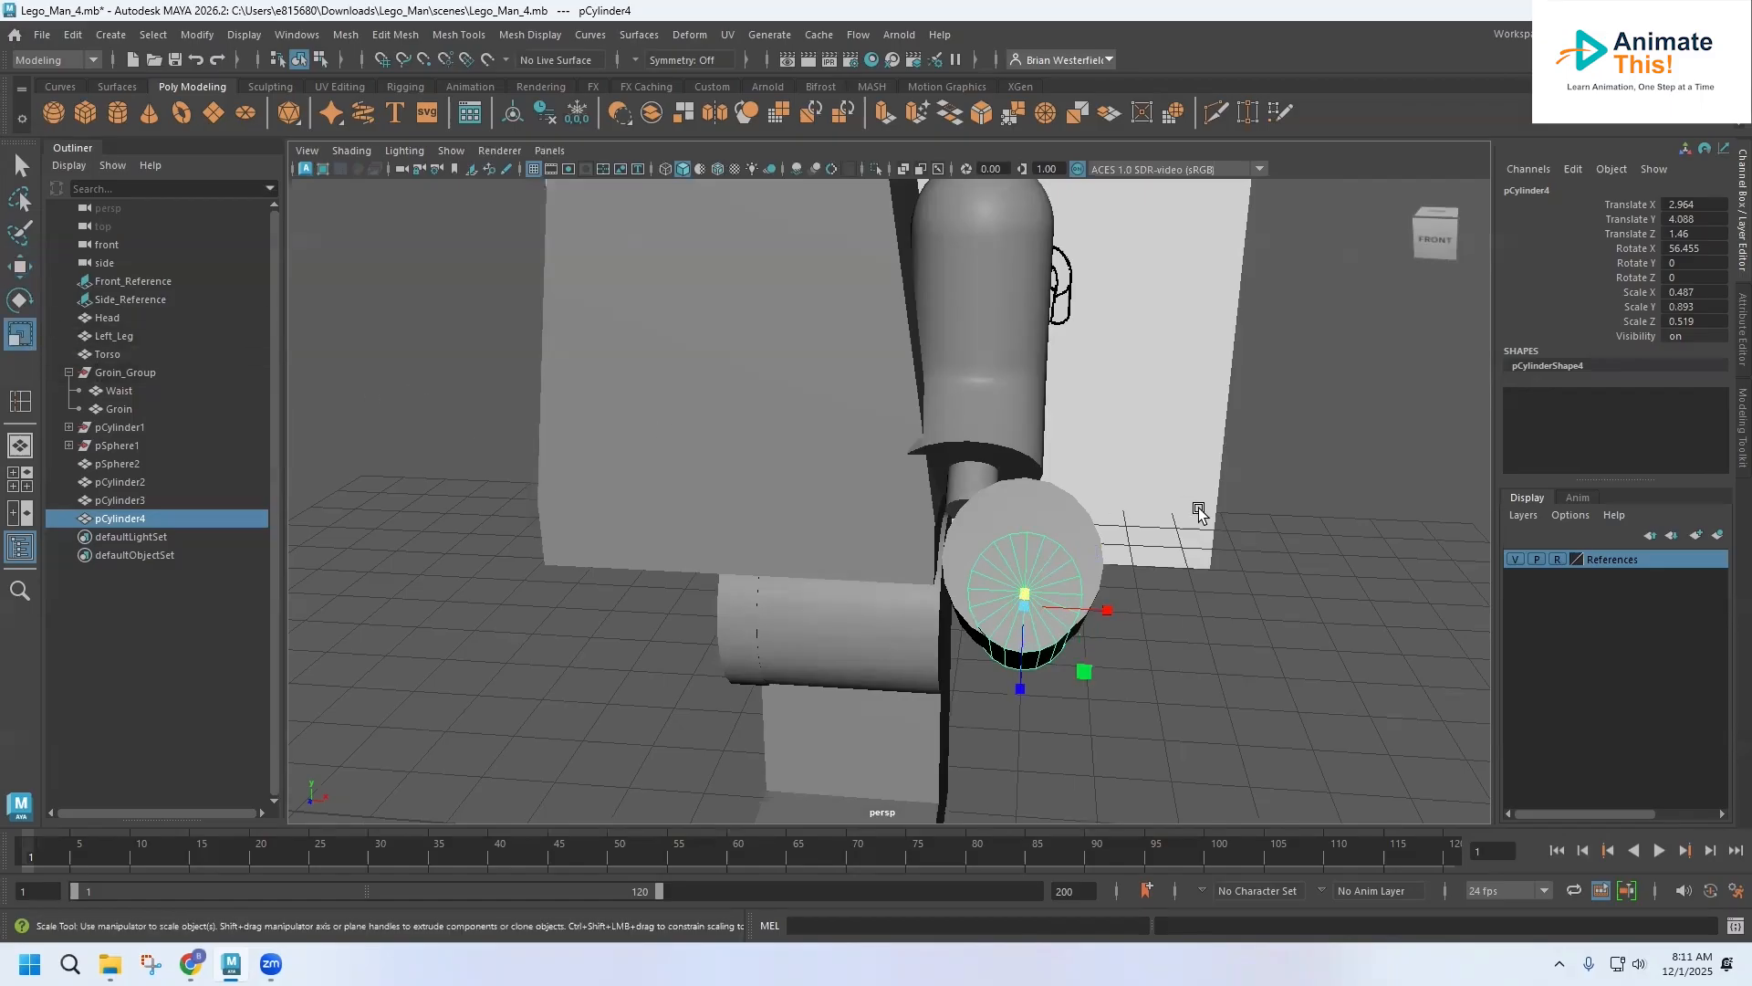
pyautogui.moveTo(1024, 697); pyautogui.dragTo(1026, 716)
pyautogui.keyDown('alt'); pyautogui.moveTo(1110, 589); pyautogui.dragTo(1029, 478); pyautogui.keyUp('alt')
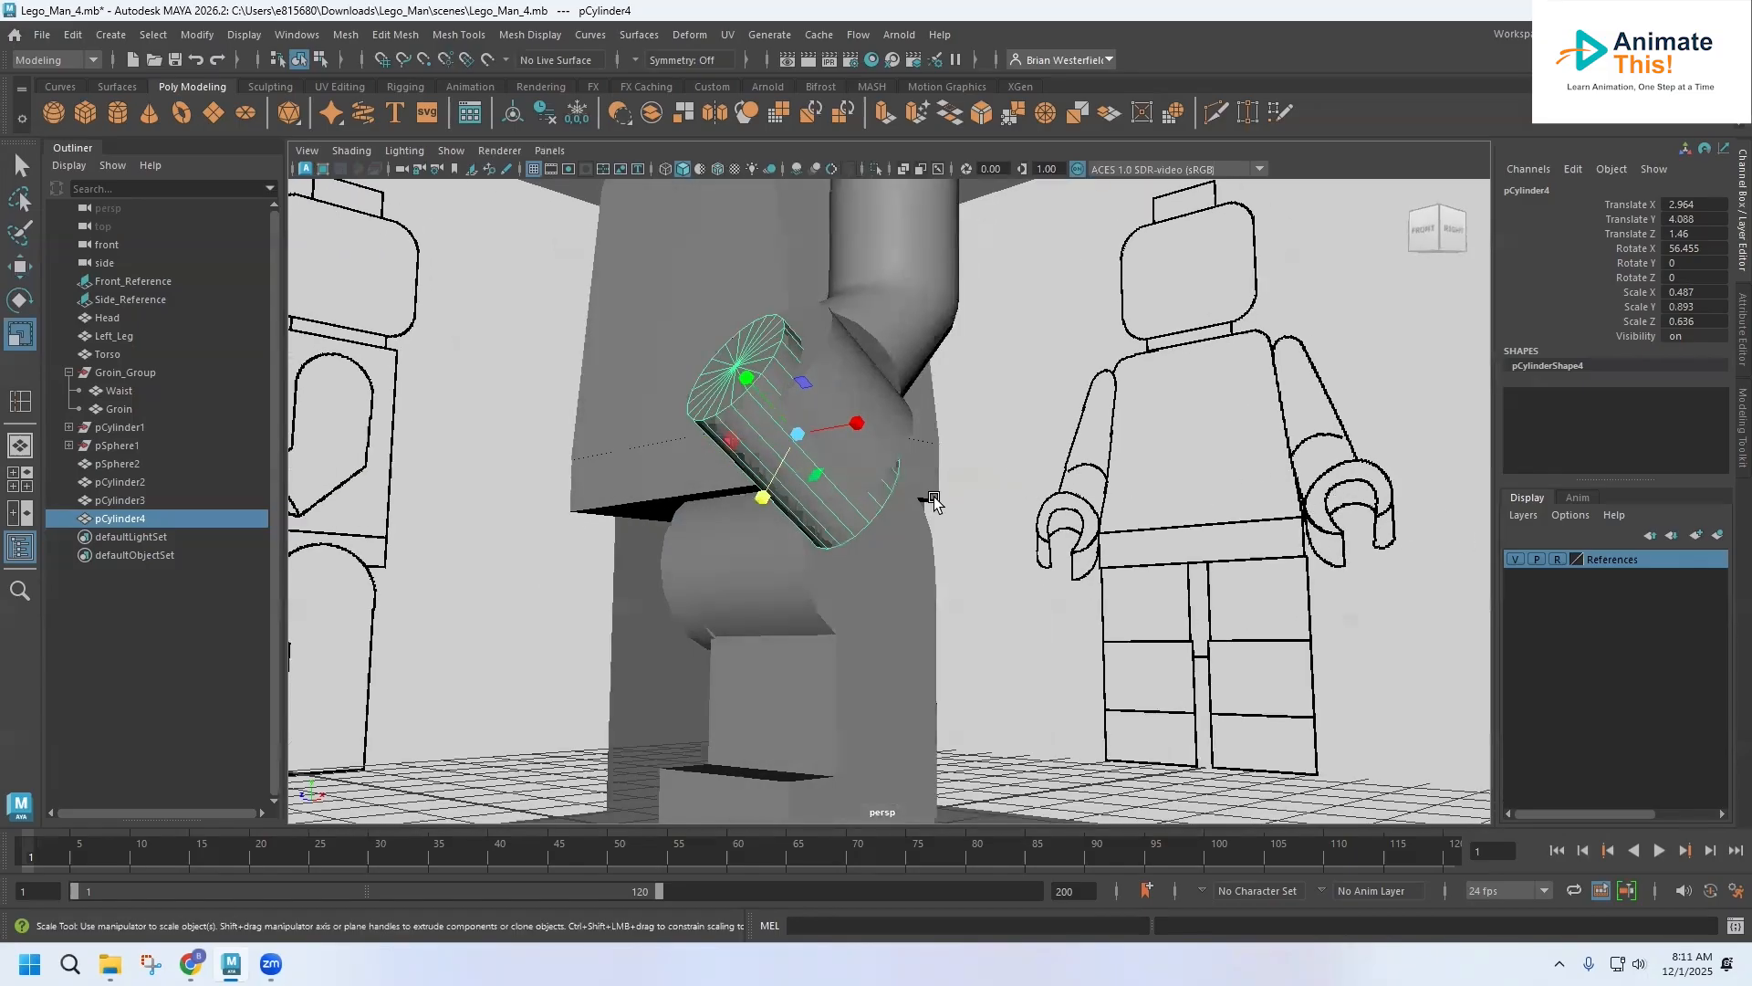
# Step: Narrow the inner cylinder to about 0.45 in X scale and shift it to about X 2.95 to center it in the hand
pyautogui.keyDown('alt'); pyautogui.moveTo(904, 464); pyautogui.dragTo(912, 409); pyautogui.keyUp('alt')
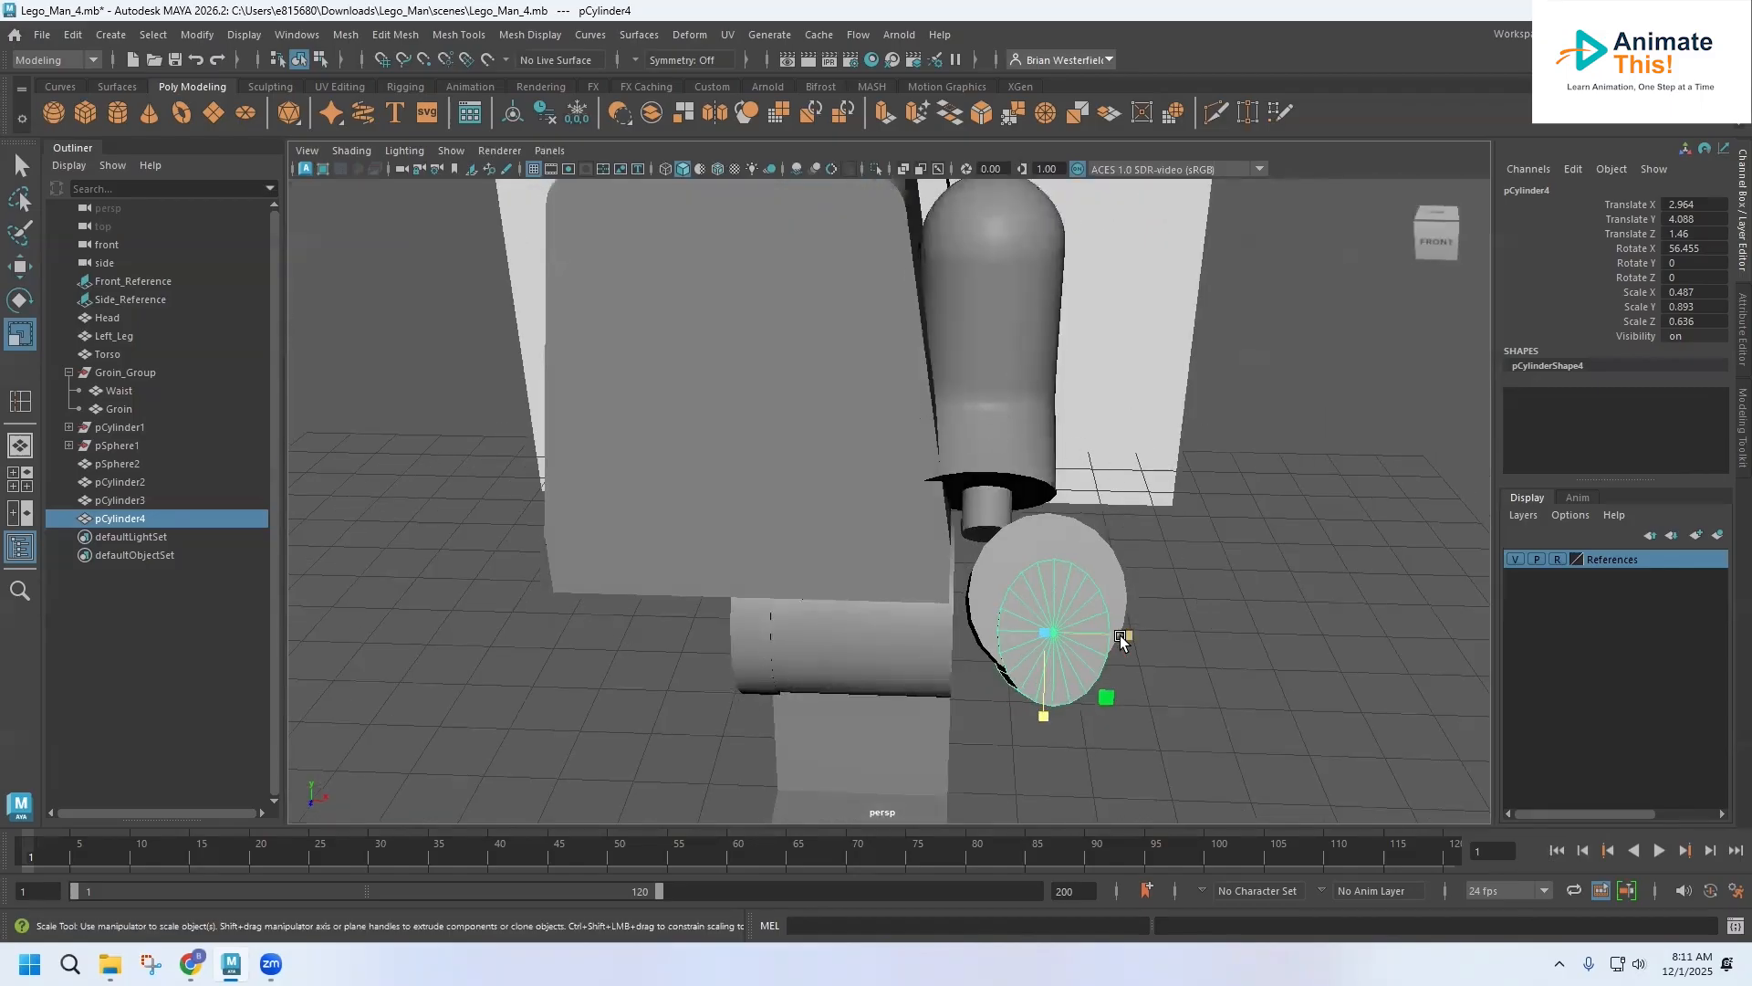
pyautogui.moveTo(1131, 638); pyautogui.dragTo(716, 473)
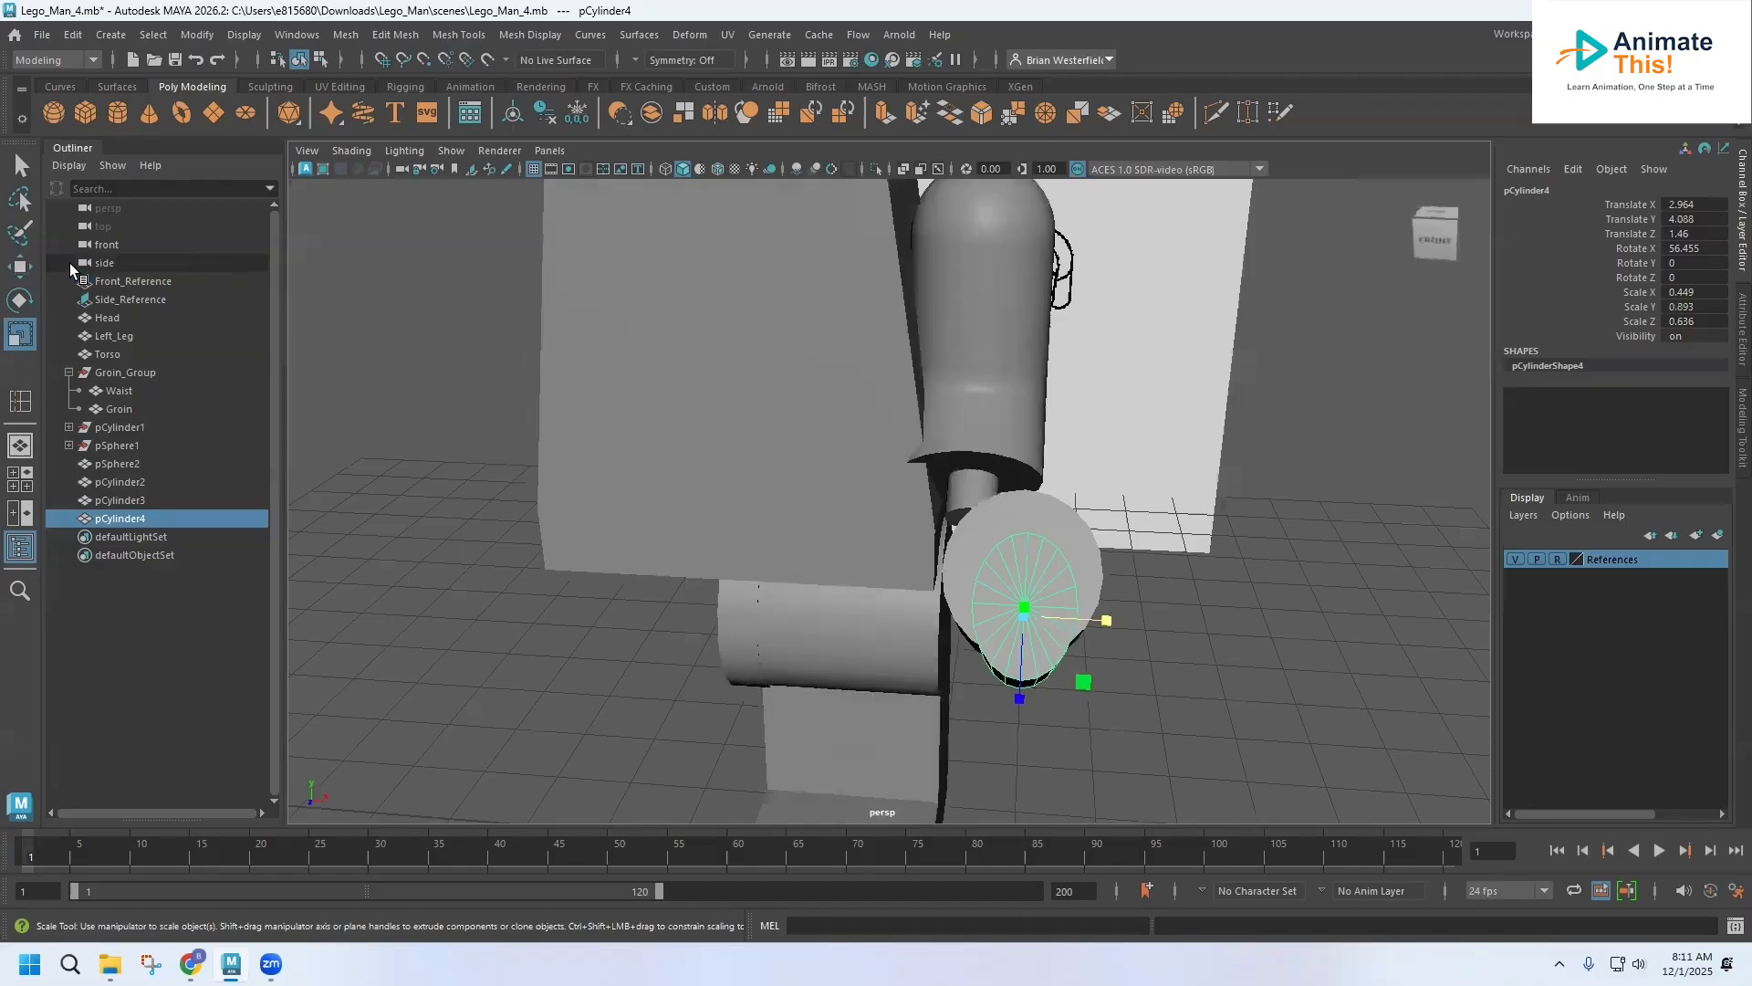
pyautogui.click(20, 266)
pyautogui.moveTo(1114, 638); pyautogui.dragTo(1110, 626)
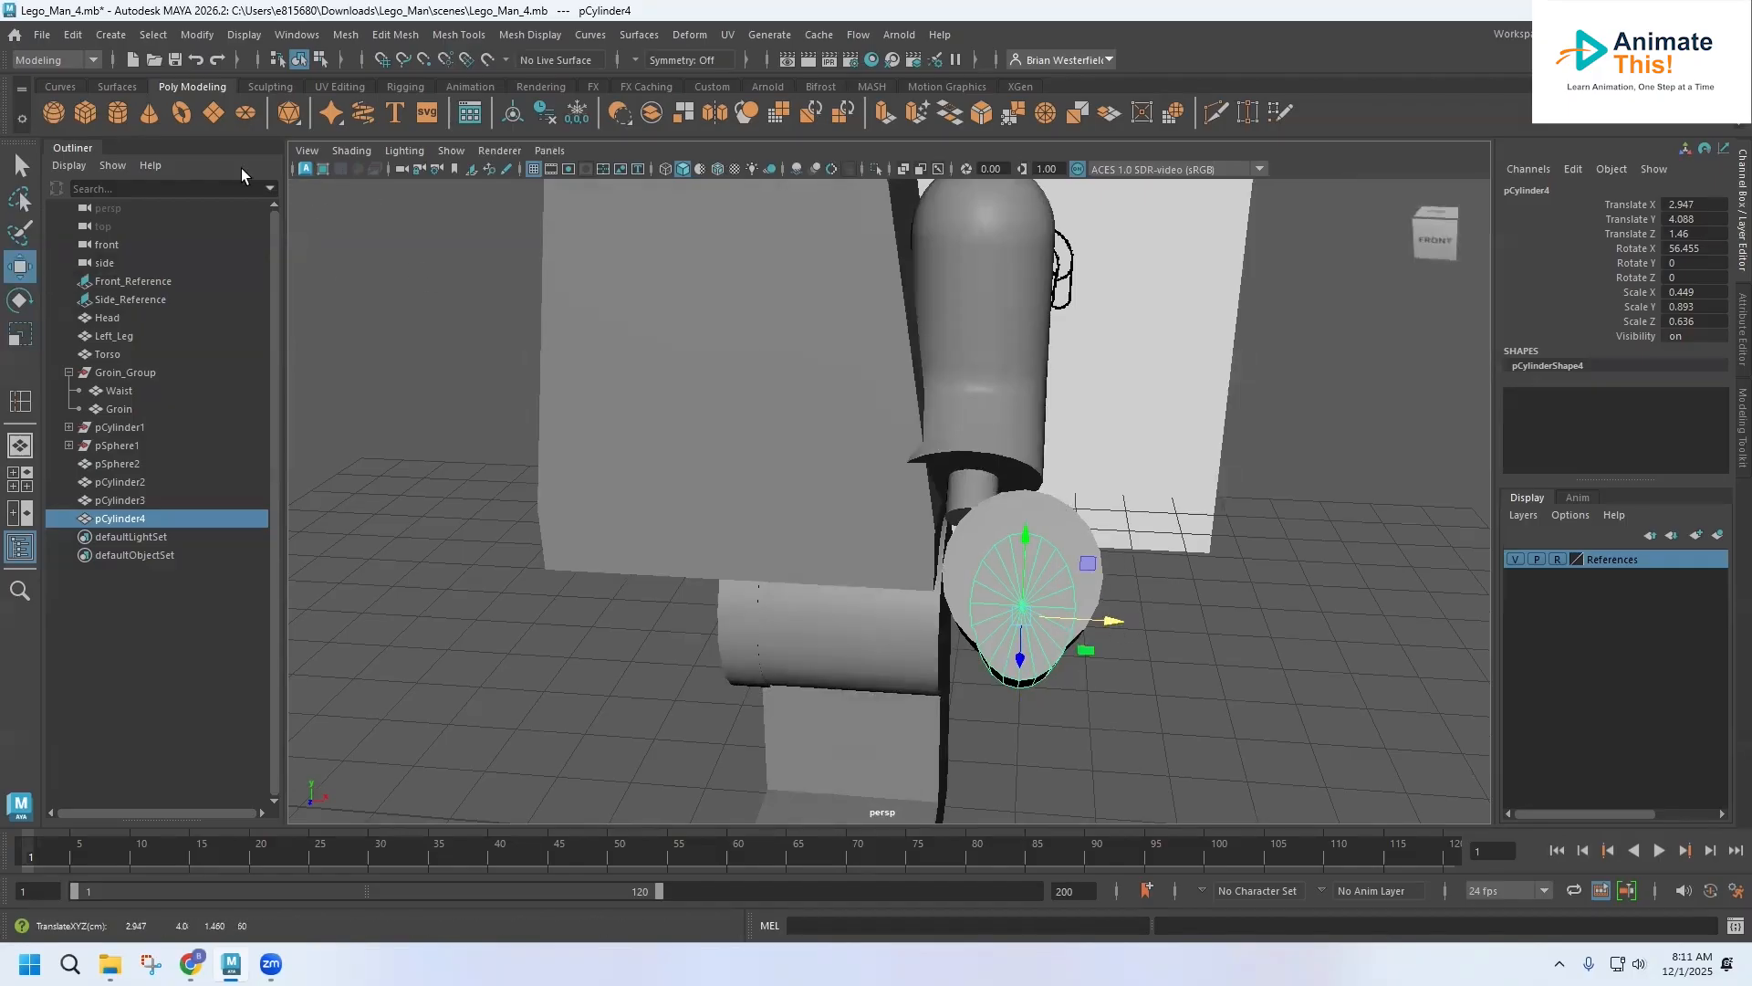
# Step: Try a Boolean Difference that subtracts the inner cylinder from the hand cylinder, and undo it
pyautogui.press('q')
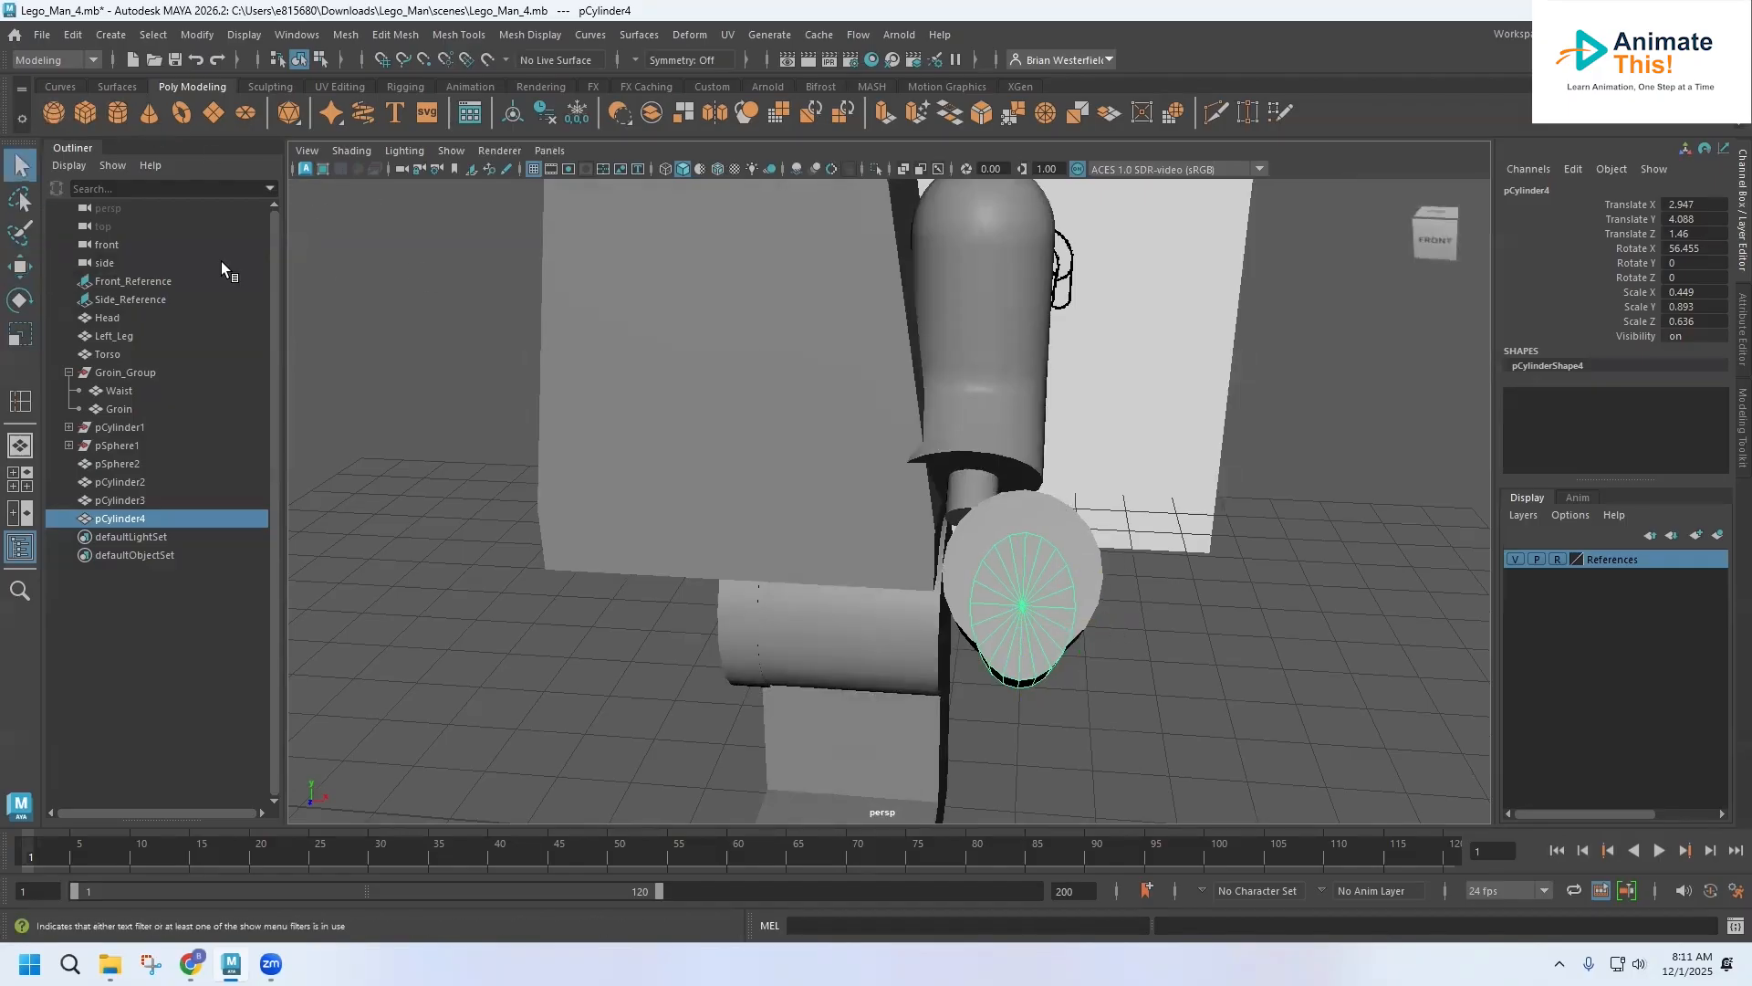
pyautogui.click(1082, 536)
pyautogui.keyDown('shift'); pyautogui.click(1027, 640); pyautogui.keyUp('shift')
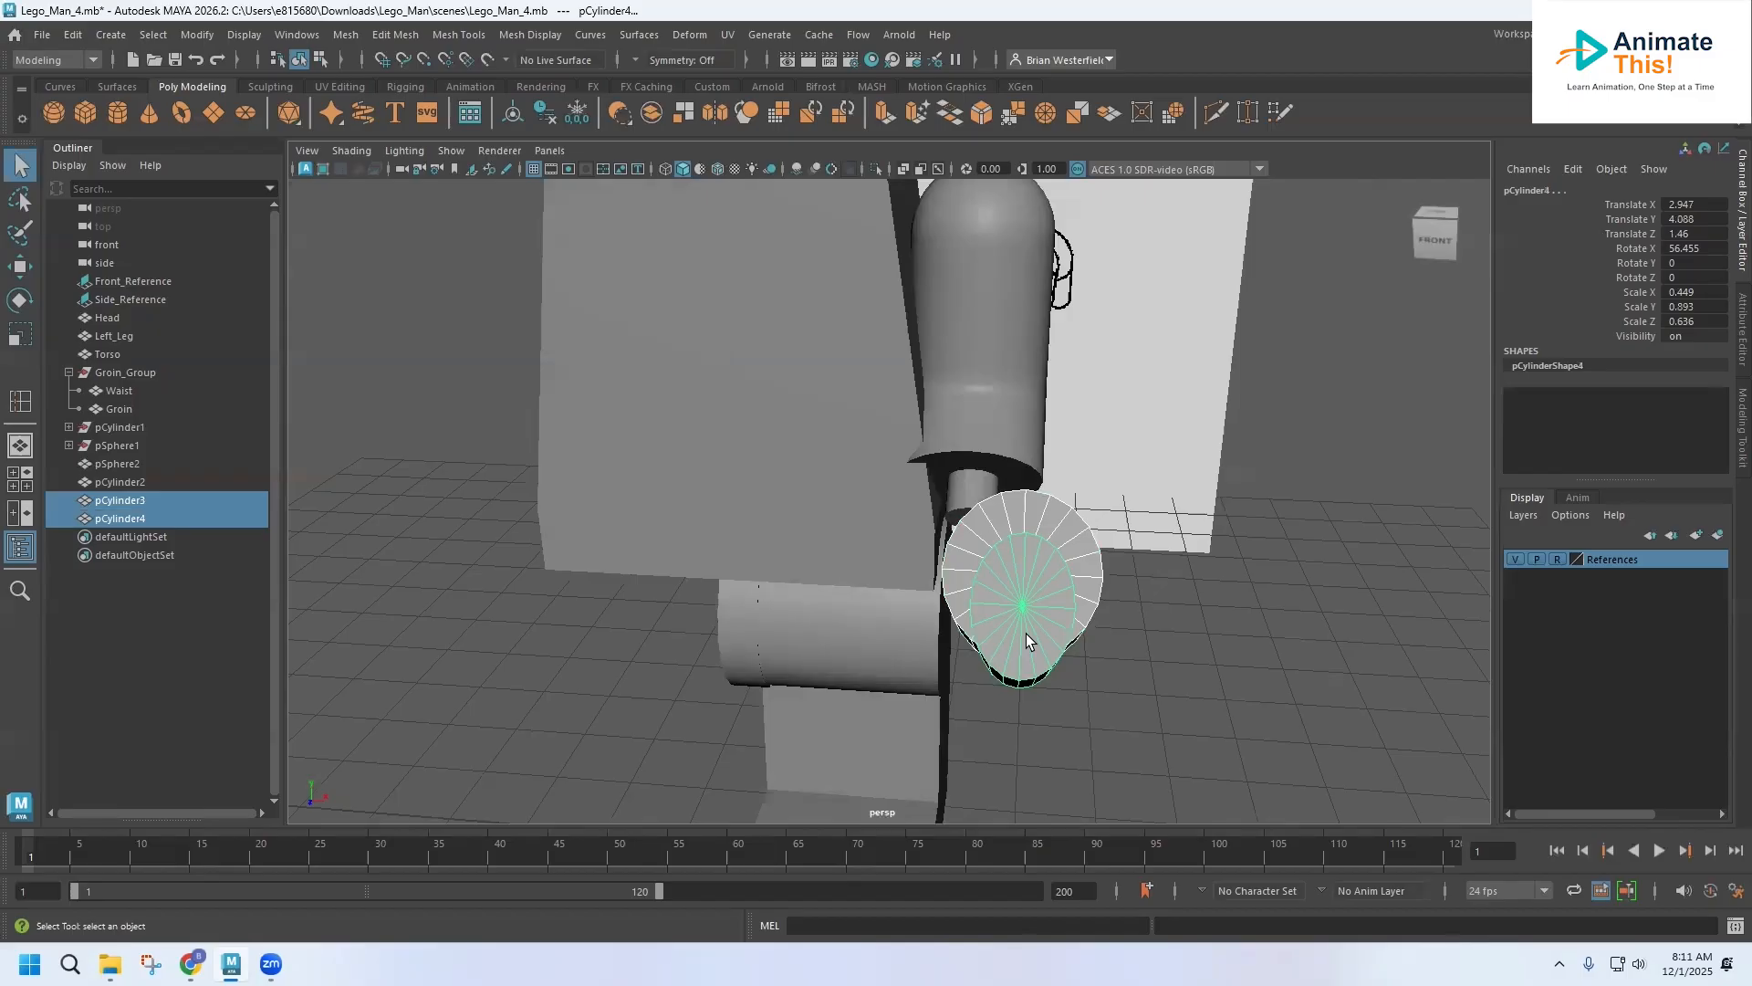
pyautogui.click(626, 117)
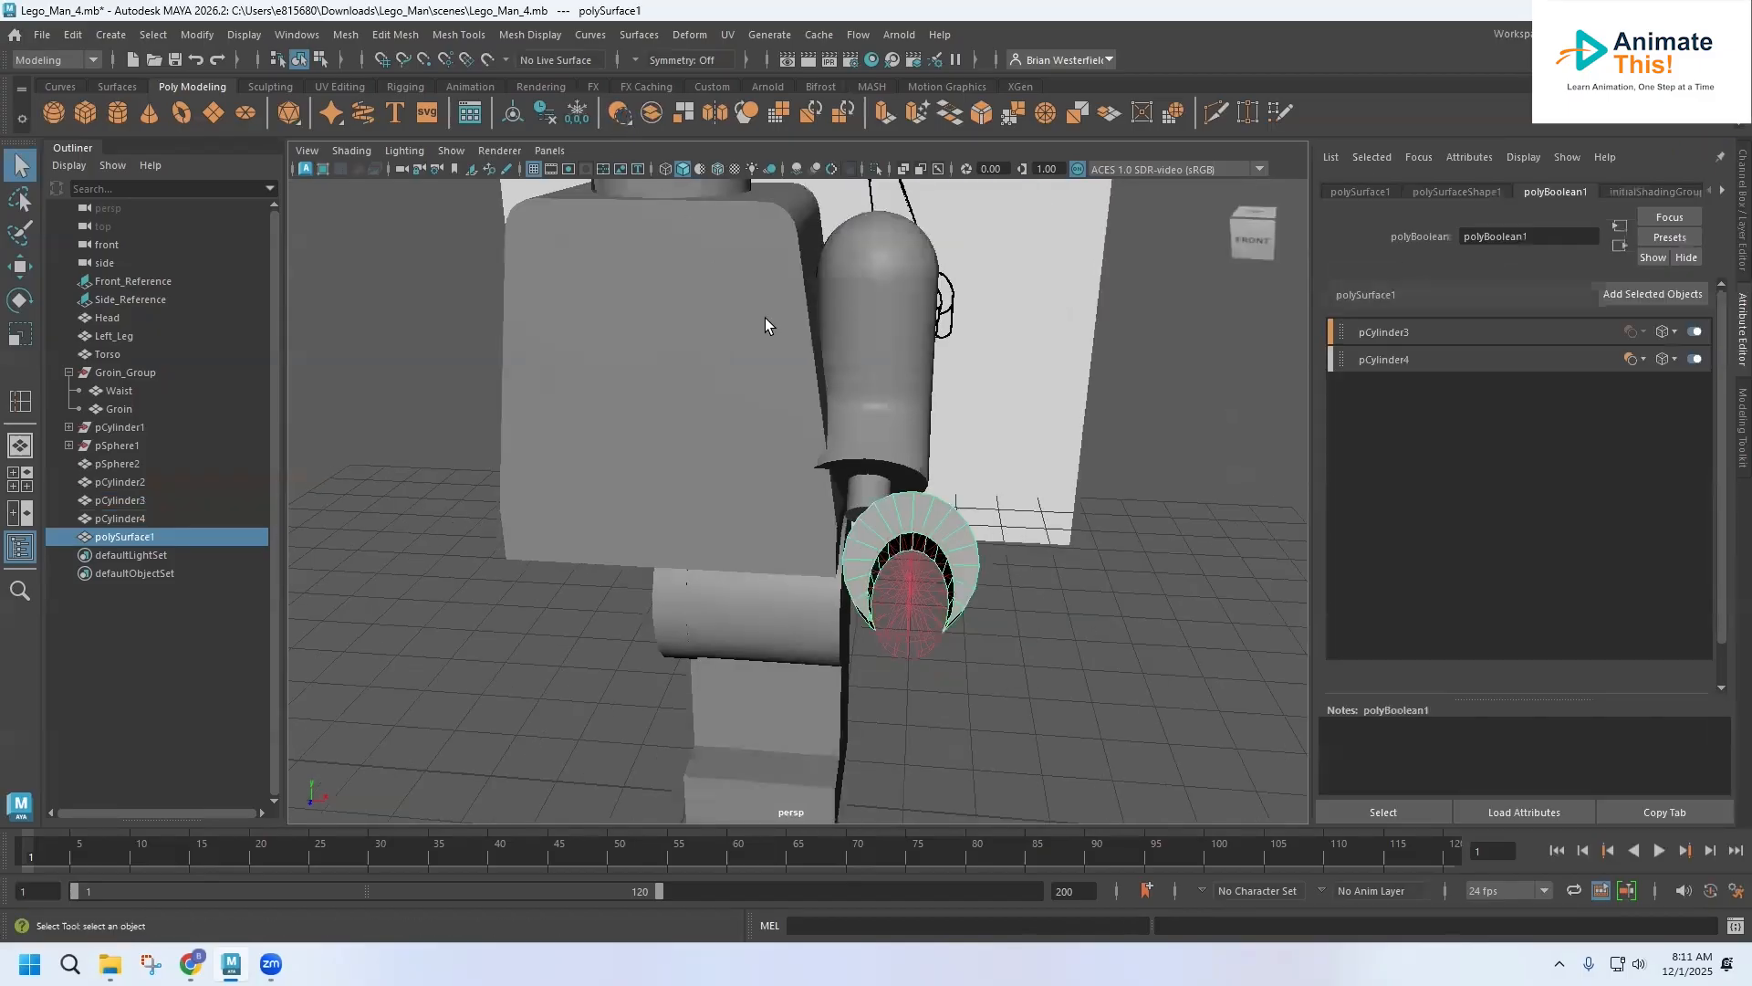
pyautogui.hotkey('ctrl', 'z')
# Step: Subtract the inner cylinder from the larger hand cylinder with a Boolean Difference to cut the grip opening
pyautogui.click(1084, 576)
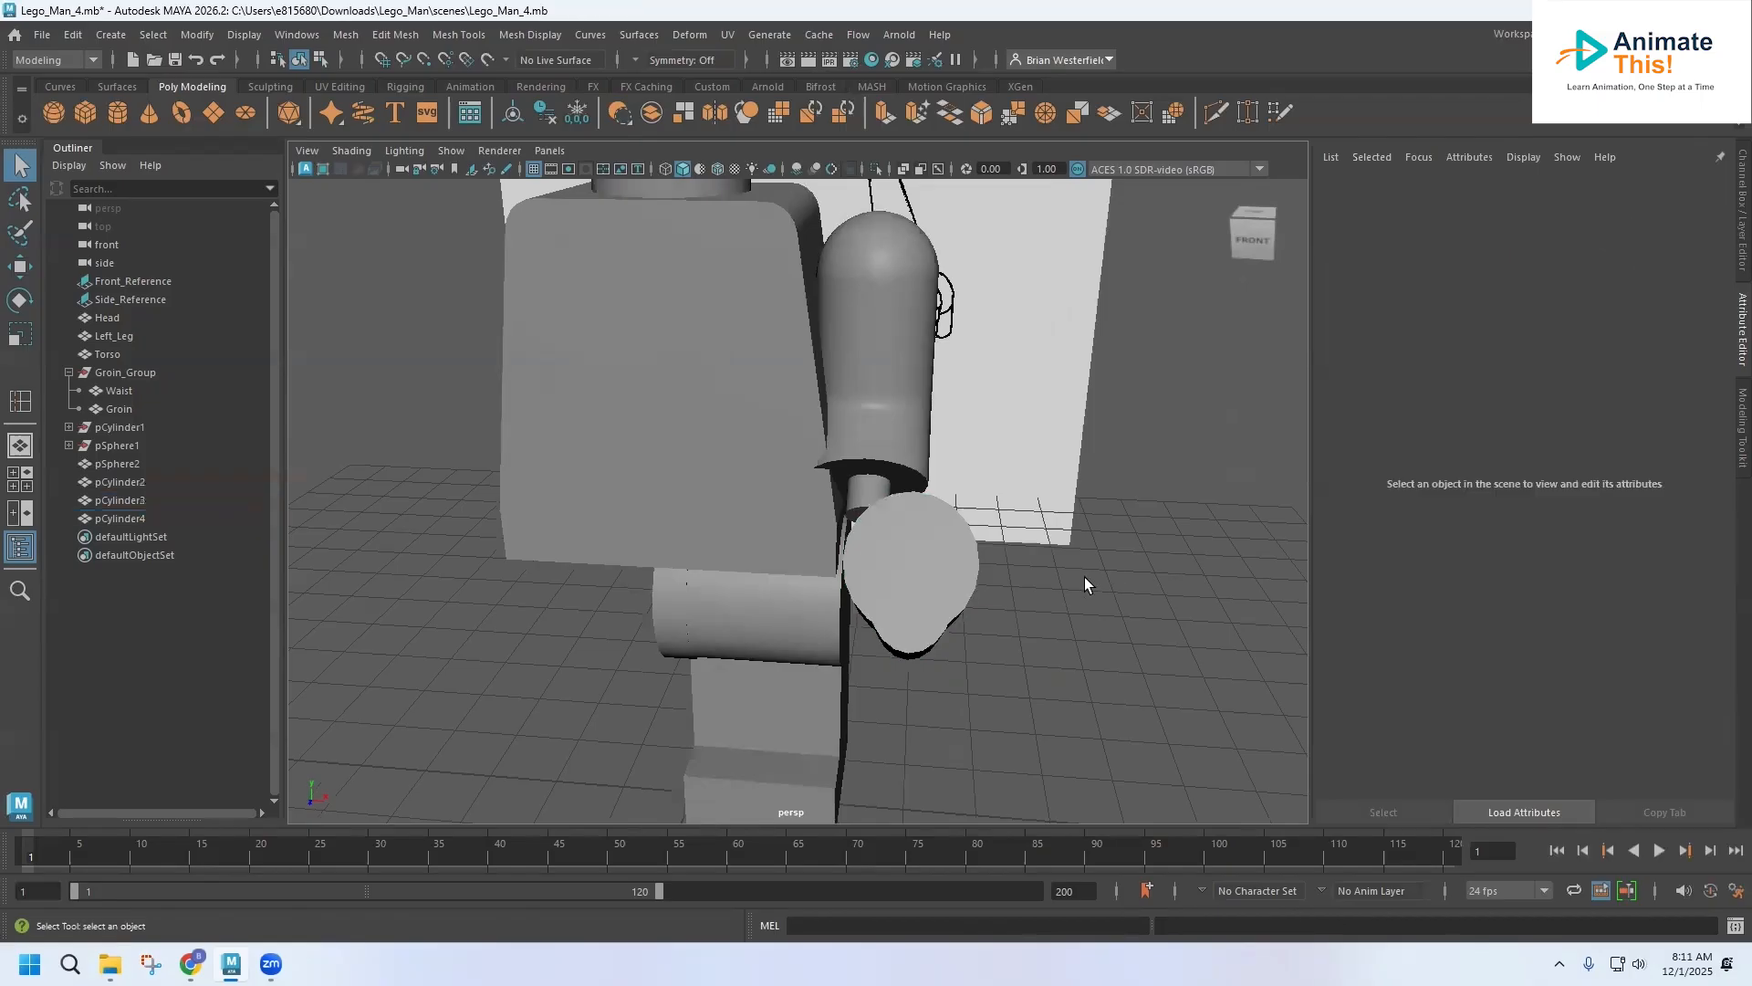
pyautogui.click(964, 527)
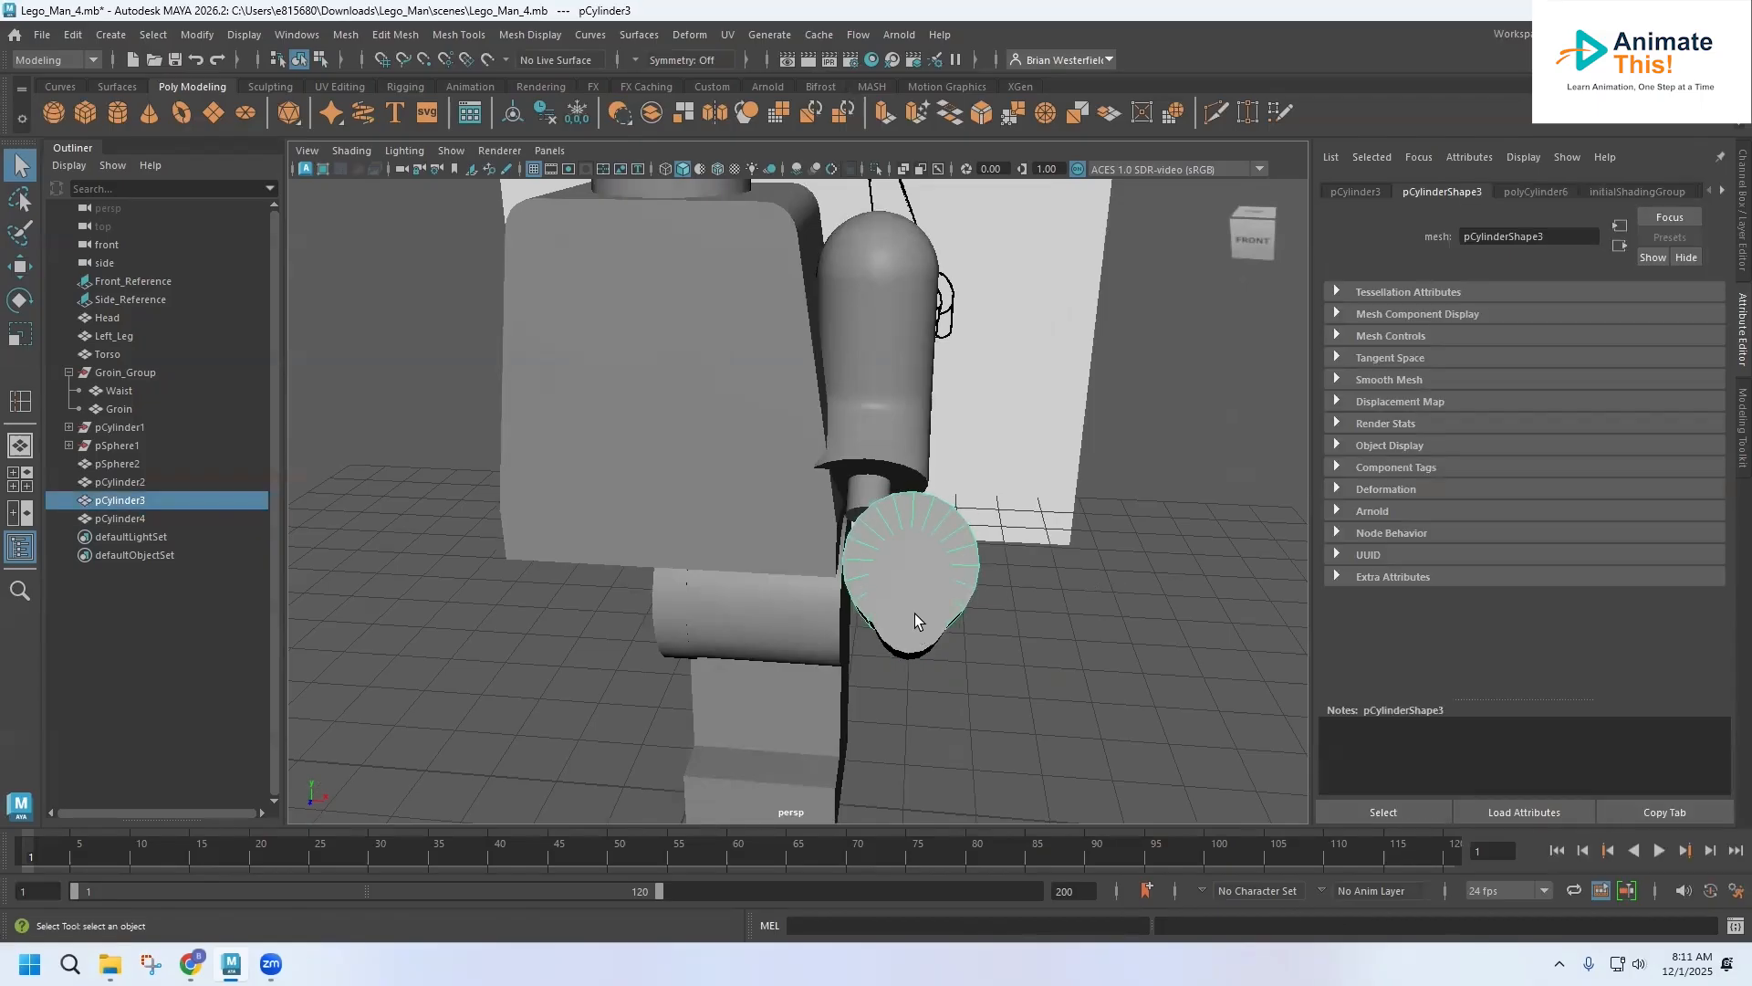
pyautogui.keyDown('shift'); pyautogui.click(915, 590); pyautogui.keyUp('shift')
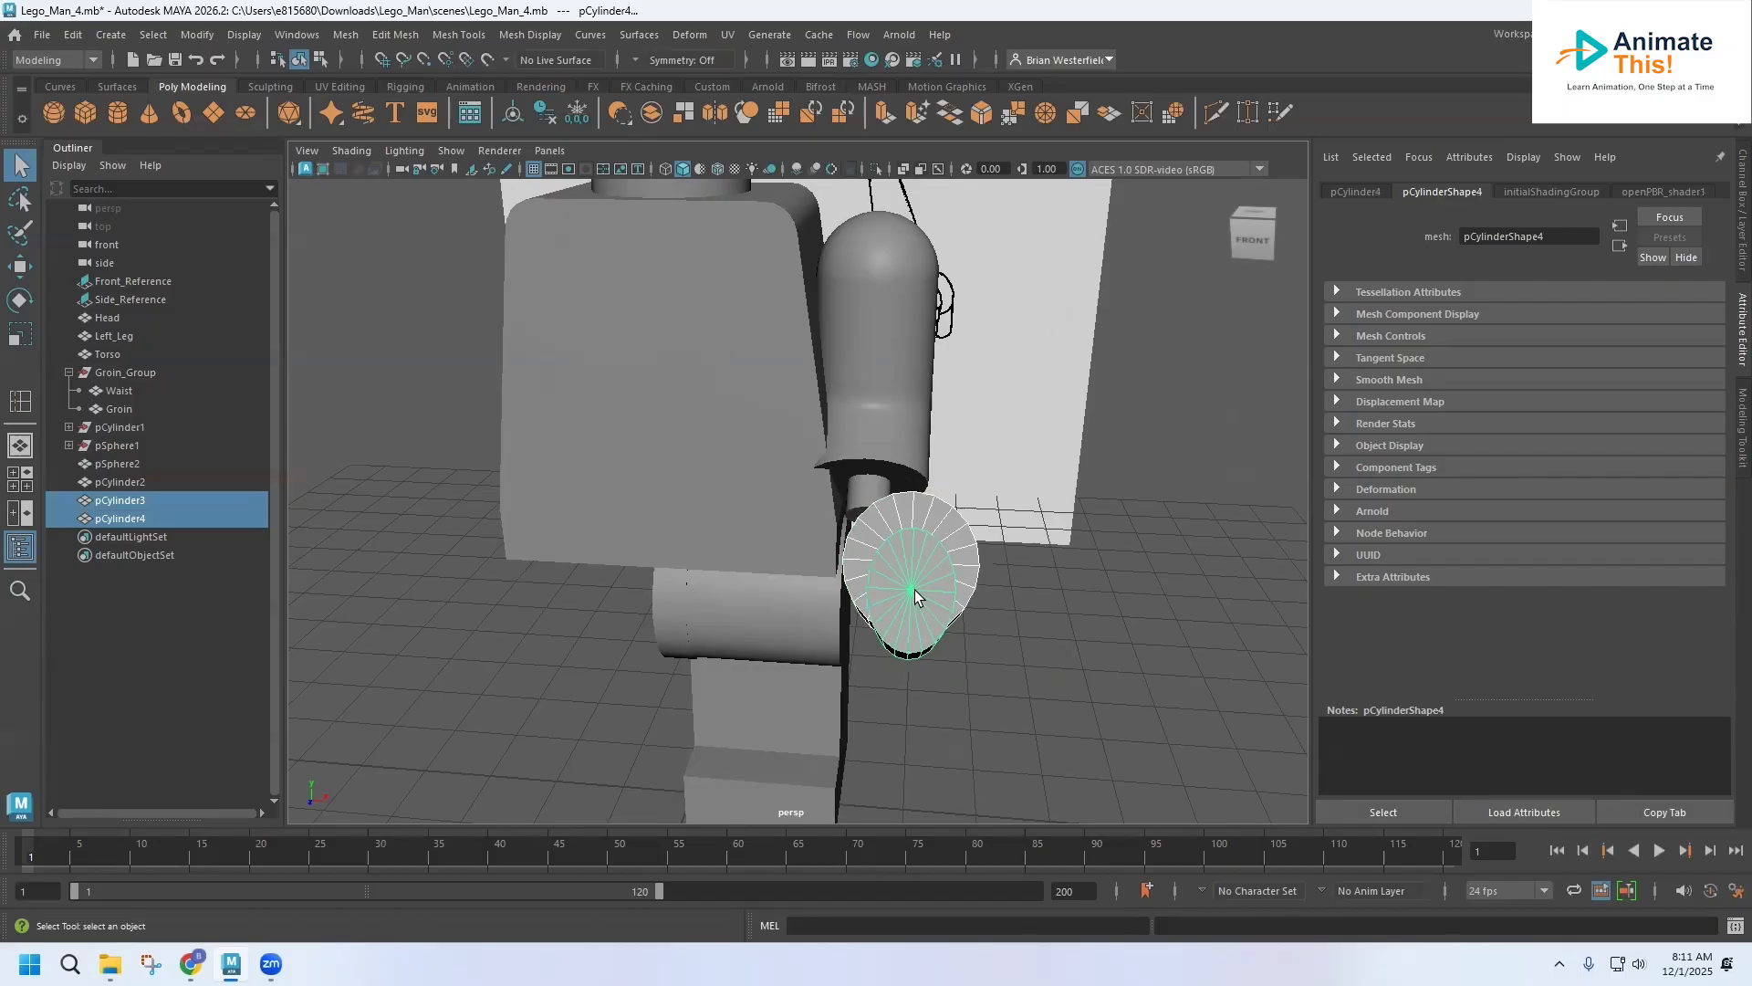
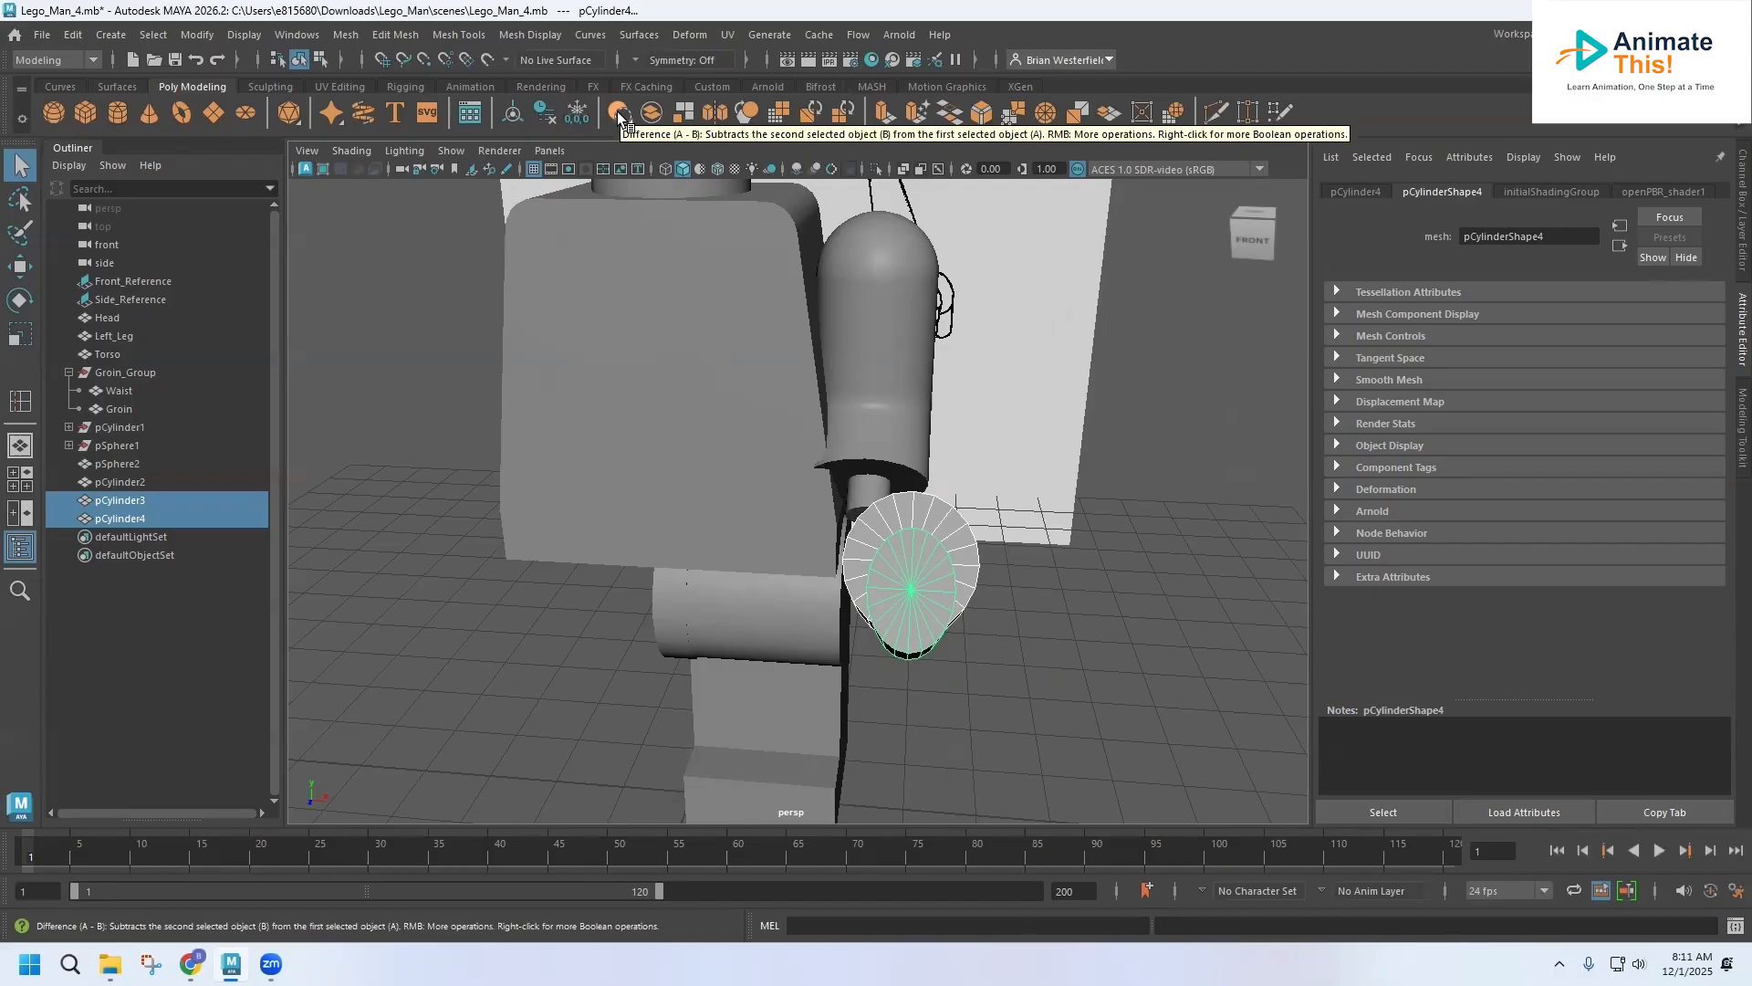
pyautogui.click(617, 113)
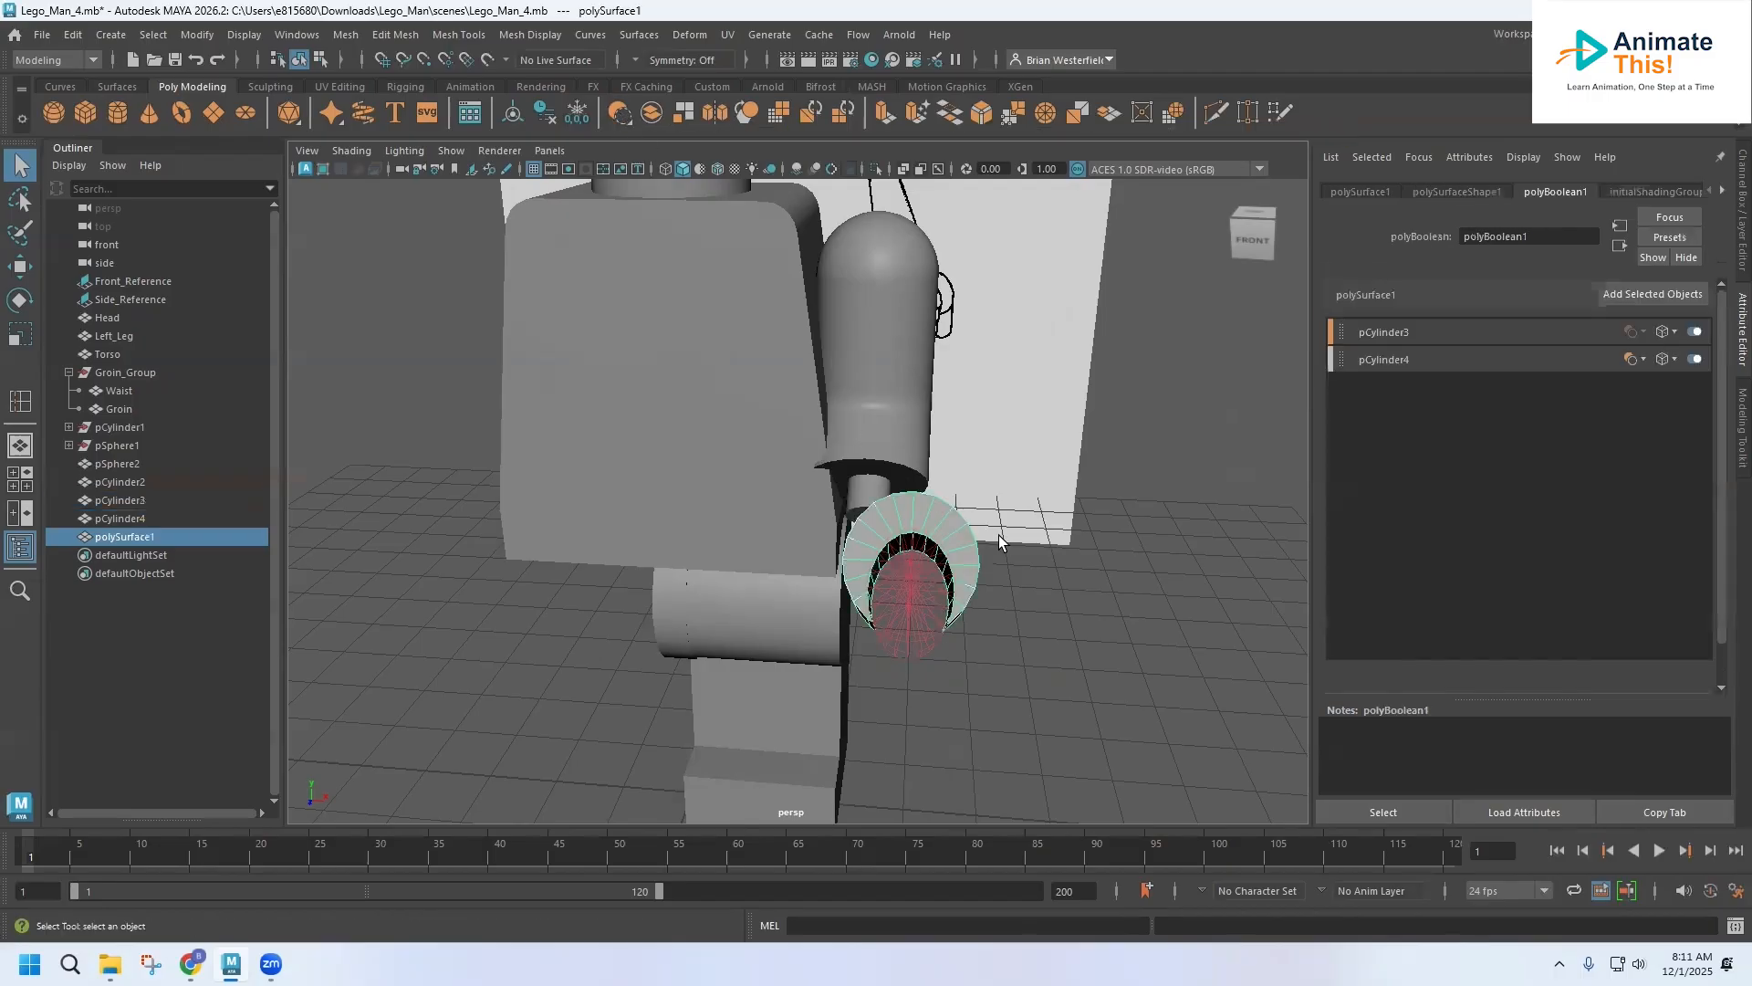
pyautogui.click(1082, 639)
pyautogui.keyDown('alt'); pyautogui.moveTo(975, 579); pyautogui.dragTo(726, 501); pyautogui.keyUp('alt')
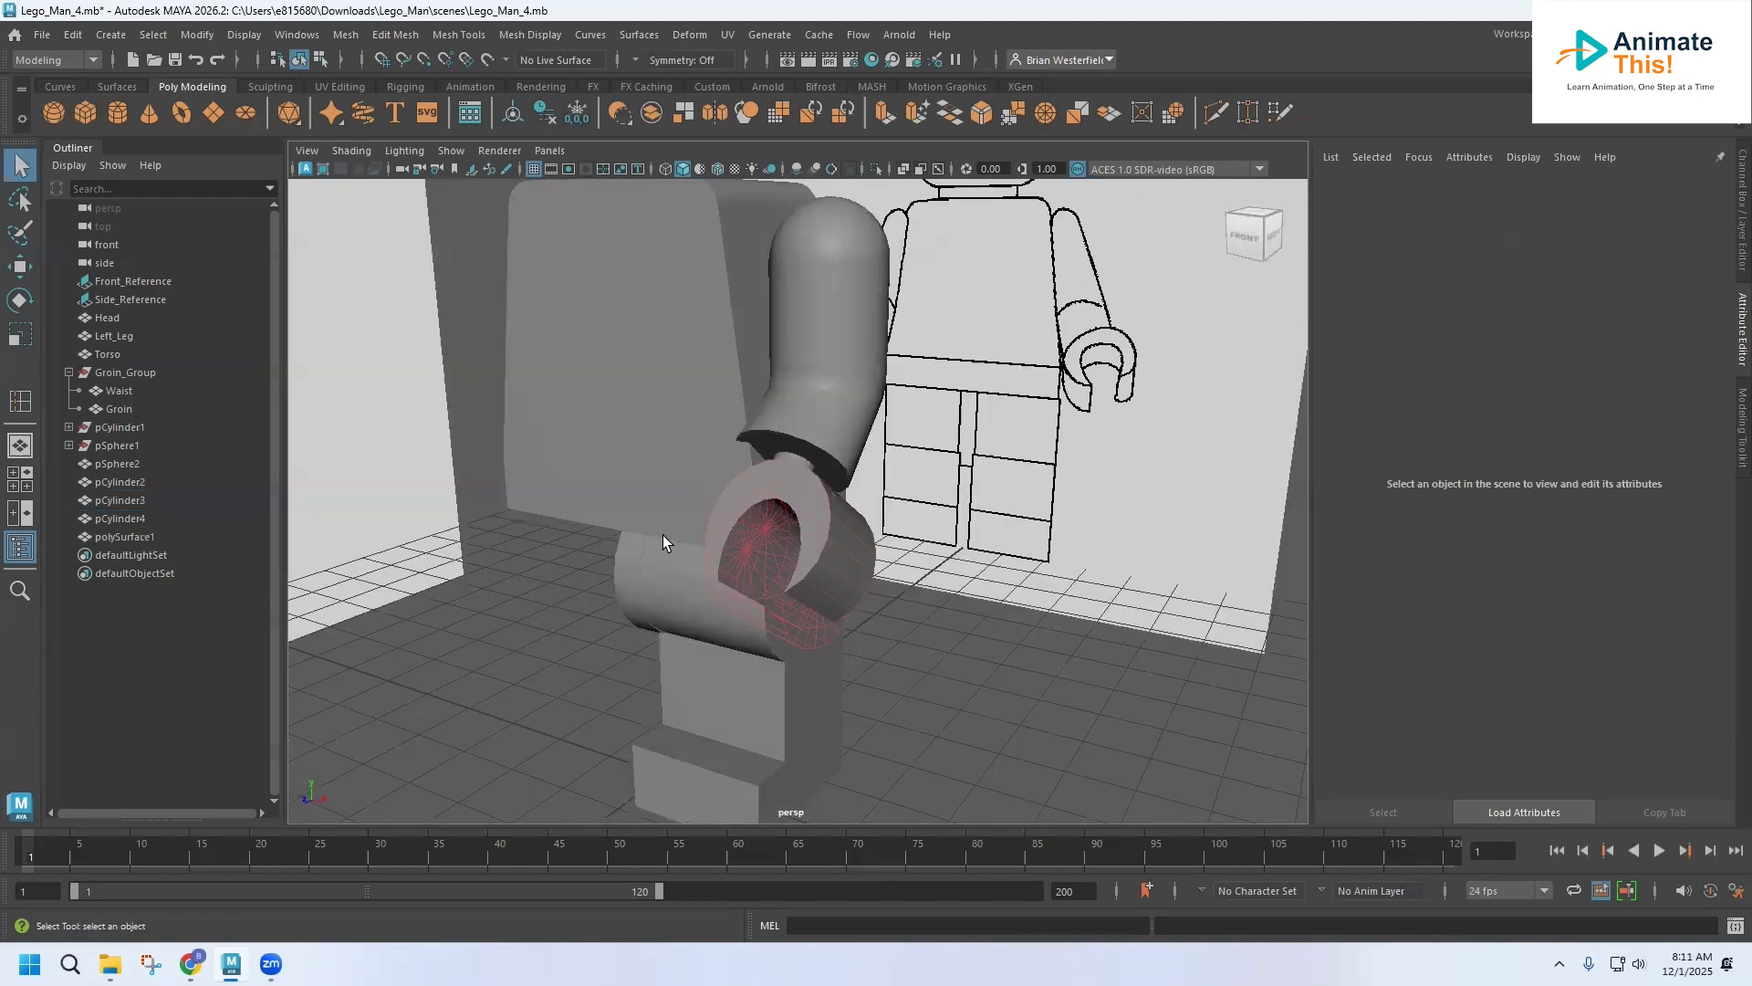
# Step: Delete the construction history on pCylinder3 and on the cut hand mesh polySurface1
pyautogui.click(128, 499)
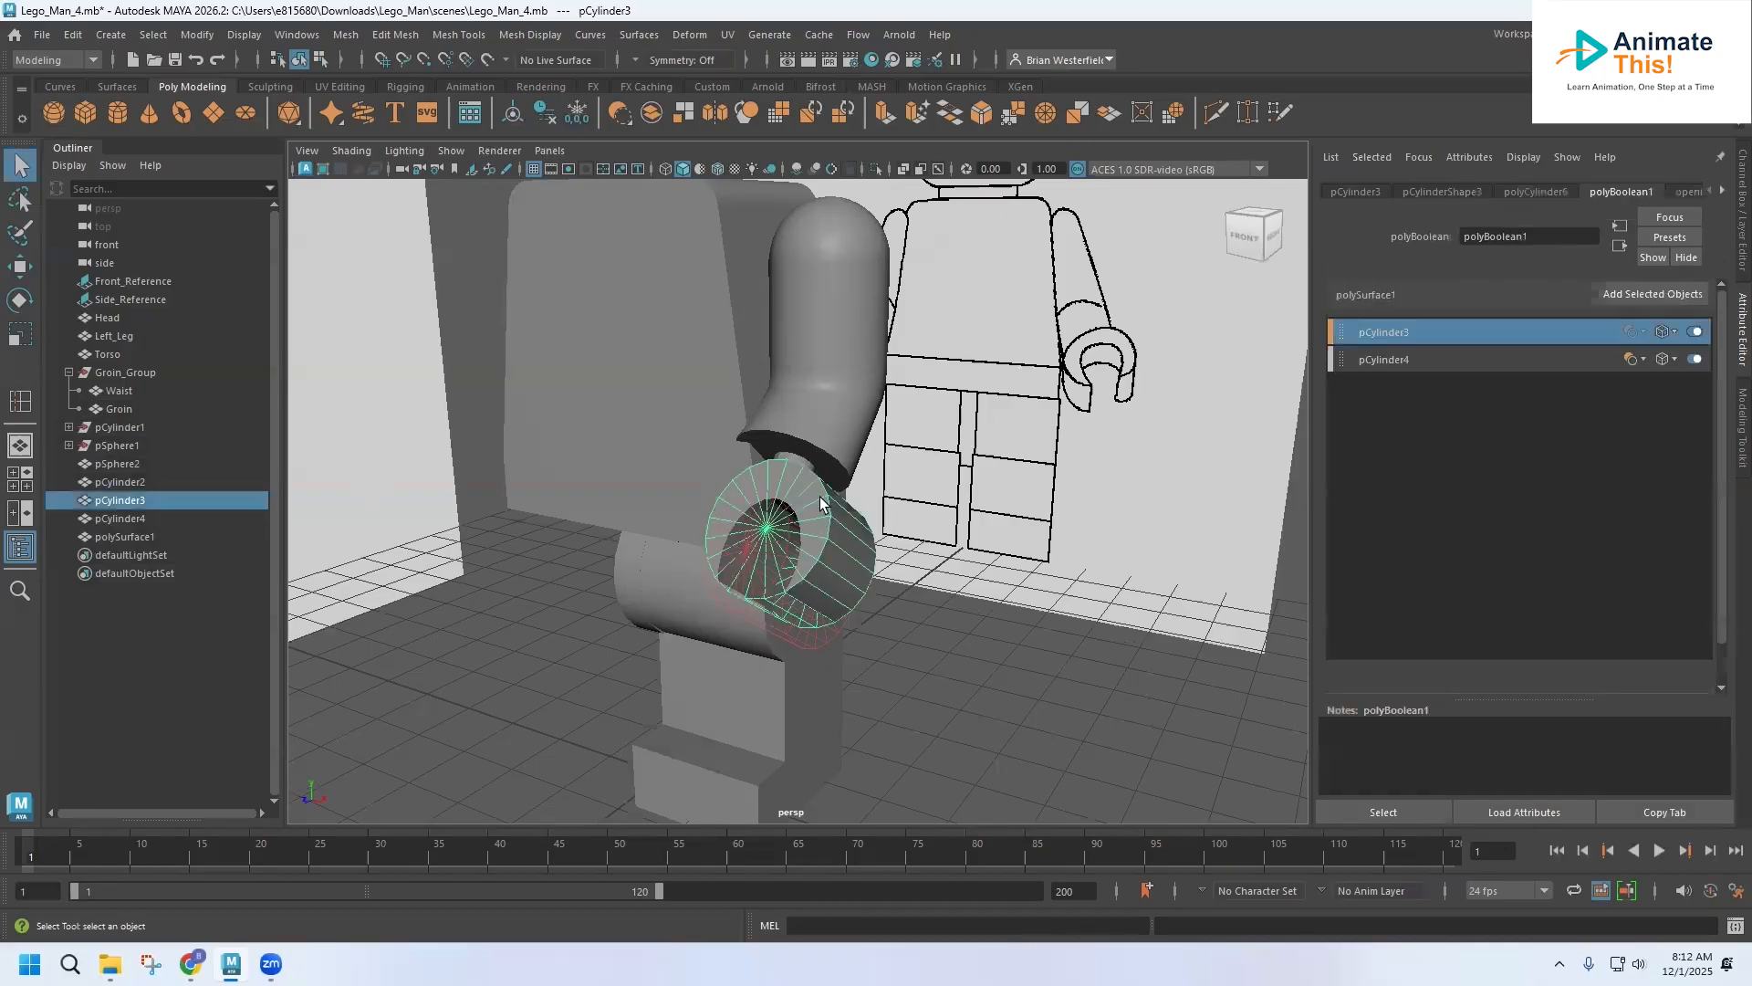
pyautogui.click(548, 111)
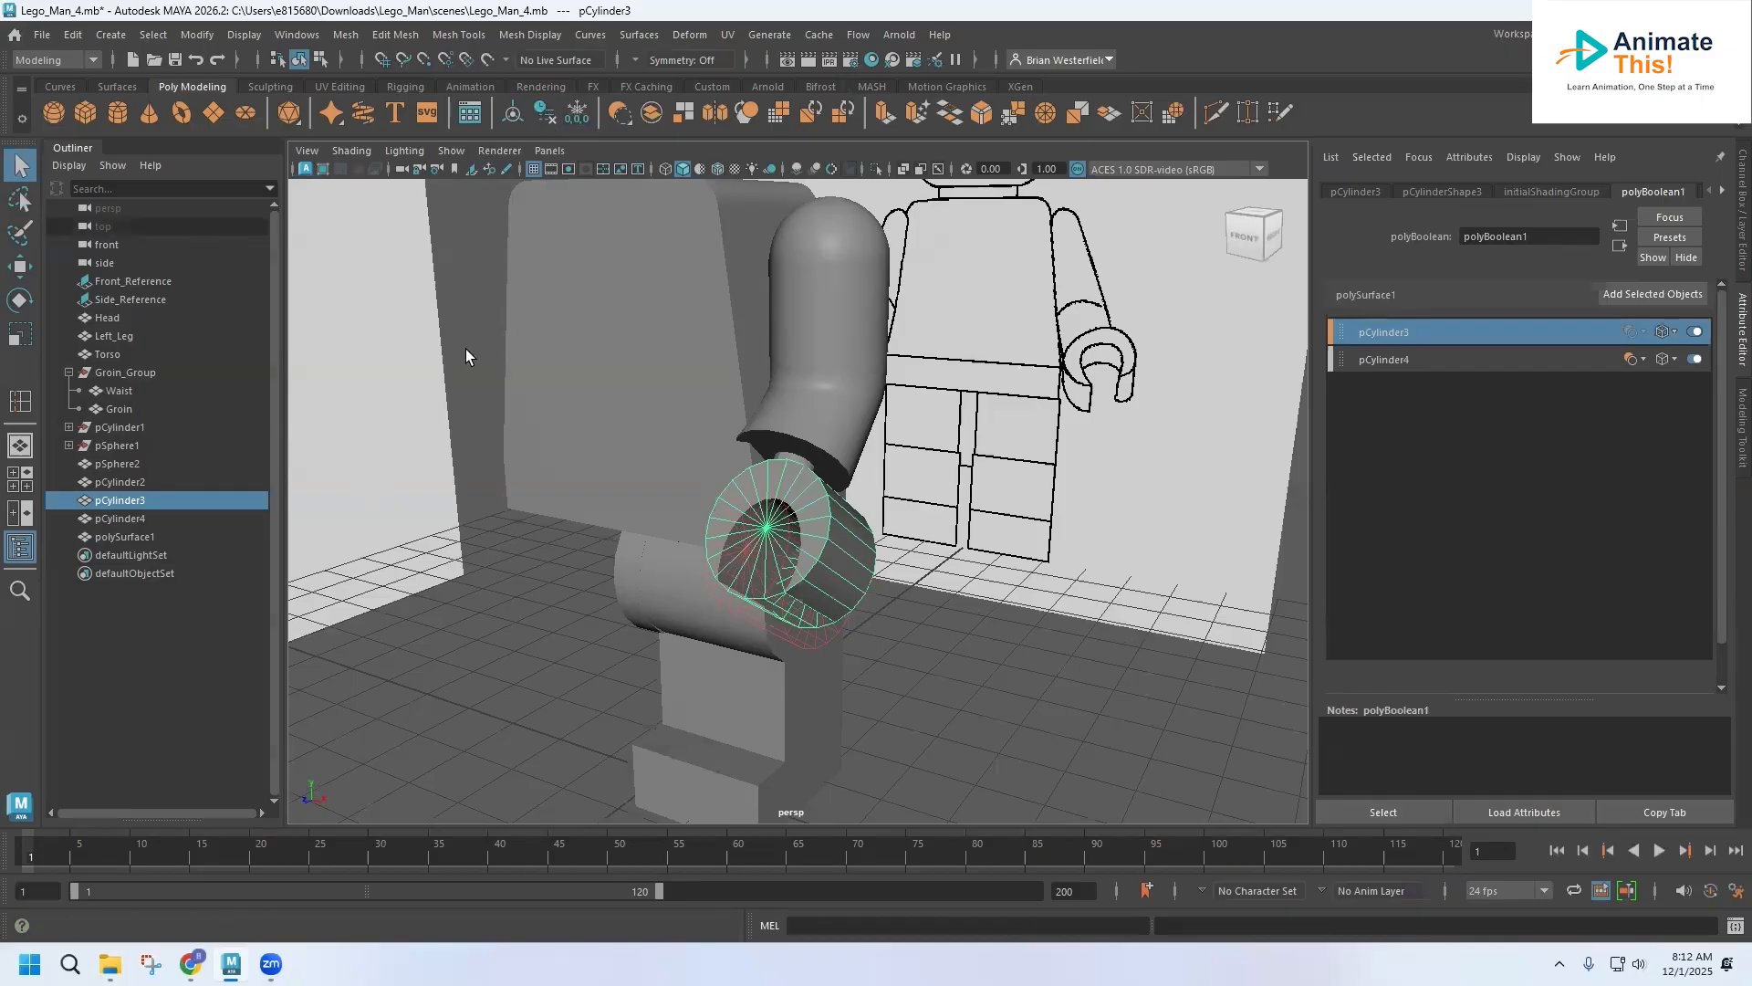
pyautogui.click(887, 639)
pyautogui.click(820, 561)
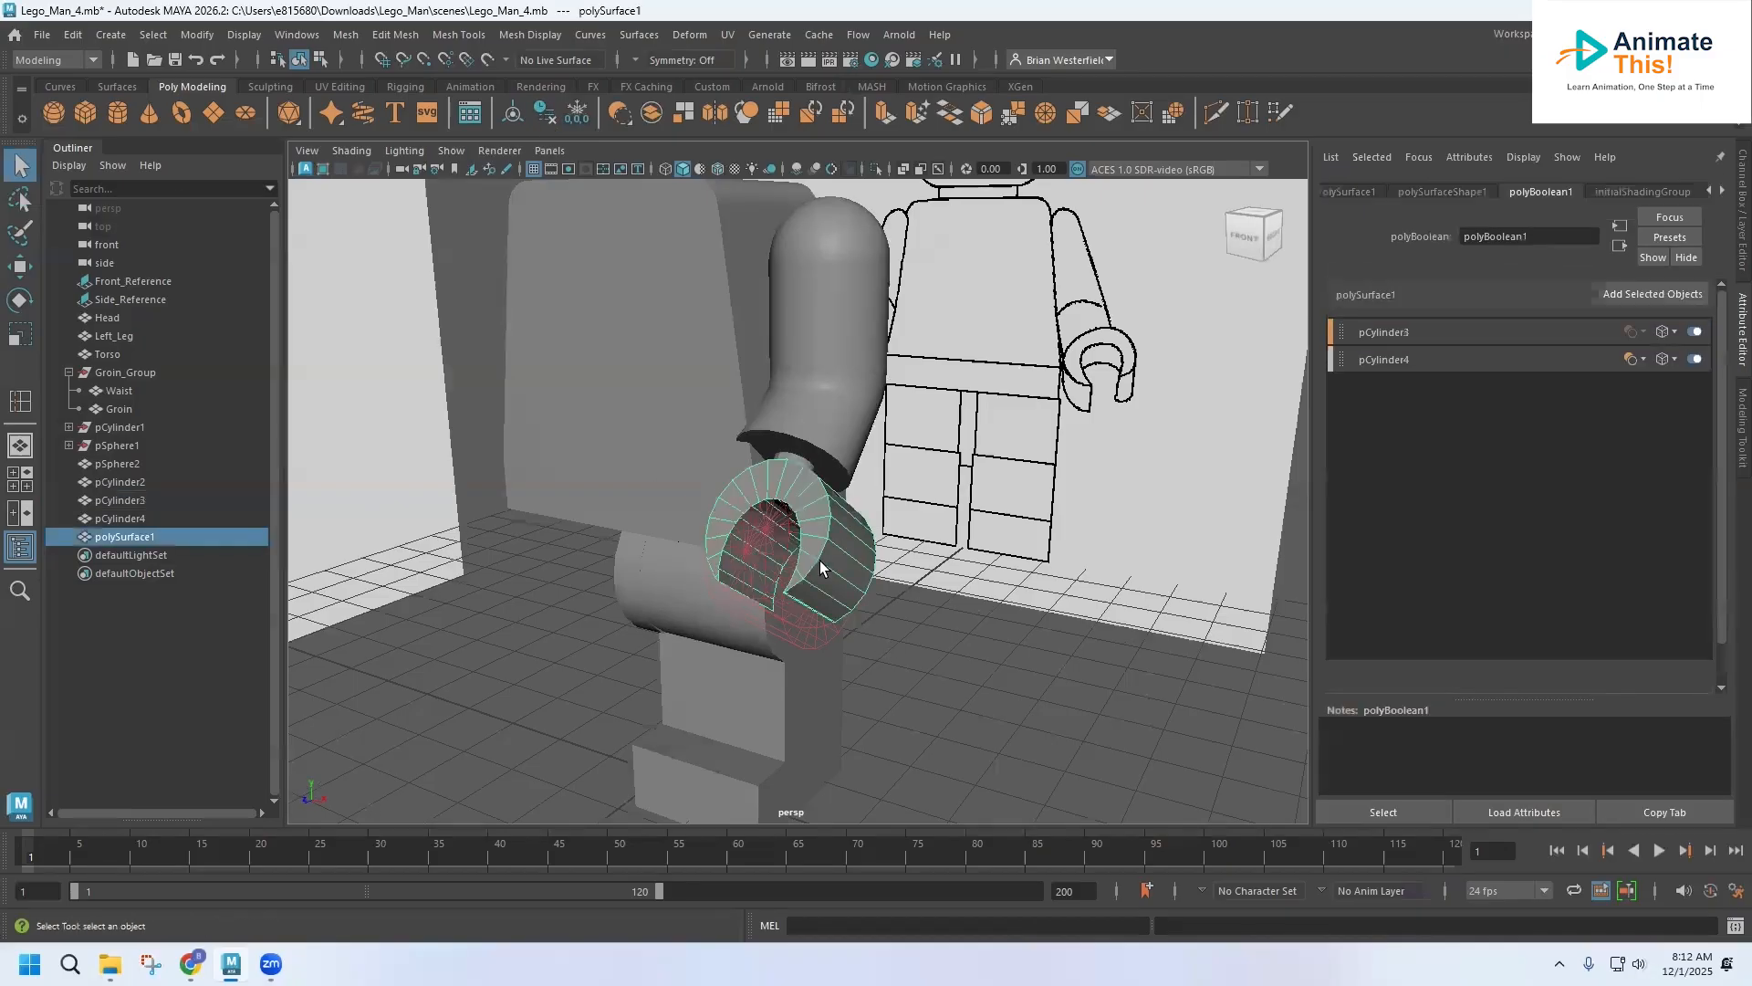
pyautogui.click(539, 117)
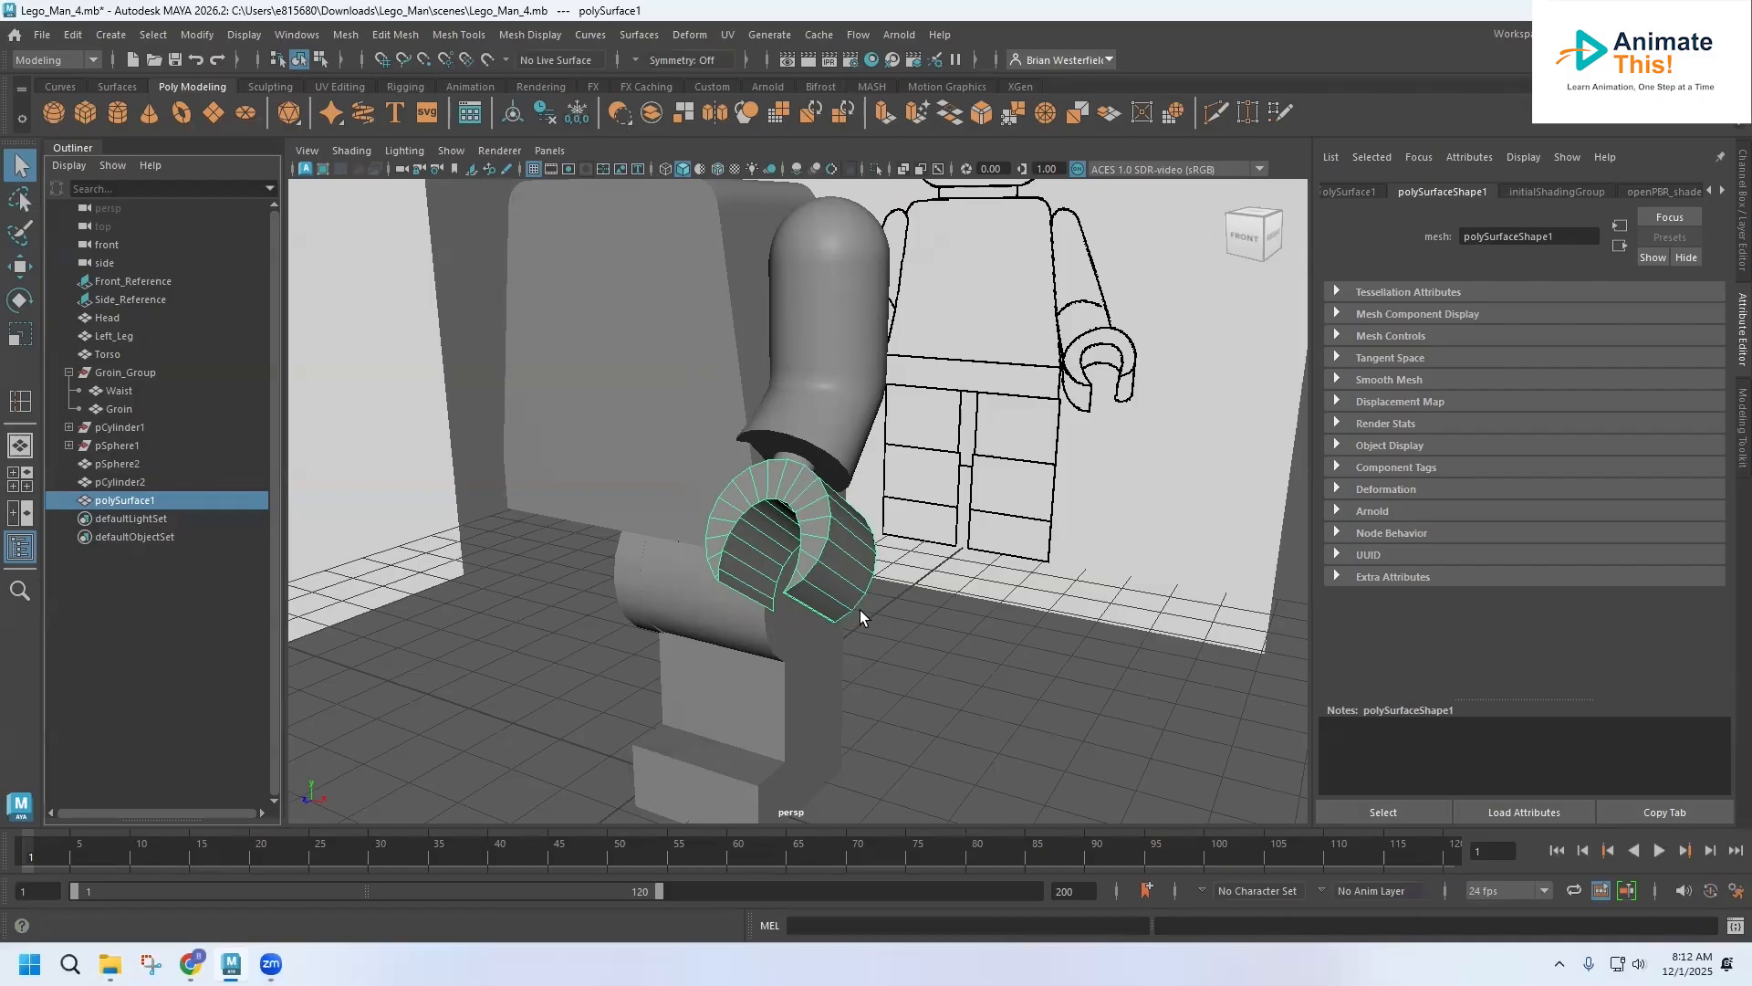
# Step: Move the C-shaped hand inward along X and reposition it against the wrist cylinder
pyautogui.keyDown('alt'); pyautogui.moveTo(852, 613); pyautogui.dragTo(901, 515); pyautogui.keyUp('alt')
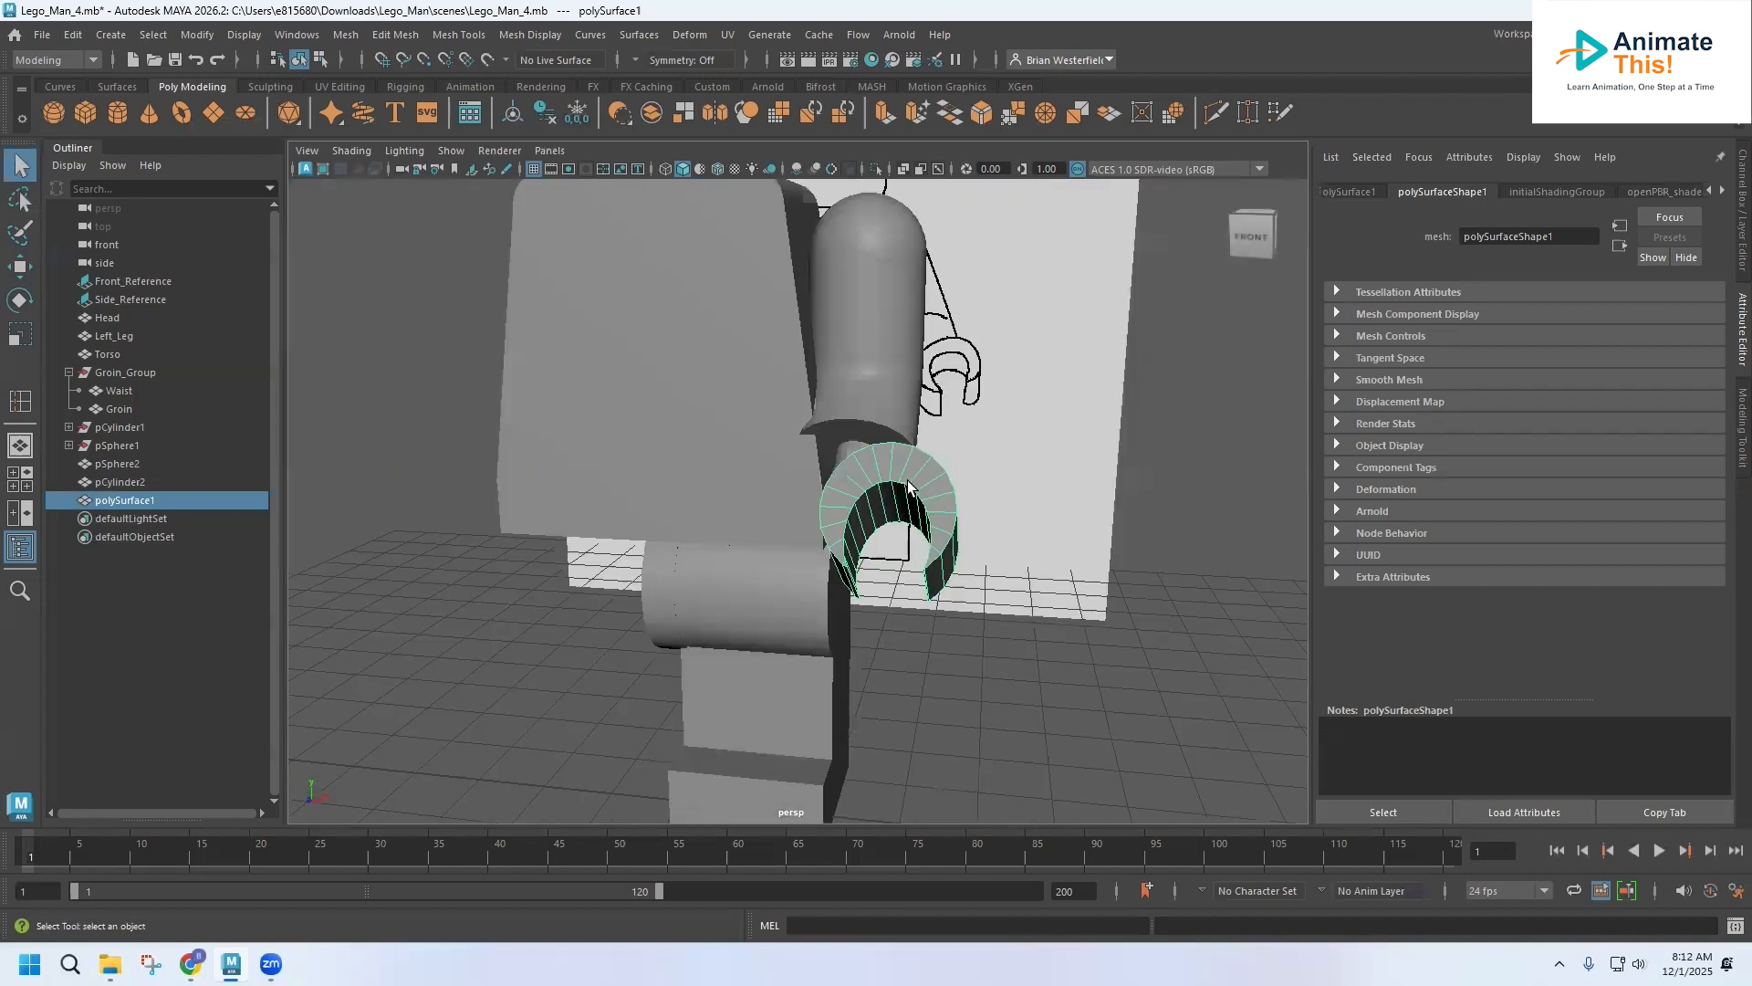
pyautogui.moveTo(913, 483); pyautogui.dragTo(982, 397, button='right')
pyautogui.keyDown('alt'); pyautogui.moveTo(930, 495); pyautogui.dragTo(848, 633); pyautogui.keyUp('alt')
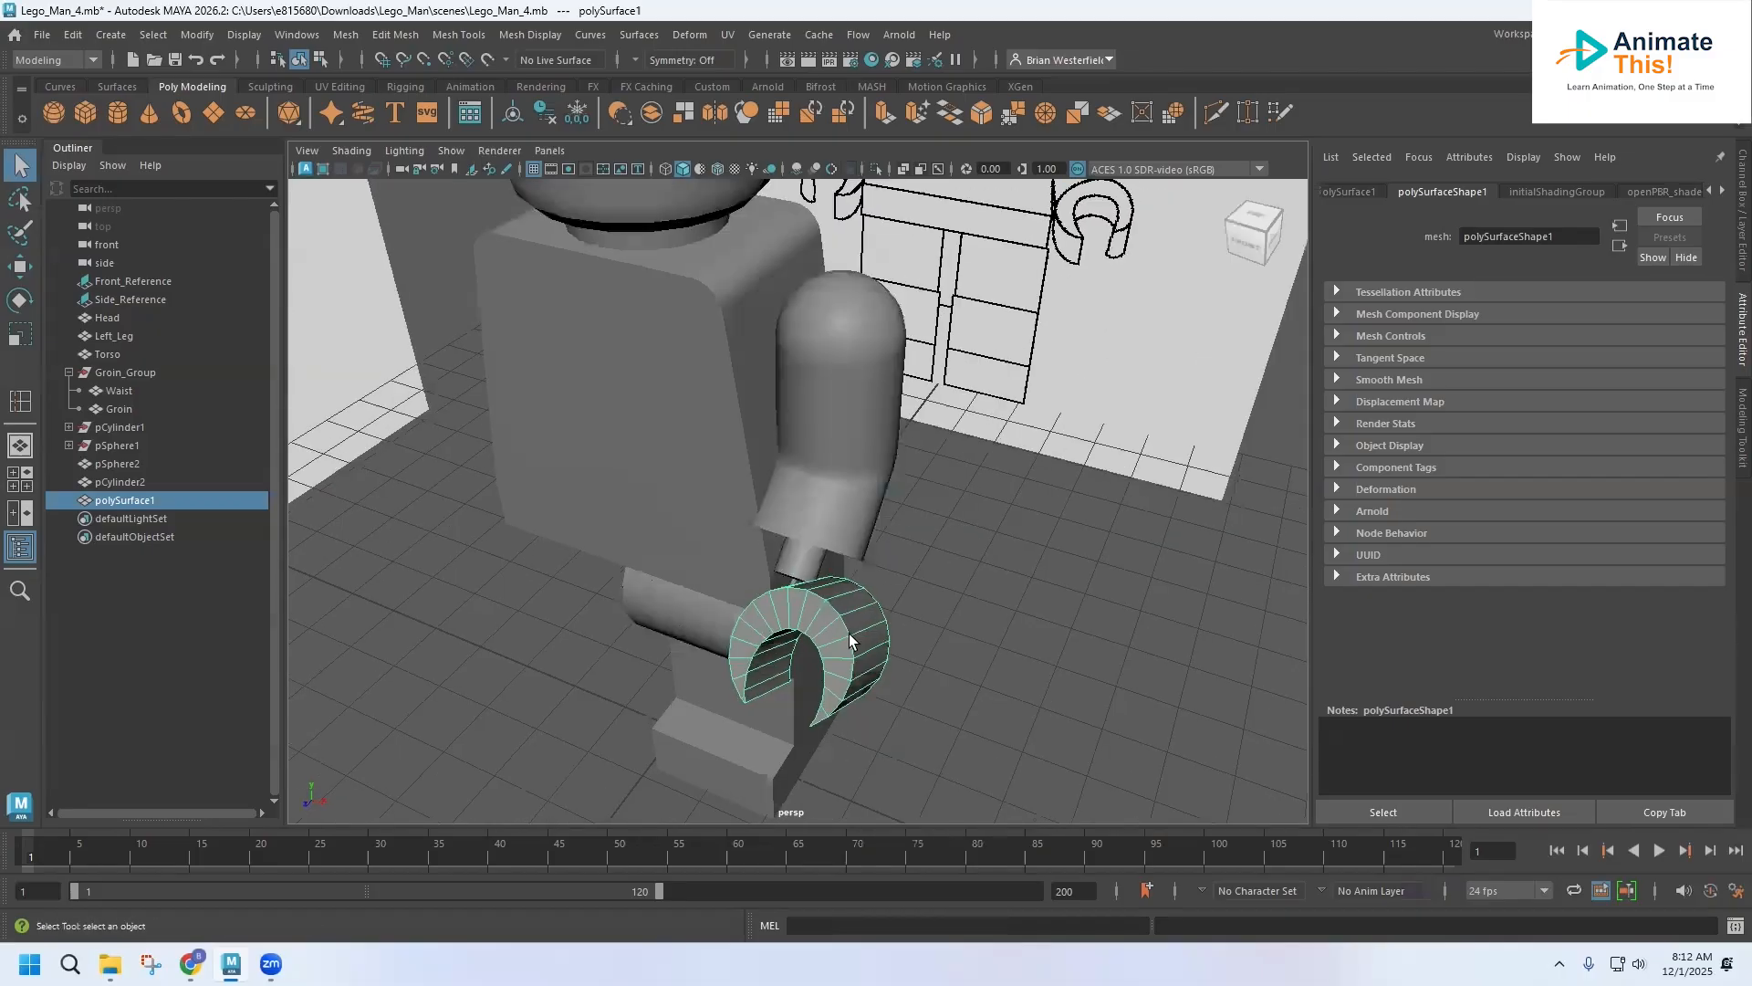
pyautogui.click(20, 266)
pyautogui.click(759, 712)
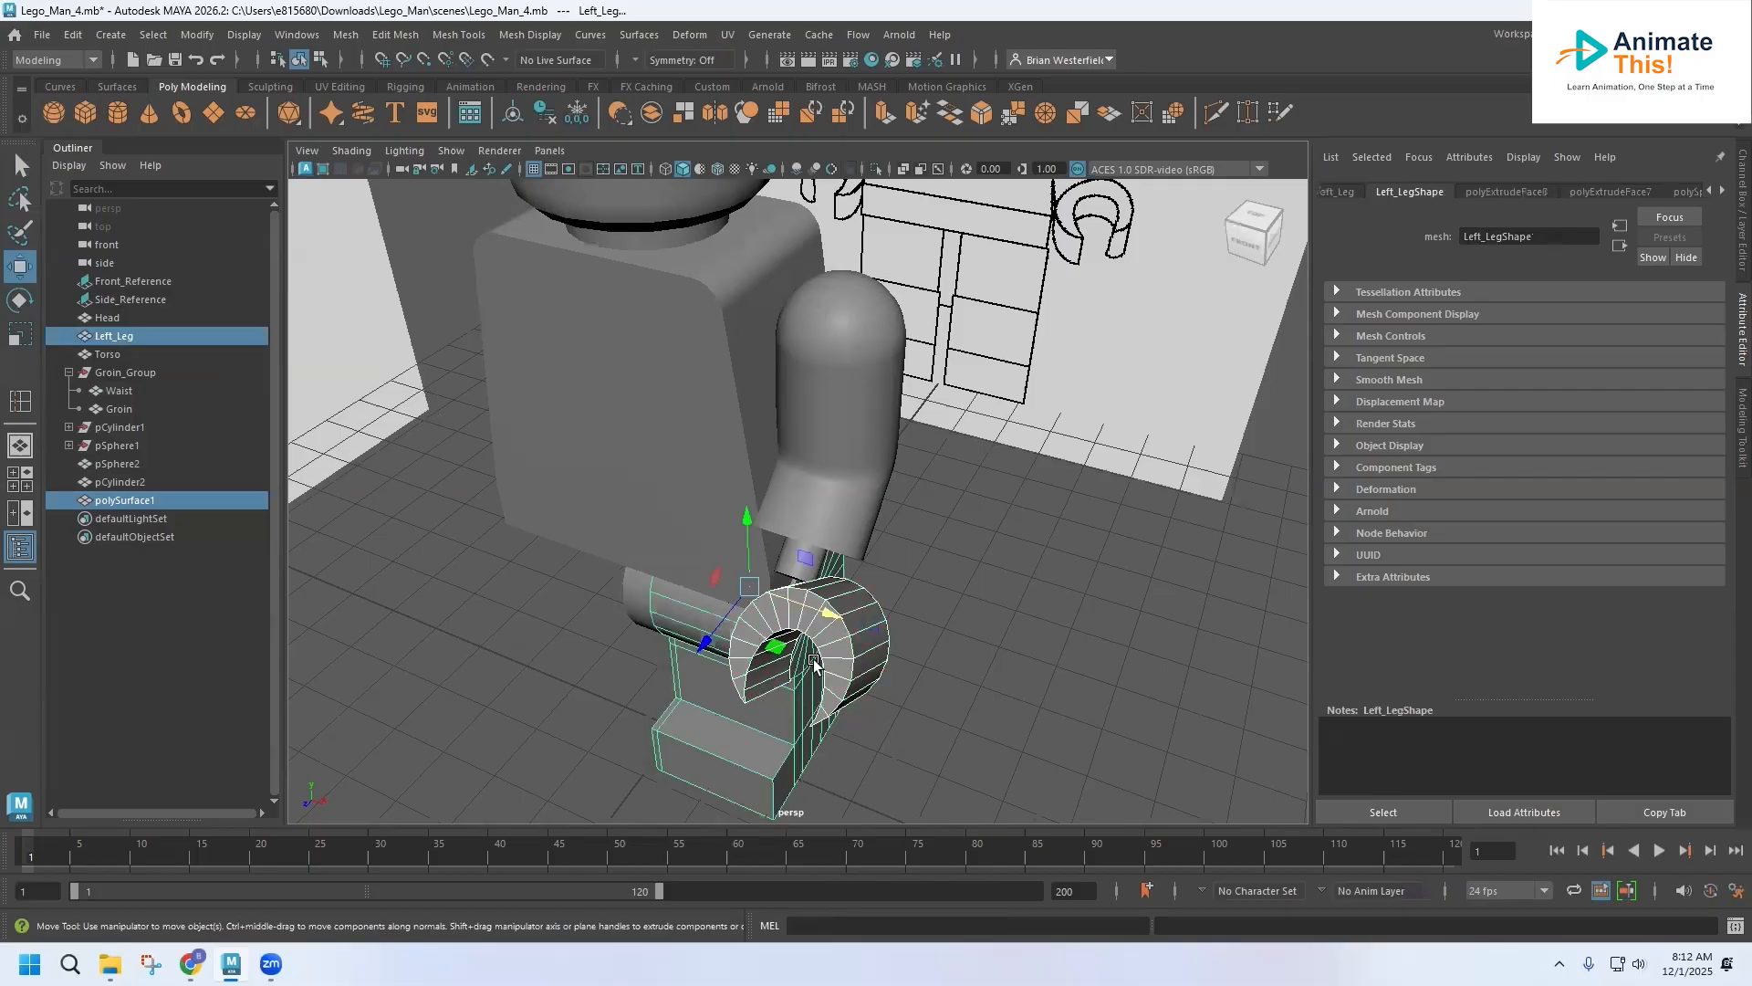
pyautogui.click(987, 616)
pyautogui.click(845, 642)
pyautogui.moveTo(898, 678); pyautogui.dragTo(857, 664)
pyautogui.keyDown('alt'); pyautogui.moveTo(797, 578); pyautogui.dragTo(651, 532); pyautogui.keyUp('alt')
pyautogui.moveTo(574, 386); pyautogui.dragTo(574, 402)
pyautogui.moveTo(507, 491); pyautogui.dragTo(698, 401)
# Step: Rotate the hand about -10.5 degrees in X and move it to about -0.48, -0.13, -0.09 translation to meet the wrist
pyautogui.click(20, 300)
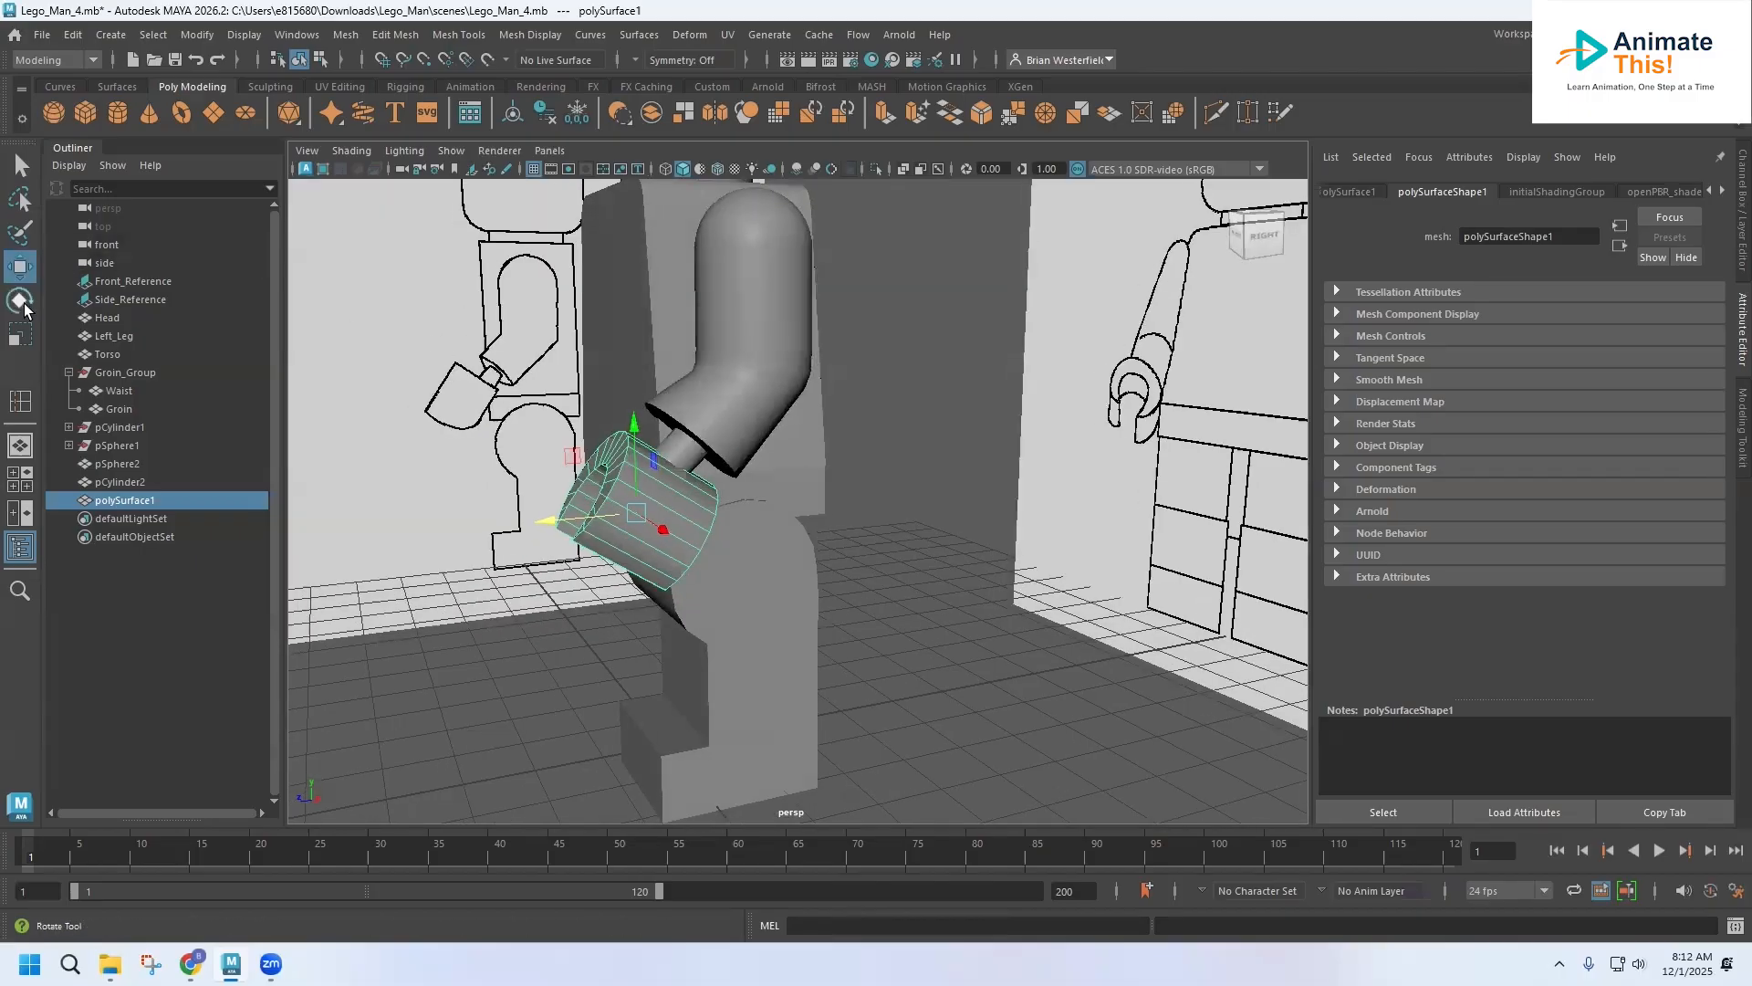
pyautogui.moveTo(602, 438); pyautogui.dragTo(588, 395)
pyautogui.click(26, 268)
pyautogui.moveTo(524, 479); pyautogui.dragTo(802, 462)
pyautogui.moveTo(921, 653); pyautogui.dragTo(923, 654)
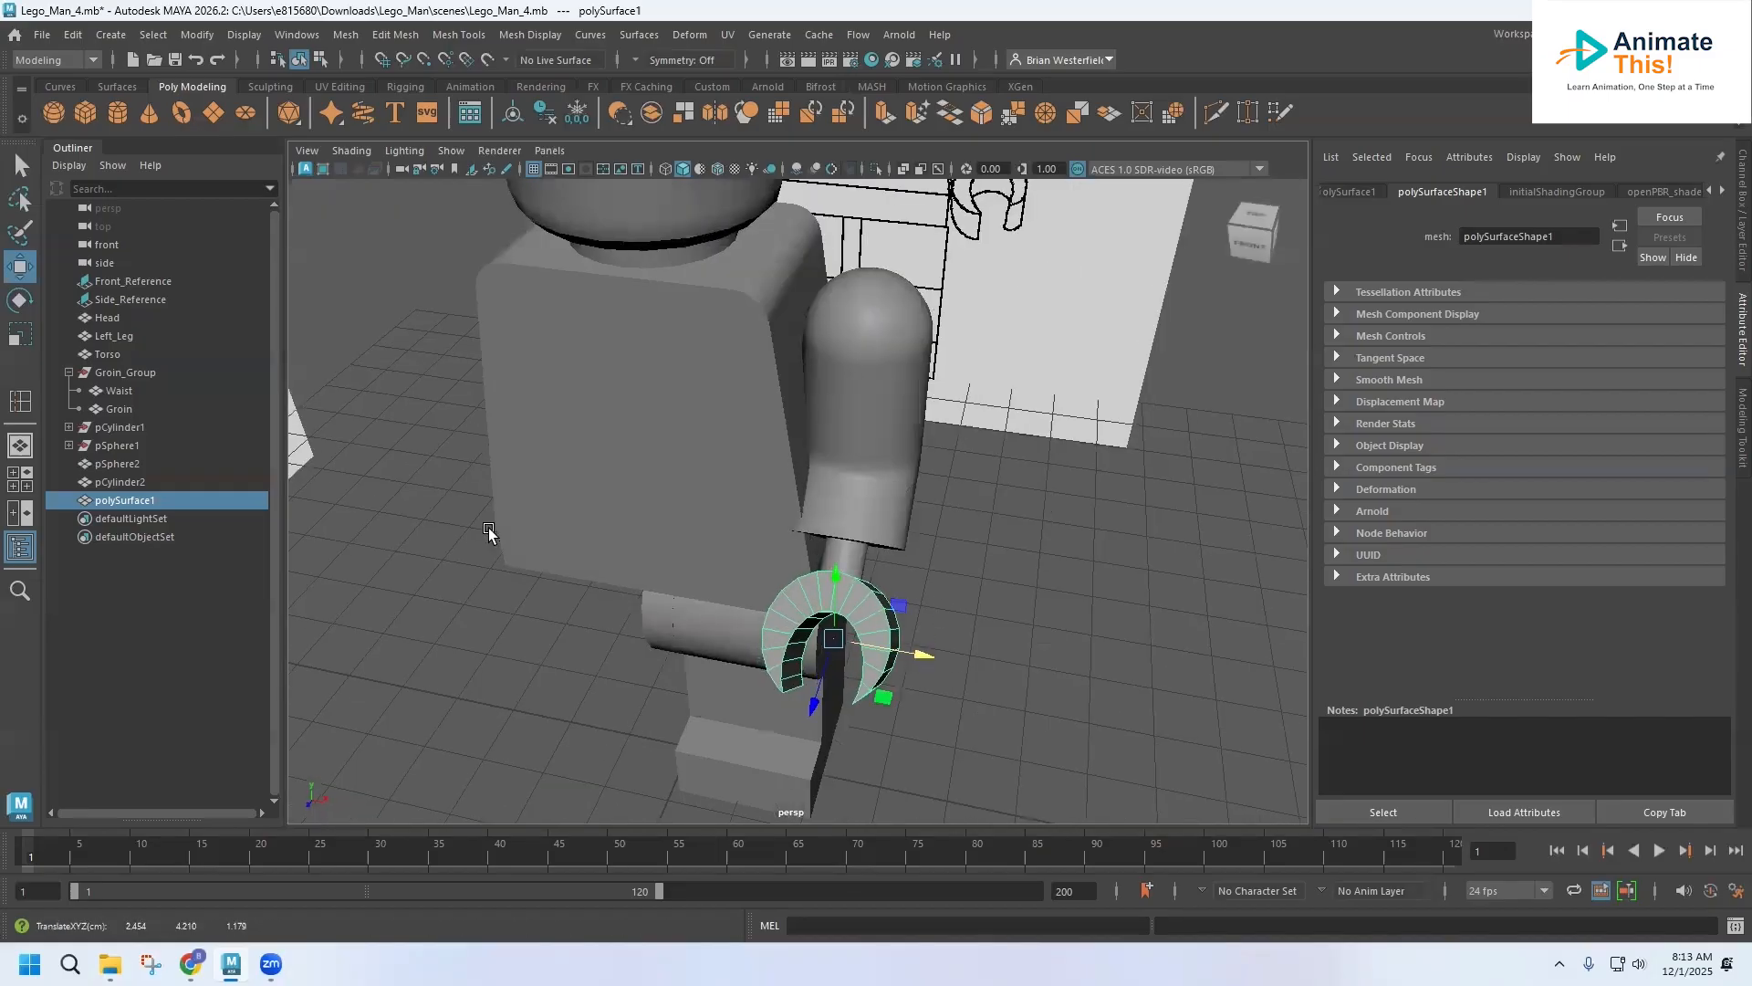
# Step: Rename the cut hand mesh as Left_Hand and the small connecting cylinder as Wrist
pyautogui.doubleClick(119, 500)
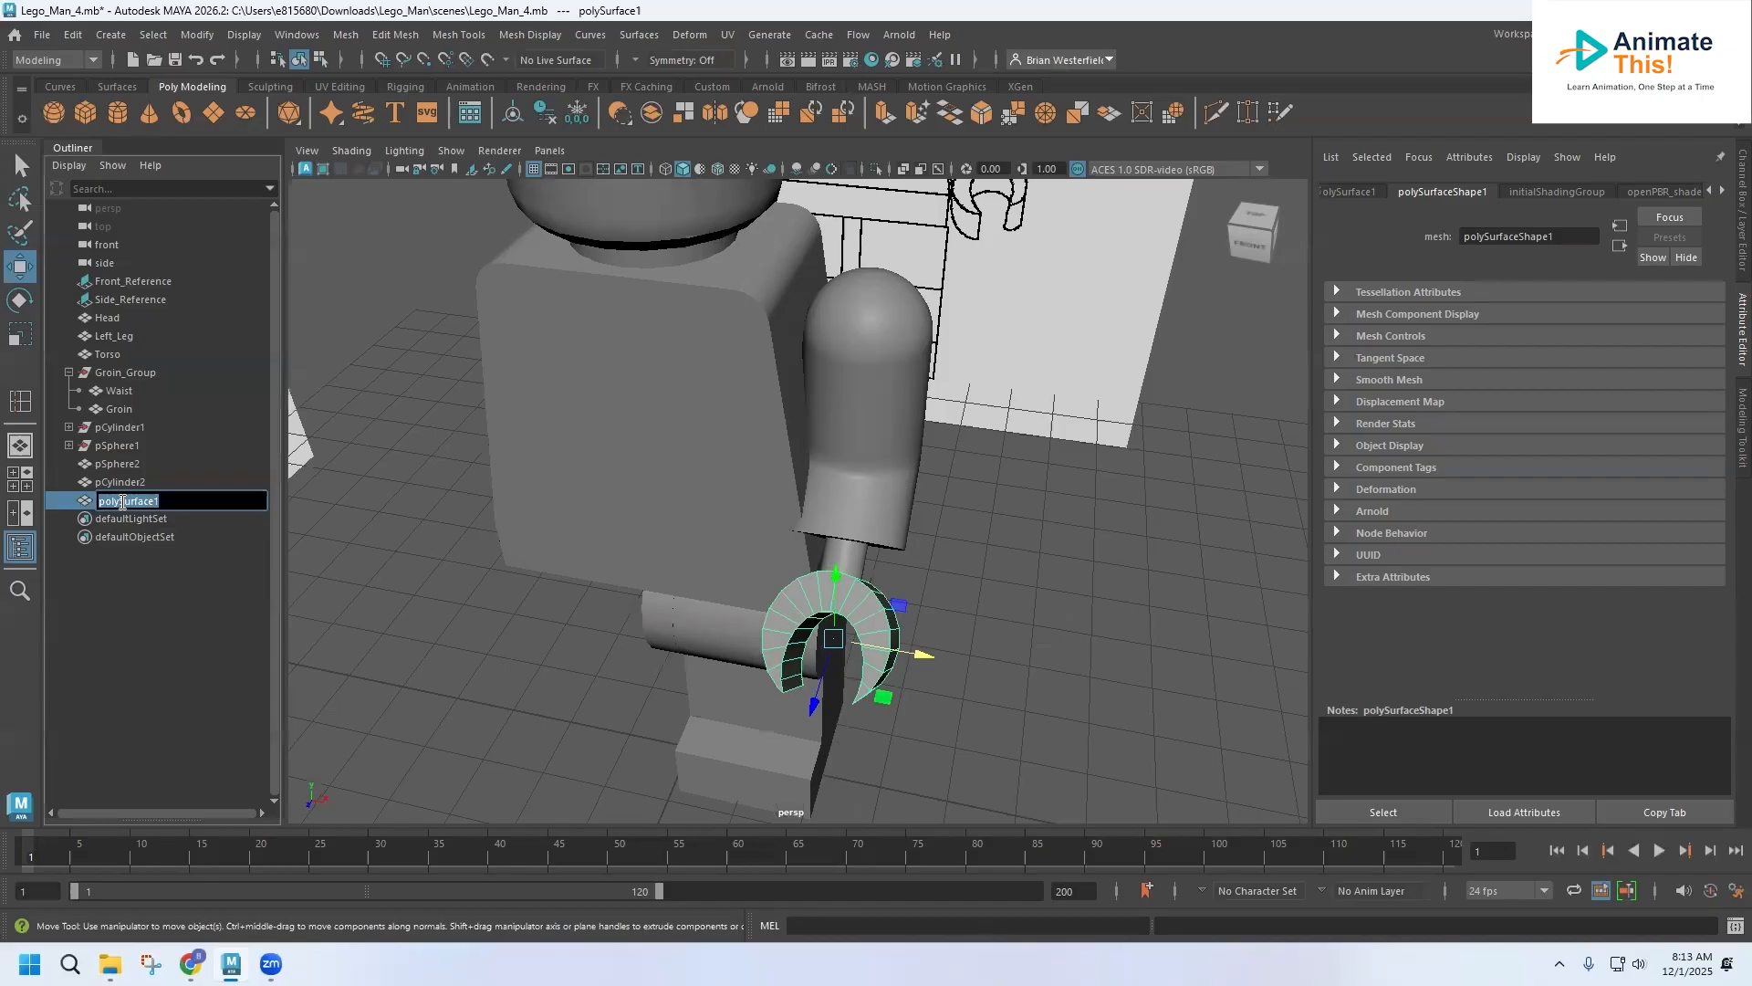
pyautogui.write('Left_Hand')
pyautogui.press('Return')
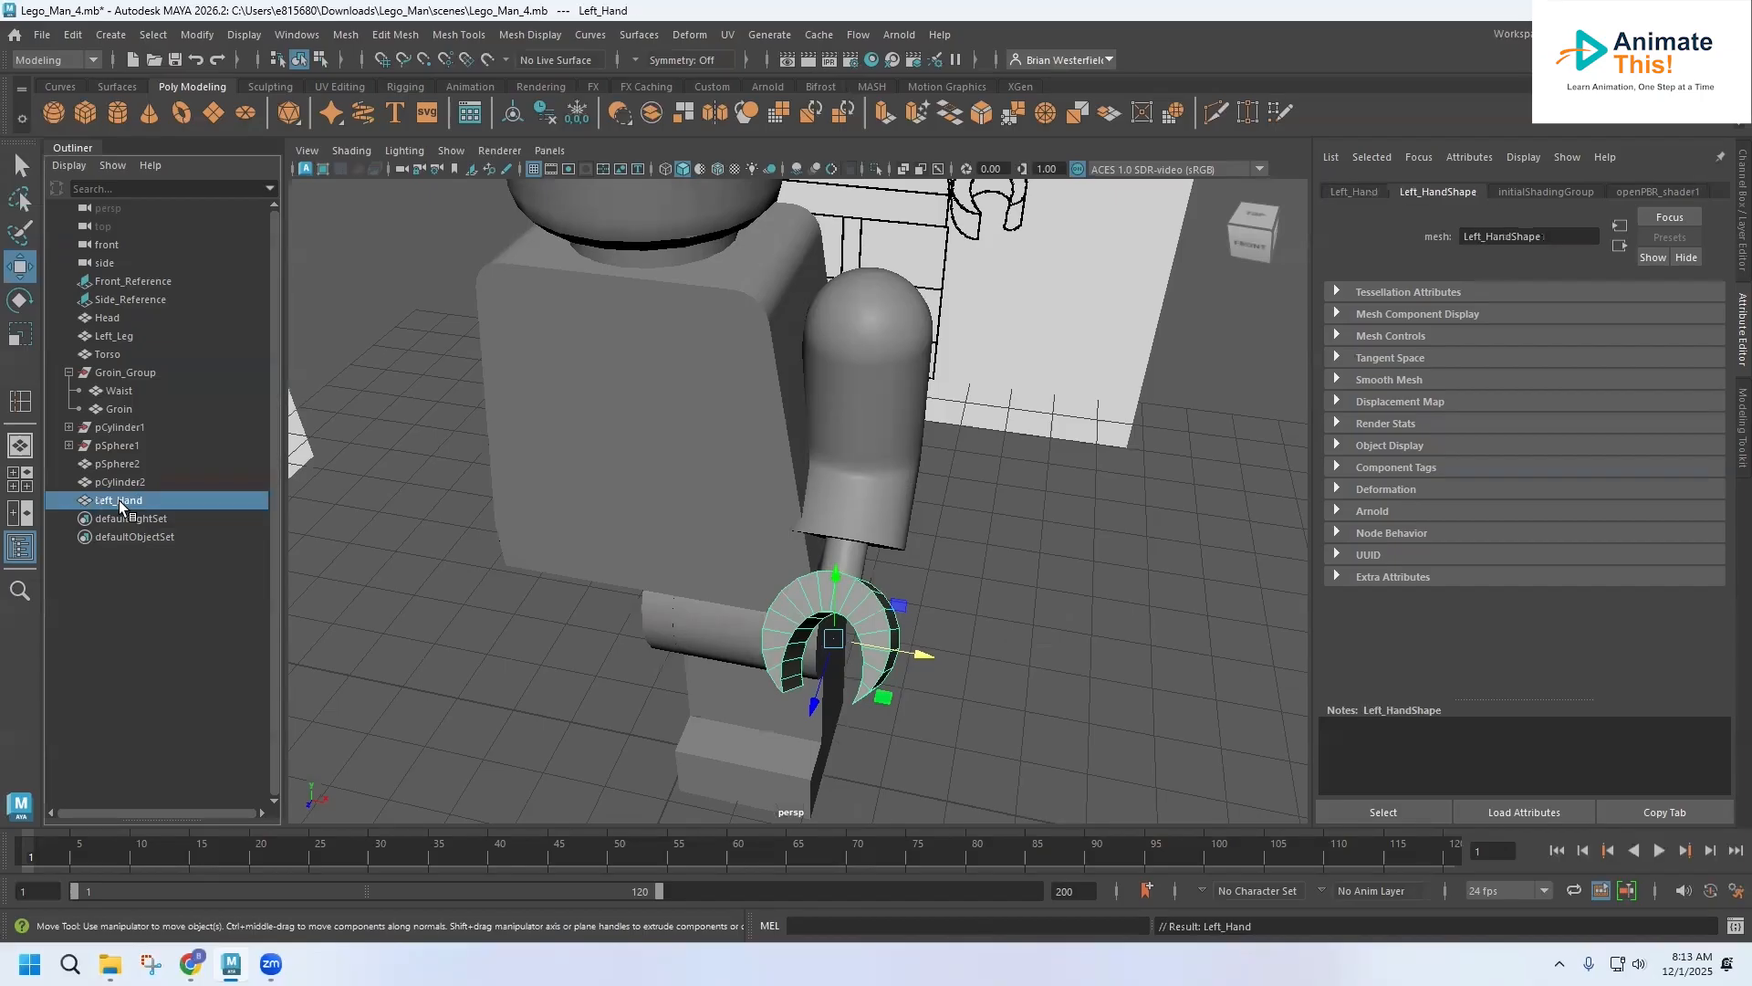
pyautogui.click(137, 481)
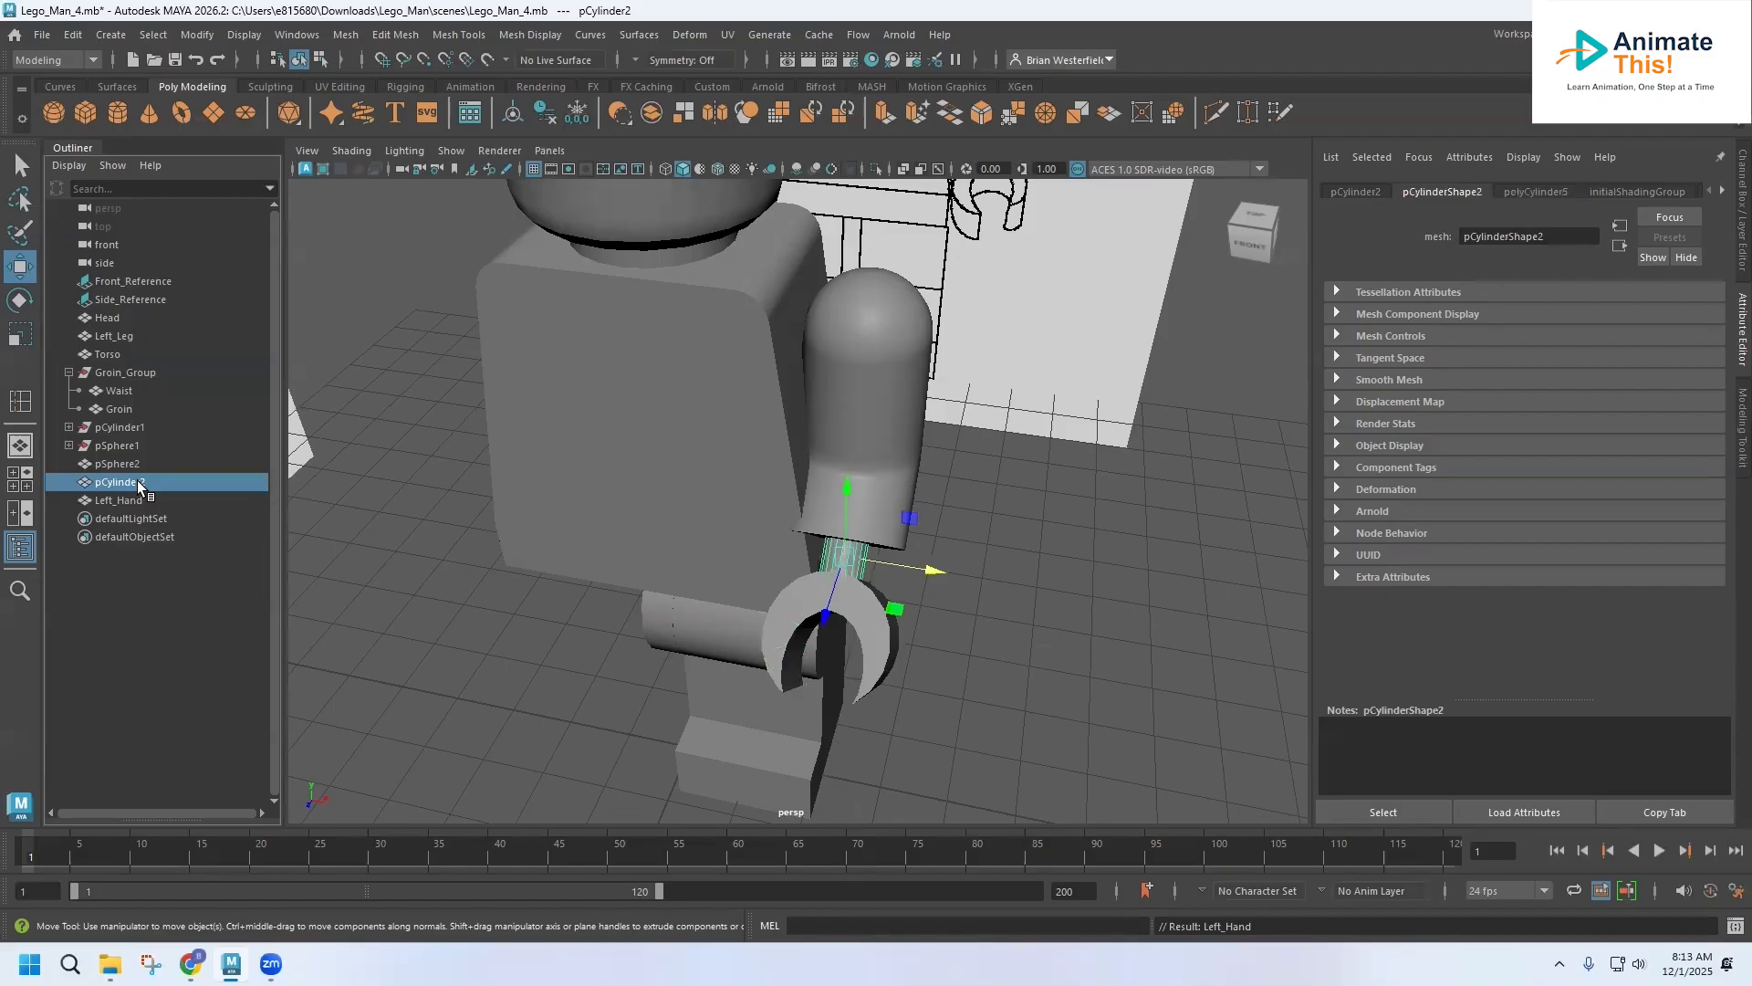
pyautogui.doubleClick(136, 481)
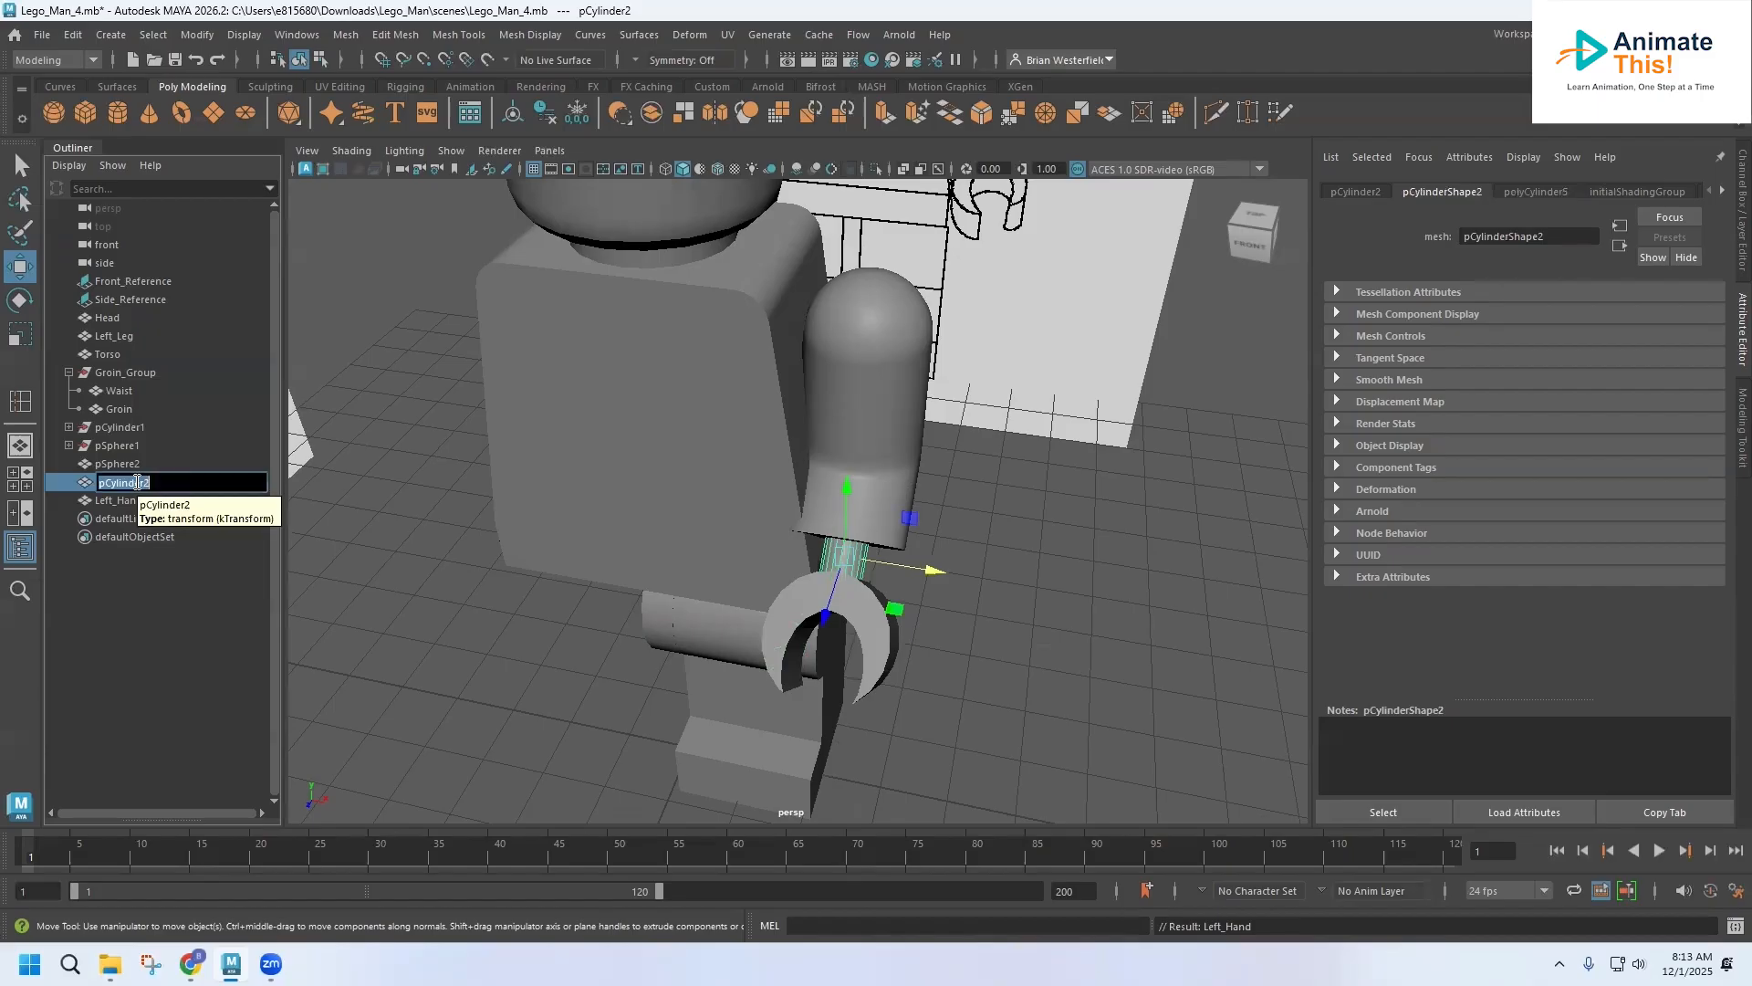
pyautogui.write('Wrist')
pyautogui.press('Return')
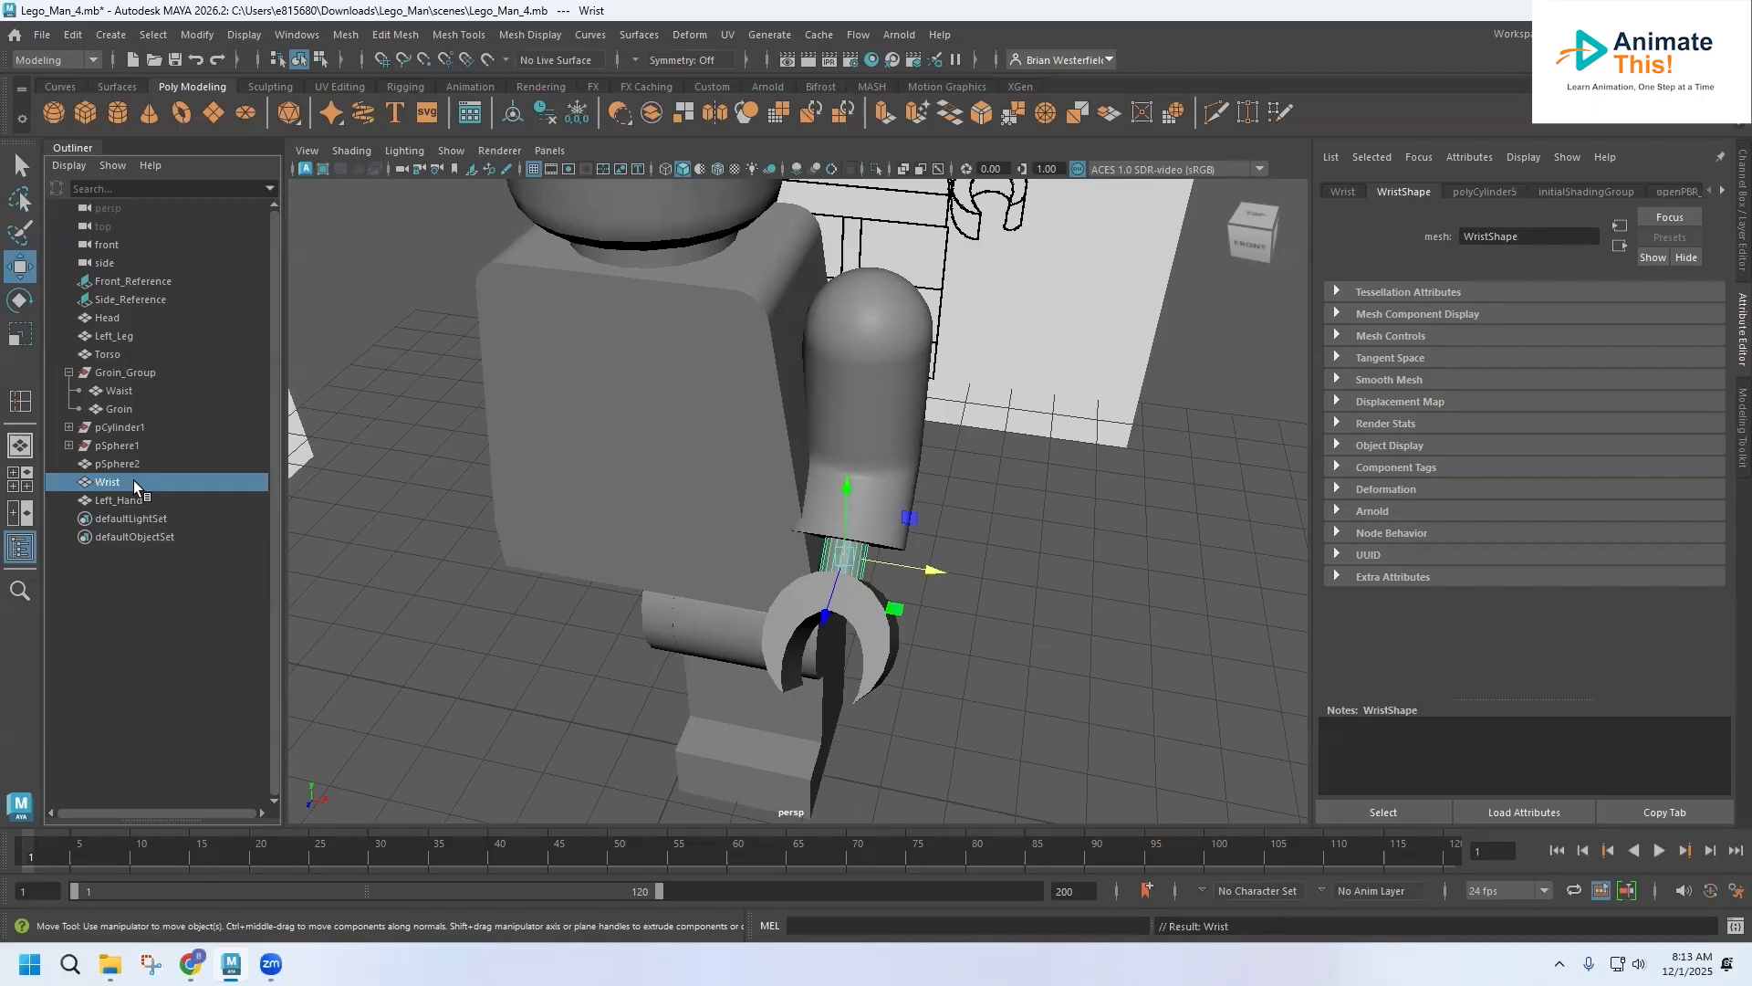
# Step: Rename the arm mesh pSphere2 as Left_Arm
pyautogui.click(114, 463)
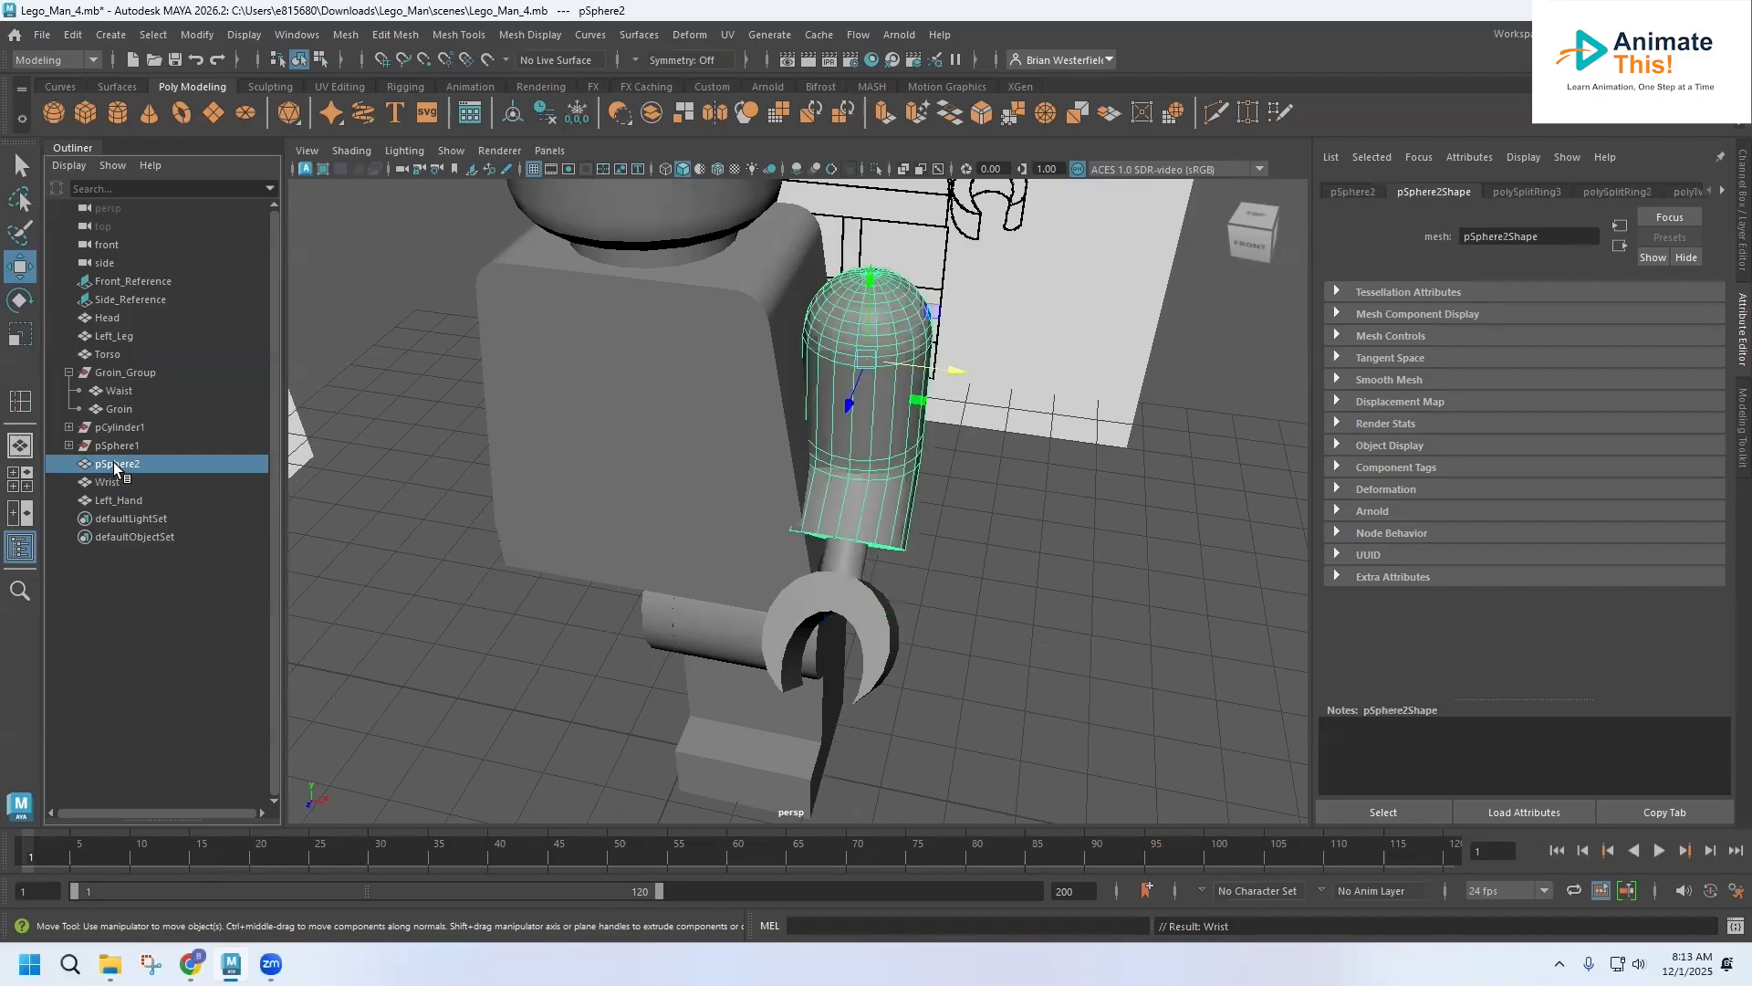
pyautogui.doubleClick(113, 462)
pyautogui.write('Le')
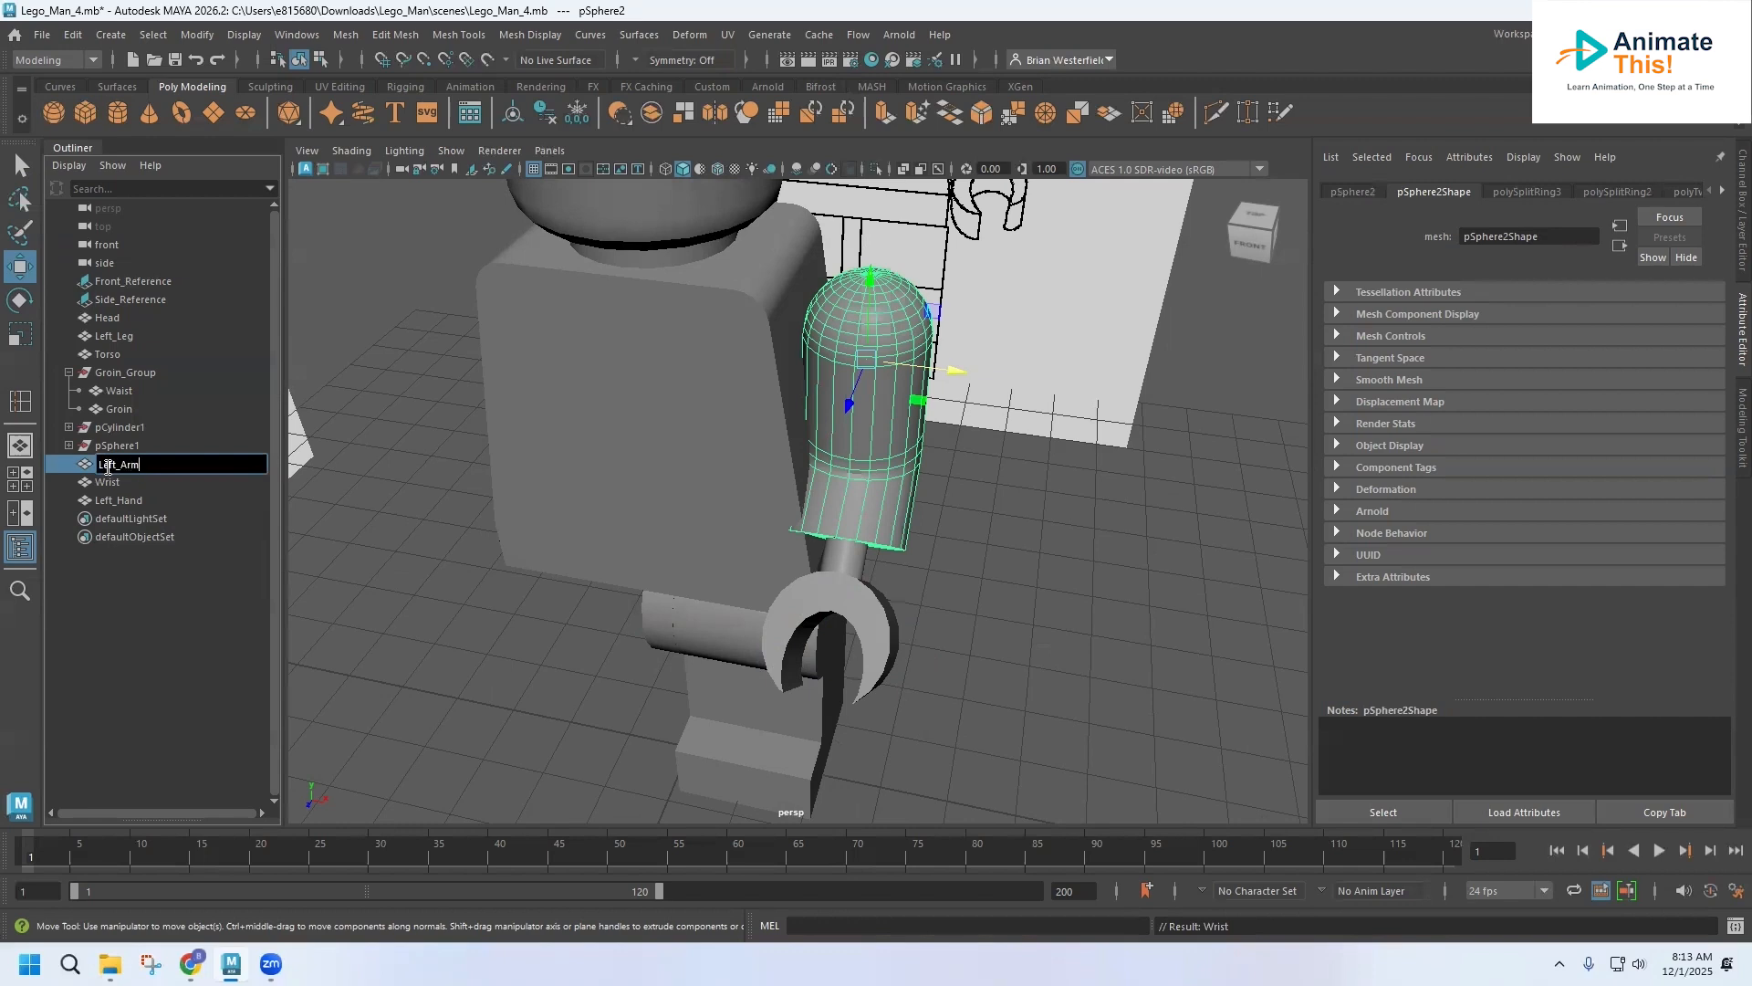
pyautogui.write('ft_Arm')
pyautogui.press('Return')
# Step: Try deleting the leftover pSphere1 group, and undo the deletion
pyautogui.click(115, 447)
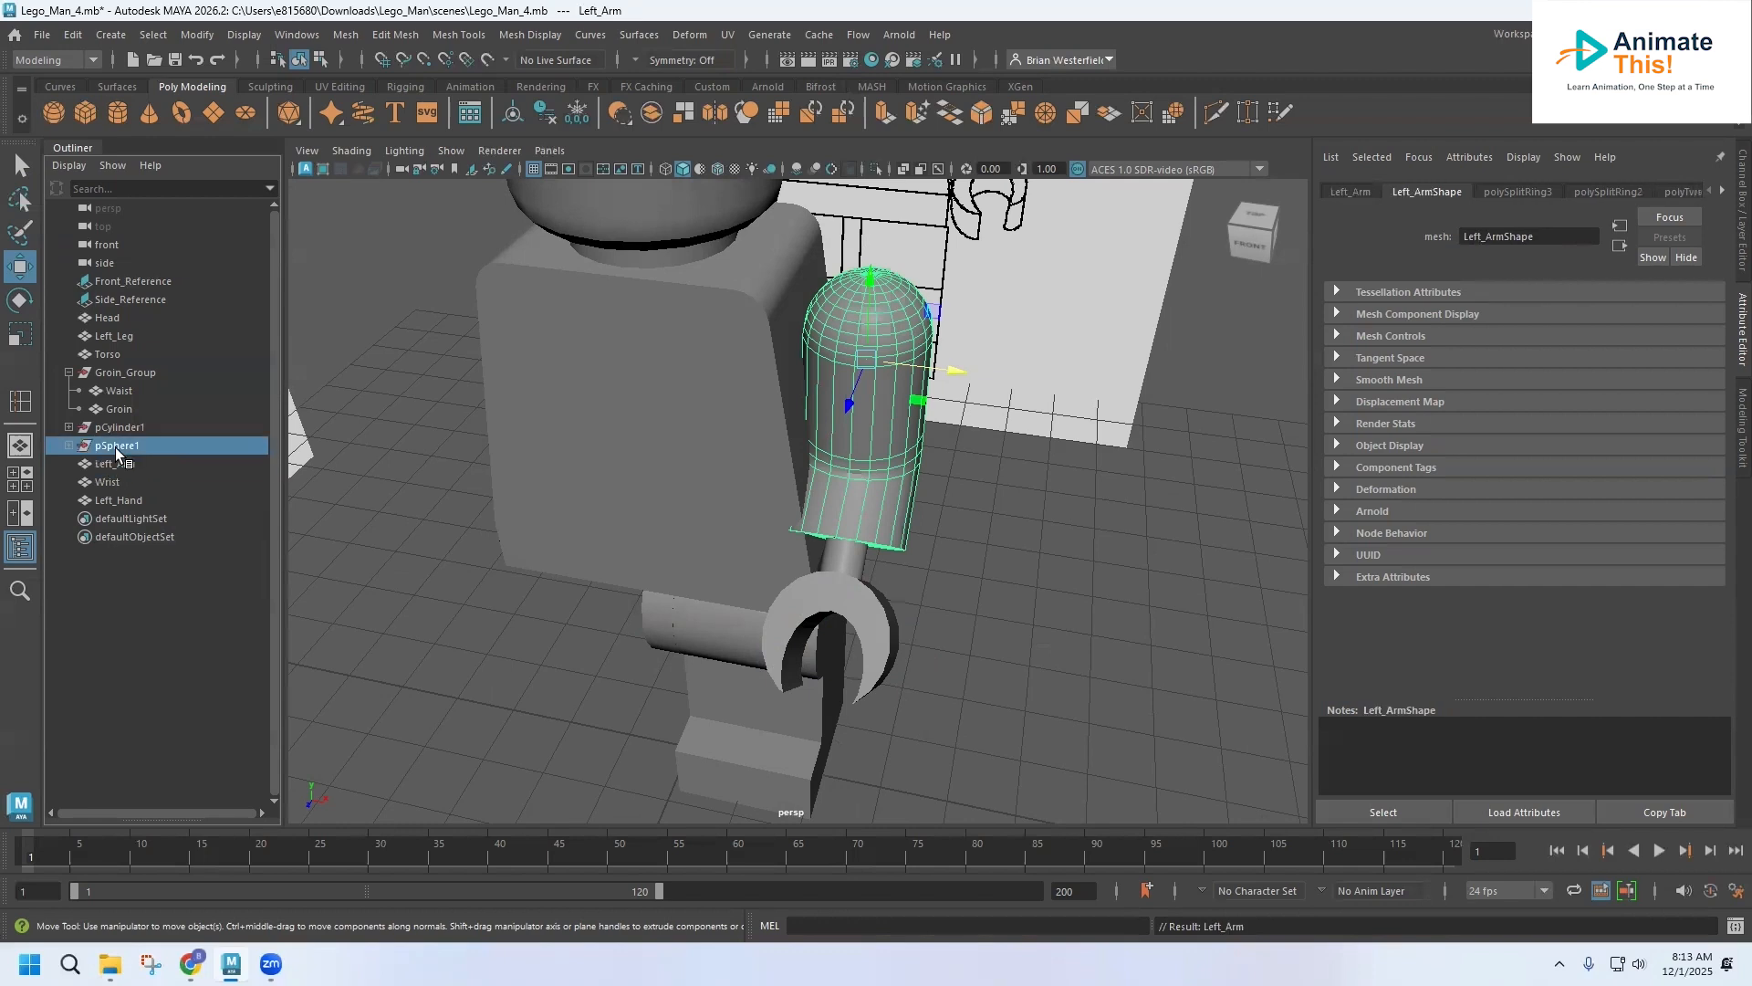
pyautogui.click(67, 445)
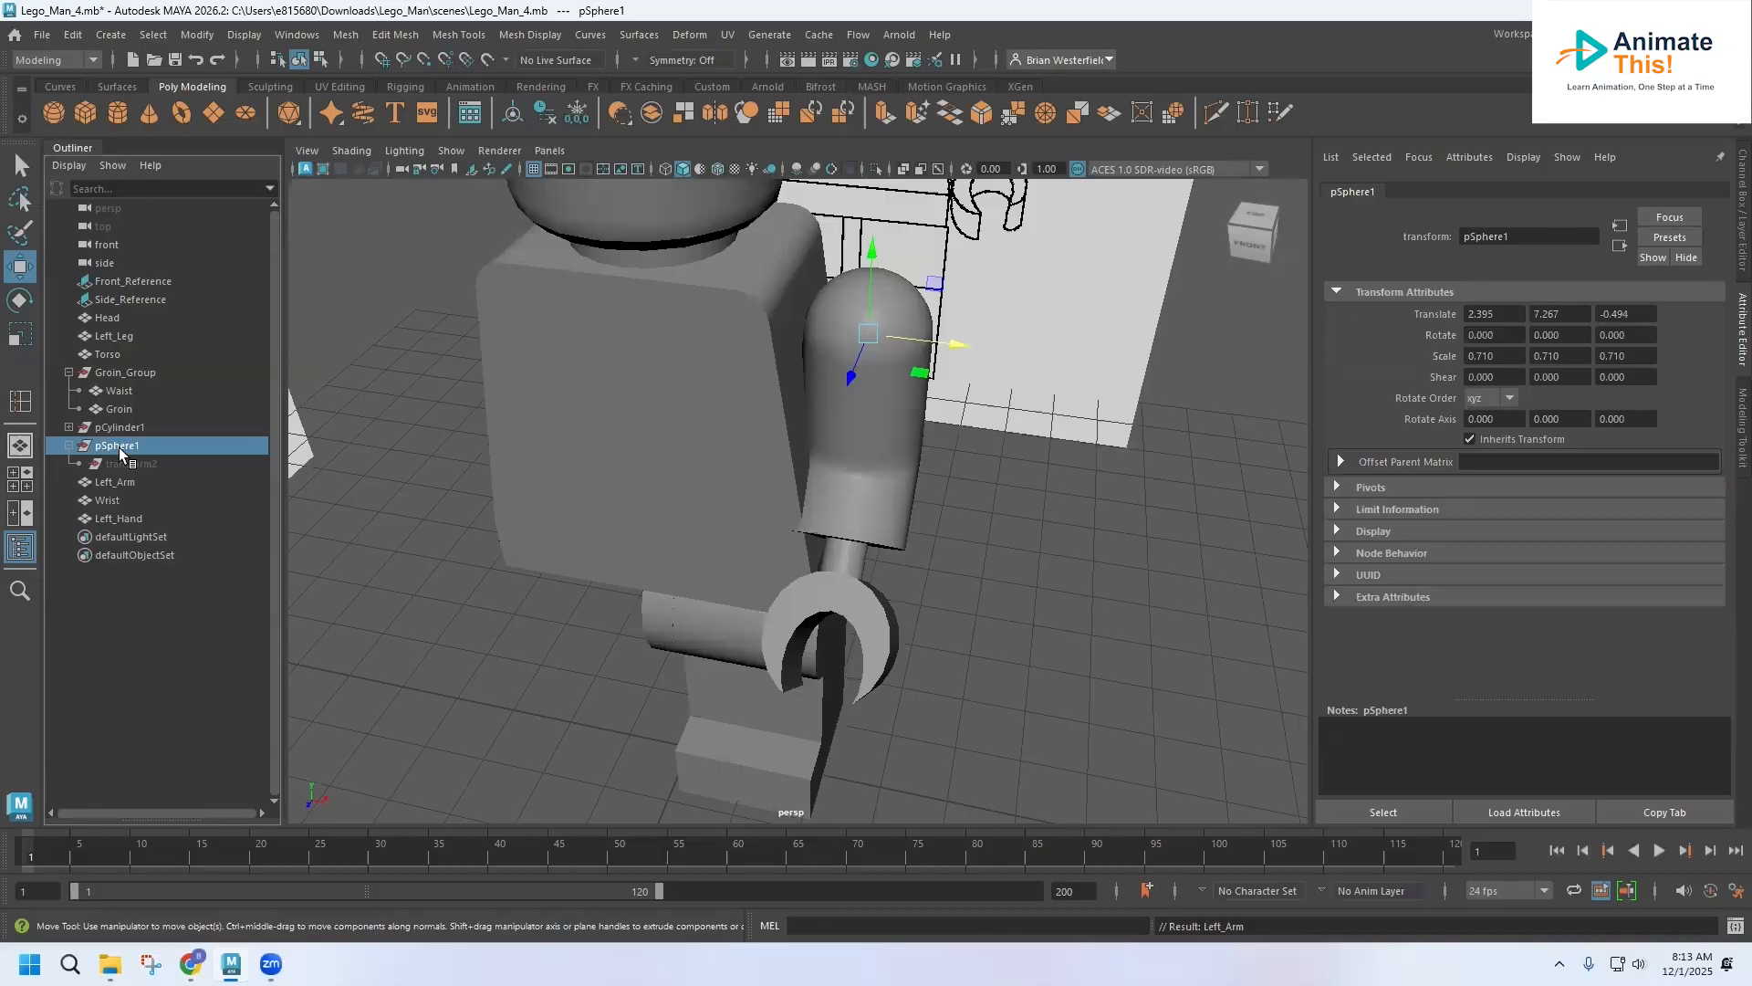
pyautogui.press('Delete')
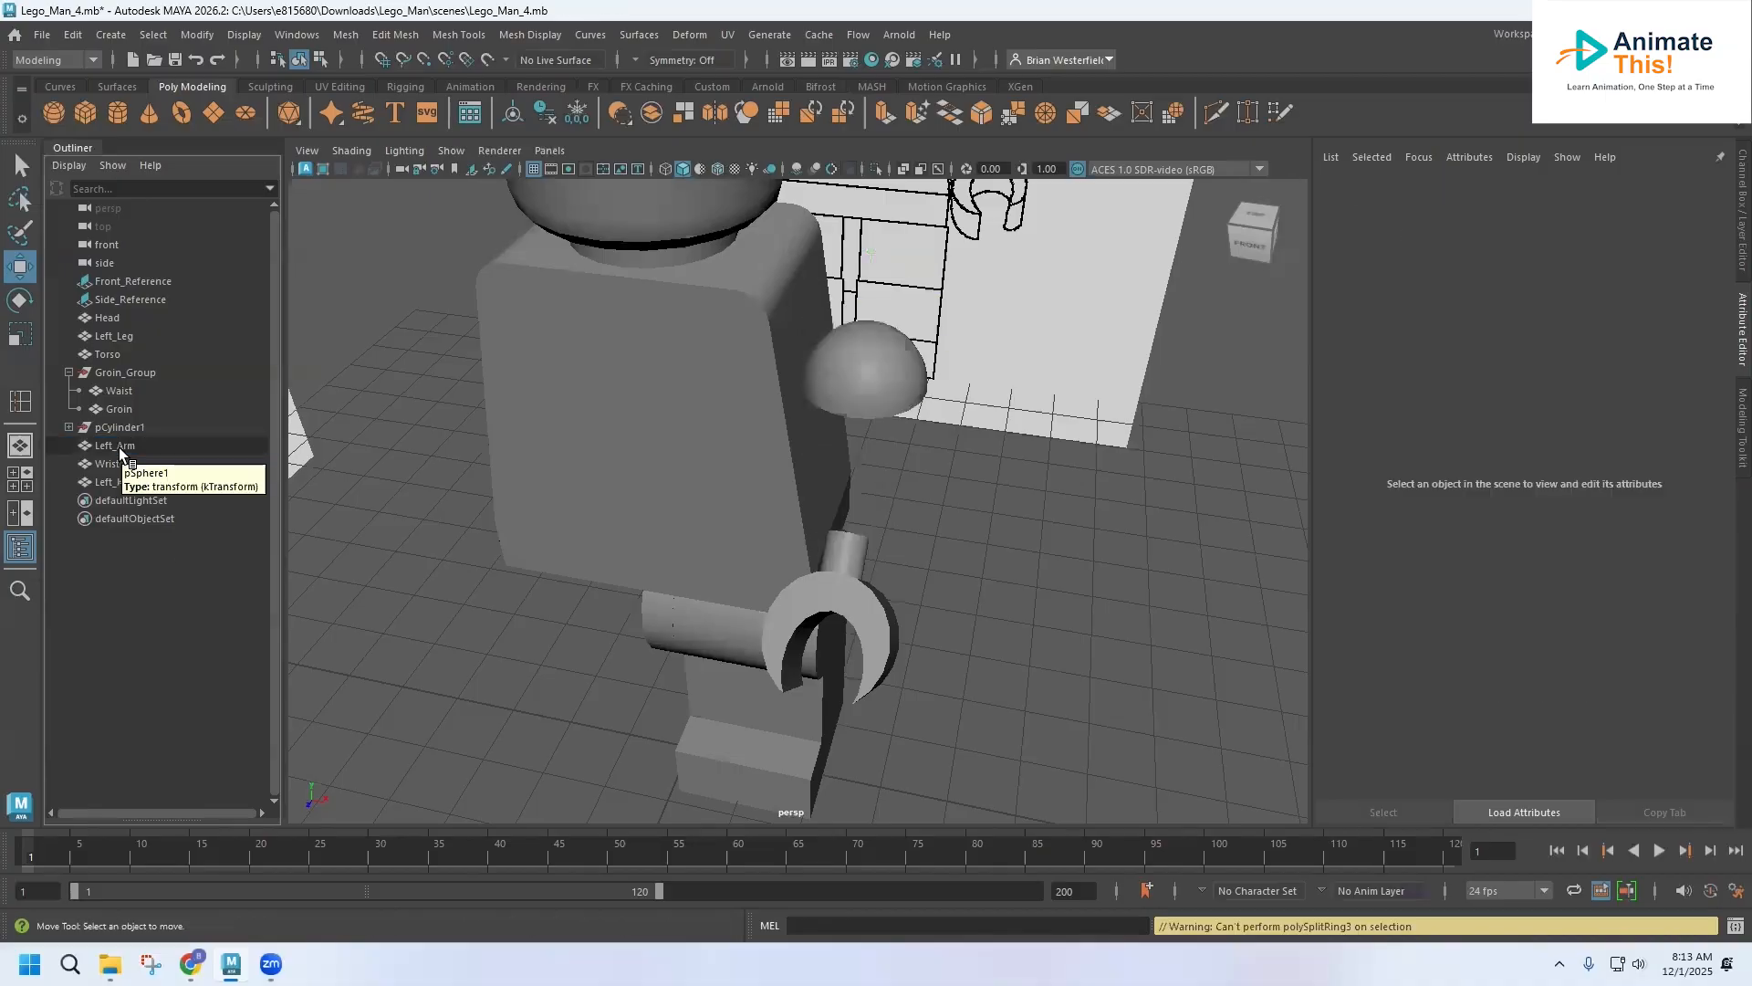
pyautogui.hotkey('ctrl', 'z')
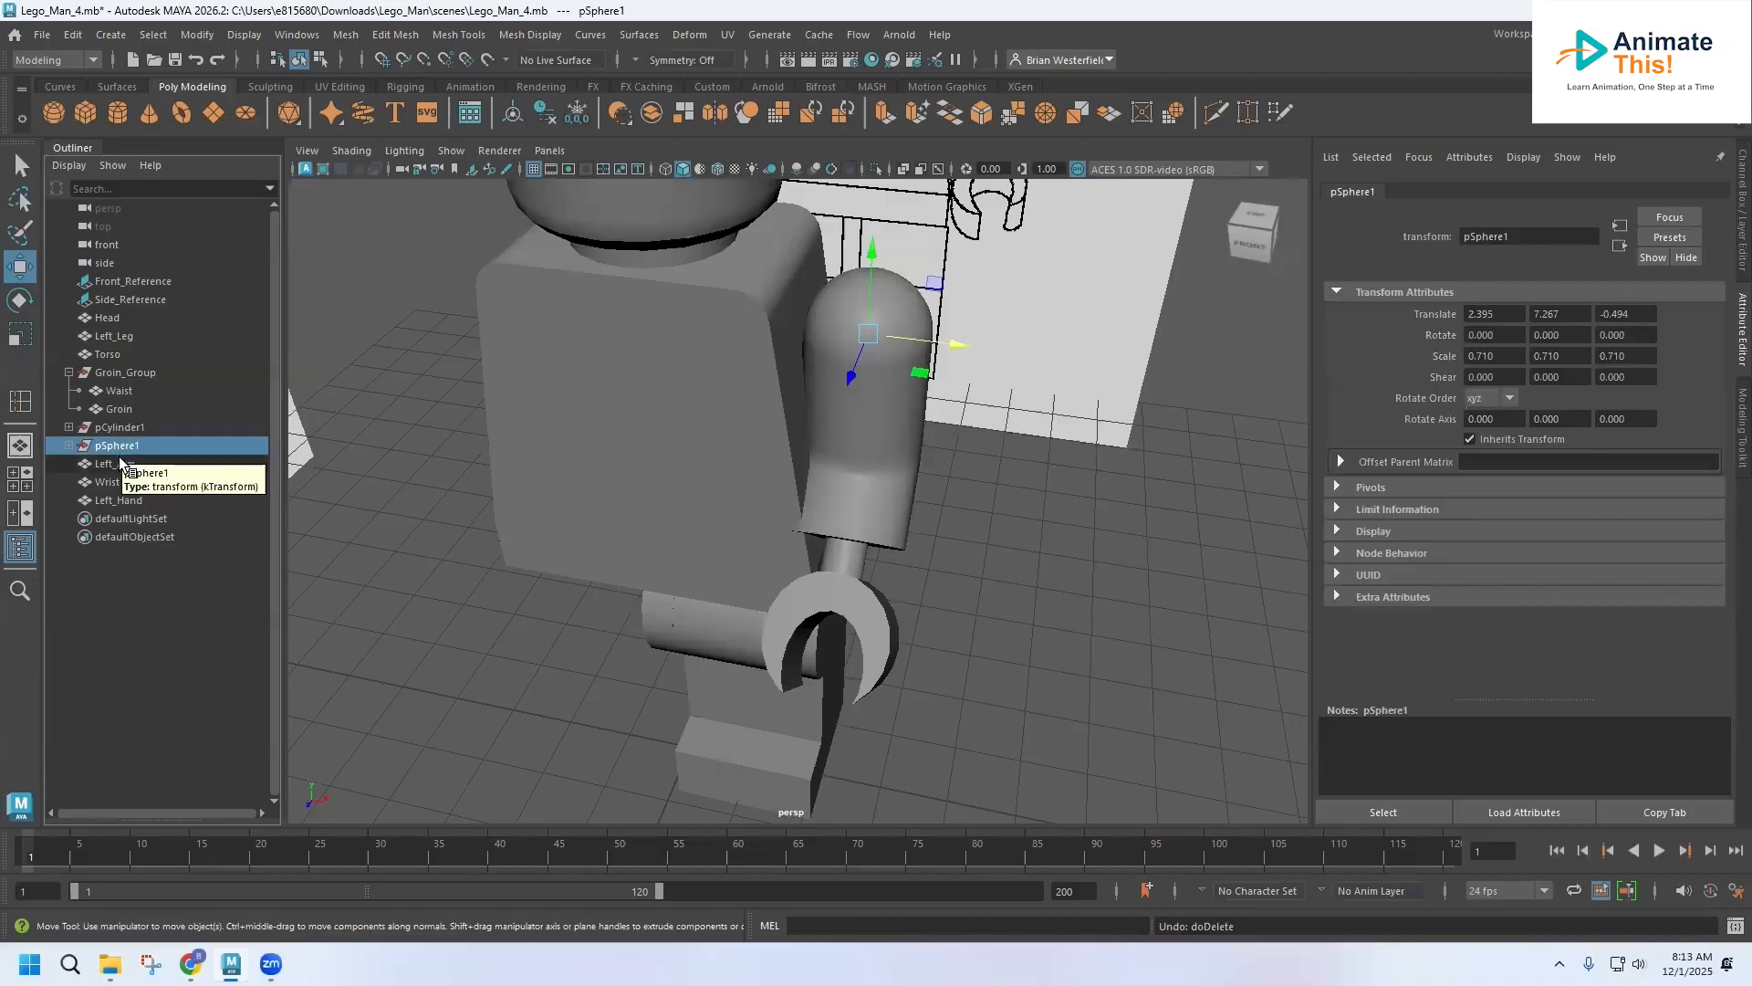
# Step: Delete the construction history on Left_Arm to clear its leftover groups, and select Left_Hand
pyautogui.click(117, 464)
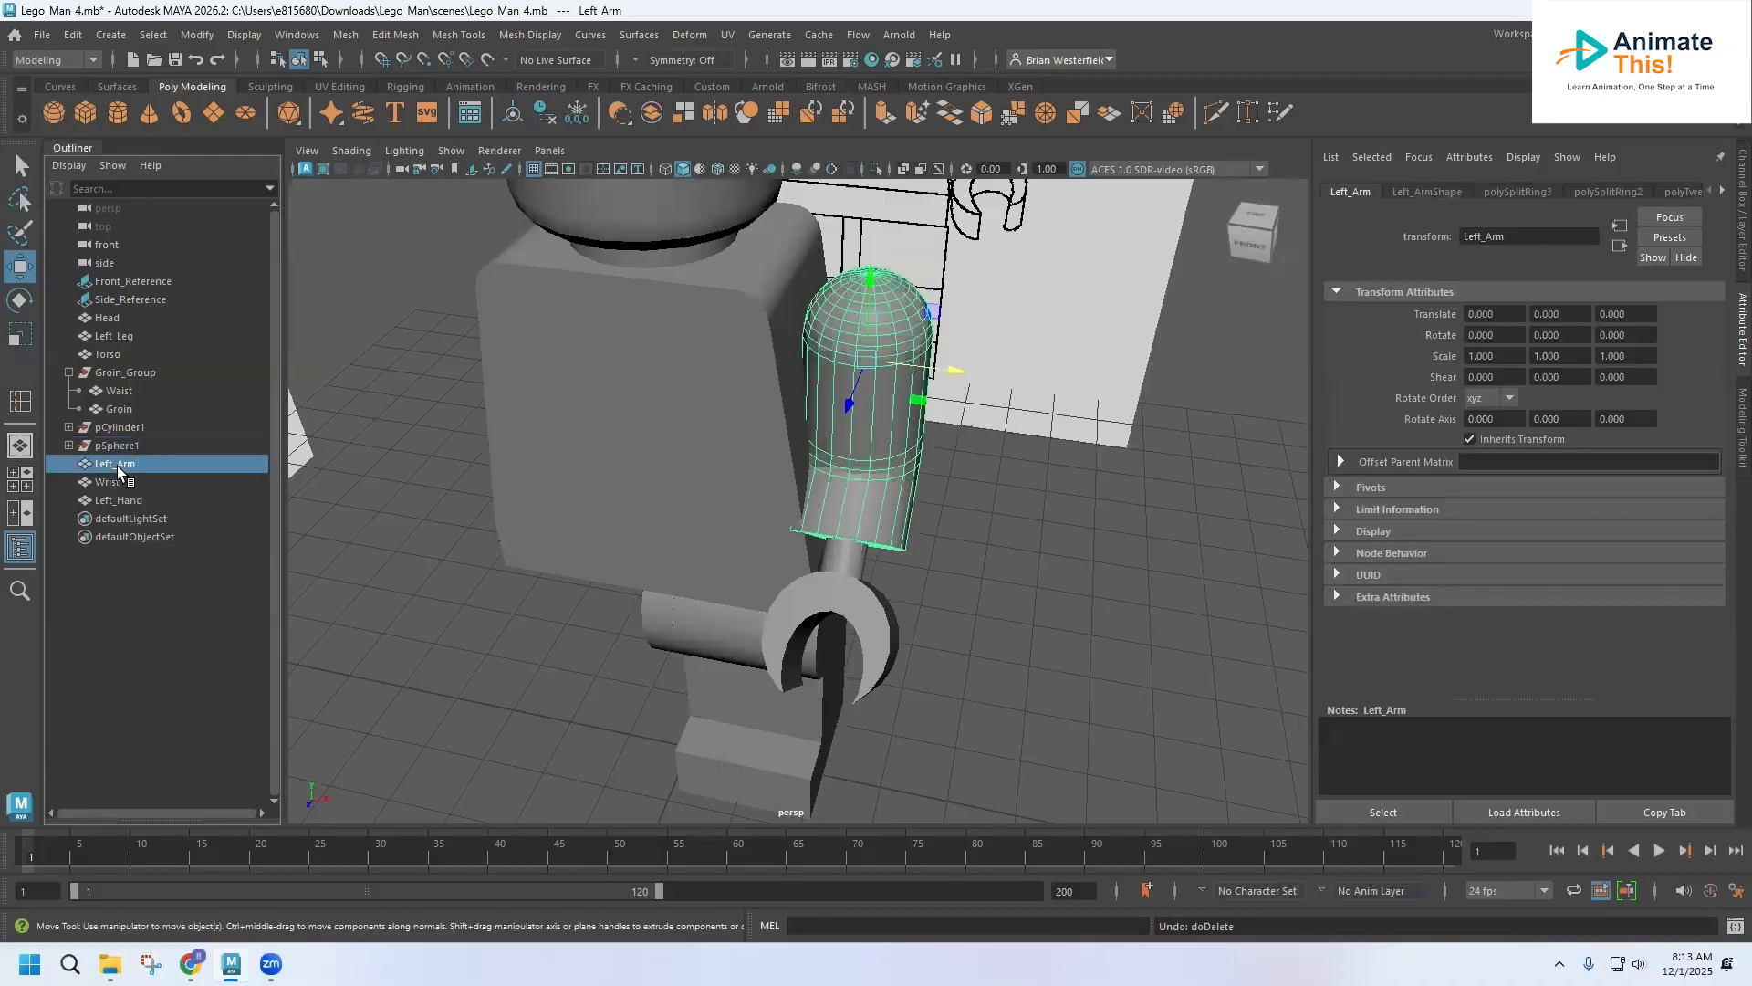
pyautogui.click(545, 117)
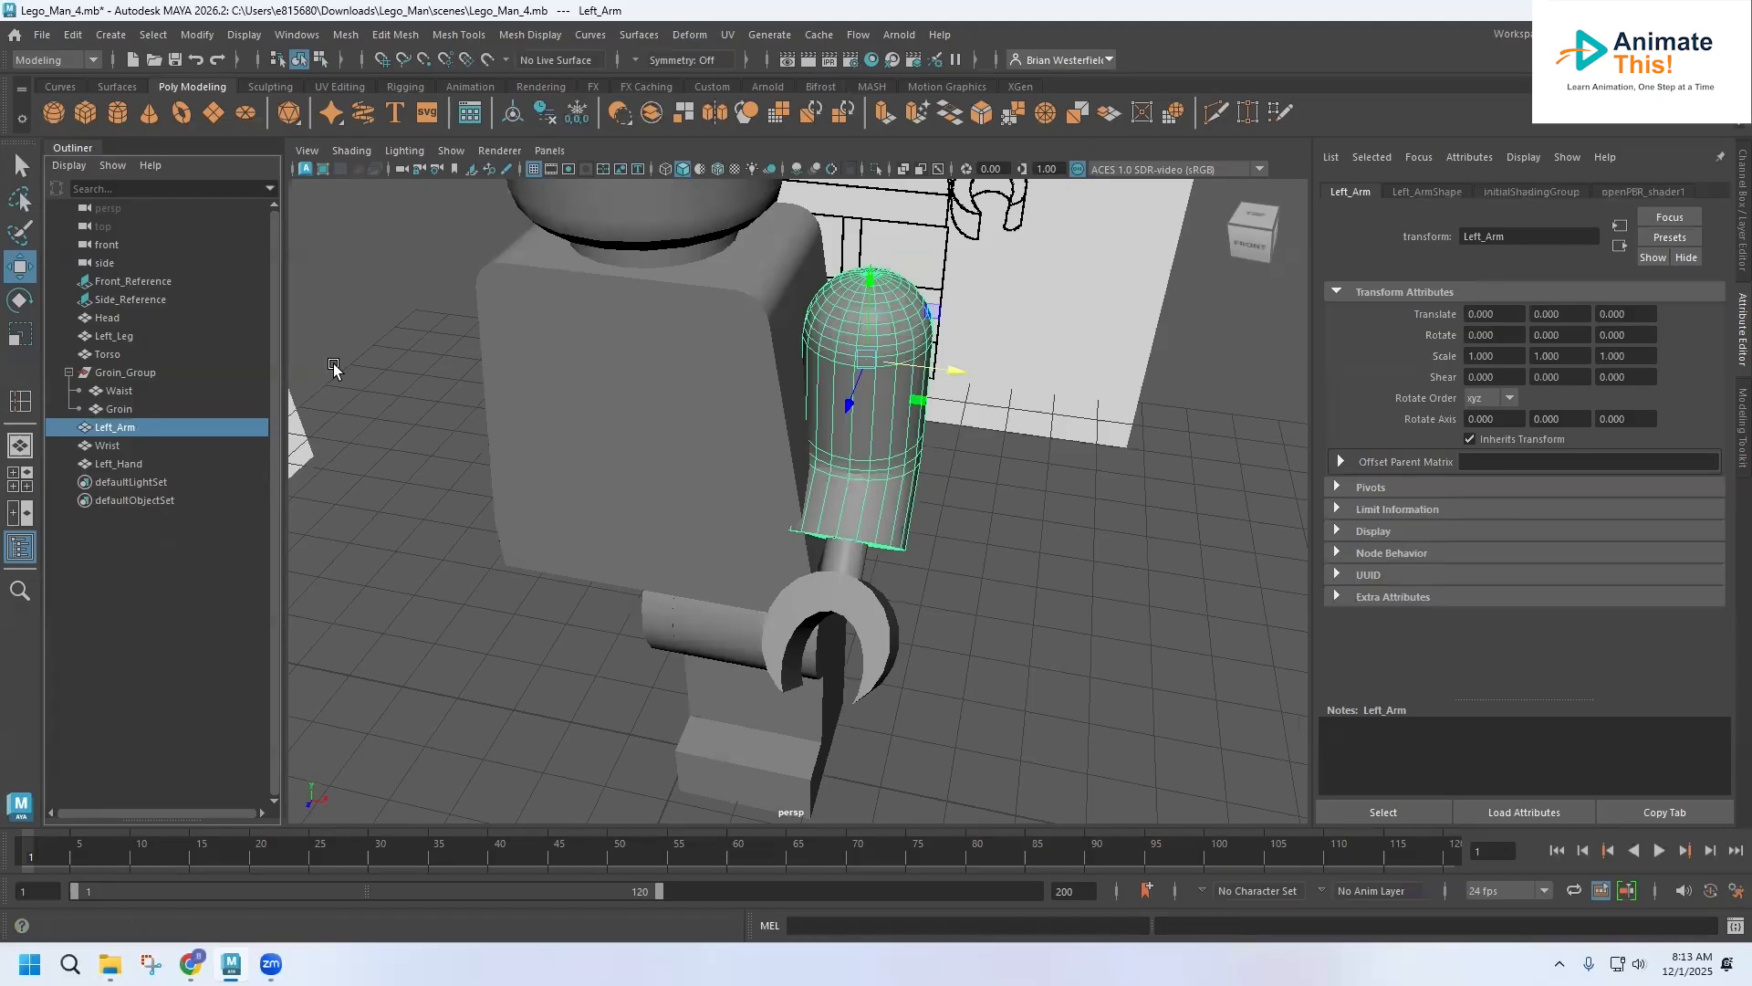
pyautogui.click(103, 458)
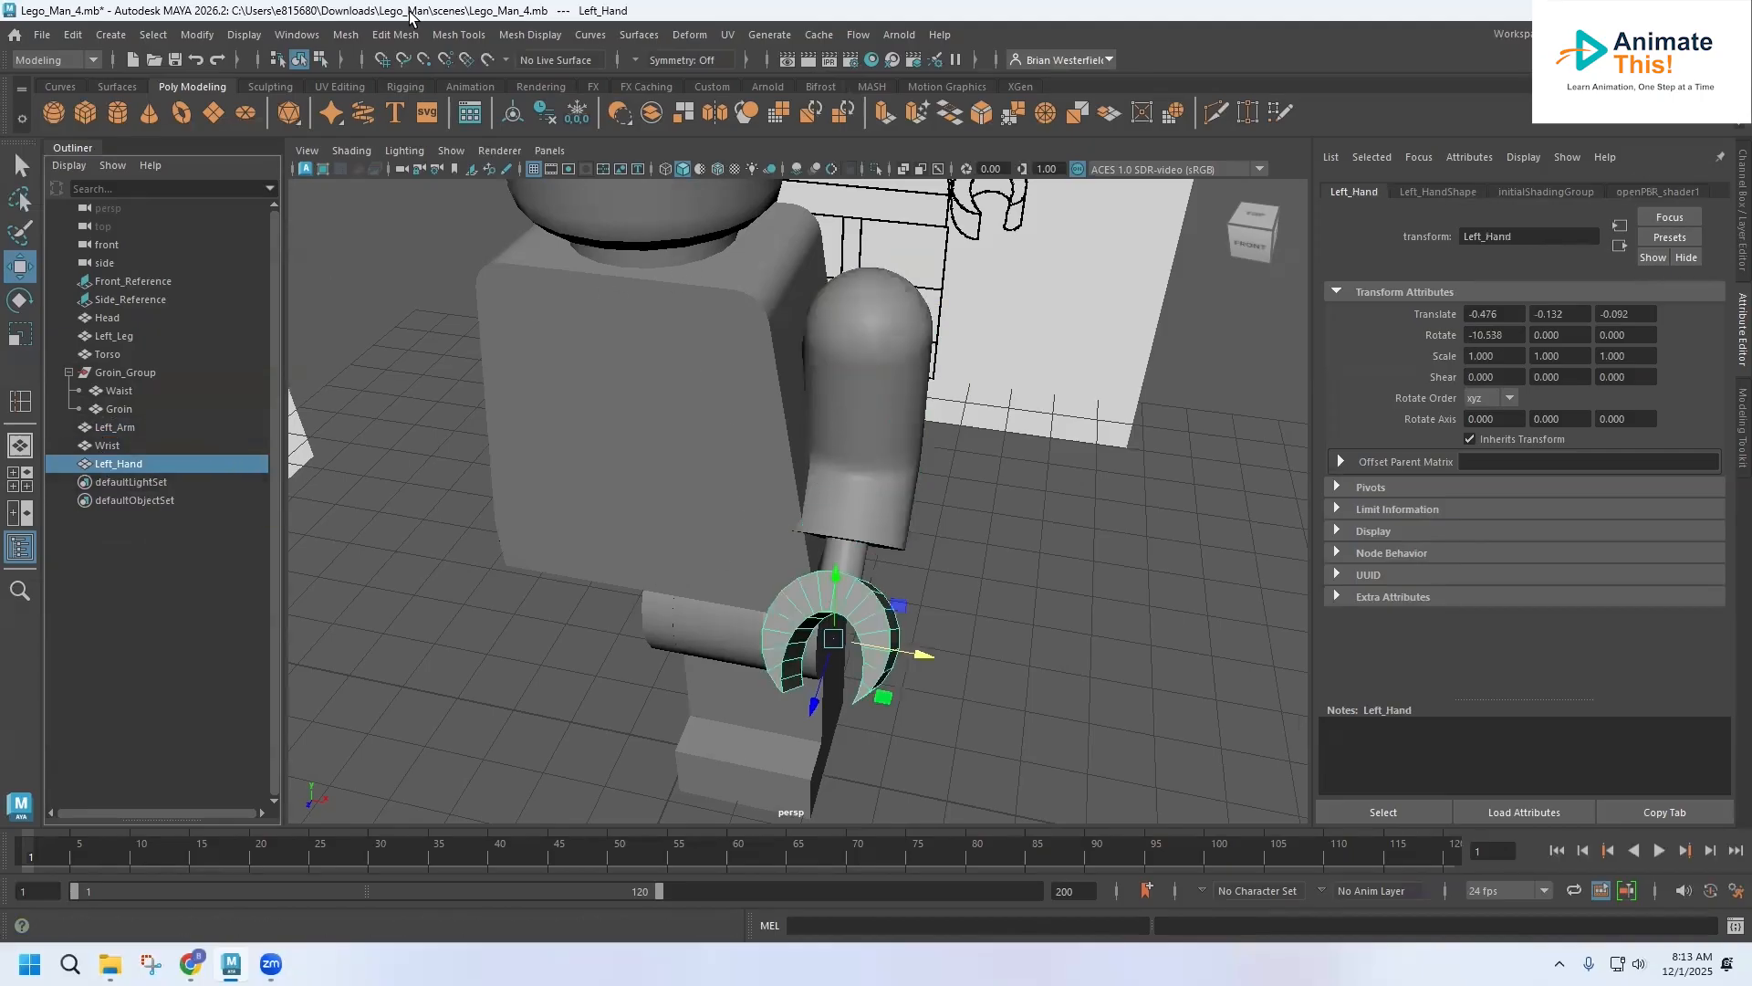
# Step: Delete the construction history on the Wrist, Waist and Groin meshes
pyautogui.click(121, 446)
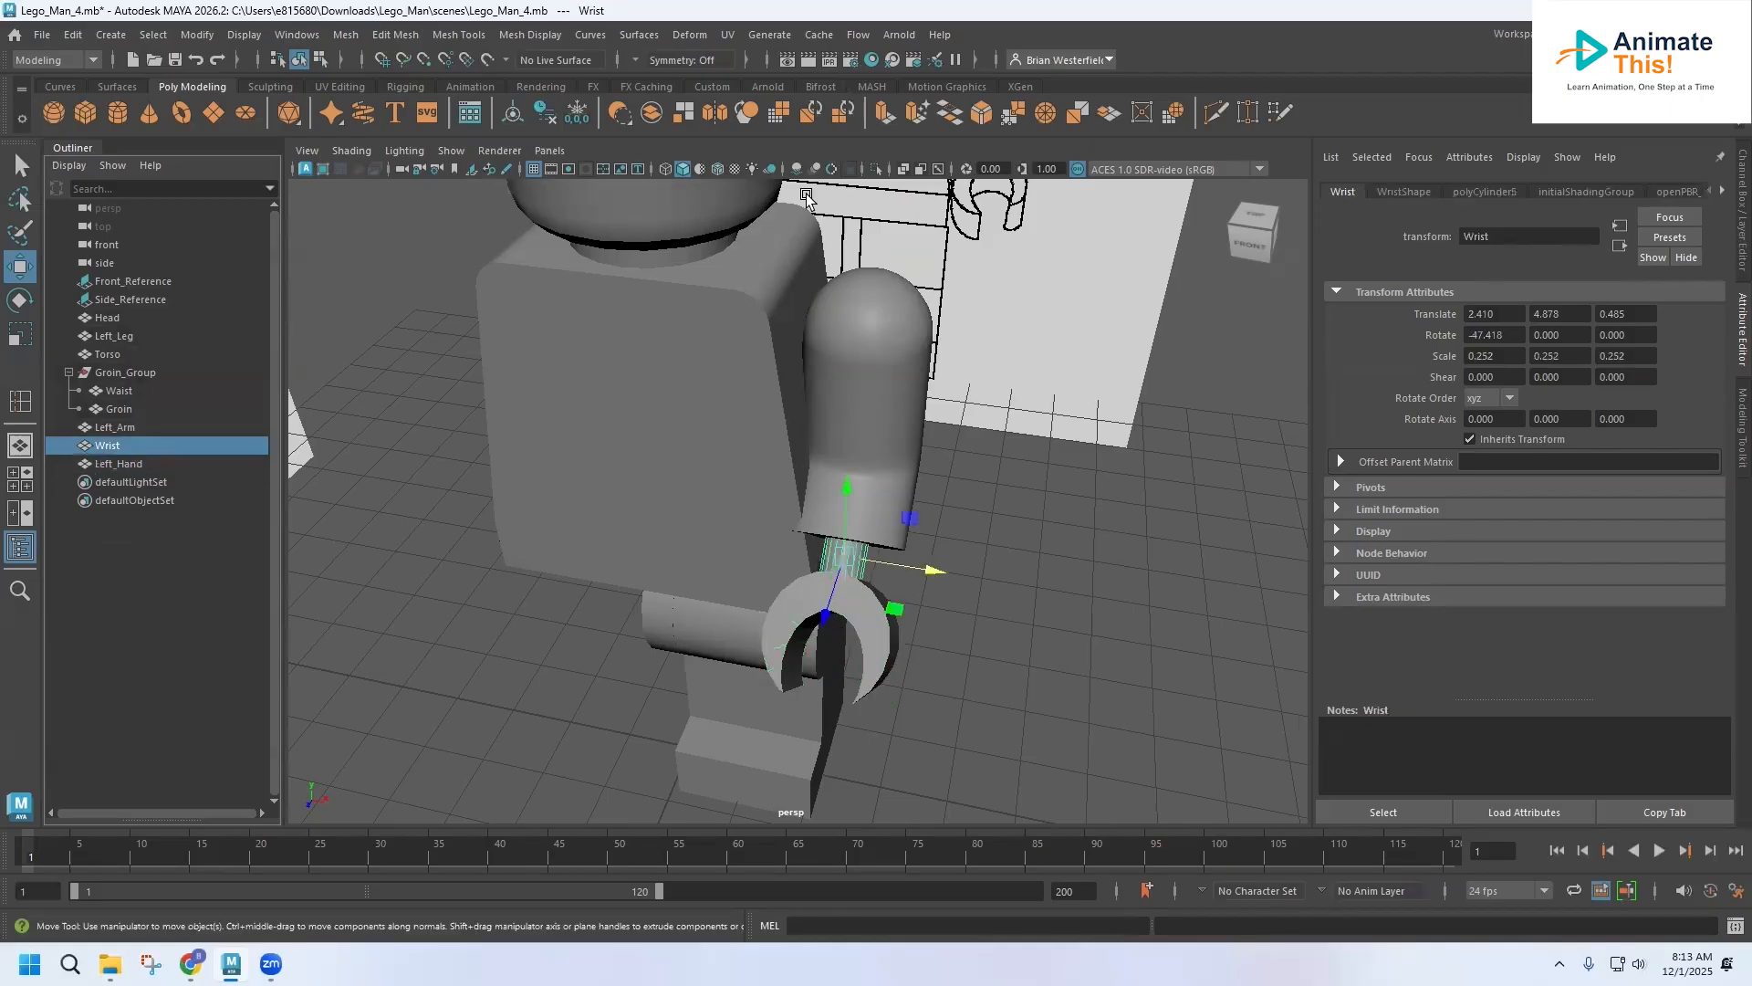
pyautogui.click(547, 106)
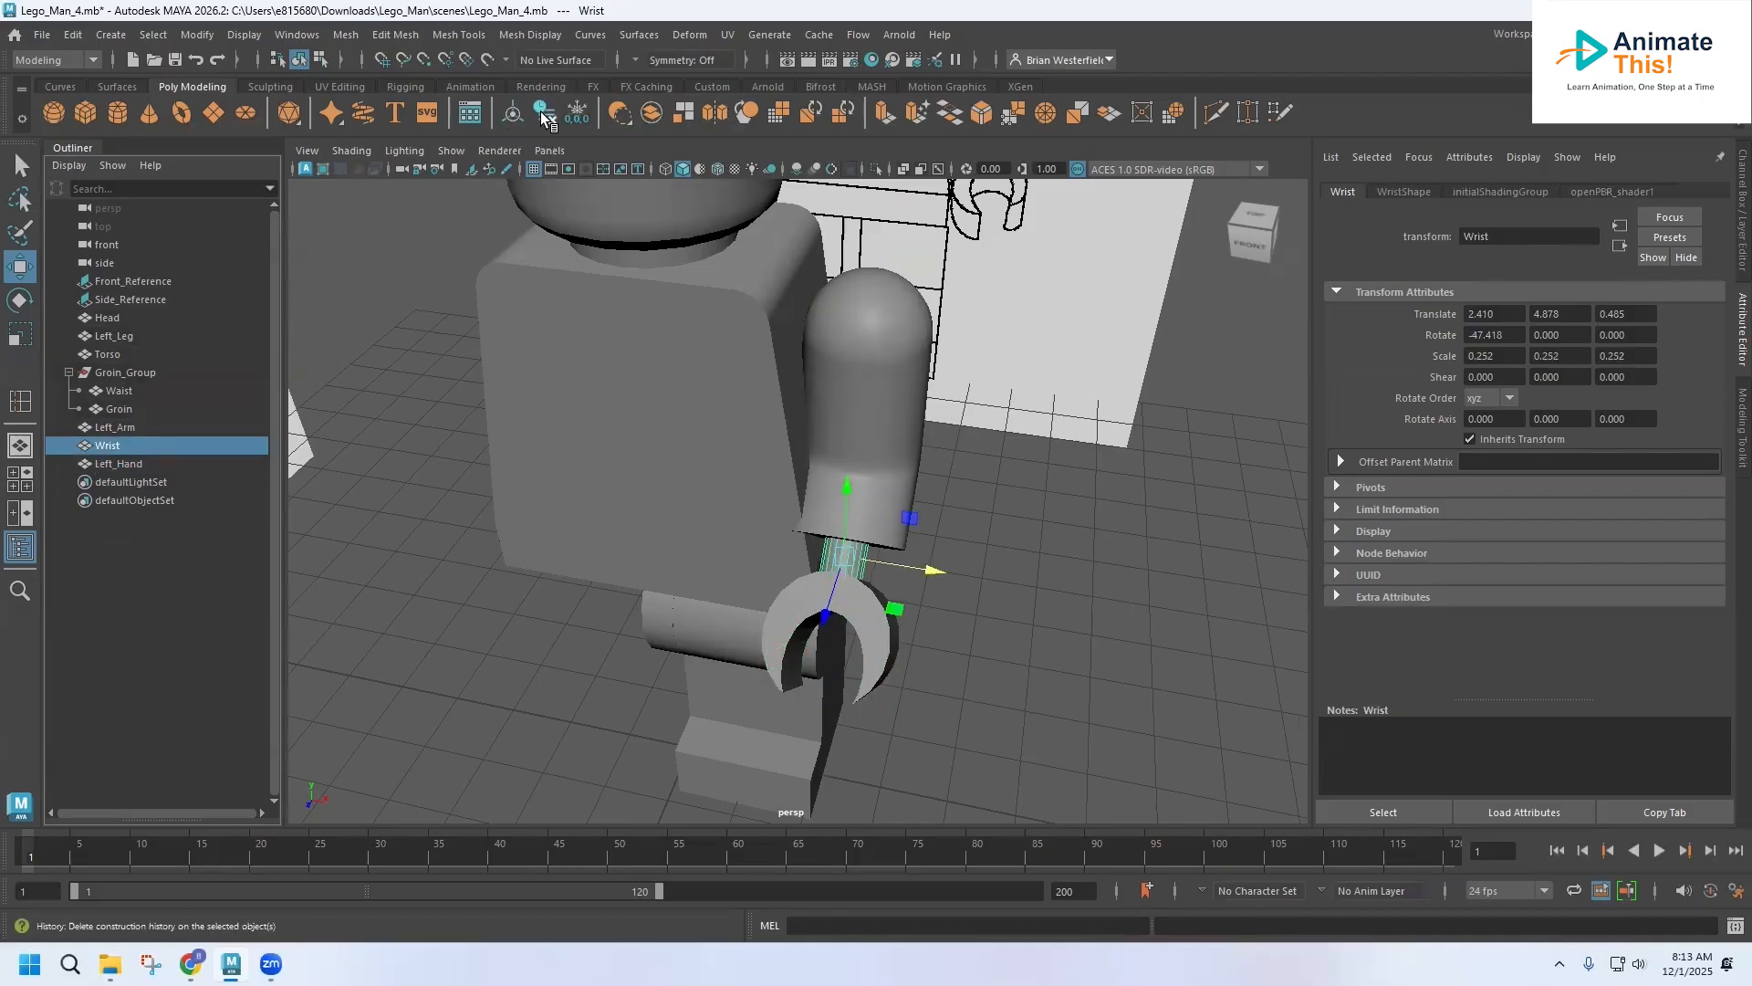
pyautogui.click(128, 425)
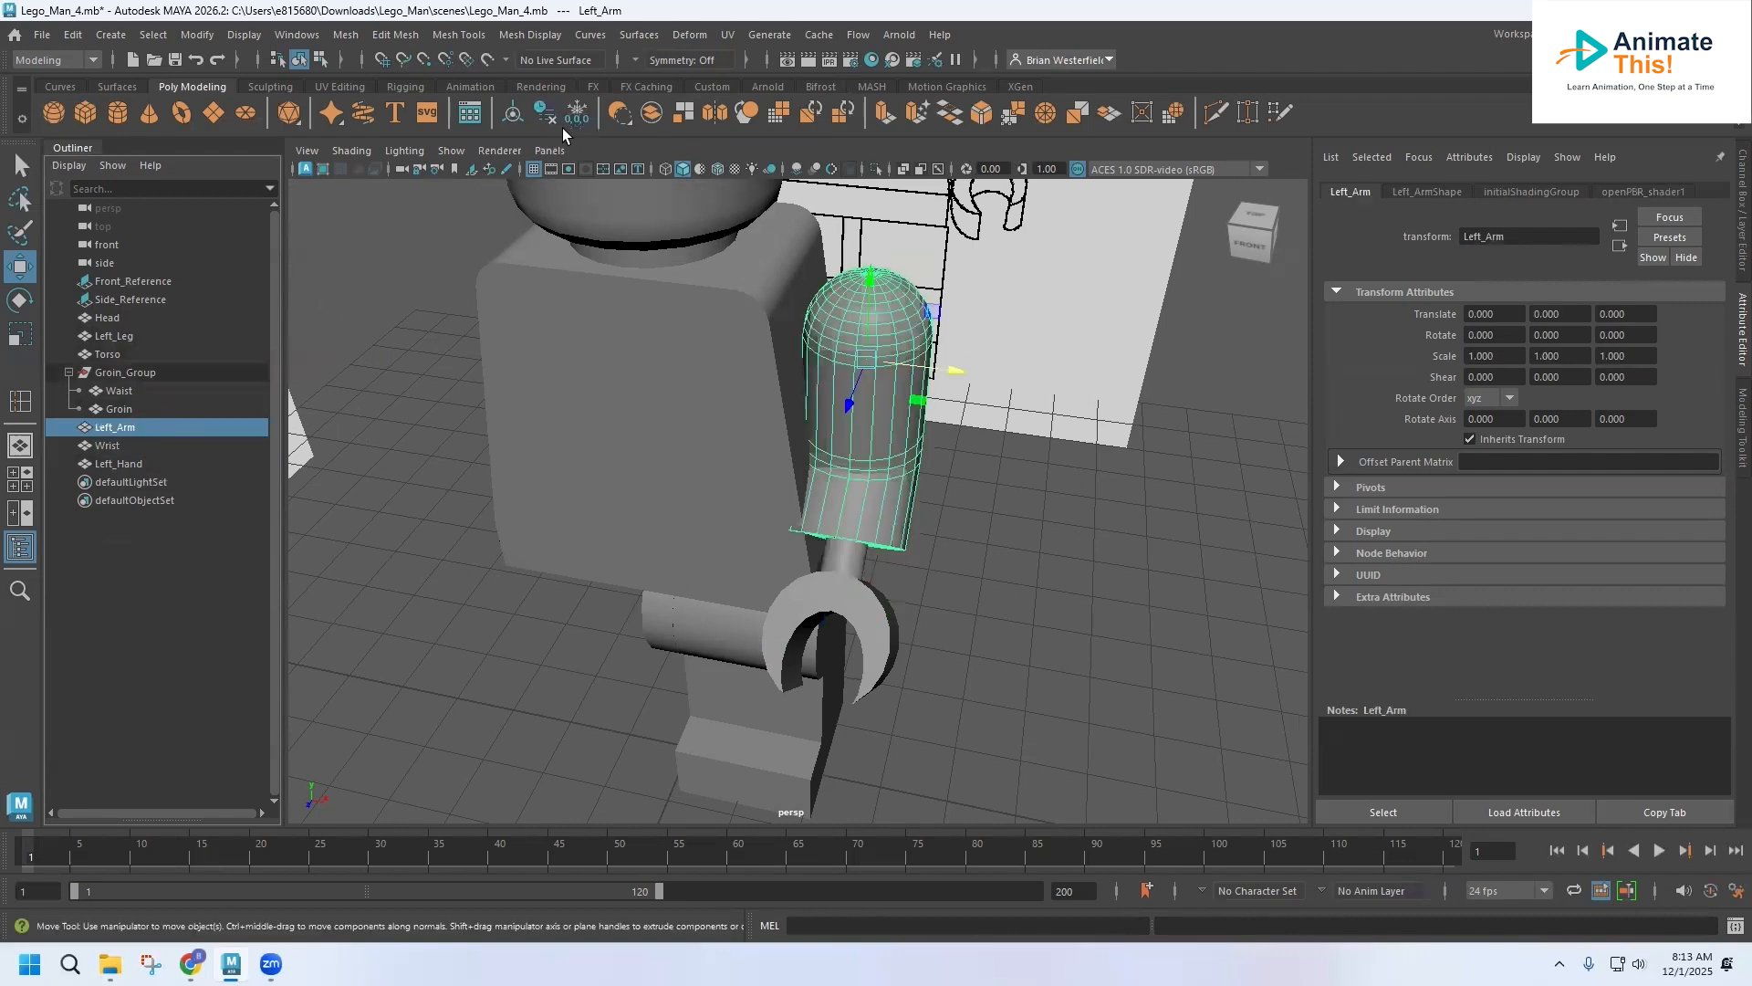
pyautogui.click(113, 374)
pyautogui.click(119, 390)
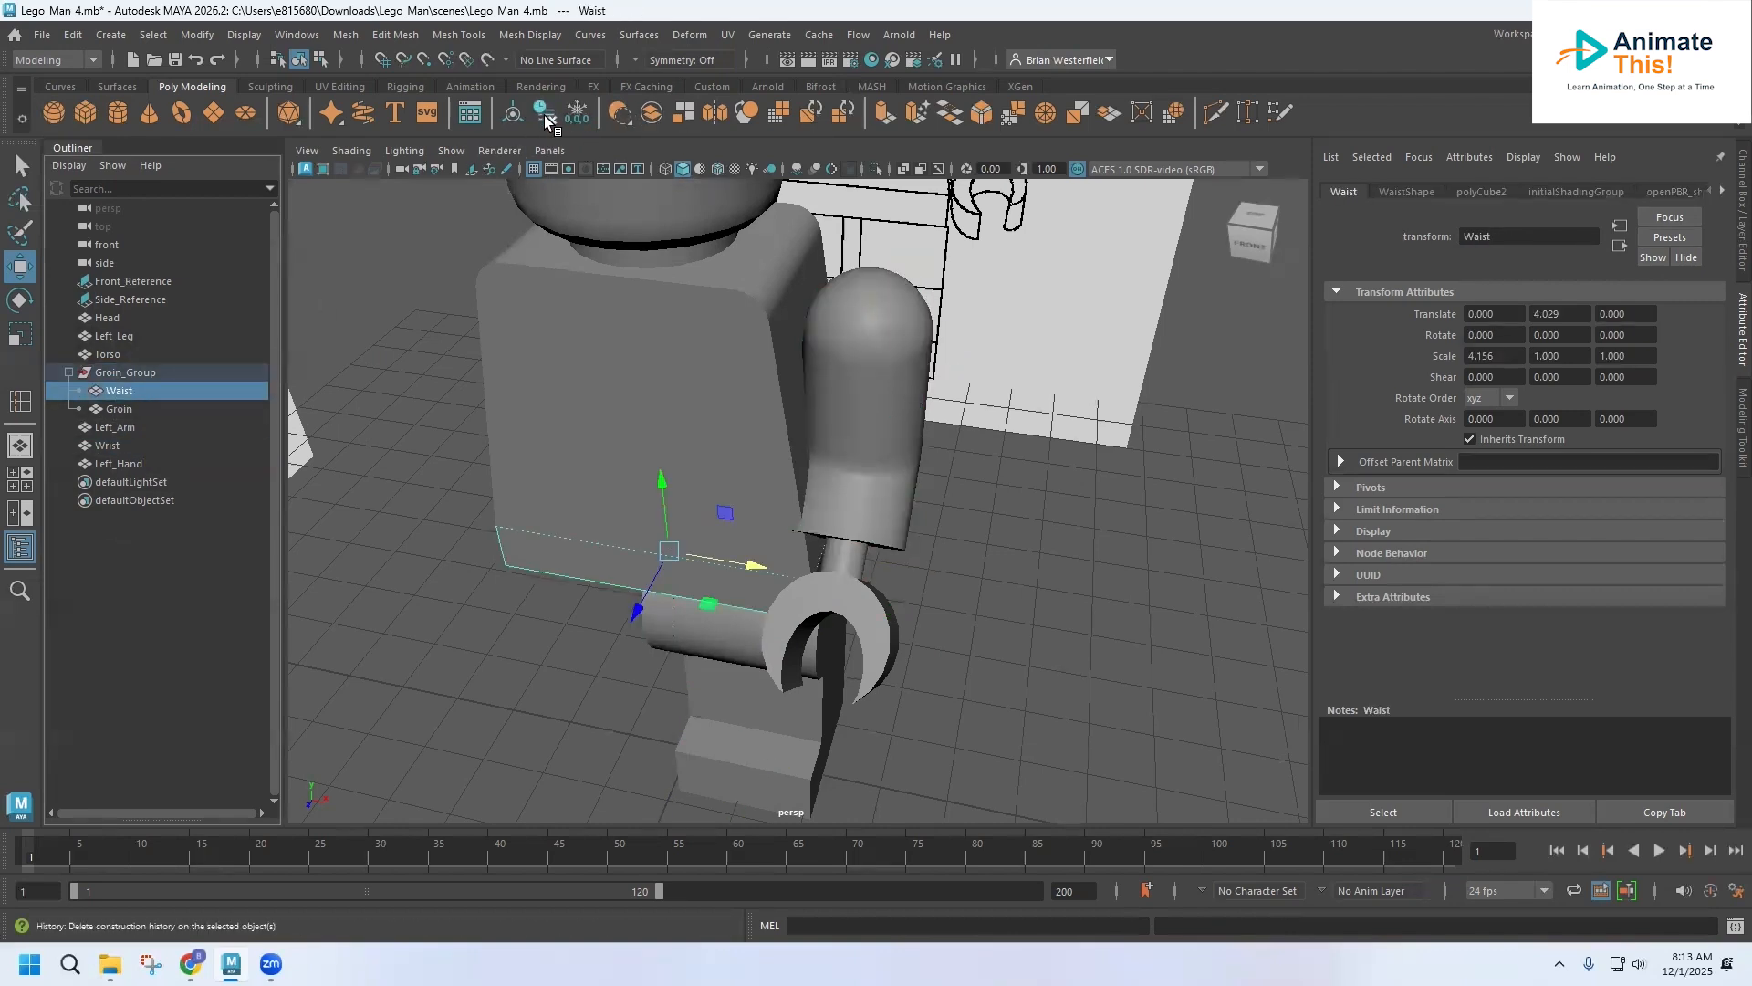
pyautogui.click(117, 408)
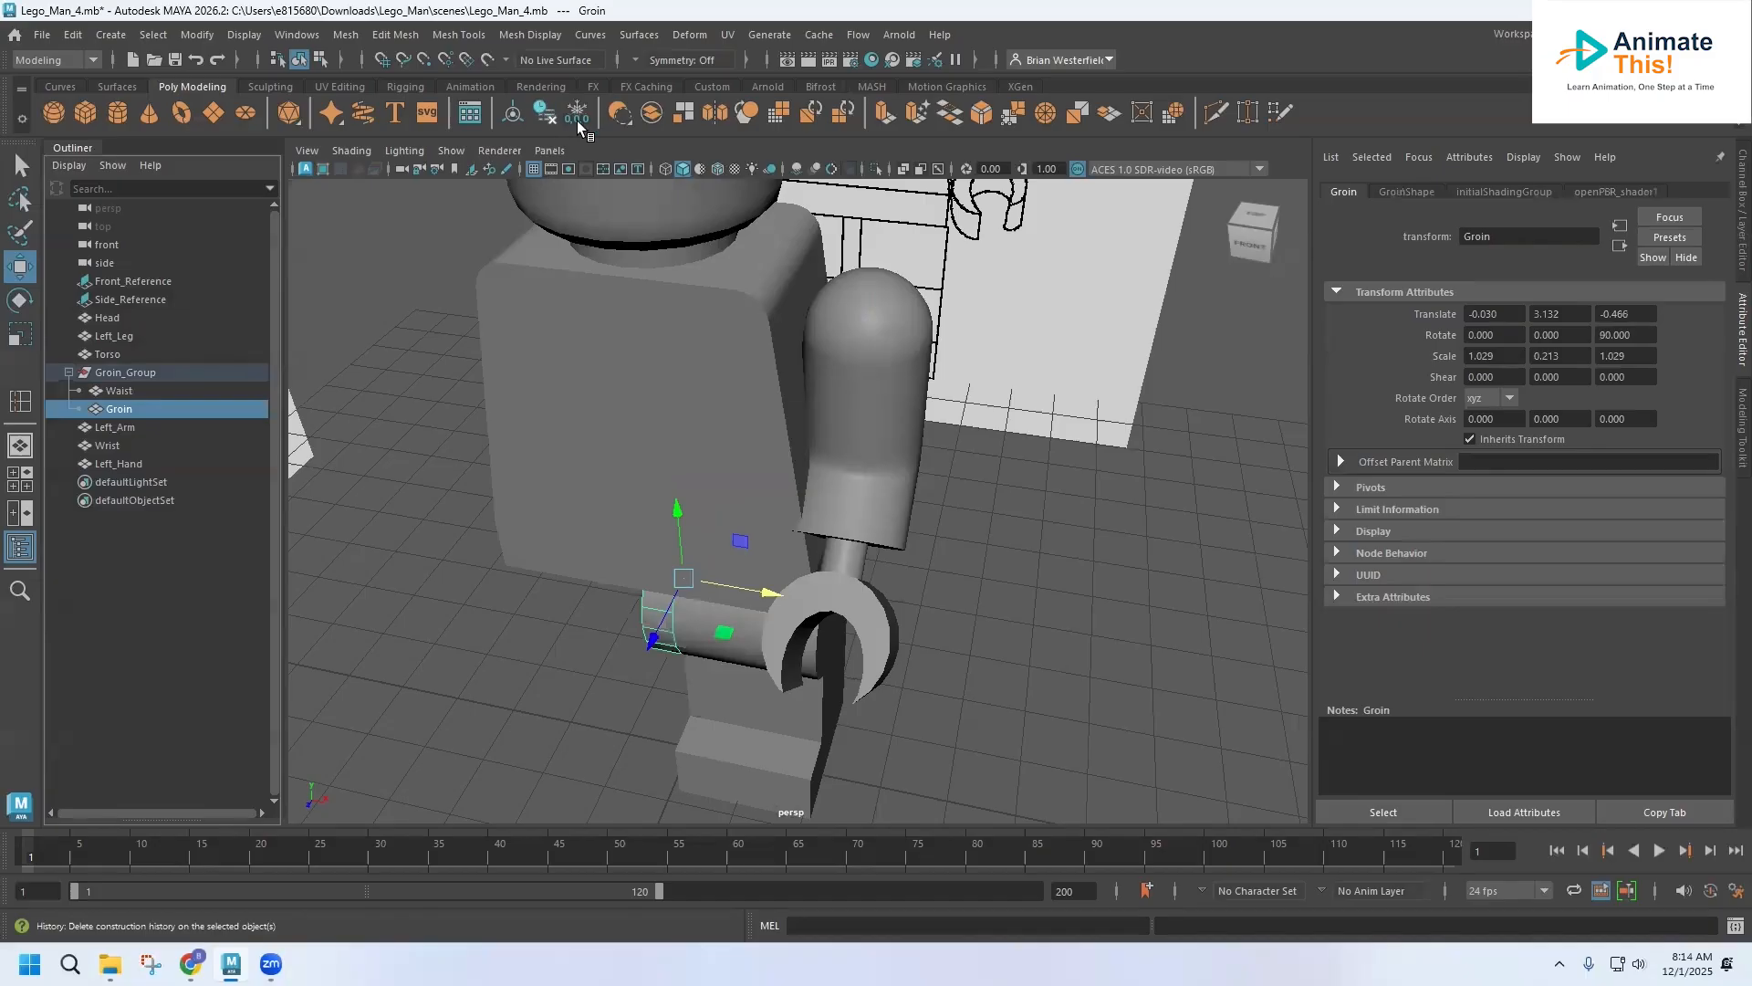
# Step: Look through the Head mesh's history nodes and delete its construction history
pyautogui.click(669, 199)
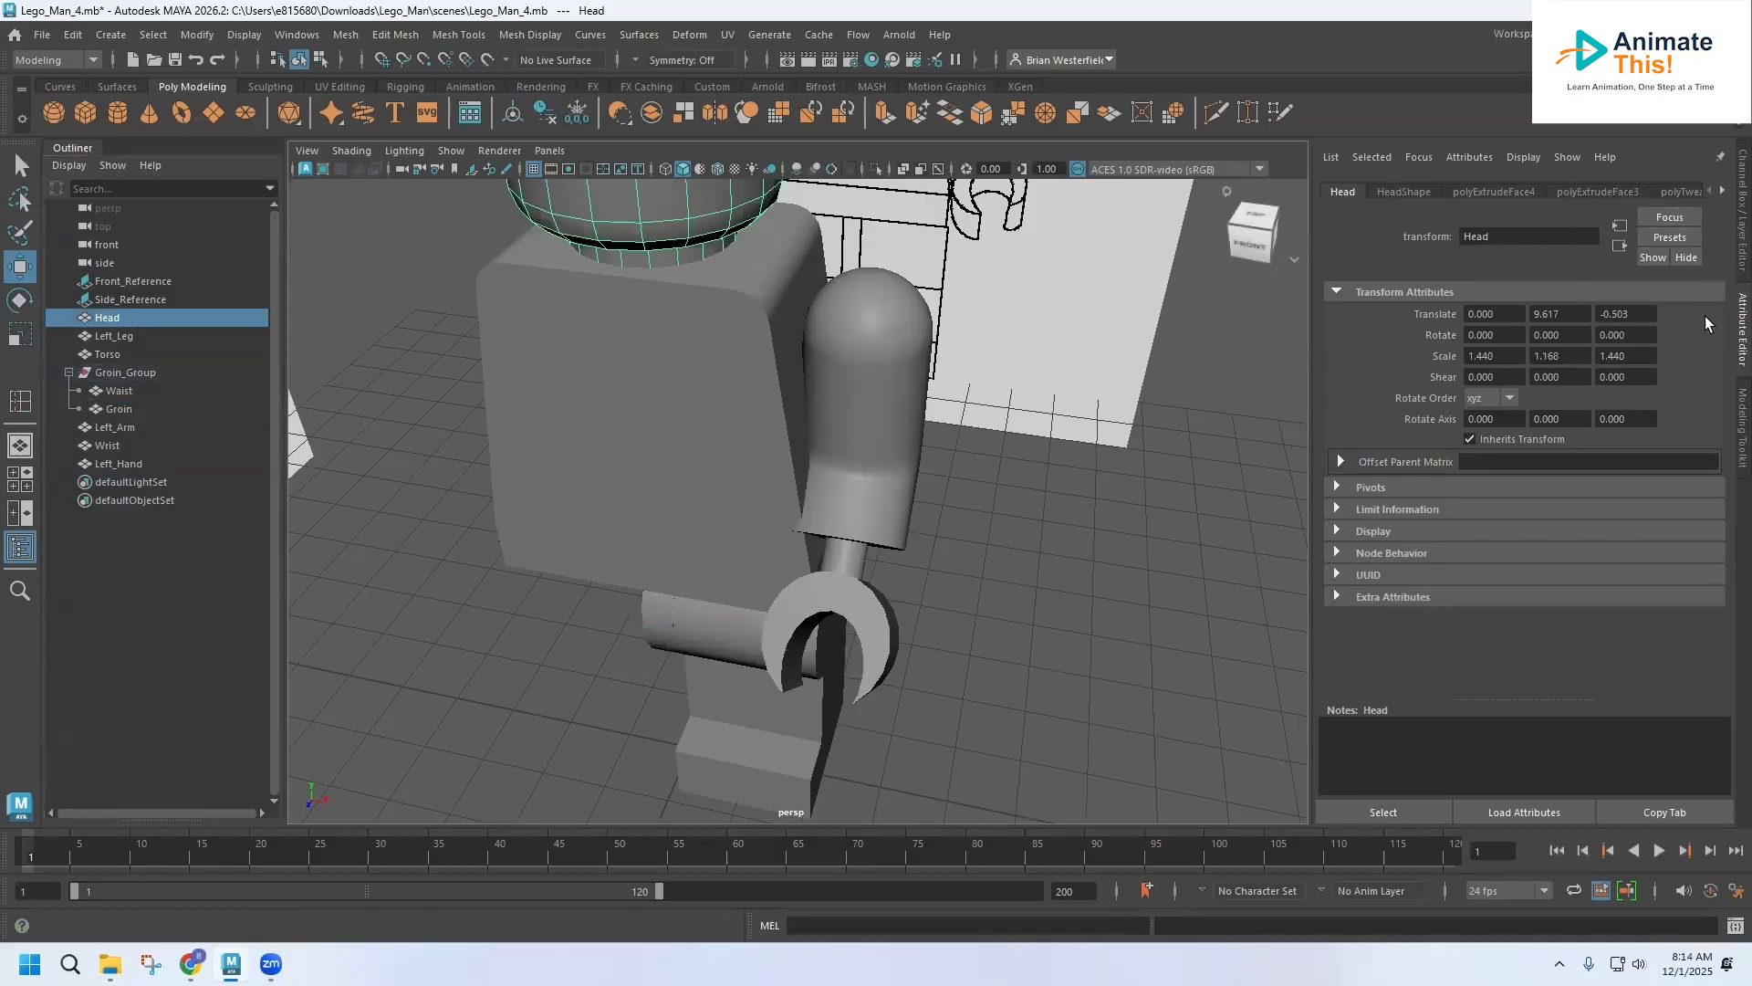
pyautogui.click(1724, 192)
pyautogui.click(1724, 192)
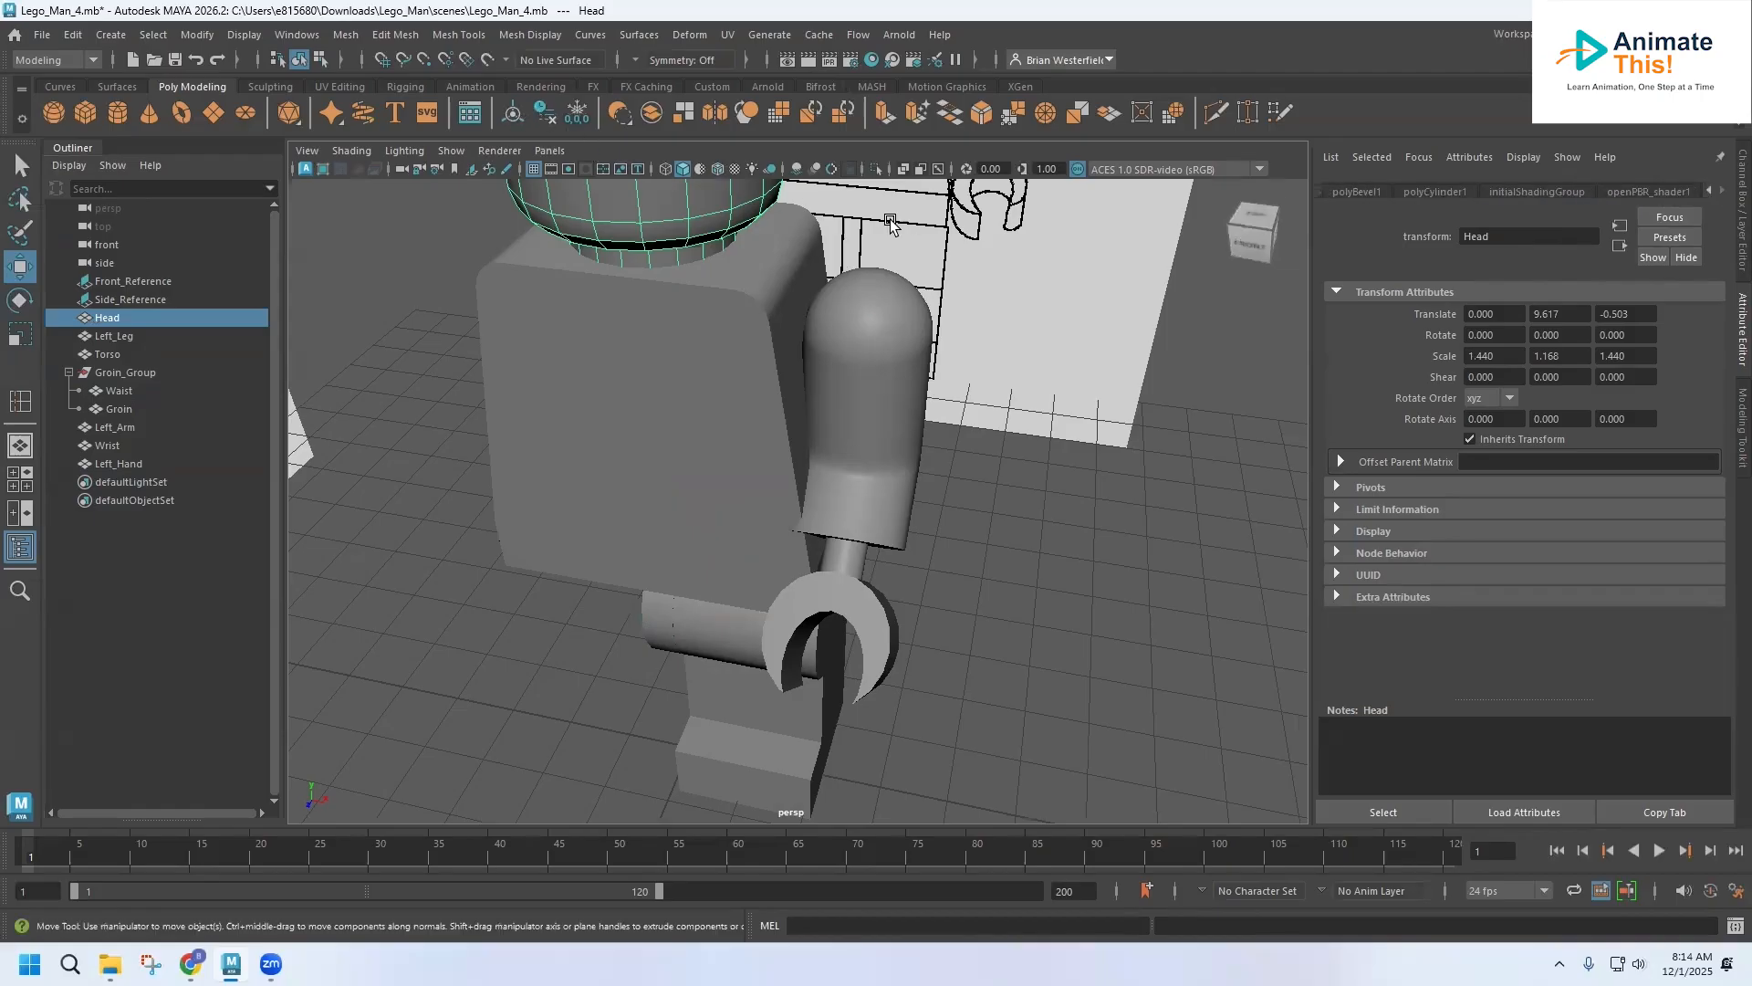
pyautogui.click(456, 224)
pyautogui.click(636, 221)
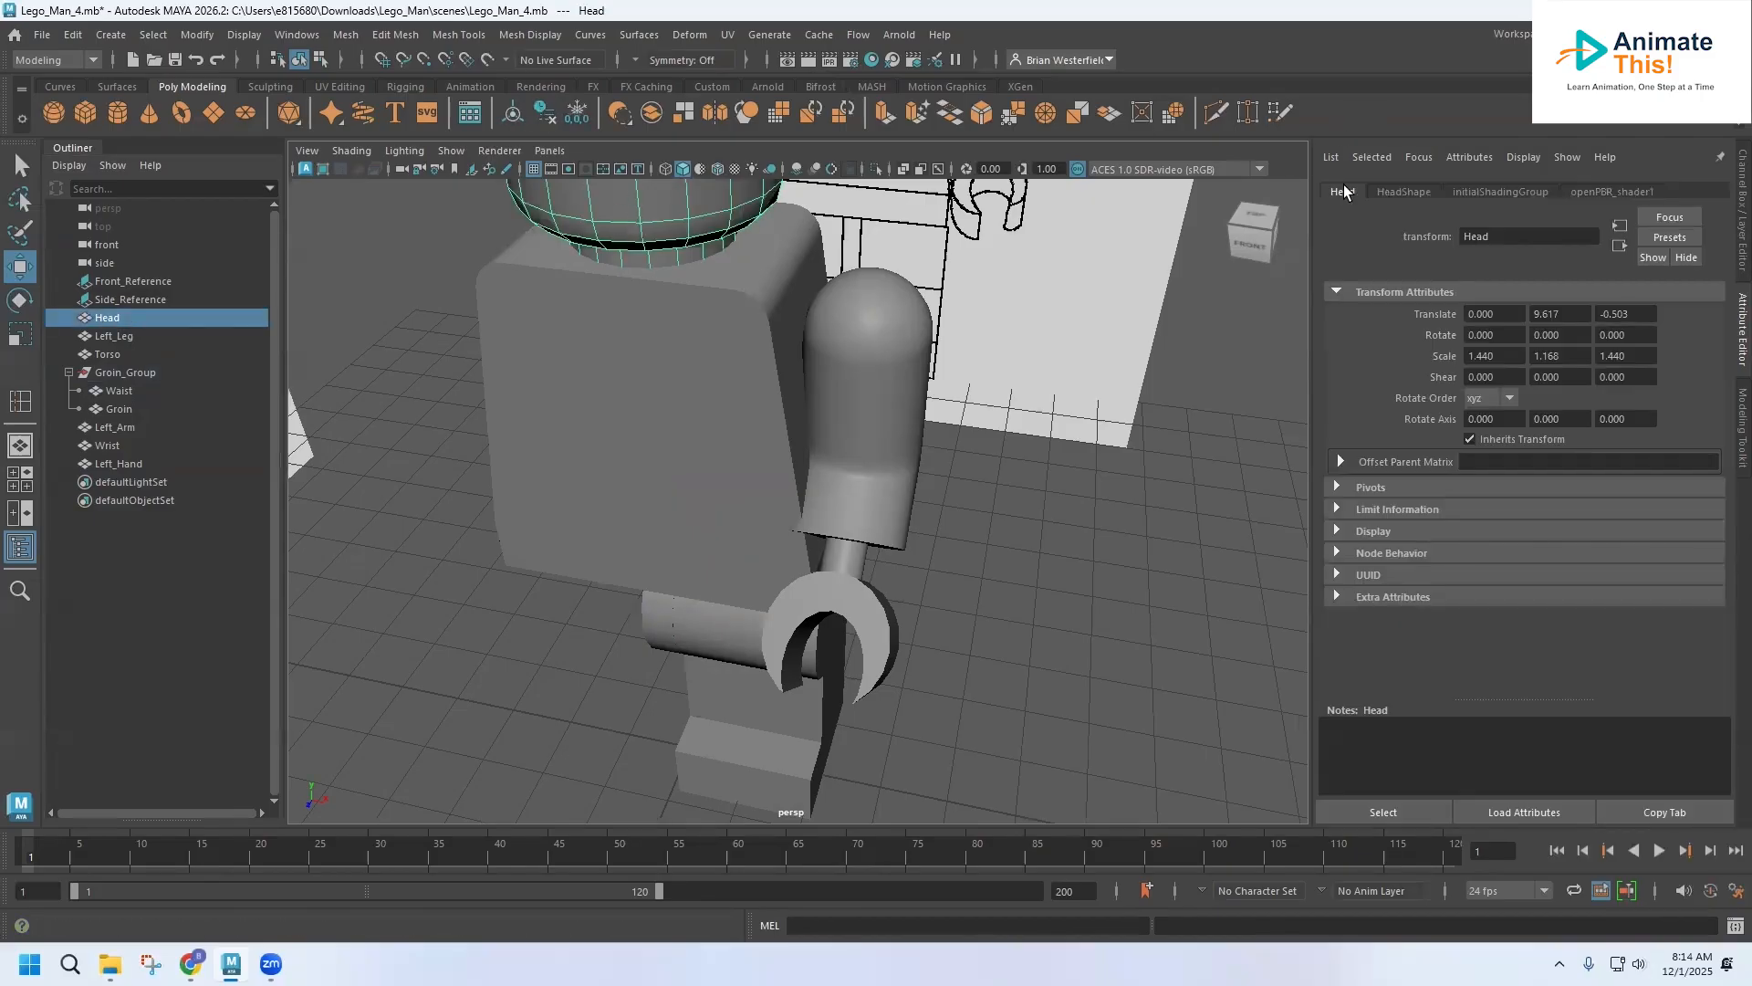
# Step: Delete the construction history on Left_Leg and Torso, and check the waist, groin, leg and arm for leftover history nodes
pyautogui.click(113, 336)
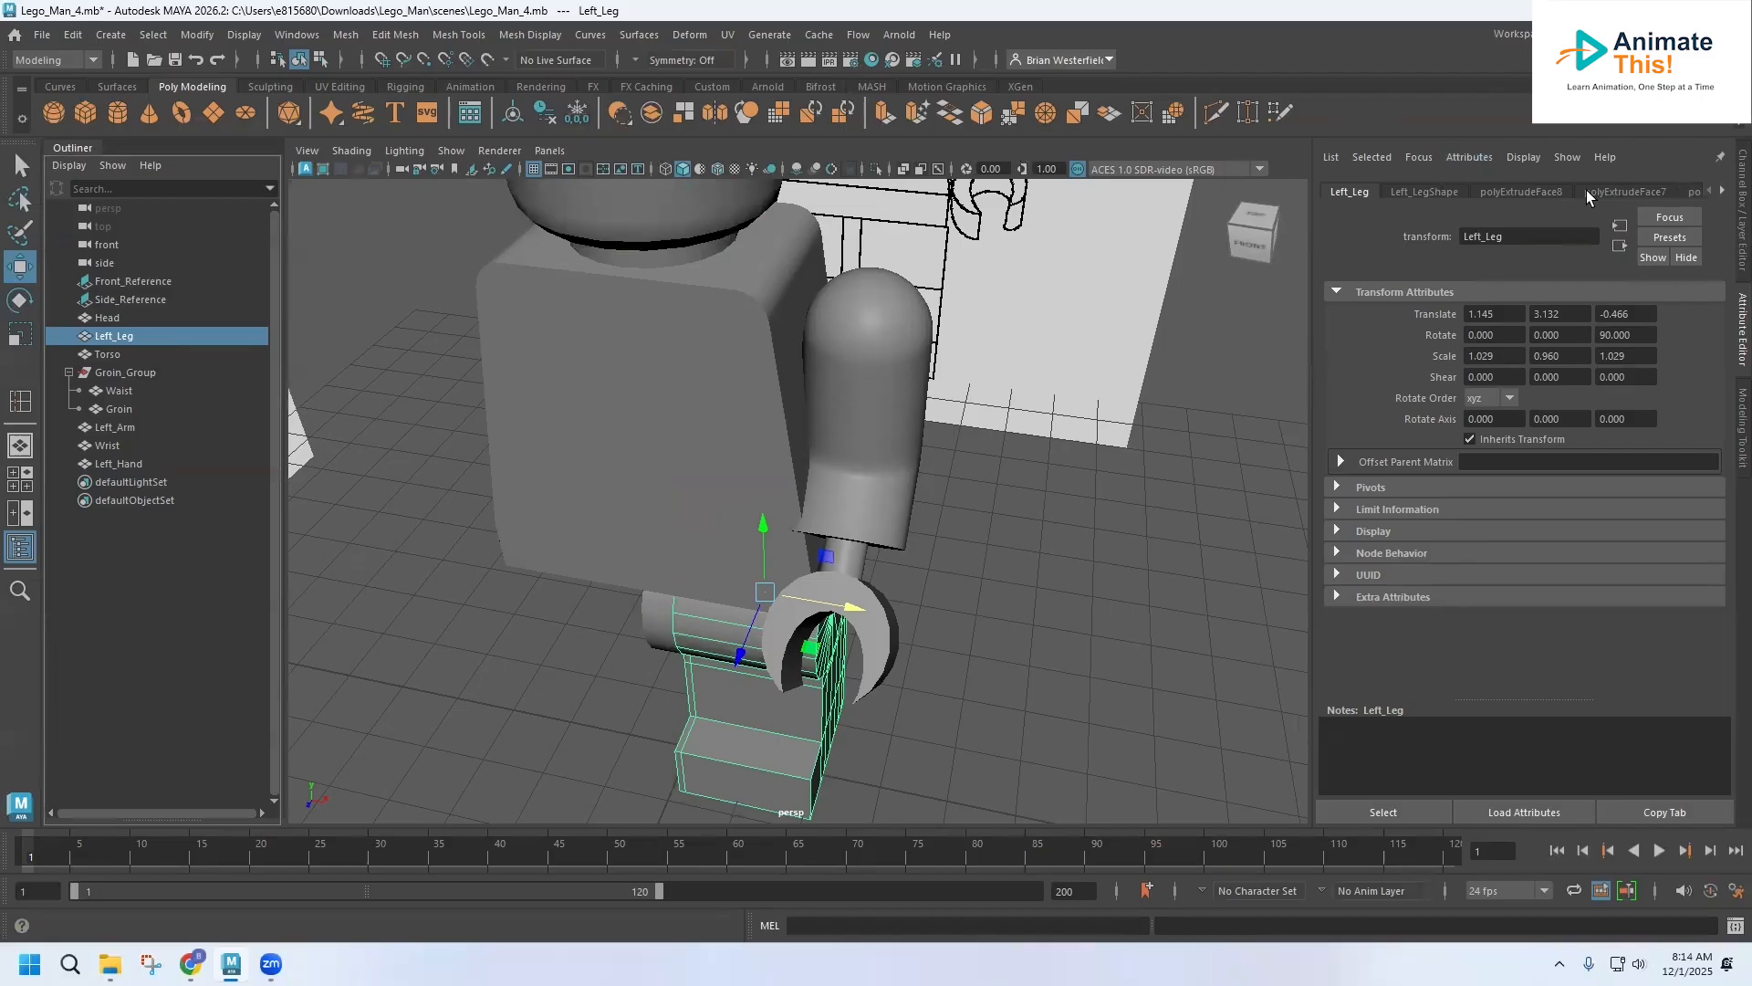
pyautogui.click(546, 115)
pyautogui.click(136, 354)
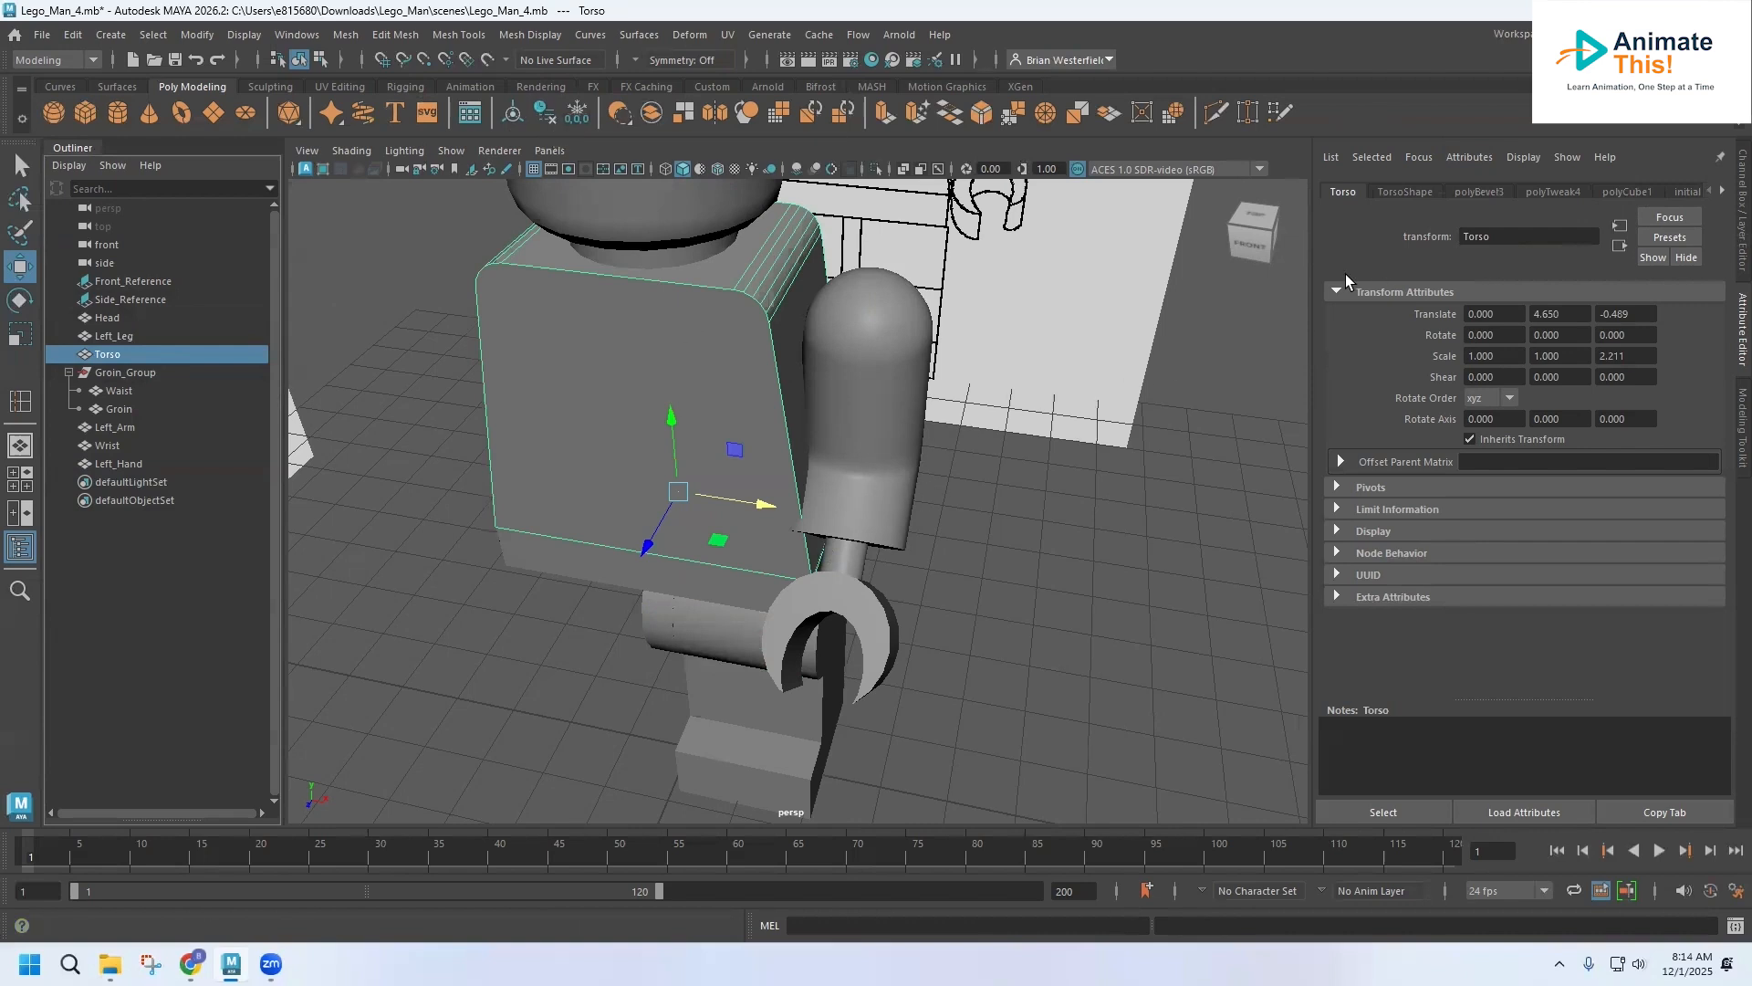
pyautogui.click(955, 516)
pyautogui.click(645, 352)
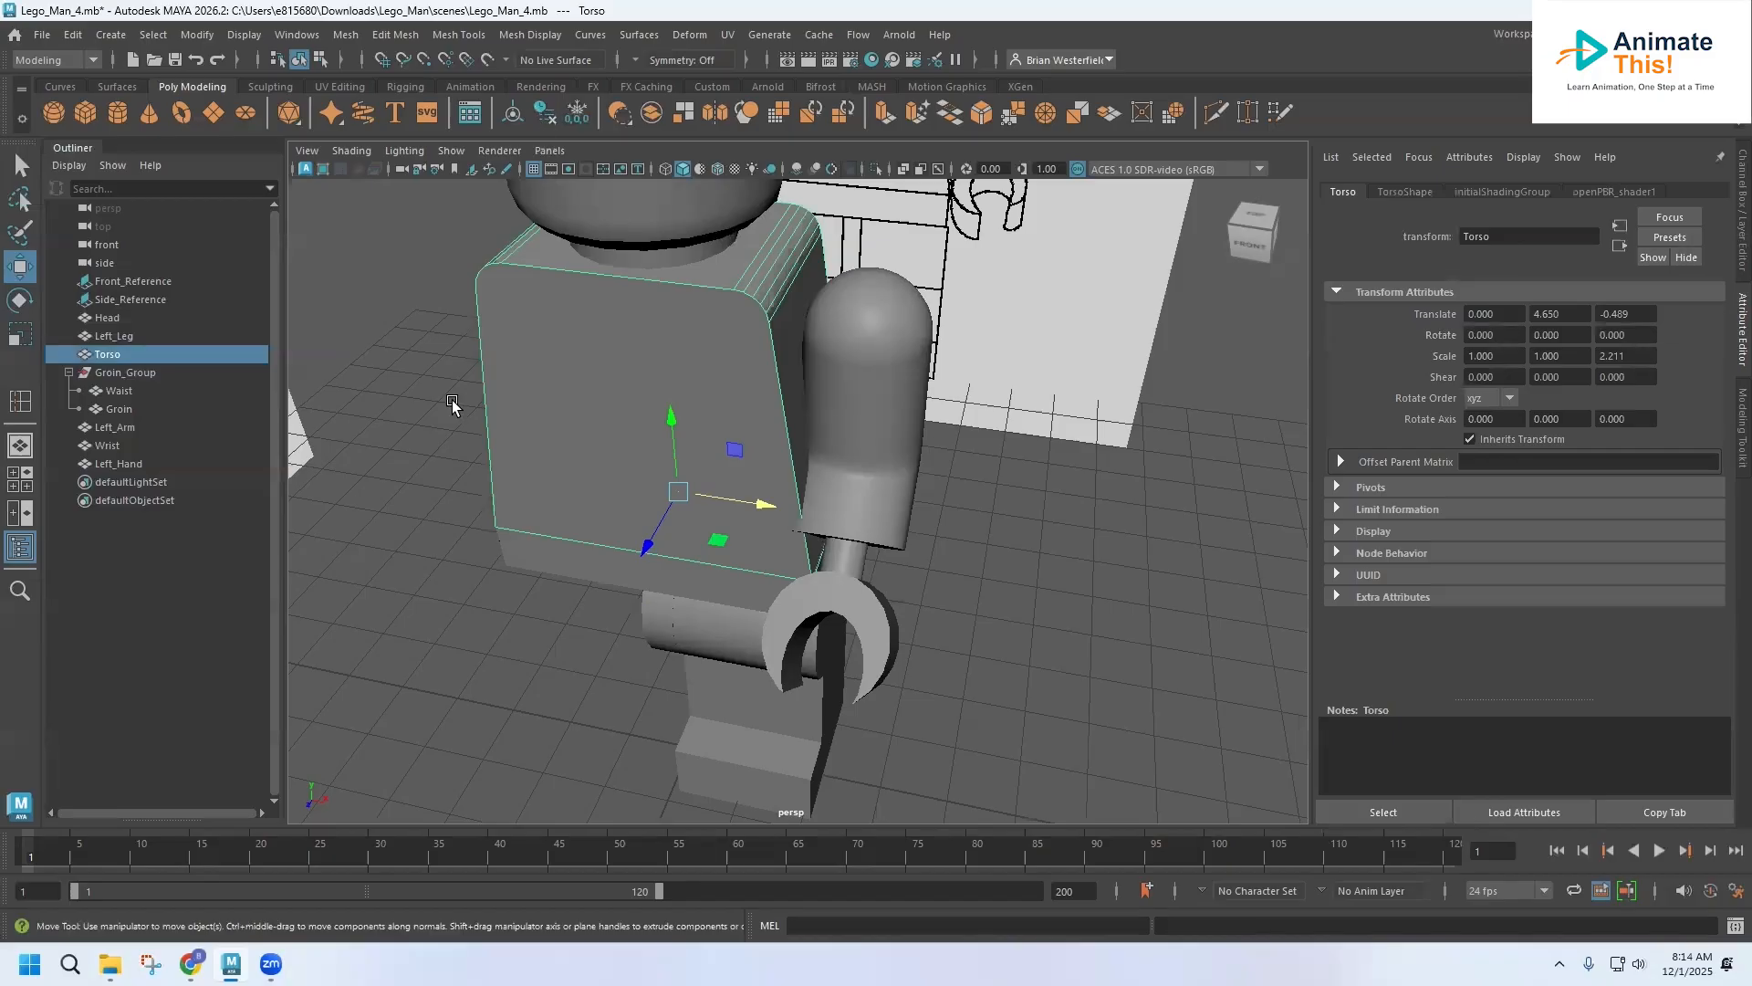
pyautogui.click(541, 545)
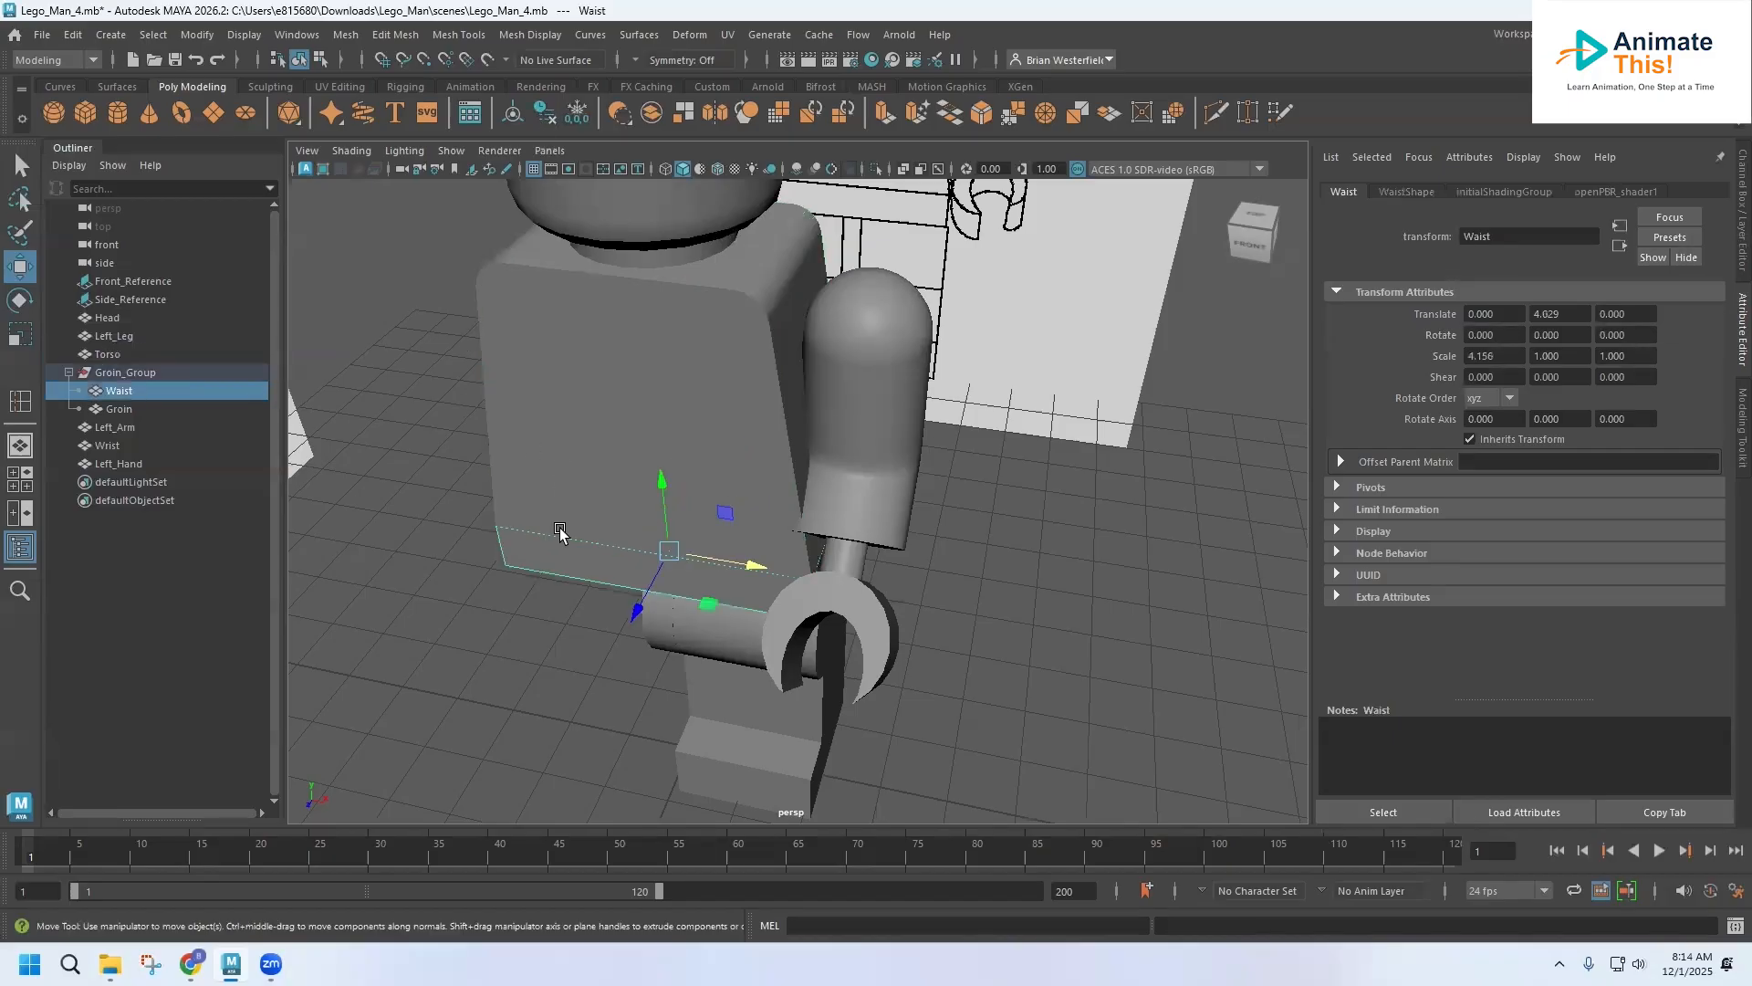
pyautogui.click(660, 626)
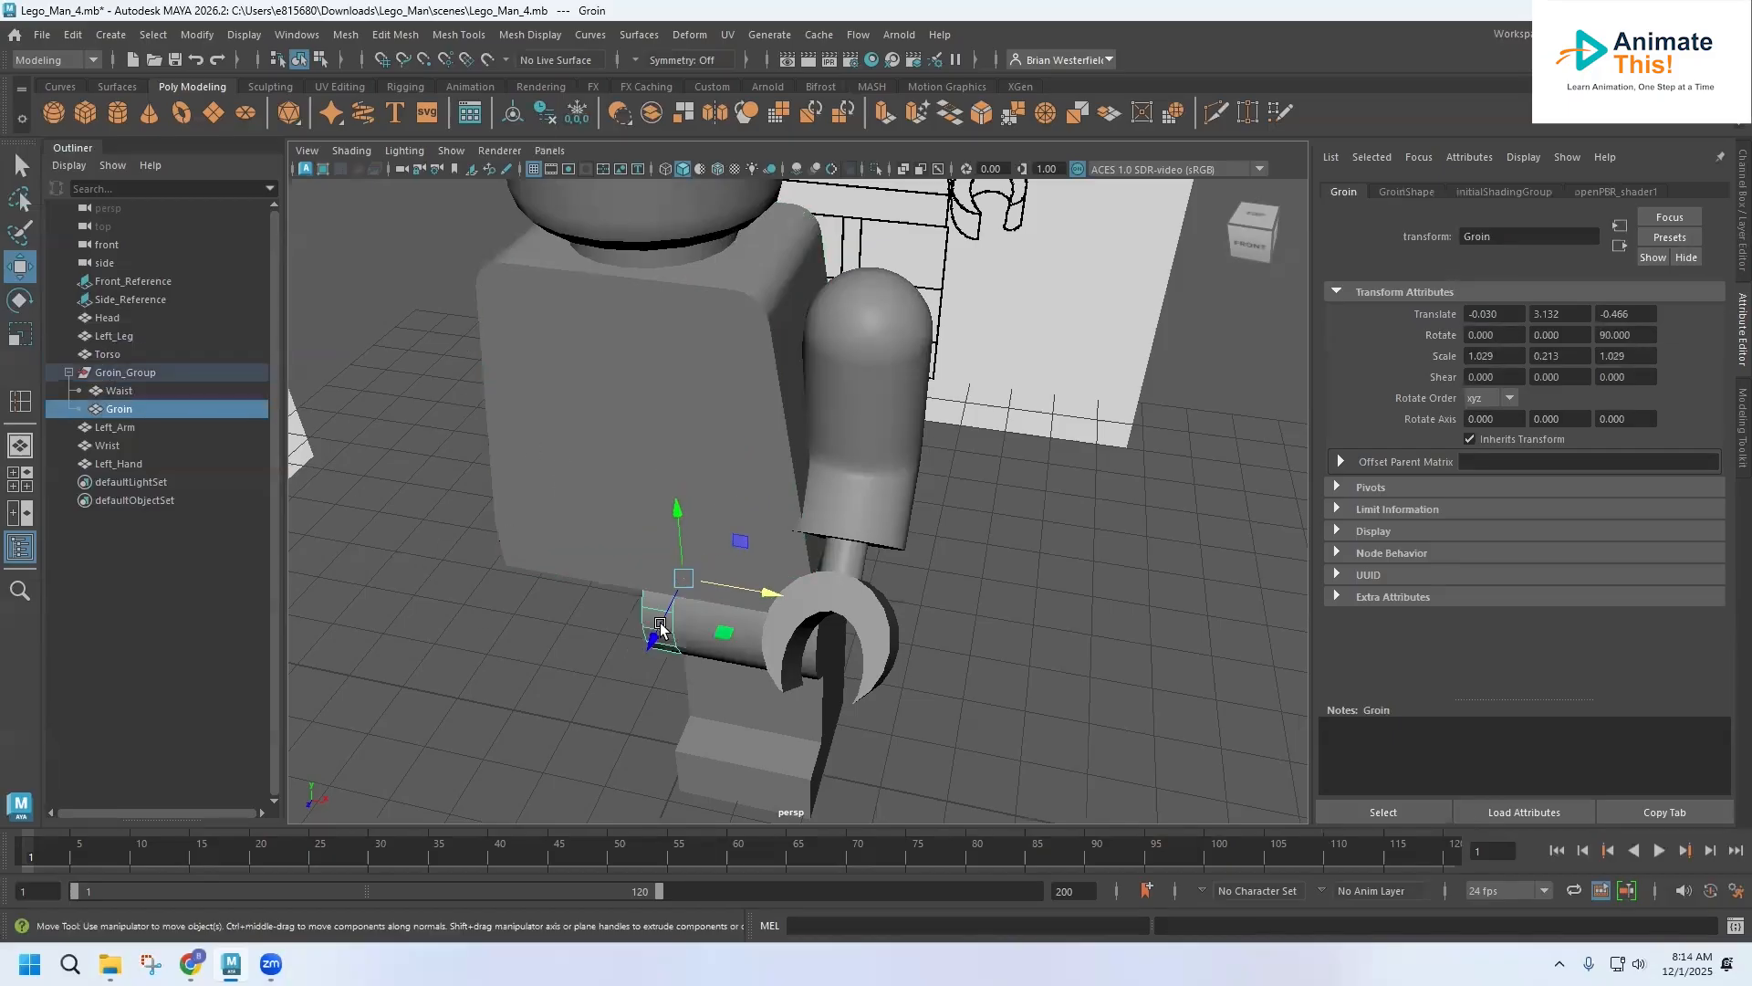
pyautogui.click(718, 683)
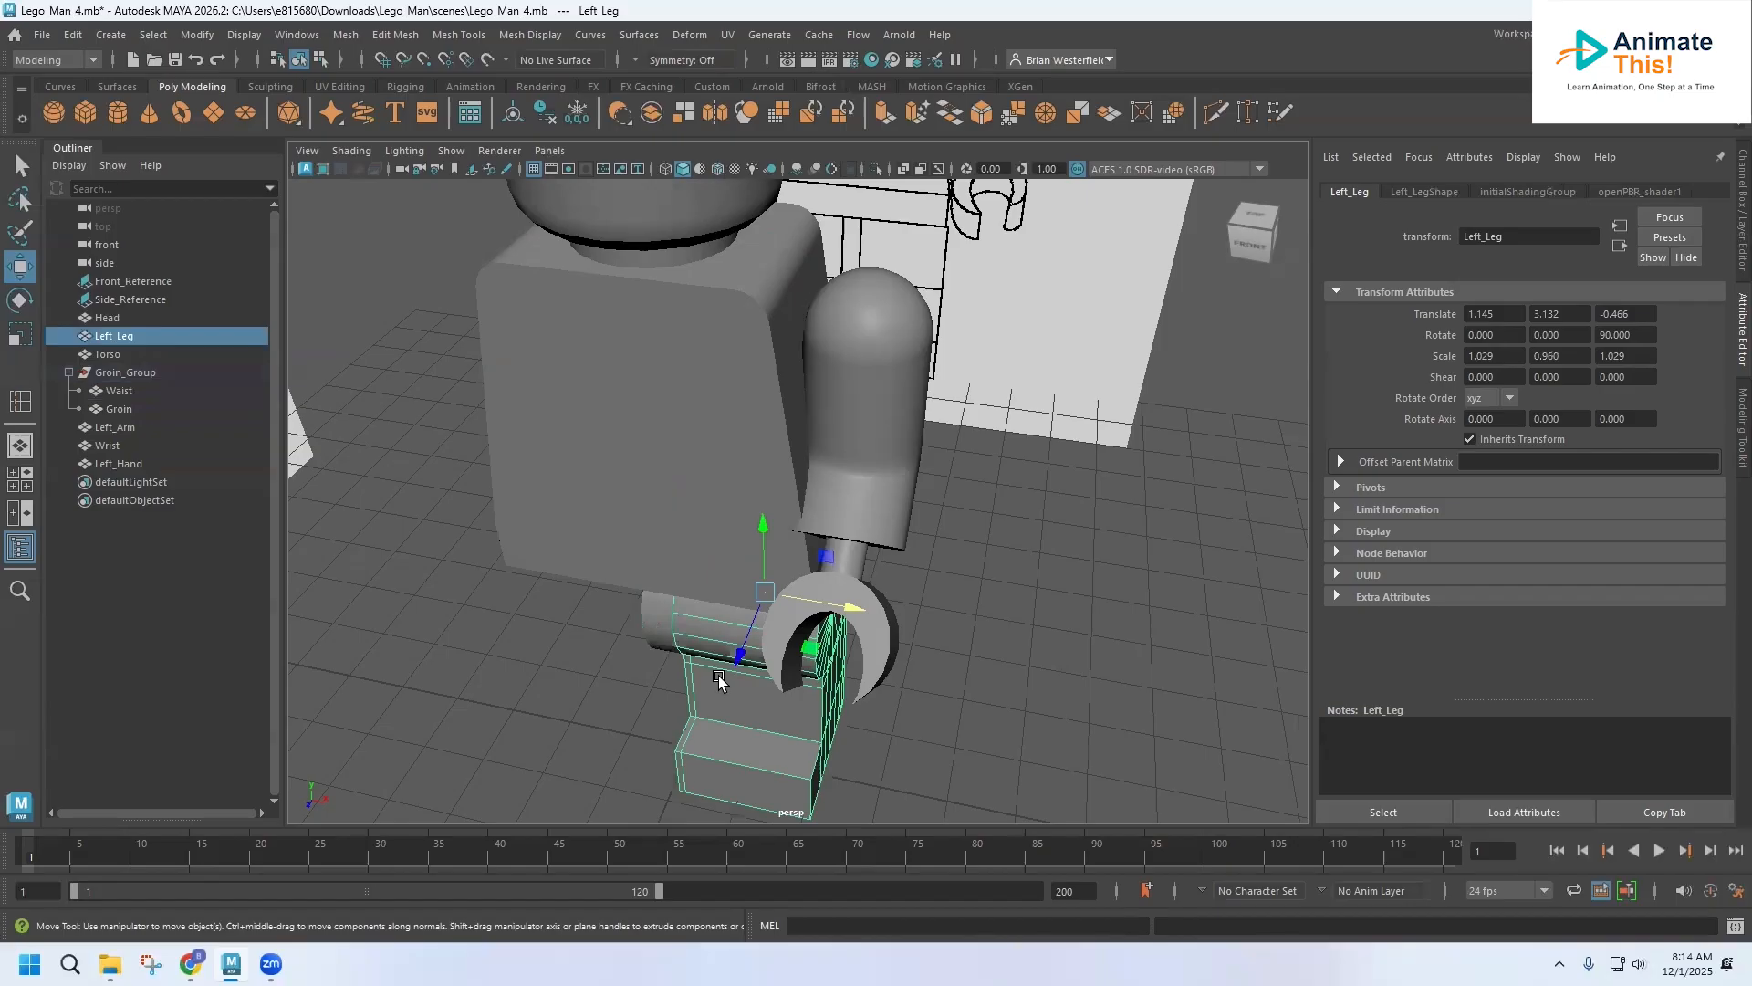
pyautogui.click(841, 476)
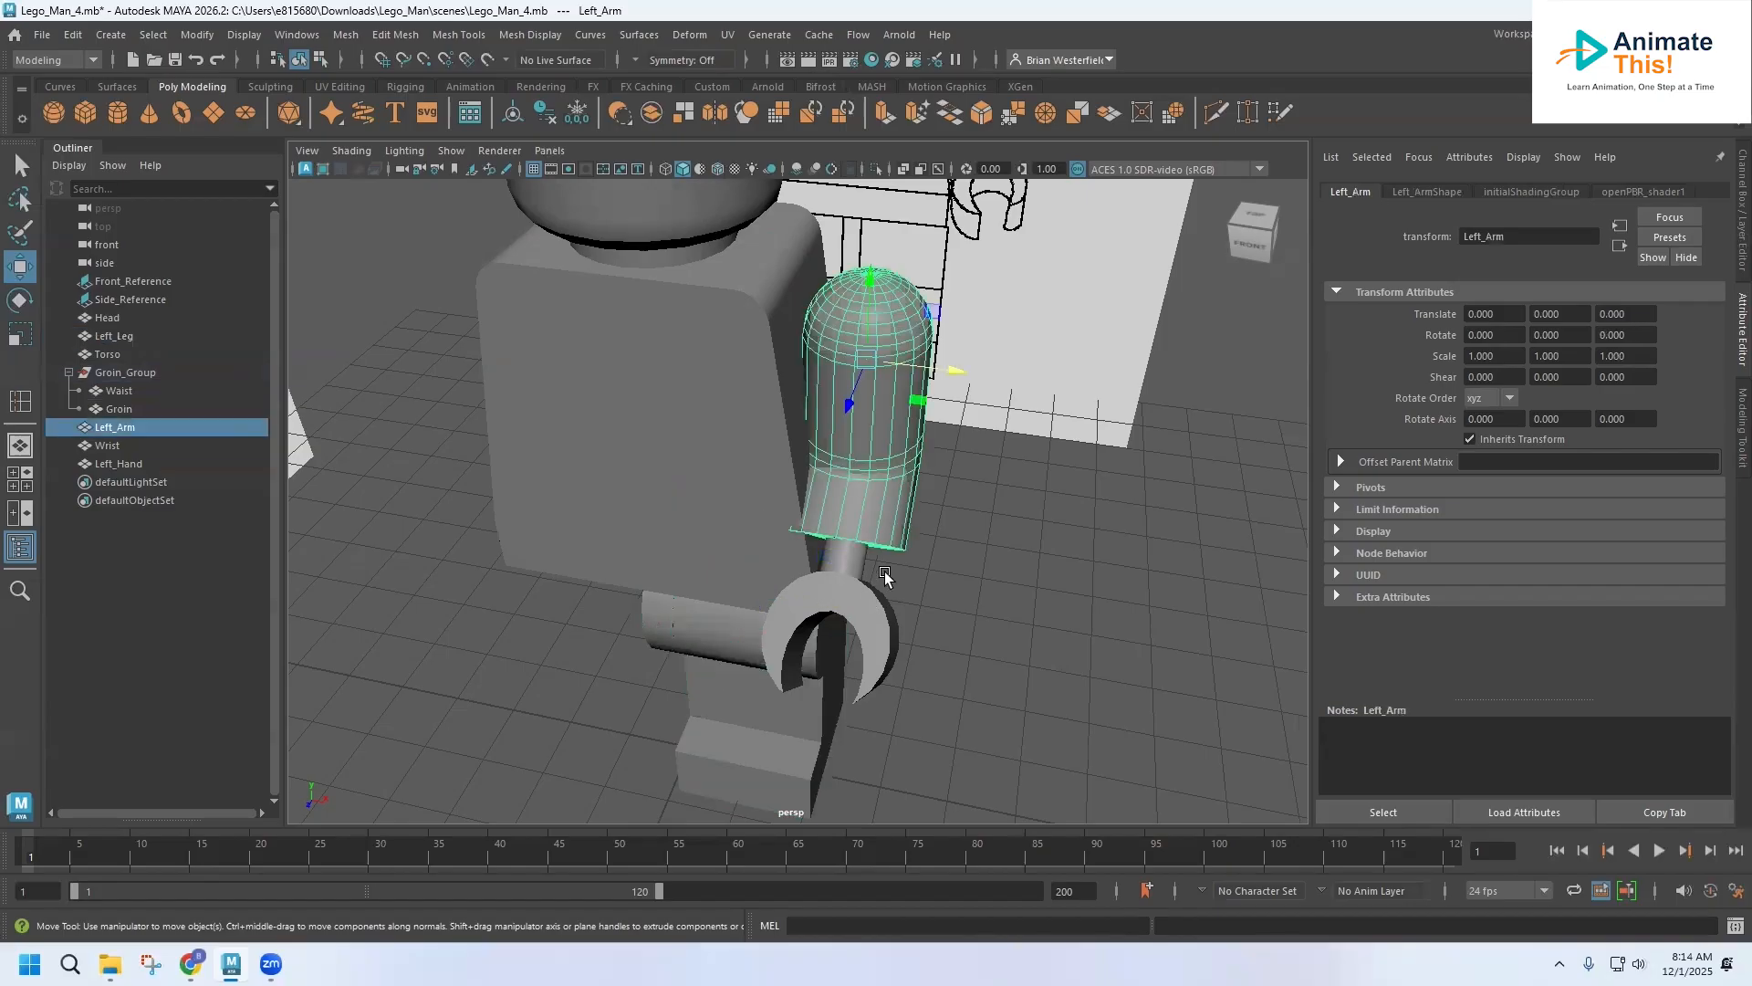
# Step: Group the Wrist and Left_Hand meshes and name the group Left_Hand_Group
pyautogui.keyDown('alt'); pyautogui.moveTo(827, 475); pyautogui.dragTo(728, 511); pyautogui.keyUp('alt')
pyautogui.click(728, 517)
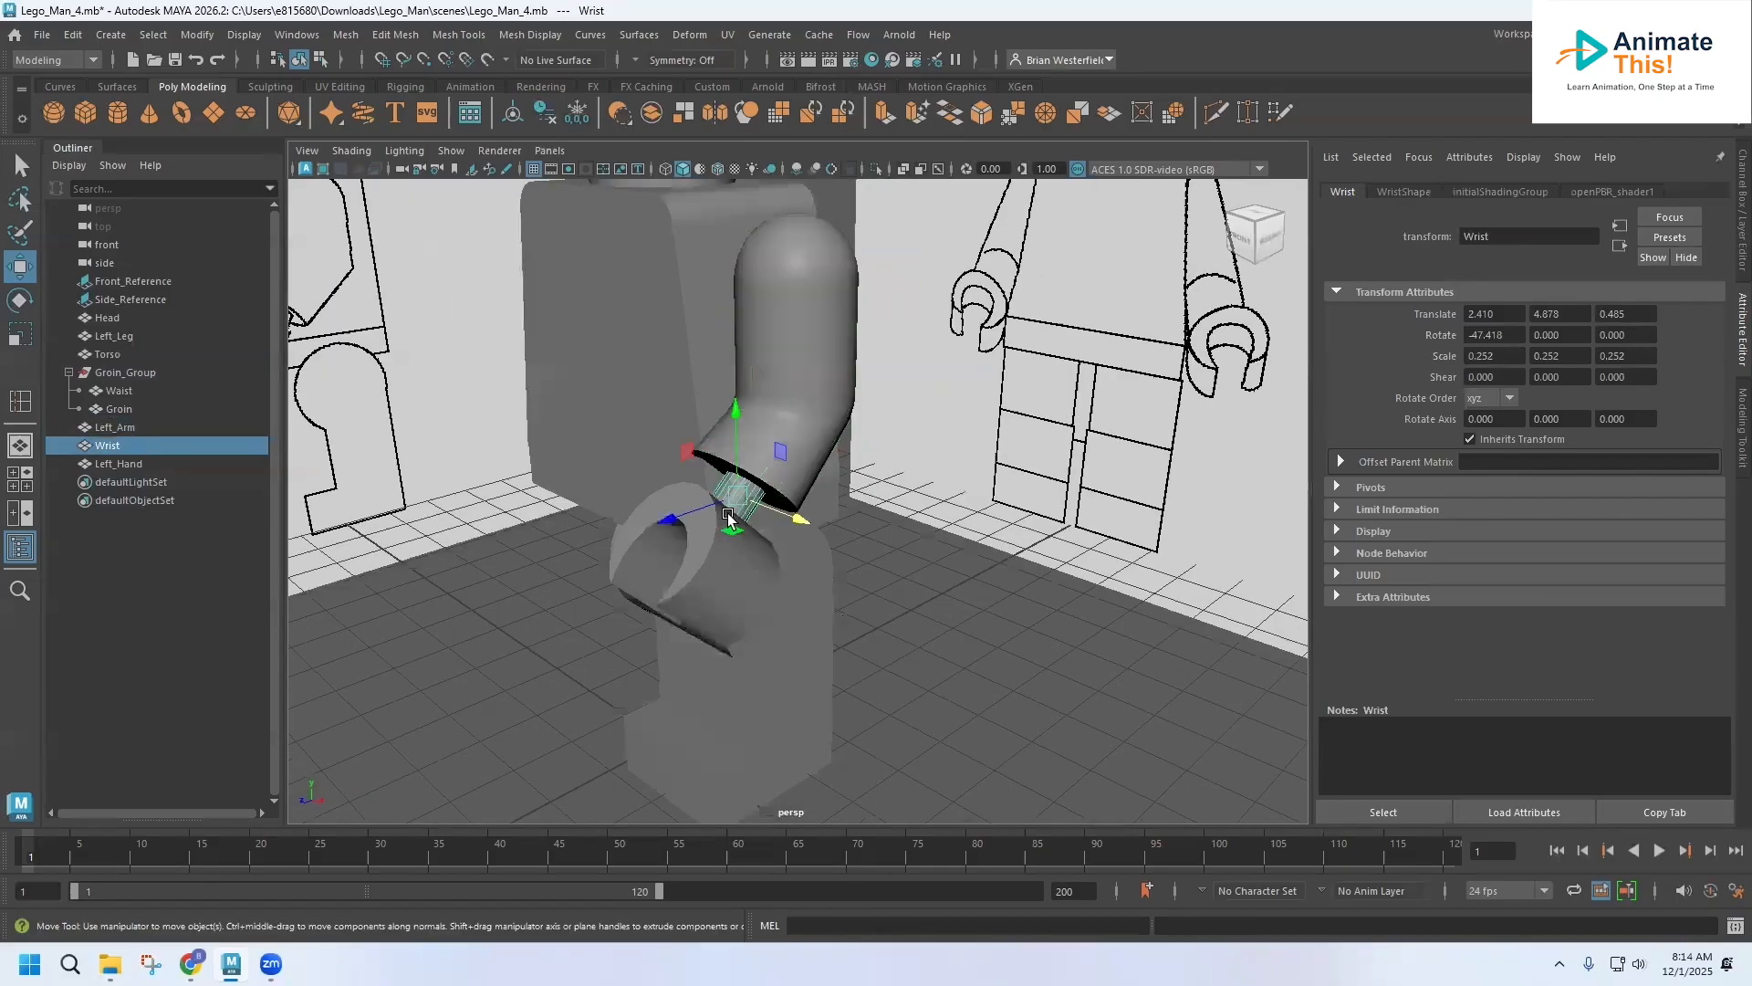
pyautogui.keyDown('shift'); pyautogui.click(710, 588); pyautogui.keyUp('shift')
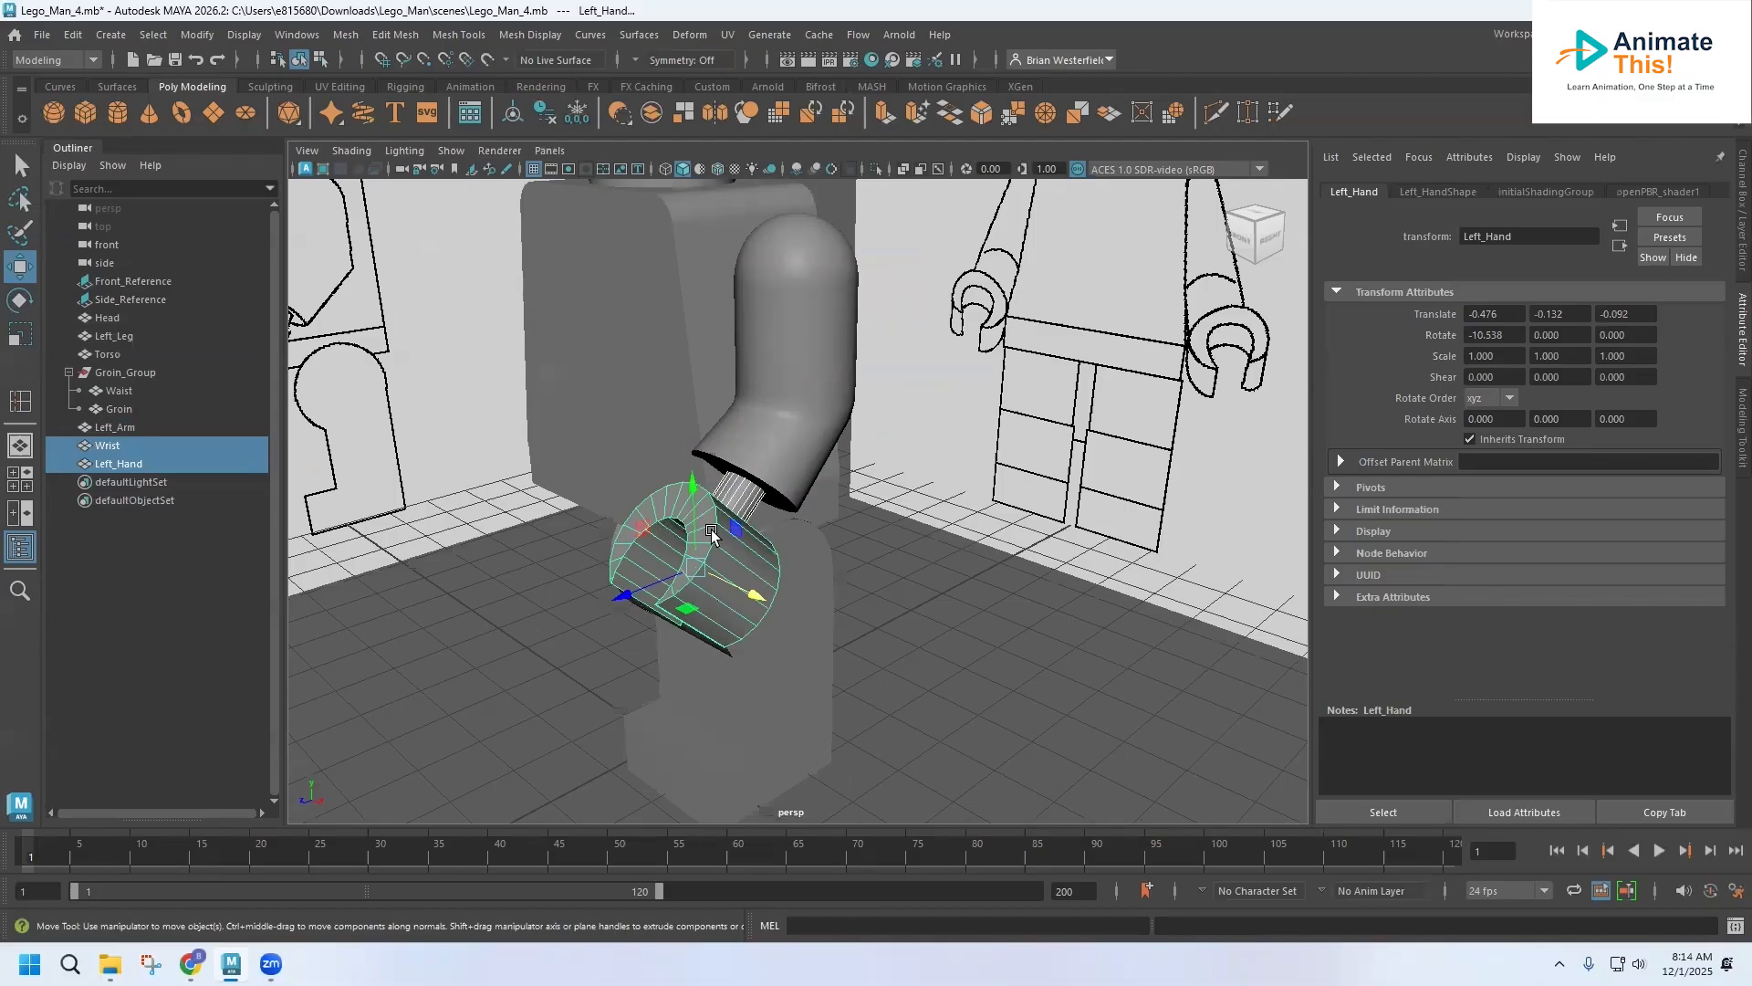
pyautogui.hotkey('ctrl', 'g')
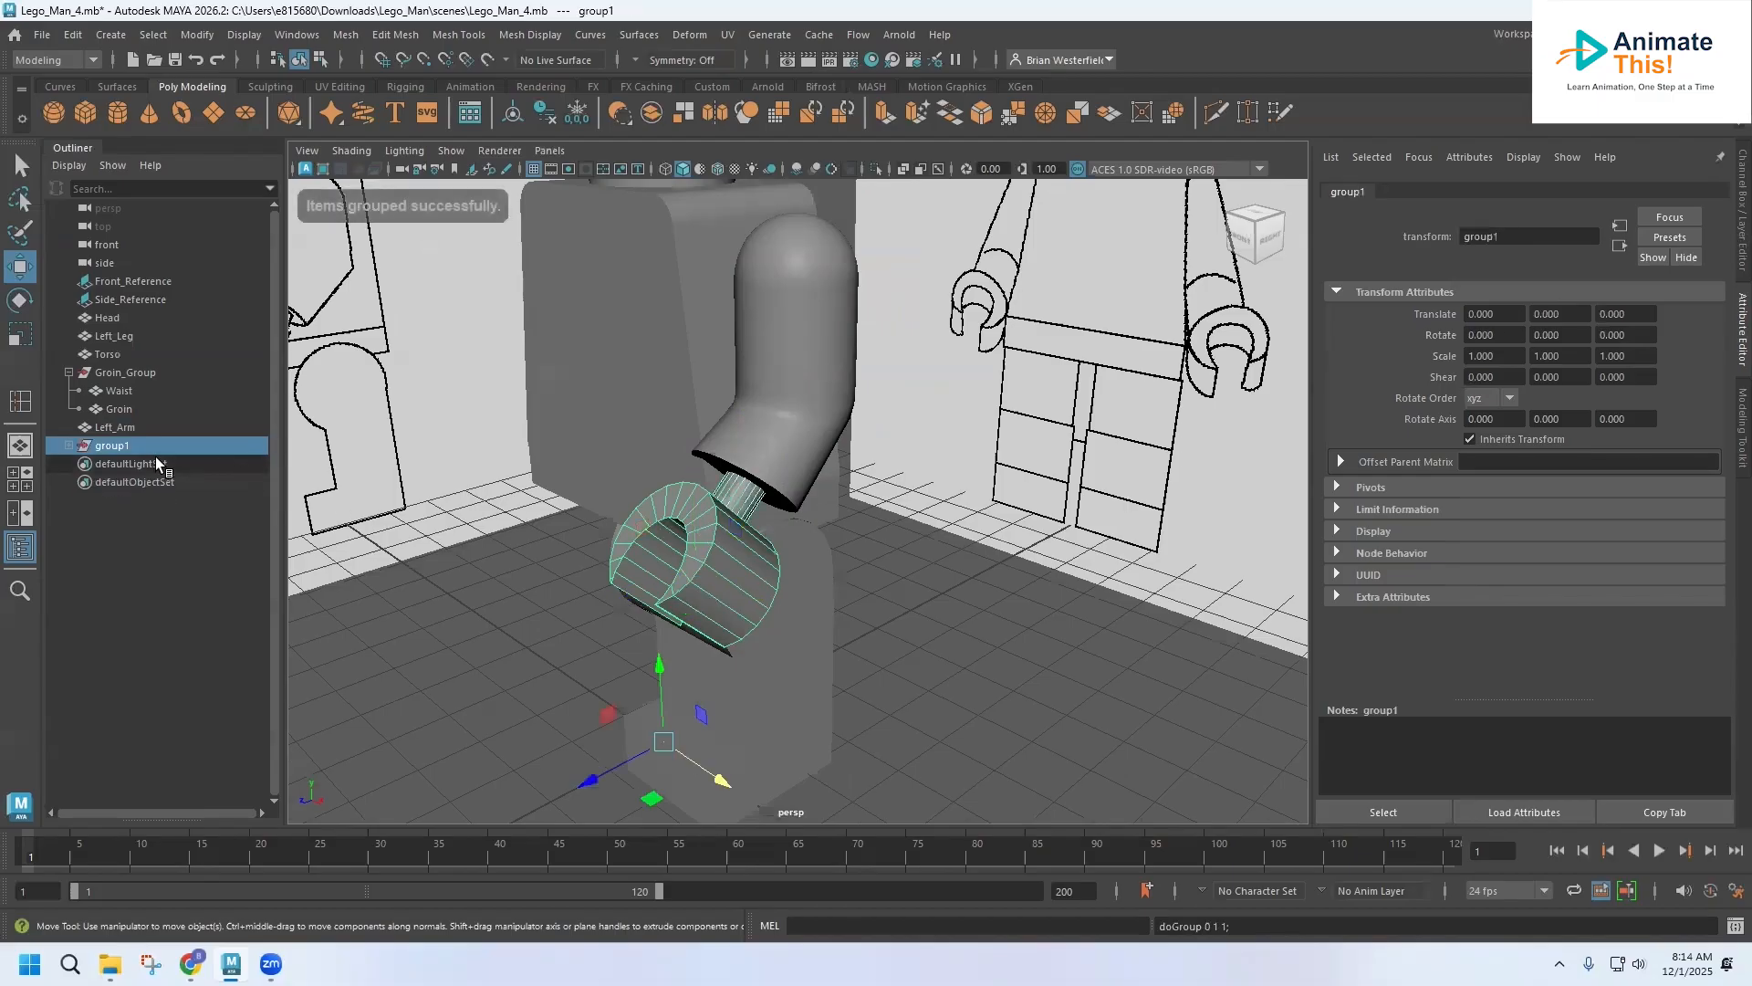
pyautogui.doubleClick(116, 445)
pyautogui.write('Left_Hand_Group')
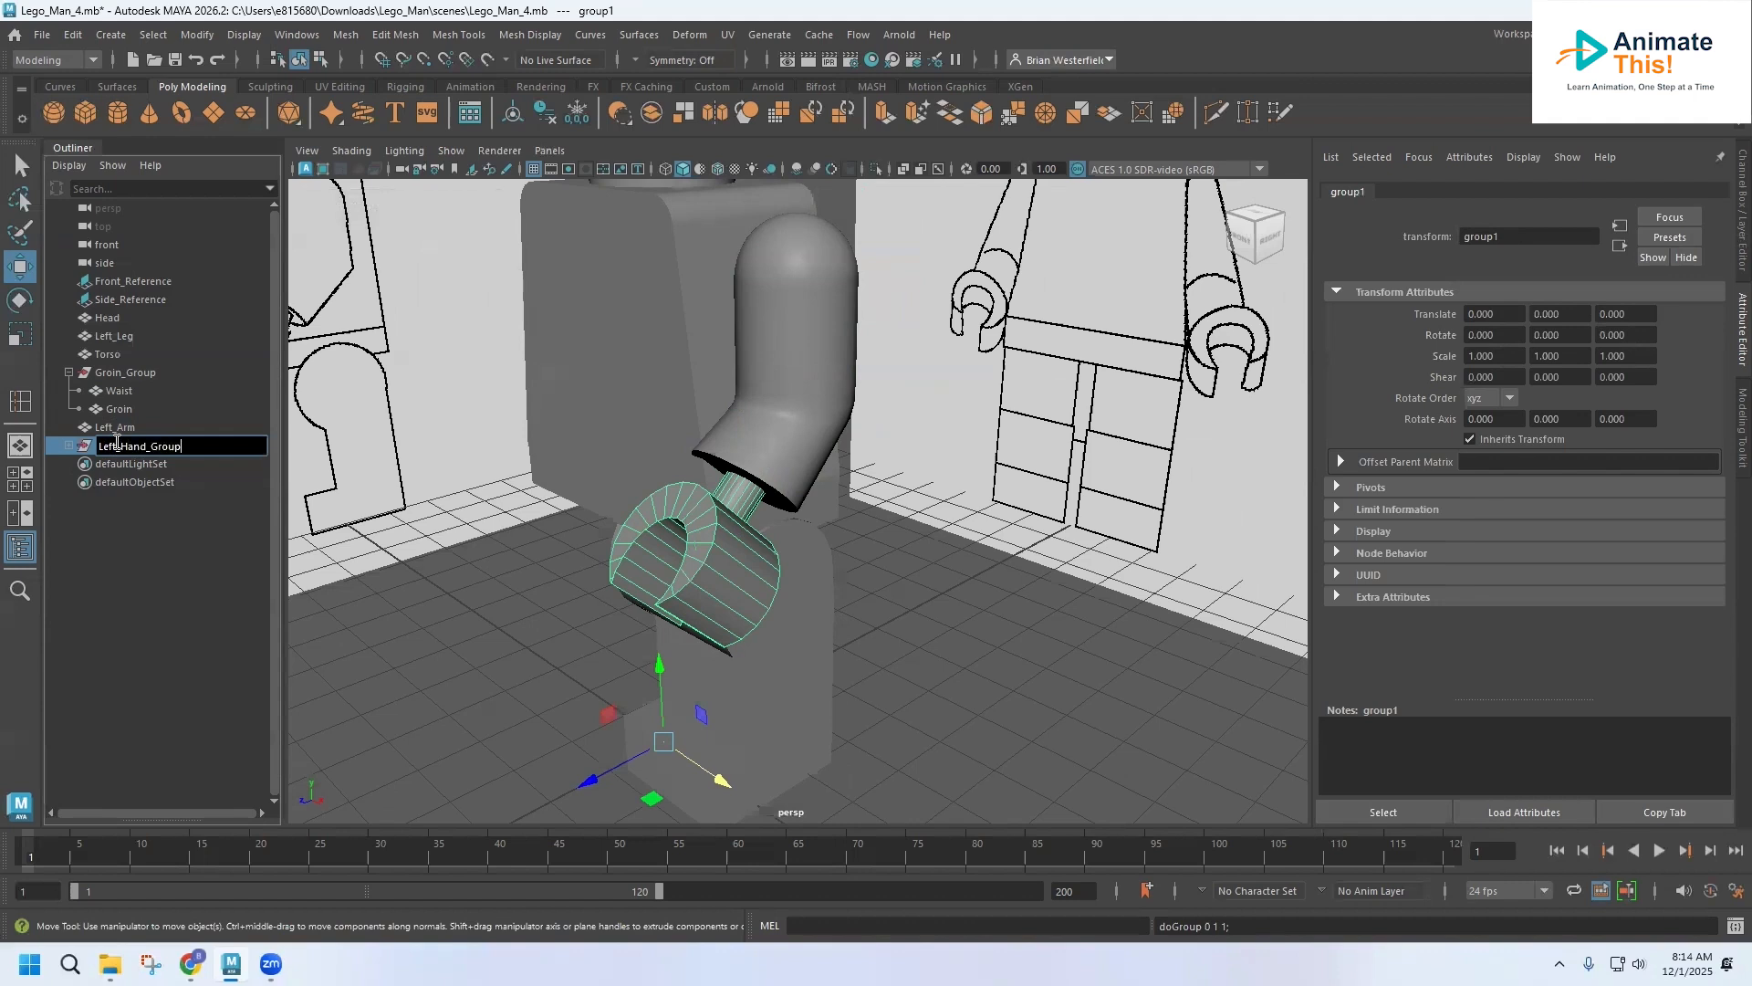
pyautogui.press('Return')
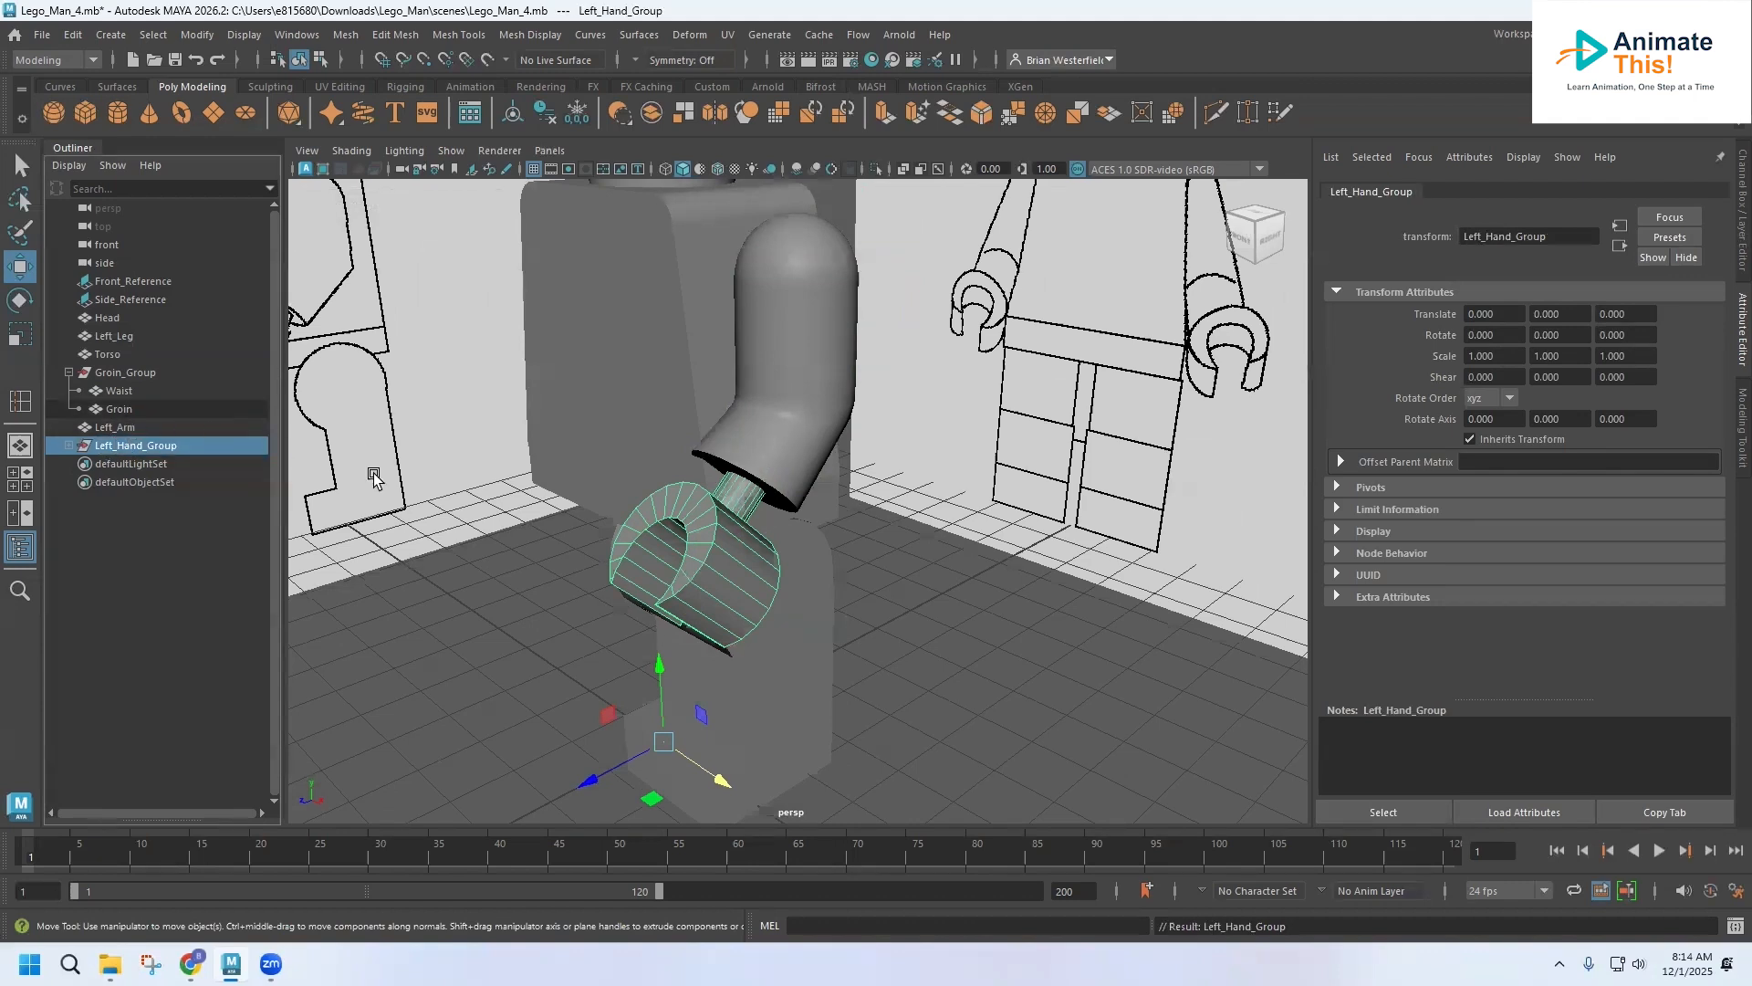
# Step: Group Left_Arm together with Left_Hand_Group and name the new group Left_Arm_Group
pyautogui.click(764, 378)
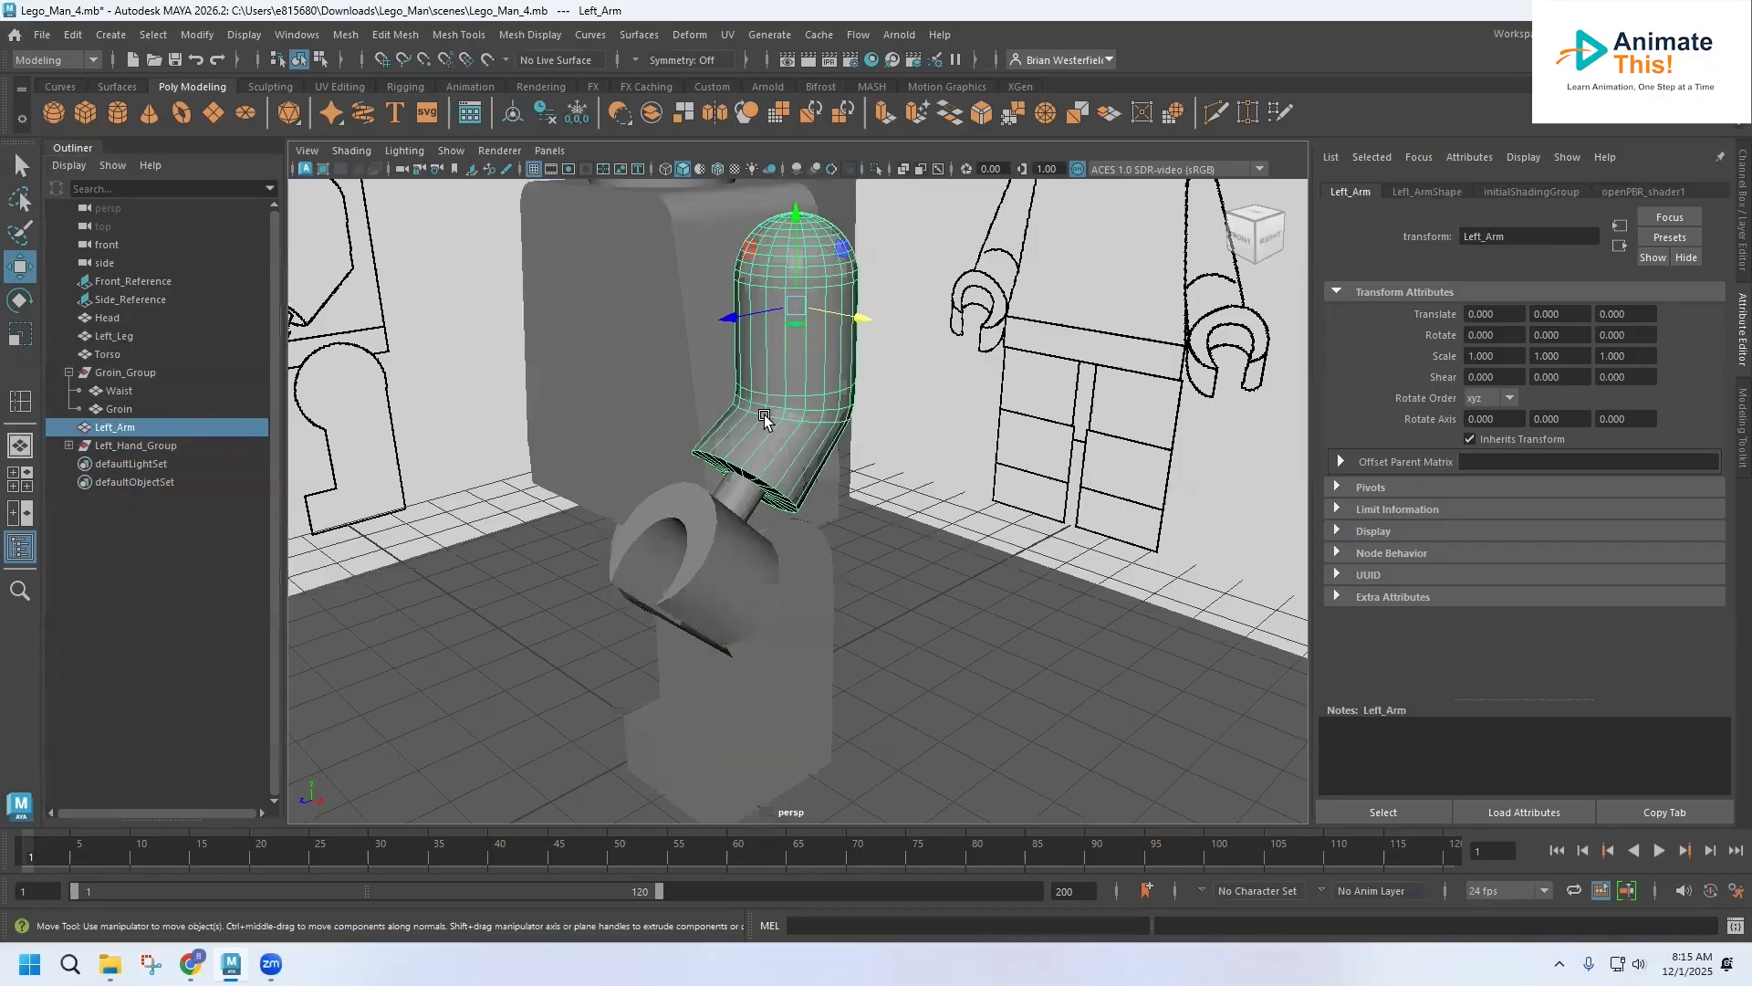
pyautogui.keyDown('shift'); pyautogui.click(736, 526); pyautogui.keyUp('shift')
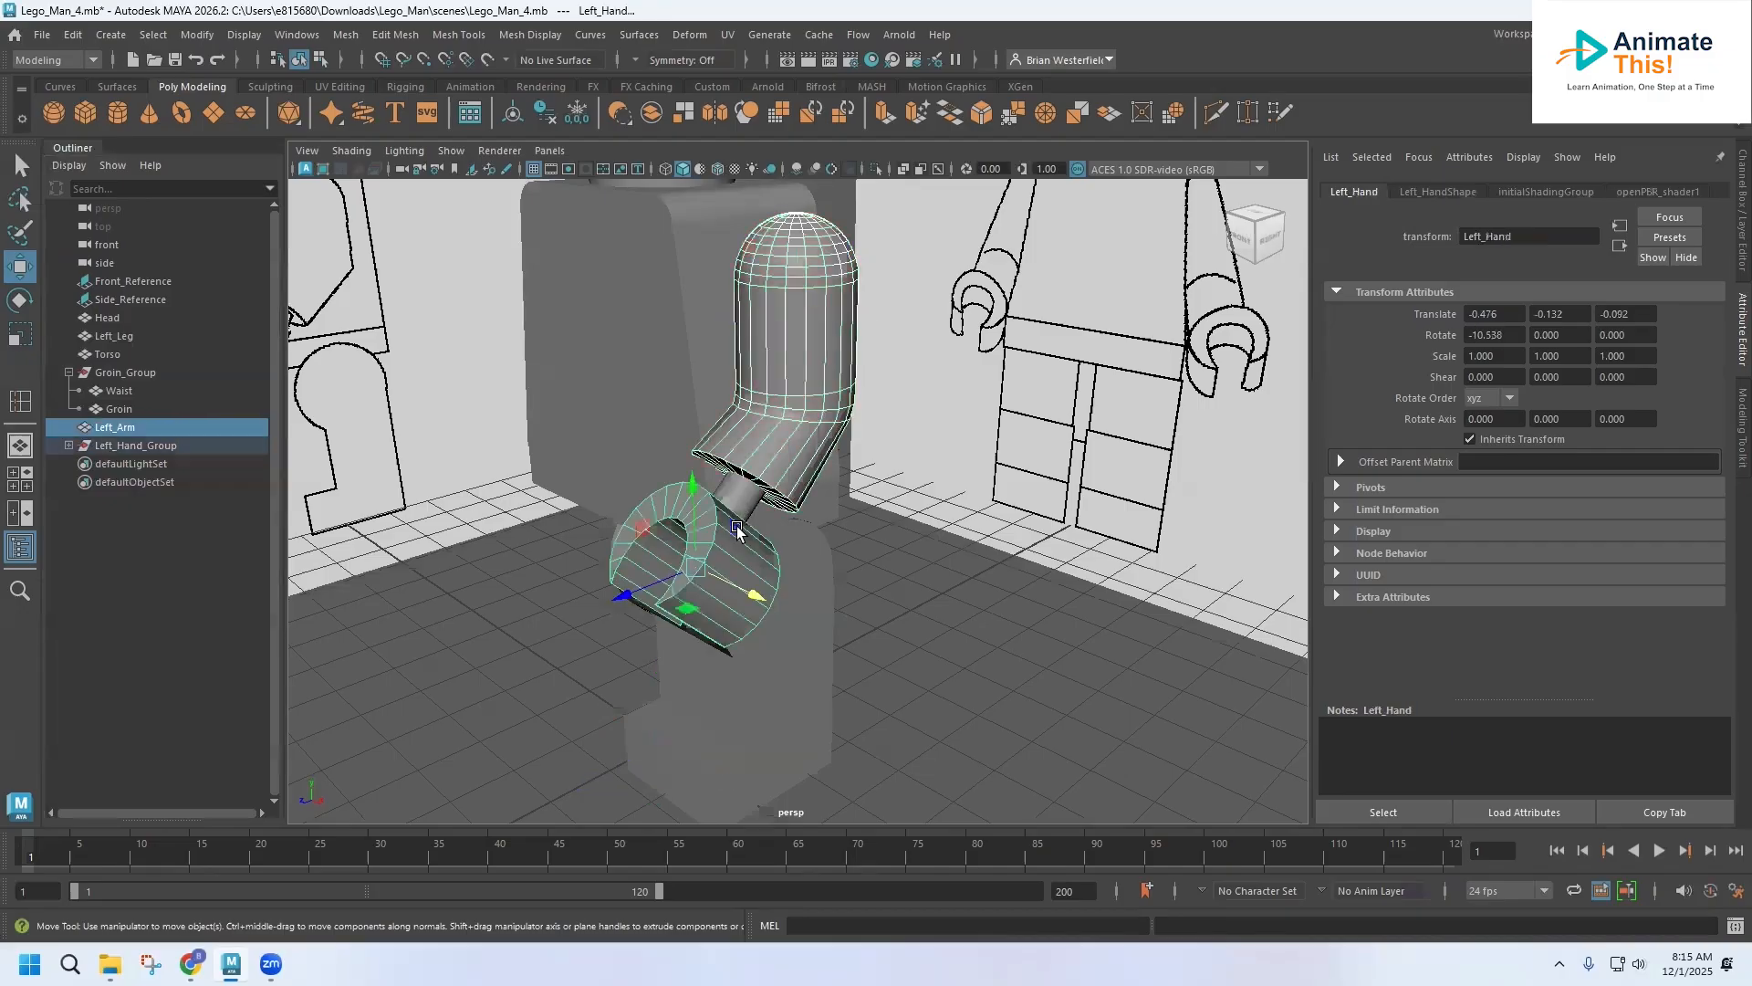
pyautogui.click(772, 358)
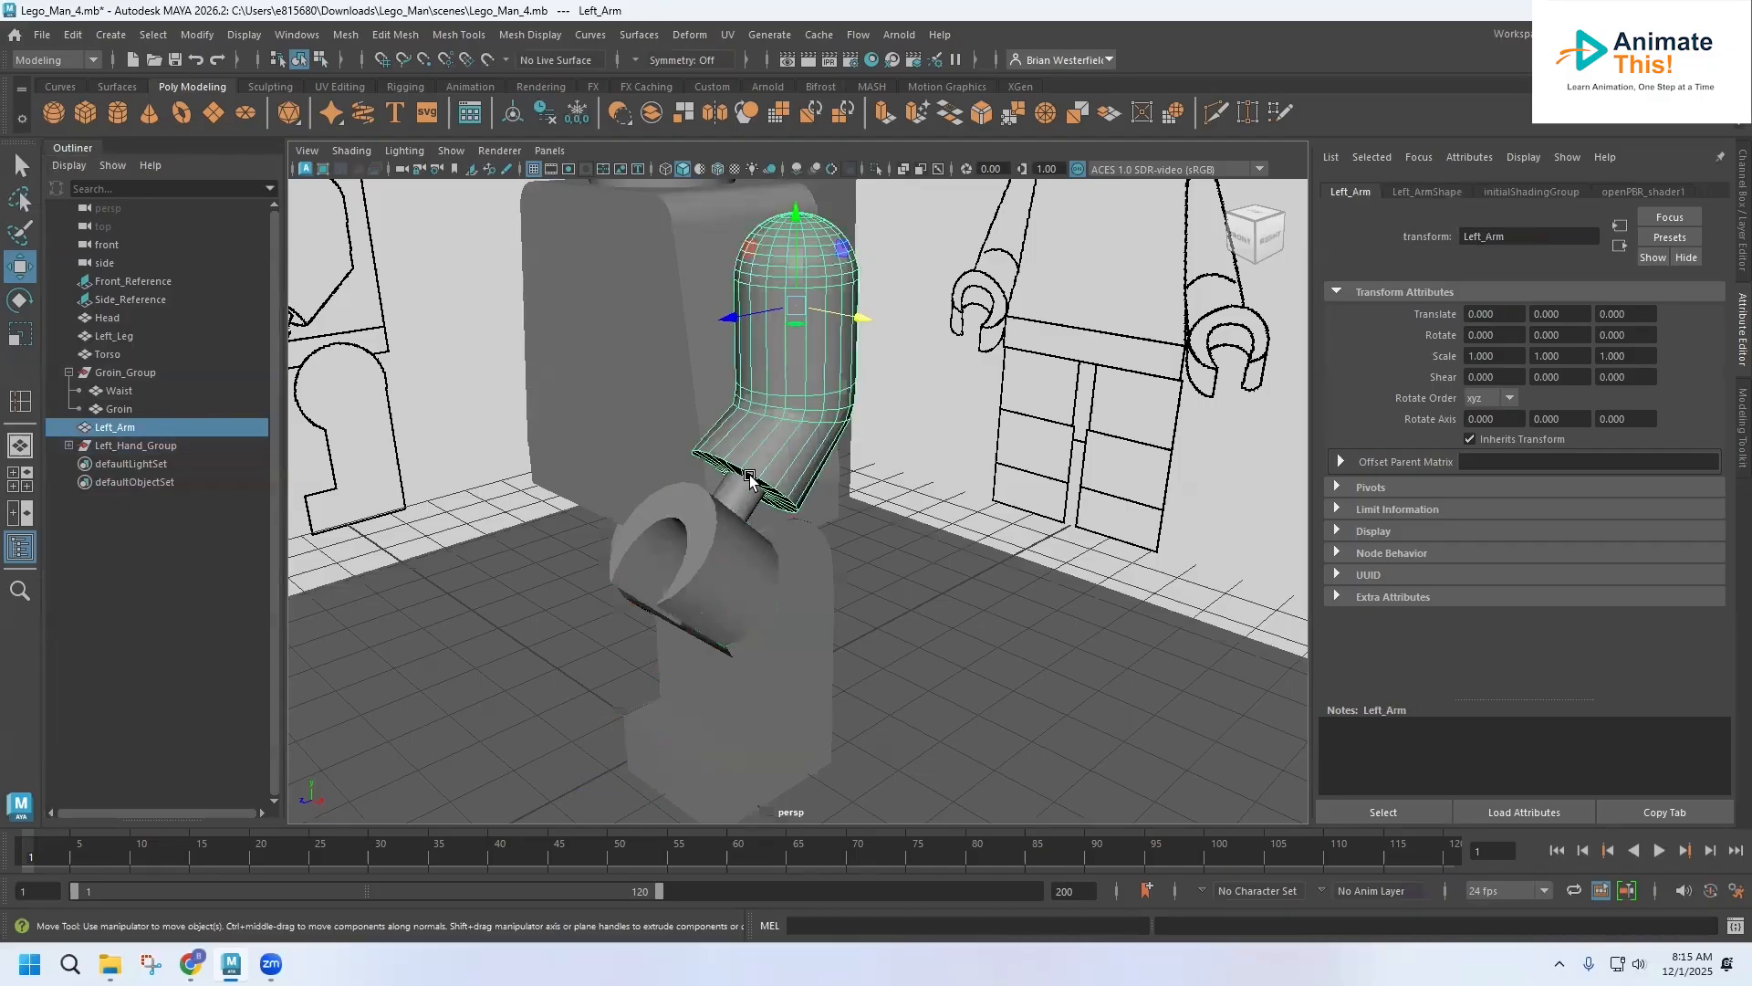
pyautogui.keyDown('shift'); pyautogui.click(135, 445); pyautogui.keyUp('shift')
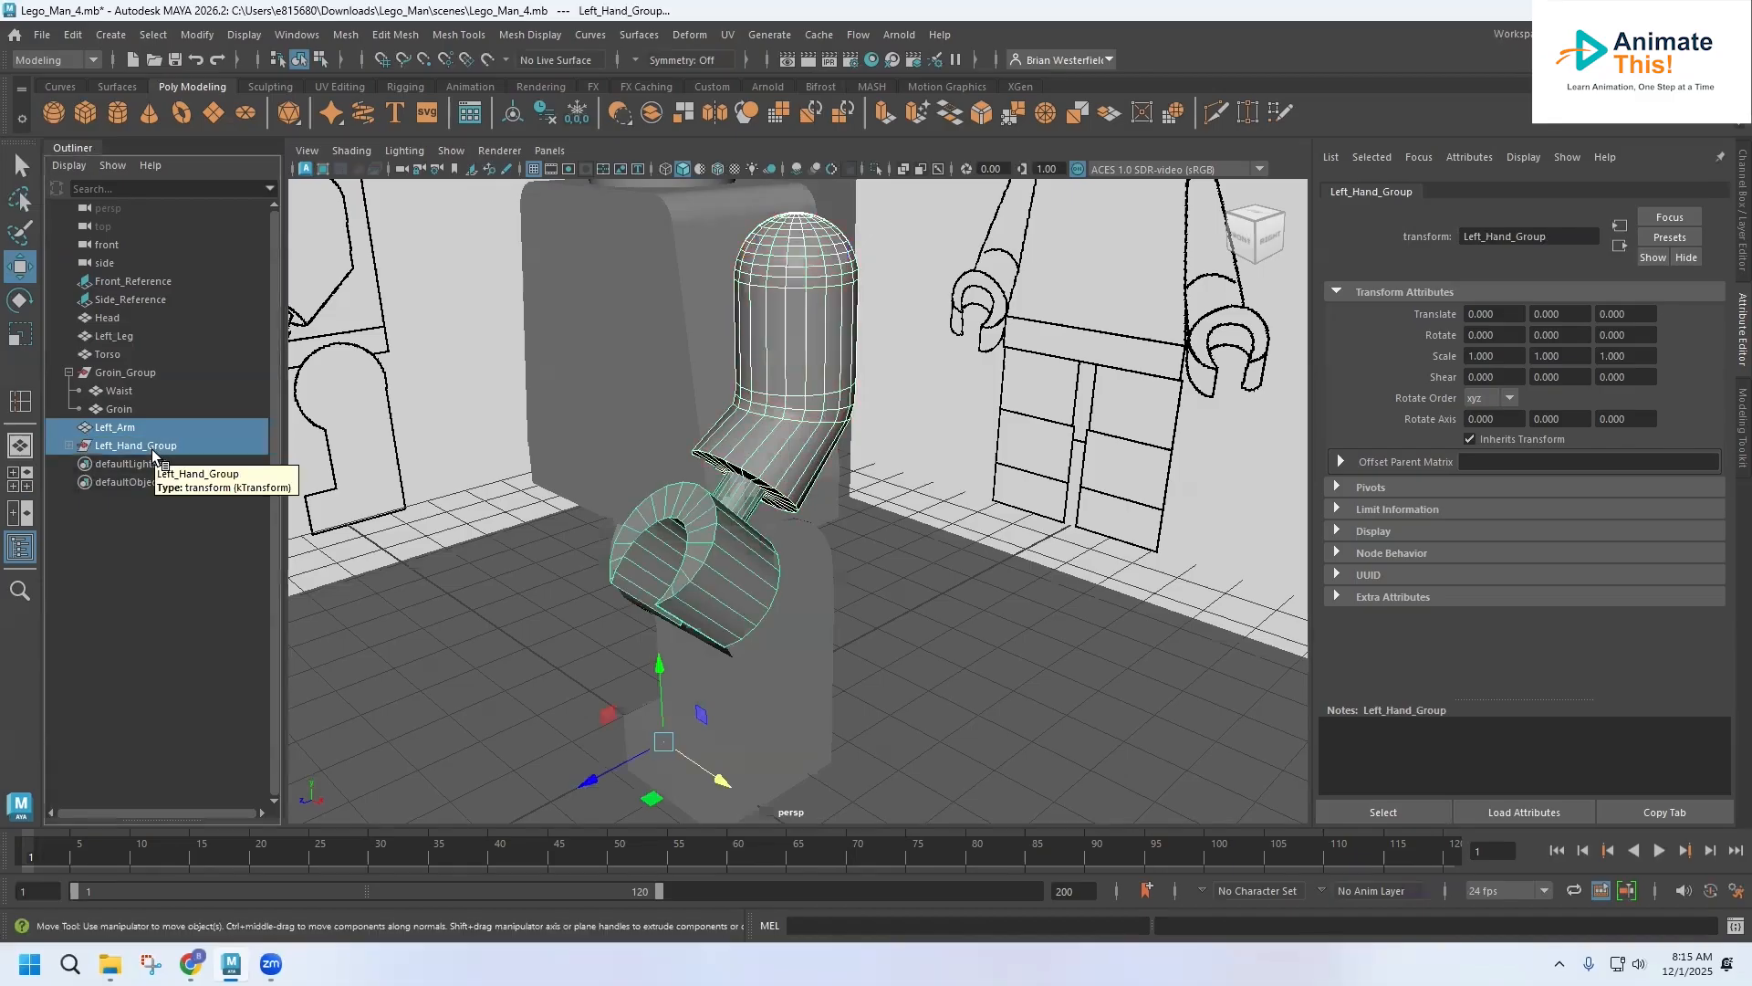
pyautogui.hotkey('ctrl', 'g')
pyautogui.doubleClick(117, 429)
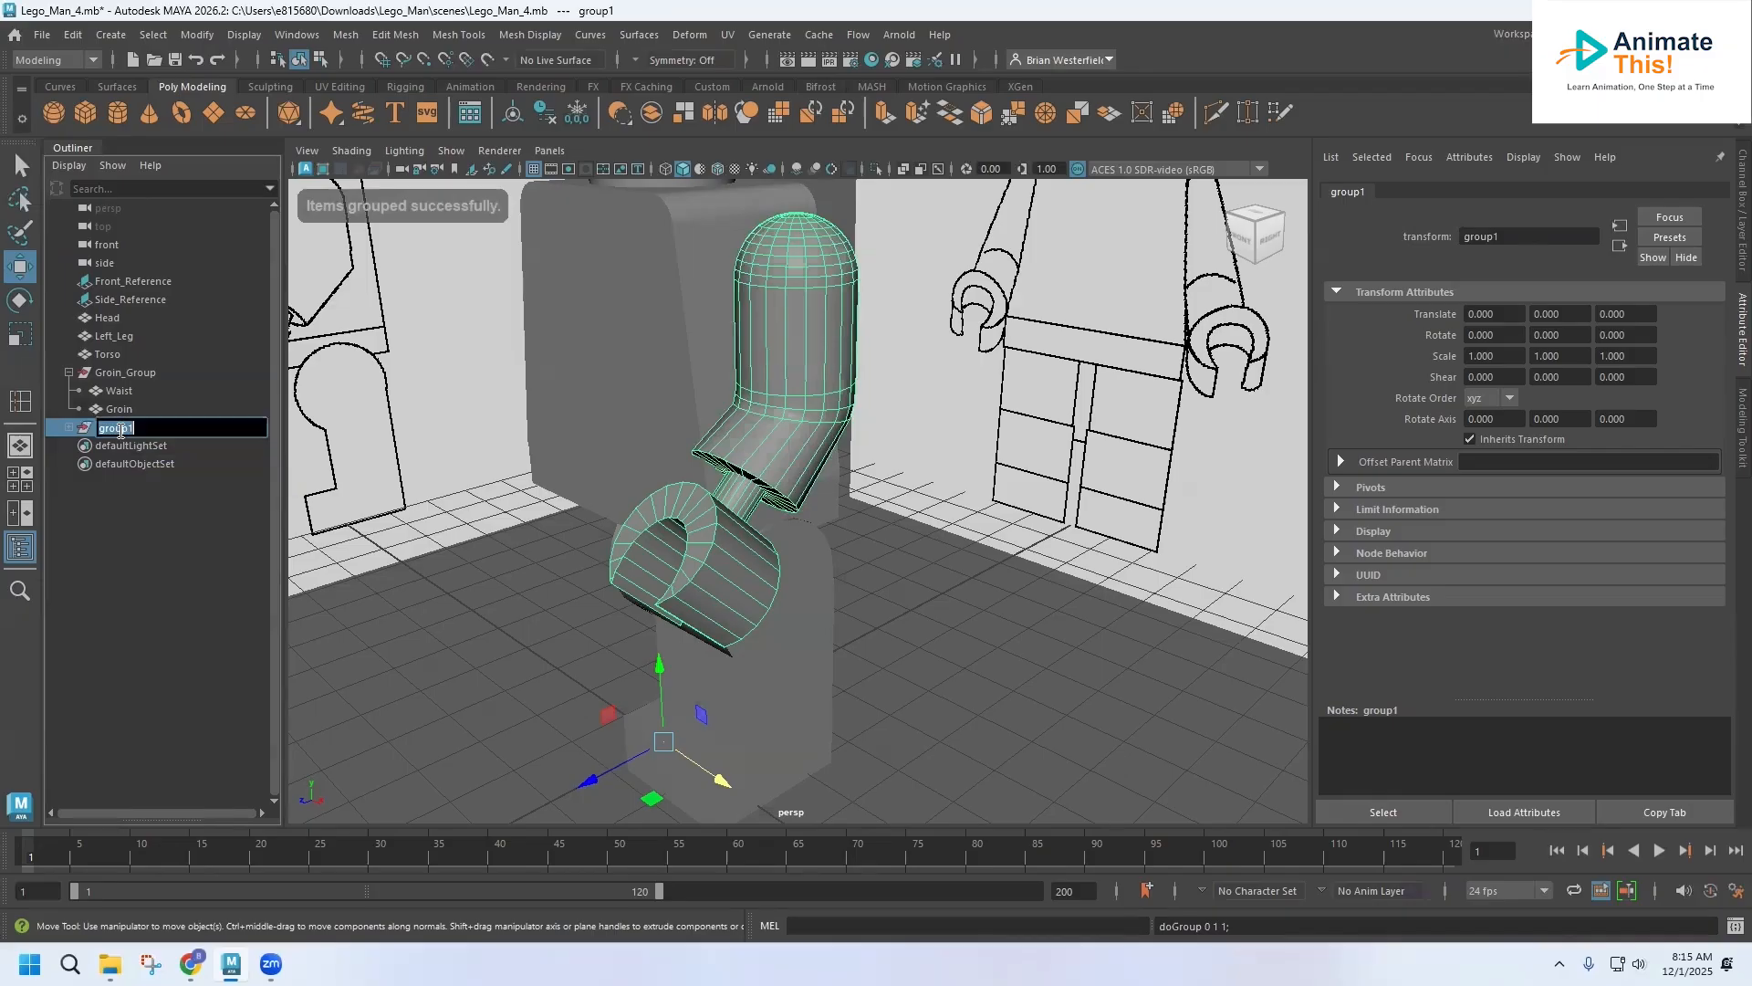
pyautogui.write('Left_Arm_G')
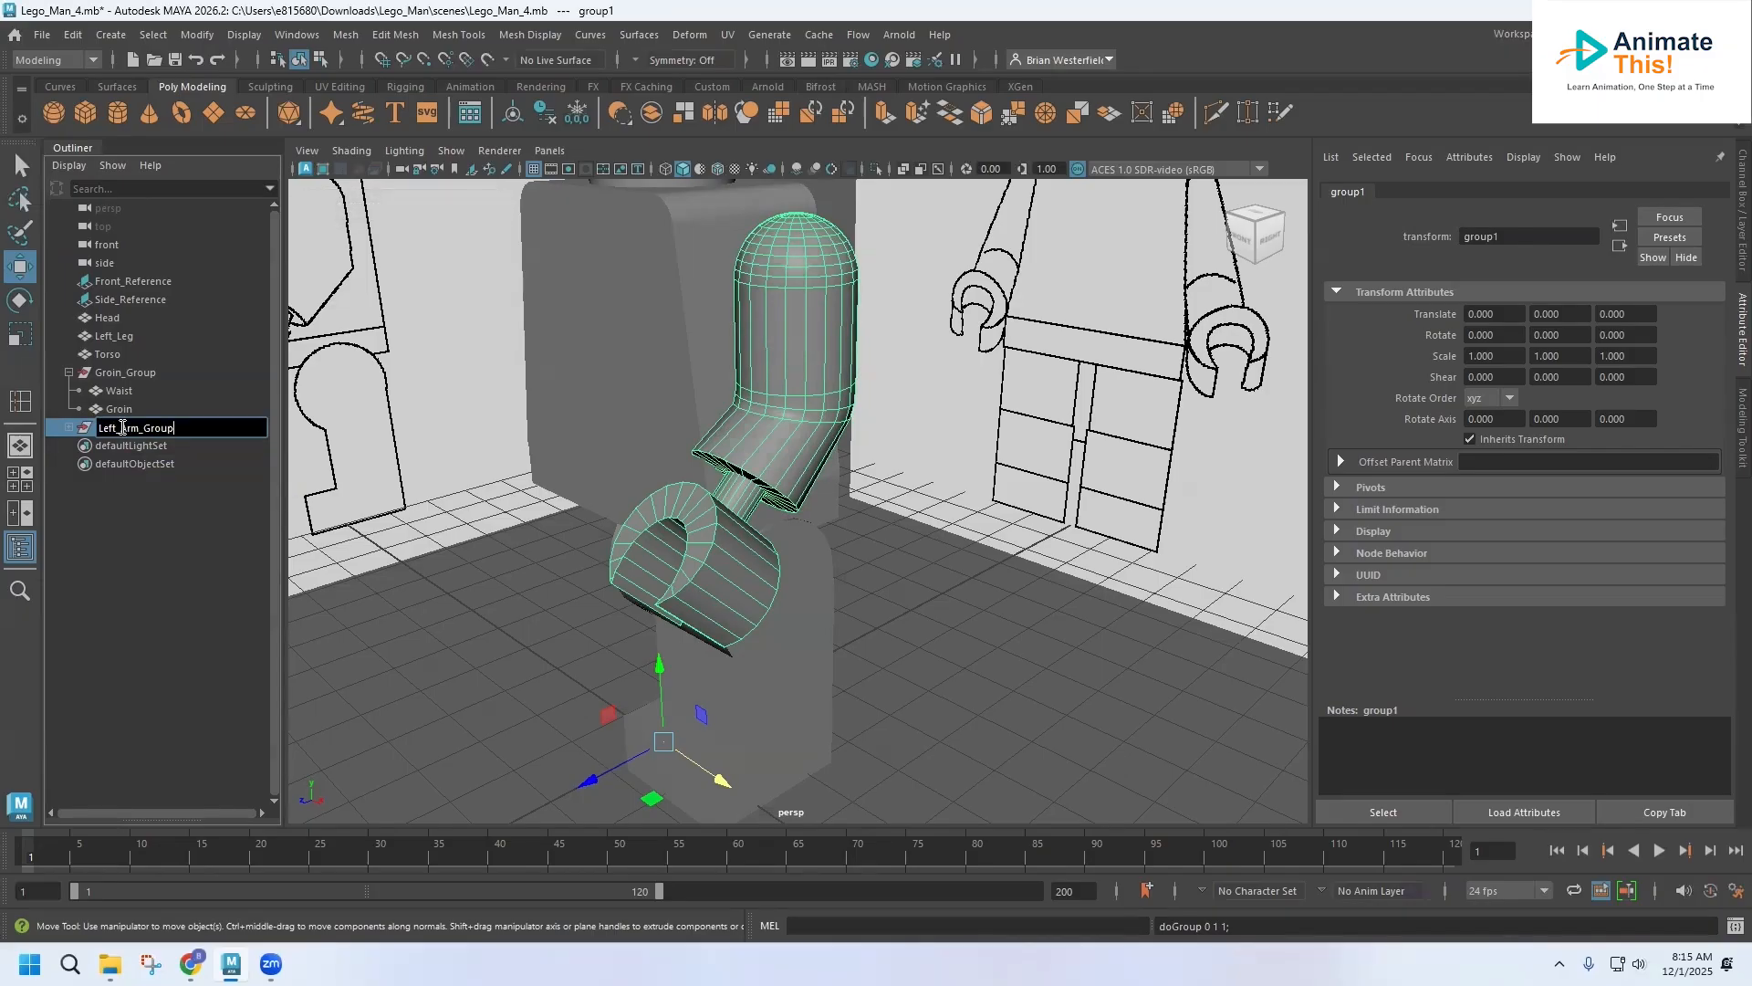
pyautogui.press('Return')
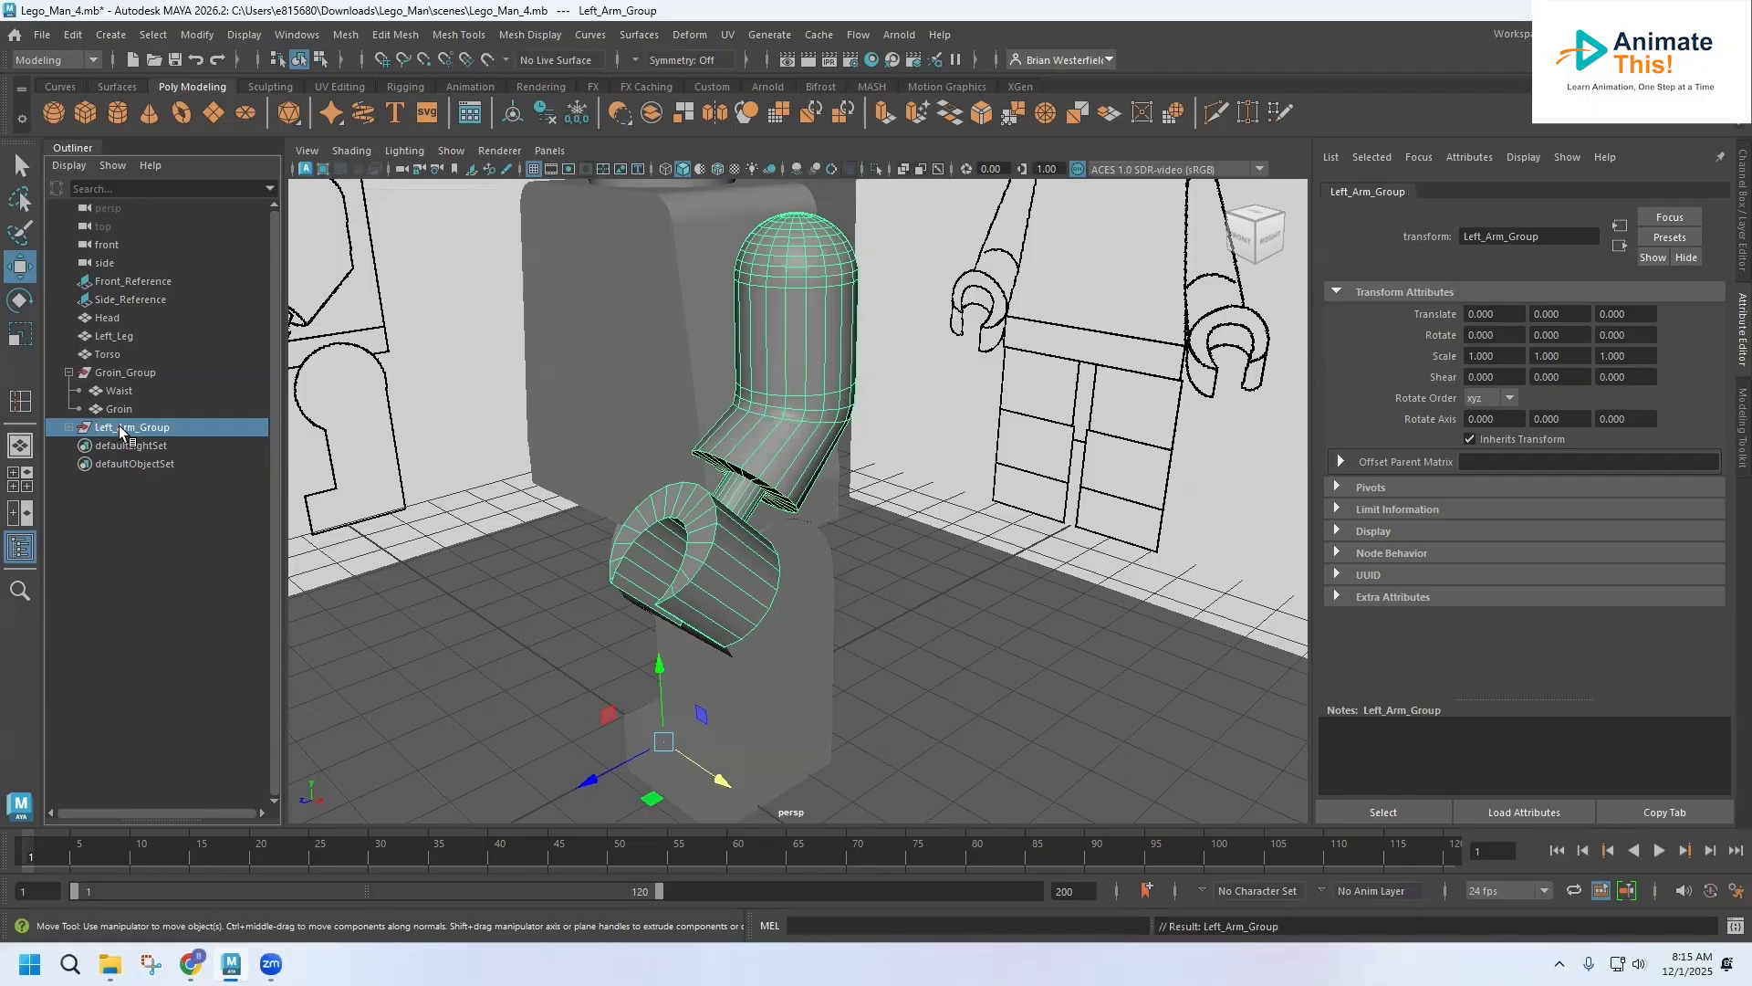
# Step: Center the pivot of Left_Arm_Group and rotate the group about 19.7 degrees around Z so the arm angles outward
pyautogui.keyDown('alt'); pyautogui.moveTo(629, 442); pyautogui.dragTo(813, 376); pyautogui.keyUp('alt')
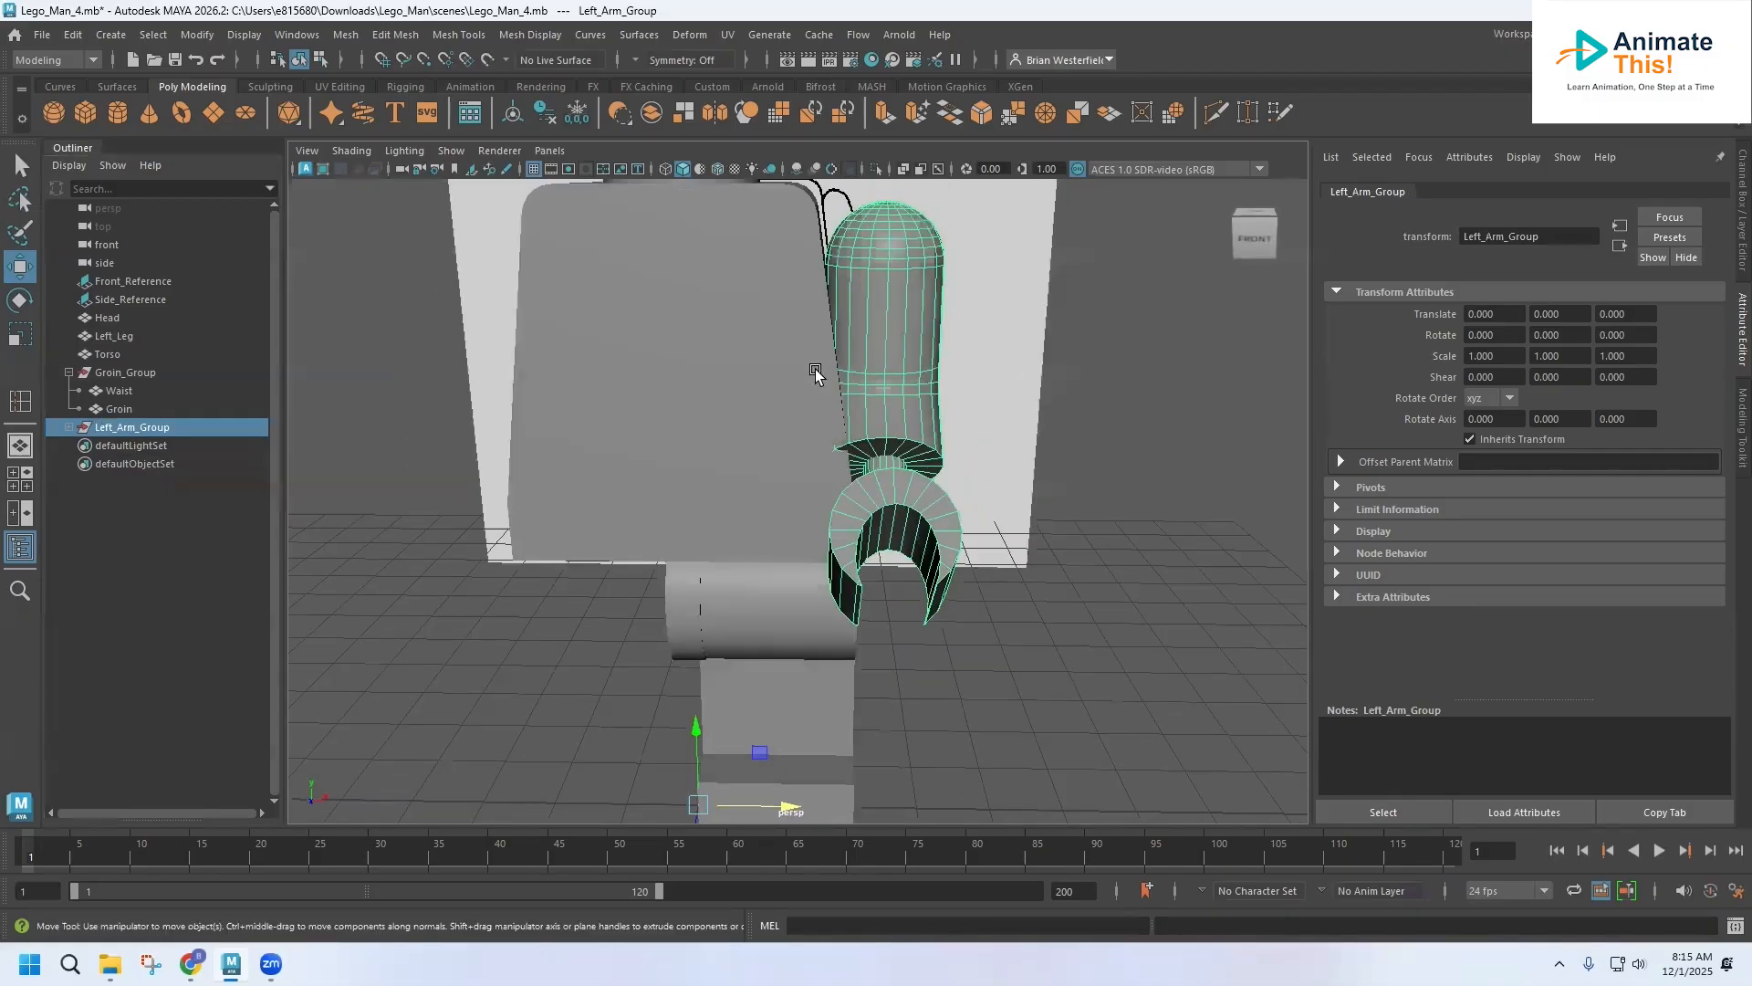
pyautogui.click(155, 483)
pyautogui.click(136, 427)
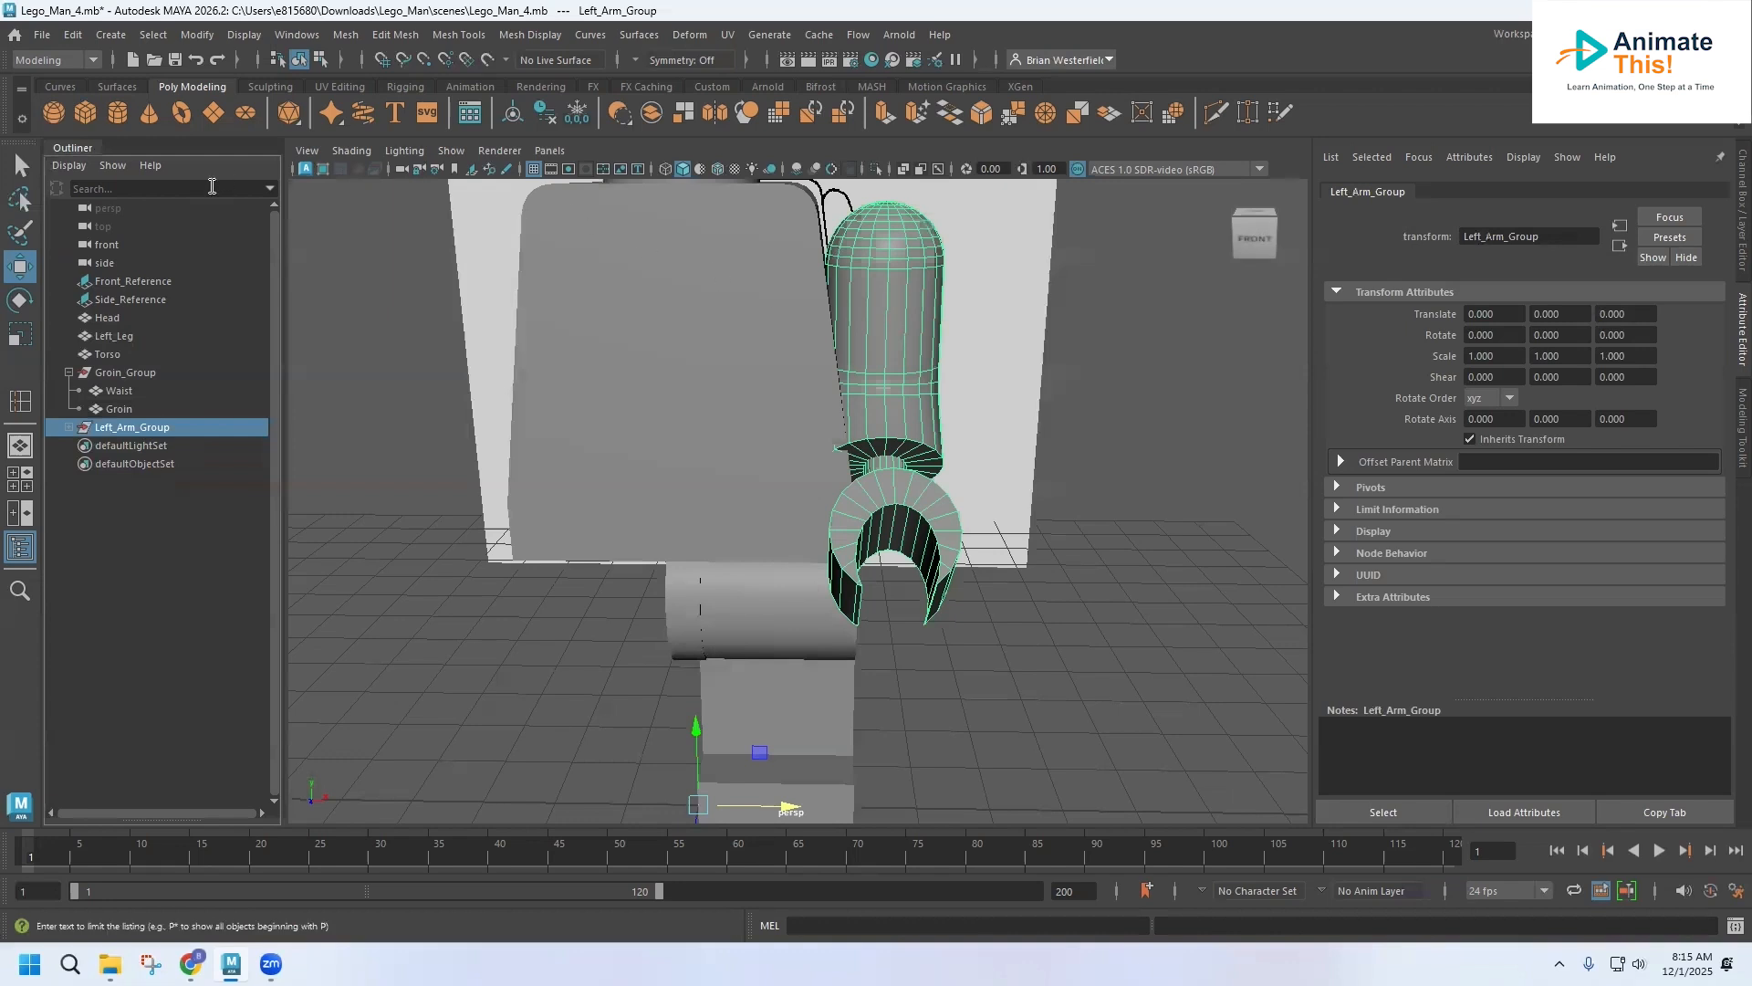
pyautogui.click(21, 301)
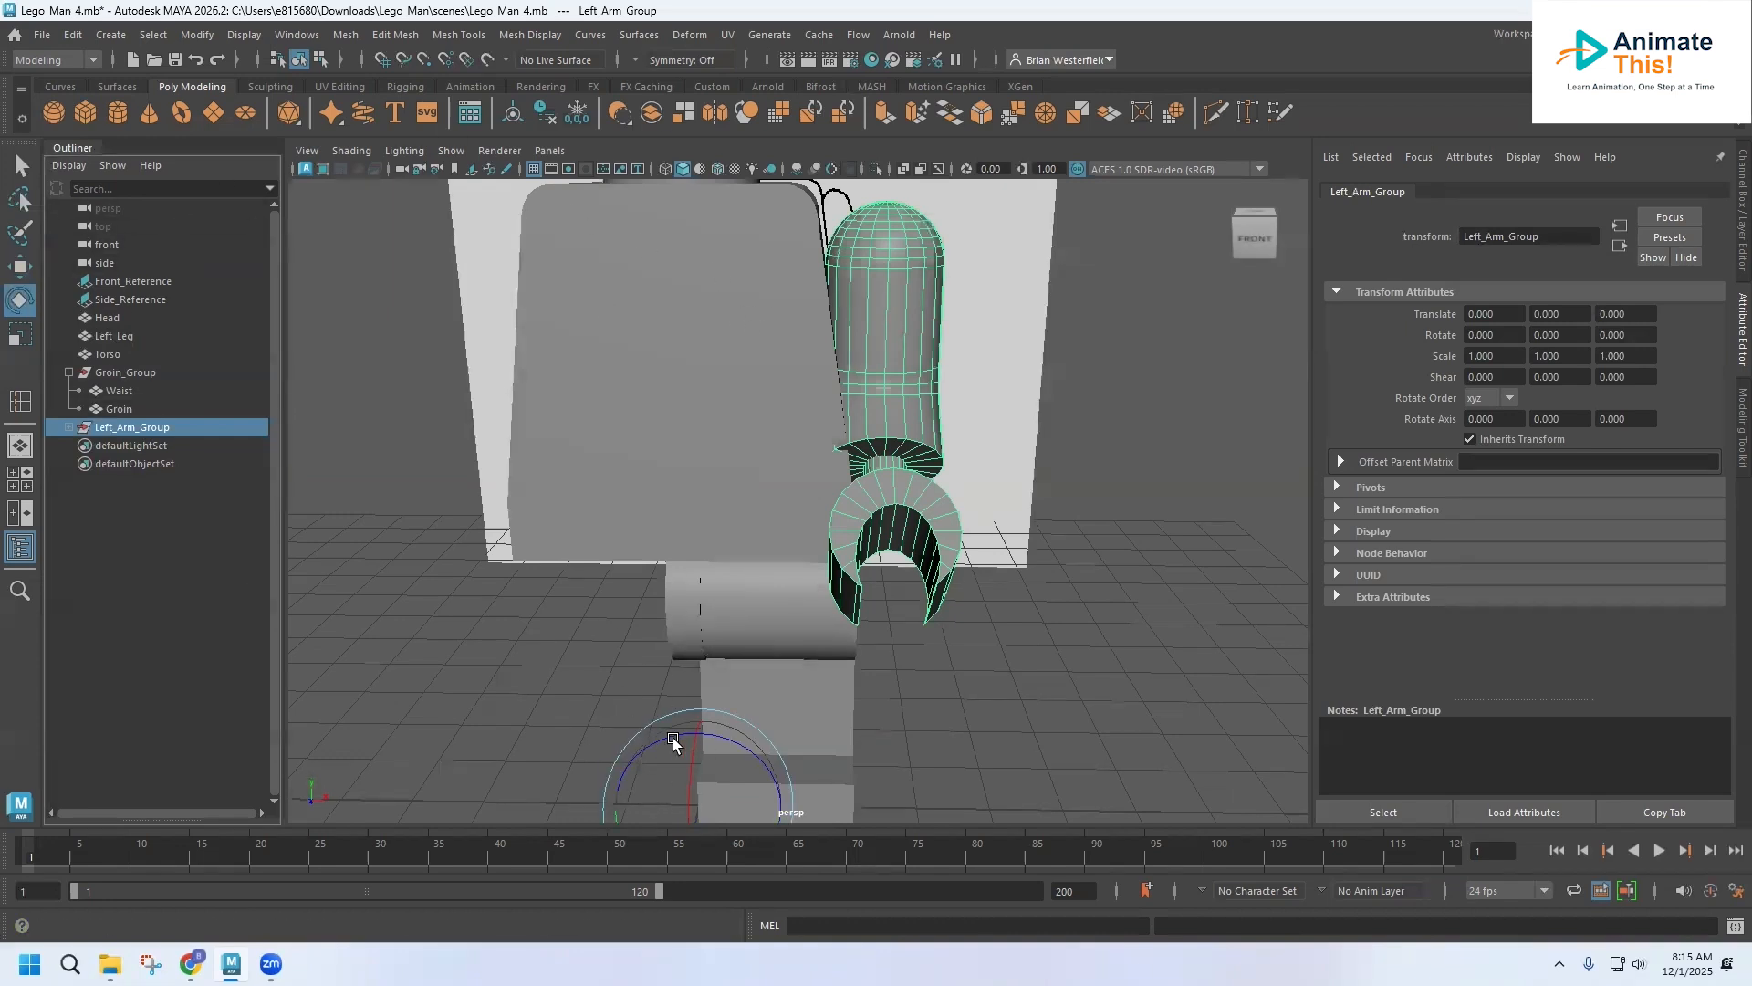
pyautogui.click(514, 122)
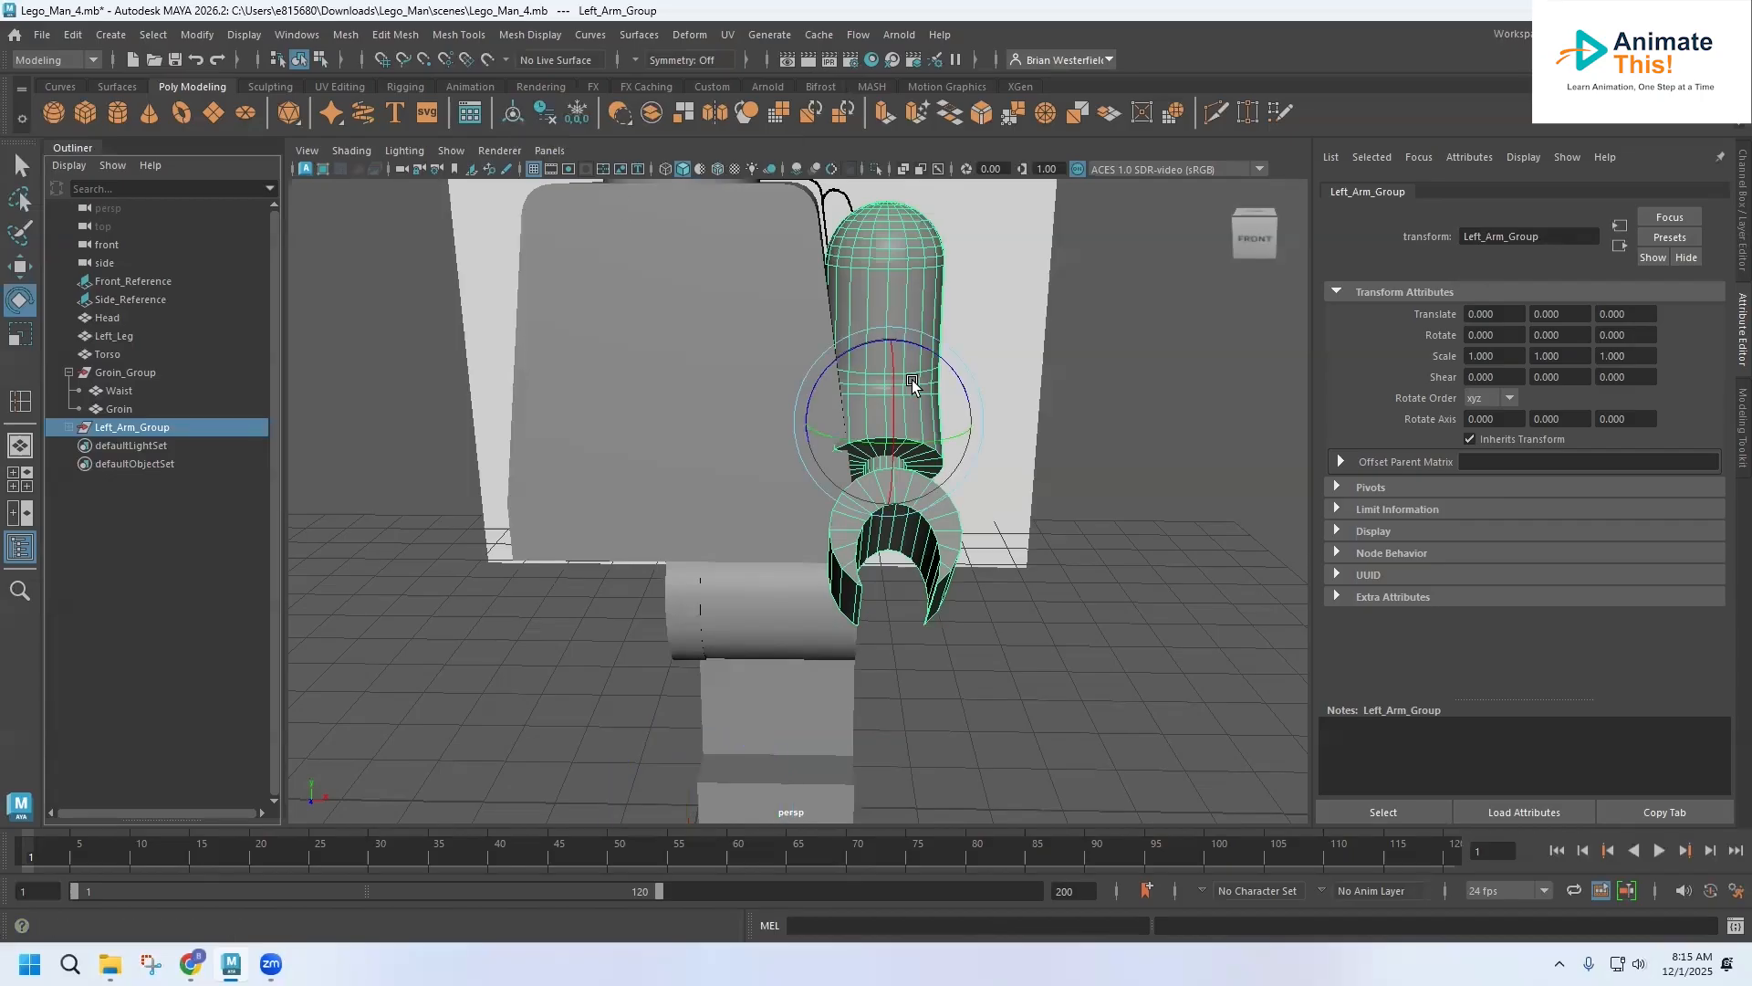
pyautogui.moveTo(926, 352); pyautogui.dragTo(899, 346)
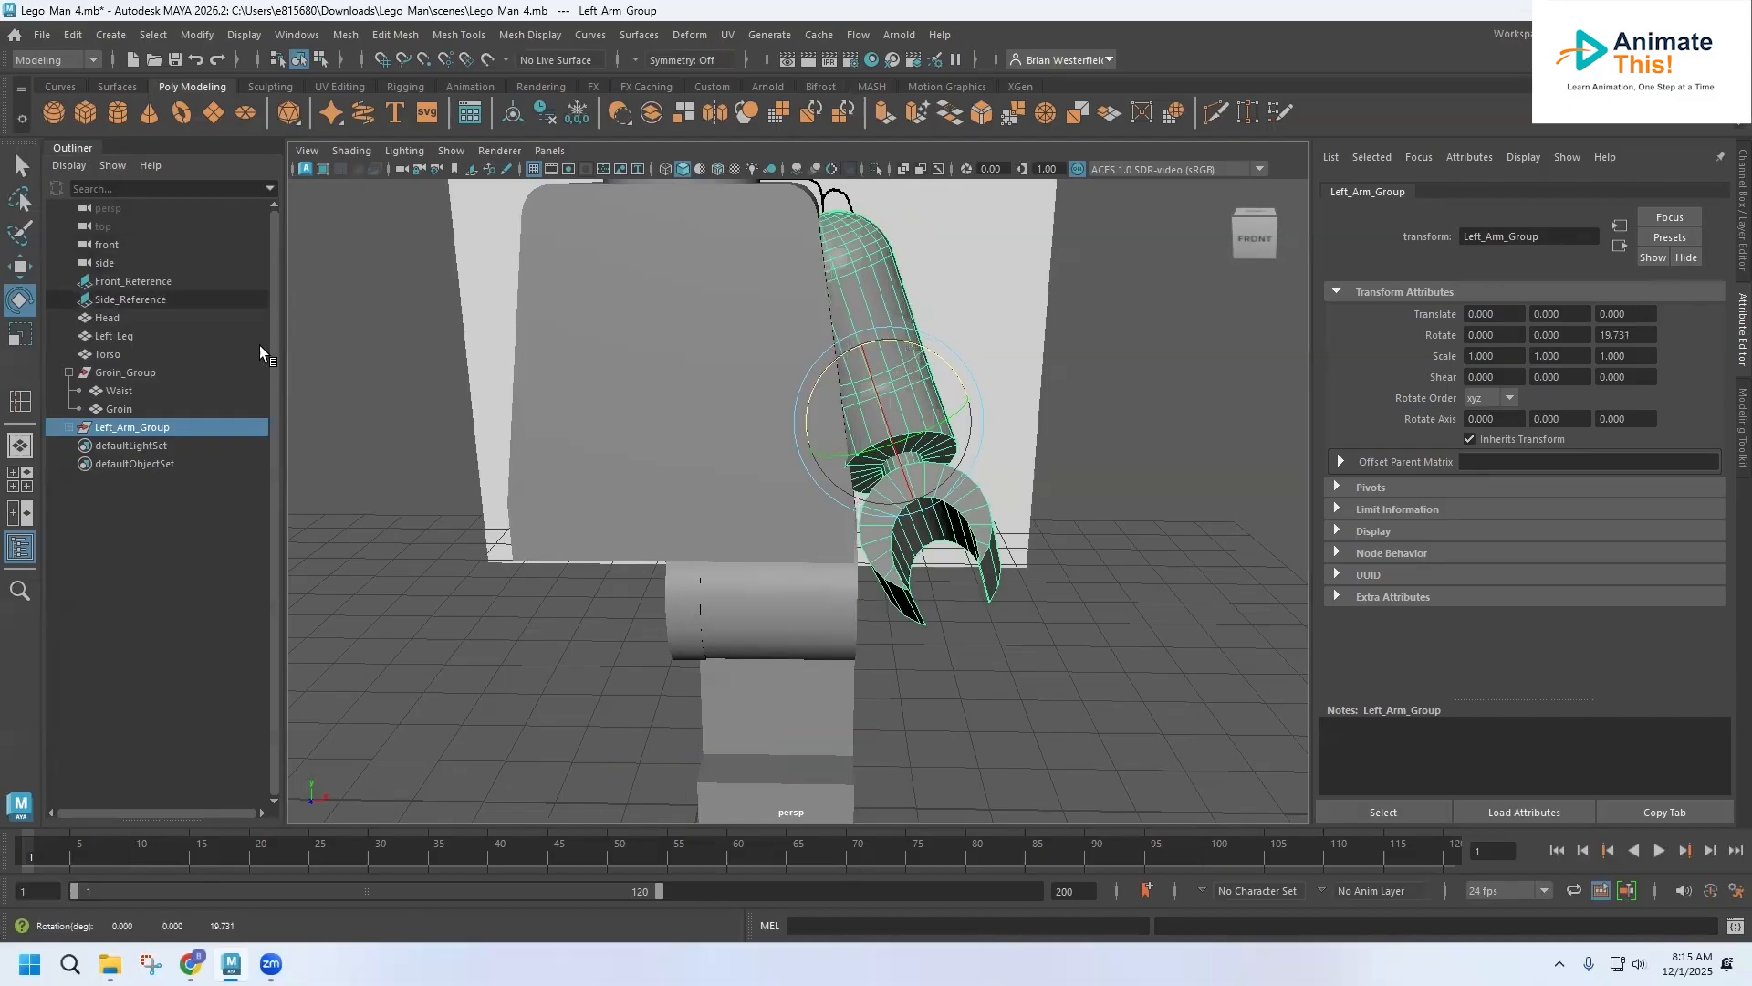
# Step: Move Left_Arm_Group in the front view to about 0.356 in X and 0.170 in Y to fit the arm to the torso edge
pyautogui.press('space')
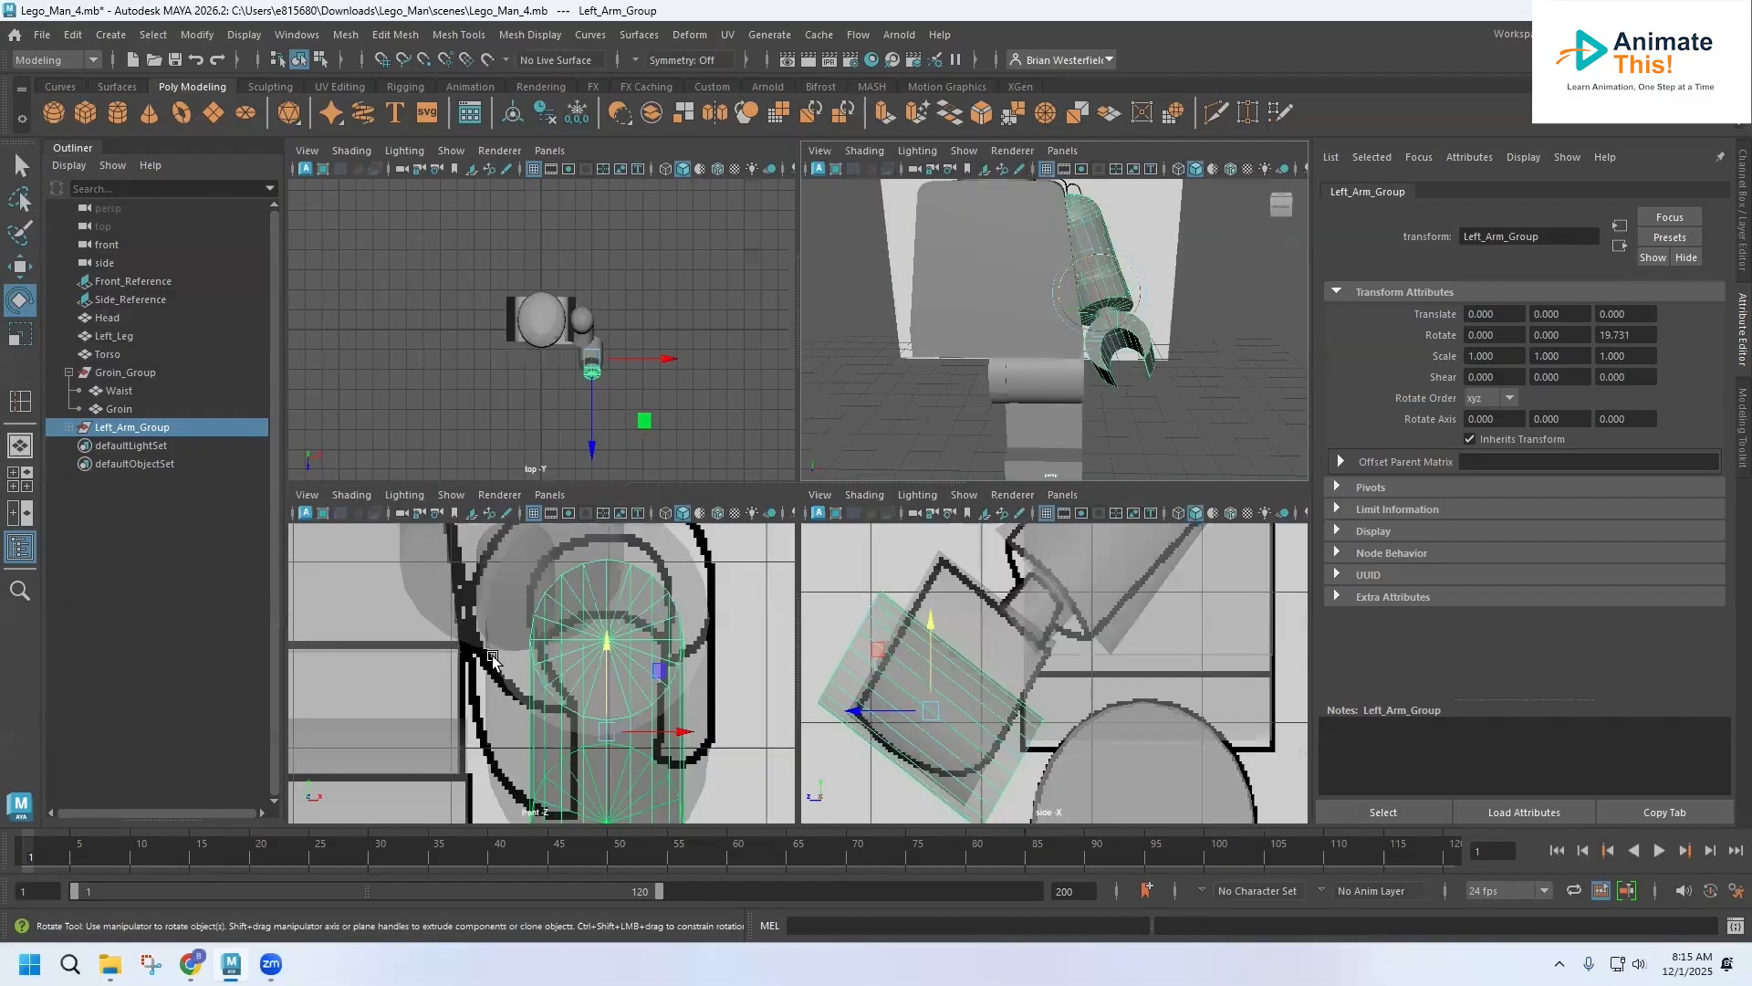
pyautogui.press('space')
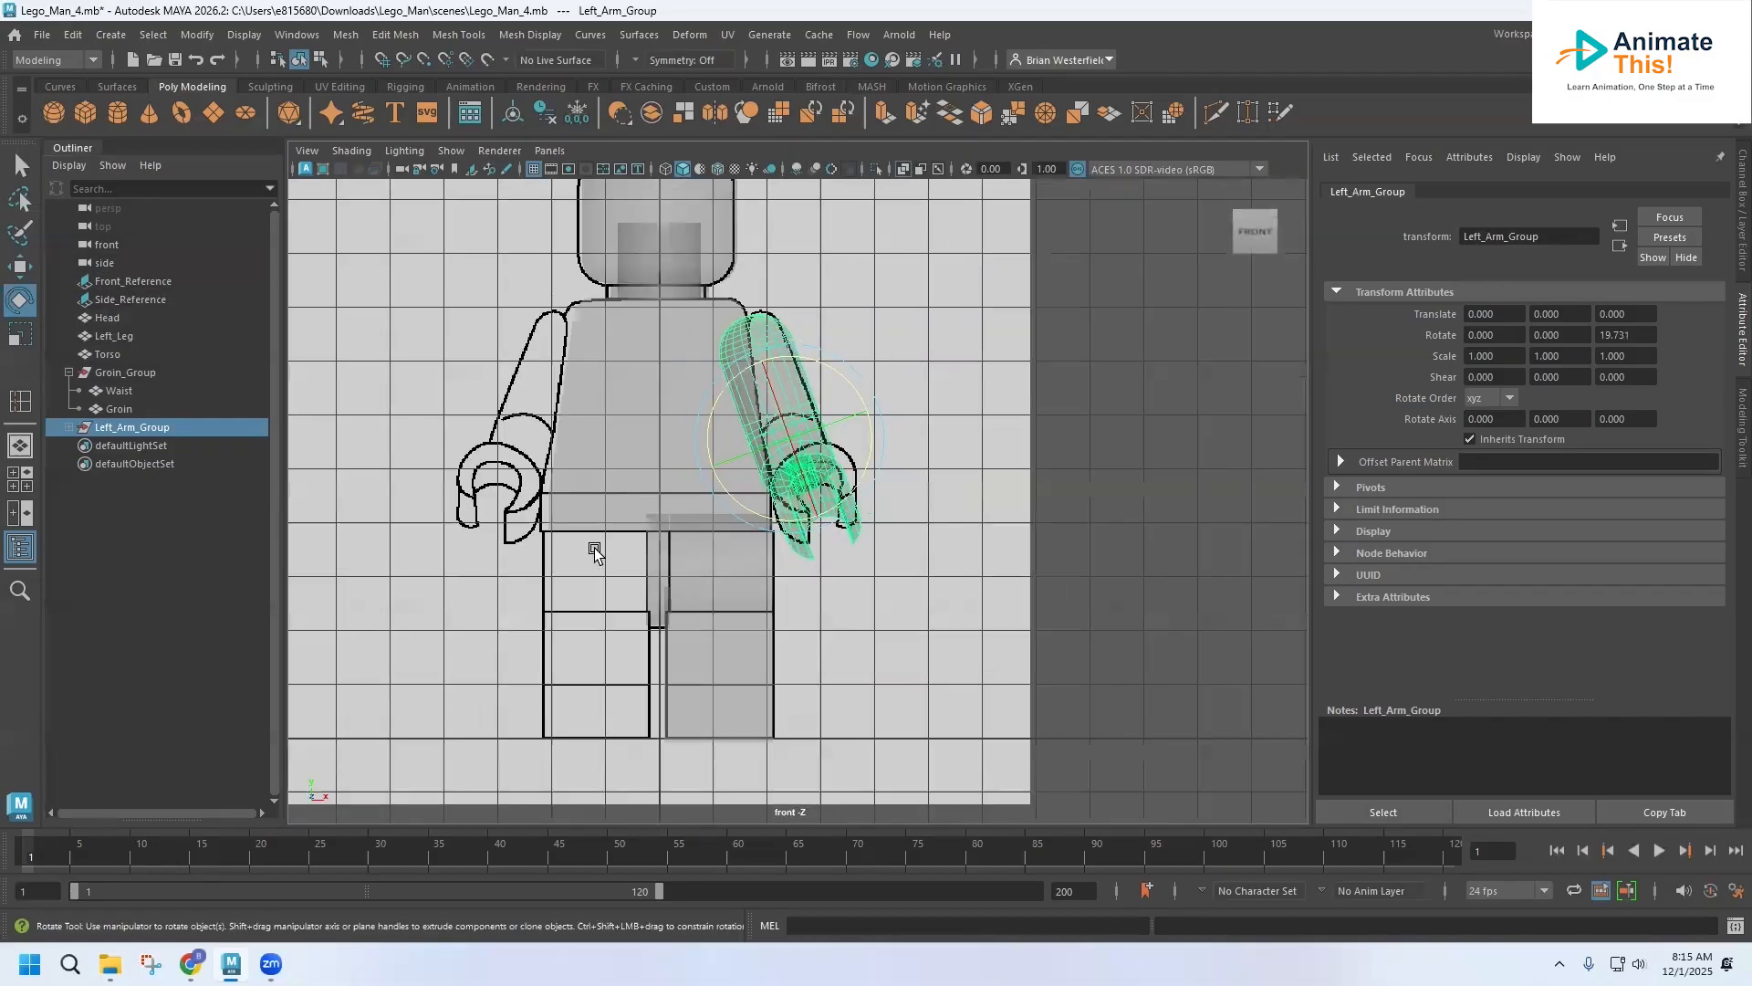
pyautogui.press('w')
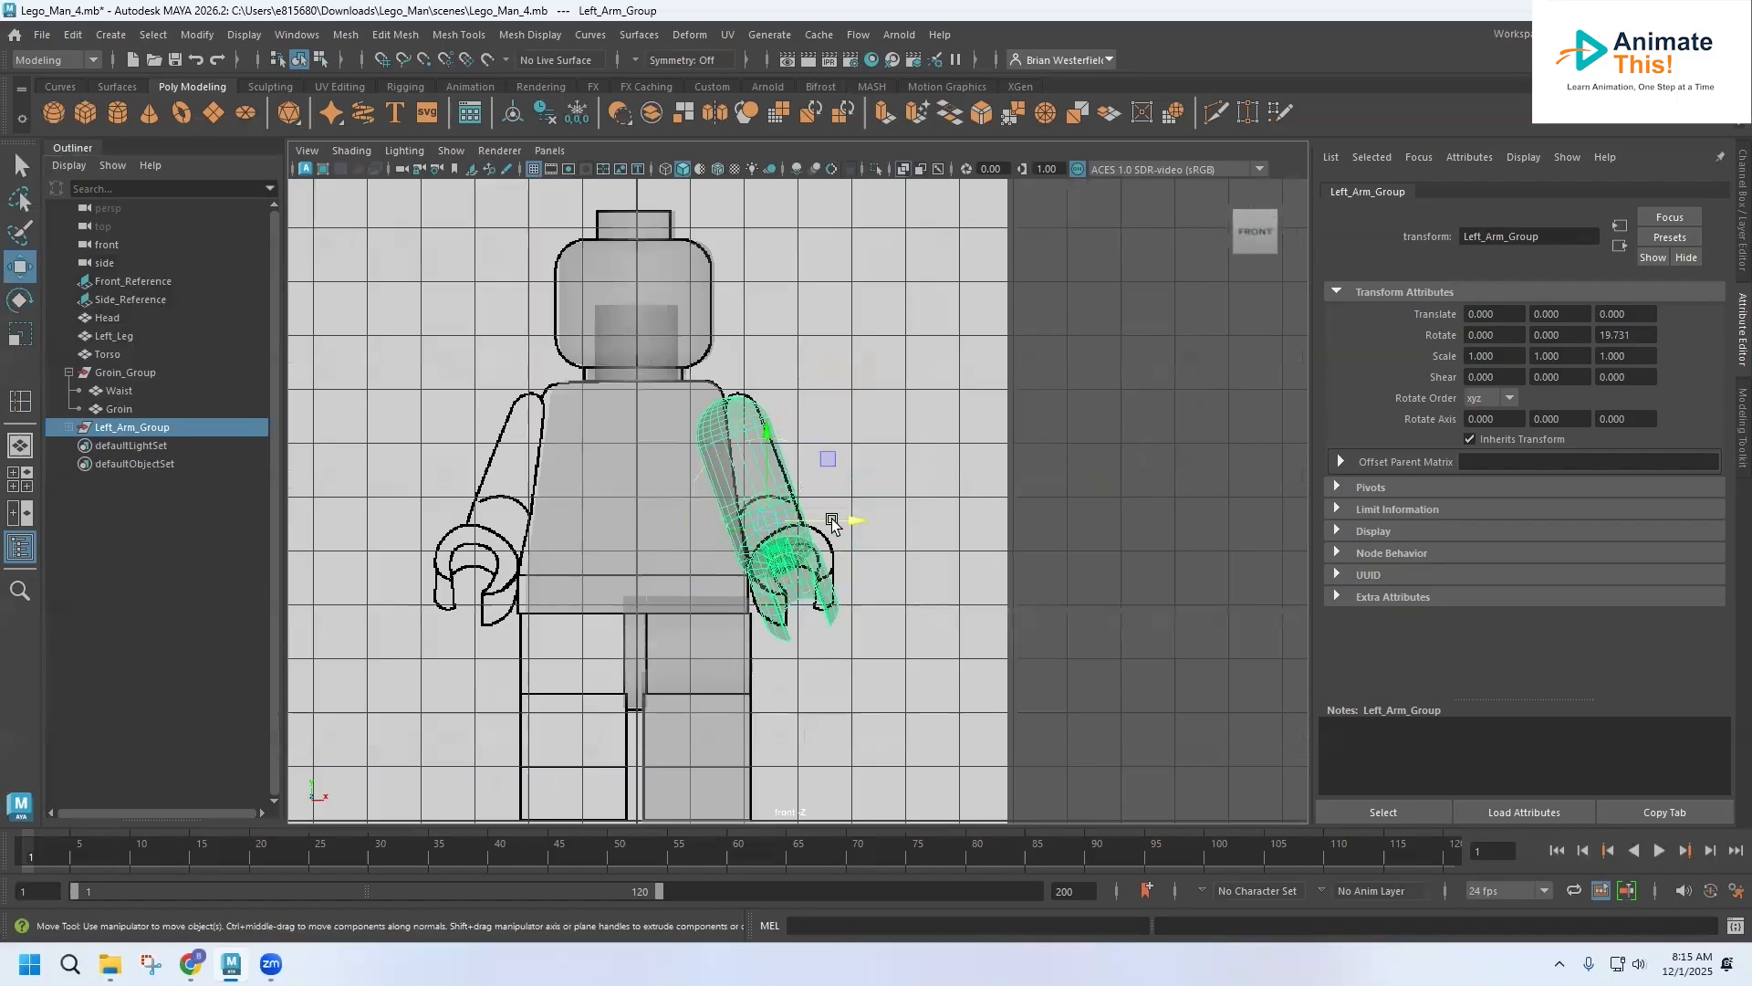
pyautogui.moveTo(843, 525); pyautogui.dragTo(867, 523)
pyautogui.moveTo(778, 439); pyautogui.dragTo(778, 429)
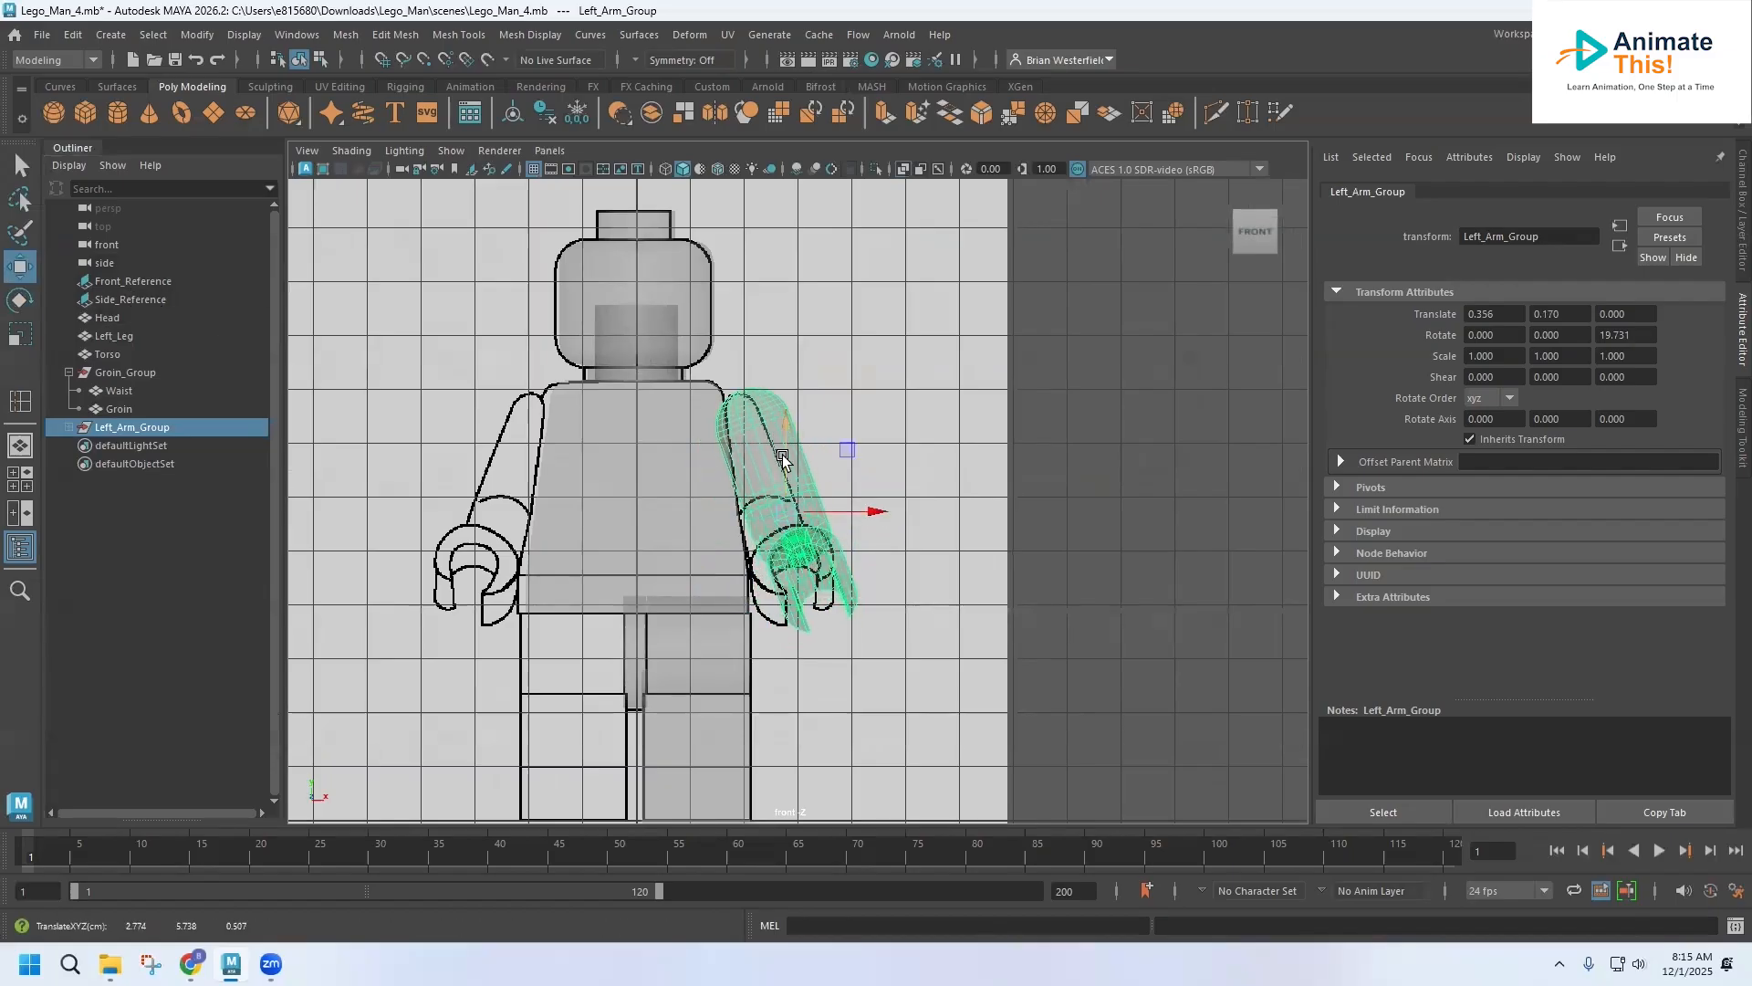
# Step: In the perspective view, expand Left_Arm_Group and center the pivot of Left_Hand_Group on the hand
pyautogui.press('space')
pyautogui.press('space')
pyautogui.keyDown('alt'); pyautogui.moveTo(1067, 331); pyautogui.dragTo(885, 379); pyautogui.keyUp('alt')
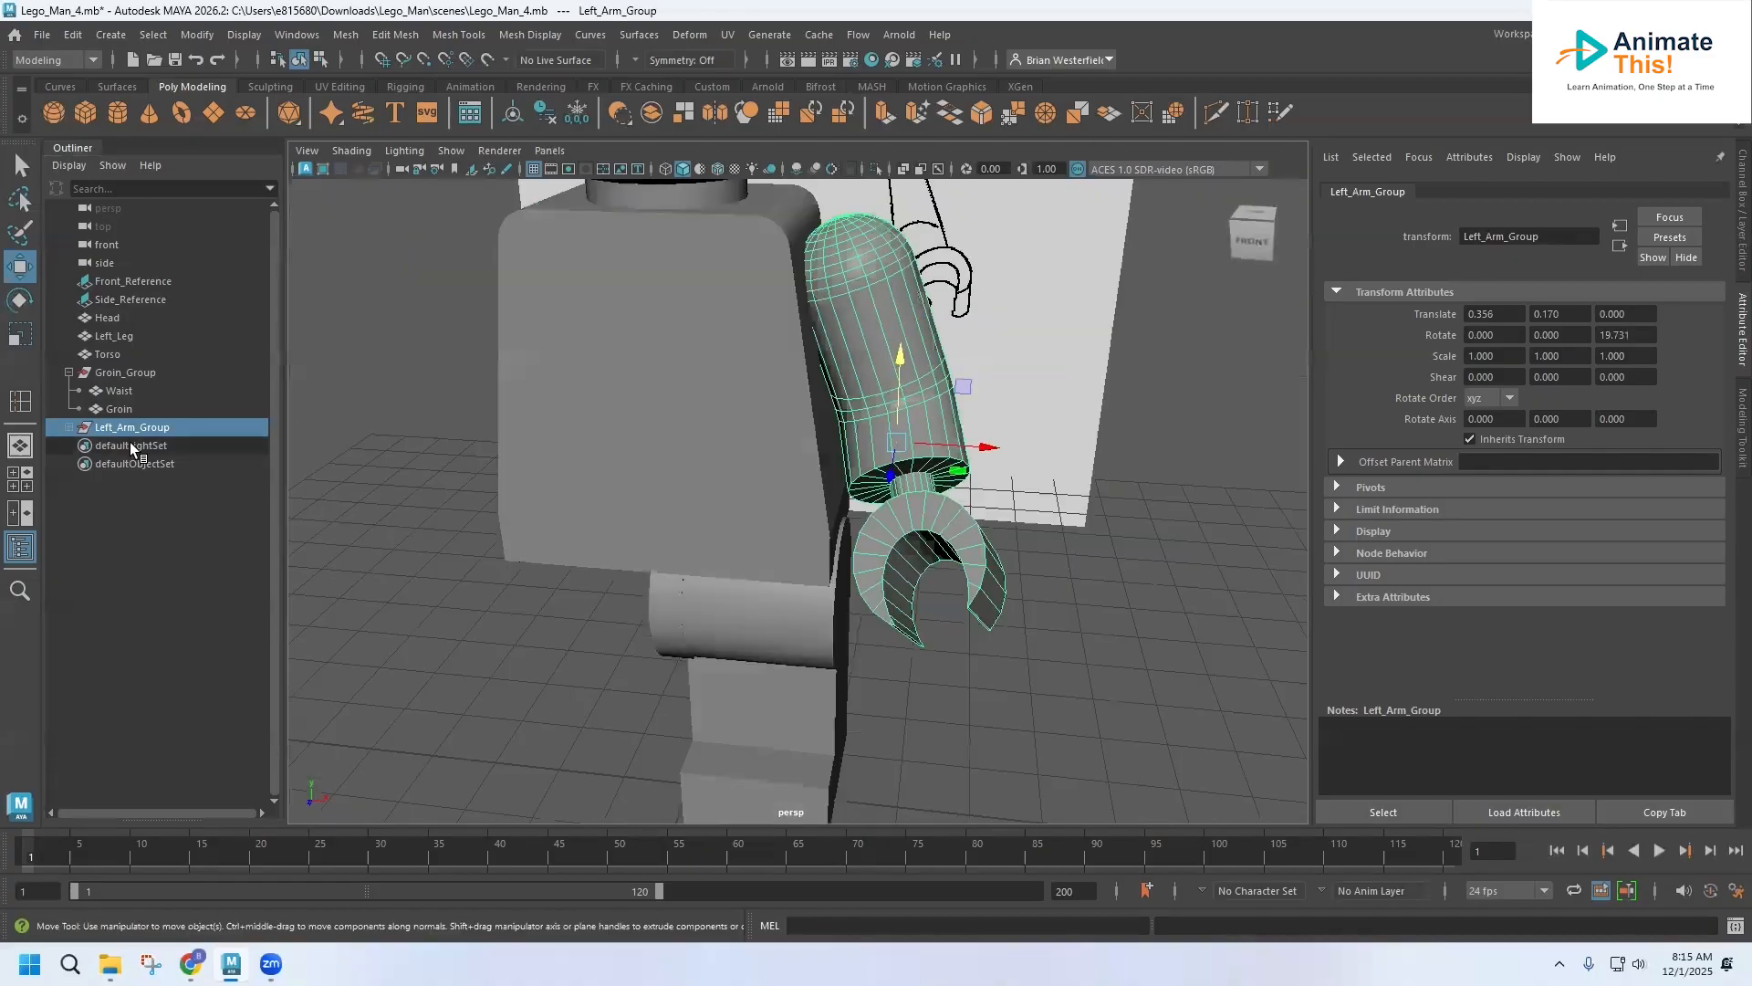
pyautogui.click(68, 426)
pyautogui.click(128, 464)
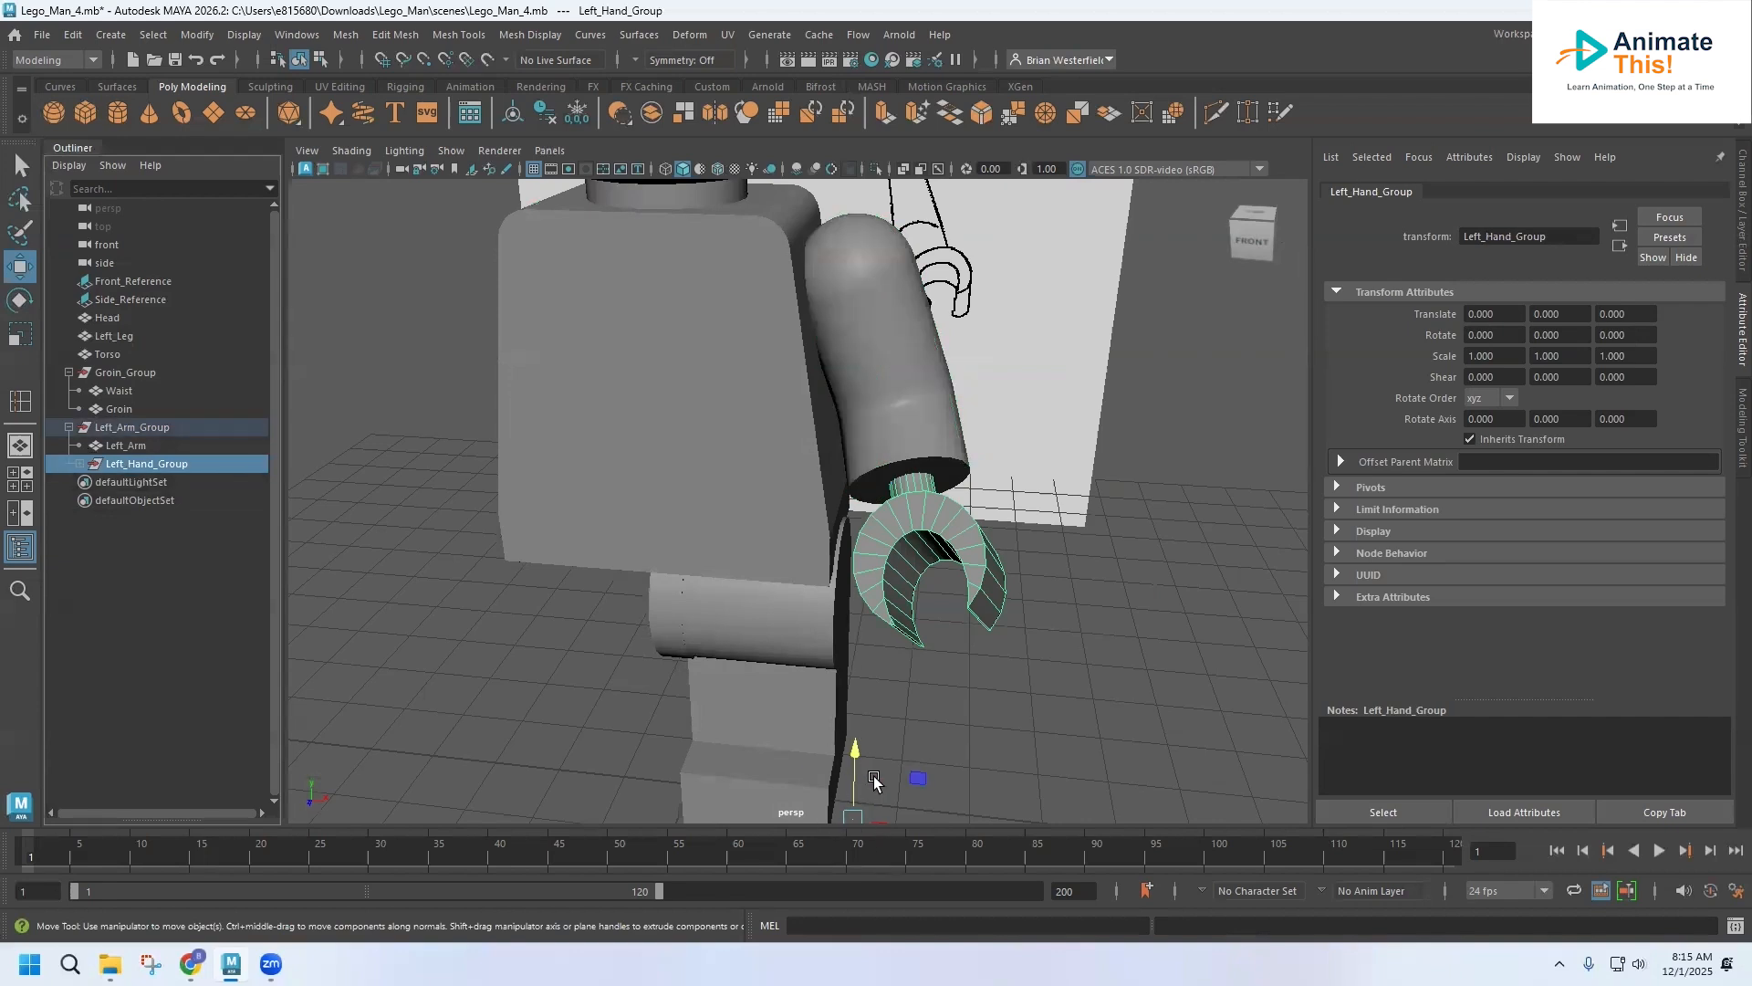
pyautogui.click(515, 119)
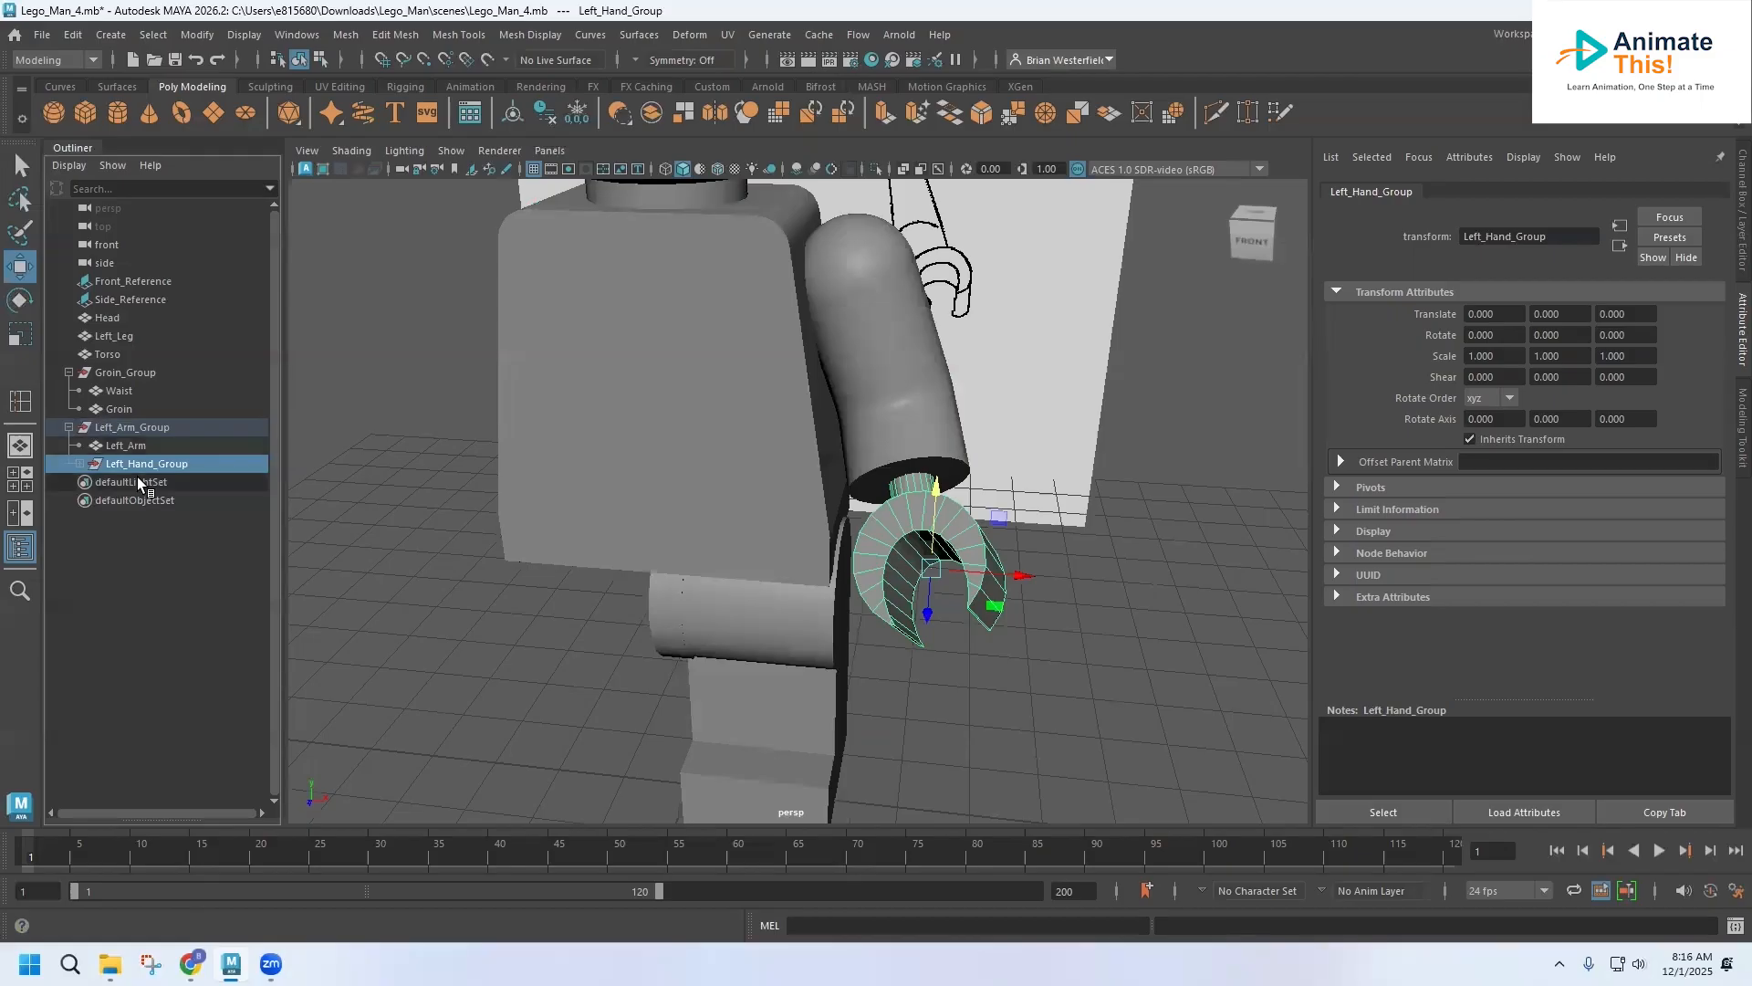
# Step: Check the pivots of Left_Arm, Left_Arm_Group and Waist, and center the pivot of Groin_Group
pyautogui.click(127, 447)
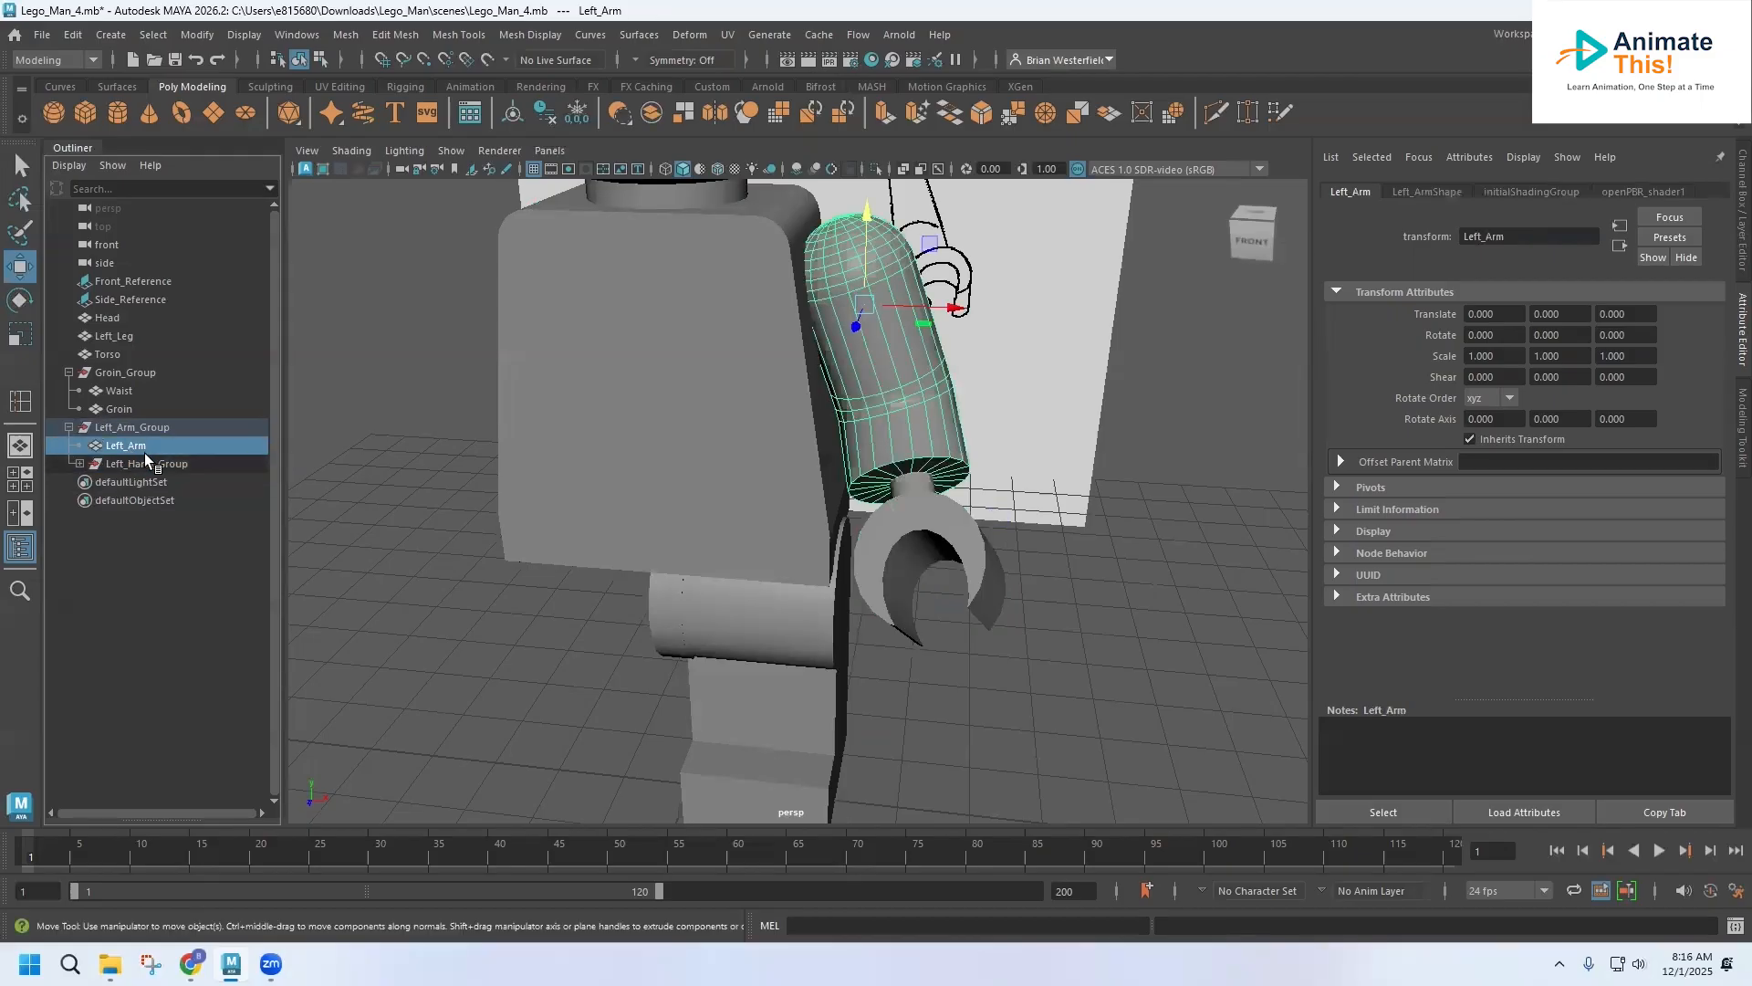
pyautogui.click(103, 429)
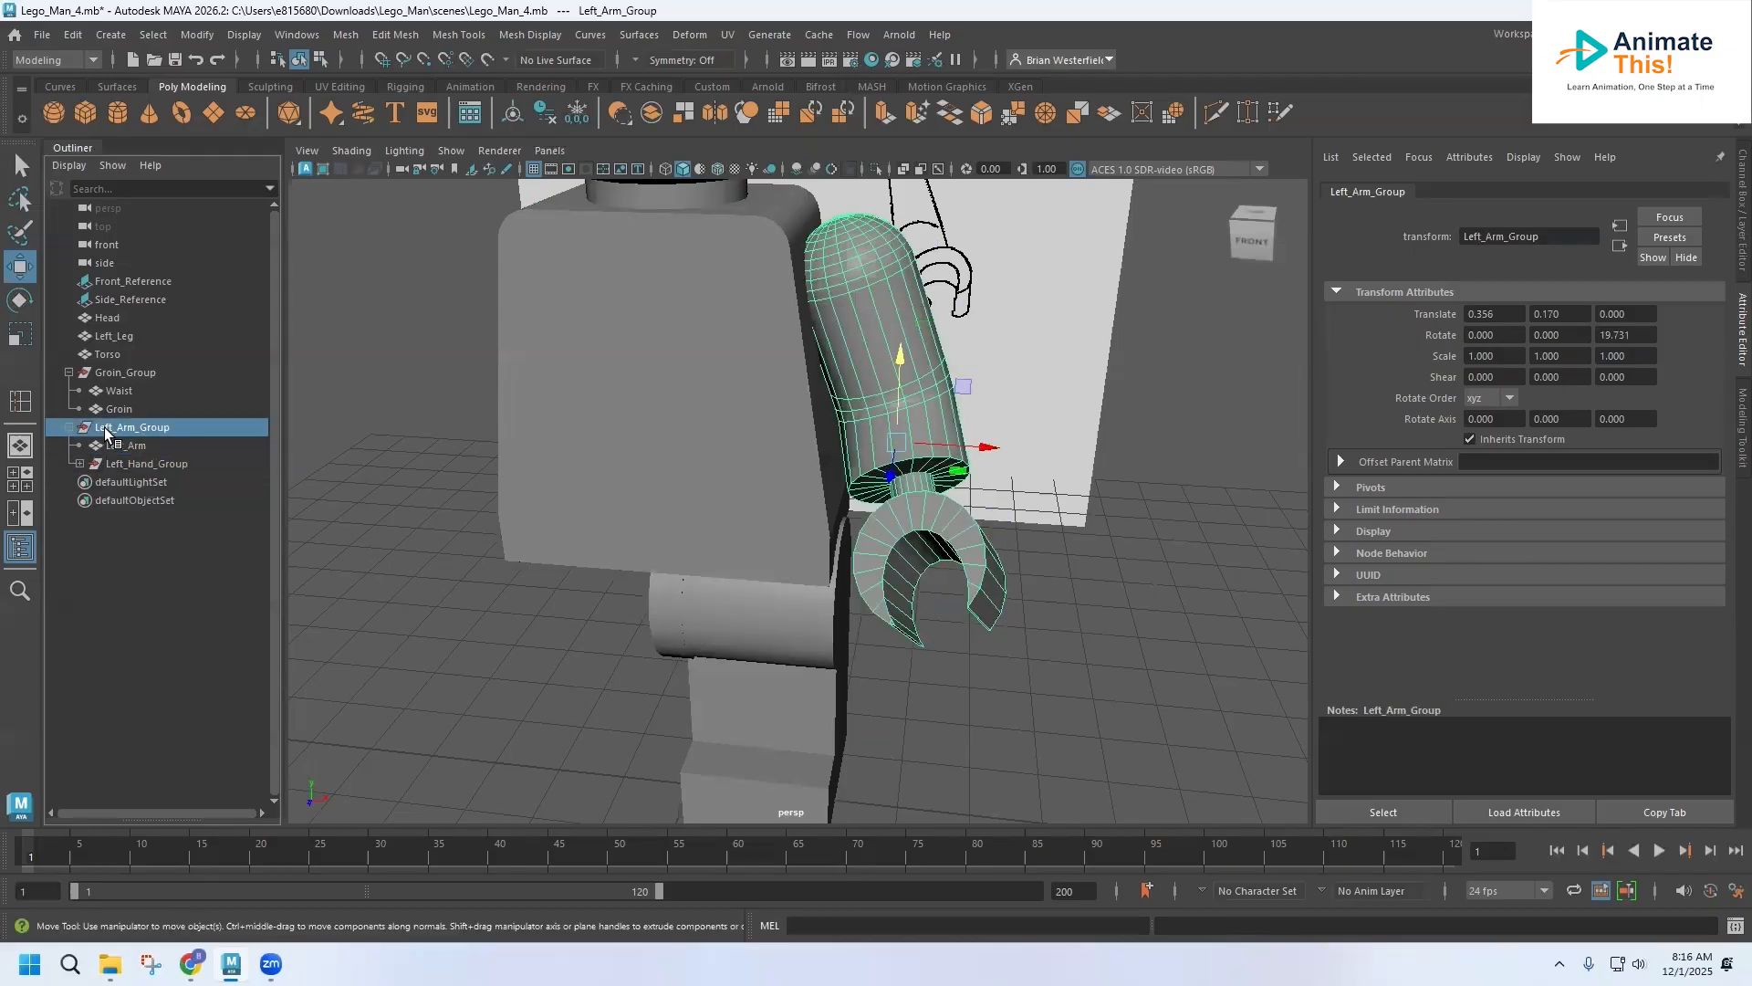
pyautogui.click(126, 446)
pyautogui.click(117, 407)
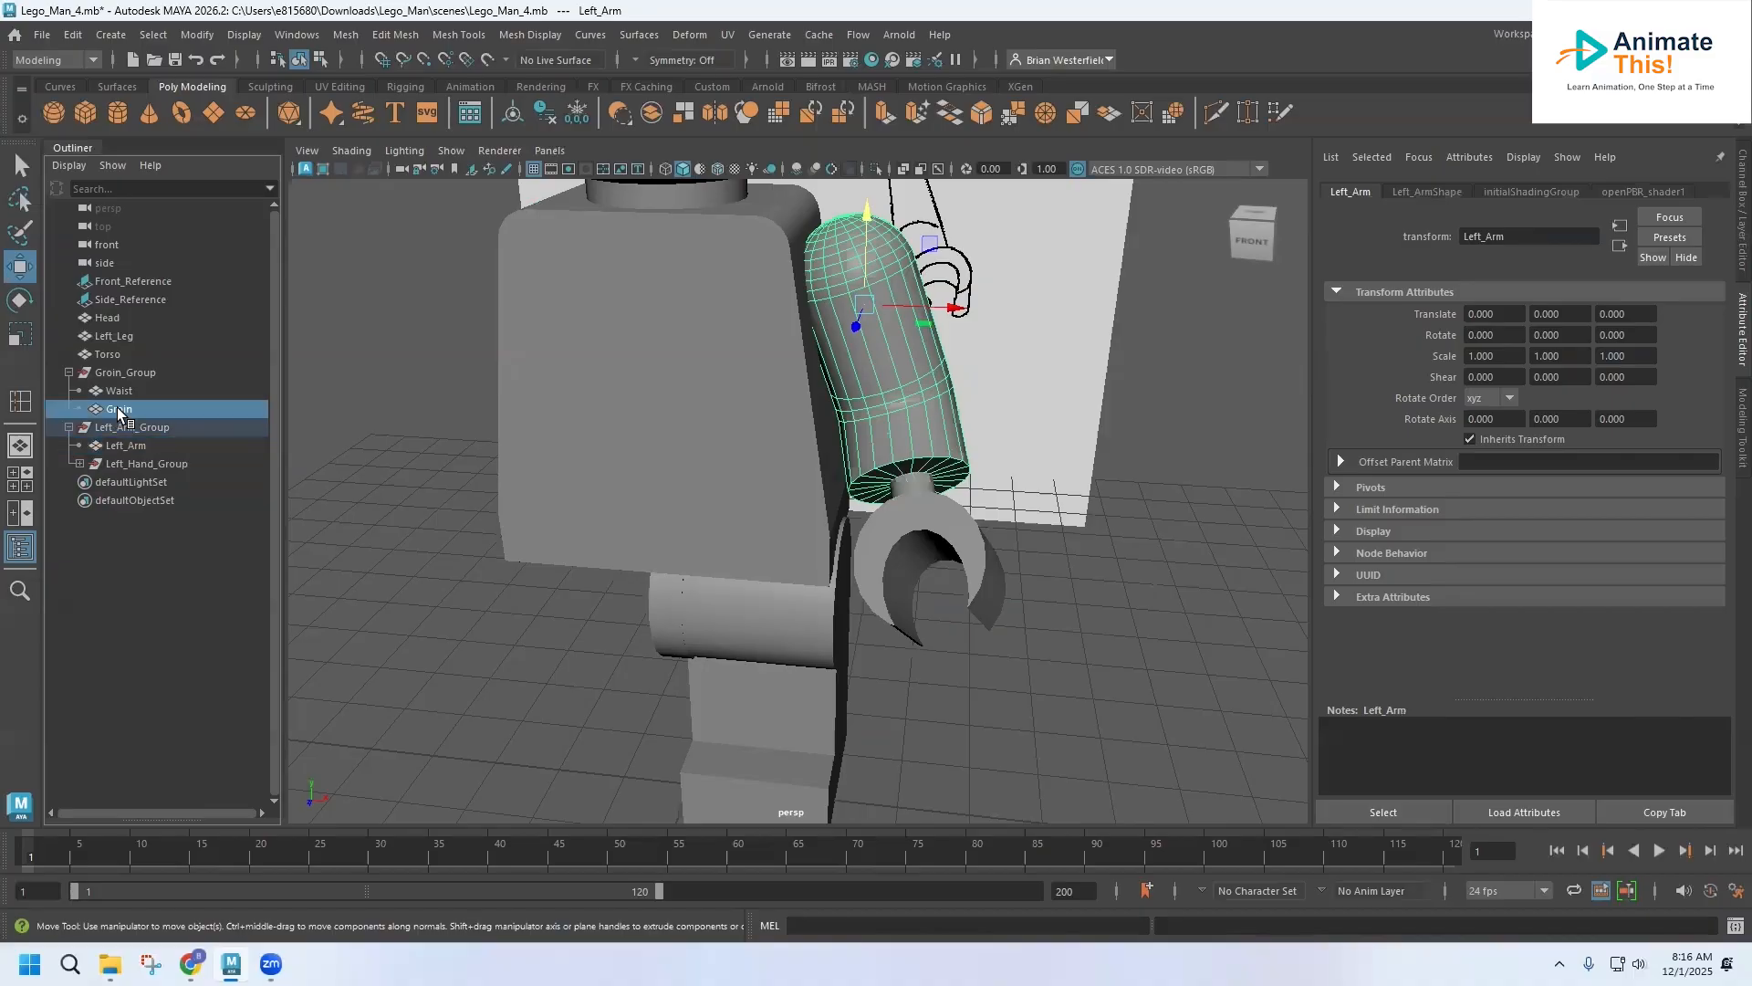
pyautogui.click(116, 392)
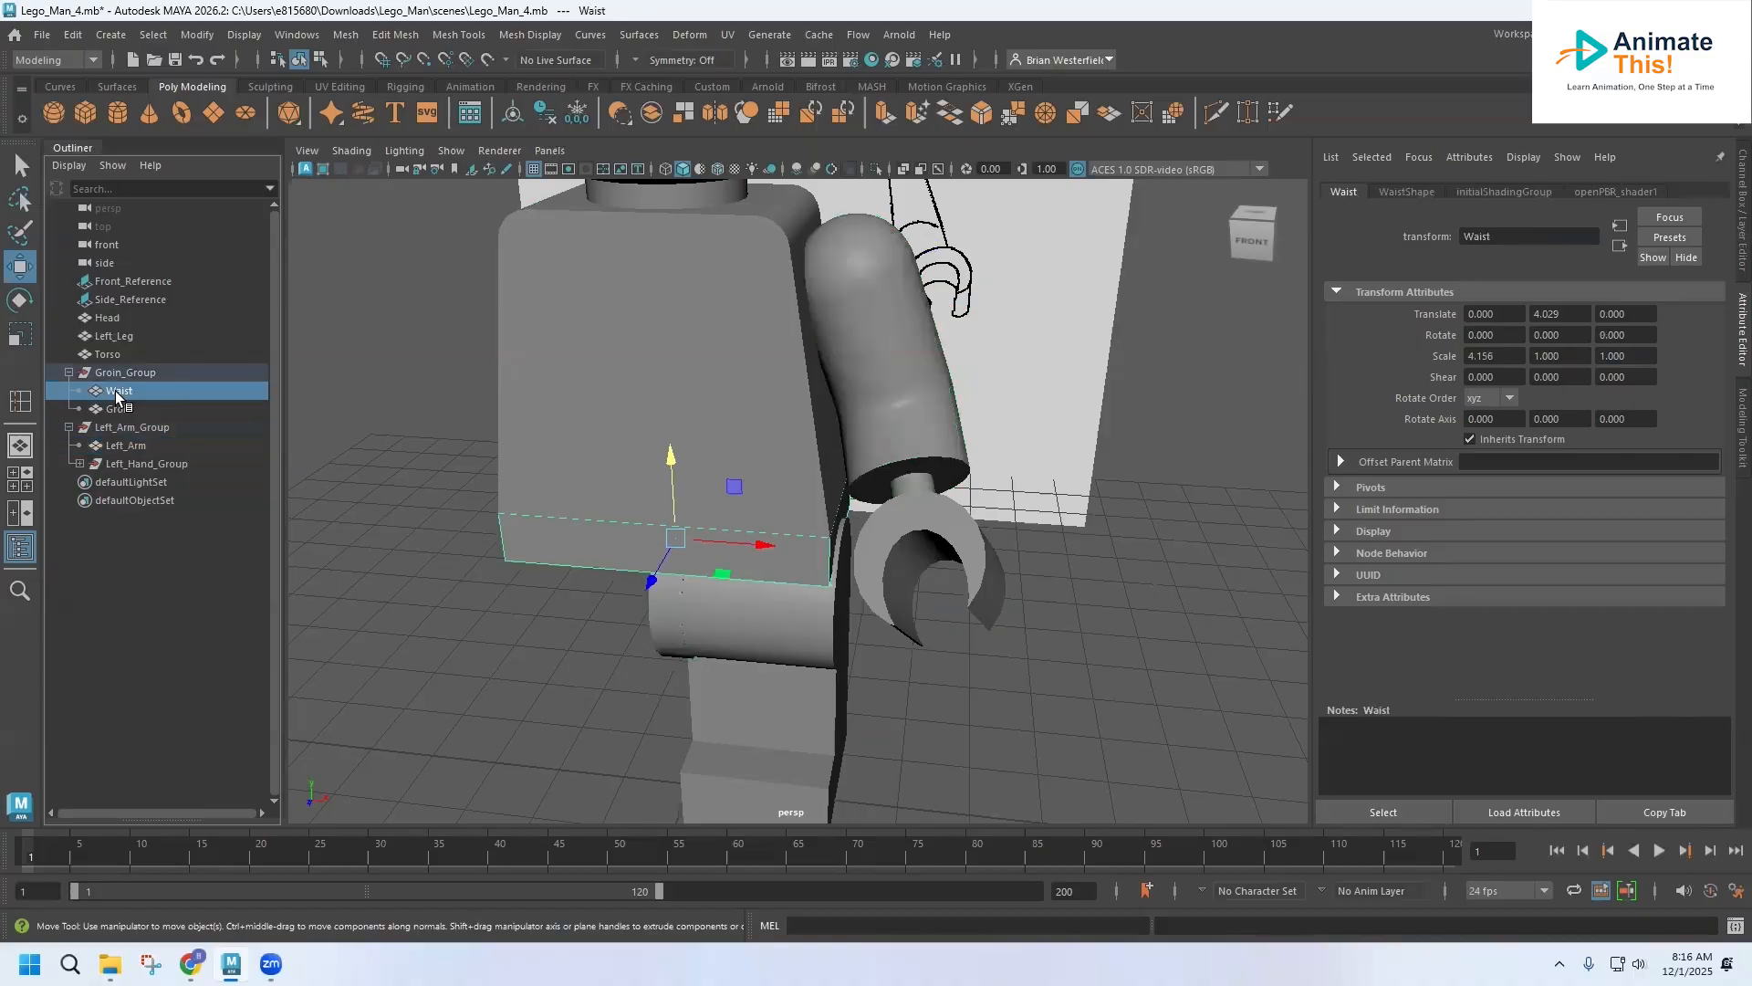
pyautogui.click(105, 372)
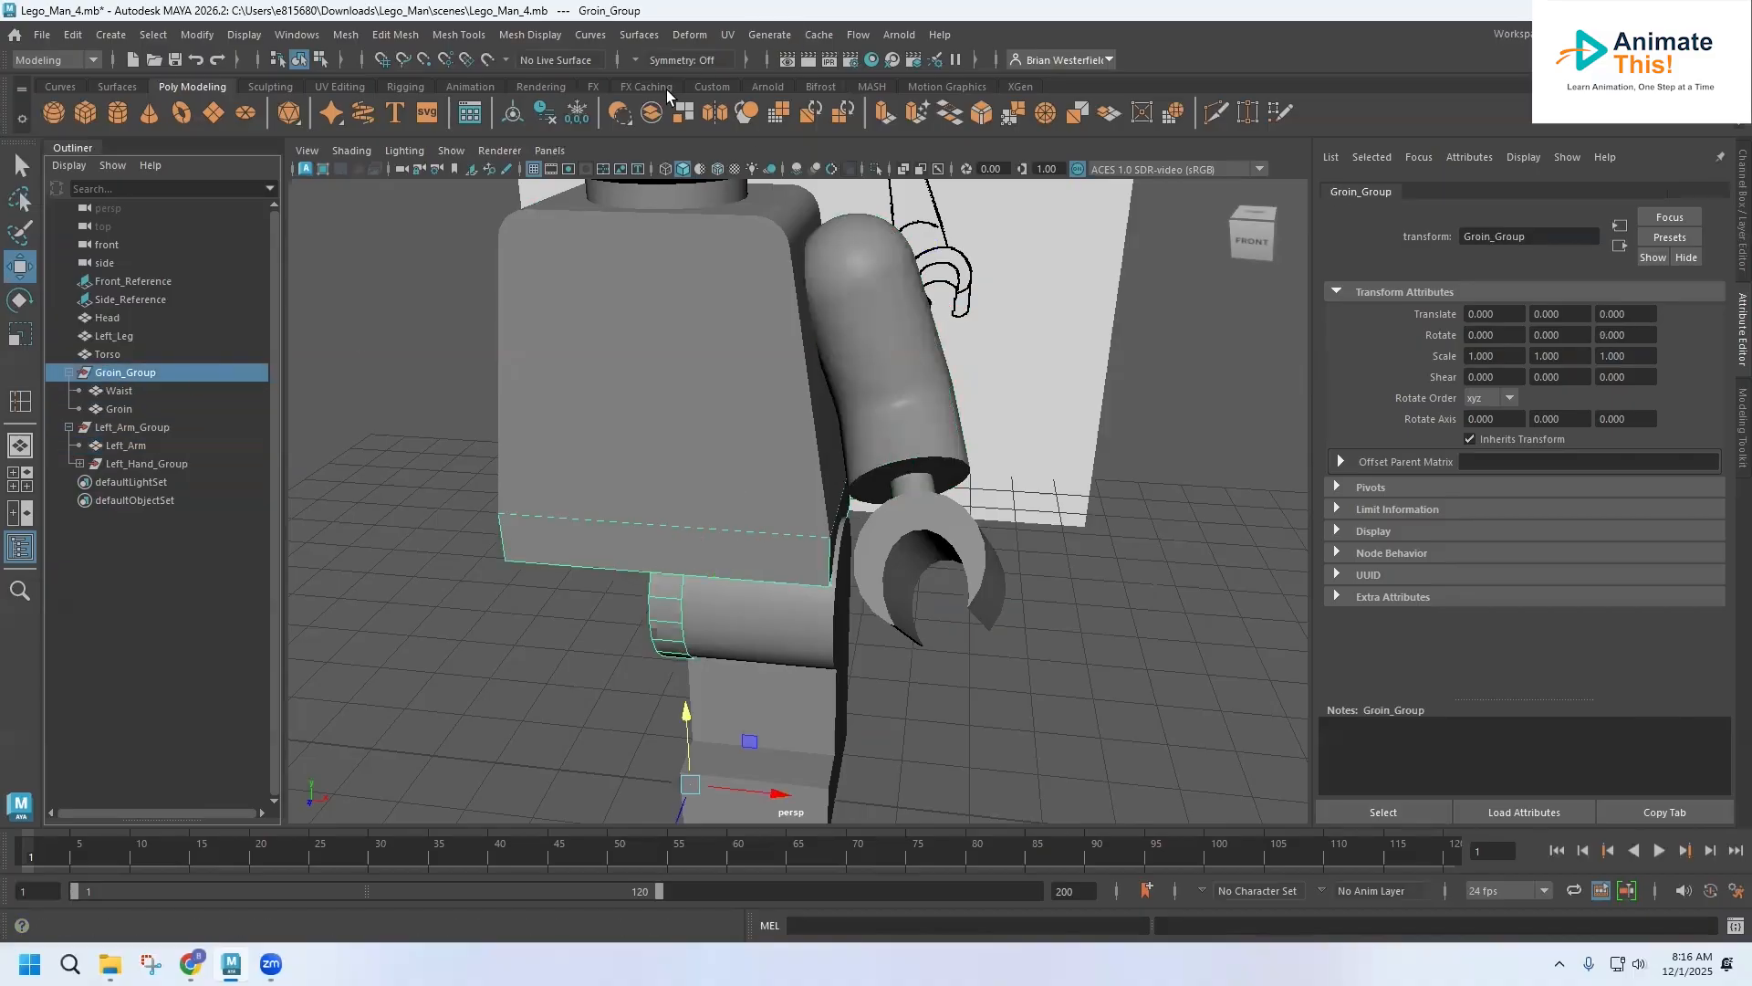
pyautogui.click(513, 113)
# Step: Check the pivot placement of Torso, Left_Leg and Head
pyautogui.click(124, 354)
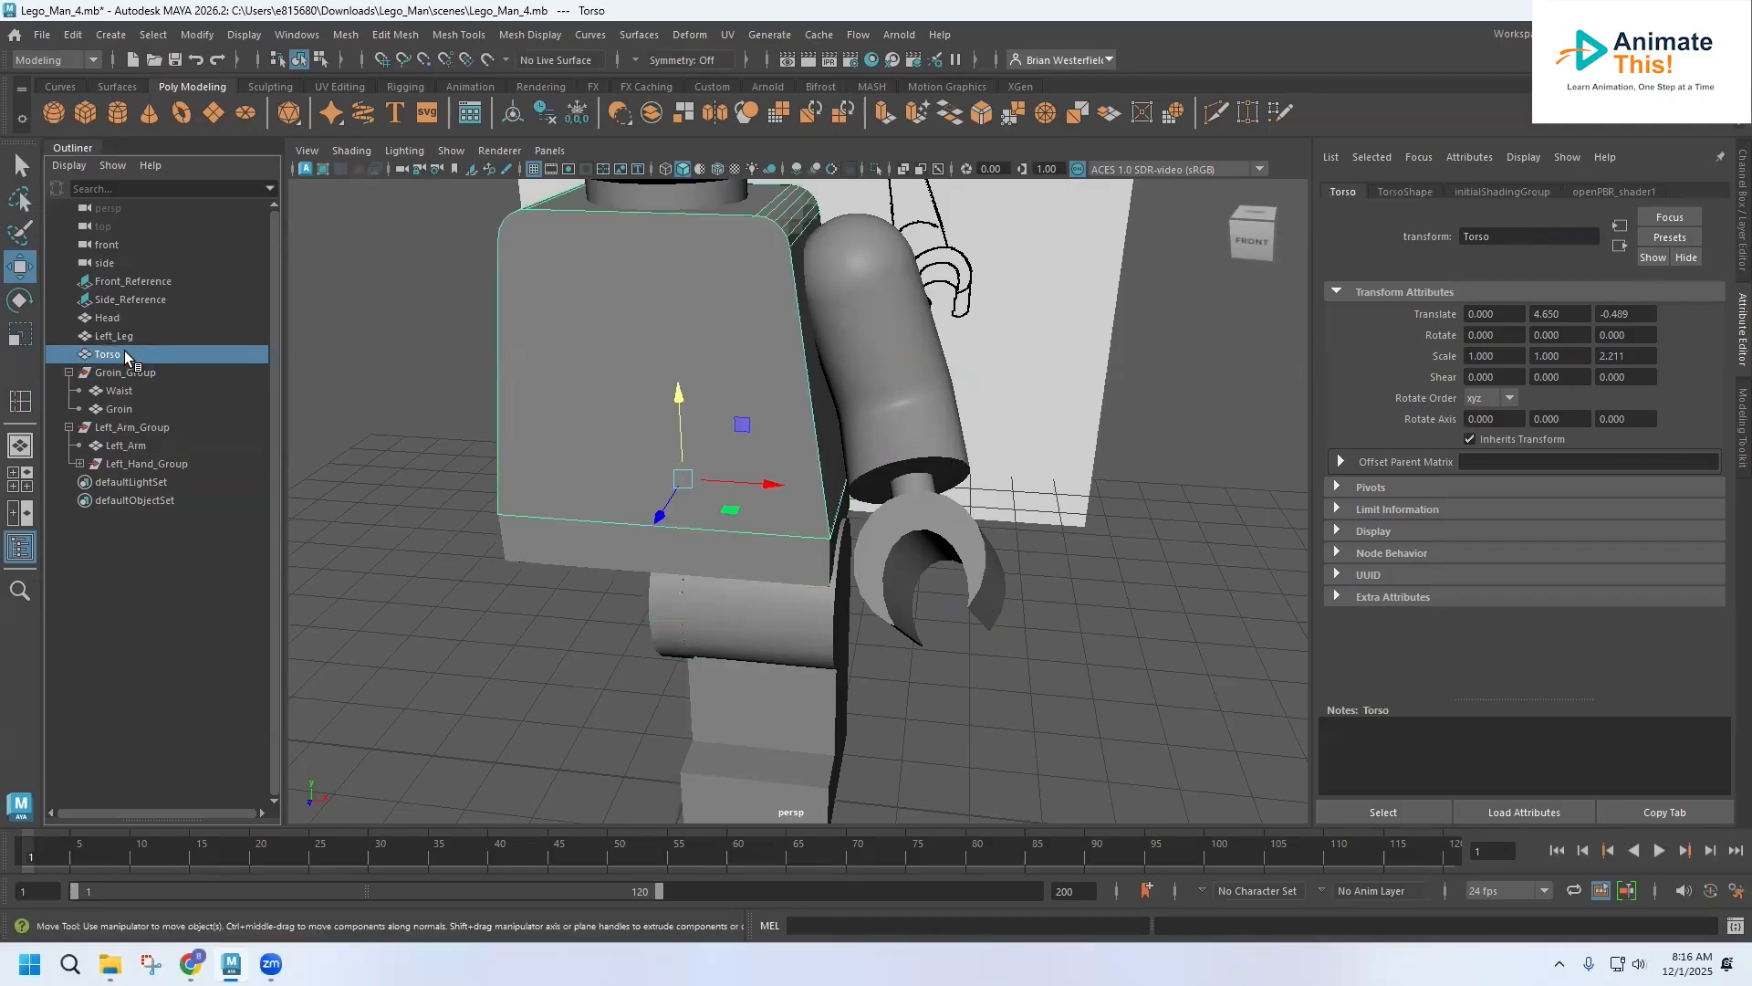
pyautogui.click(102, 337)
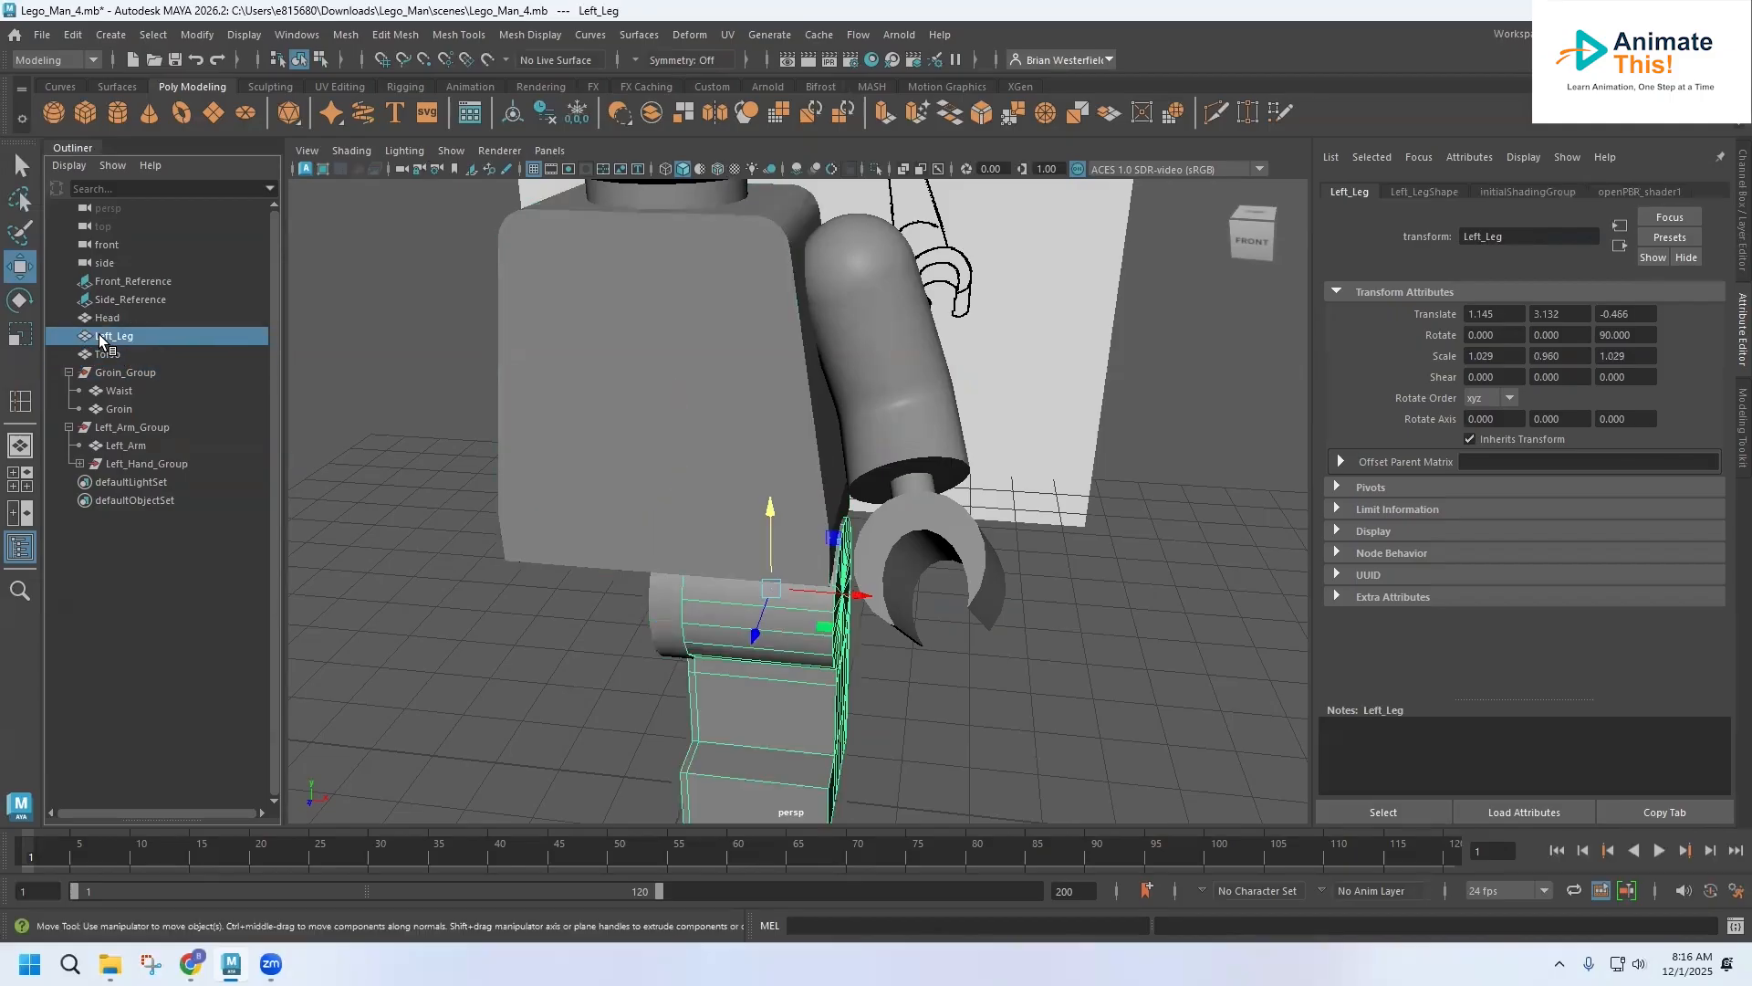
pyautogui.click(107, 318)
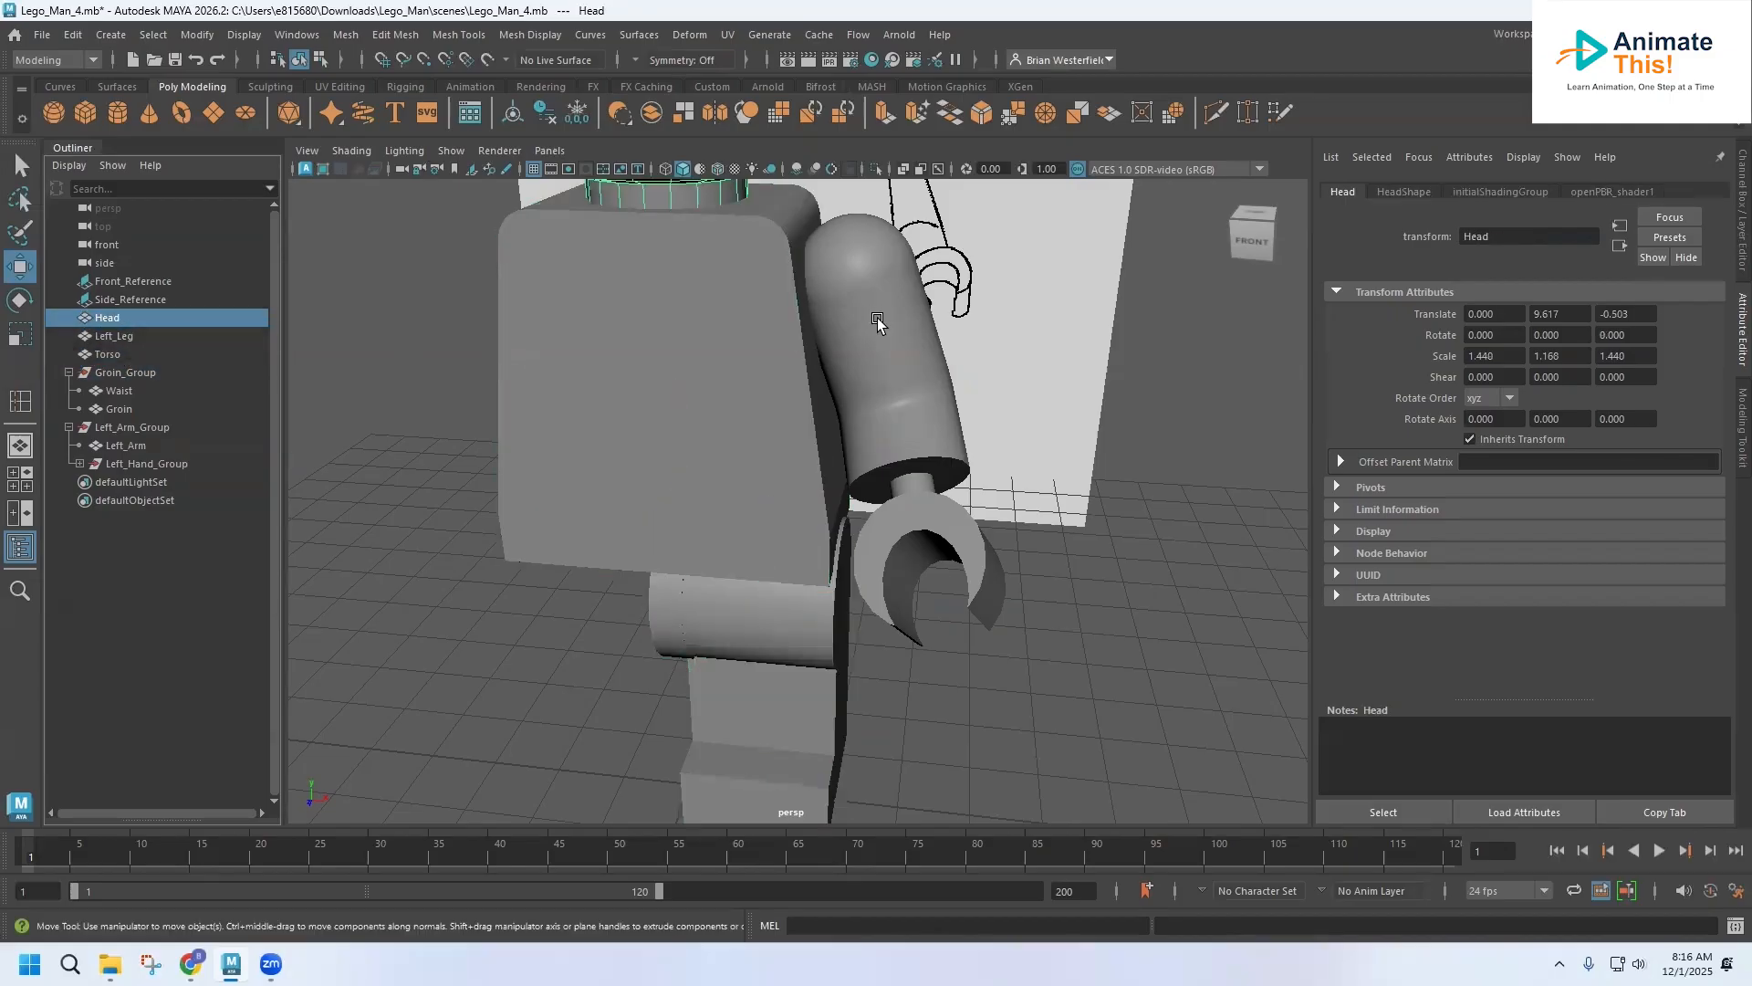
pyautogui.press('f')
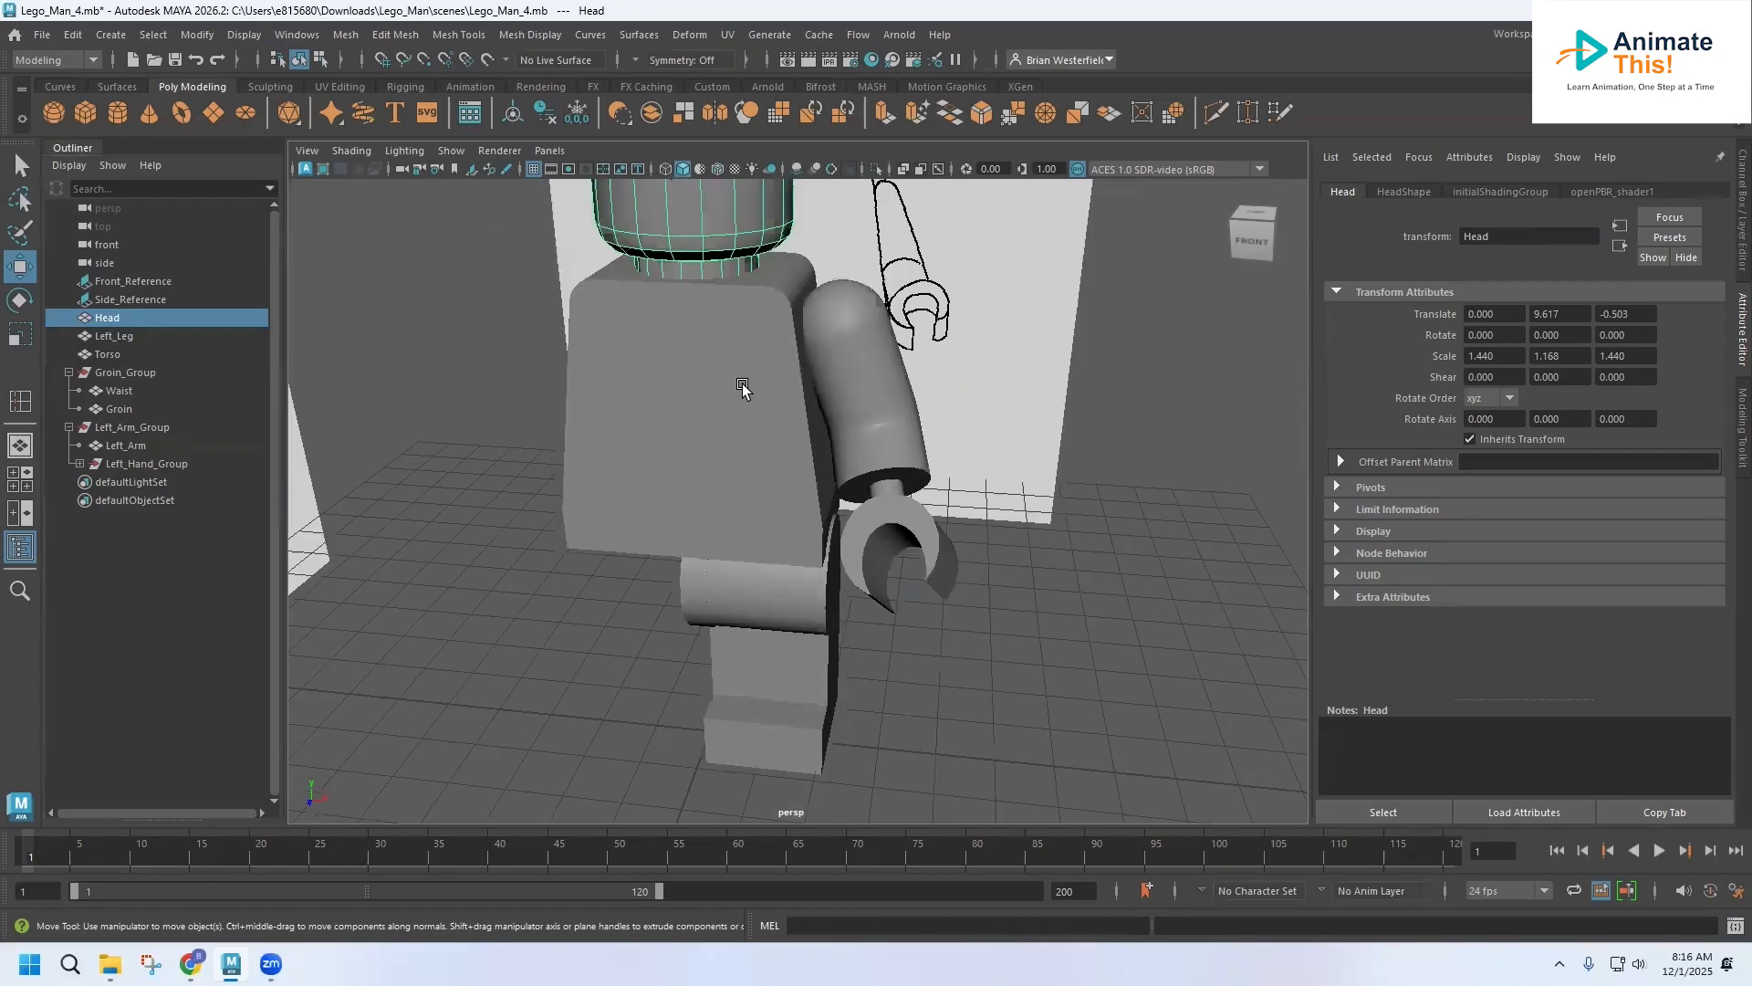
pyautogui.keyDown('alt'); pyautogui.moveTo(718, 395); pyautogui.dragTo(796, 413); pyautogui.keyUp('alt')
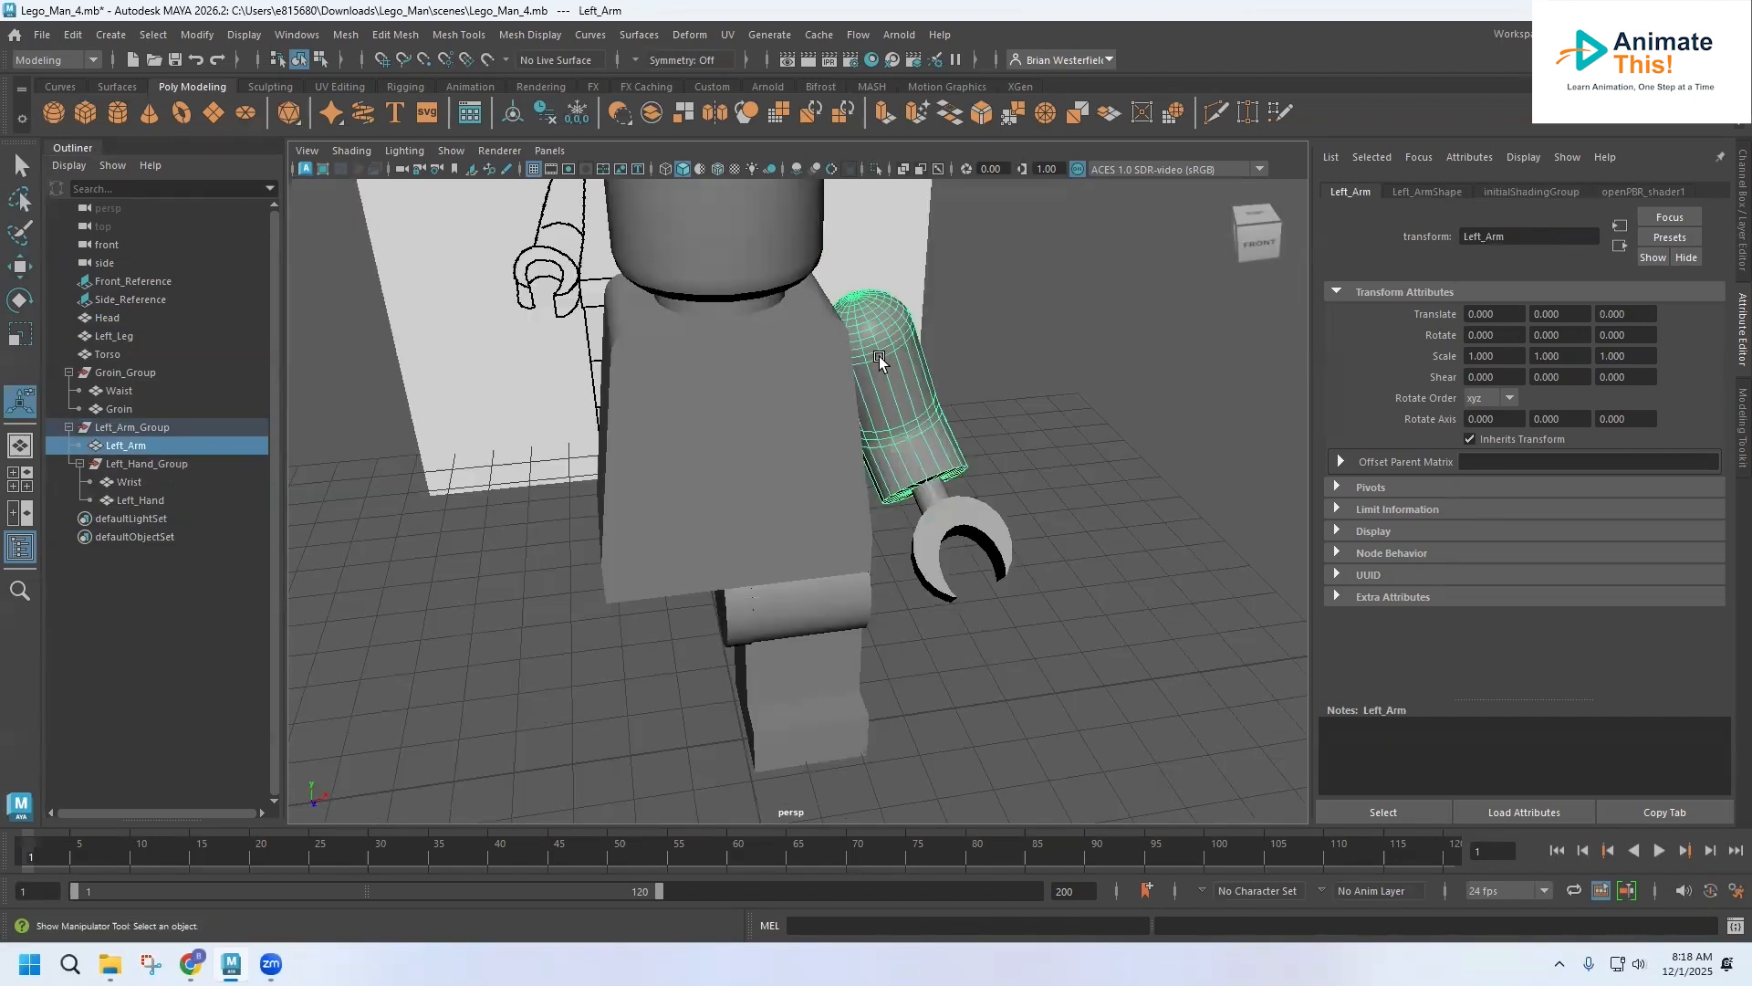
# Step: Mirror Left_Arm across the world X axis in the negative direction, with Cut Geometry on and Combine with Original off
pyautogui.click(348, 36)
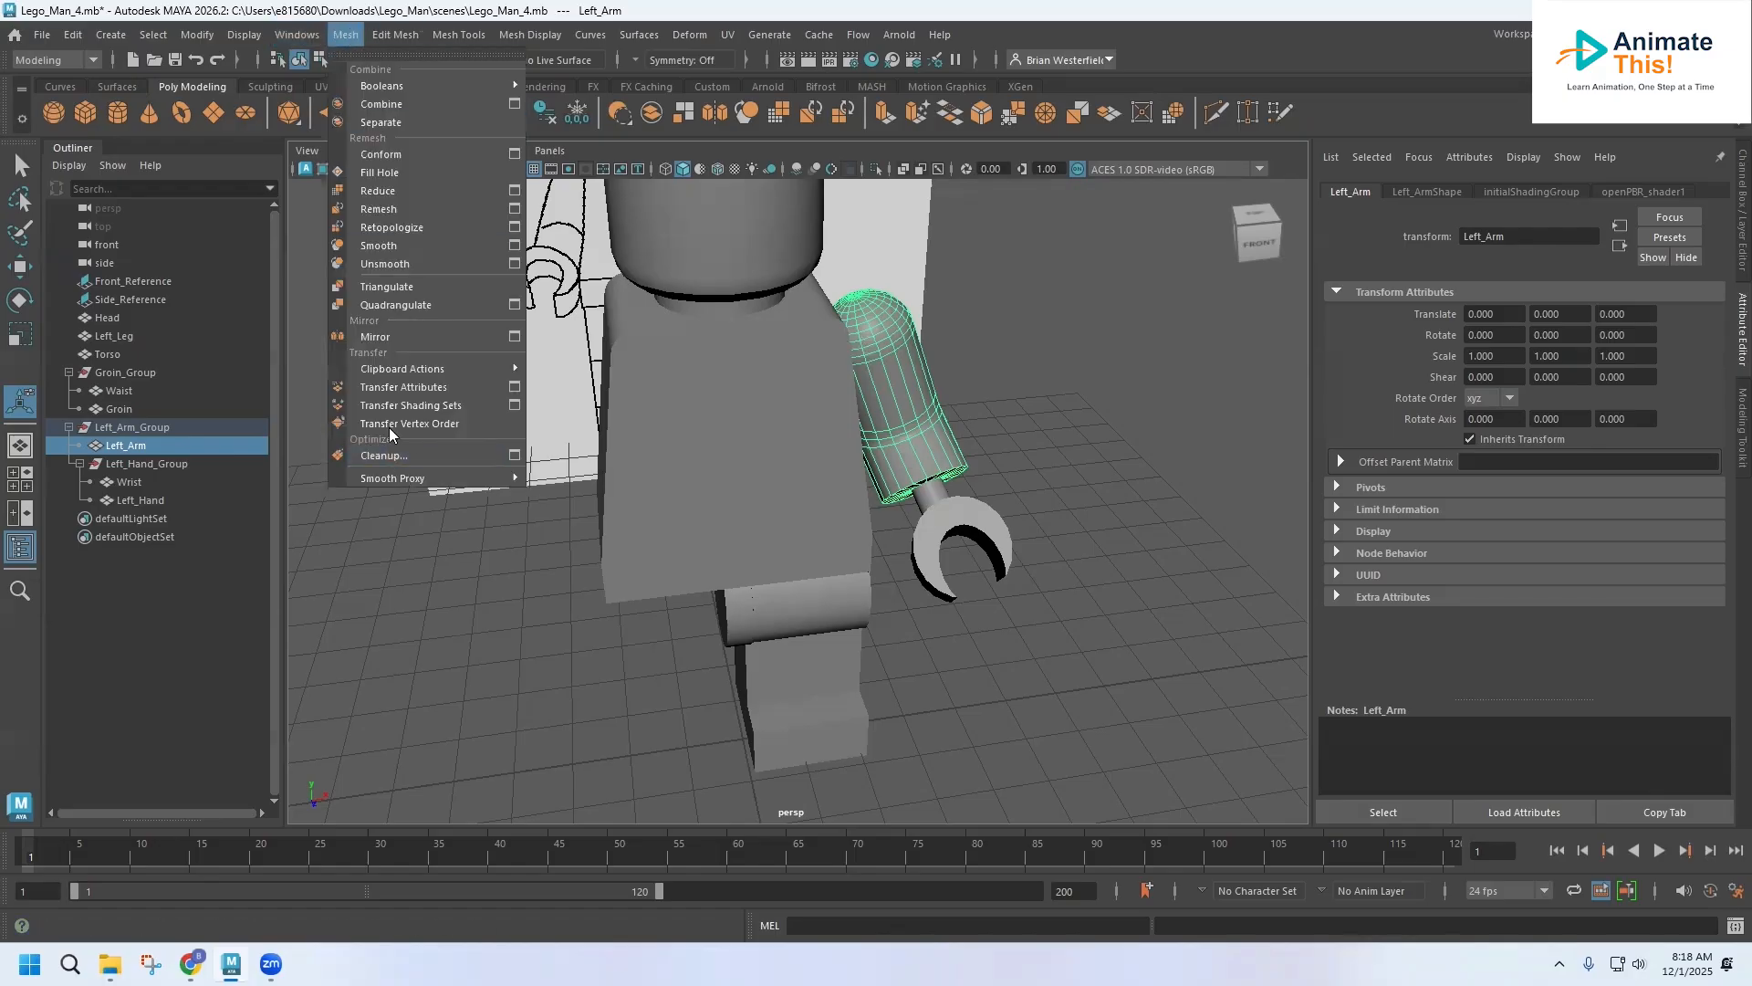
pyautogui.click(515, 336)
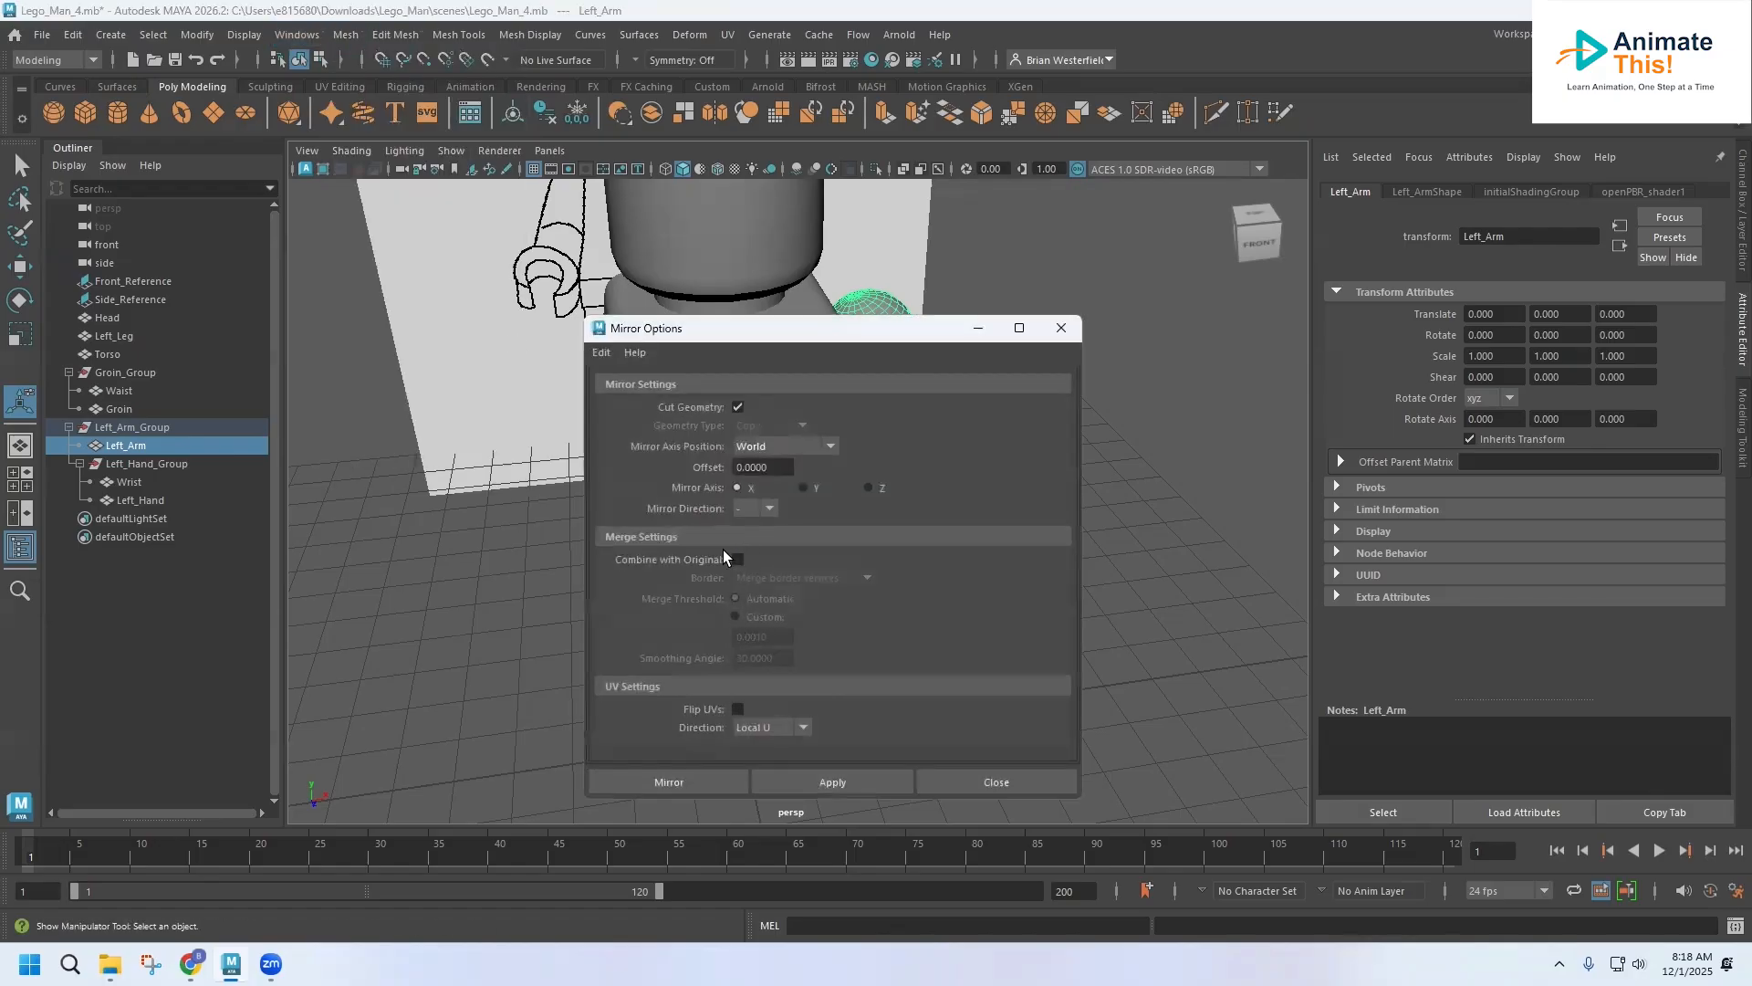
pyautogui.click(680, 786)
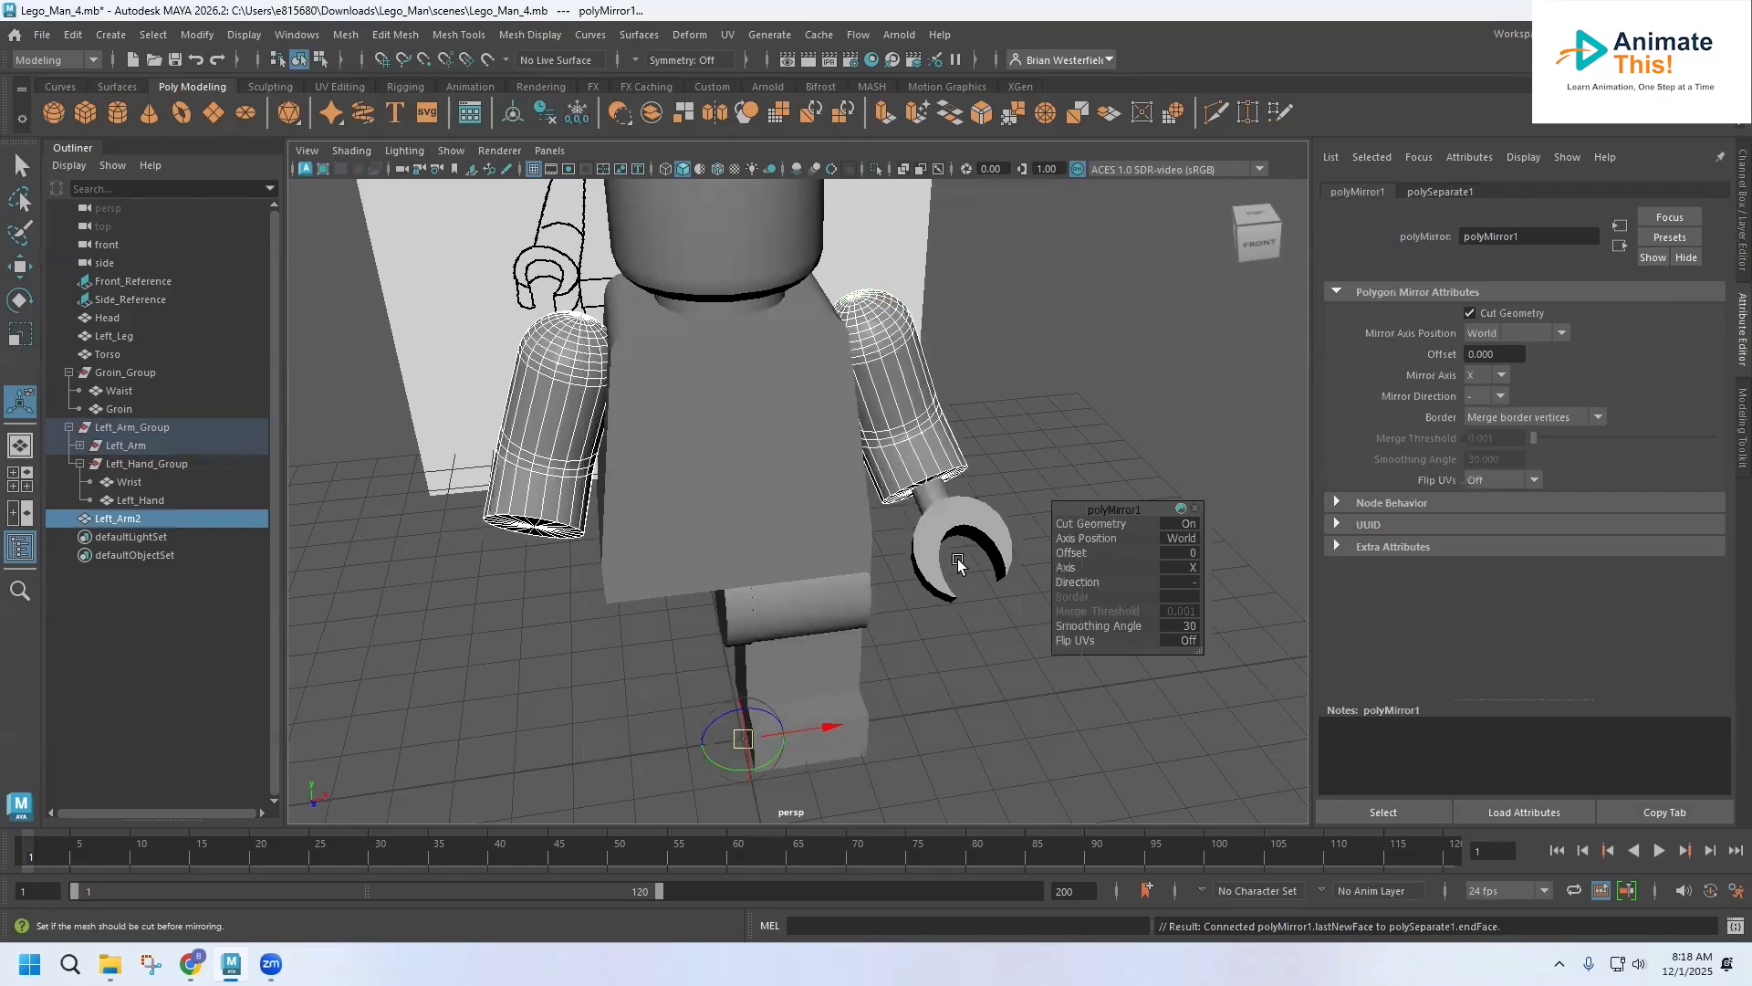
# Step: Mirror the Wrist and Left_Hand meshes to the other side with the same world X mirror settings
pyautogui.click(932, 497)
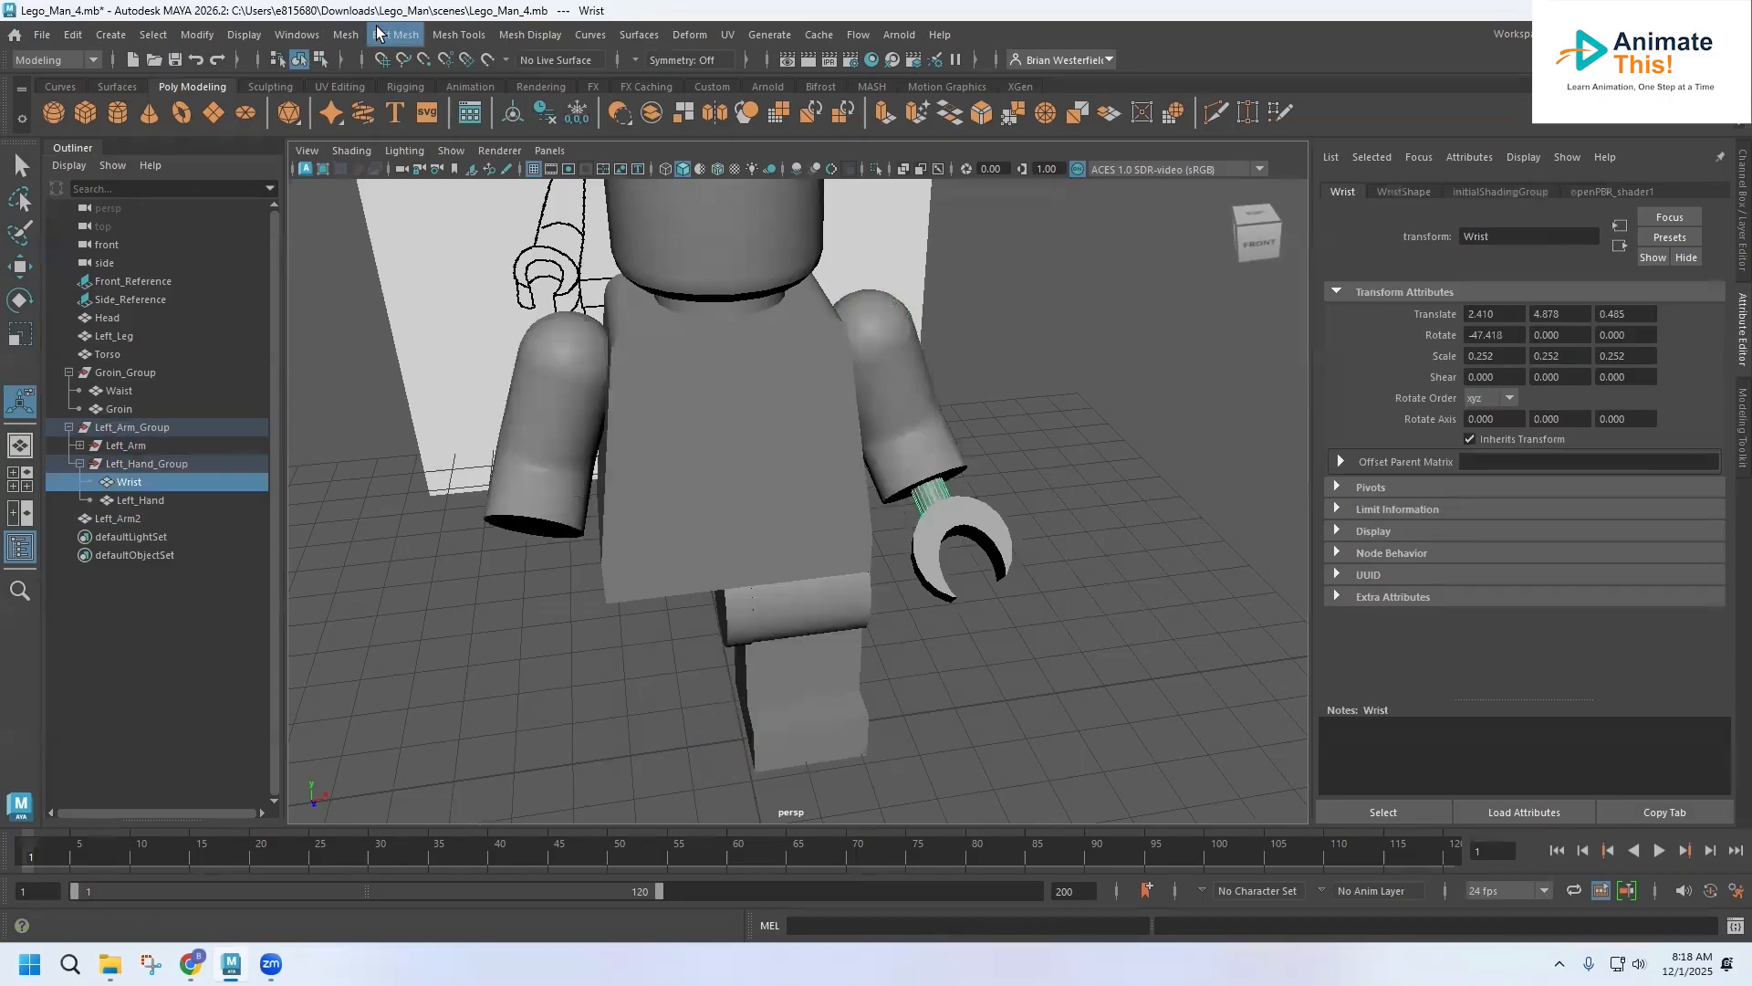
pyautogui.click(352, 34)
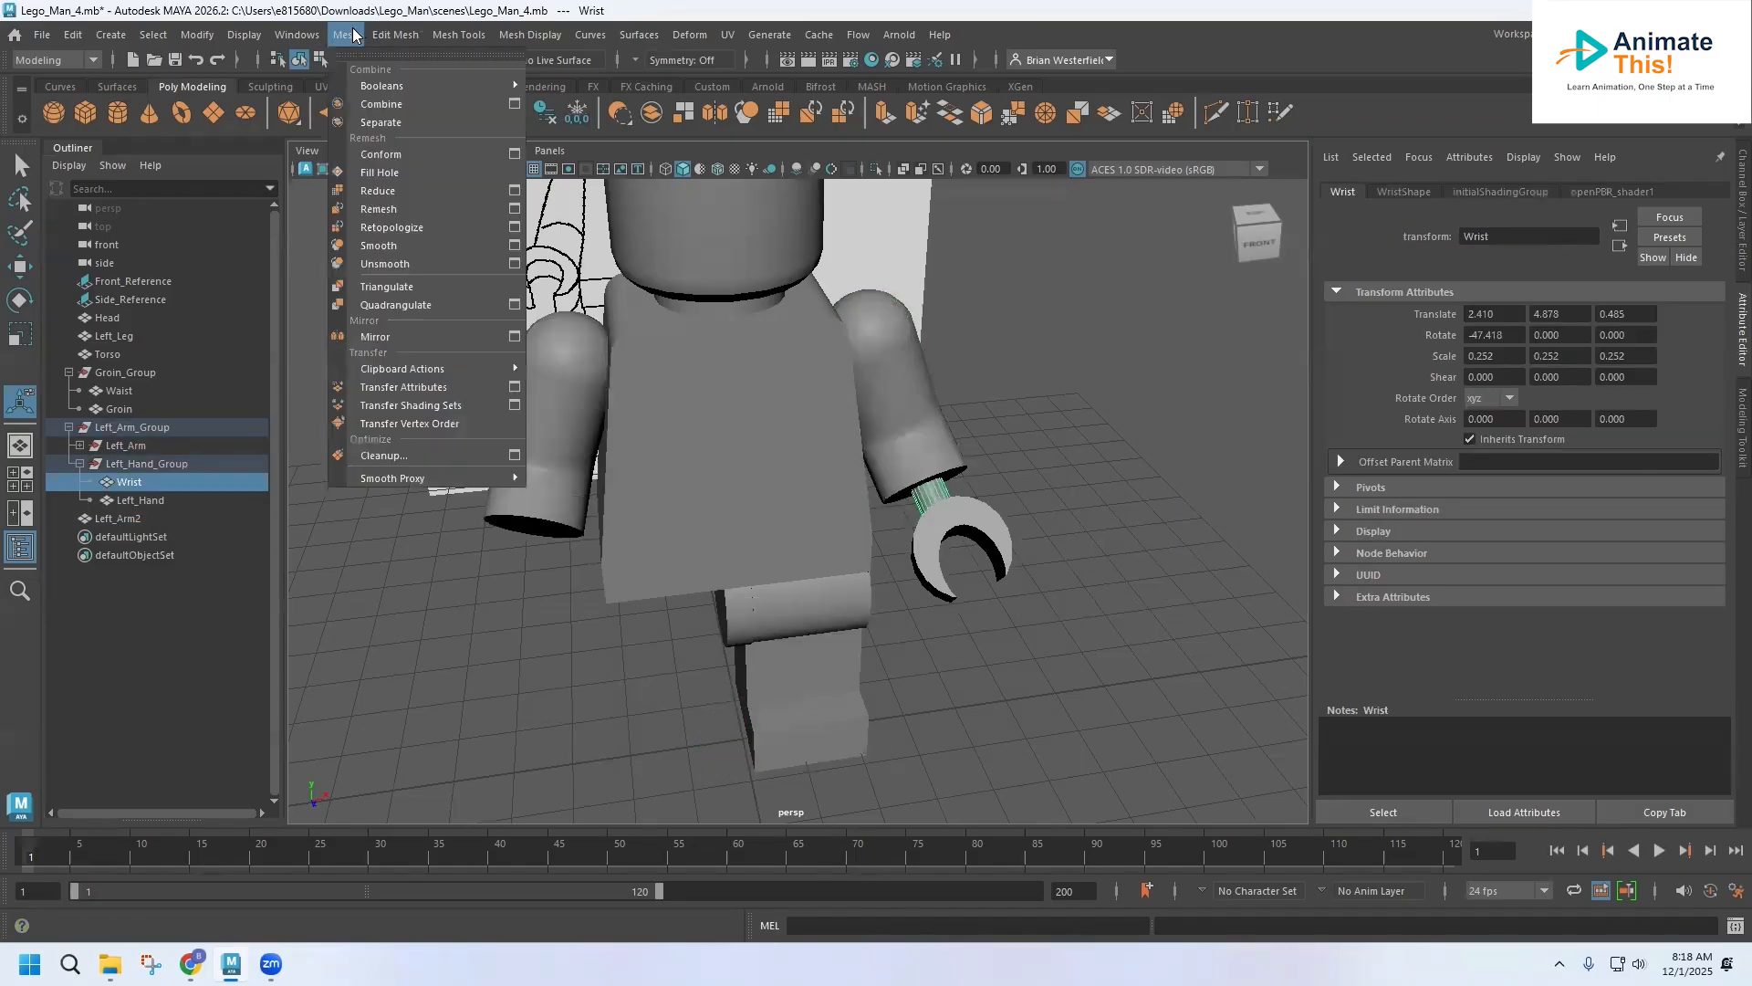
pyautogui.click(427, 333)
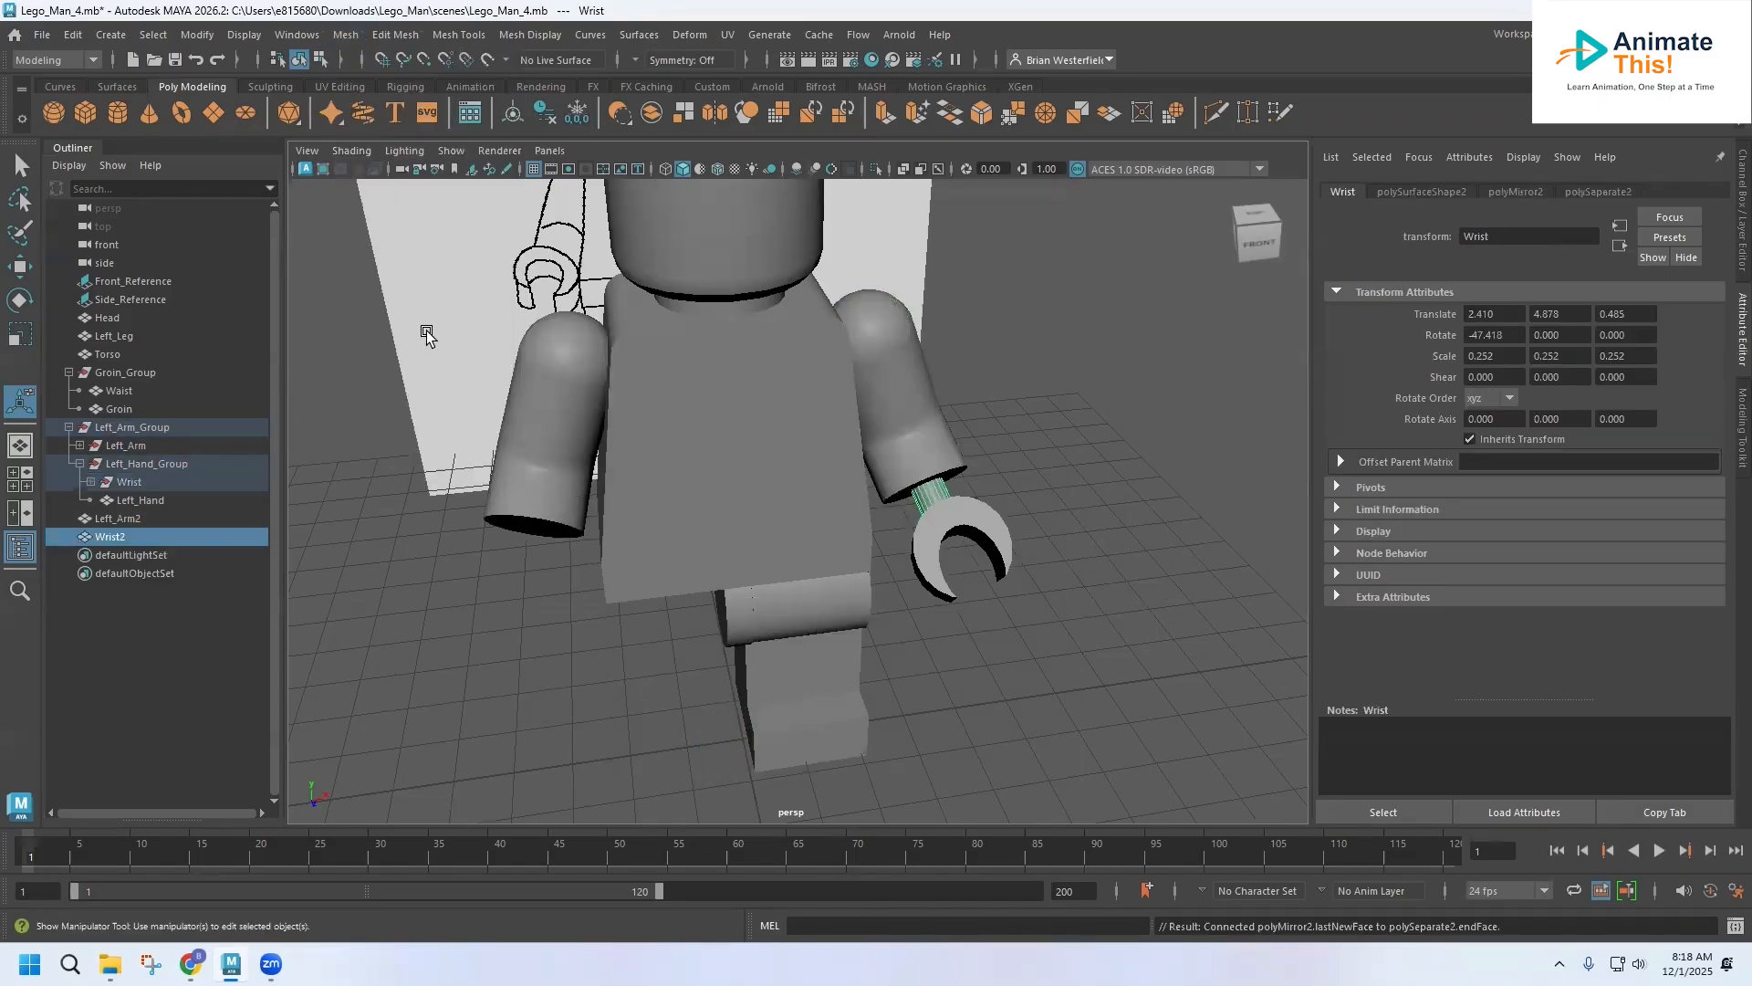
pyautogui.click(937, 574)
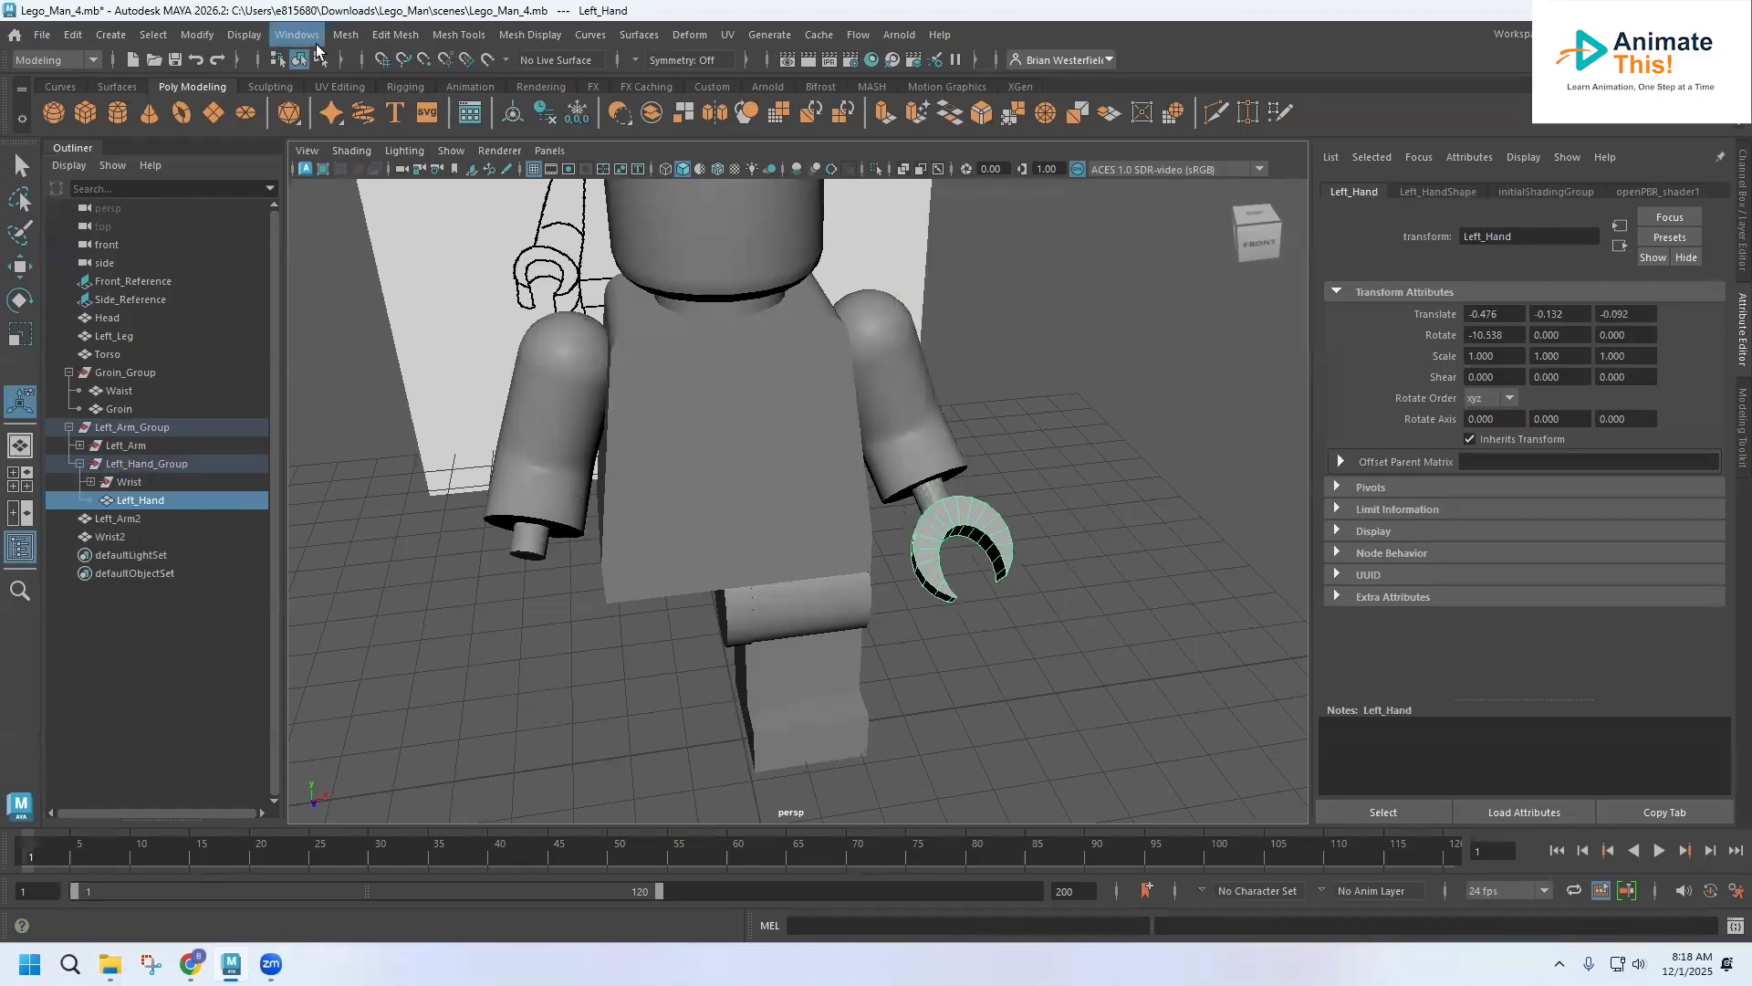
pyautogui.click(342, 37)
pyautogui.click(376, 336)
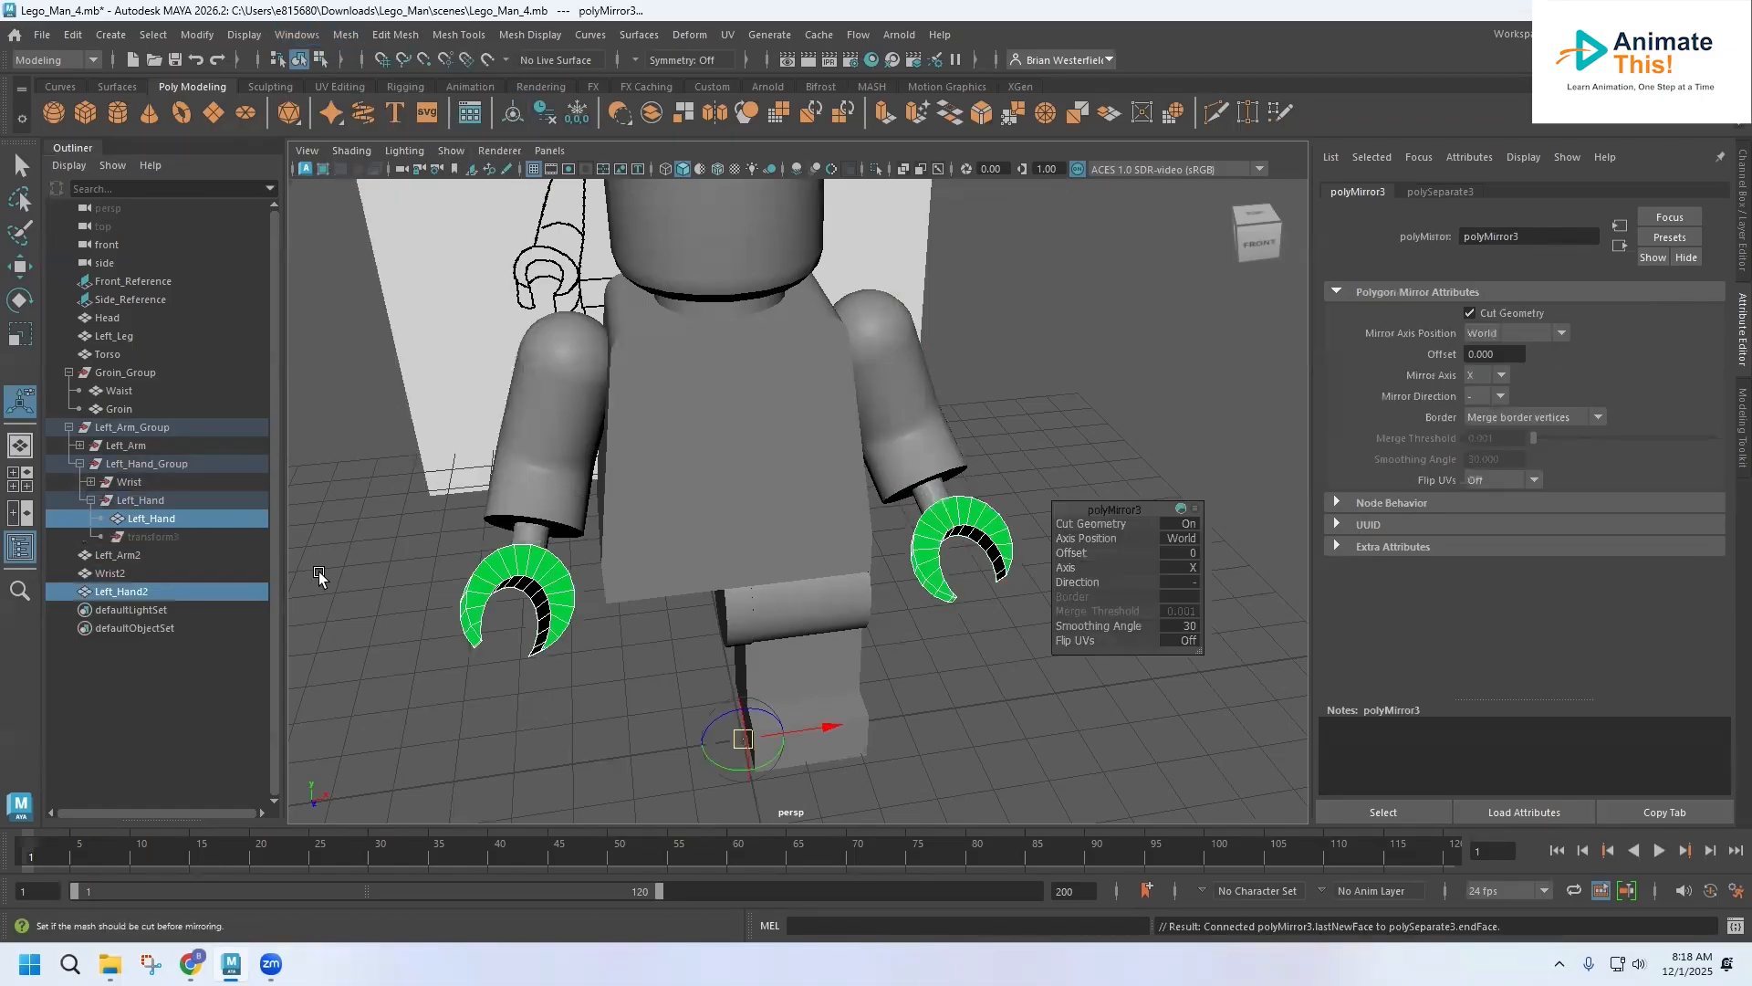
# Step: Identify the mirrored hand, wrist and arm pieces, and rename the mirrored arm Right_Arm
pyautogui.click(353, 578)
pyautogui.click(514, 591)
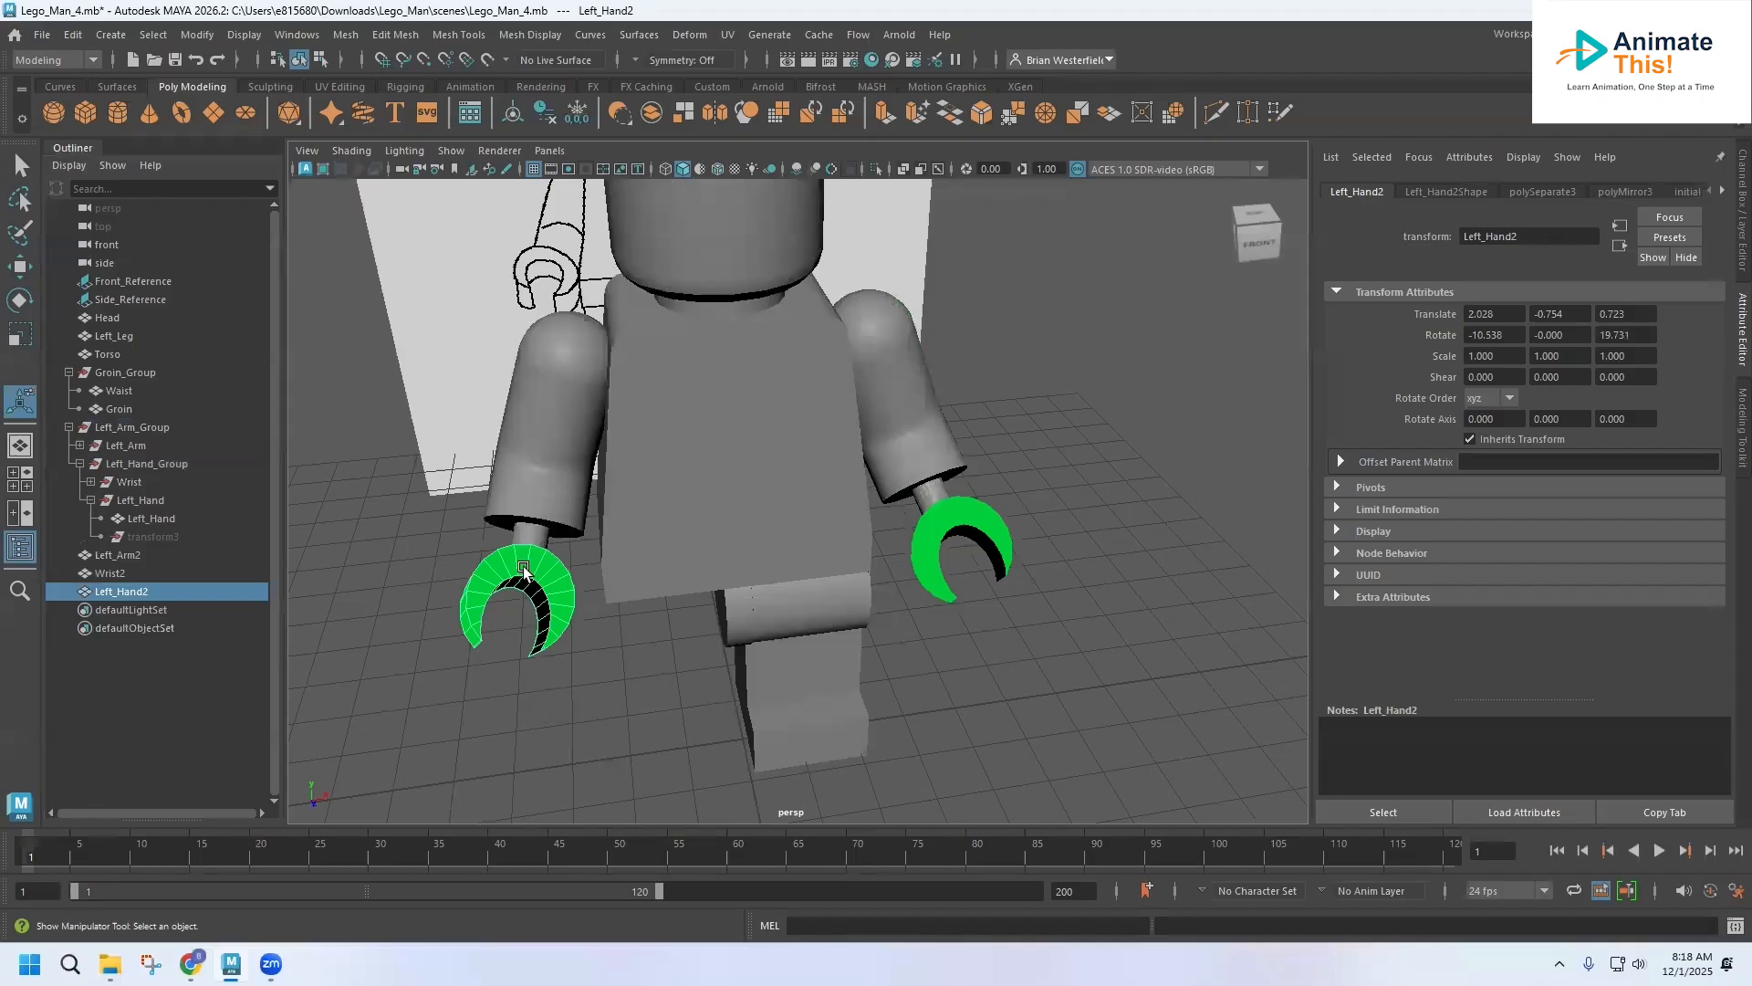
pyautogui.click(534, 539)
pyautogui.click(540, 463)
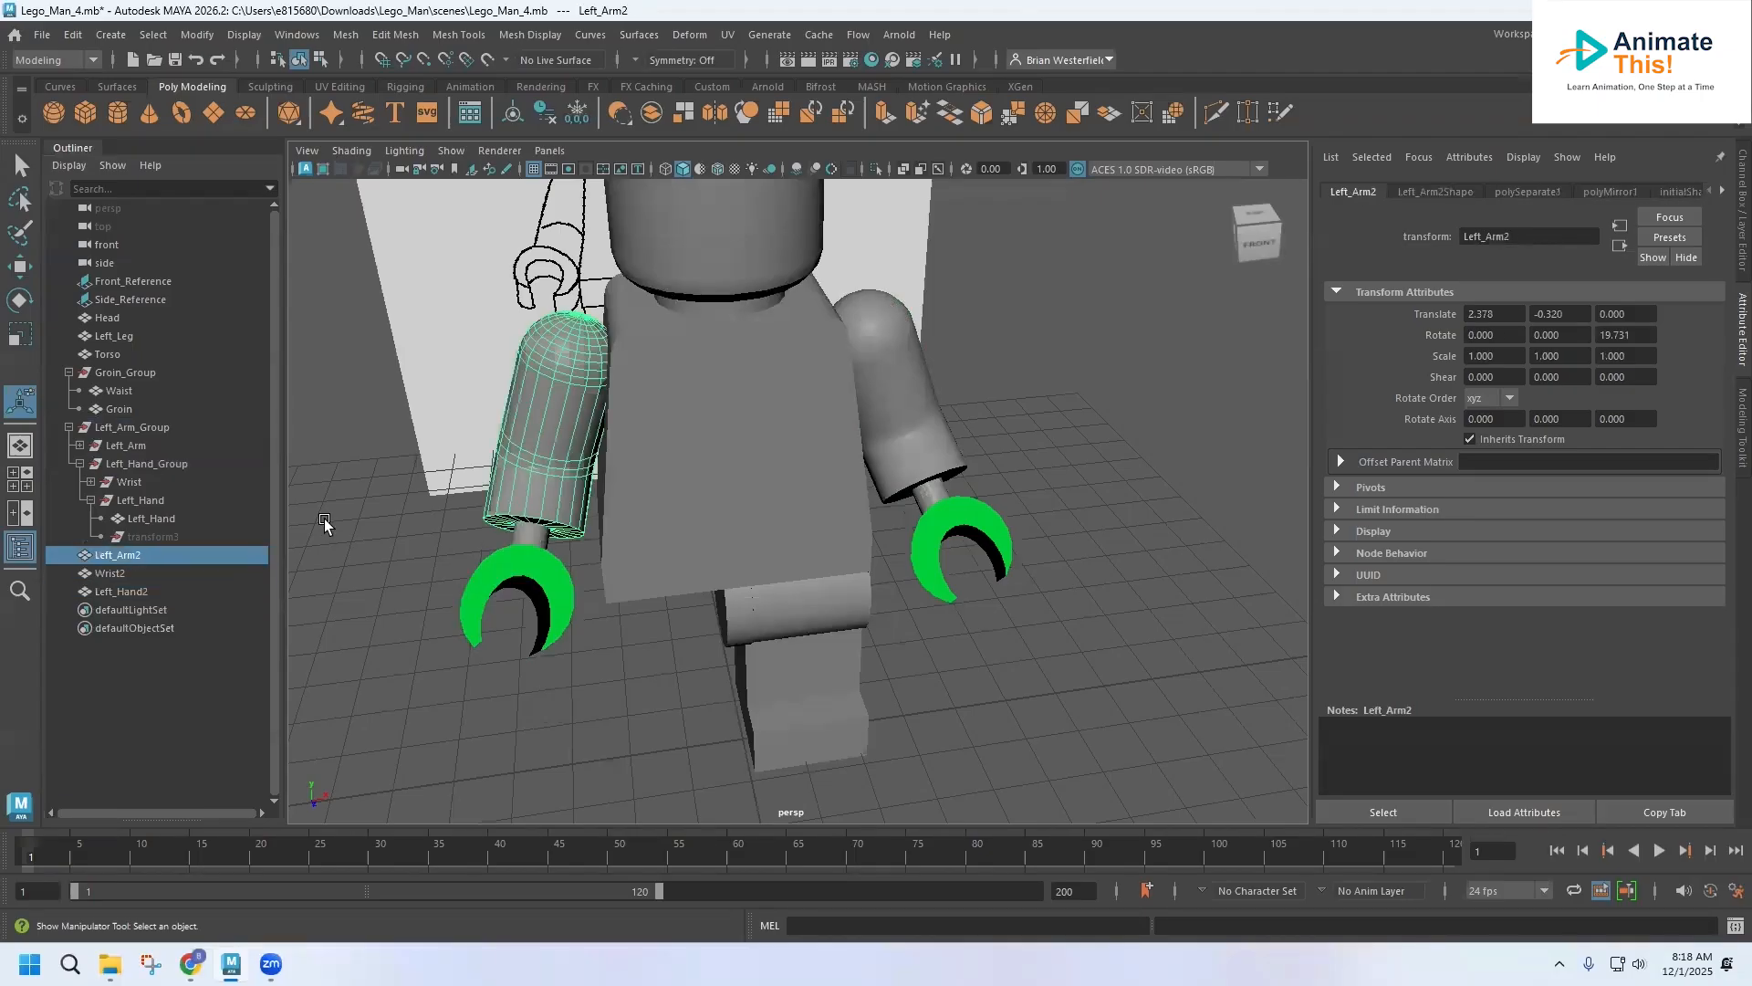
pyautogui.doubleClick(122, 554)
pyautogui.click(112, 555)
pyautogui.moveTo(115, 555); pyautogui.dragTo(85, 561)
pyautogui.write('Righ')
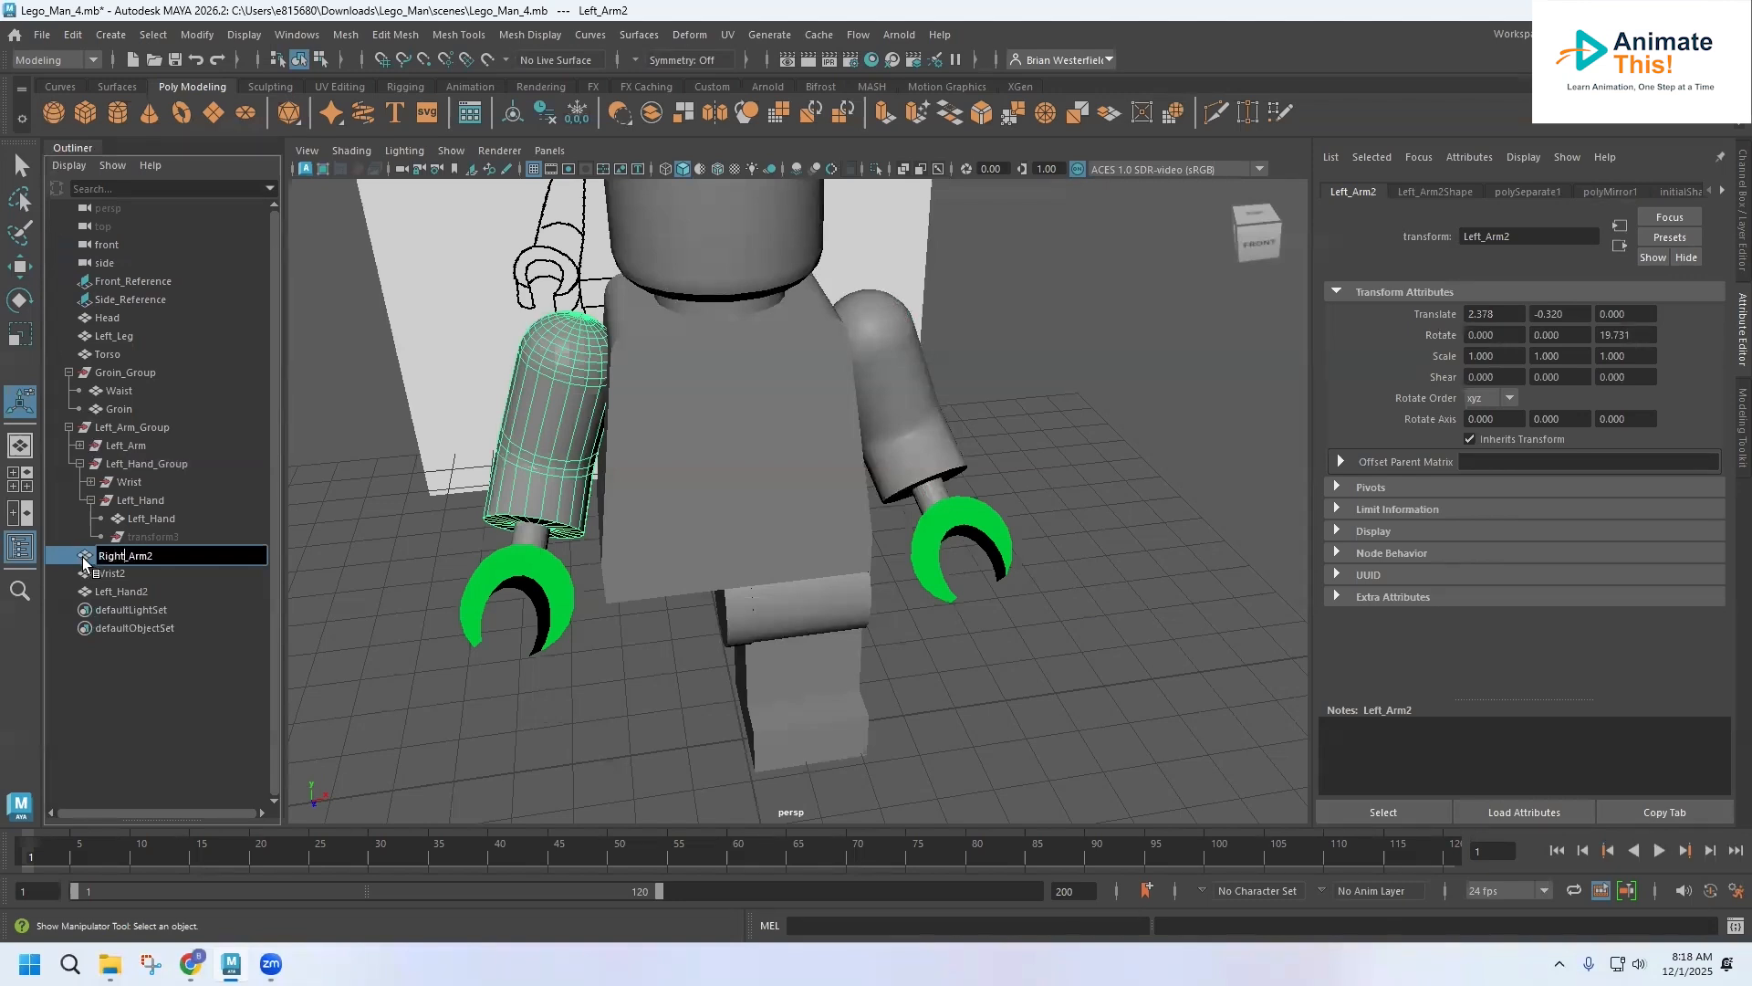
pyautogui.press('Return')
# Step: Rename the mirrored wrist Right_Wrist and the mirrored hand Right_Hand
pyautogui.doubleClick(109, 573)
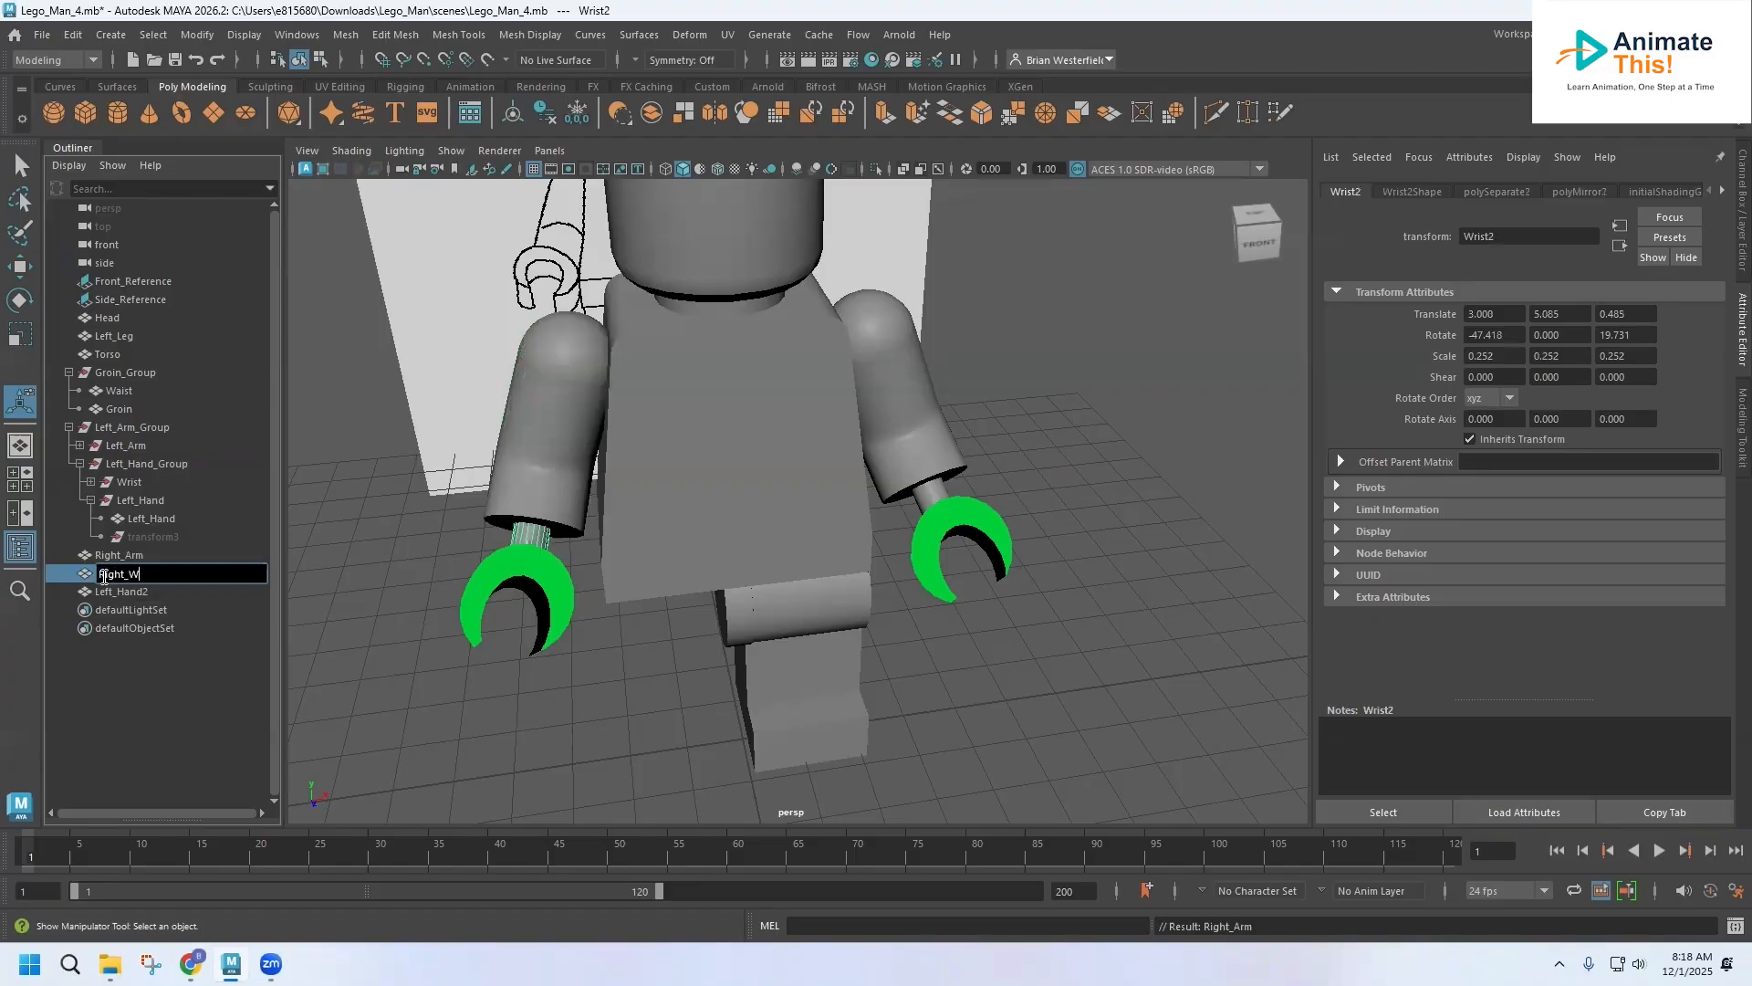
pyautogui.write('Right_Wrist')
pyautogui.click(124, 594)
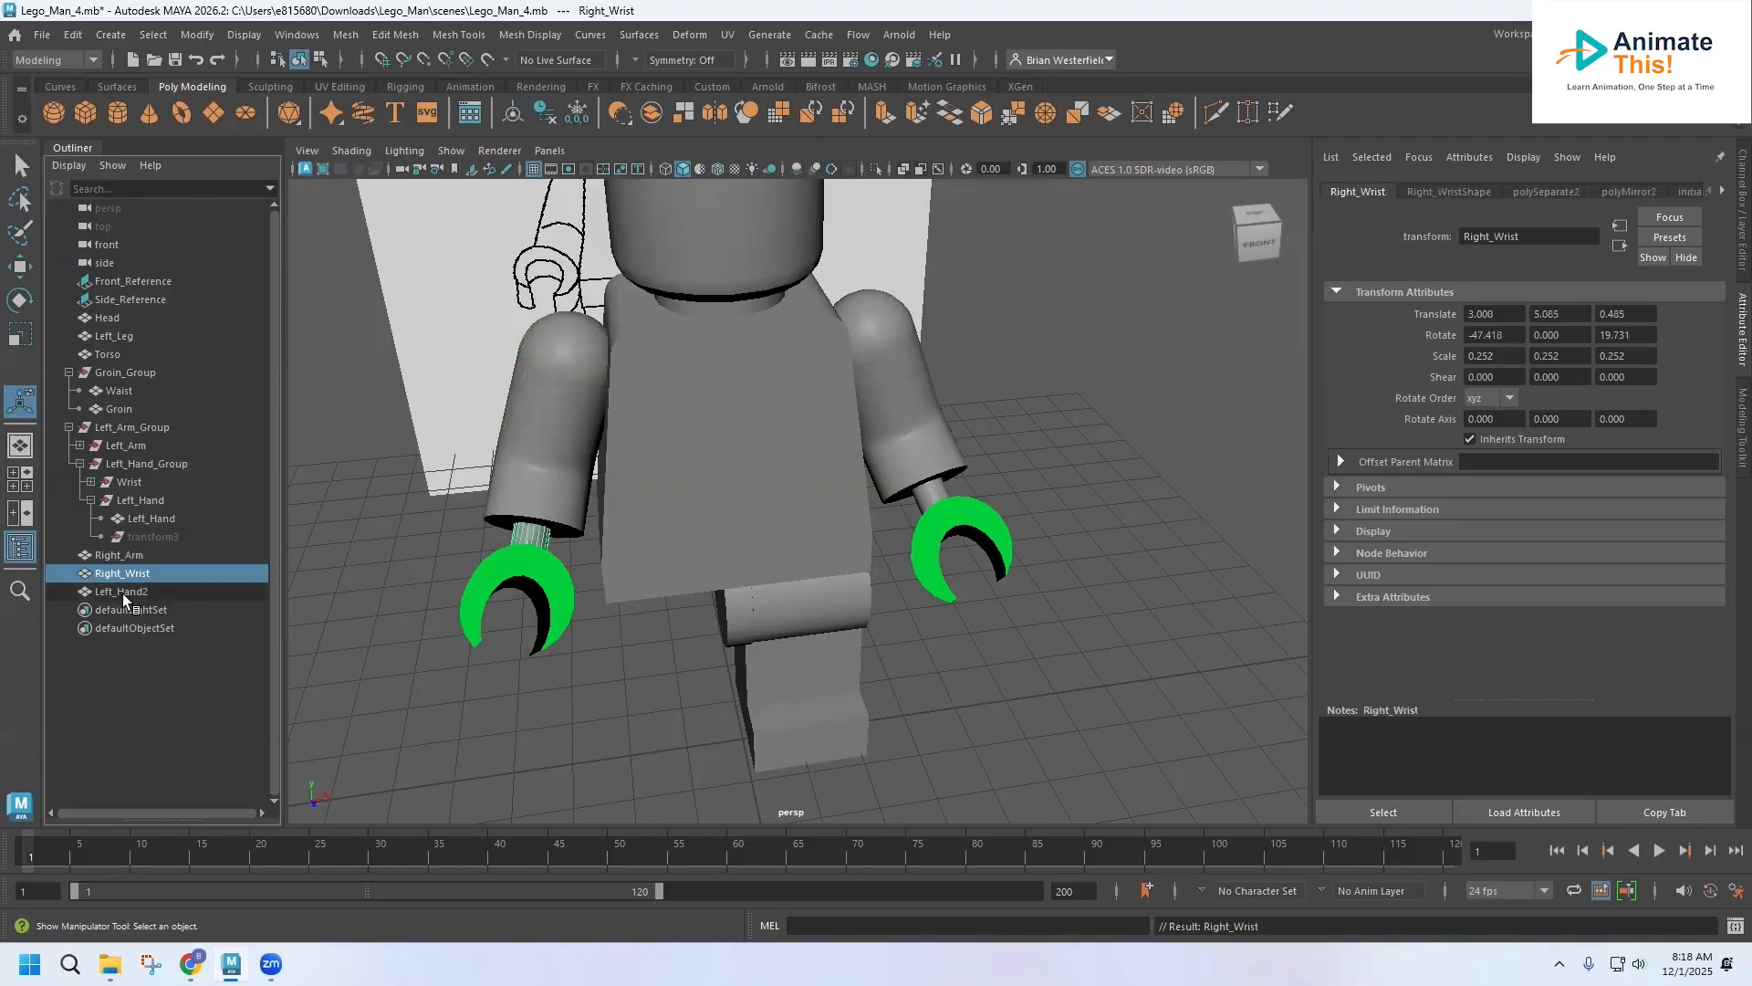
pyautogui.doubleClick(124, 593)
pyautogui.moveTo(119, 593); pyautogui.dragTo(76, 592)
pyautogui.write('Right')
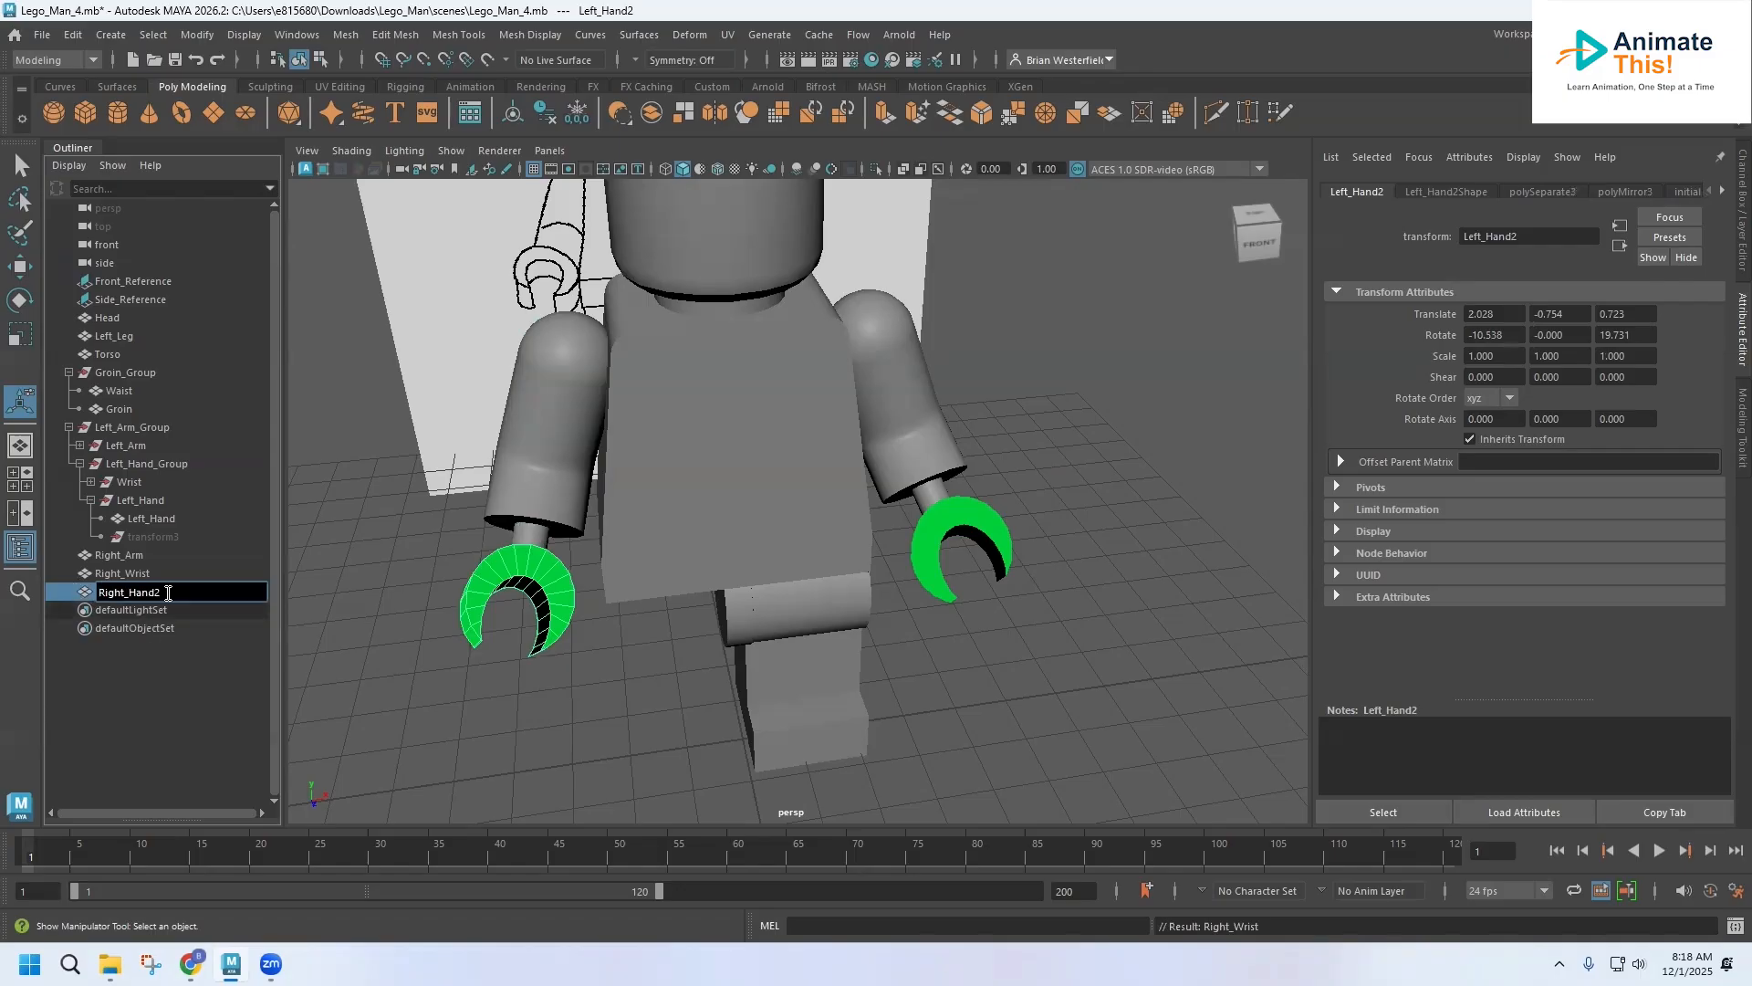
pyautogui.click(151, 684)
# Step: Group Right_Wrist and Right_Hand together and name the group Right_Hand_Group
pyautogui.click(120, 560)
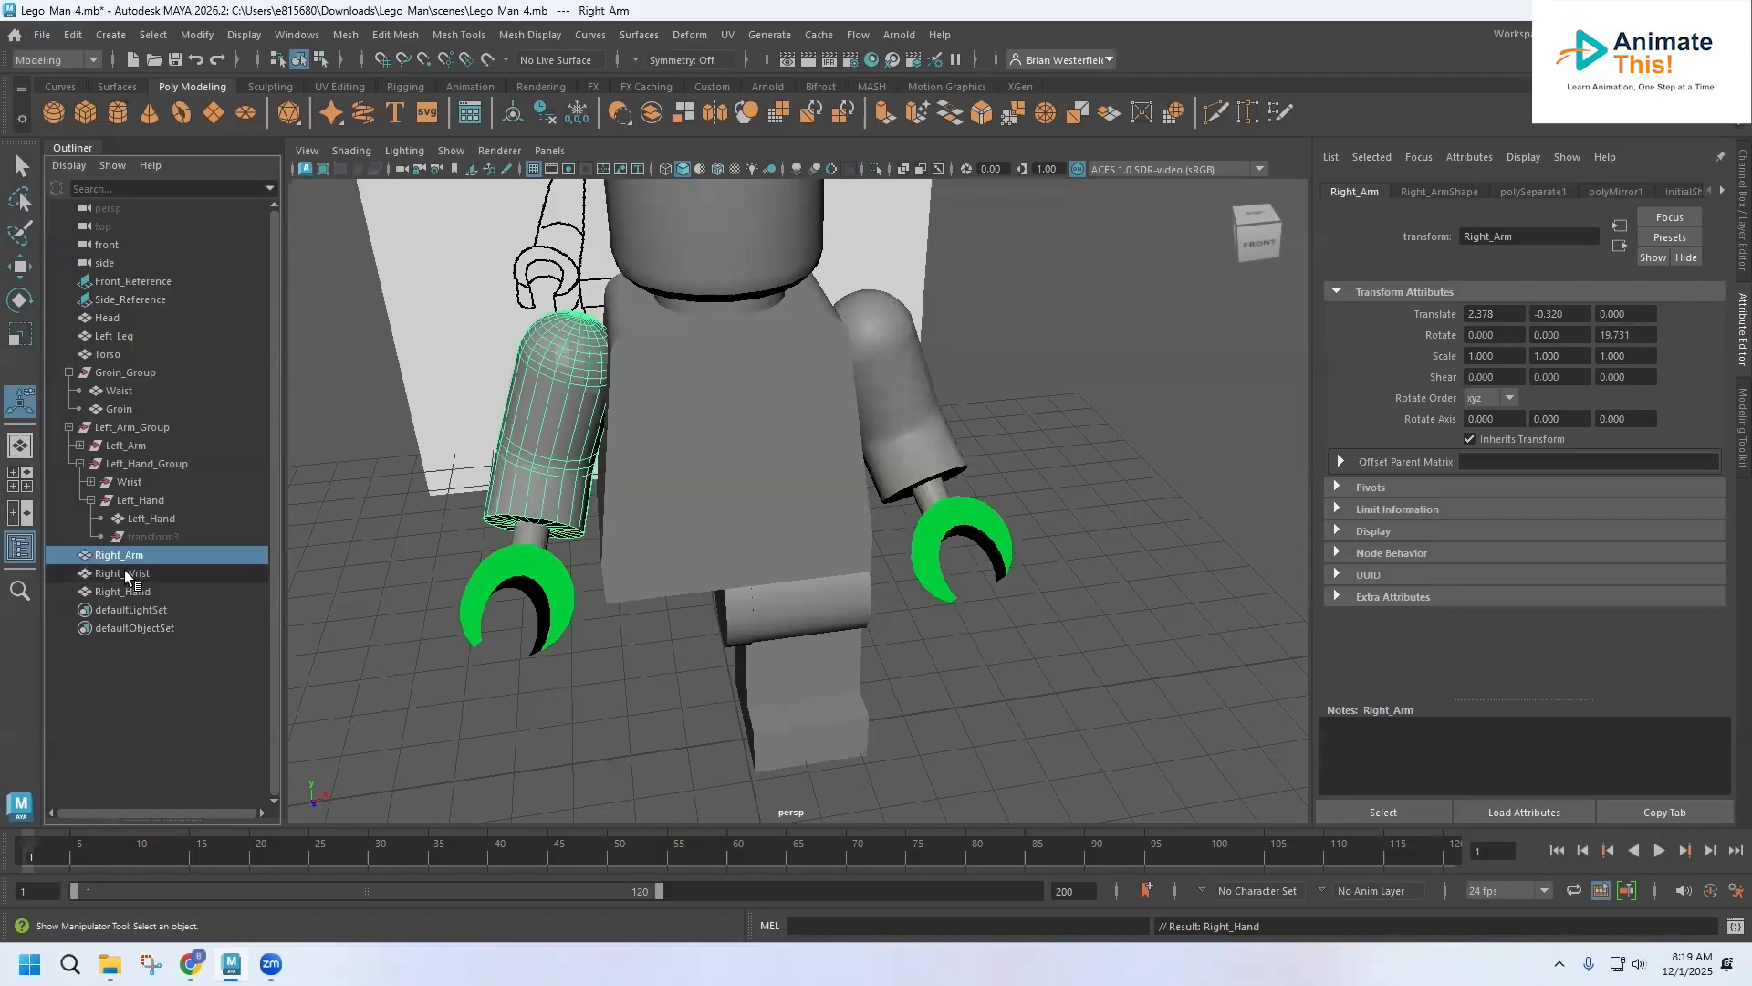
pyautogui.click(125, 572)
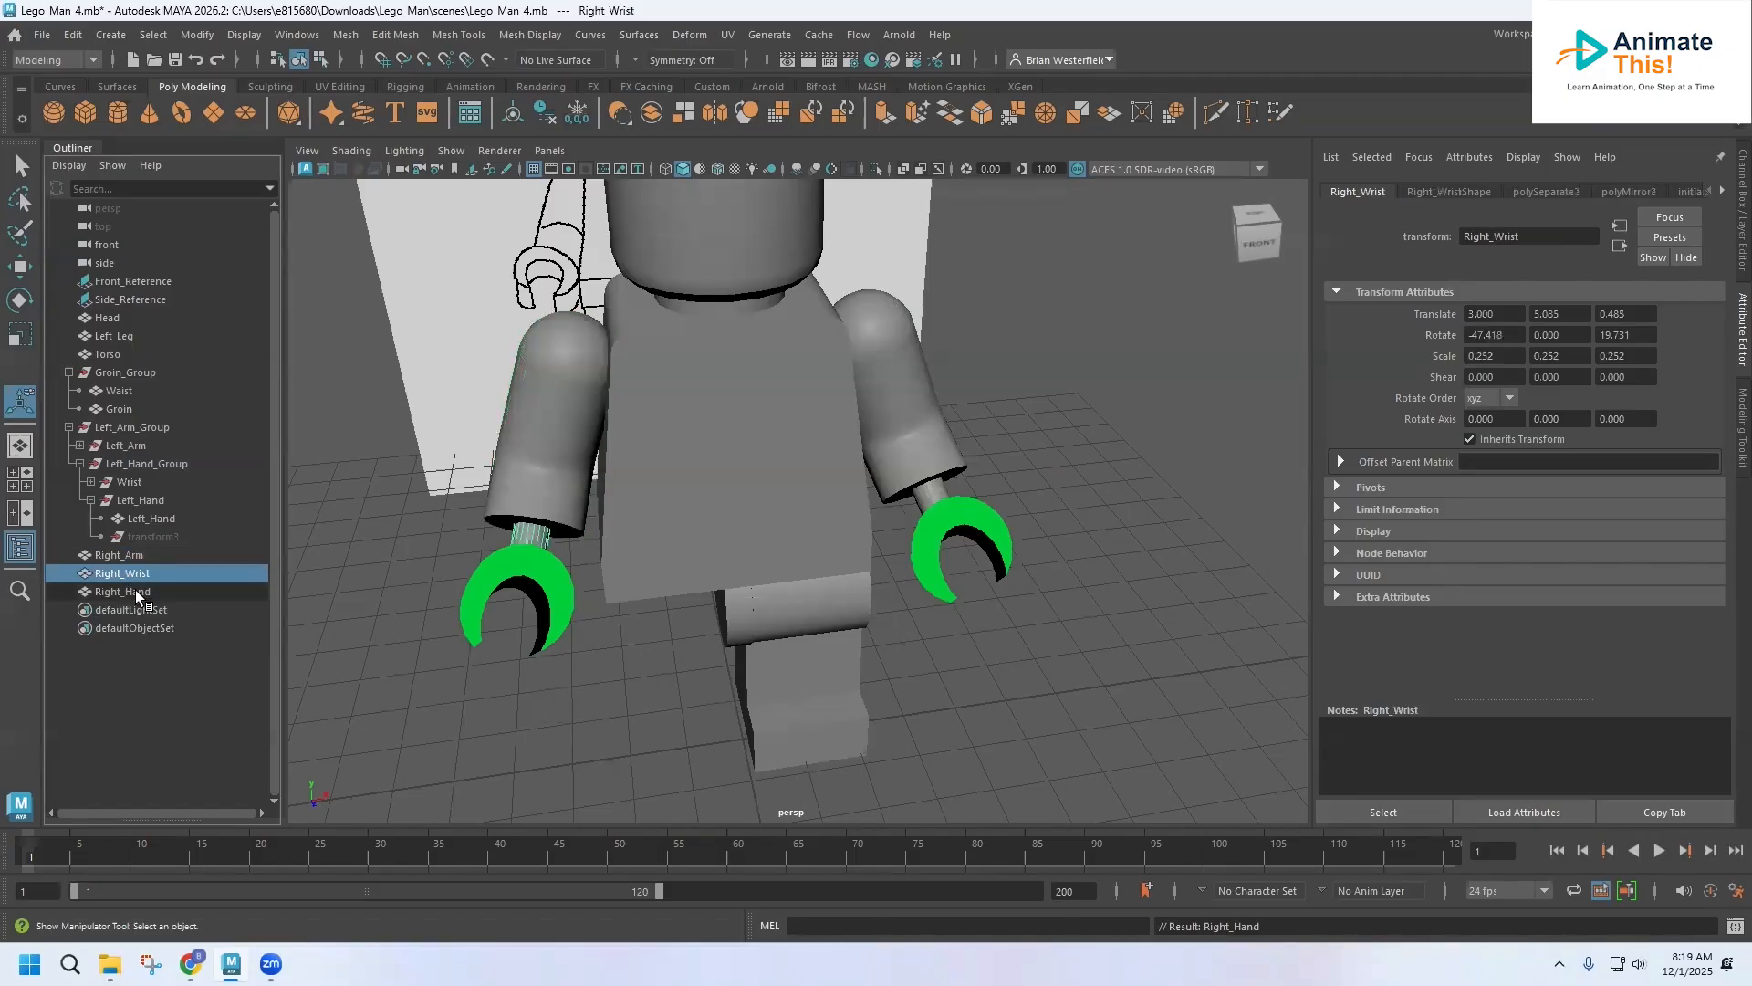
pyautogui.keyDown('shift'); pyautogui.click(135, 592); pyautogui.keyUp('shift')
pyautogui.hotkey('ctrl', 'g')
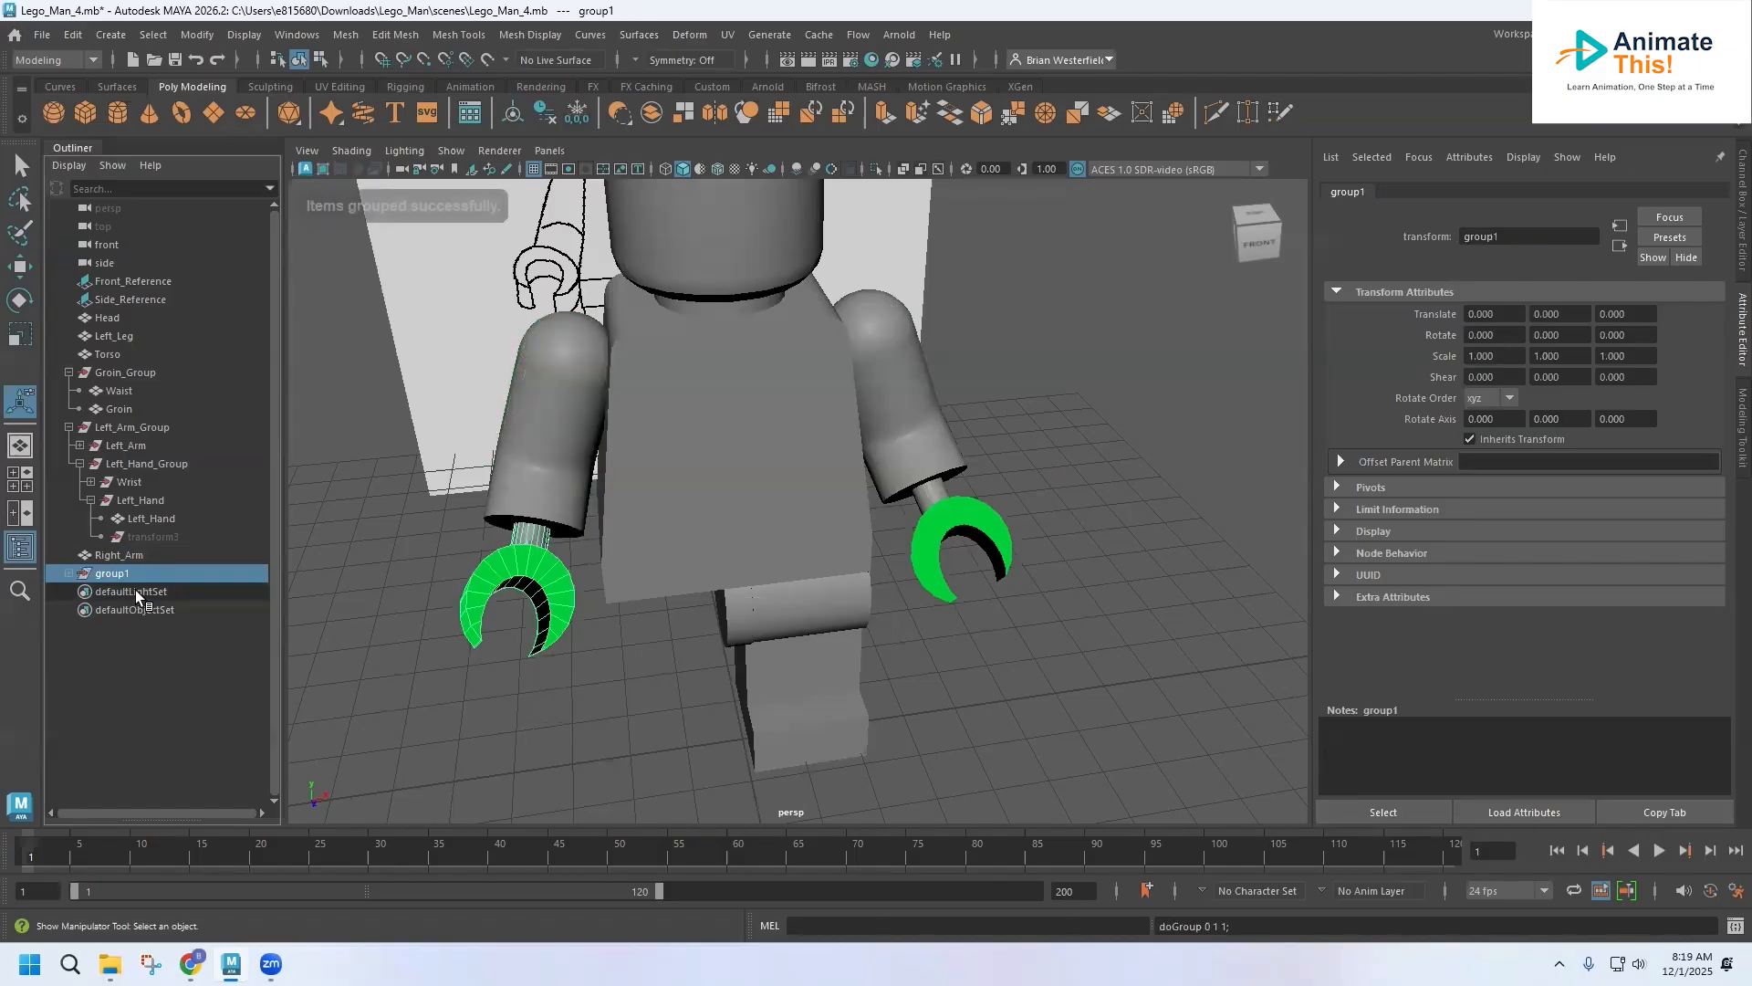
pyautogui.doubleClick(130, 575)
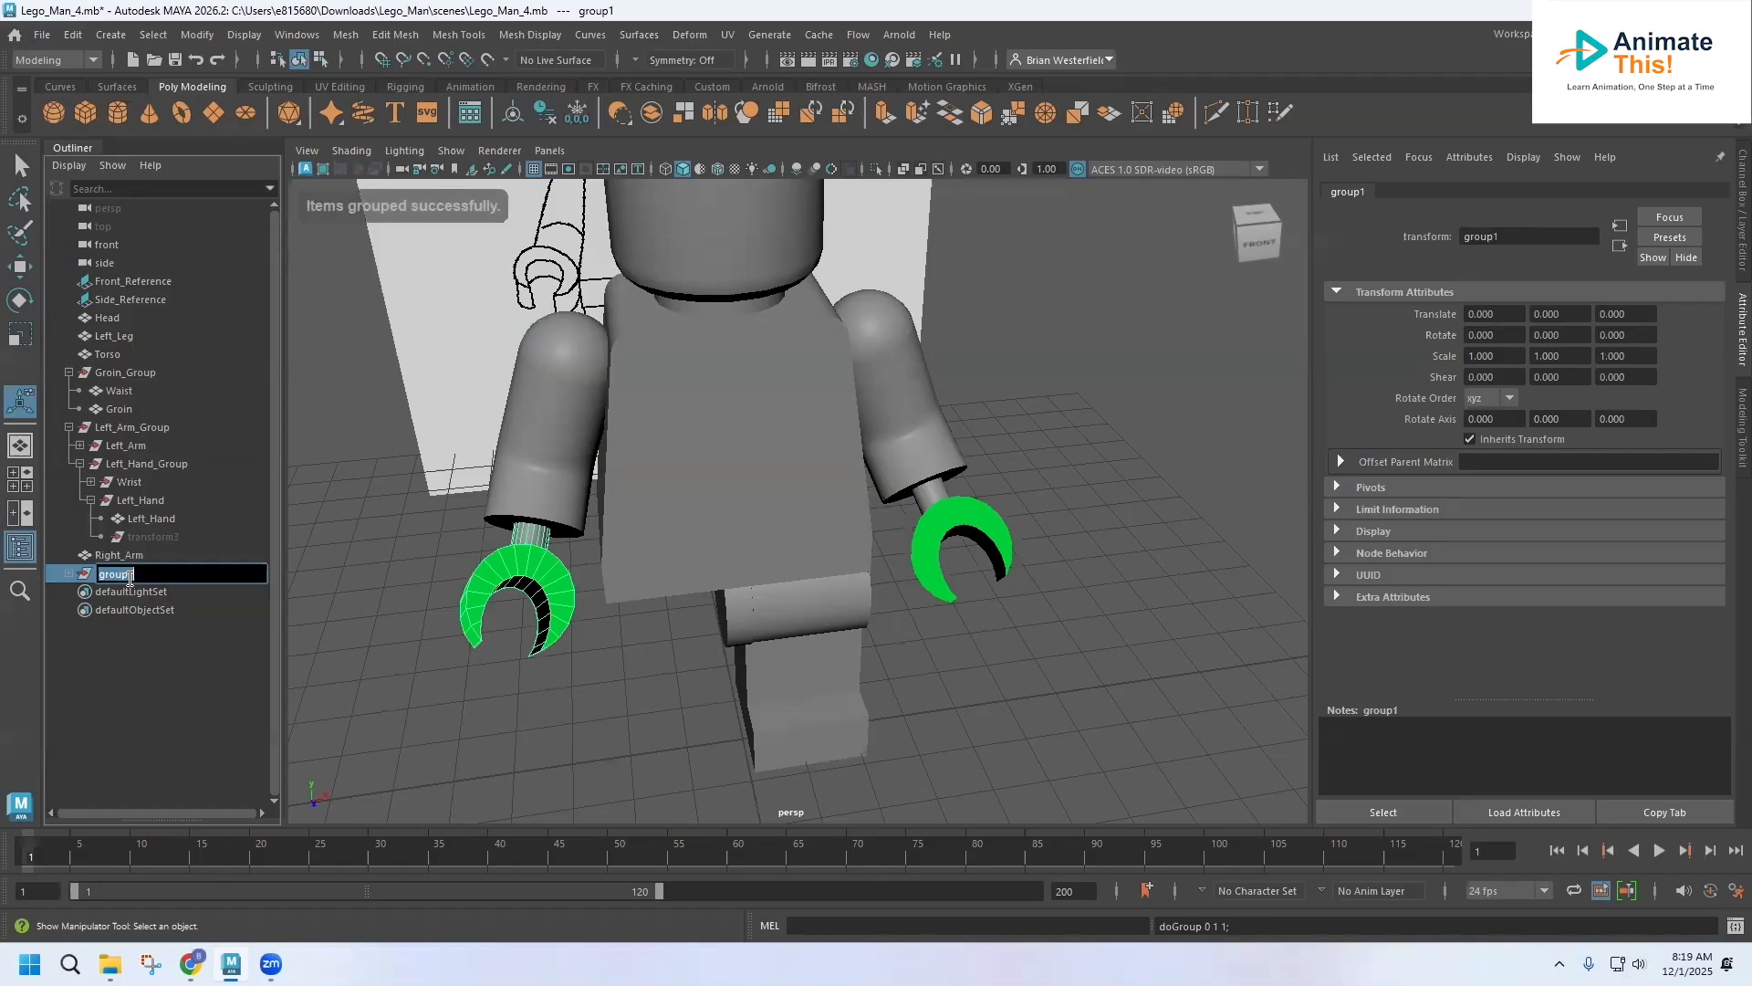
pyautogui.write('Right_Hand_')
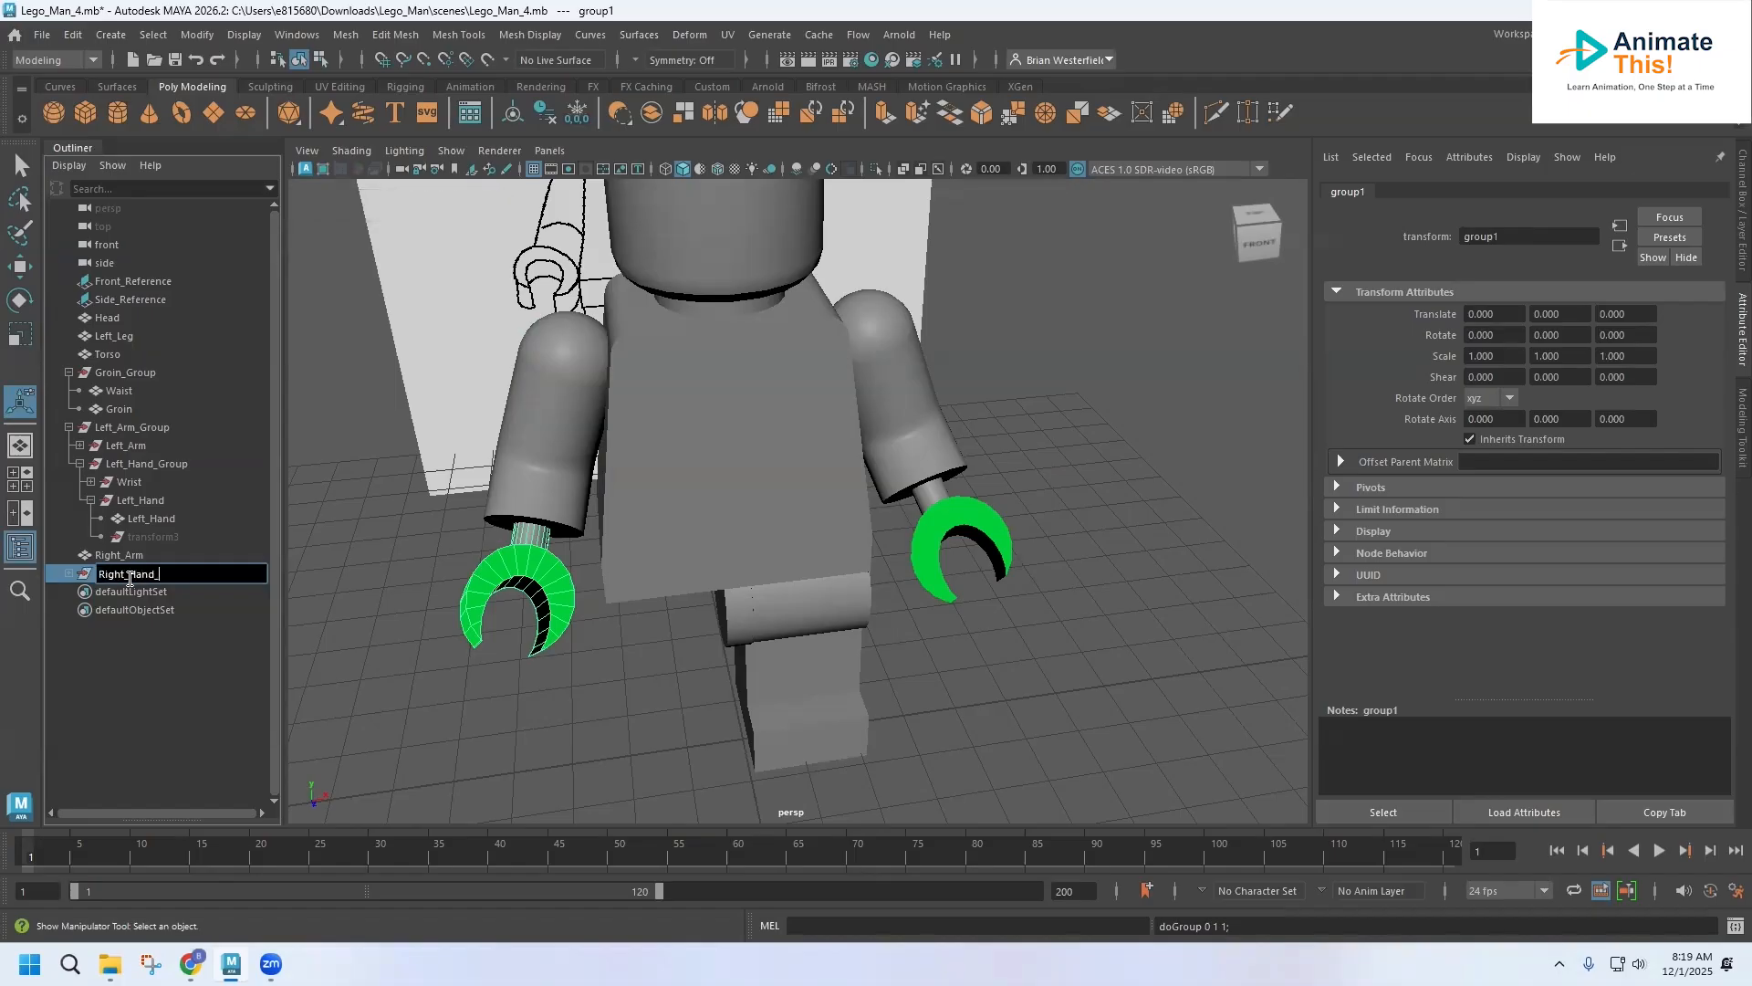
pyautogui.write('Group')
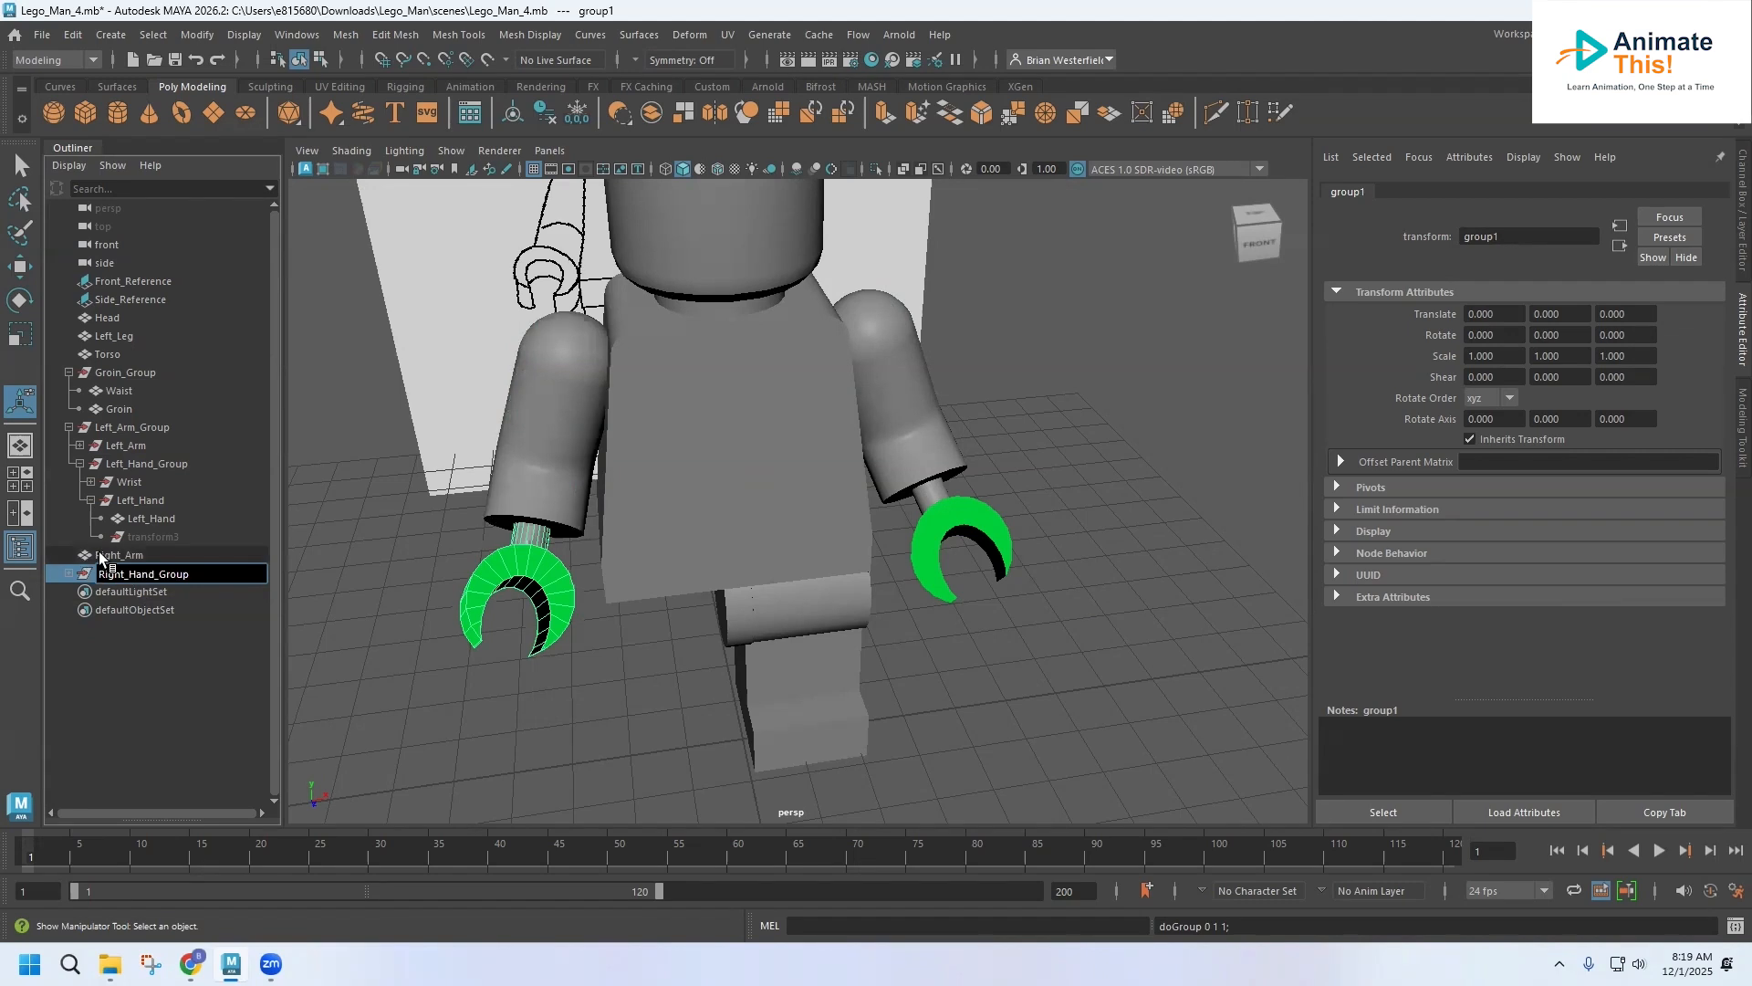
# Step: Group Right_Arm with Right_Hand_Group and name the new group Right_Arm_Group
pyautogui.click(118, 557)
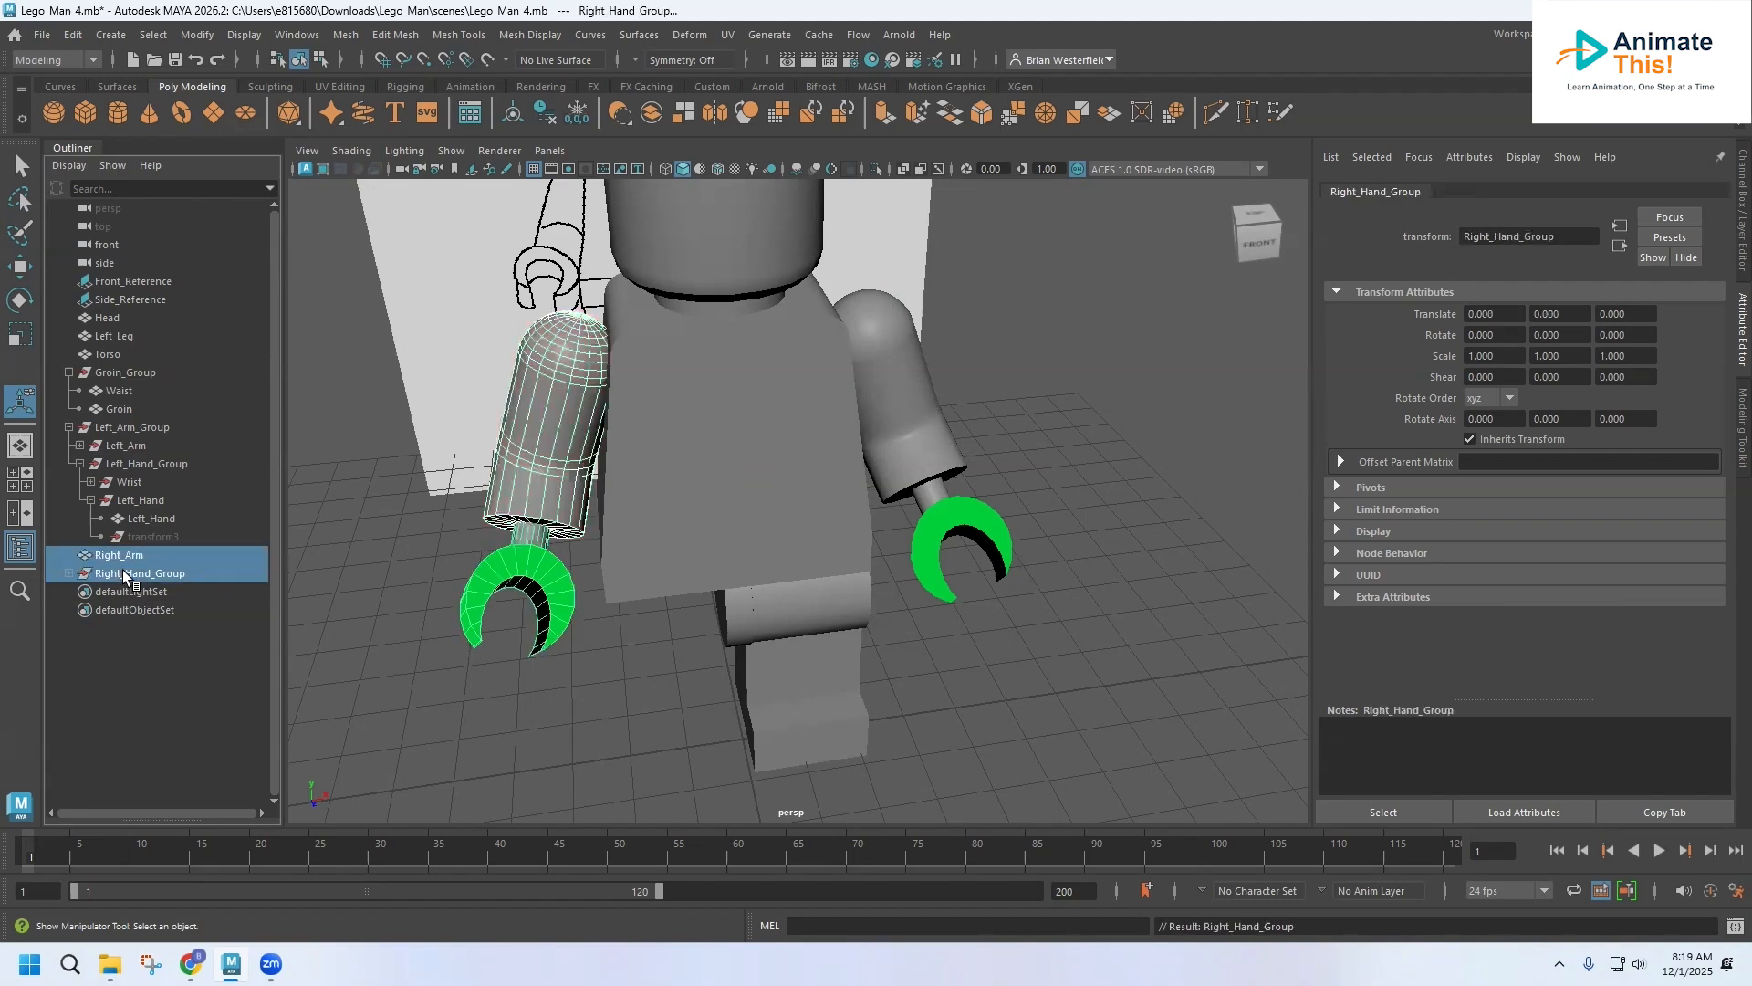
pyautogui.hotkey('ctrl', 'g')
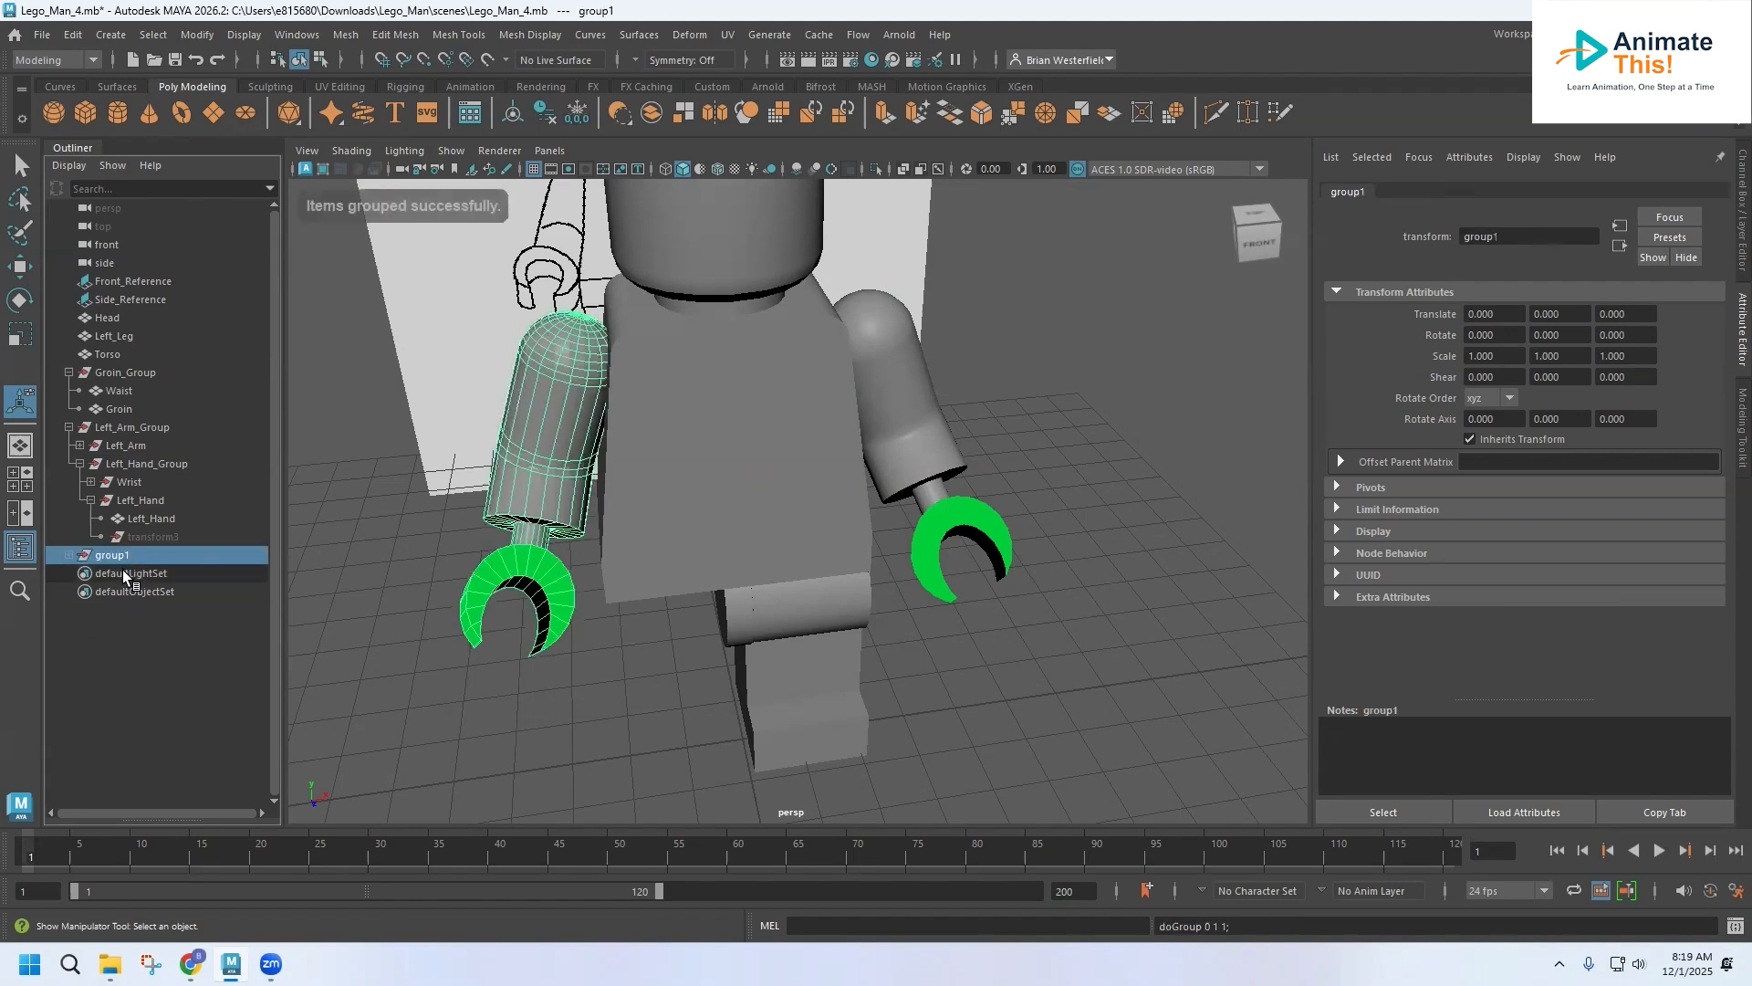
pyautogui.doubleClick(125, 557)
pyautogui.write('Right_Arm_Group')
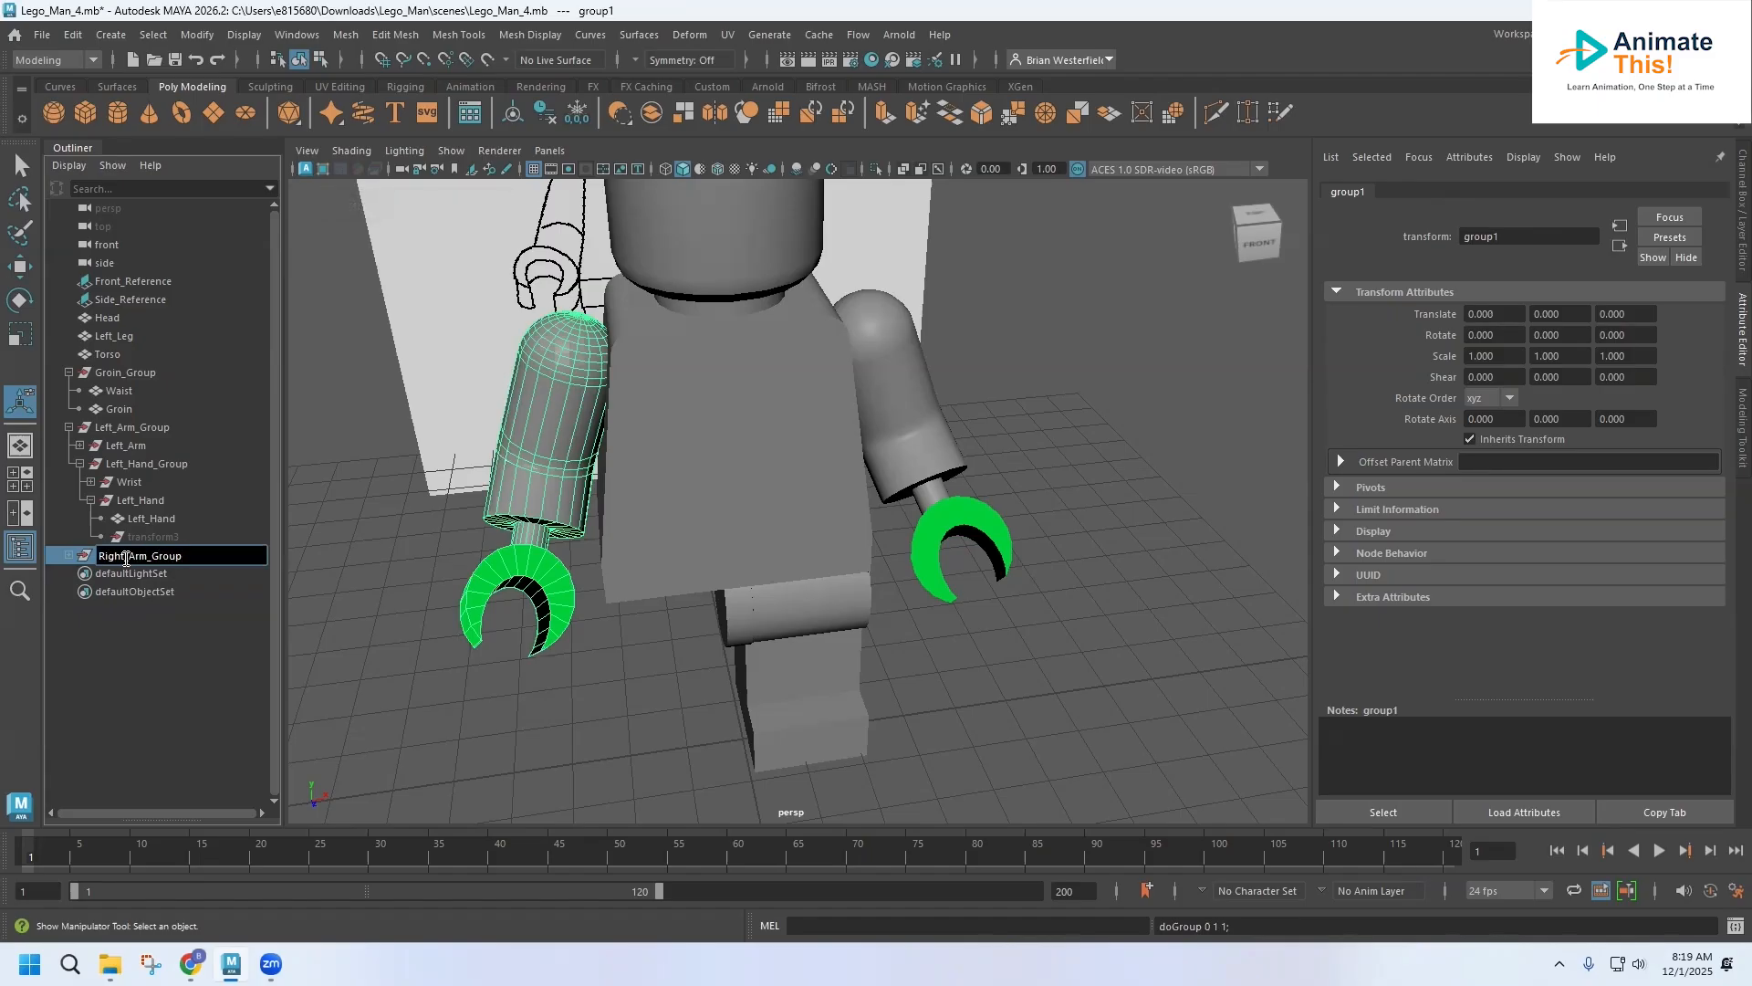
pyautogui.click(146, 645)
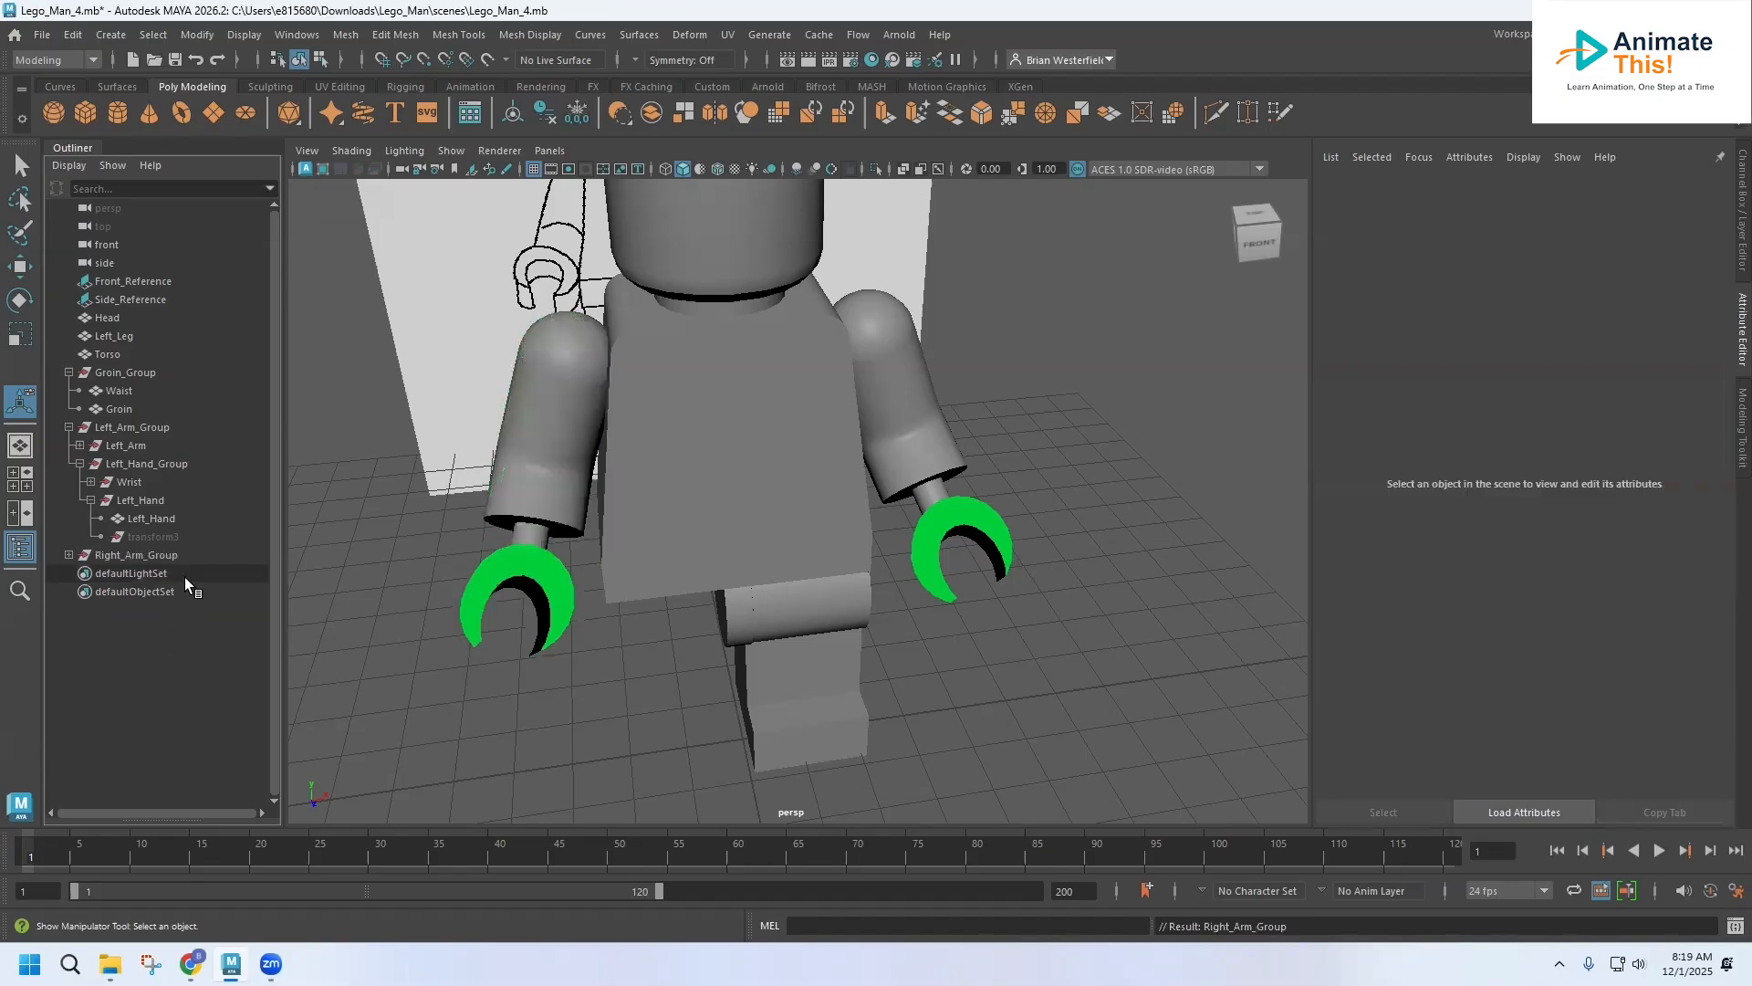
# Step: Mirror Left_Leg across the world X axis in the negative direction with Cut Geometry on
pyautogui.click(521, 577)
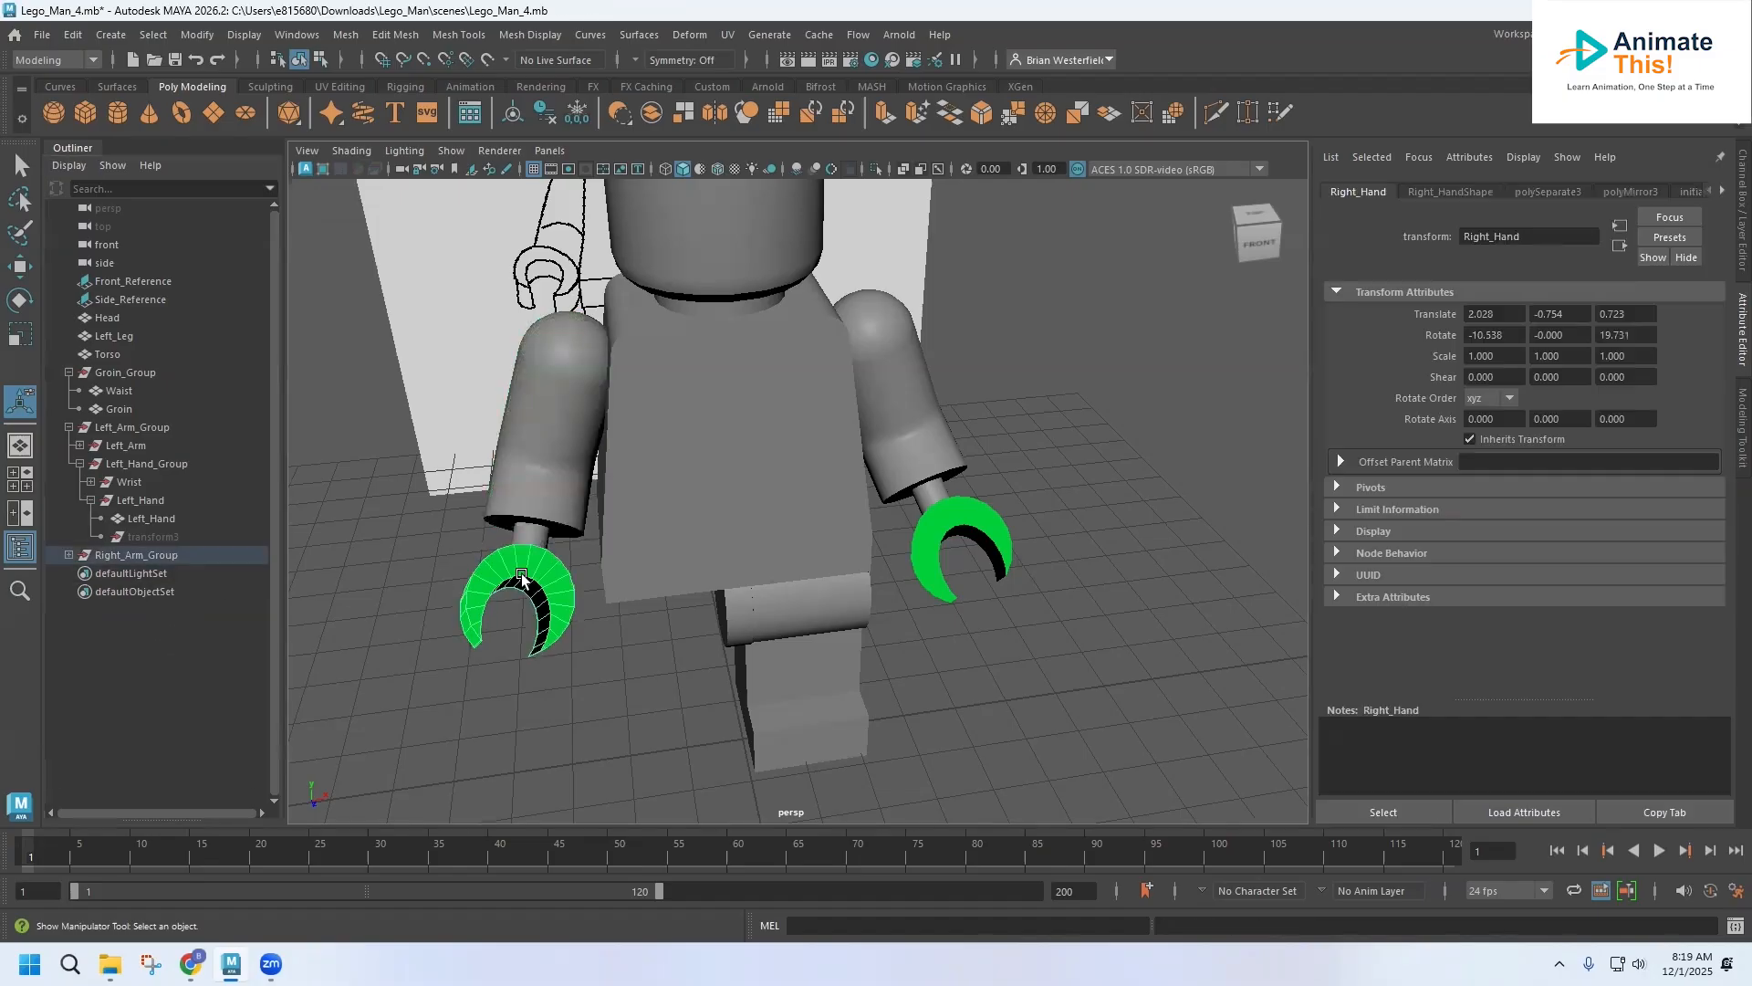
pyautogui.click(818, 624)
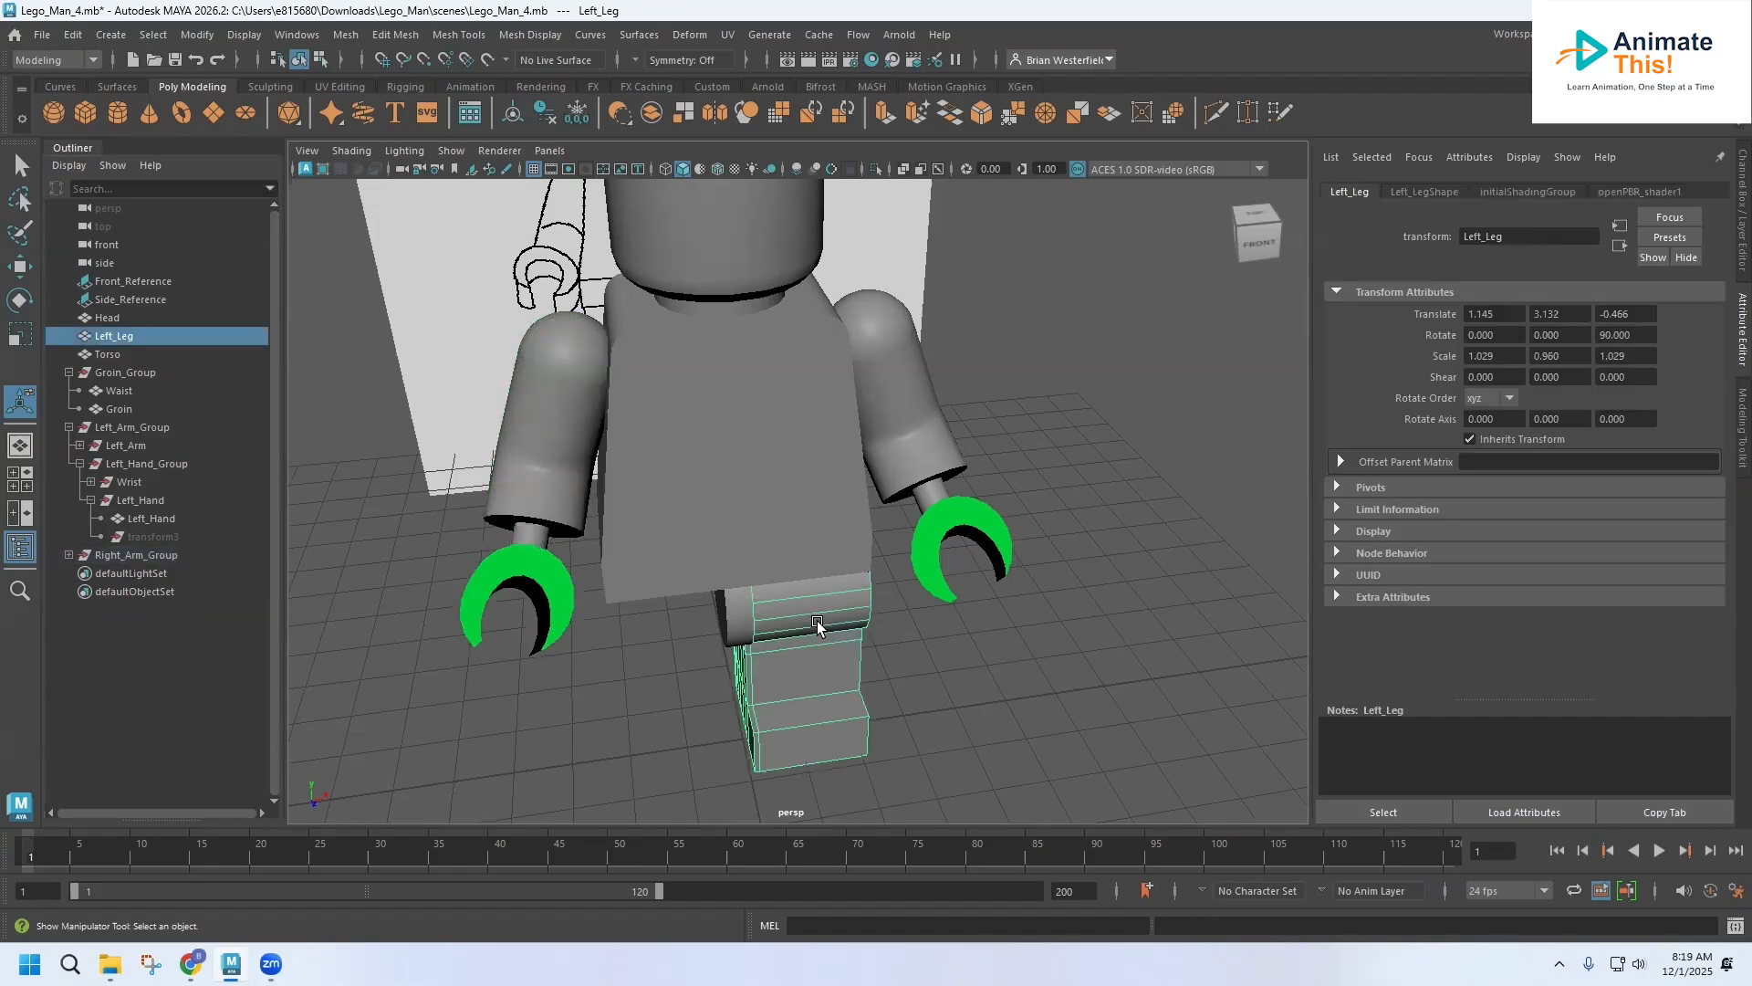
pyautogui.click(310, 35)
pyautogui.moveTo(348, 41)
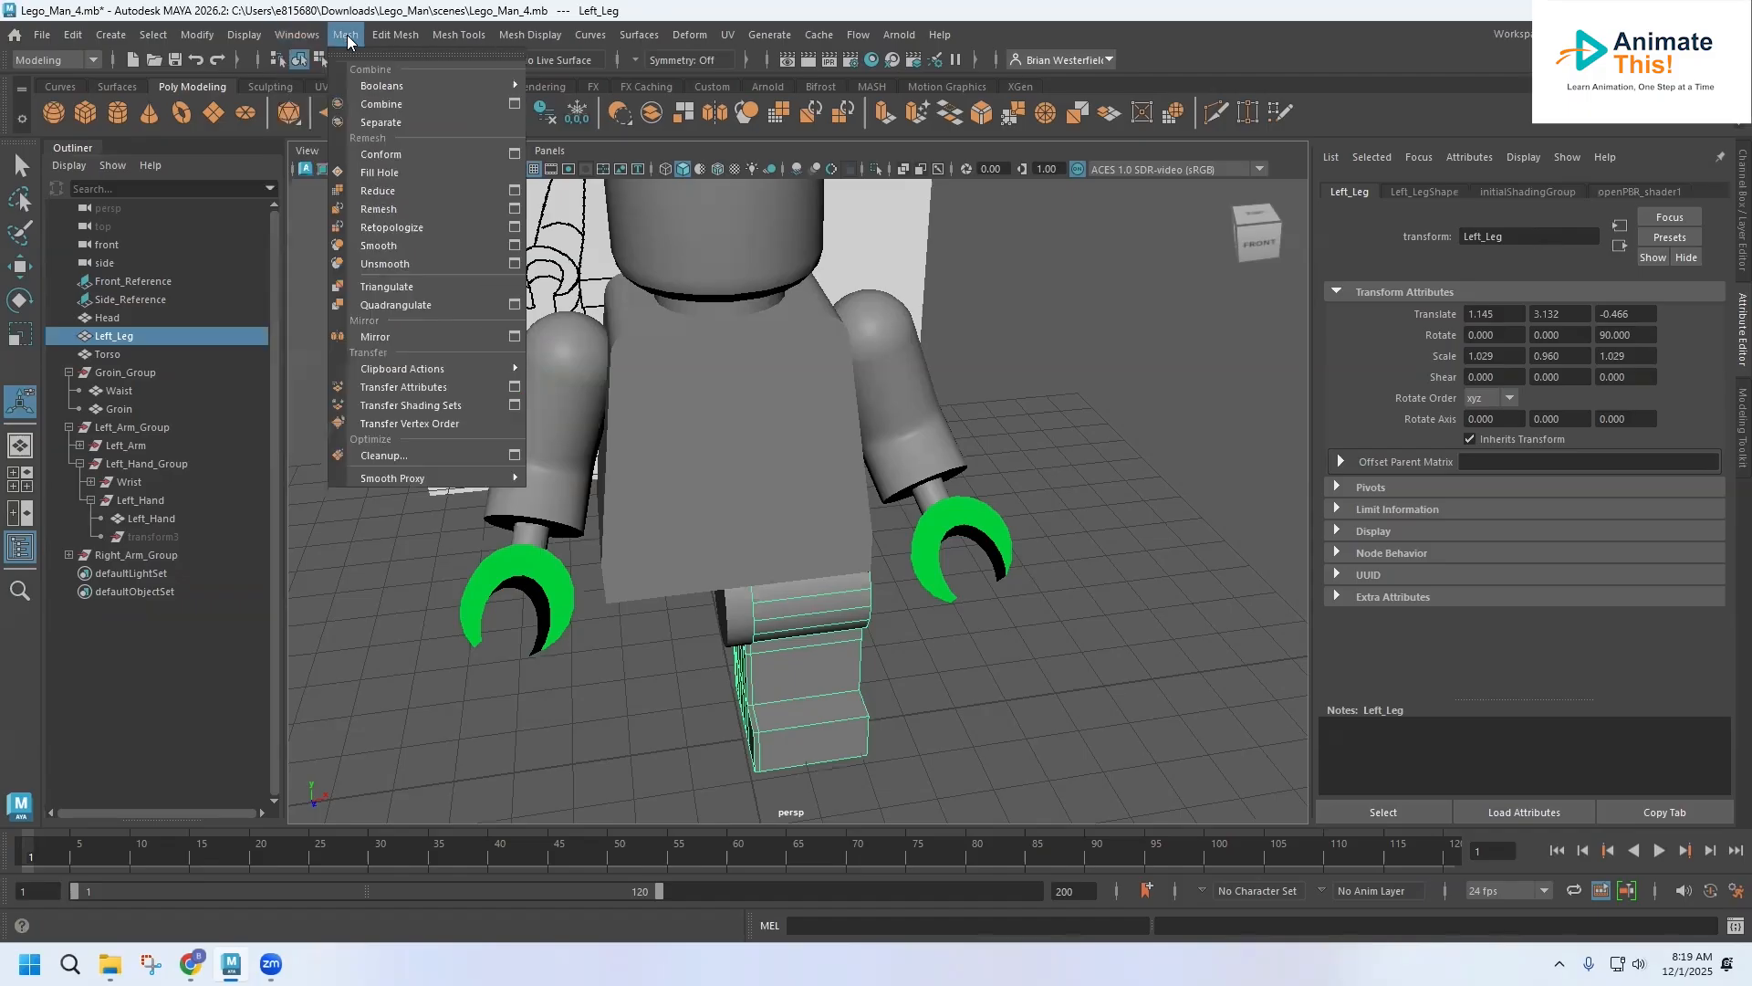
pyautogui.click(388, 336)
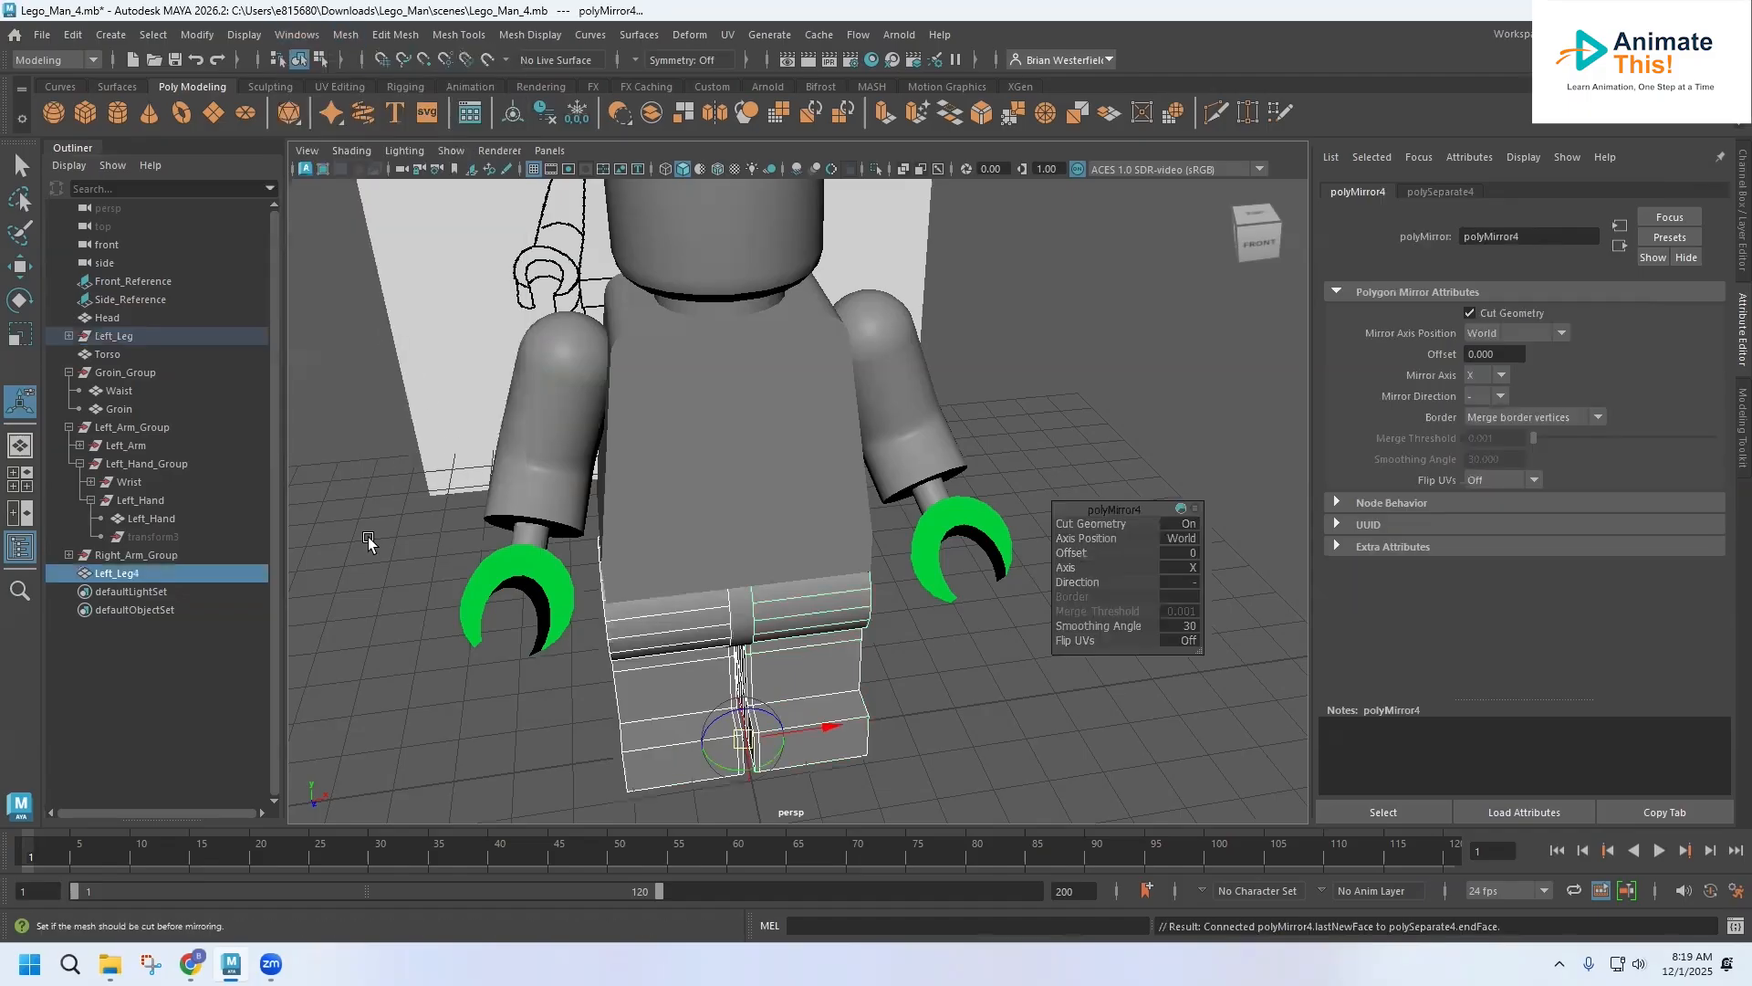
# Step: Rename the mirrored leg Right_Leg and collapse Left_Arm_Group and Groin_Group in the Outliner
pyautogui.doubleClick(125, 572)
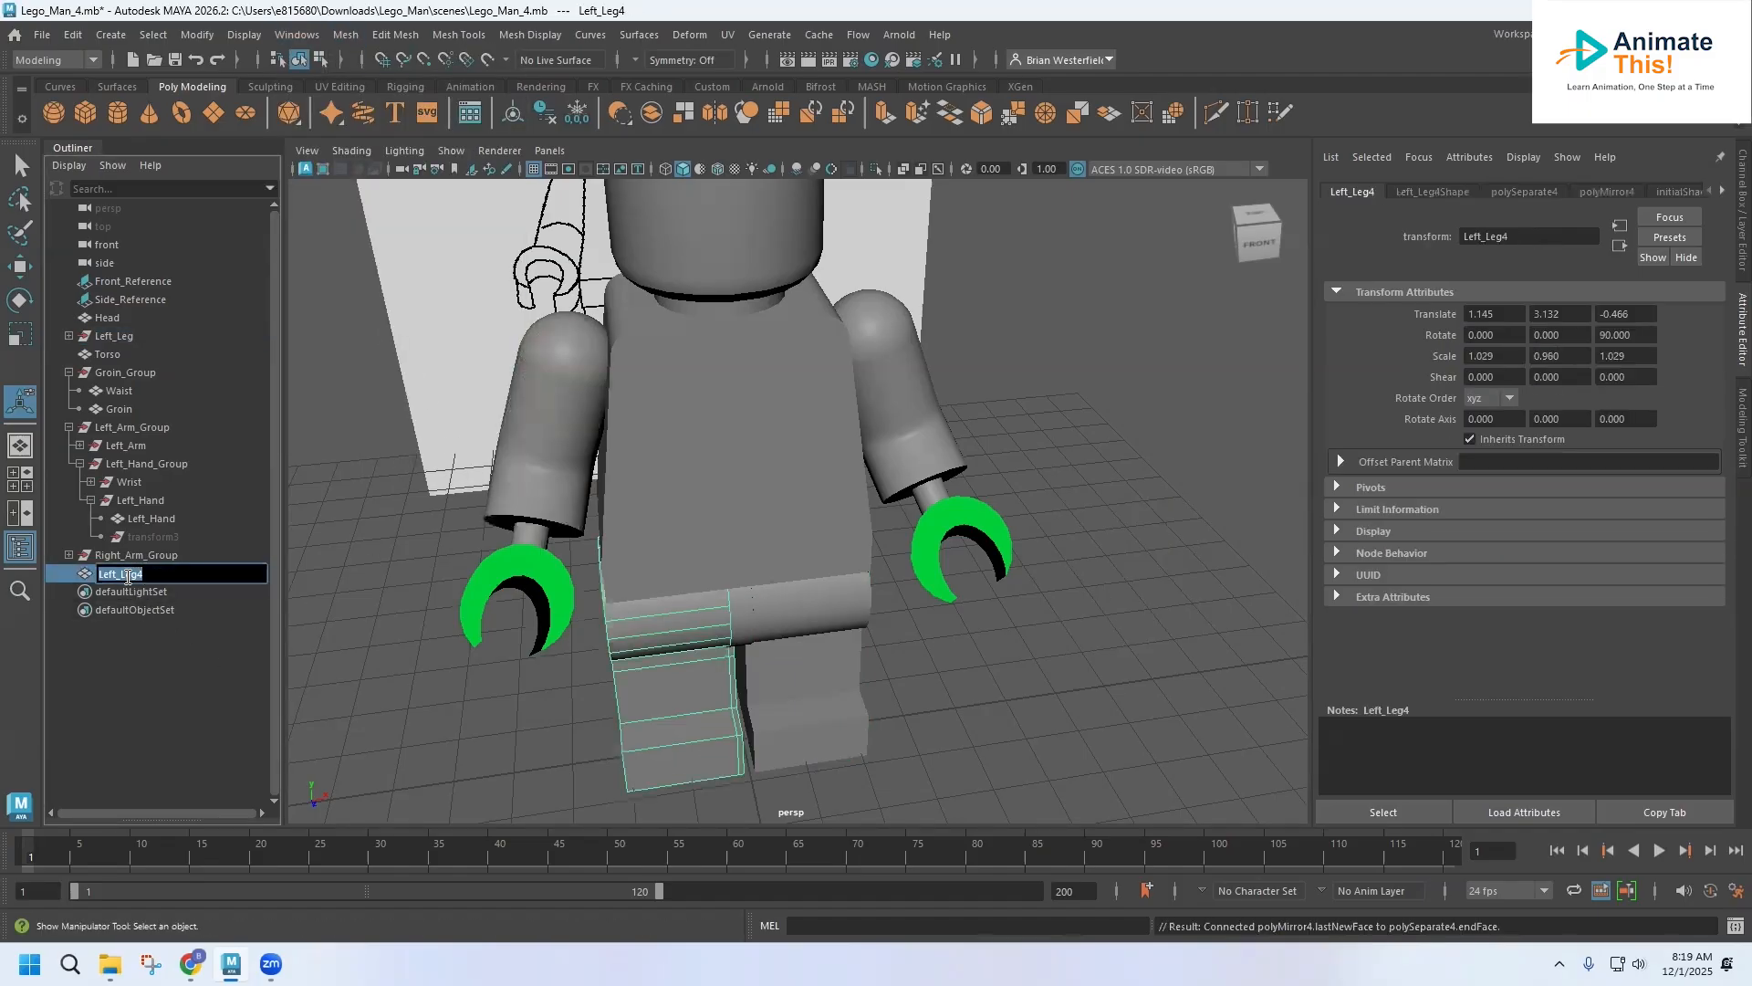
pyautogui.write('Right_Leg')
pyautogui.click(181, 668)
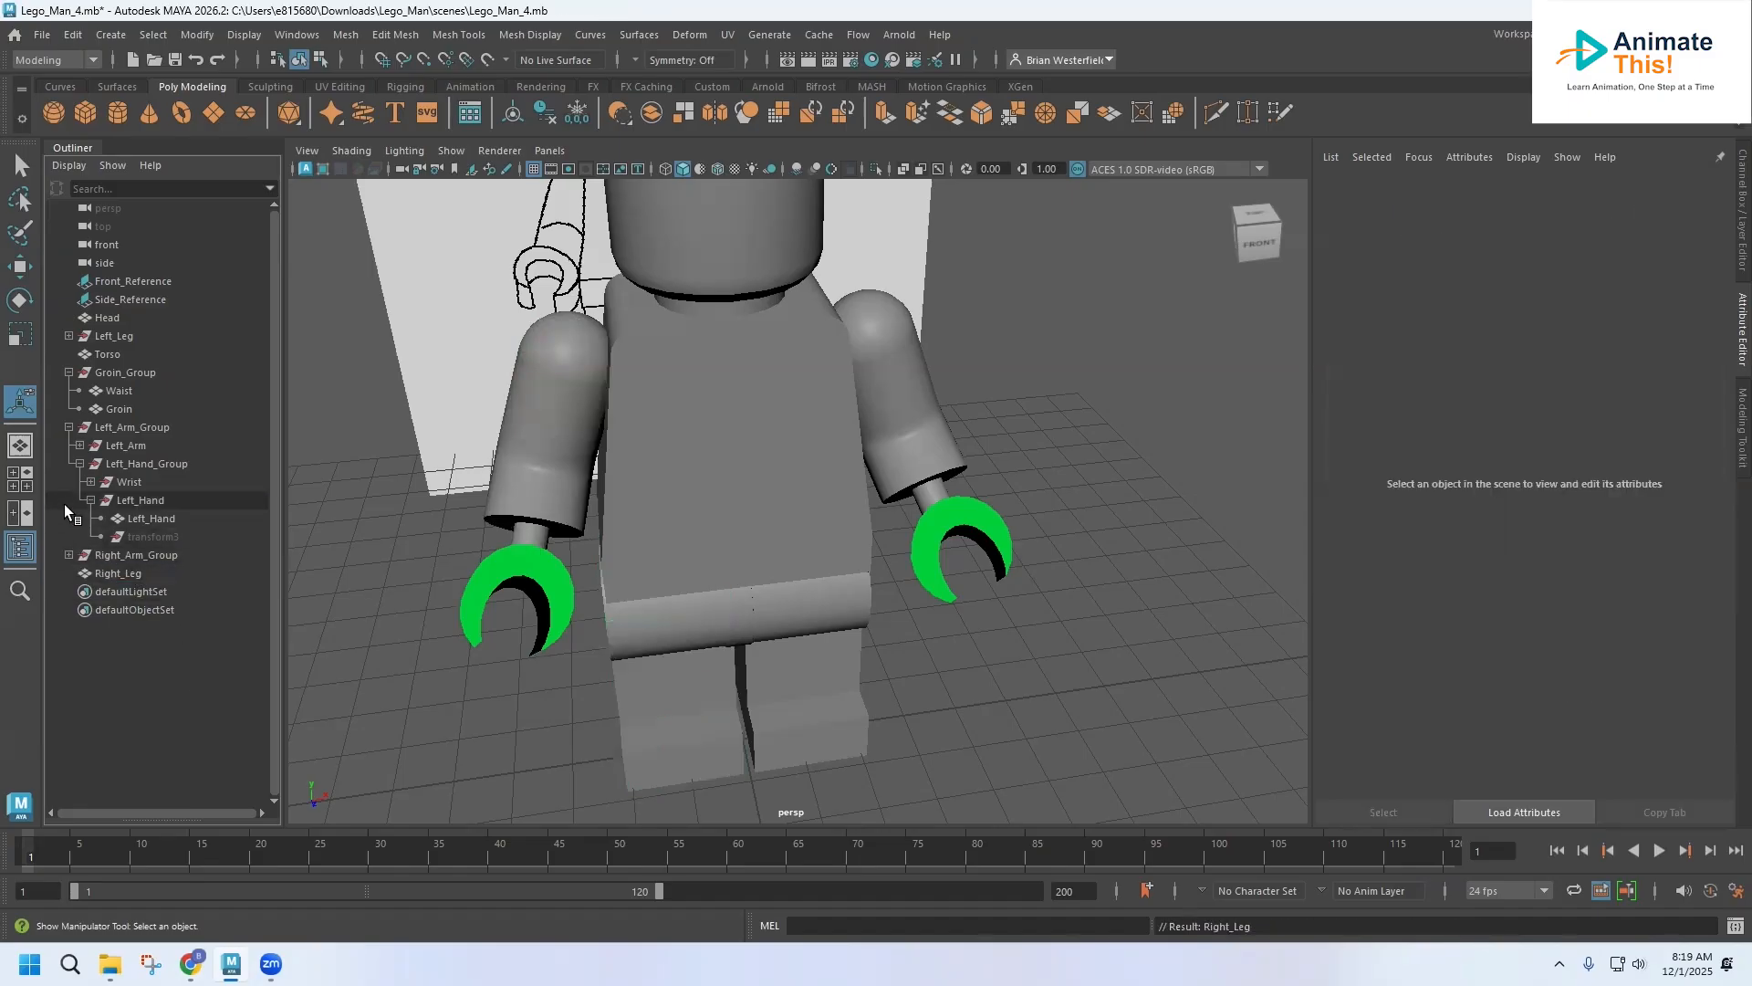
pyautogui.click(66, 428)
pyautogui.click(66, 372)
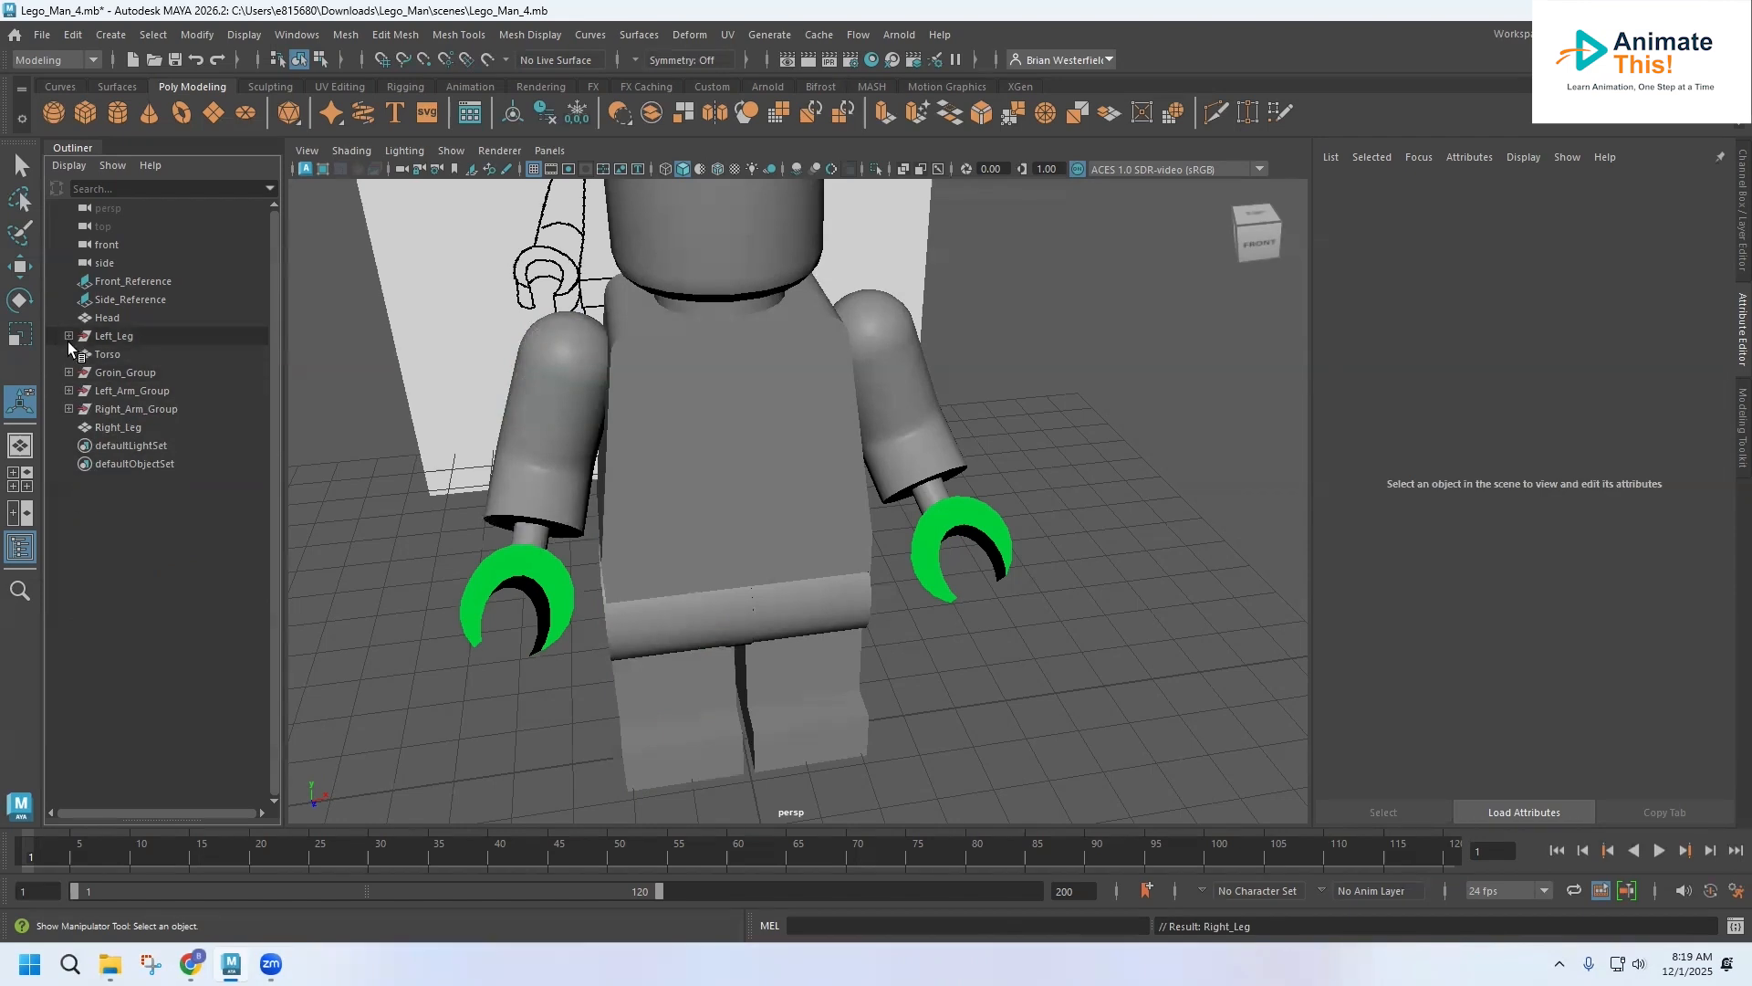
# Step: Assign the existing lambert1 material to both the right and left hands
pyautogui.click(543, 576)
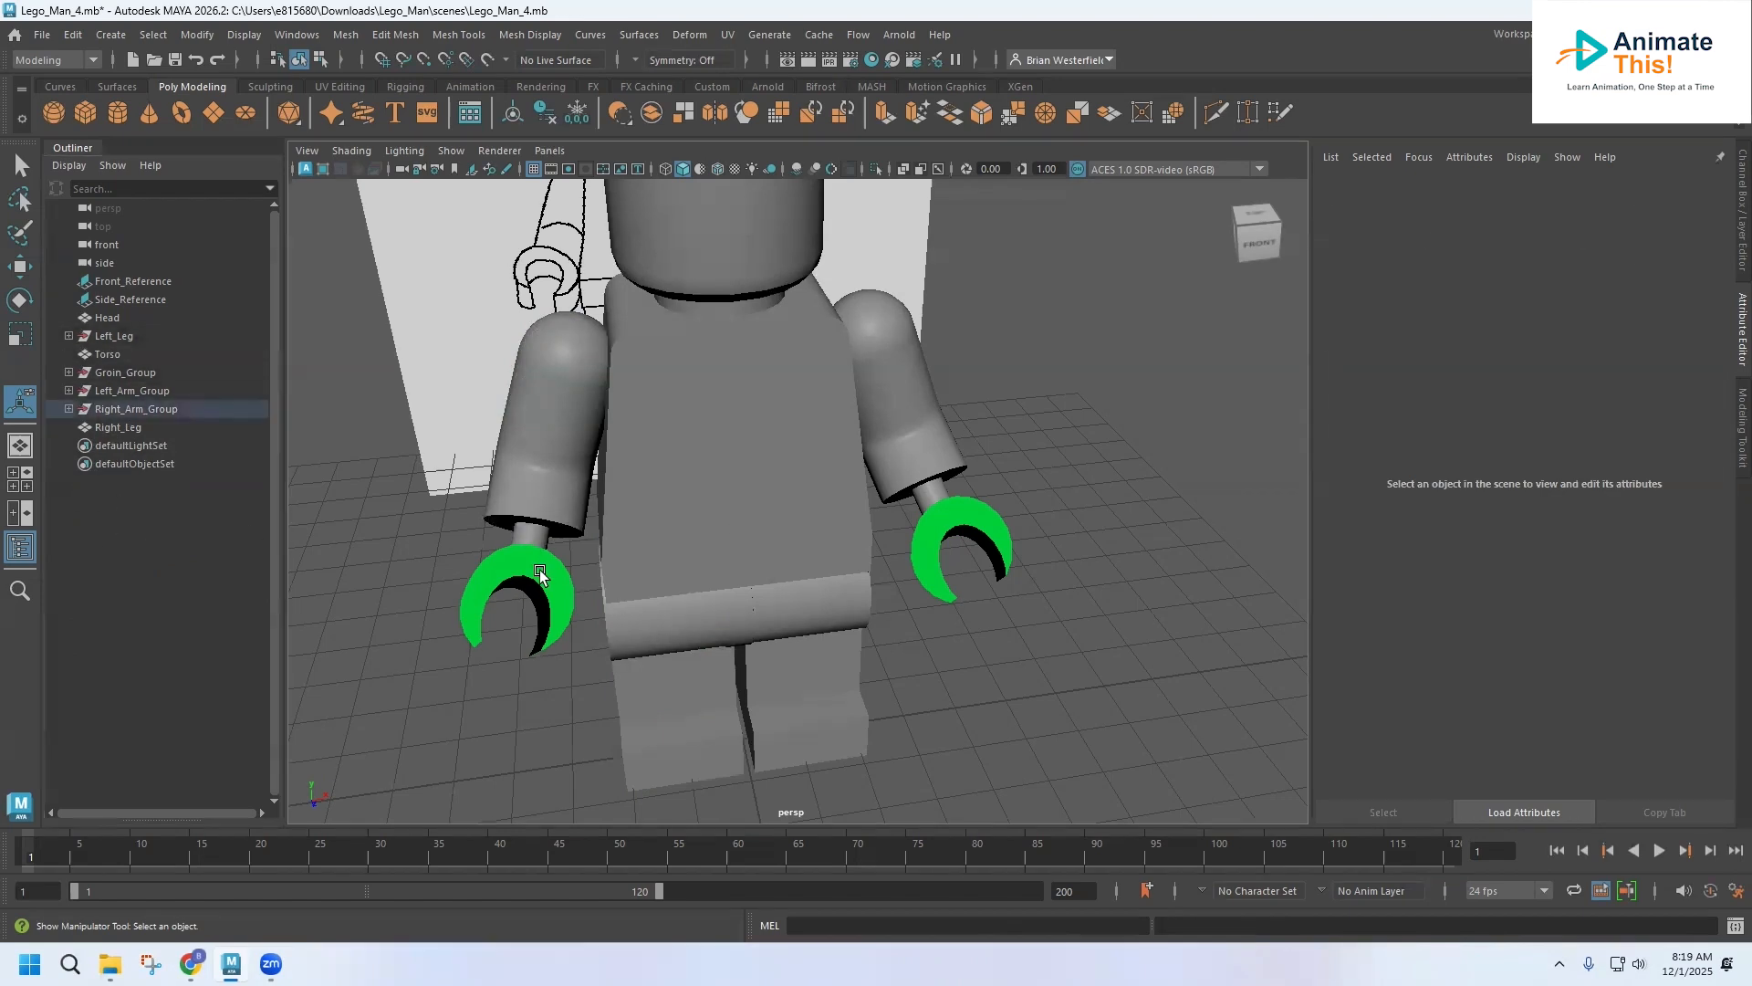
pyautogui.keyDown('shift'); pyautogui.click(965, 522); pyautogui.keyUp('shift')
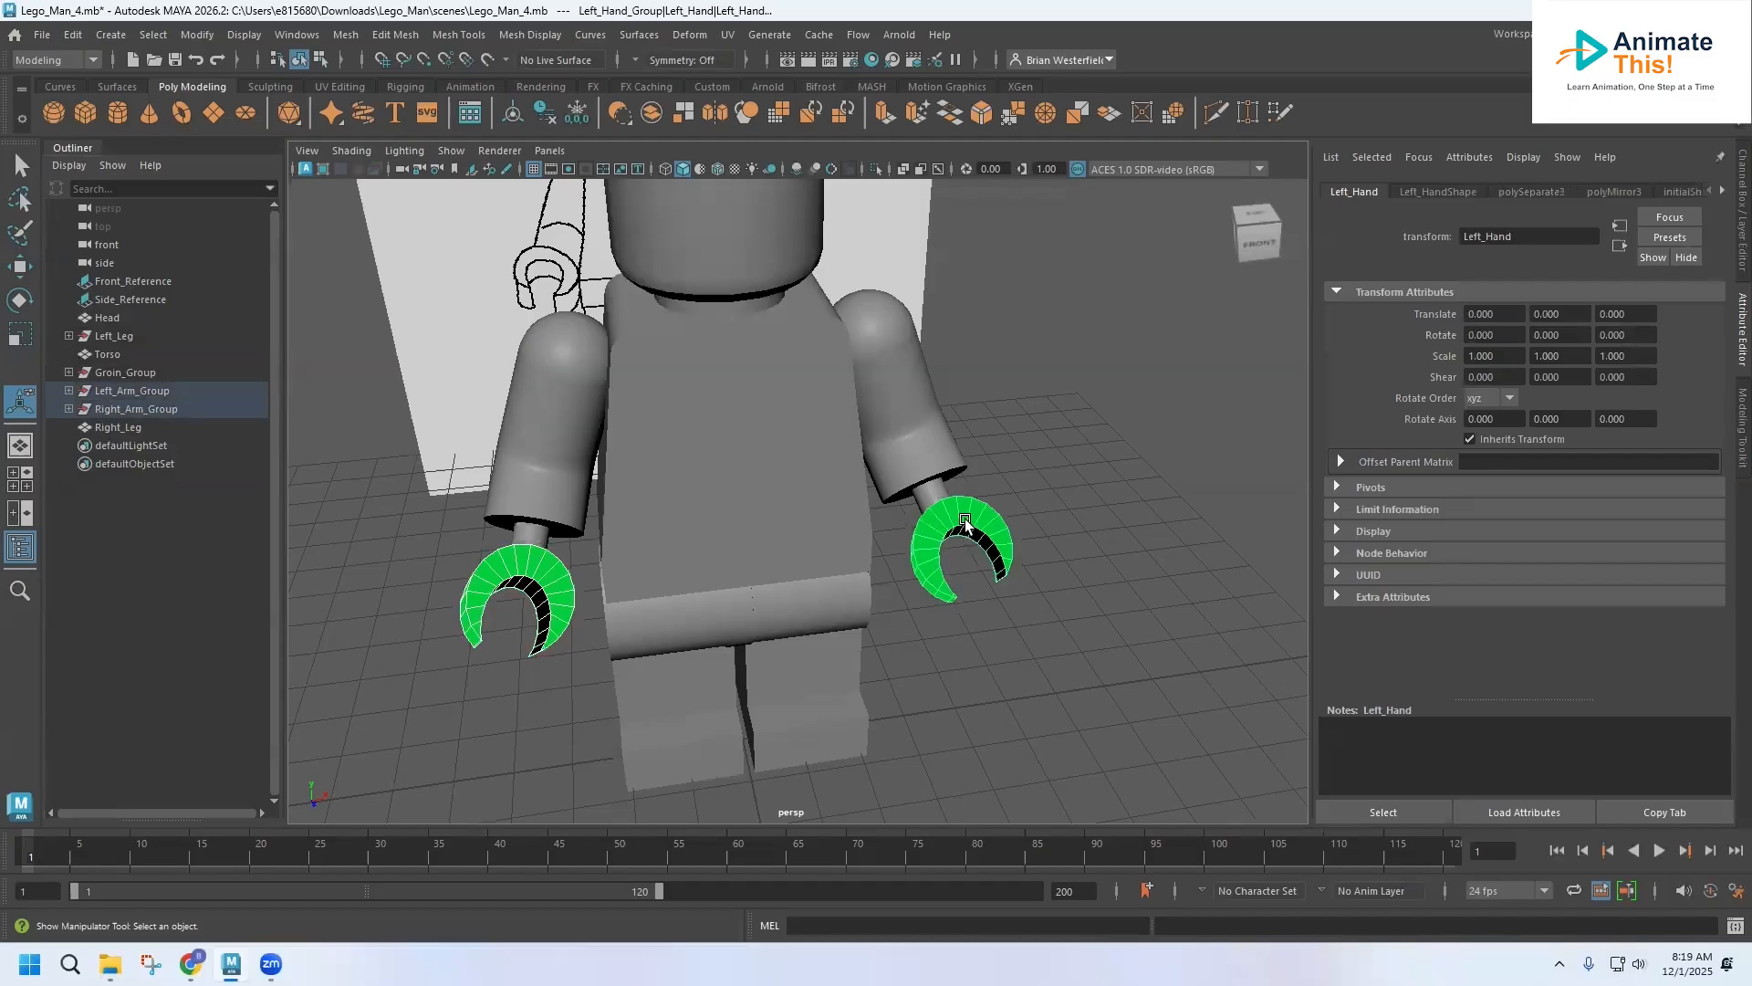
pyautogui.rightClick(965, 522)
pyautogui.moveTo(1013, 927)
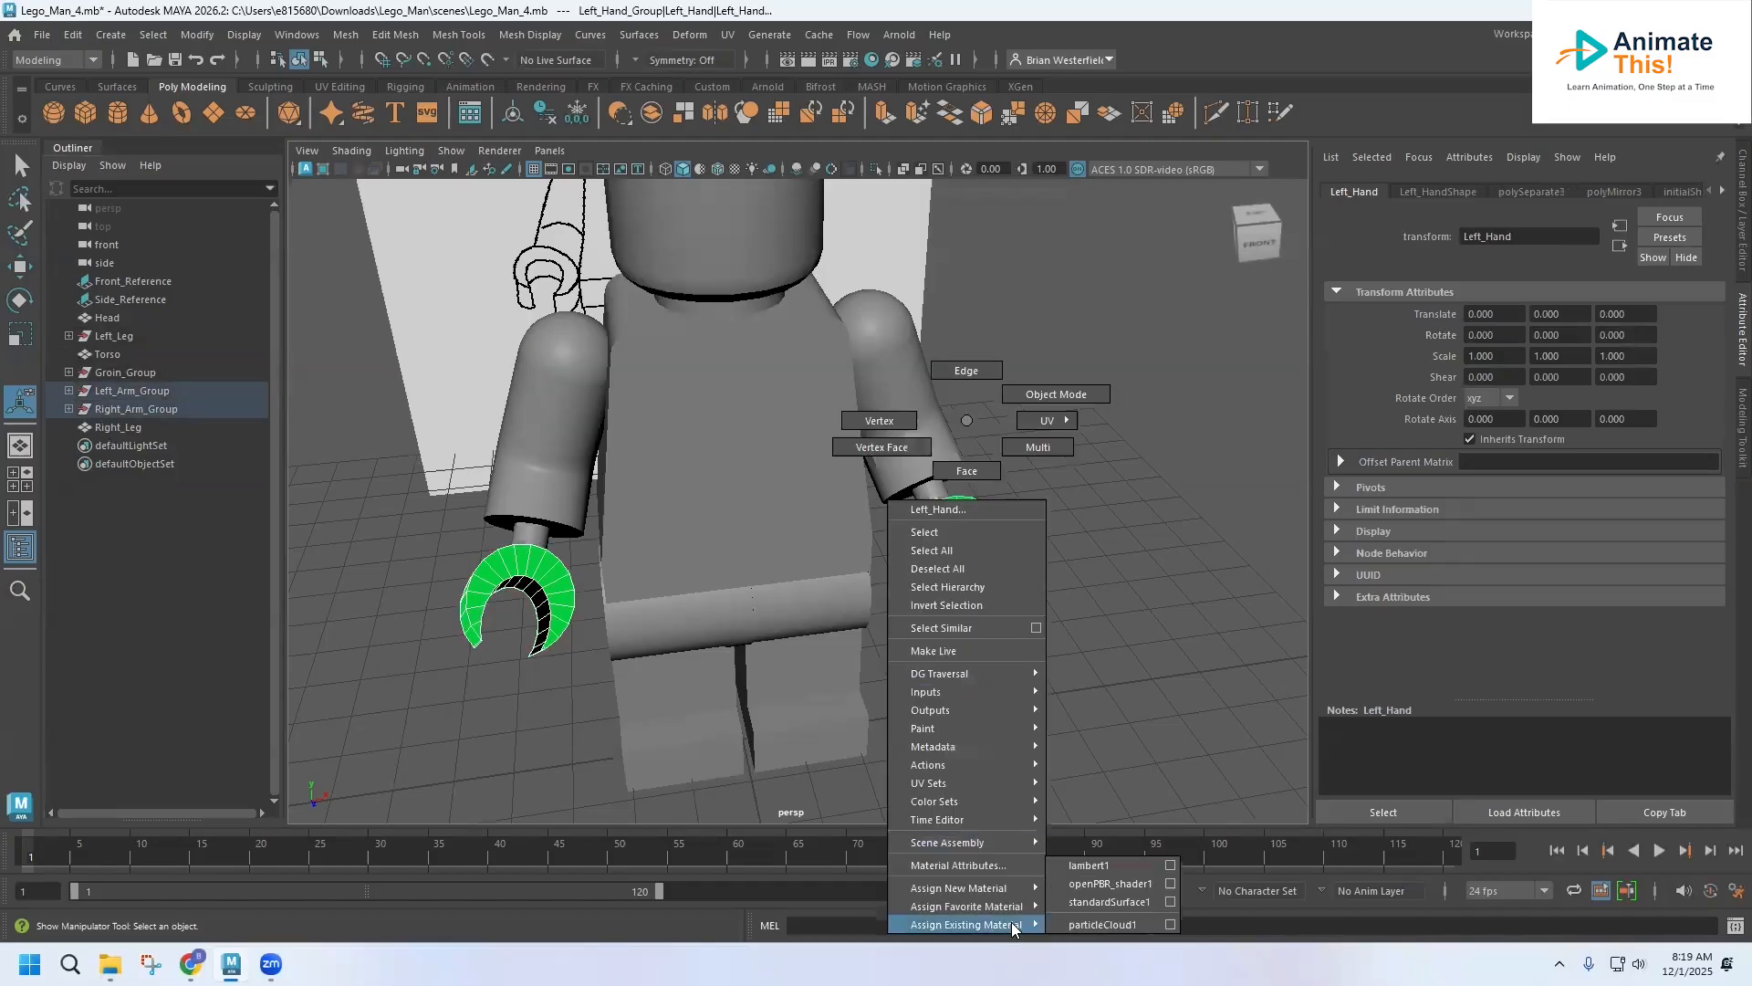
pyautogui.click(1089, 865)
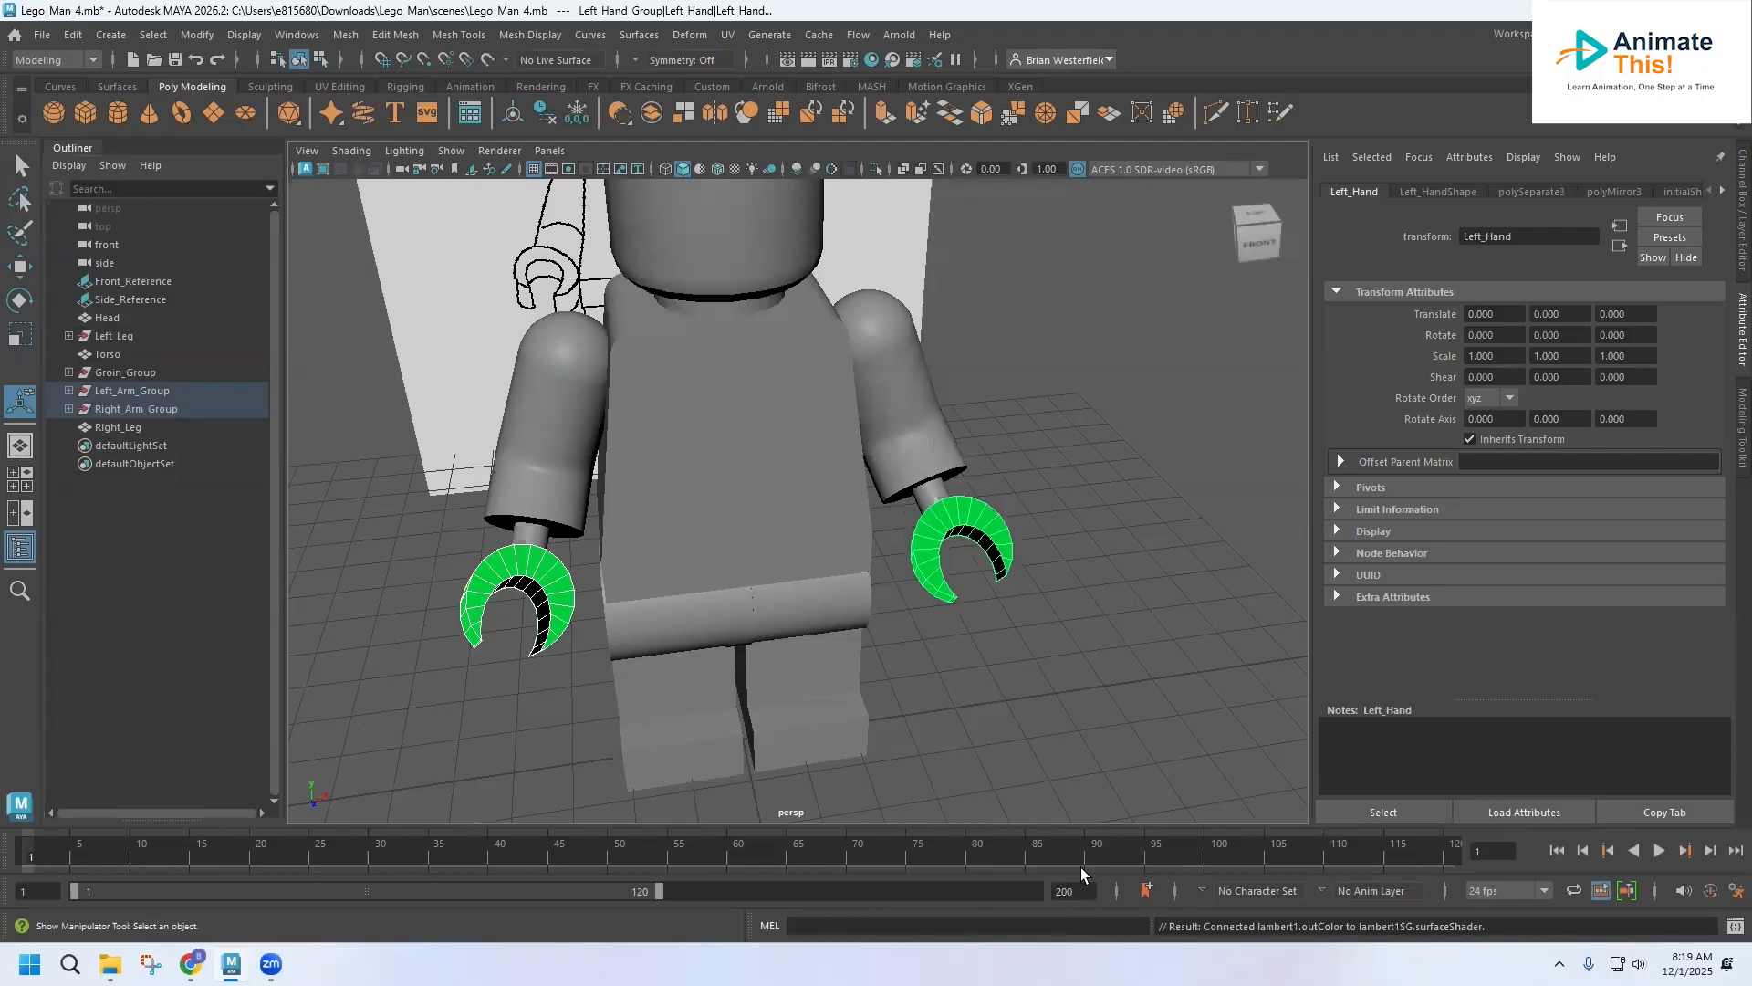
pyautogui.click(1013, 698)
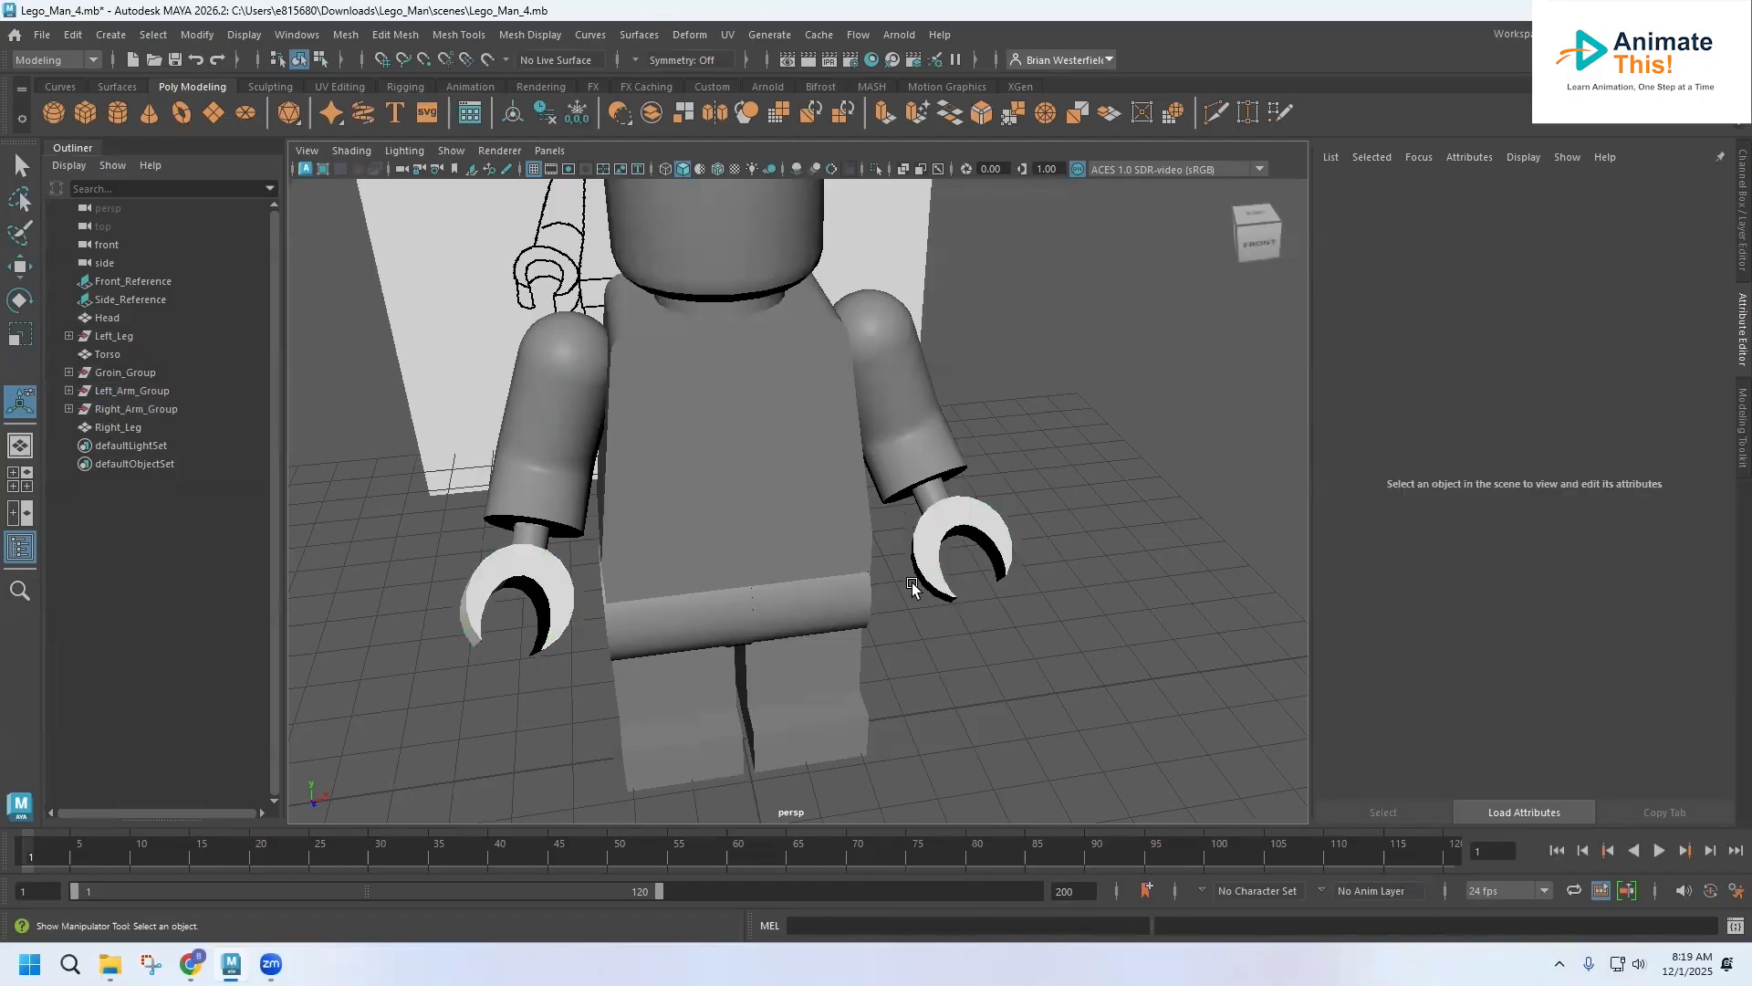
# Step: Compare the materials on the left hand and right arm, and assign the existing openPBR_shader1 to both hands
pyautogui.keyDown('alt'); pyautogui.moveTo(898, 600); pyautogui.dragTo(876, 500); pyautogui.keyUp('alt')
pyautogui.click(875, 500)
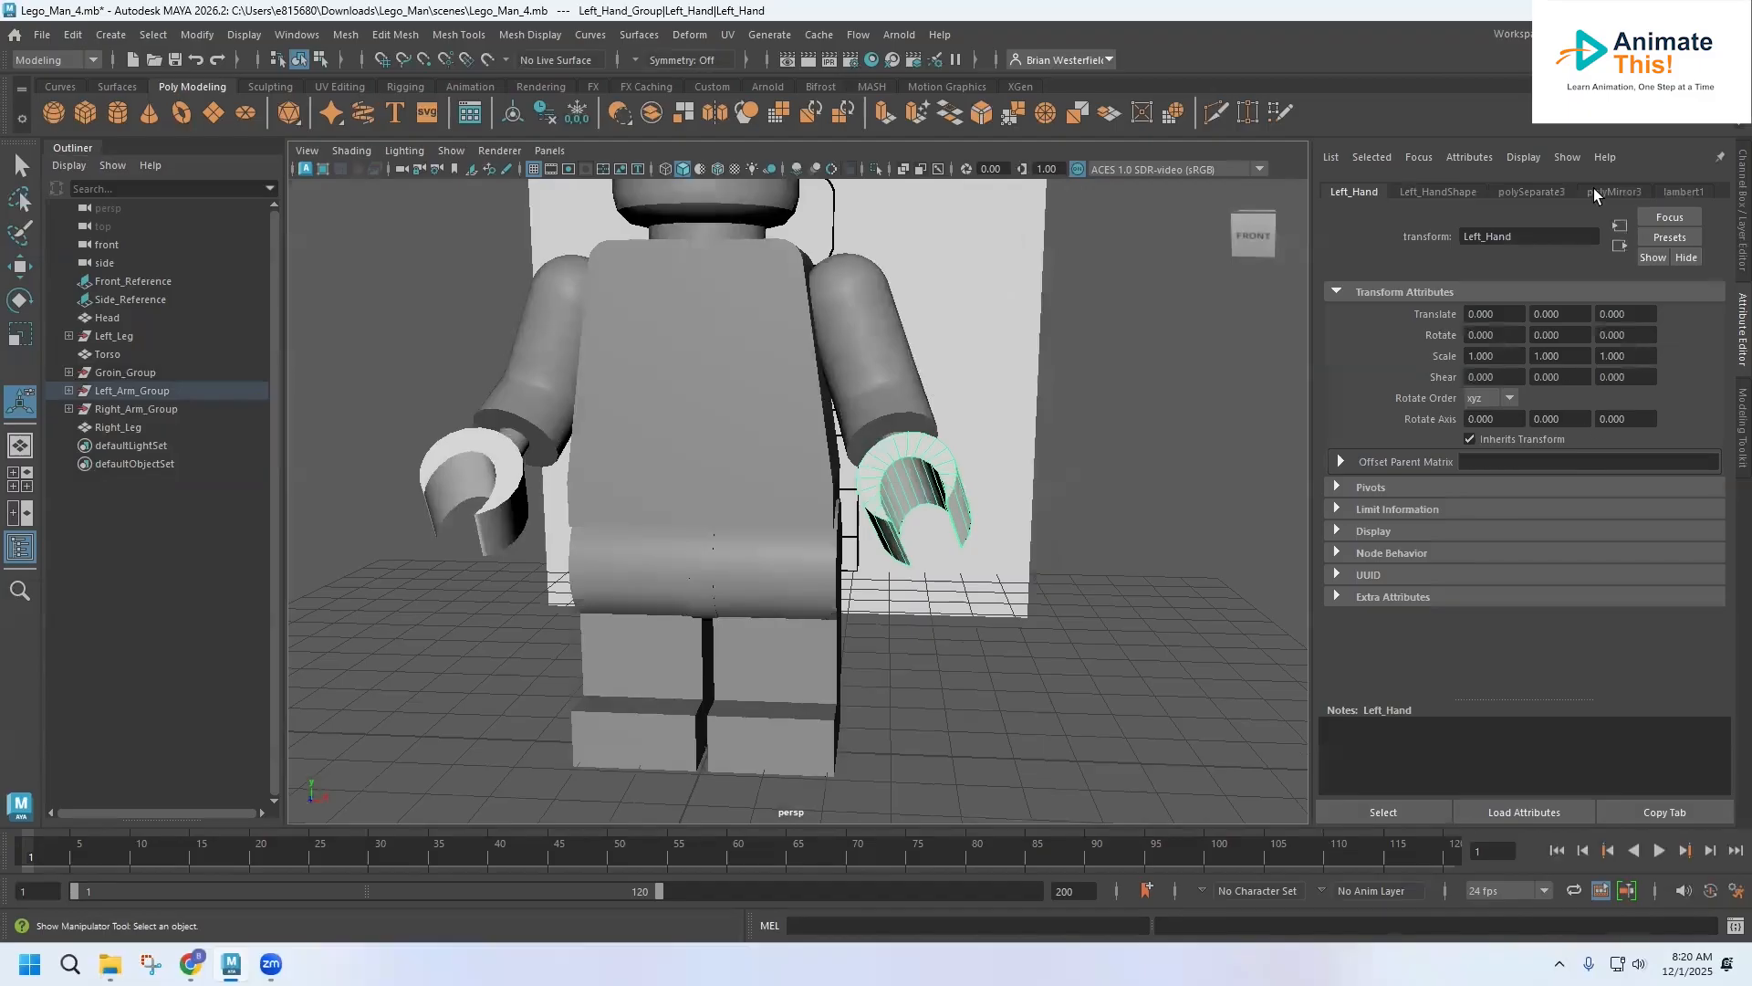
pyautogui.click(1690, 192)
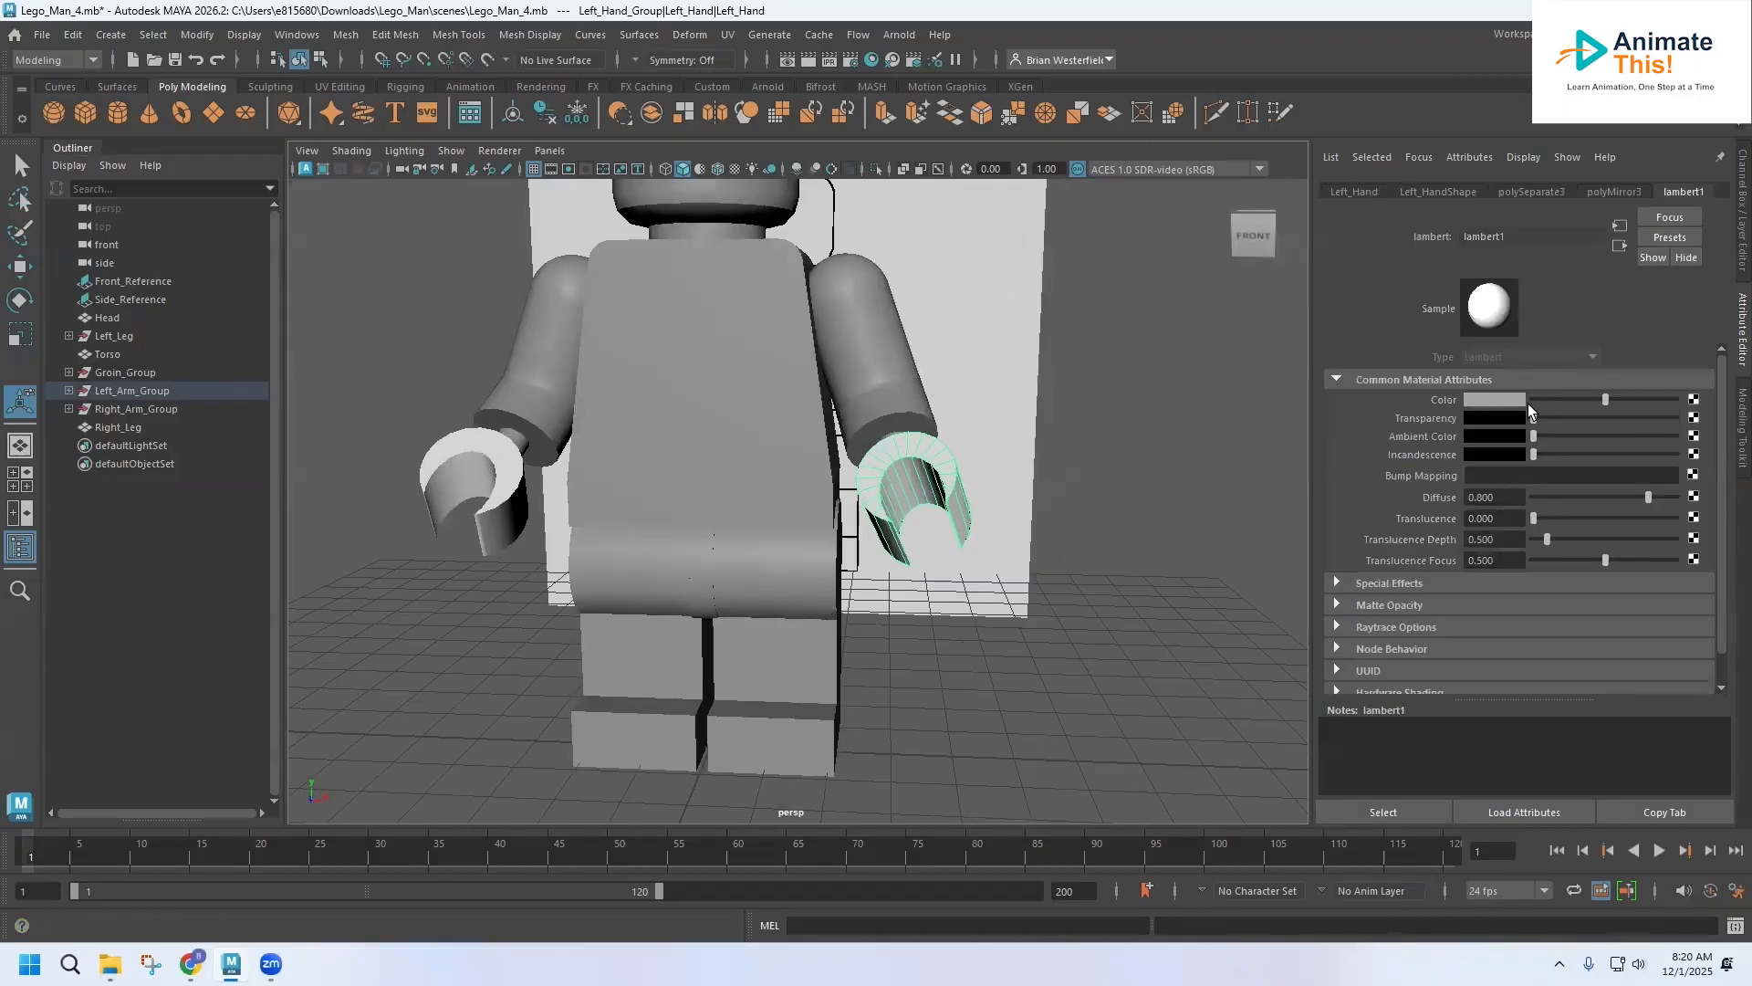
pyautogui.click(533, 390)
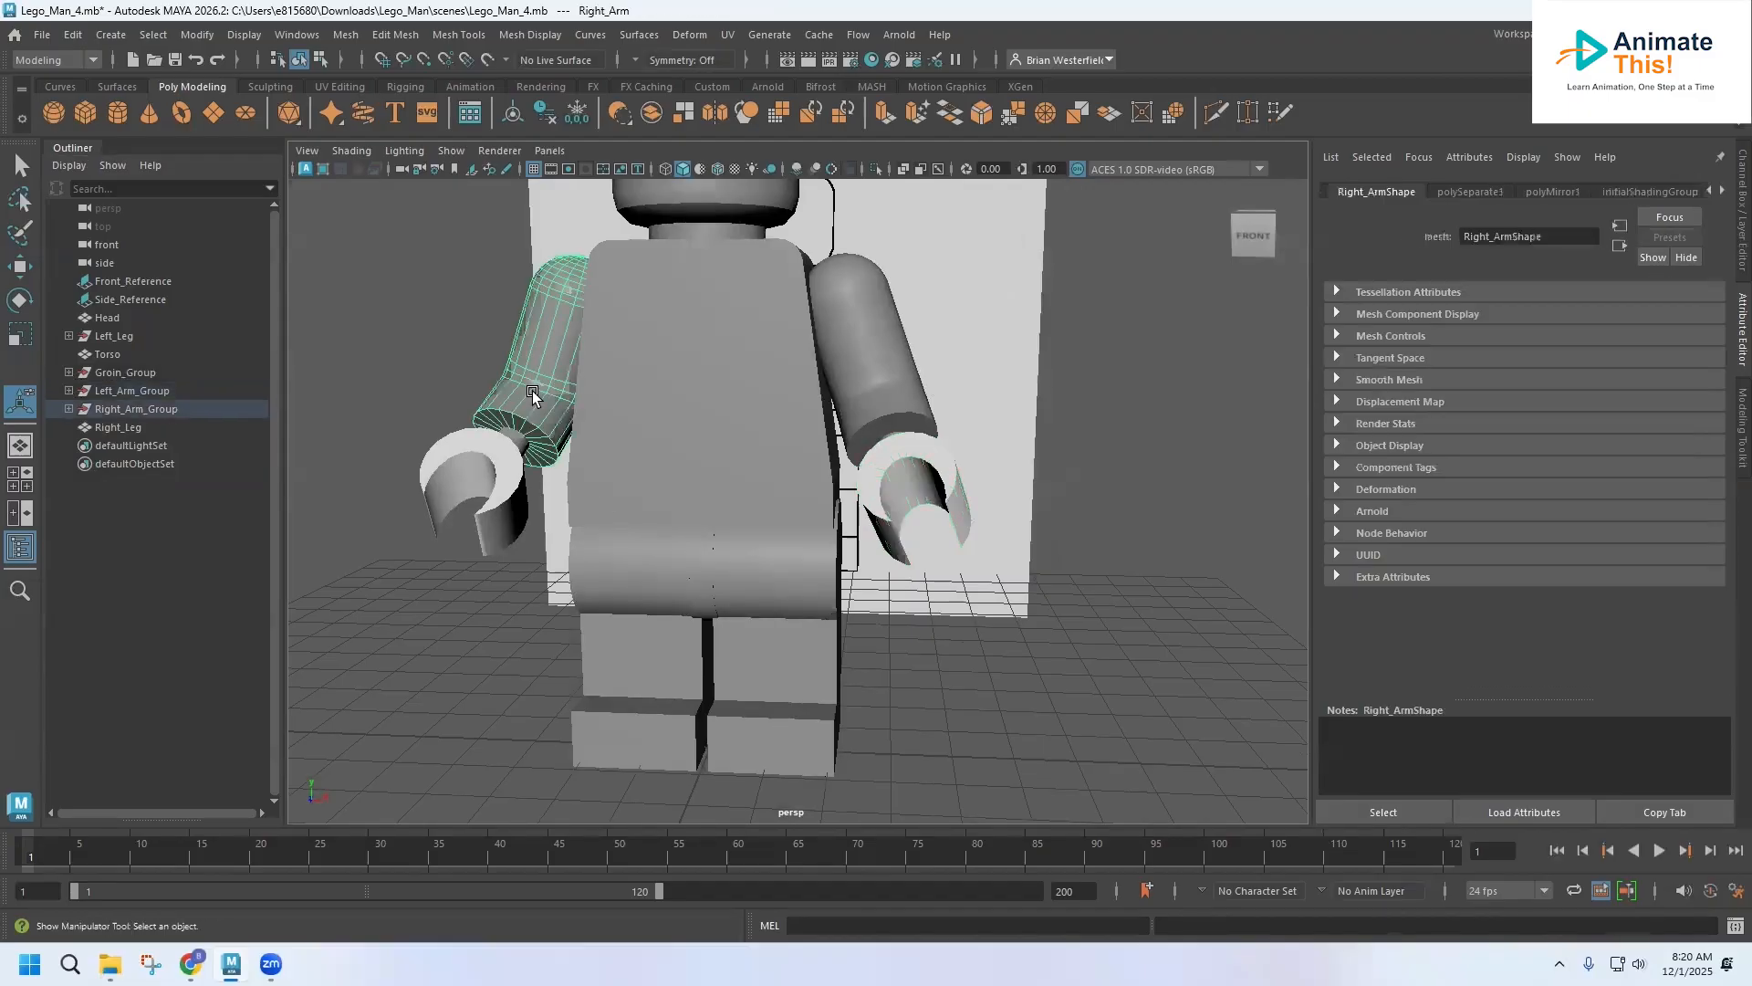
pyautogui.click(1717, 192)
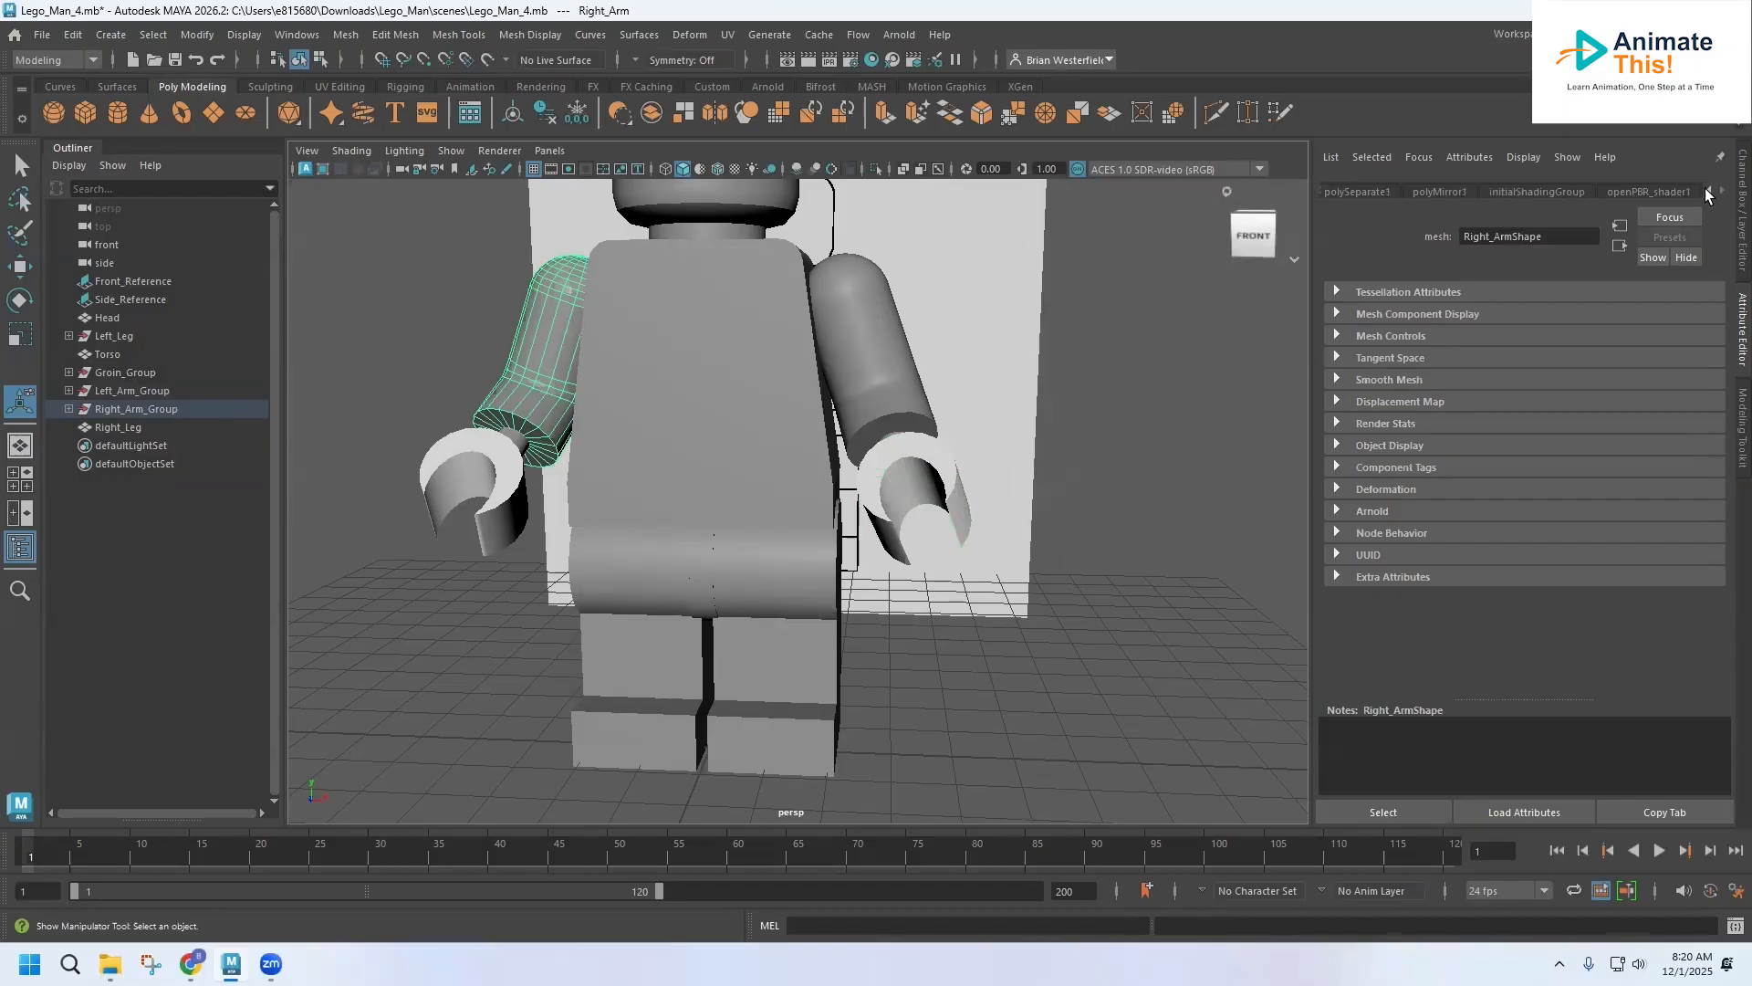
pyautogui.click(1661, 192)
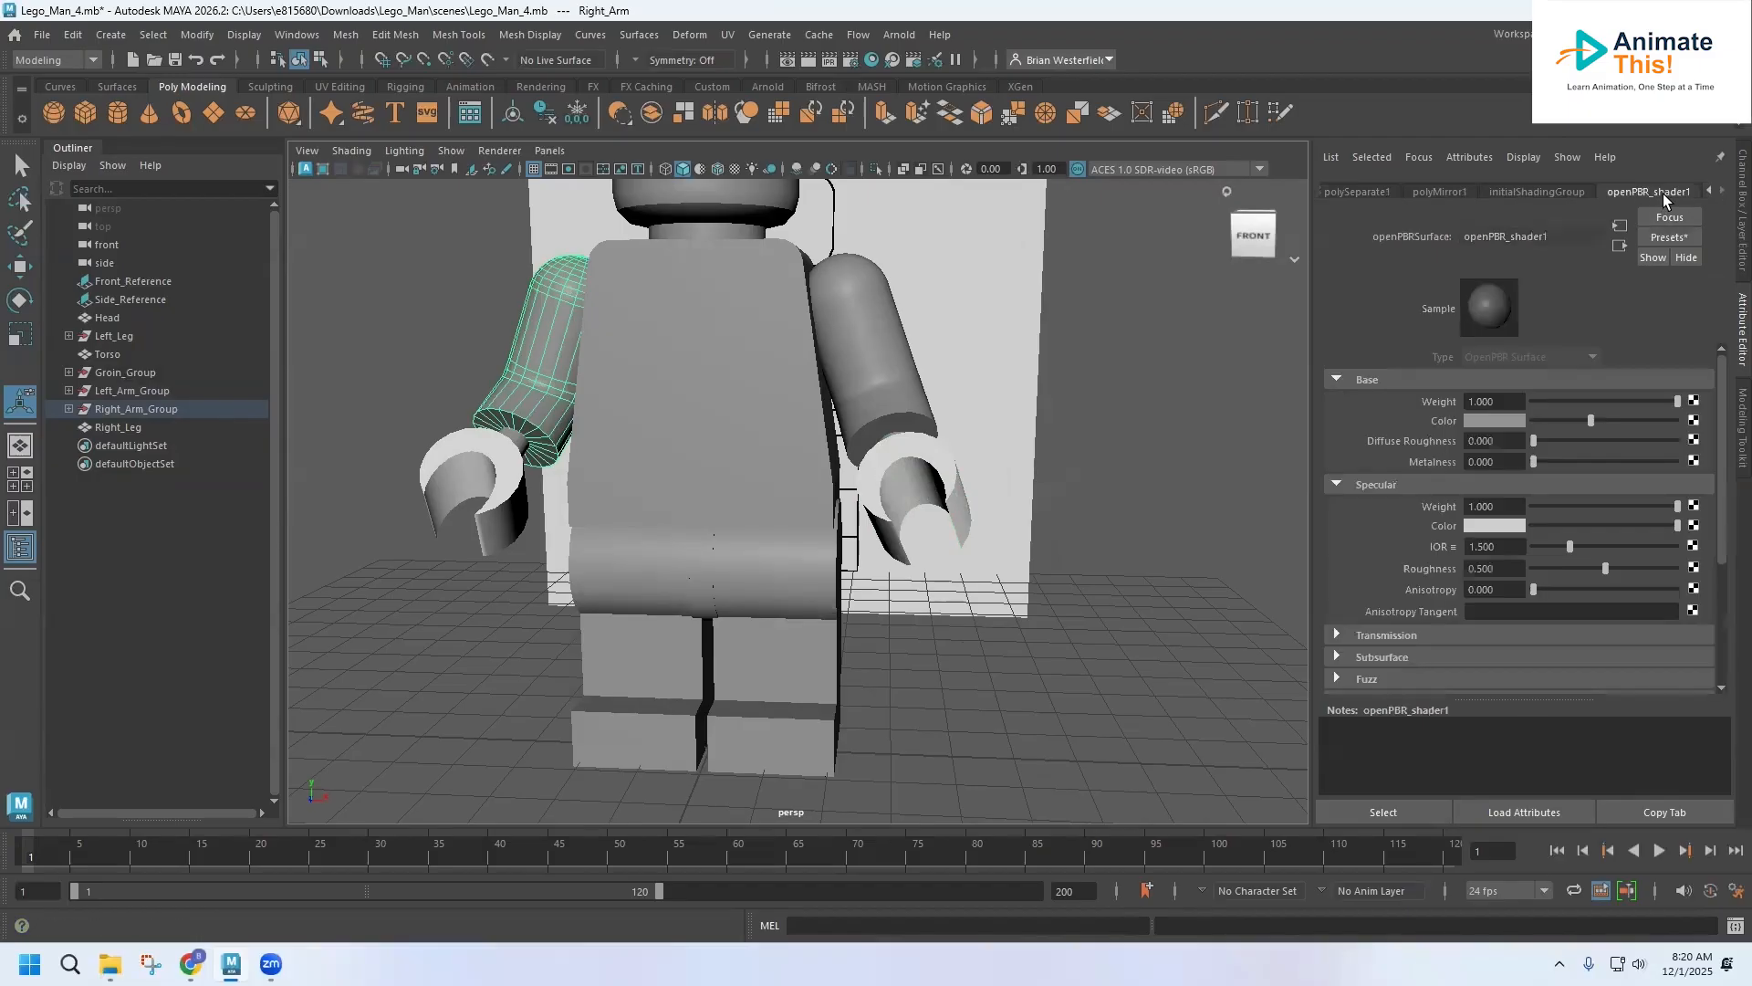
pyautogui.click(494, 506)
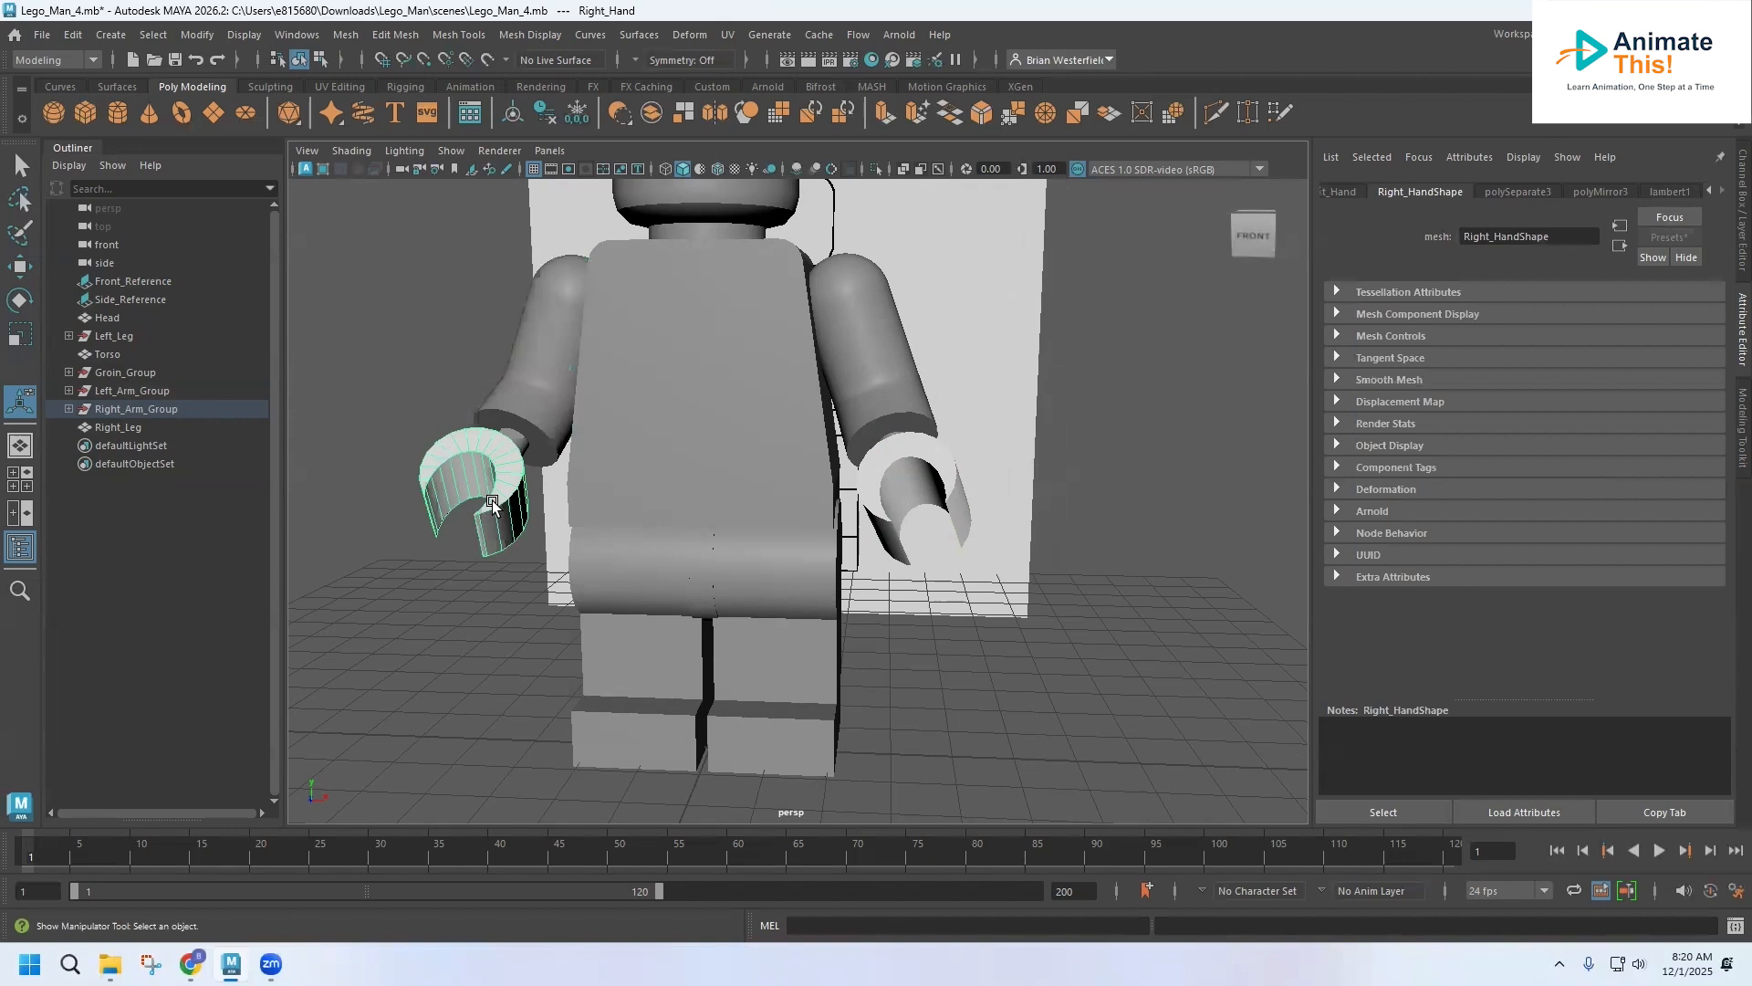
pyautogui.keyDown('shift'); pyautogui.click(959, 493); pyautogui.keyUp('shift')
pyautogui.moveTo(959, 420); pyautogui.dragTo(1098, 885, button='right')
pyautogui.click(994, 399)
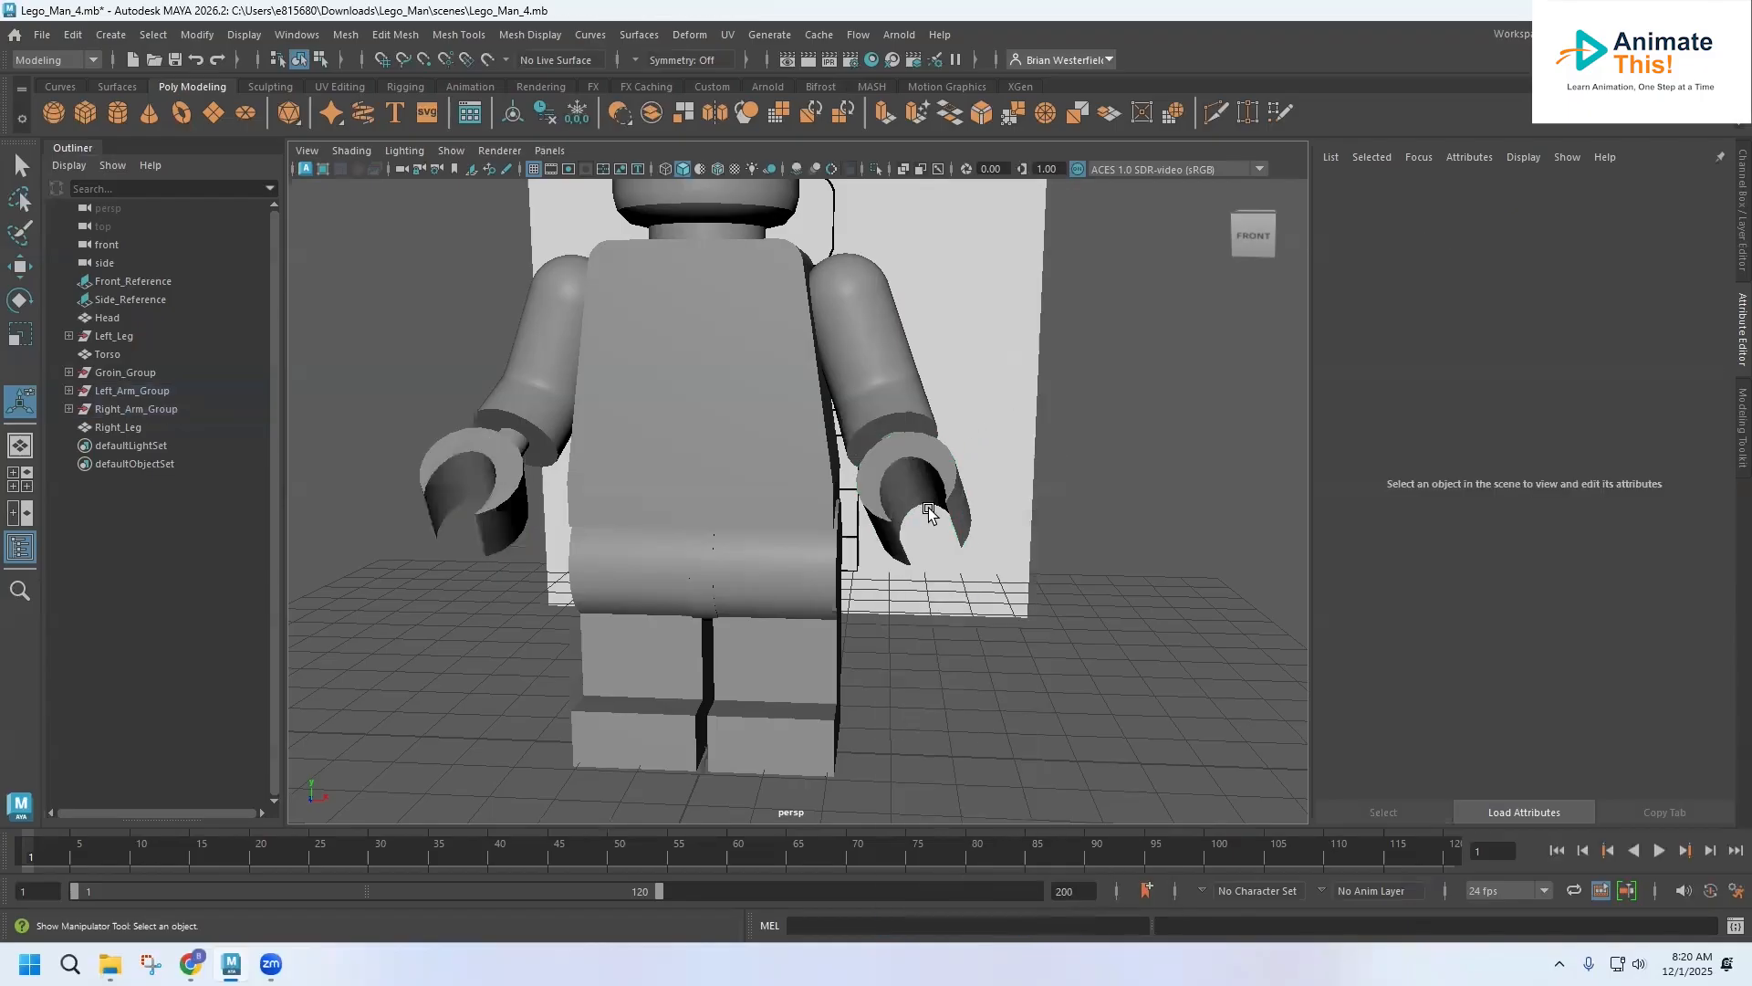
# Step: Examine the whole figure from an angle and check which parts Right_Arm_Group, Left_Arm_Group, Groin_Group and Right_Leg contain
pyautogui.keyDown('alt'); pyautogui.moveTo(834, 449); pyautogui.dragTo(825, 516); pyautogui.keyUp('alt')
pyautogui.keyDown('alt'); pyautogui.moveTo(825, 517); pyautogui.dragTo(835, 544, button='middle'); pyautogui.keyUp('alt')
pyautogui.scroll(-4, 835, 544)
pyautogui.keyDown('alt'); pyautogui.moveTo(835, 544); pyautogui.dragTo(684, 477); pyautogui.keyUp('alt')
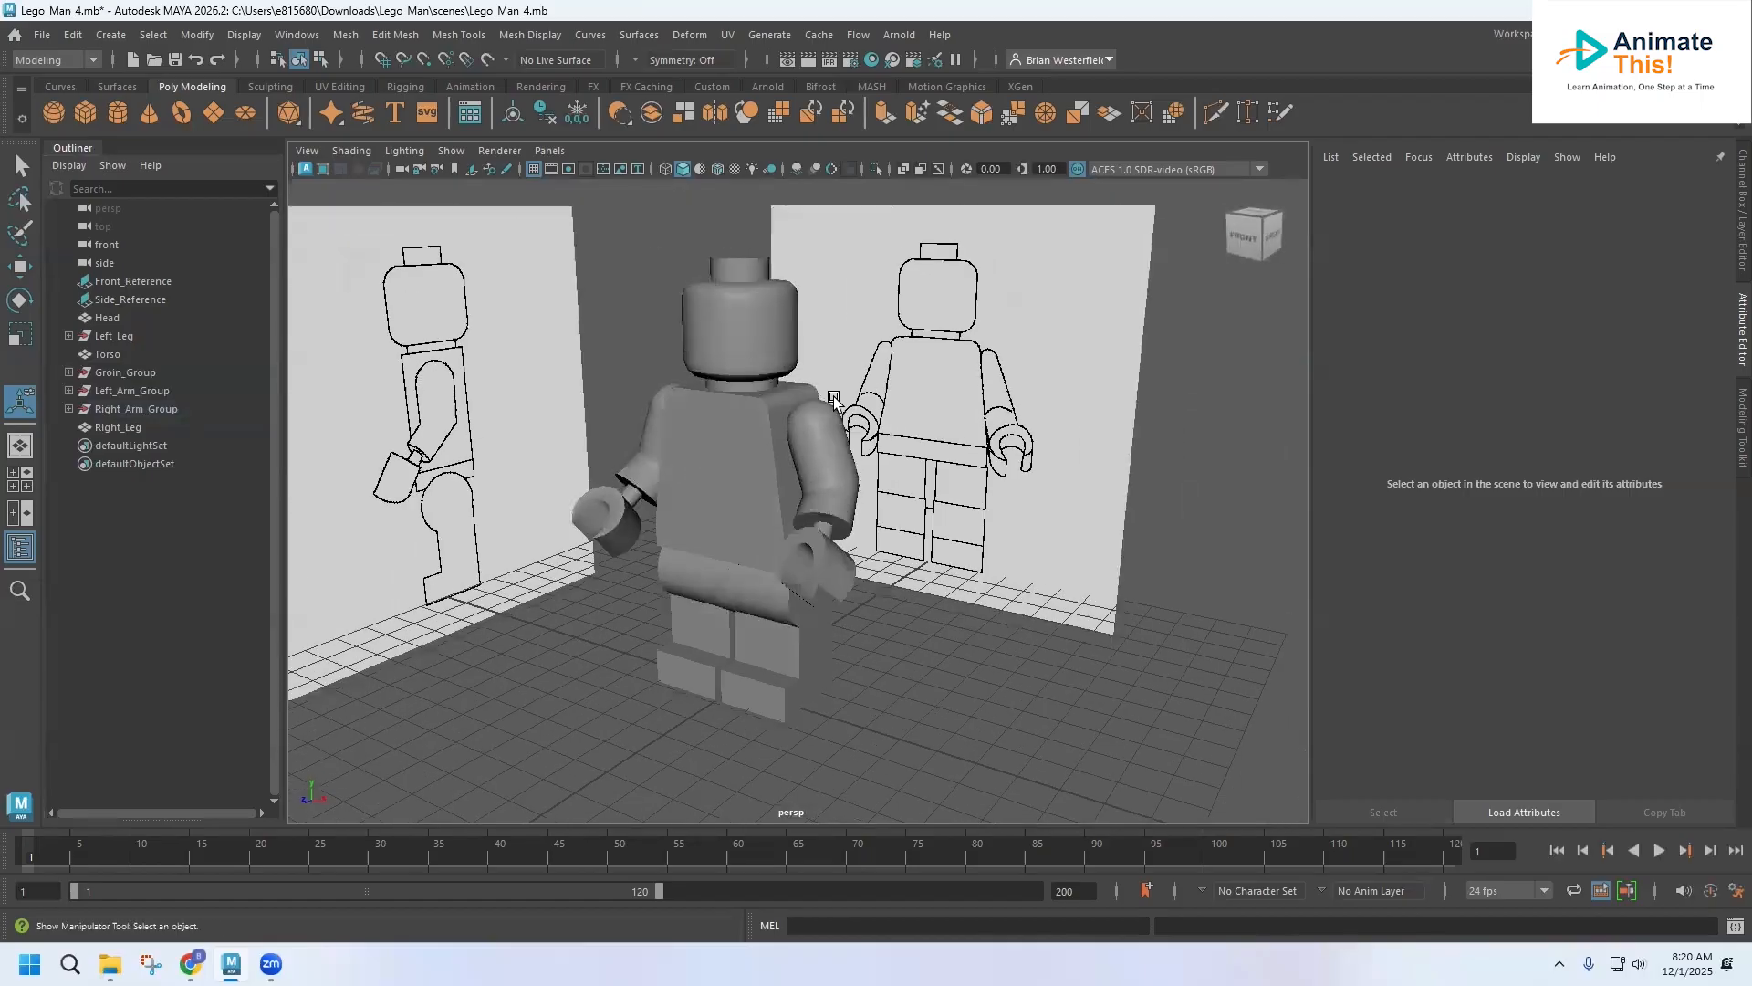
pyautogui.click(839, 443)
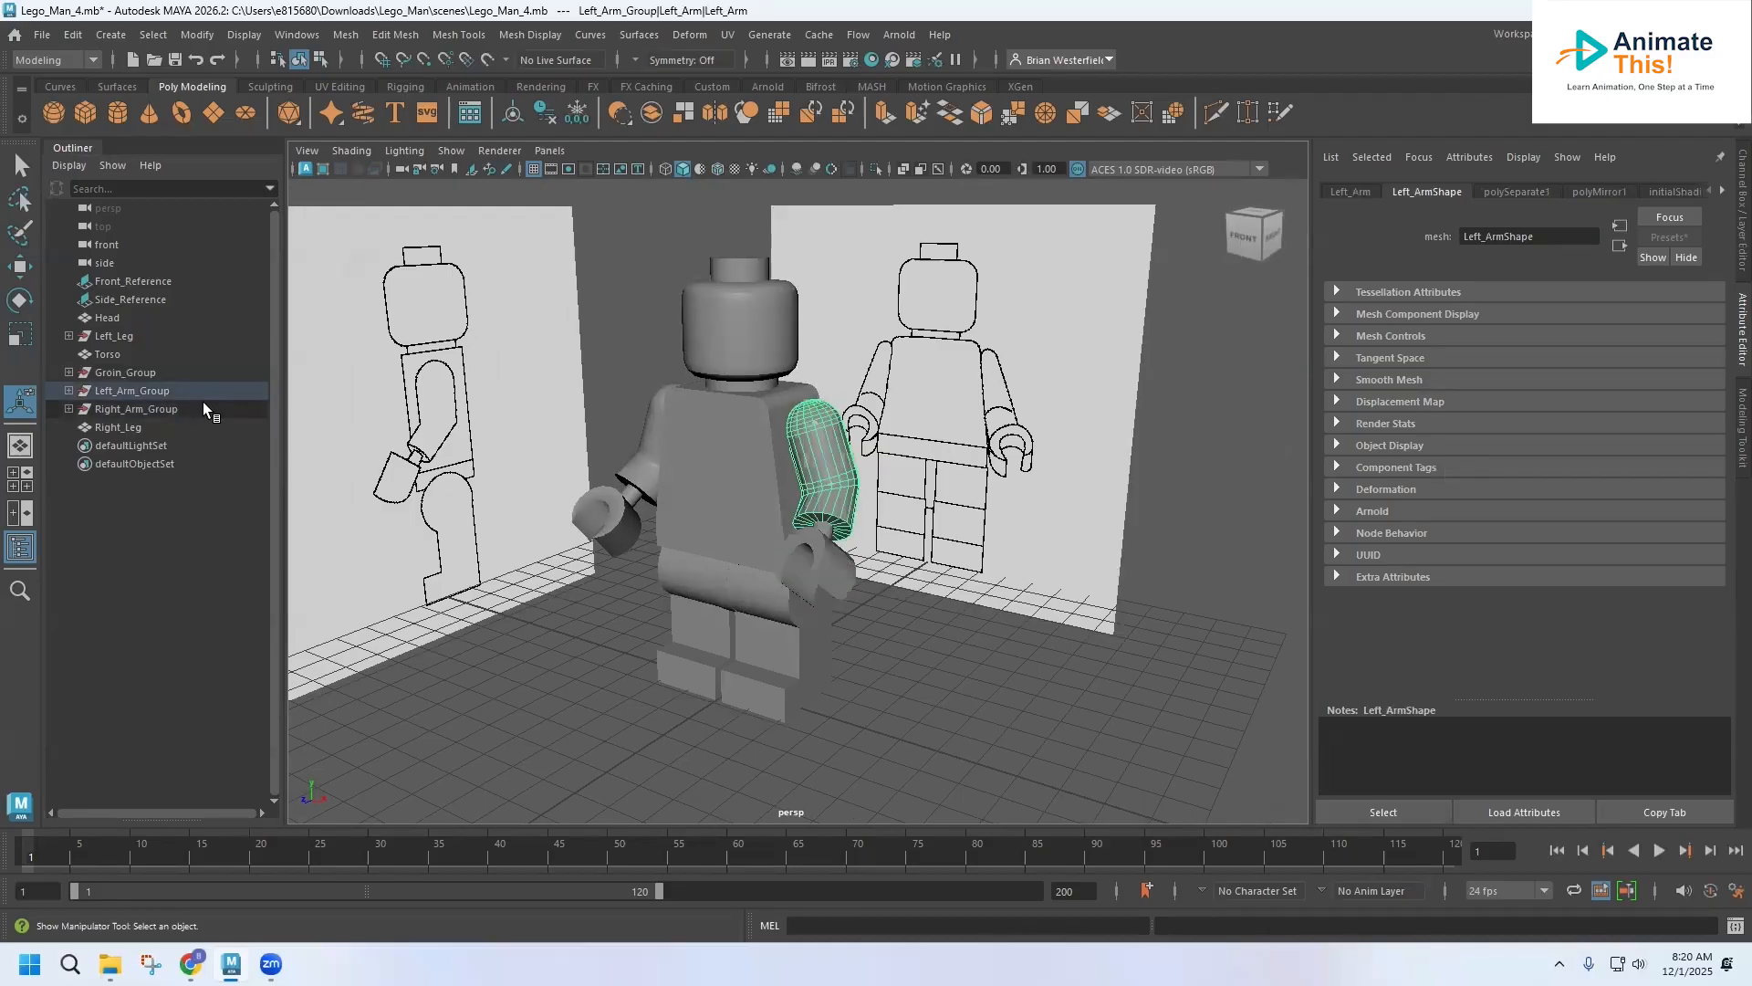
pyautogui.click(93, 405)
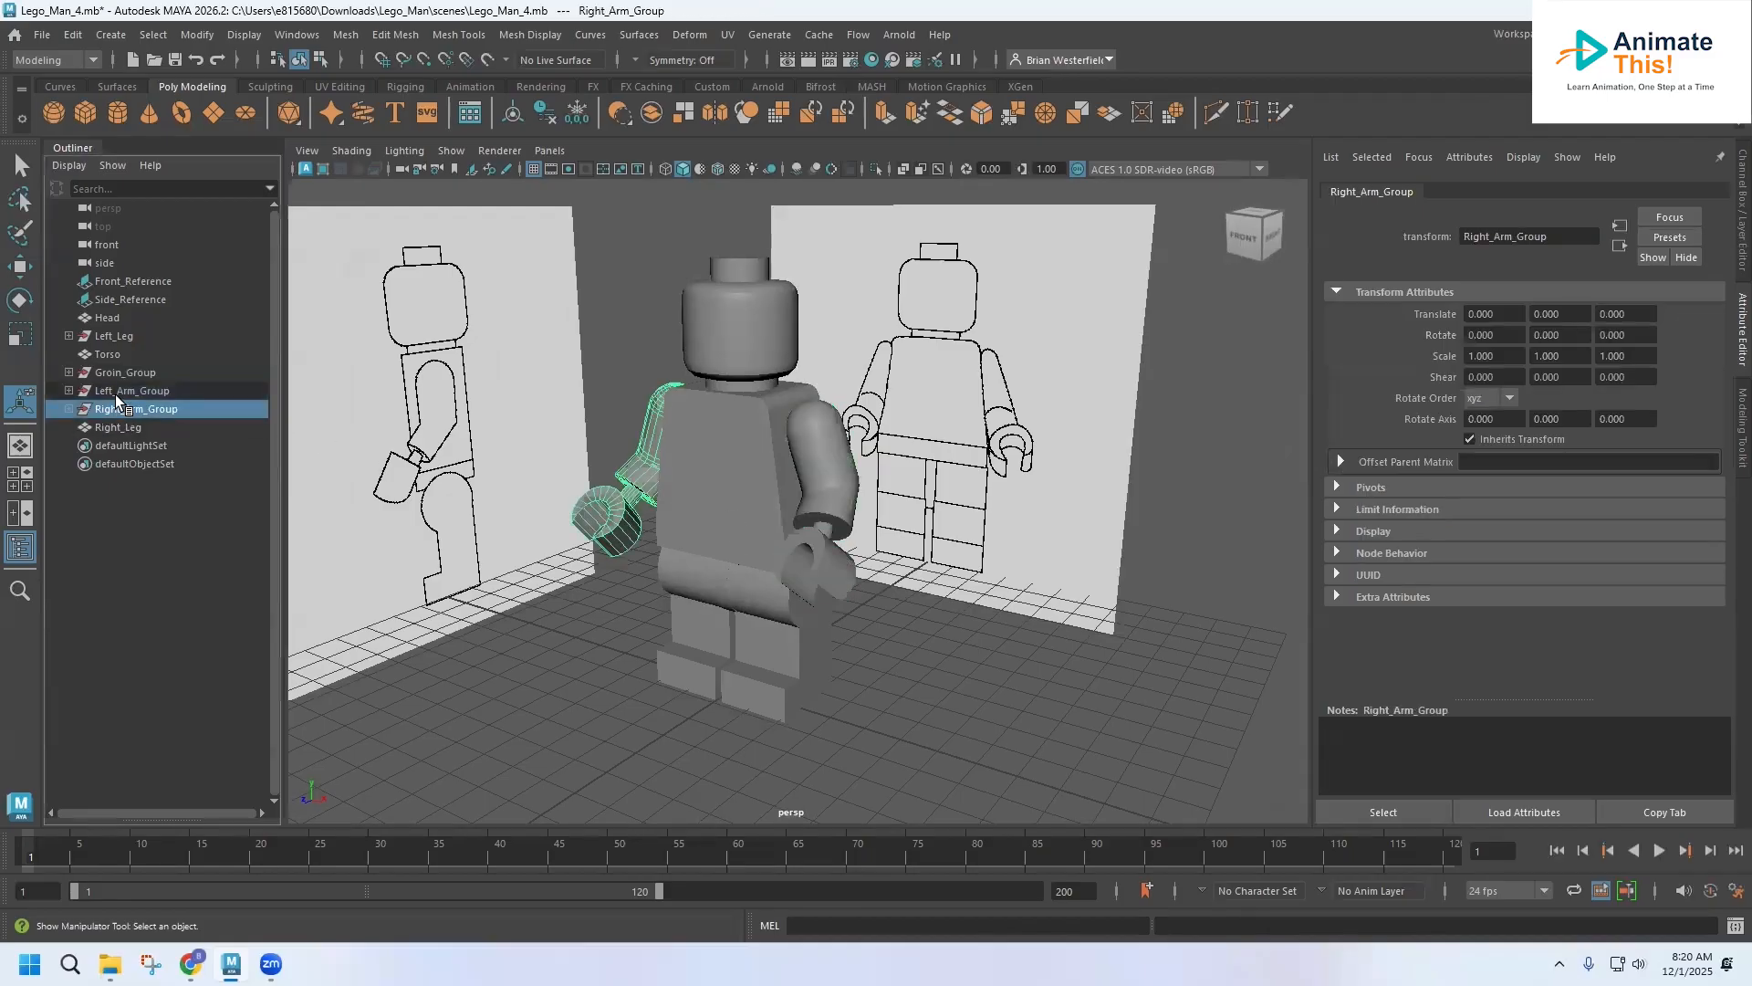
pyautogui.click(119, 390)
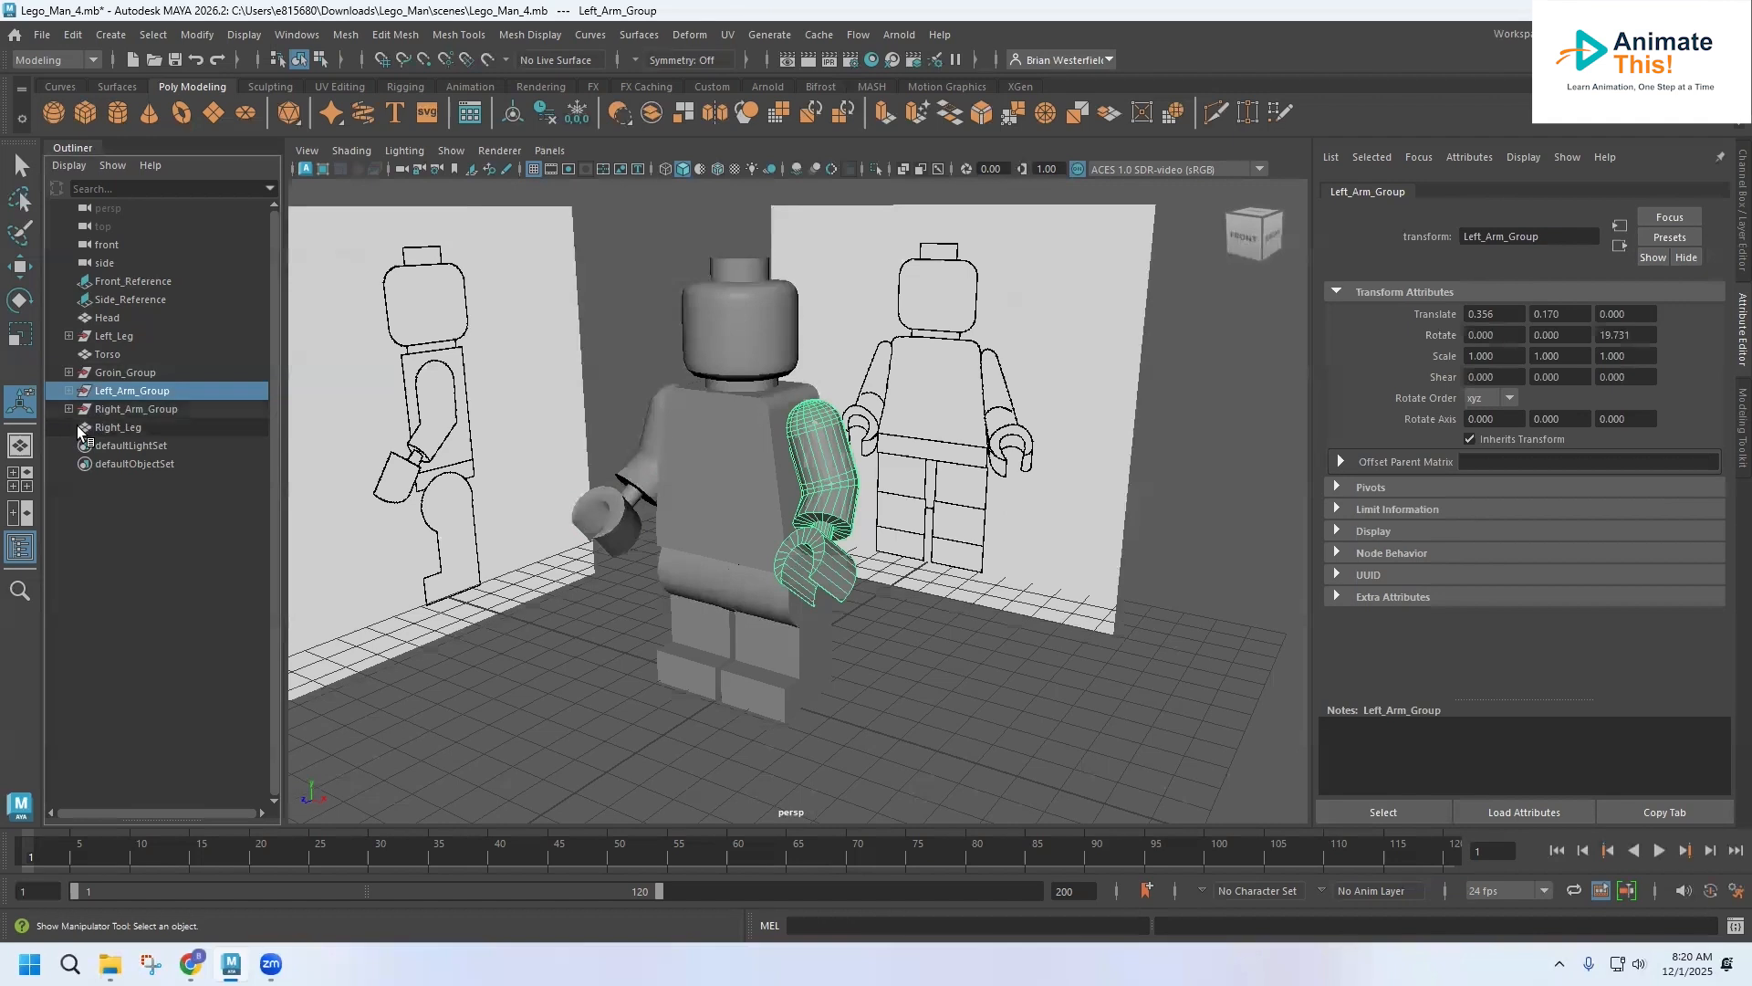
pyautogui.click(98, 374)
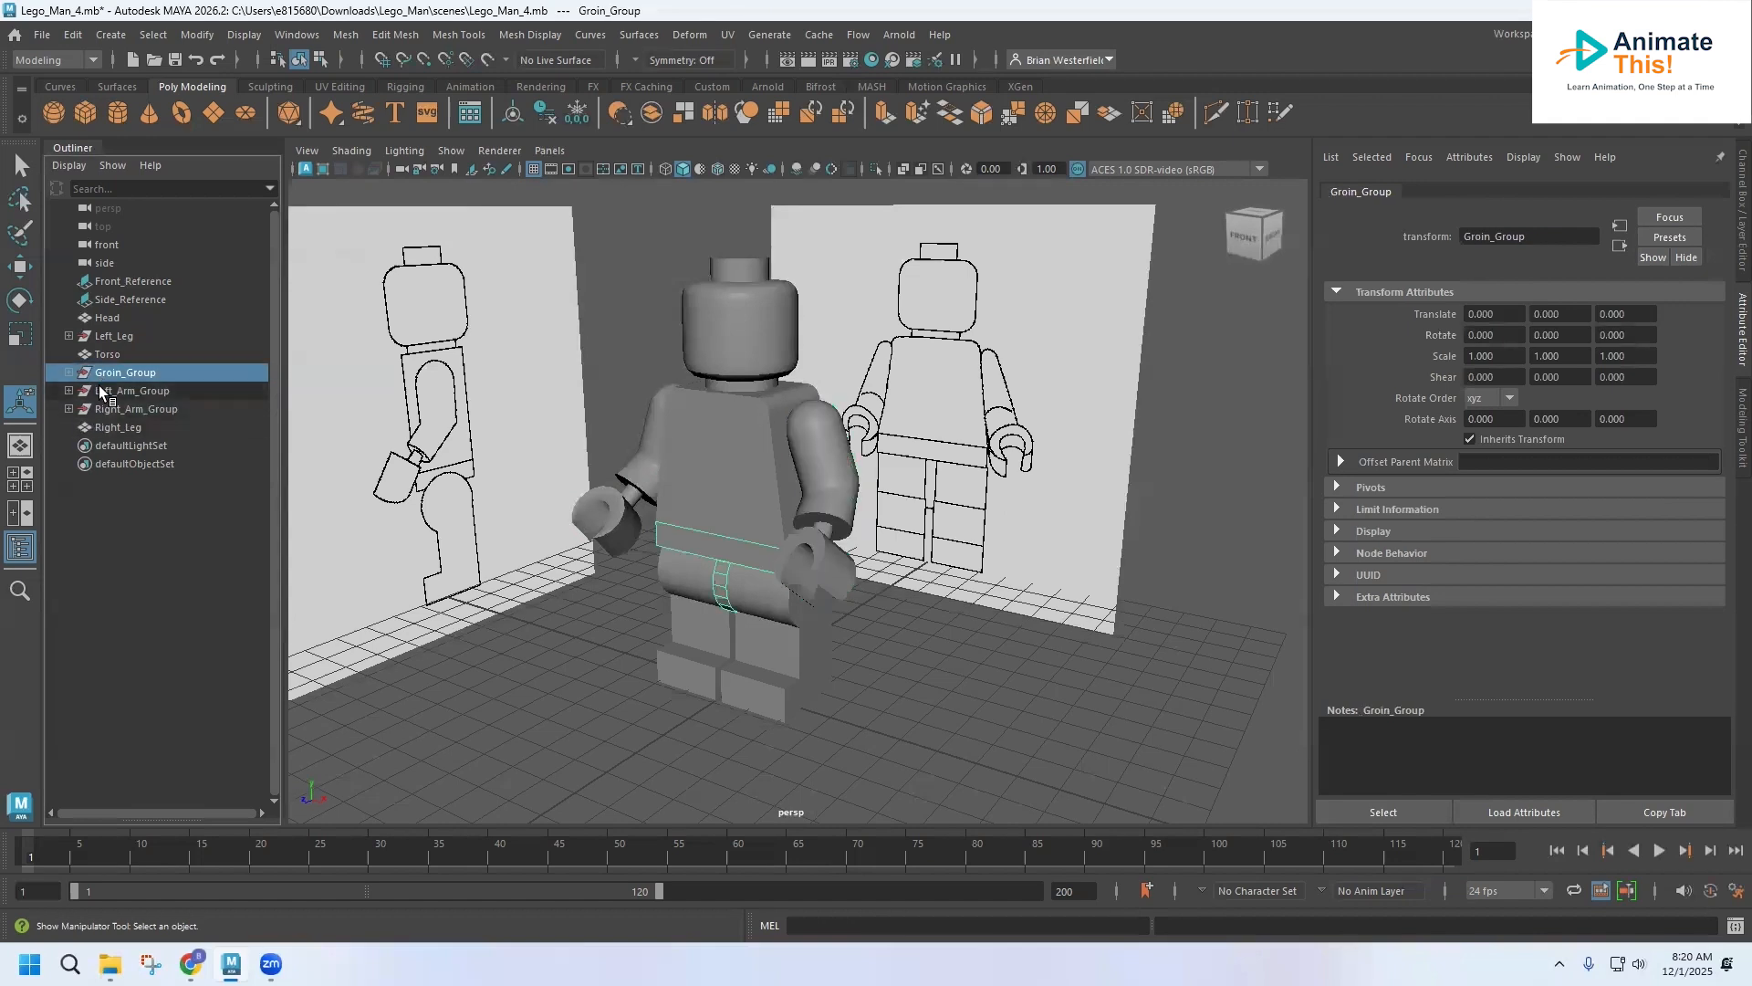
pyautogui.click(137, 429)
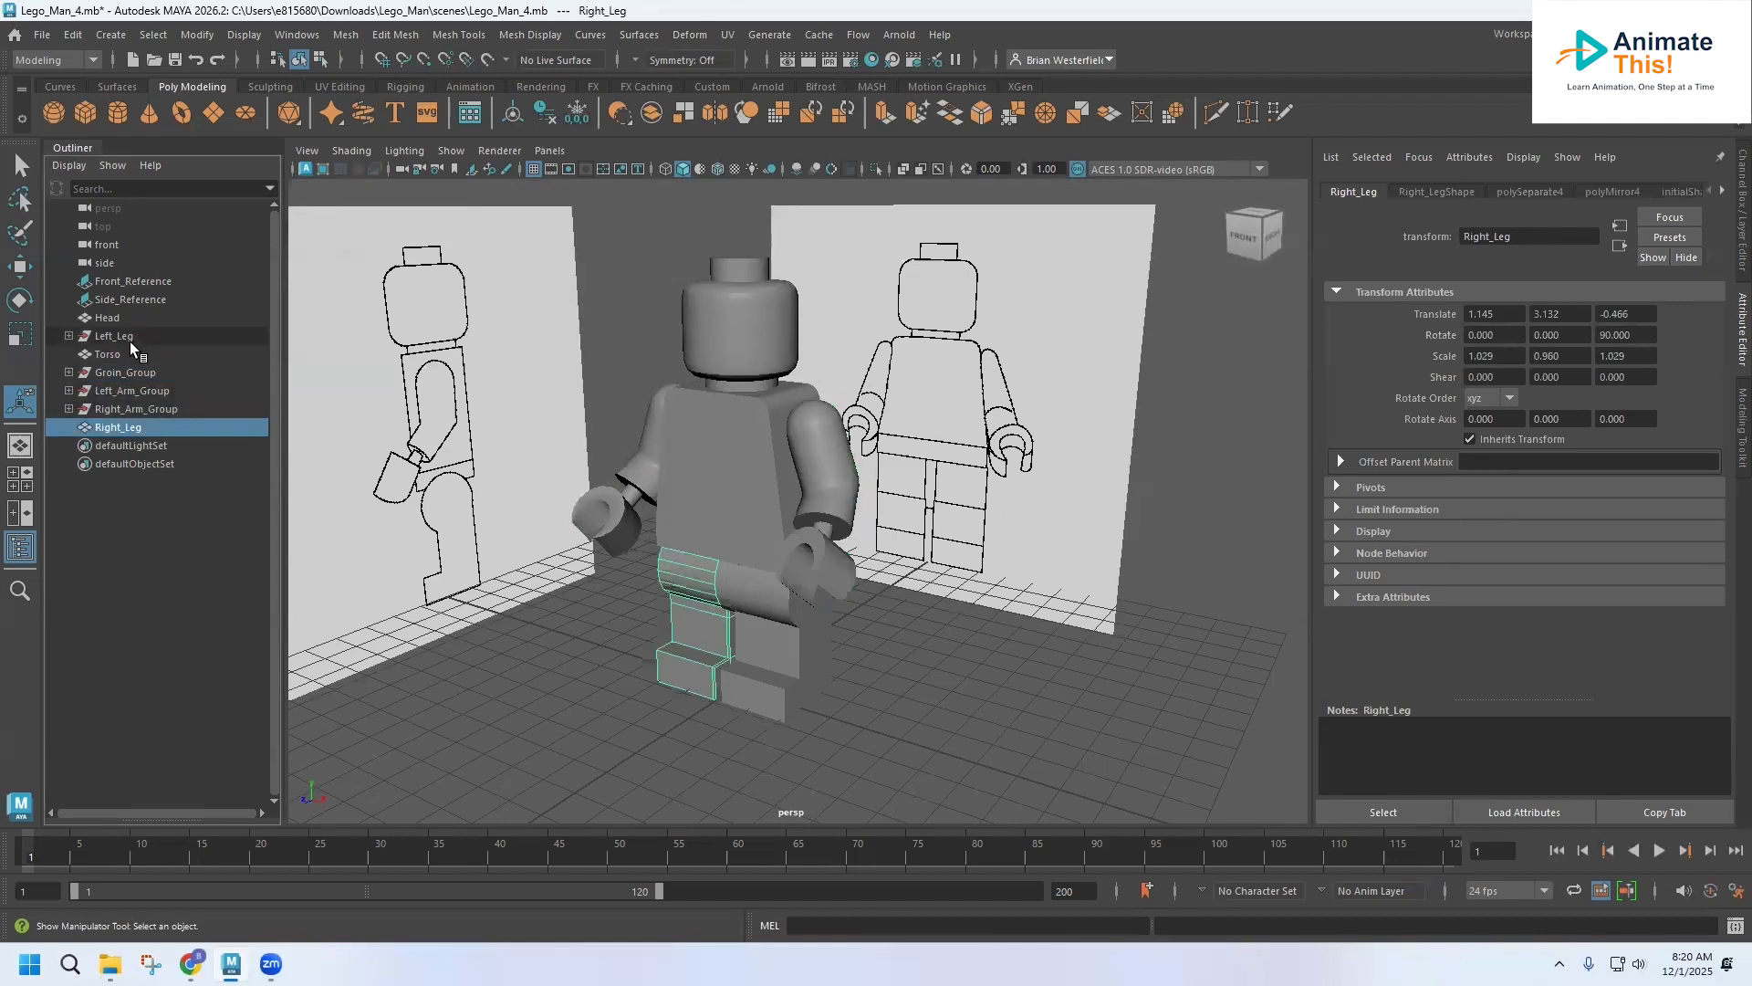
# Step: Delete the construction history of the Left_Leg2 mesh inside the Left_Leg group
pyautogui.click(129, 341)
pyautogui.click(68, 335)
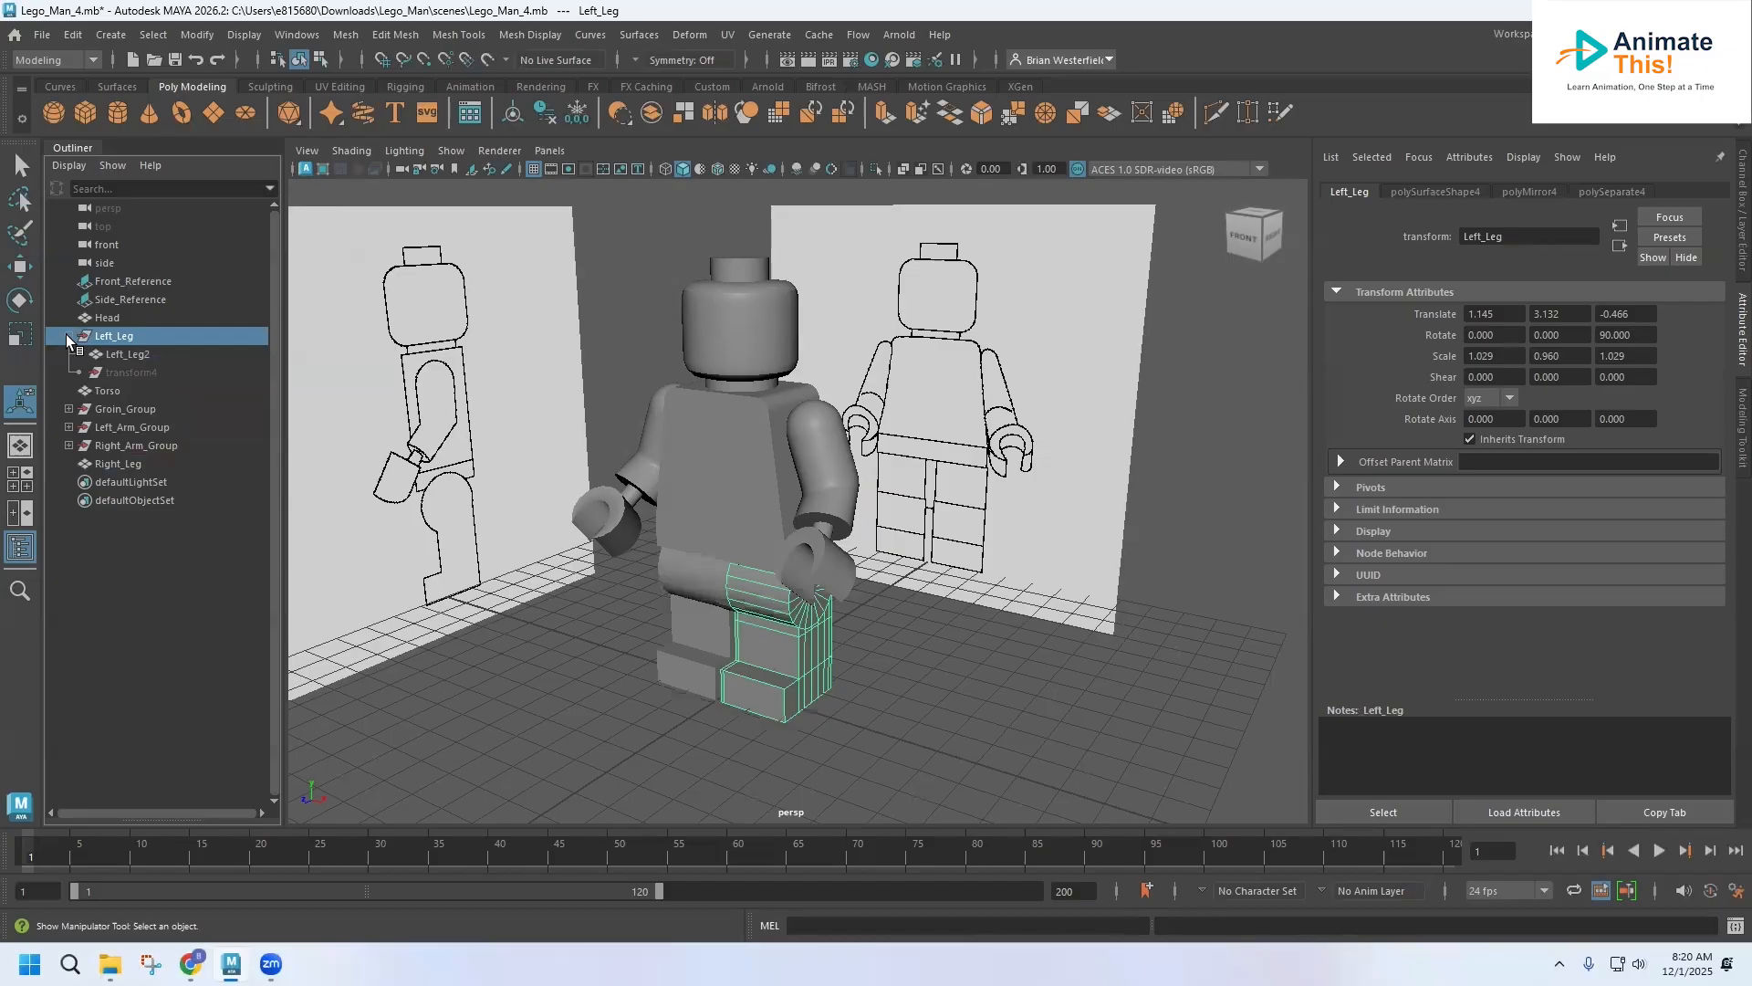
pyautogui.click(126, 354)
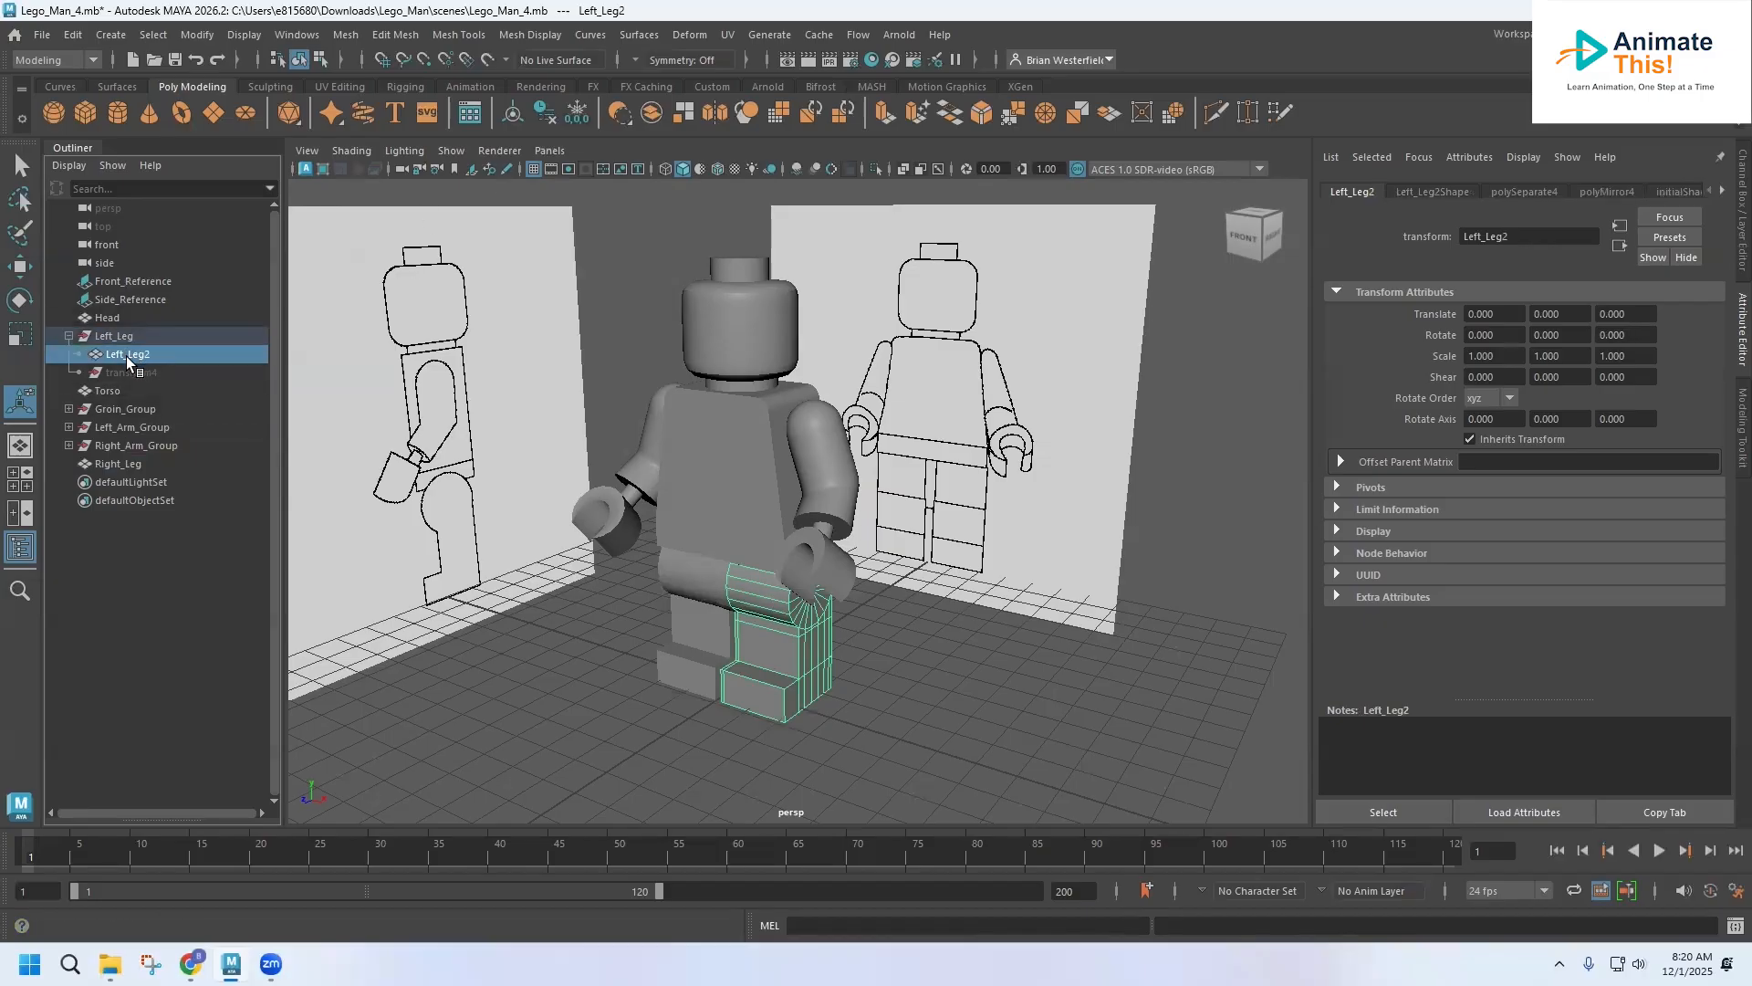
pyautogui.click(544, 113)
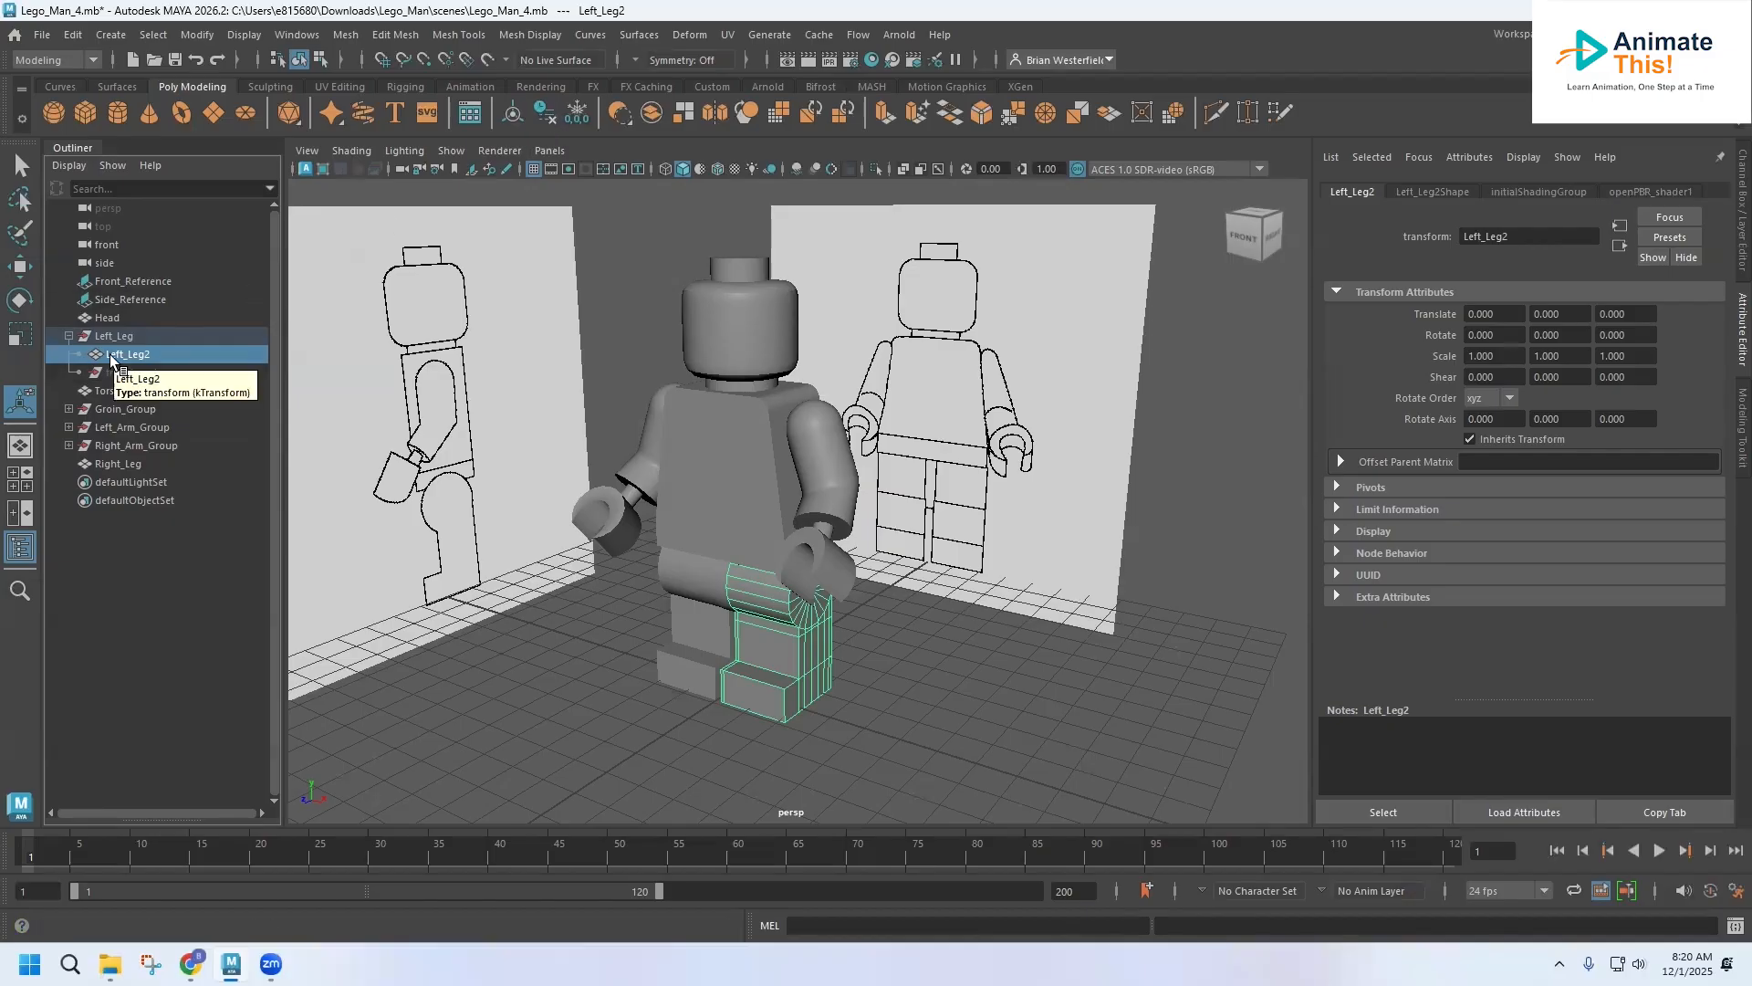
# Step: Move Left_Leg2 out of the Left_Leg group to the top level of the scene and delete the leftover Left_Leg group
pyautogui.moveTo(110, 354); pyautogui.dragTo(113, 581)
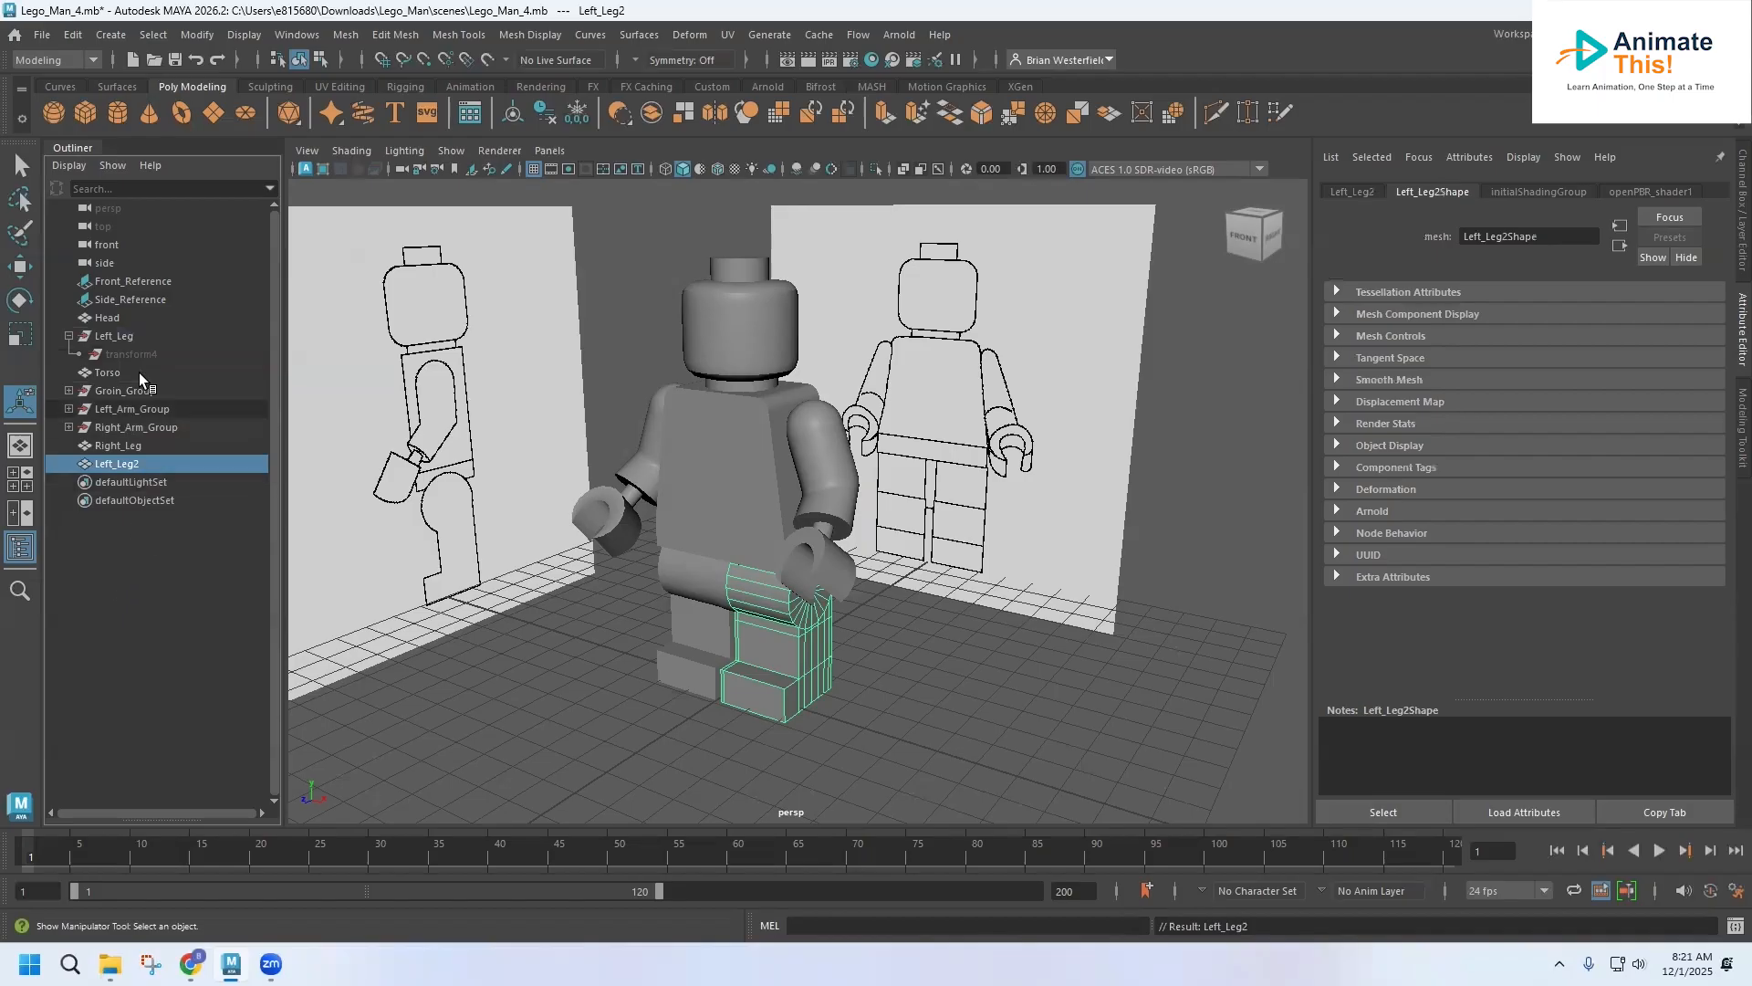
pyautogui.click(120, 334)
pyautogui.press('Delete')
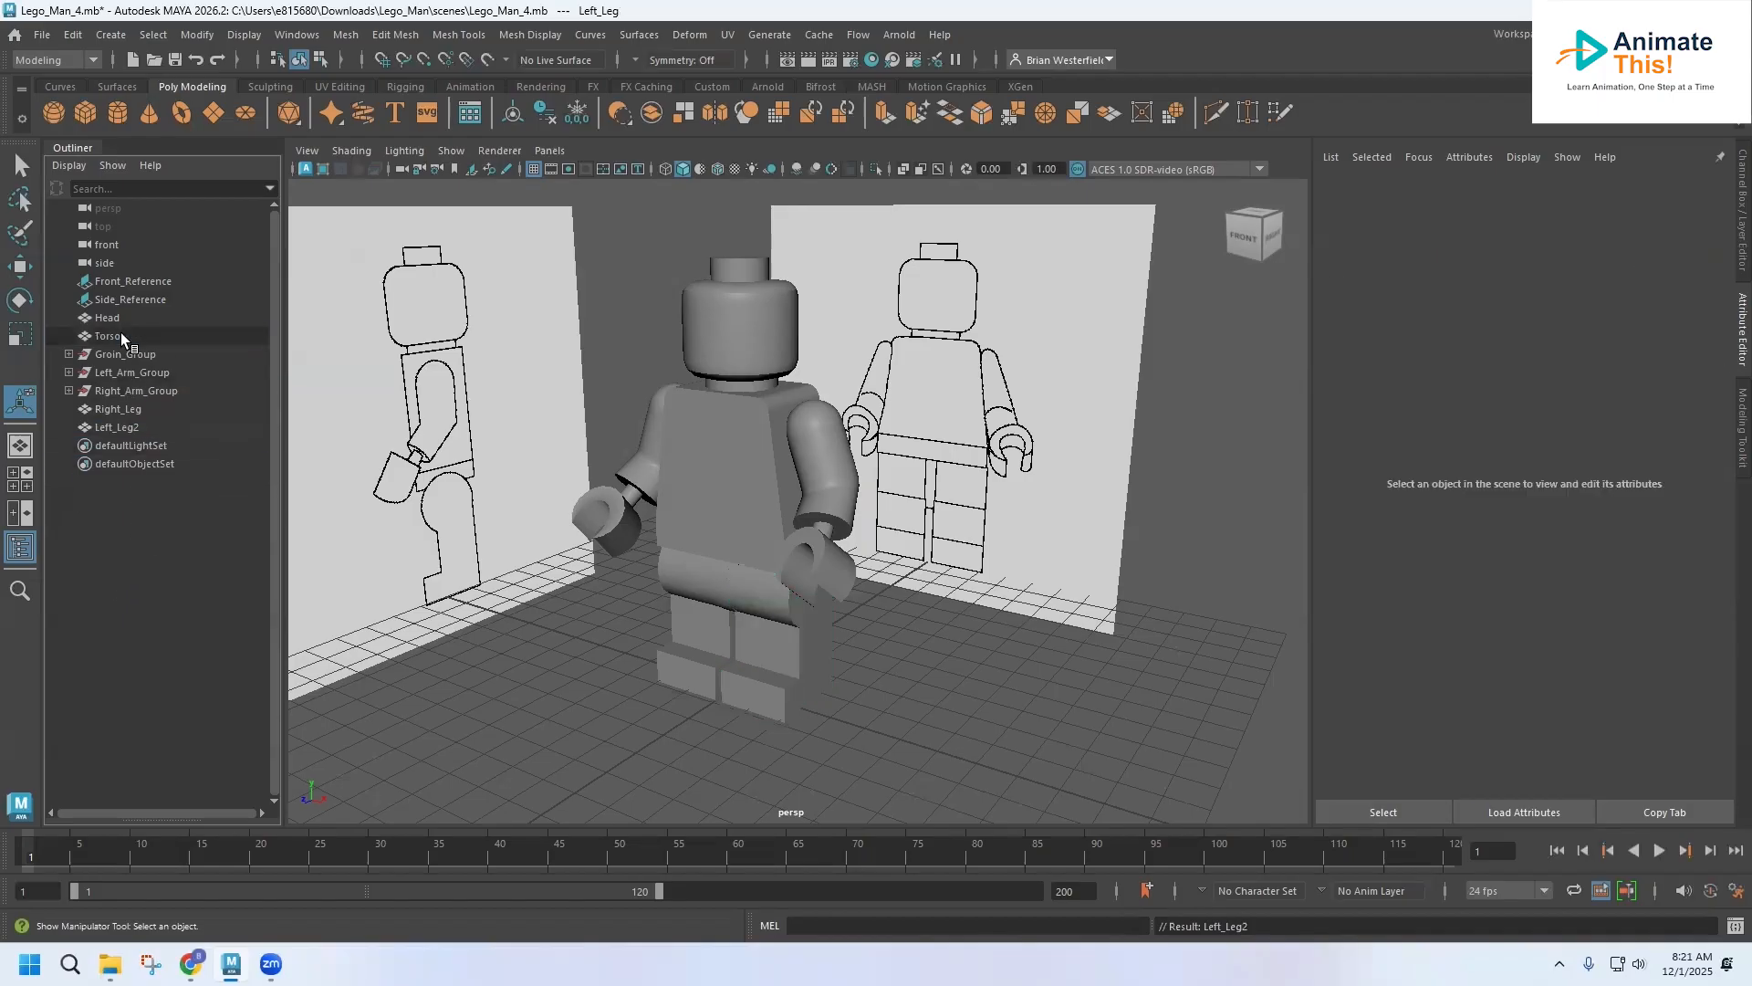
# Step: Rename the Left_Leg2 mesh Left_Leg and clear the selection
pyautogui.click(121, 427)
pyautogui.doubleClick(128, 429)
pyautogui.click(153, 427)
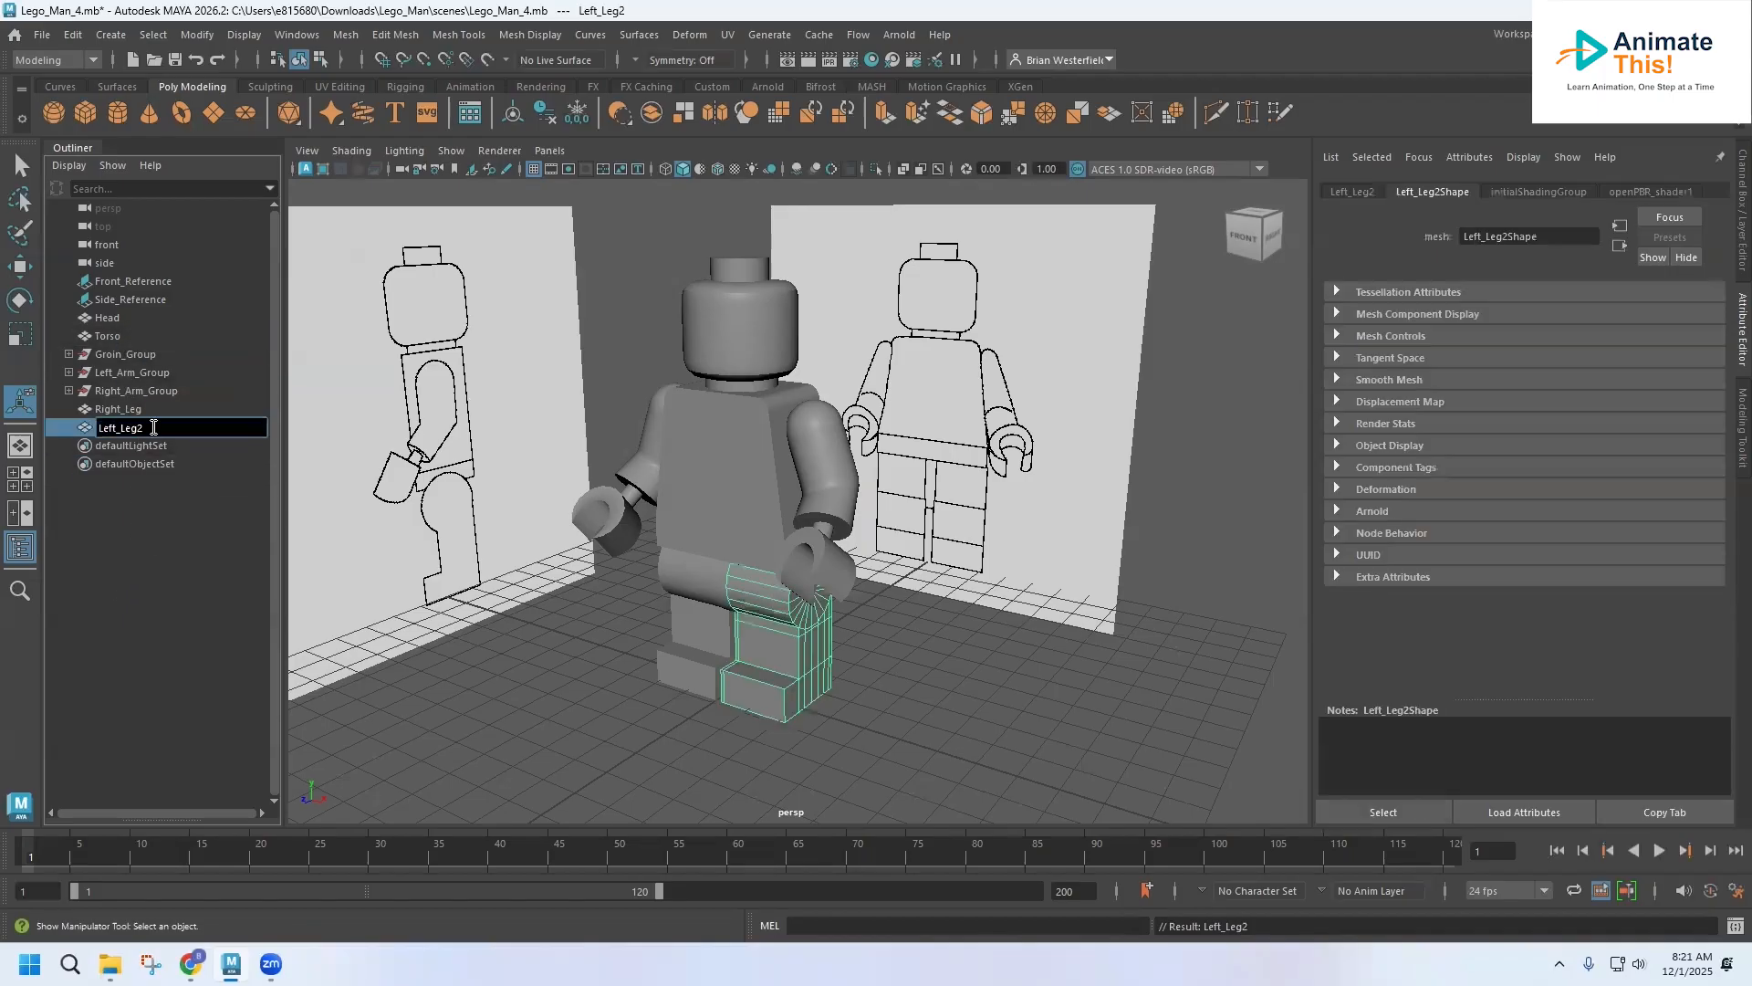
pyautogui.press('BackSpace')
pyautogui.press('Return')
pyautogui.click(144, 575)
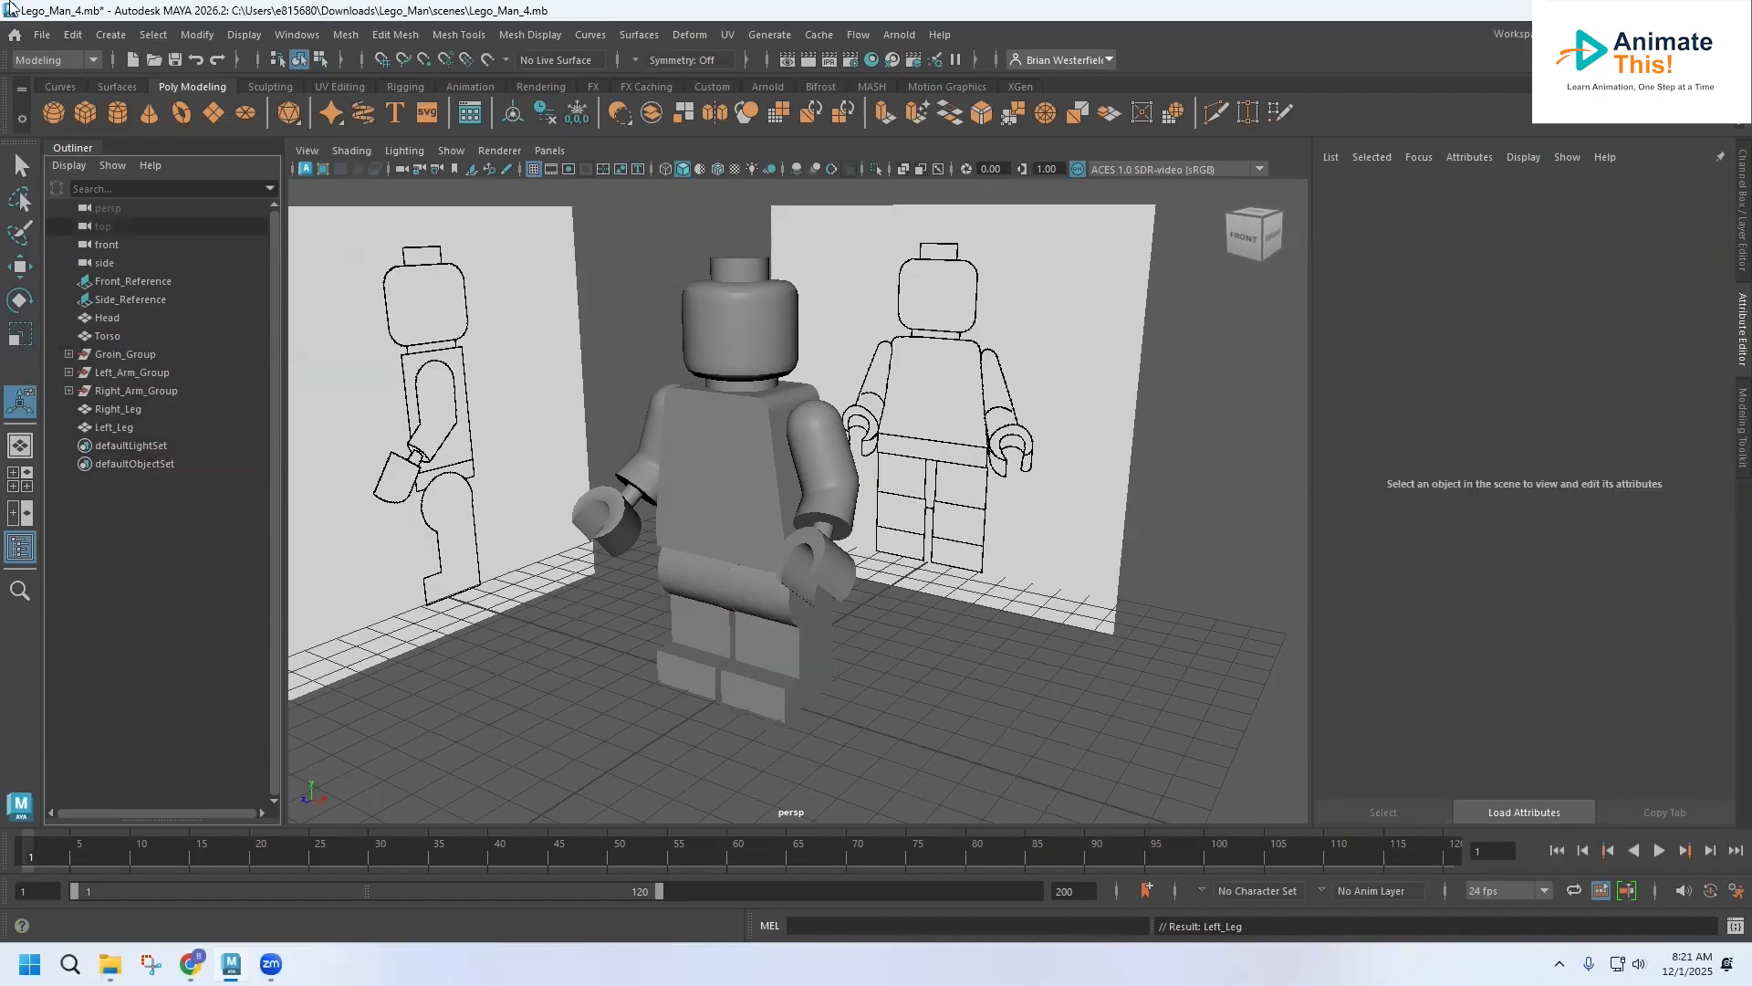
# Step: Save the scene as a new version named Lego_Man_5.mb in the project's scenes folder
pyautogui.click(42, 34)
pyautogui.click(69, 131)
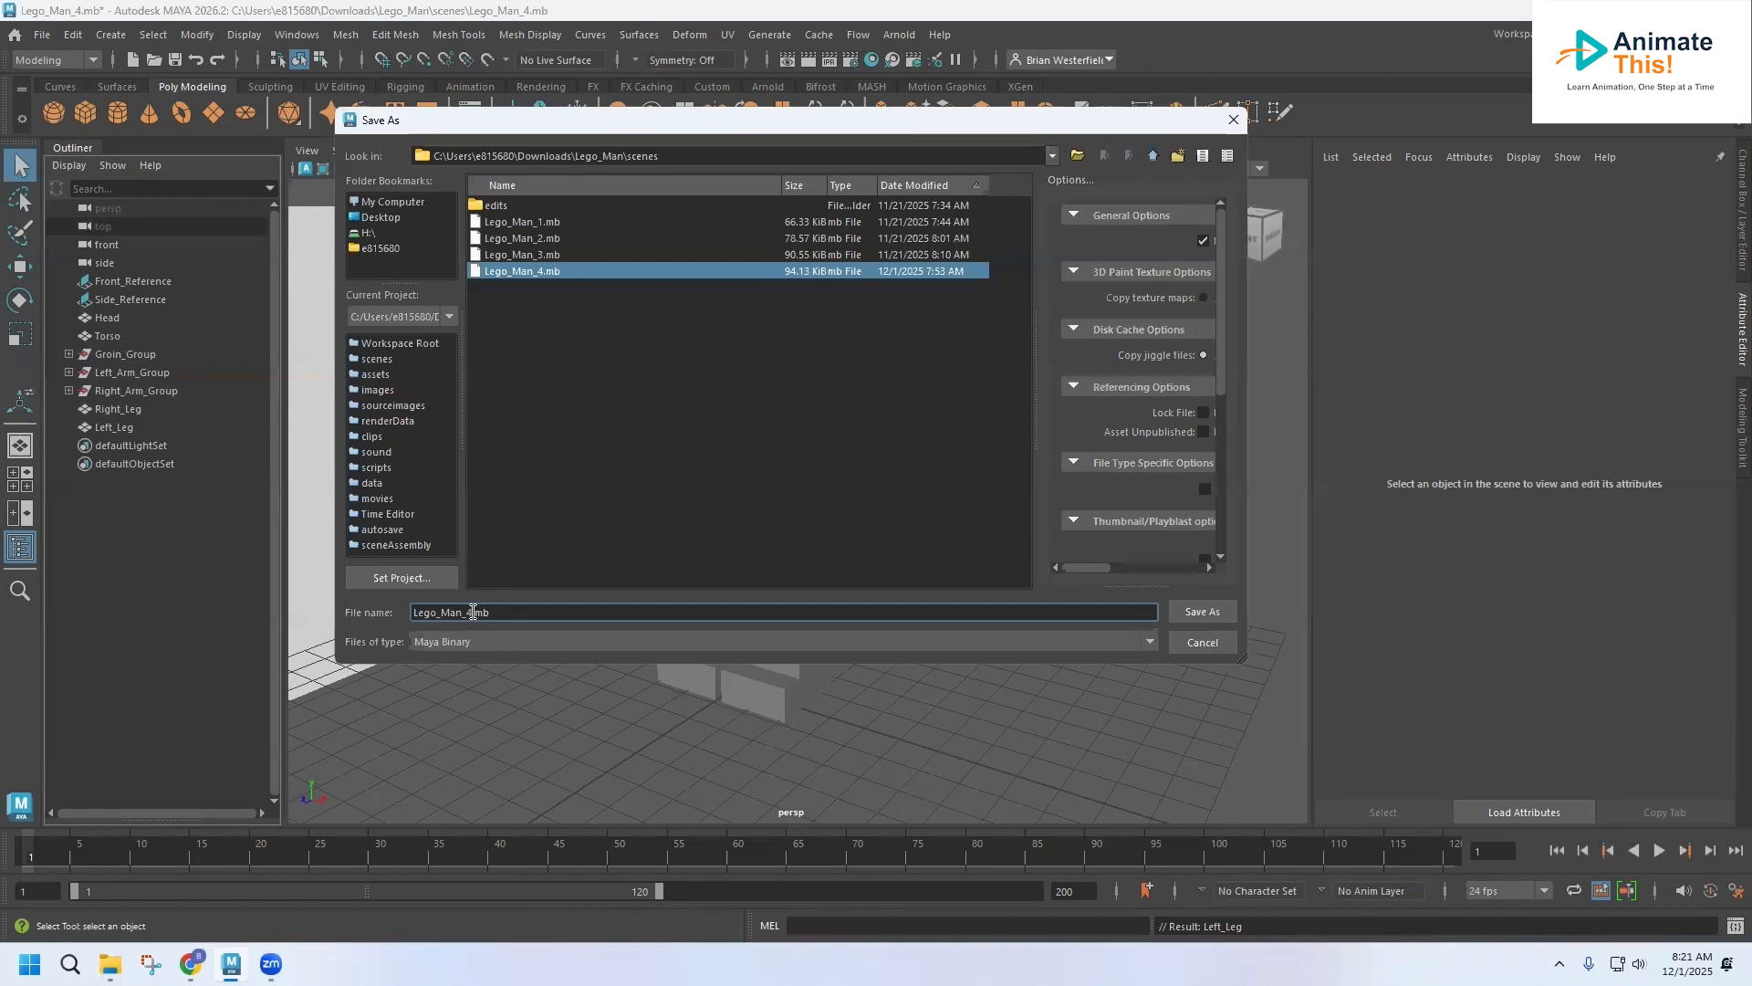
pyautogui.press('BackSpace')
pyautogui.press('BackSpace')
pyautogui.press('BackSpace')
pyautogui.press('BackSpace')
pyautogui.write('5.mb')
pyautogui.click(1201, 611)
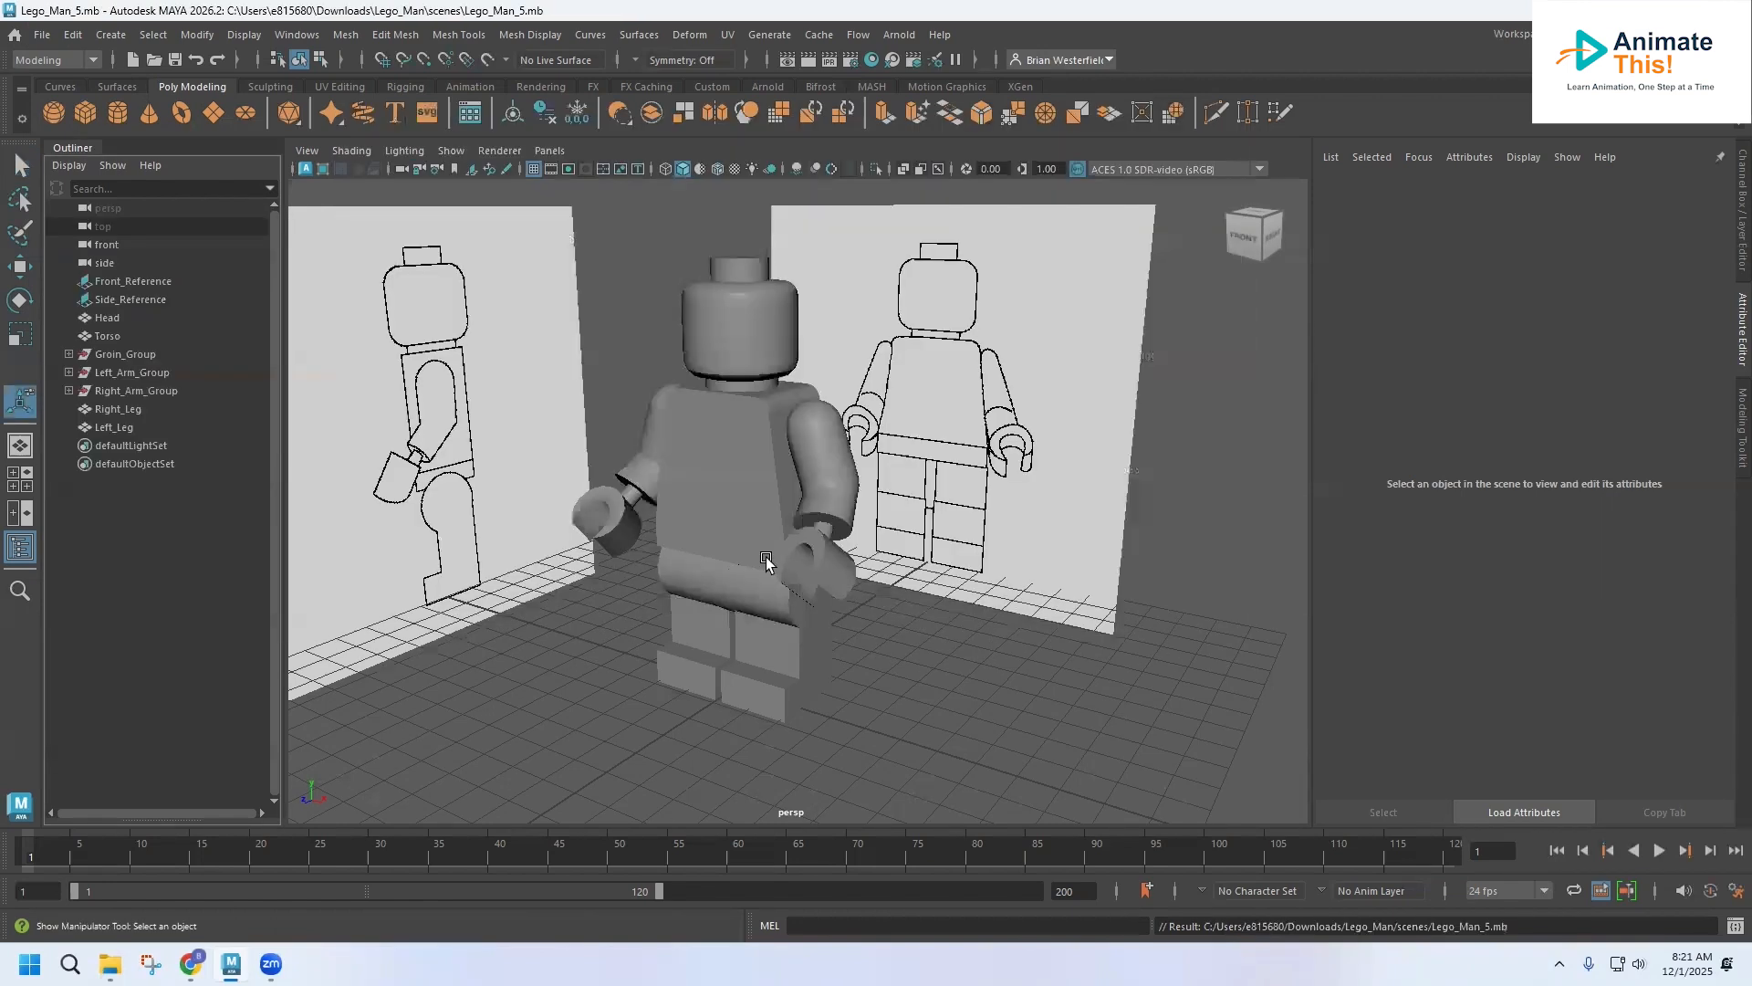